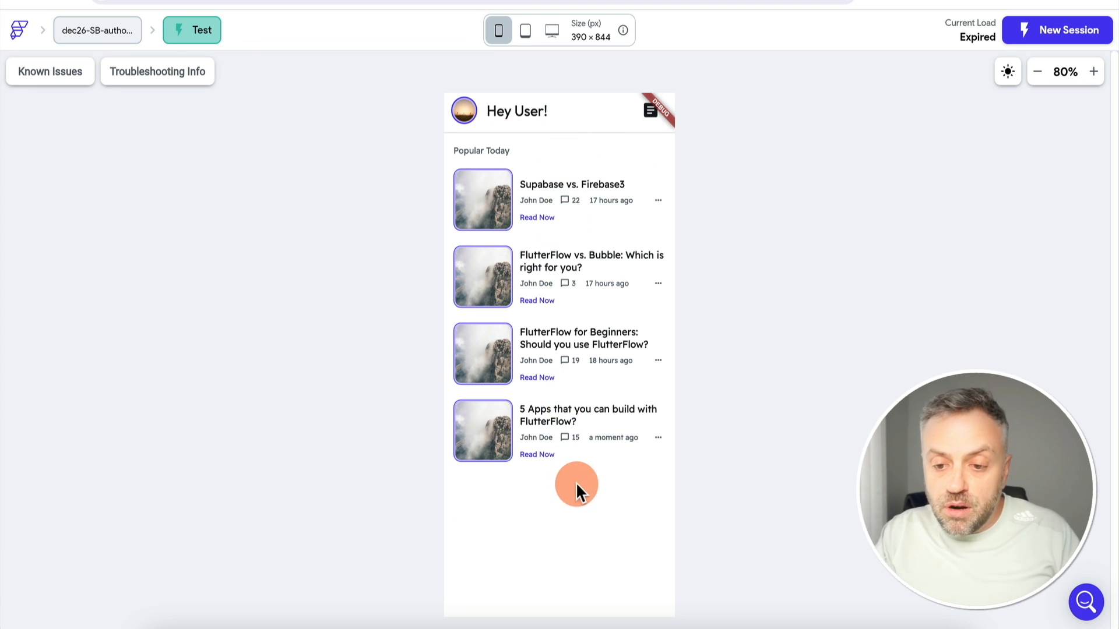
# Create an article titled 'Advanced FlutterFlow training' with the body 'In this article, we'll discuss advanced FF training.'
pyautogui.click(651, 117)
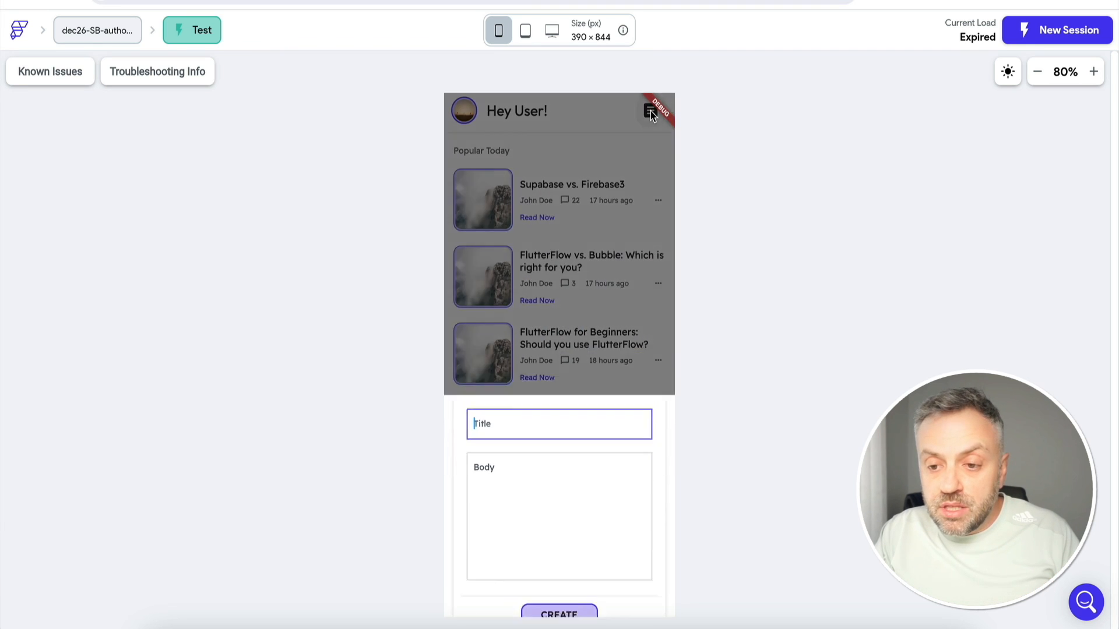
pyautogui.click(510, 402)
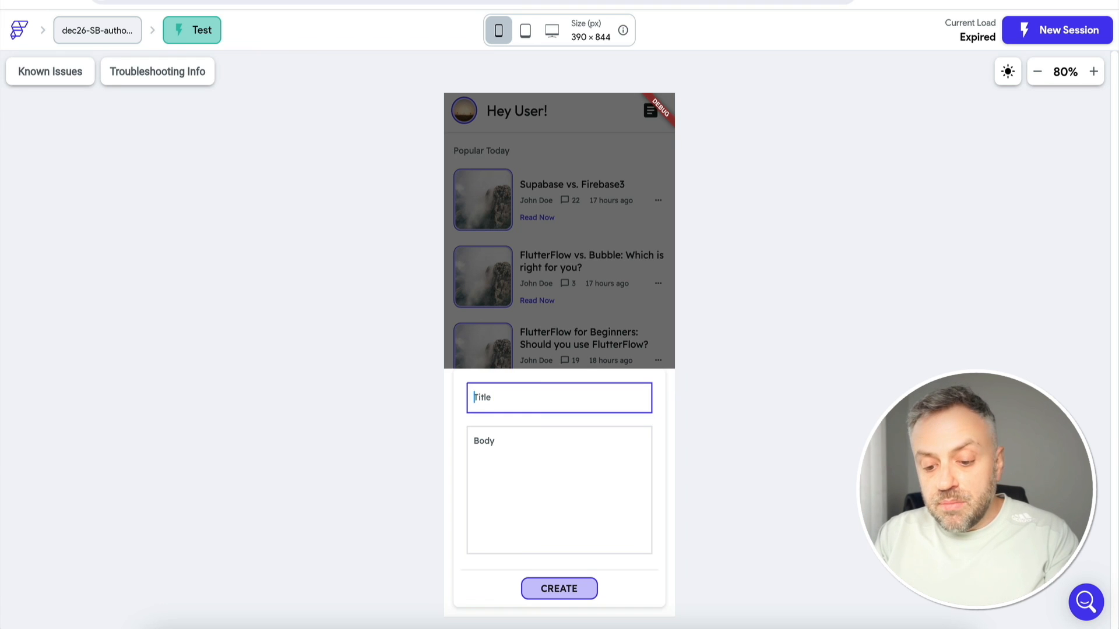
pyautogui.write('Advanced Fl')
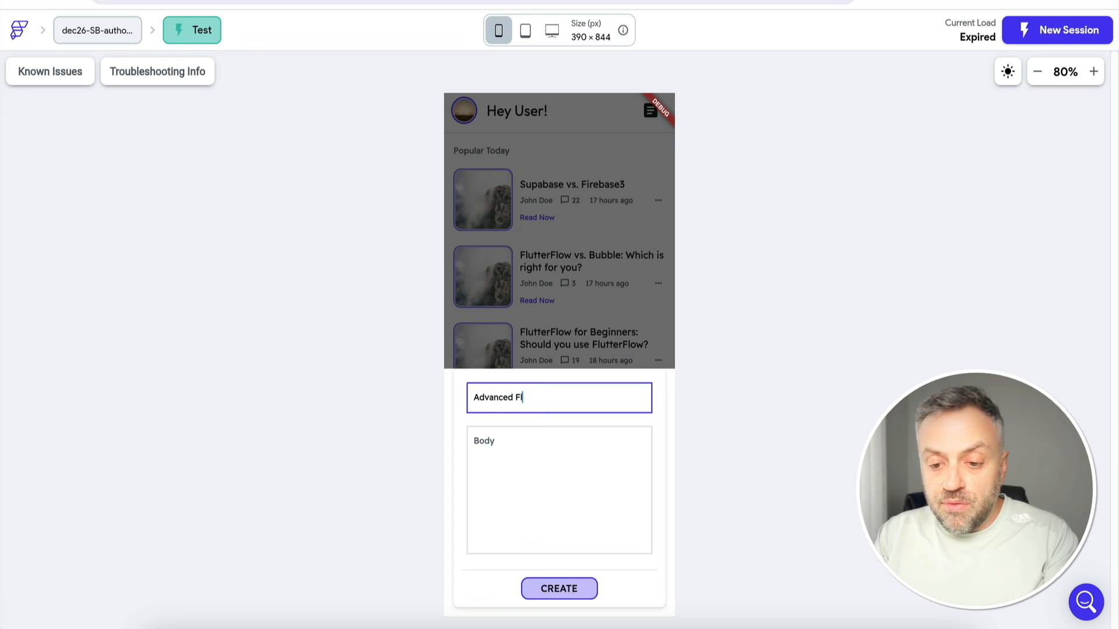
pyautogui.write('utterFlow train')
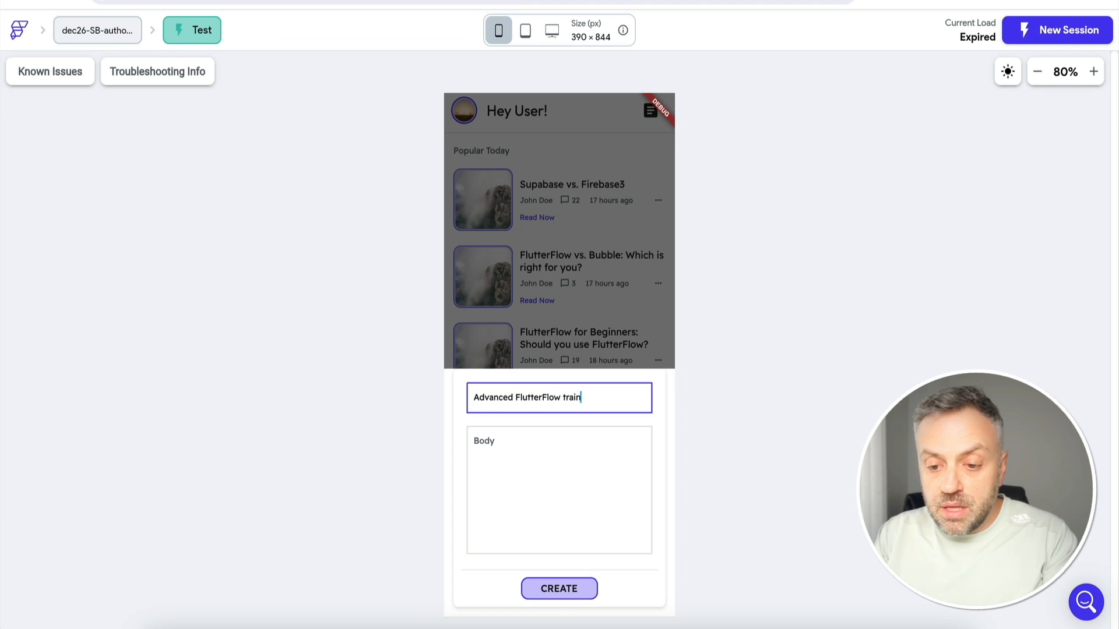
pyautogui.write('ing')
pyautogui.click(555, 462)
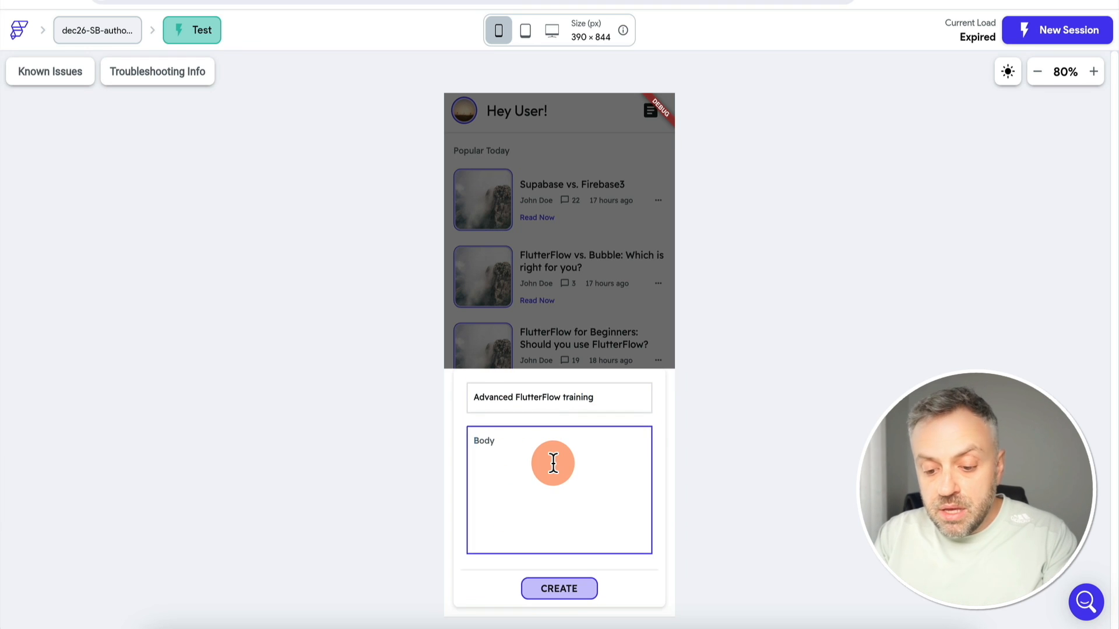
pyautogui.write('In this article, we')
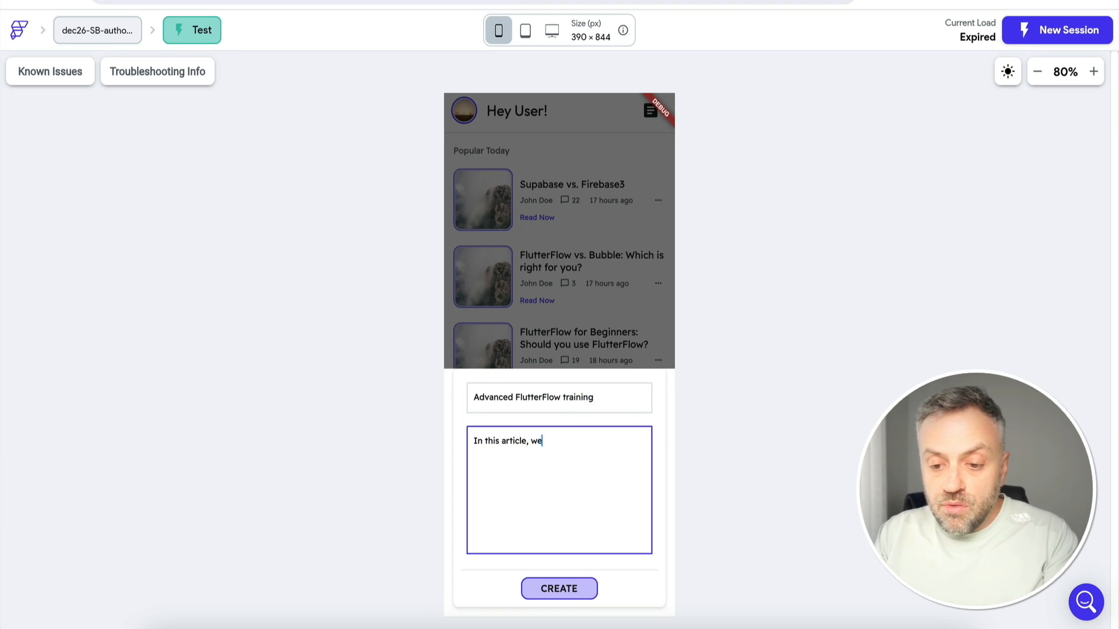
pyautogui.write("'ll discuss advanced FF training.")
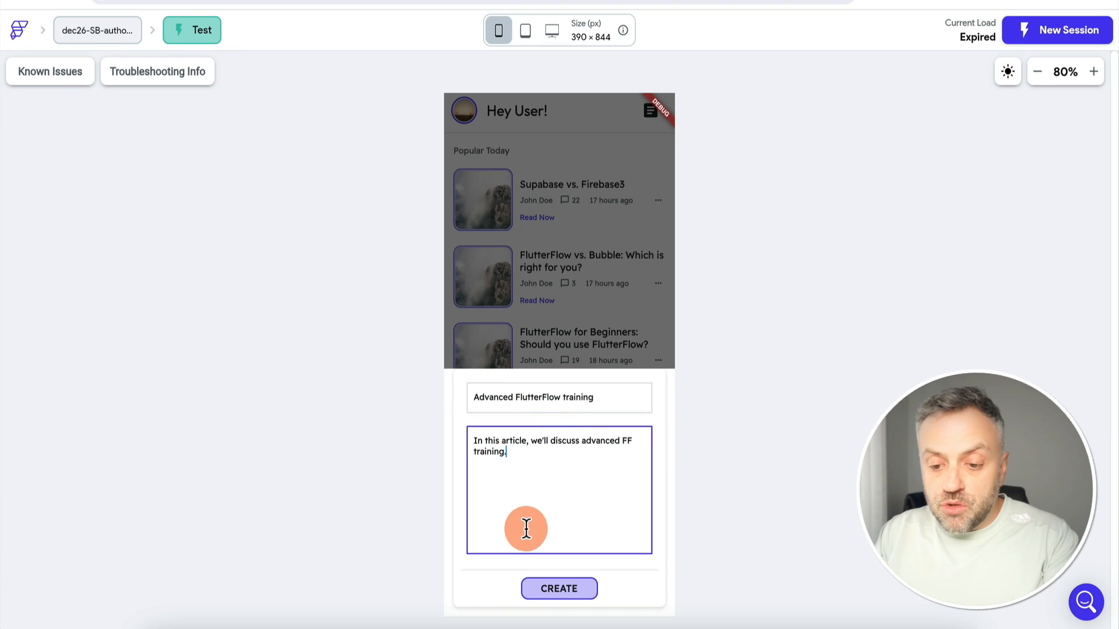
pyautogui.click(569, 592)
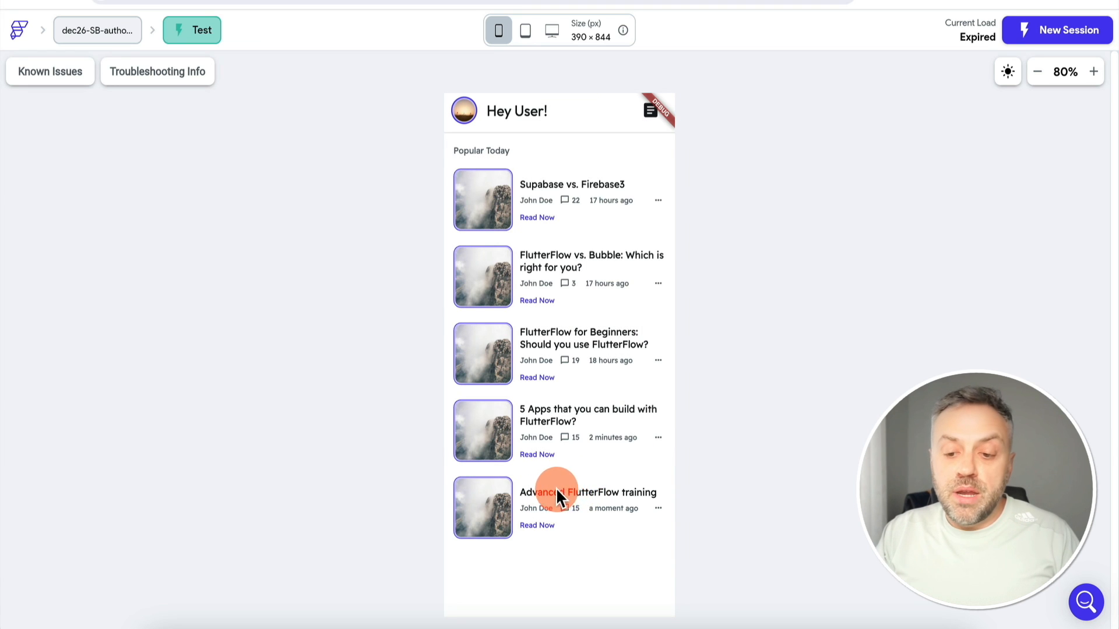
# Append ': 5 tips you need to master.' to the new article's title, extend its body, and save
pyautogui.click(539, 526)
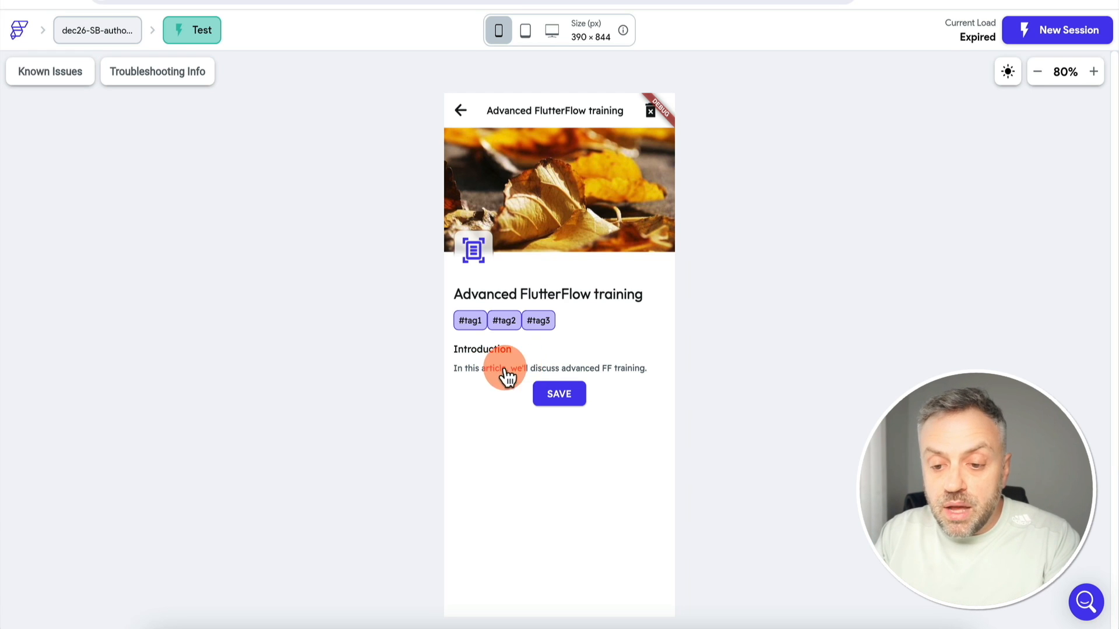
pyautogui.click(523, 368)
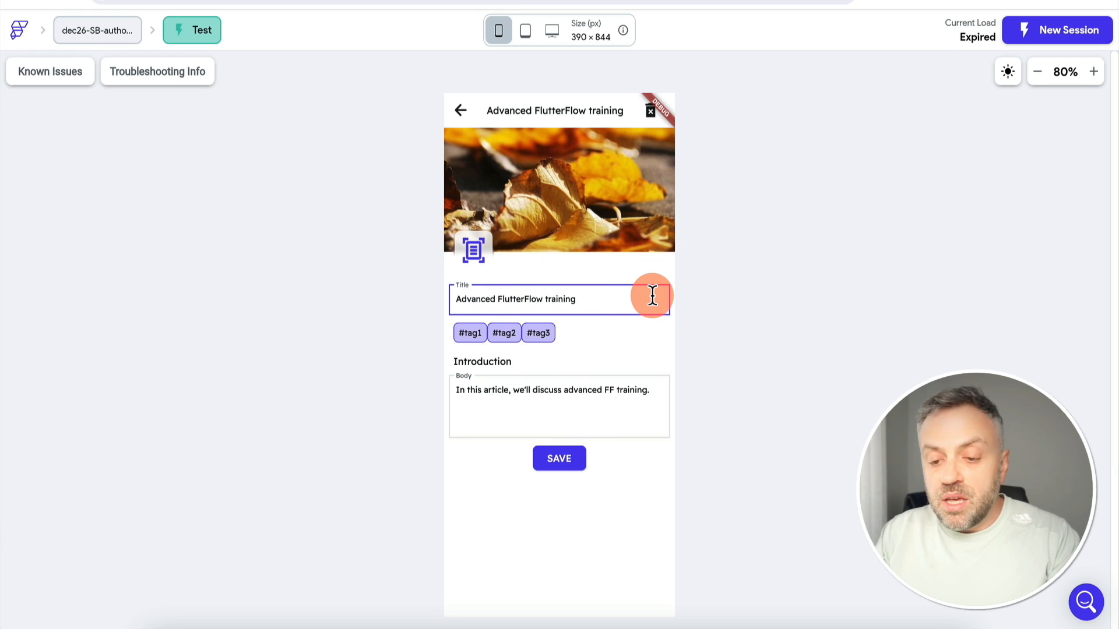
pyautogui.write(': ')
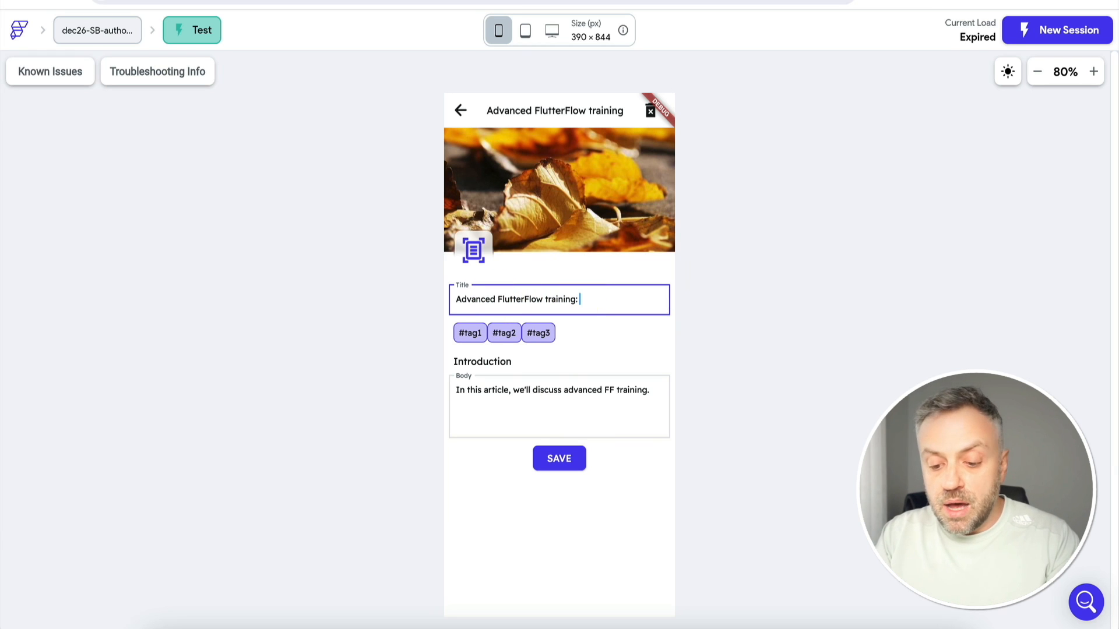
pyautogui.write('5 tips y')
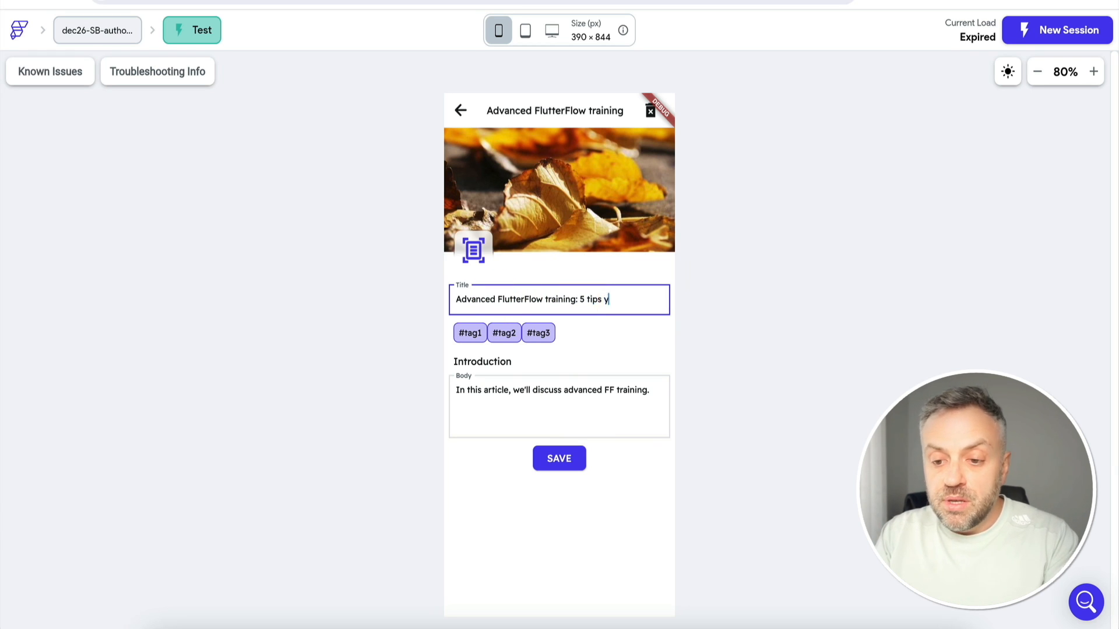
pyautogui.write('ou need to master.')
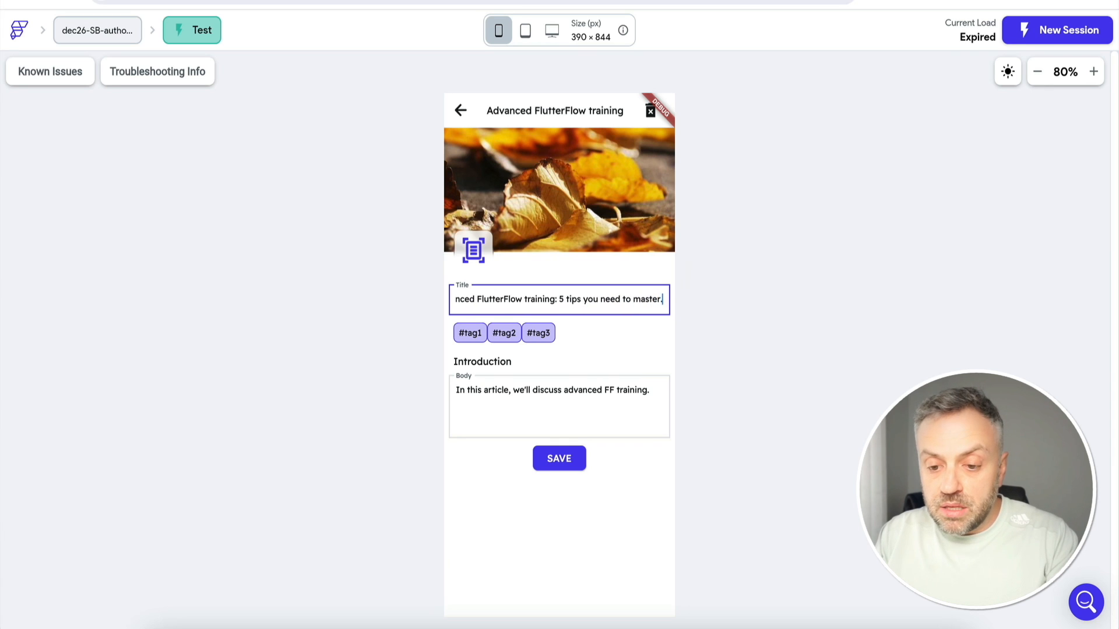
pyautogui.click(531, 383)
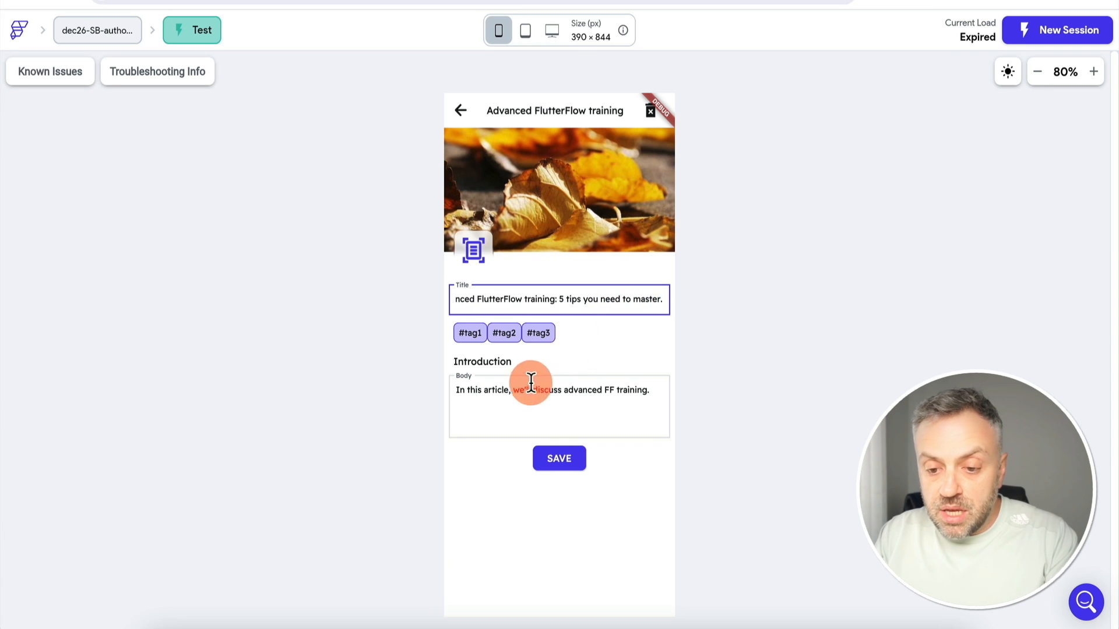
pyautogui.click(657, 392)
pyautogui.press('BackSpace')
pyautogui.write('th')
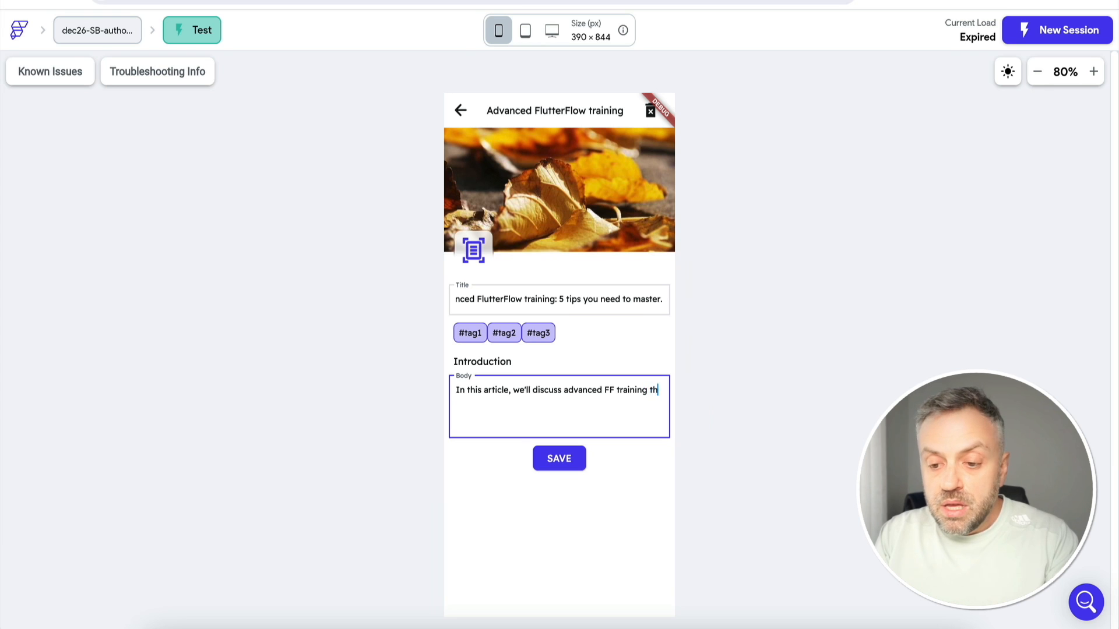
pyautogui.write('at you will help you build better apps.')
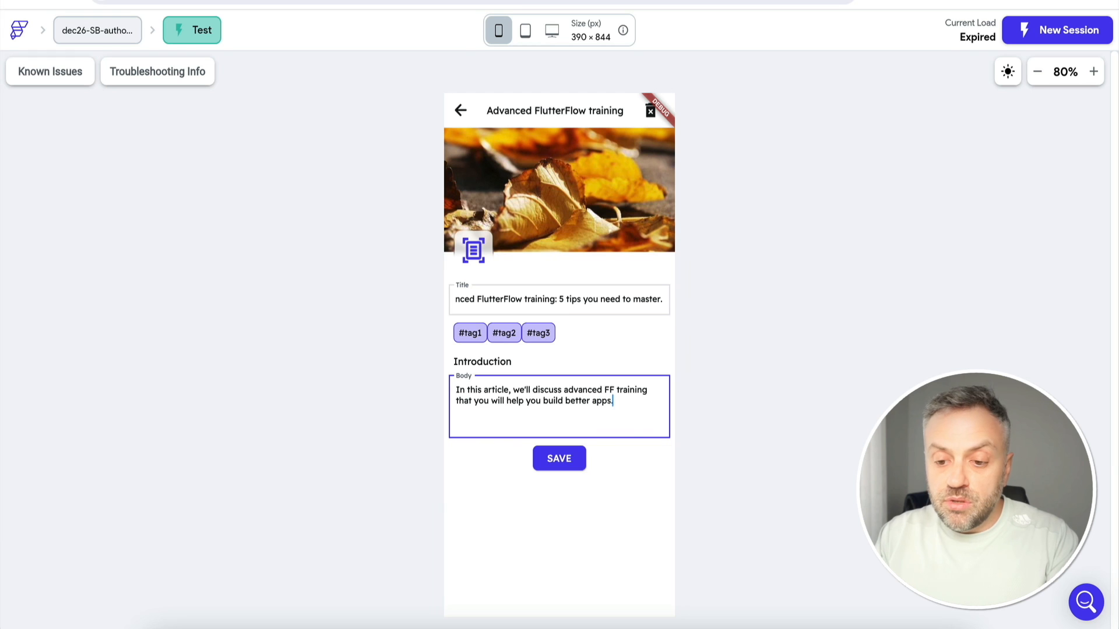
pyautogui.click(569, 470)
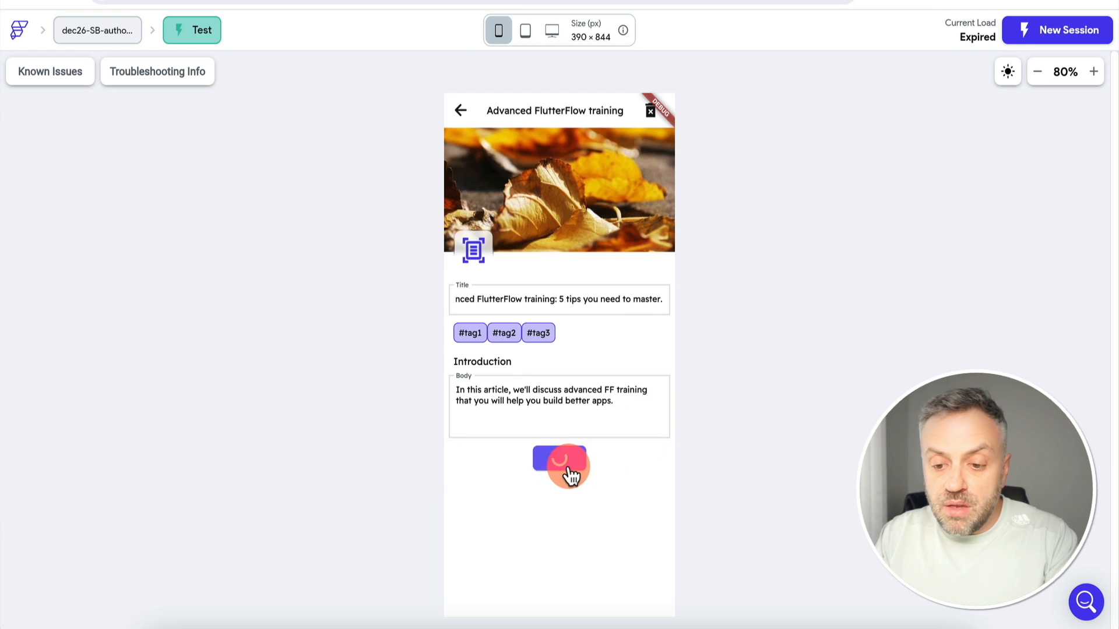
# Return to the home list and open the Supabase vs. Firebase3 article
pyautogui.click(463, 110)
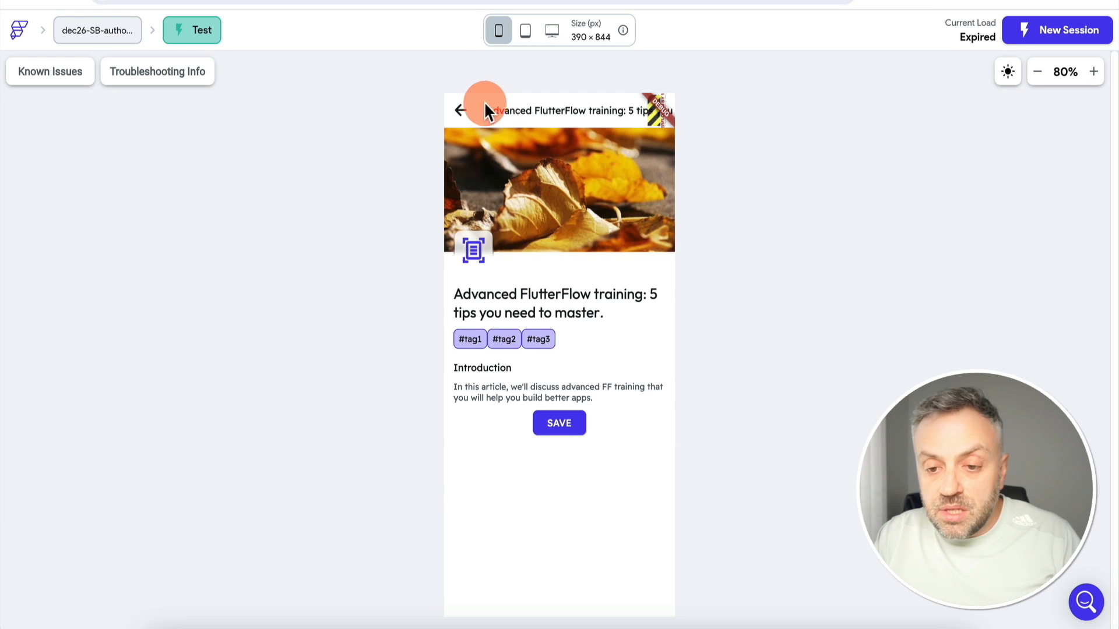
pyautogui.click(544, 493)
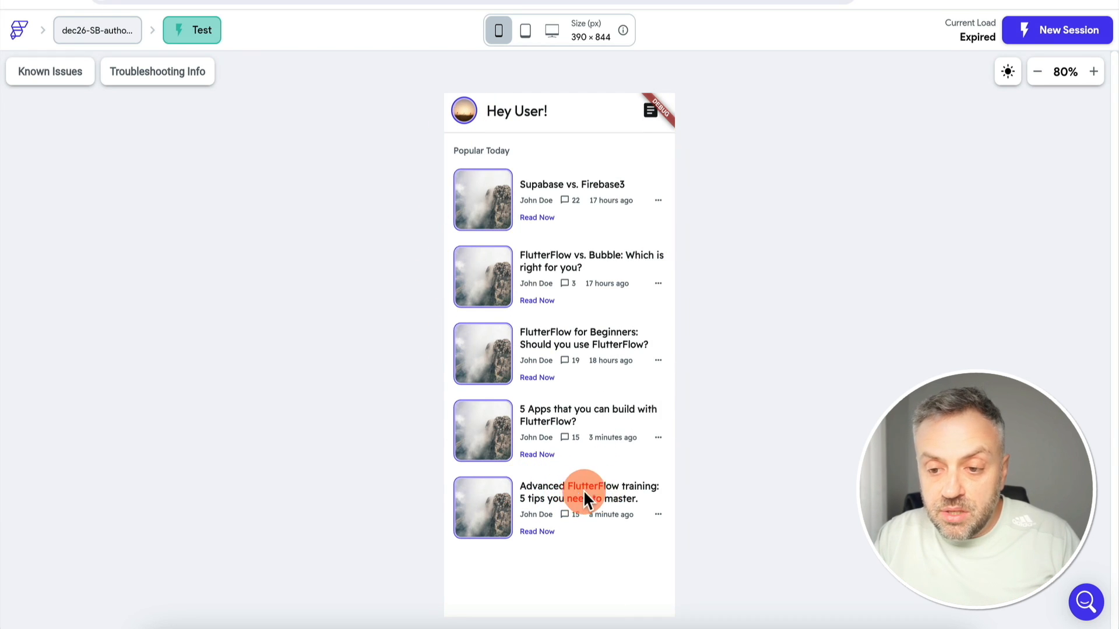
pyautogui.click(542, 218)
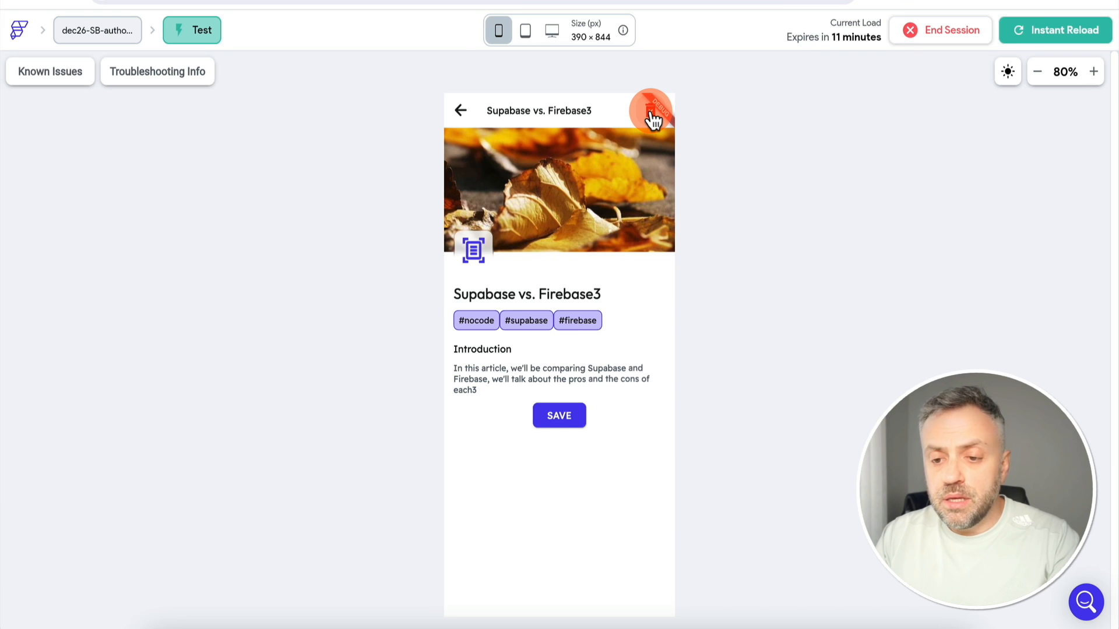
# Delete the Supabase vs. Firebase3 article using the trash icon in its app bar
pyautogui.click(651, 112)
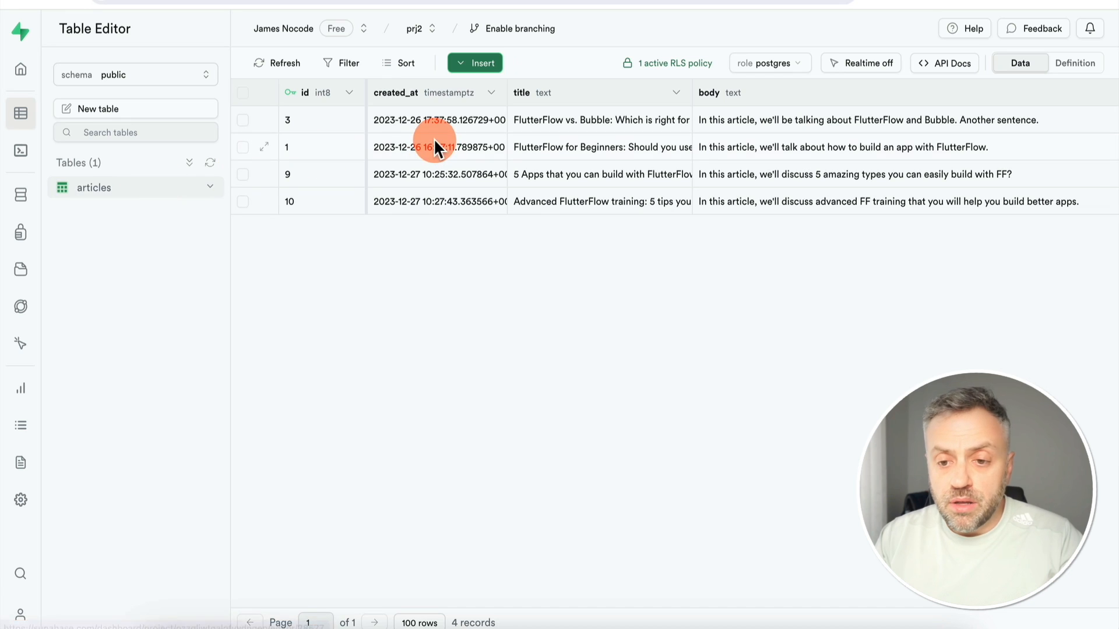
pyautogui.hscroll(10, 576, 116)
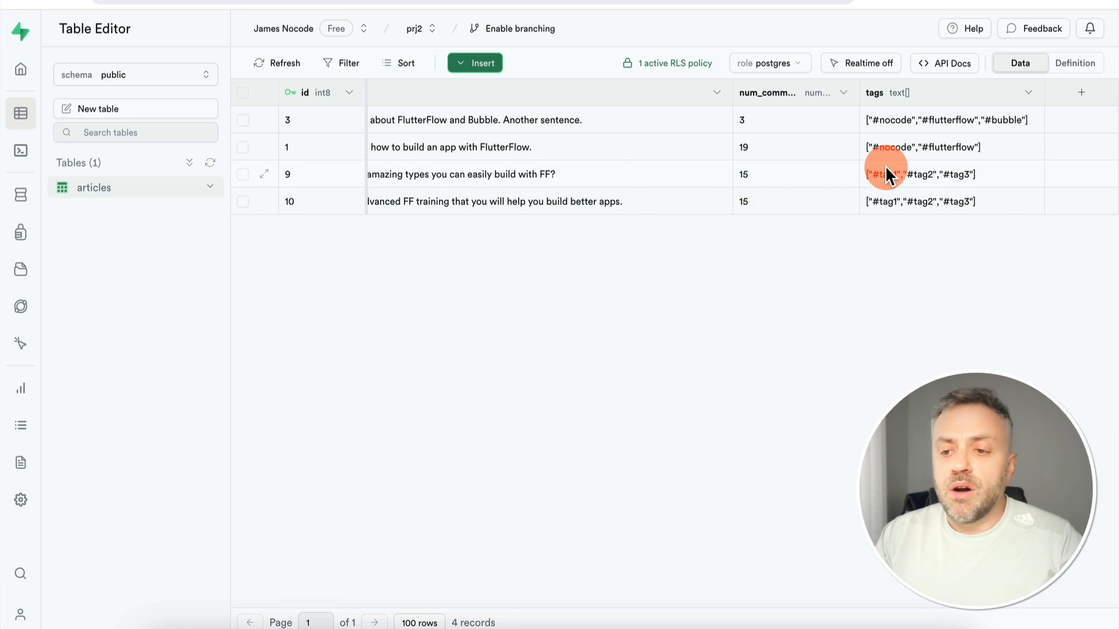
pyautogui.hscroll(-10, 885, 166)
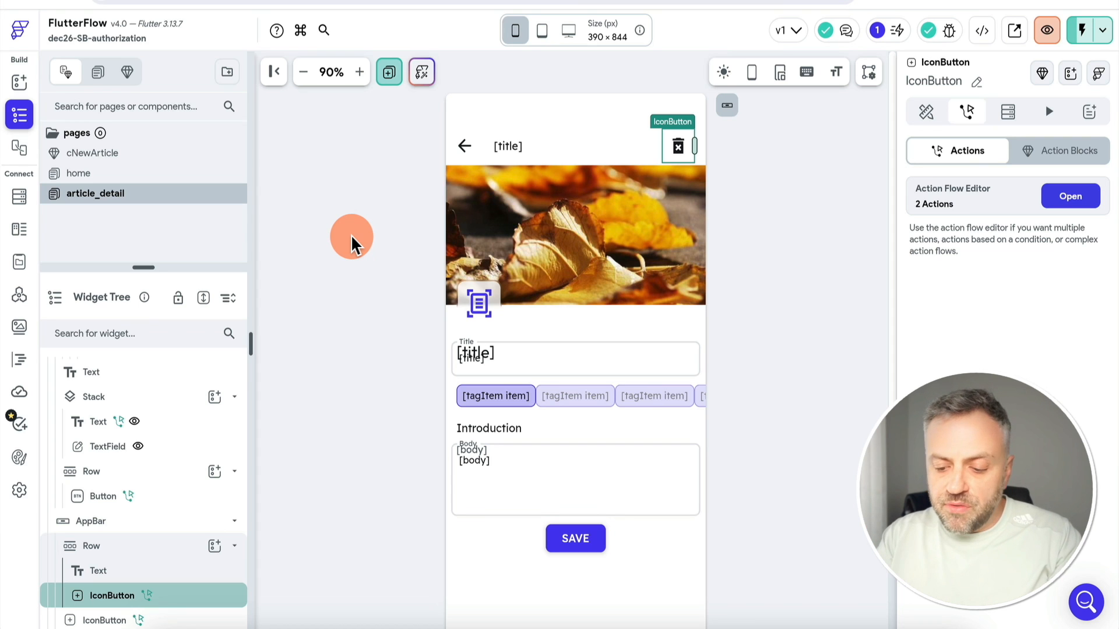
# Turn on authentication for the app in the Authentication settings
pyautogui.press('super+k')
pyautogui.write('au')
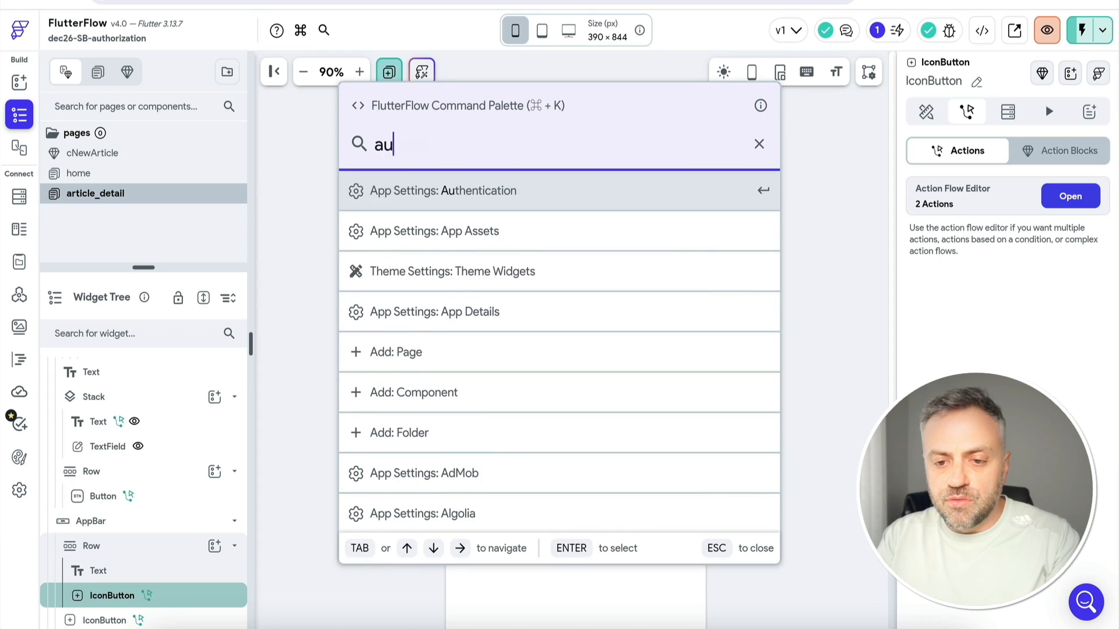
pyautogui.press('BackSpace')
pyautogui.press('BackSpace')
pyautogui.write('auth')
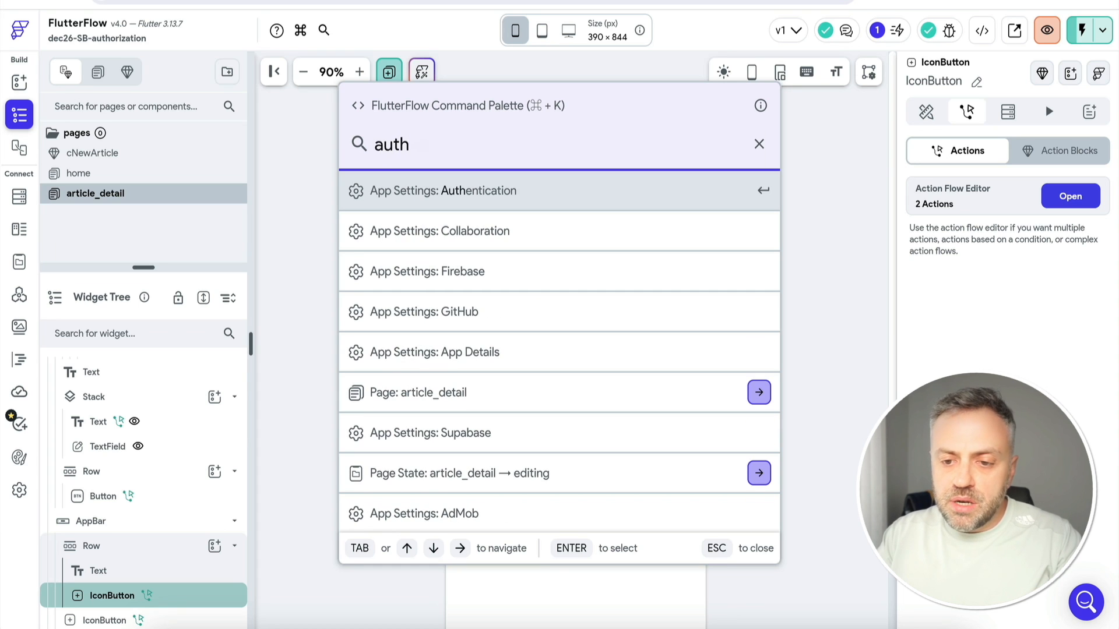
pyautogui.press('Return')
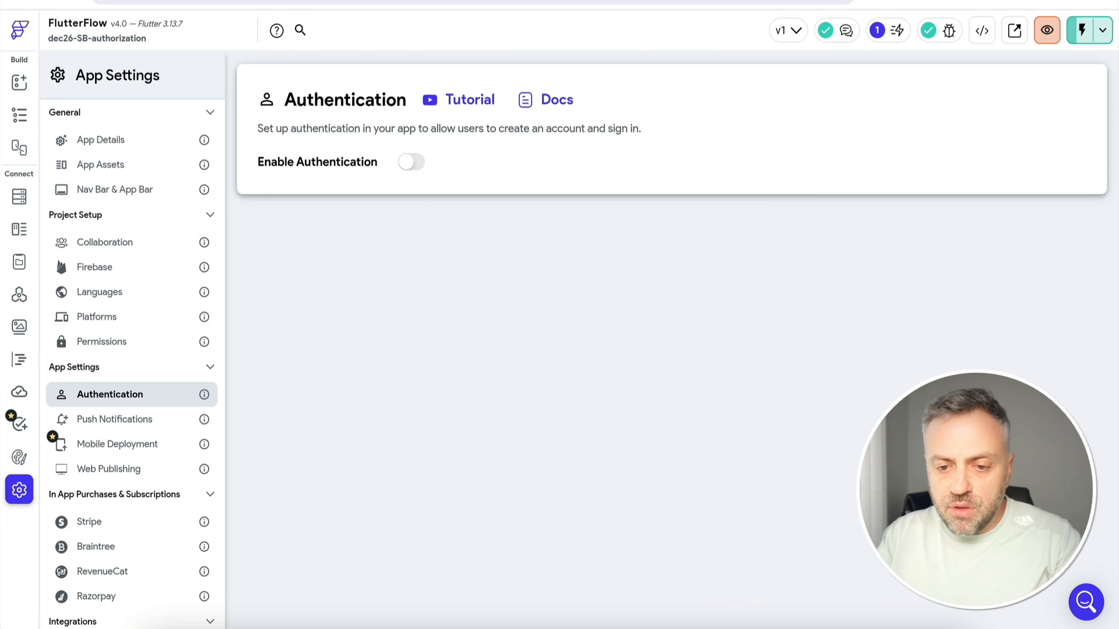
pyautogui.click(414, 163)
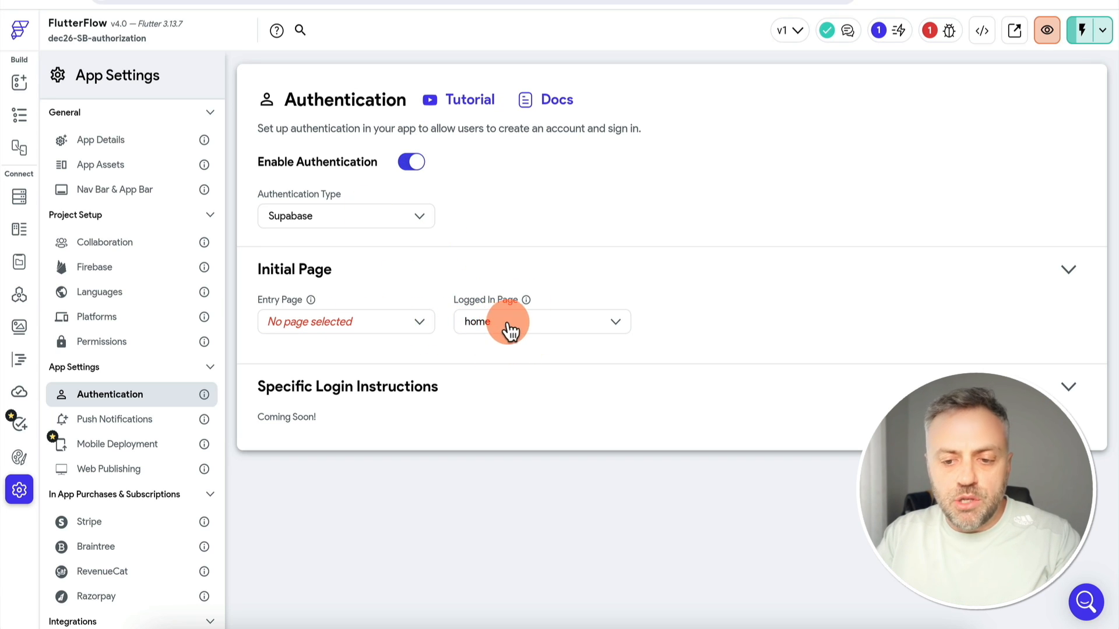
# Look over the entry page options without choosing one, then return to page building
pyautogui.click(387, 322)
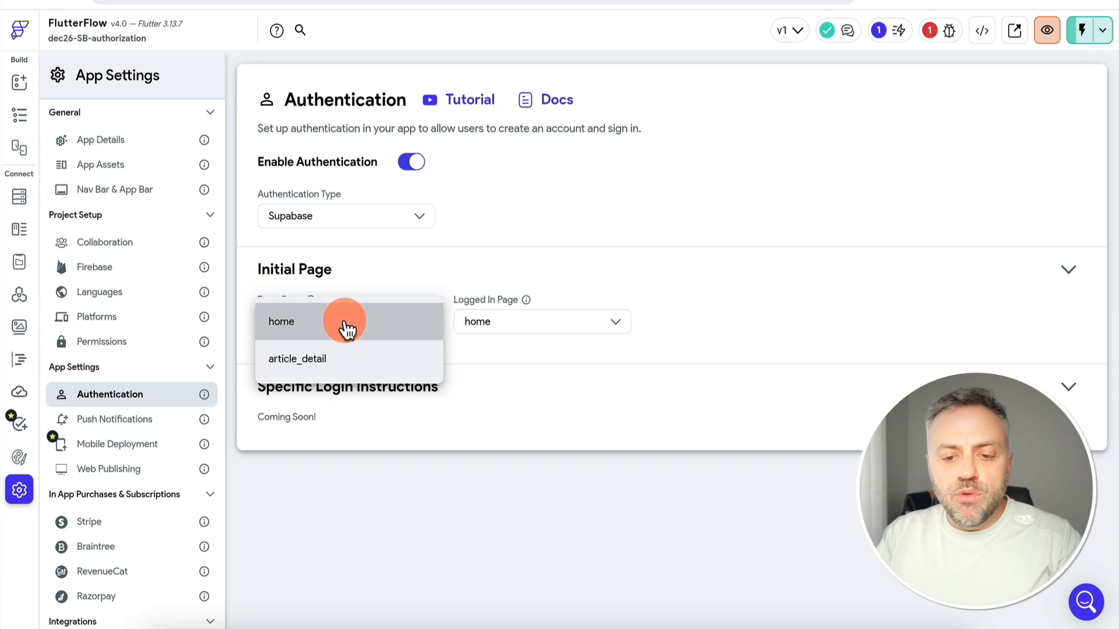
pyautogui.click(373, 269)
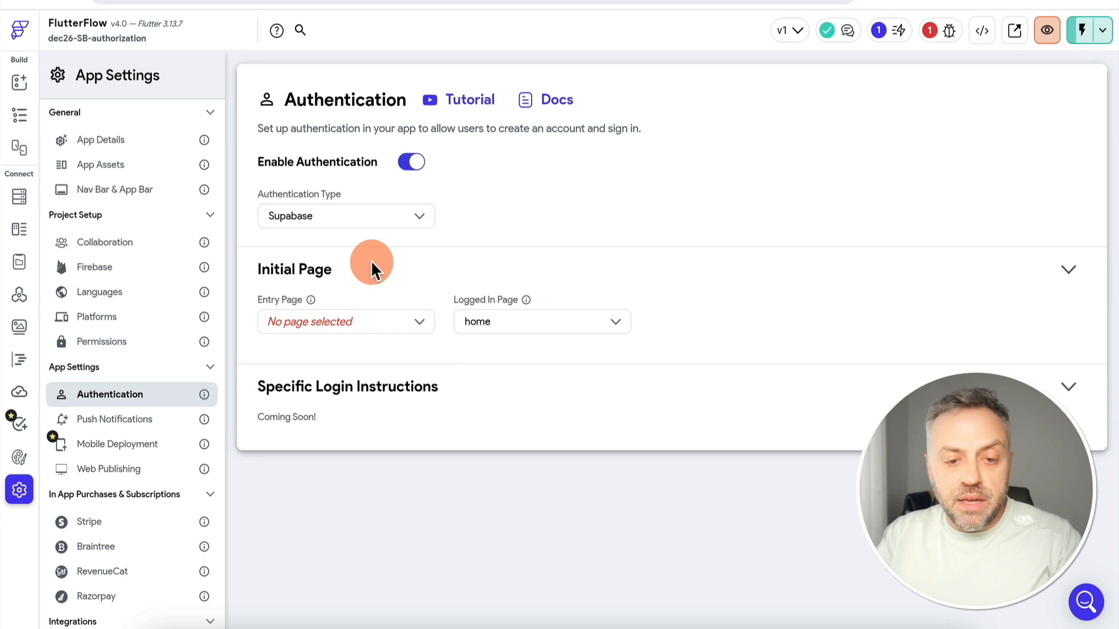
pyautogui.click(20, 83)
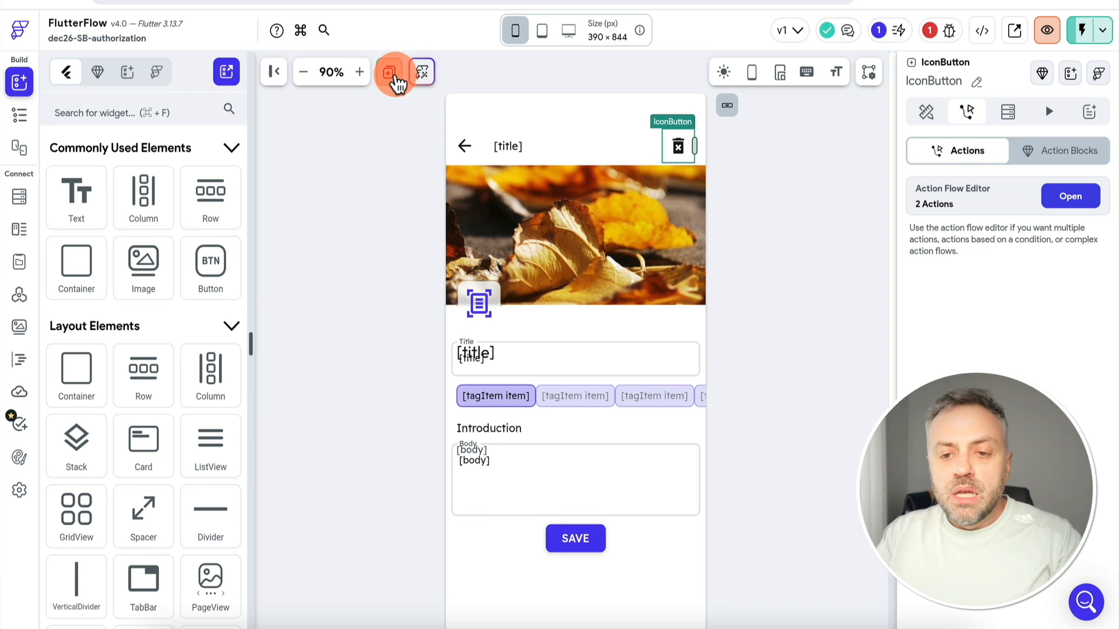
# Create a page named login from the Login 1 template found by searching 'login'
pyautogui.click(390, 79)
pyautogui.moveTo(395, 246)
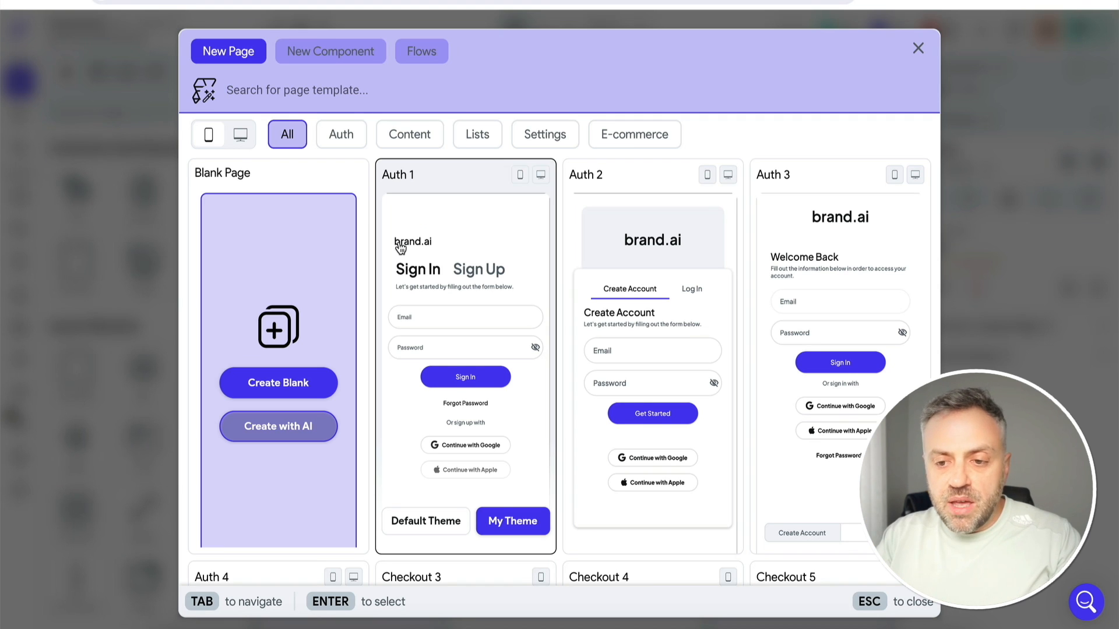
pyautogui.click(338, 89)
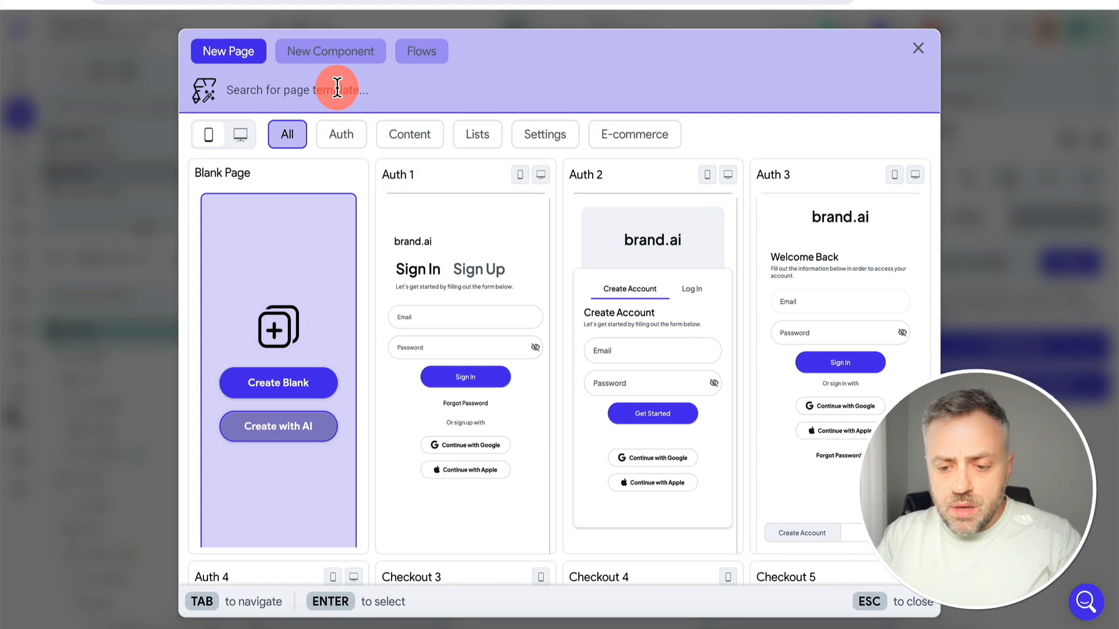
pyautogui.write('login')
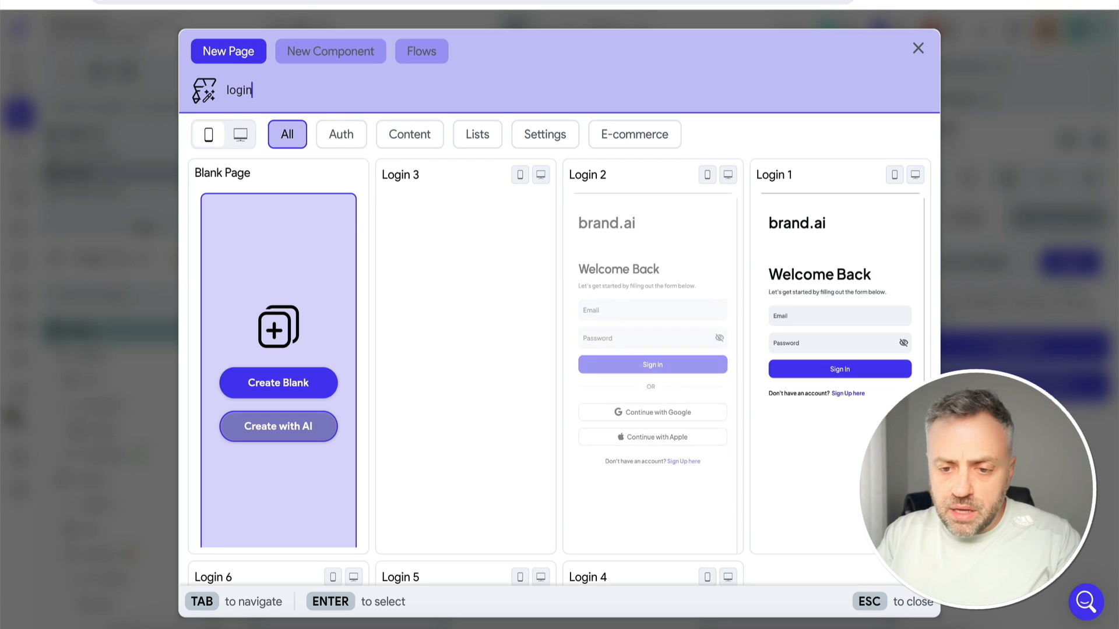
pyautogui.click(475, 322)
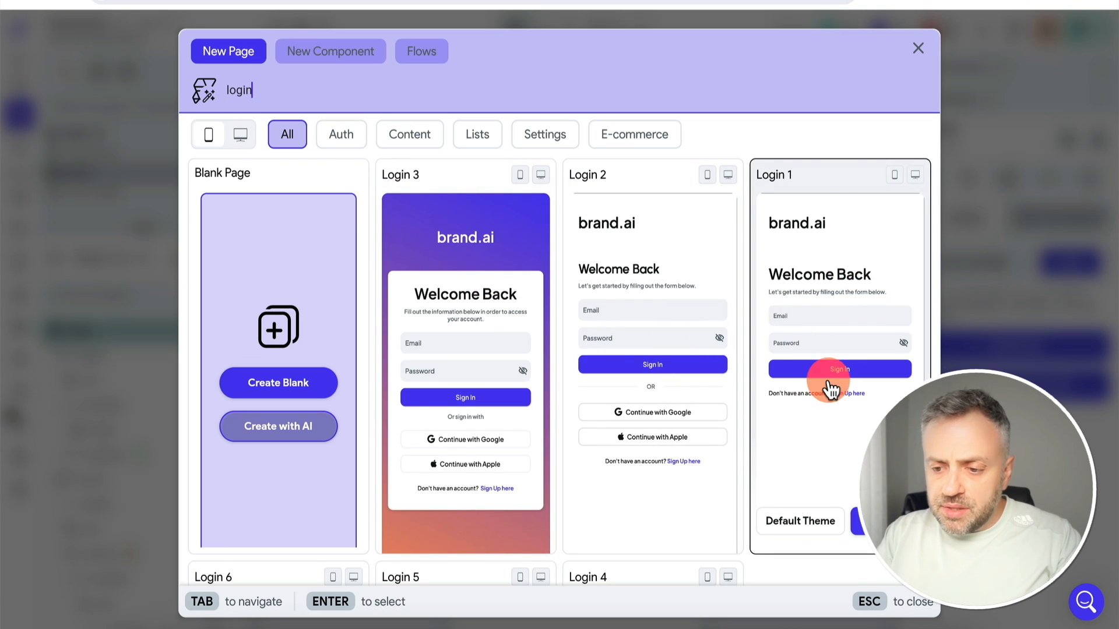
pyautogui.click(865, 520)
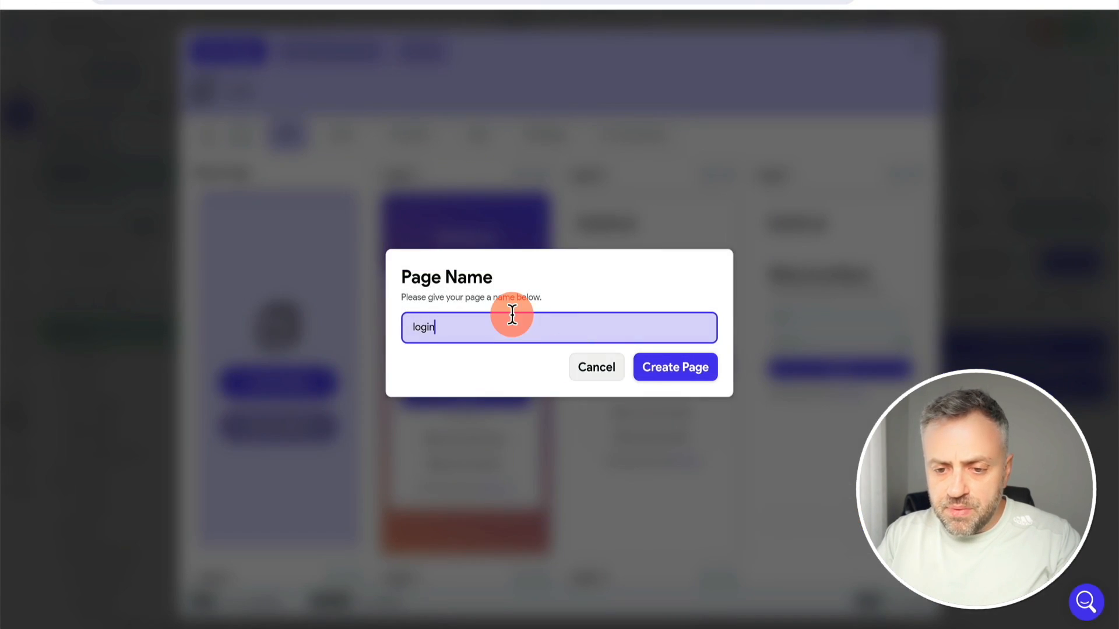
pyautogui.click(659, 368)
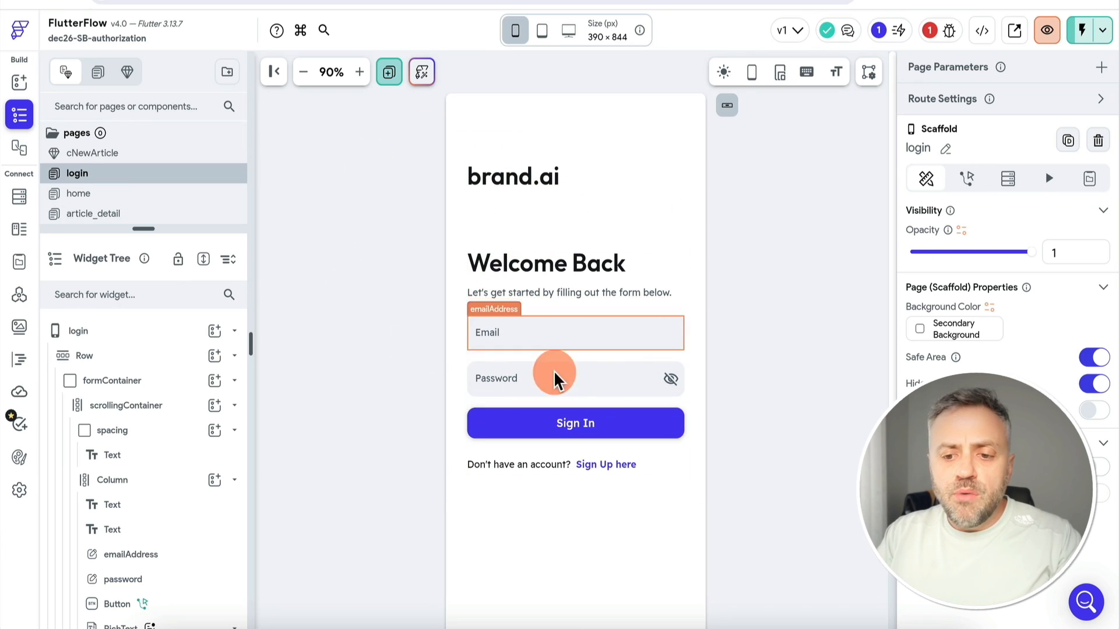
# Confirm the Sign In button's login action, set login as the Entry Page, and resume editing
pyautogui.click(574, 427)
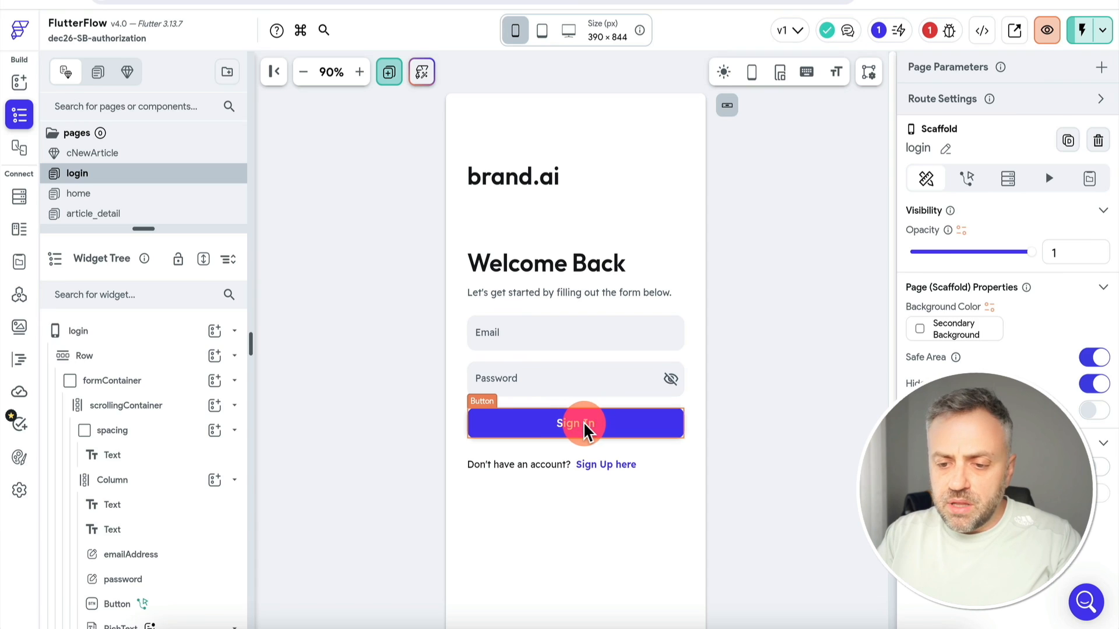
pyautogui.click(970, 114)
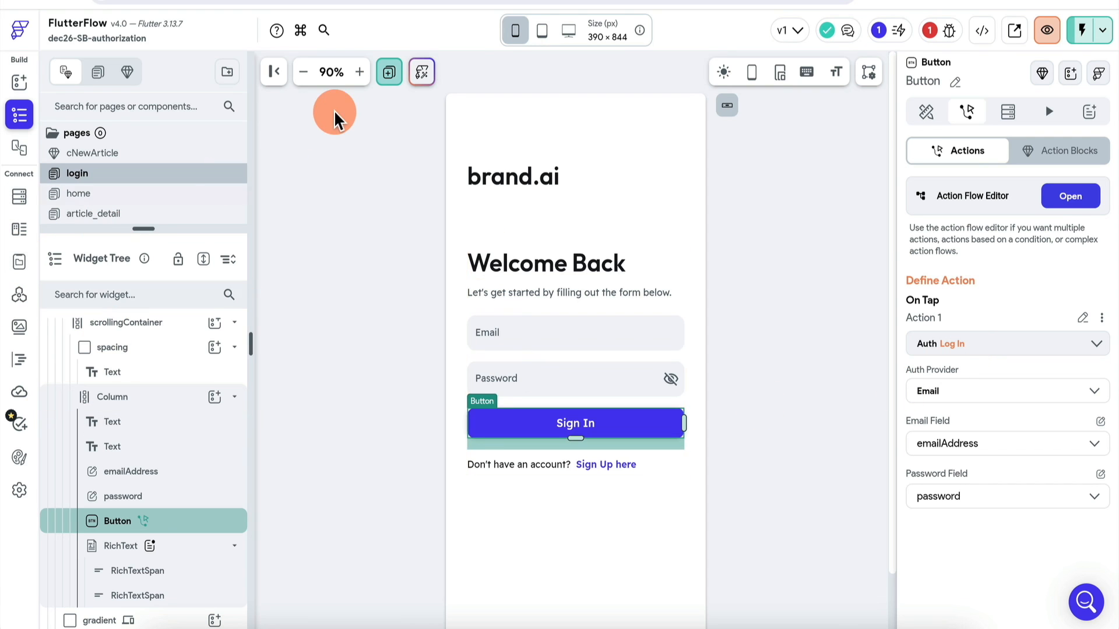
pyautogui.press('super+k')
pyautogui.write('auth')
pyautogui.press('Return')
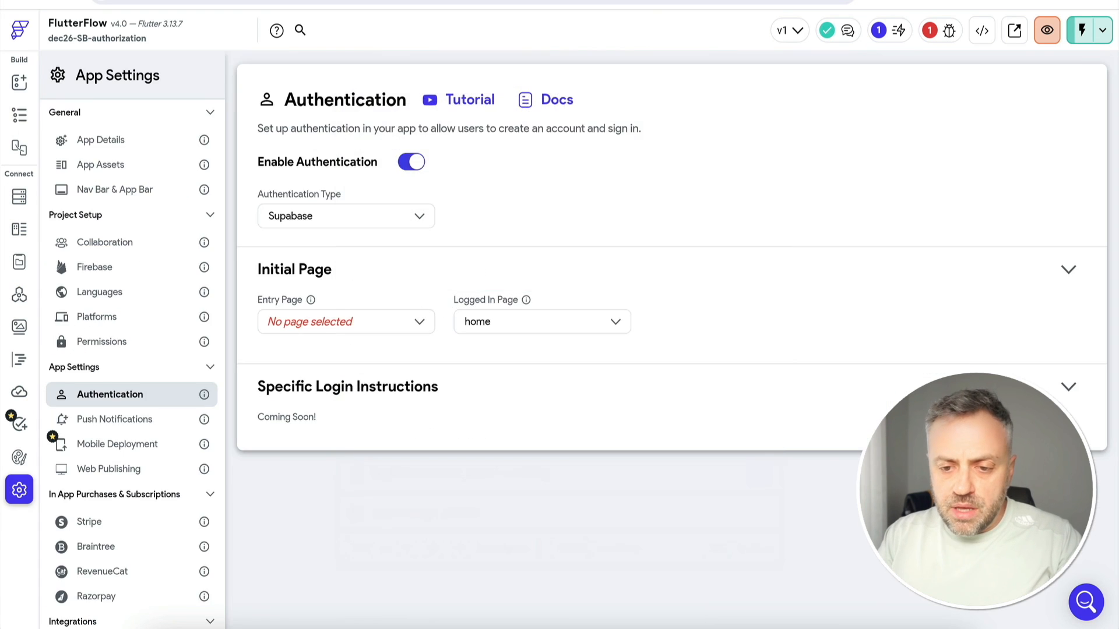
pyautogui.click(359, 341)
pyautogui.click(312, 395)
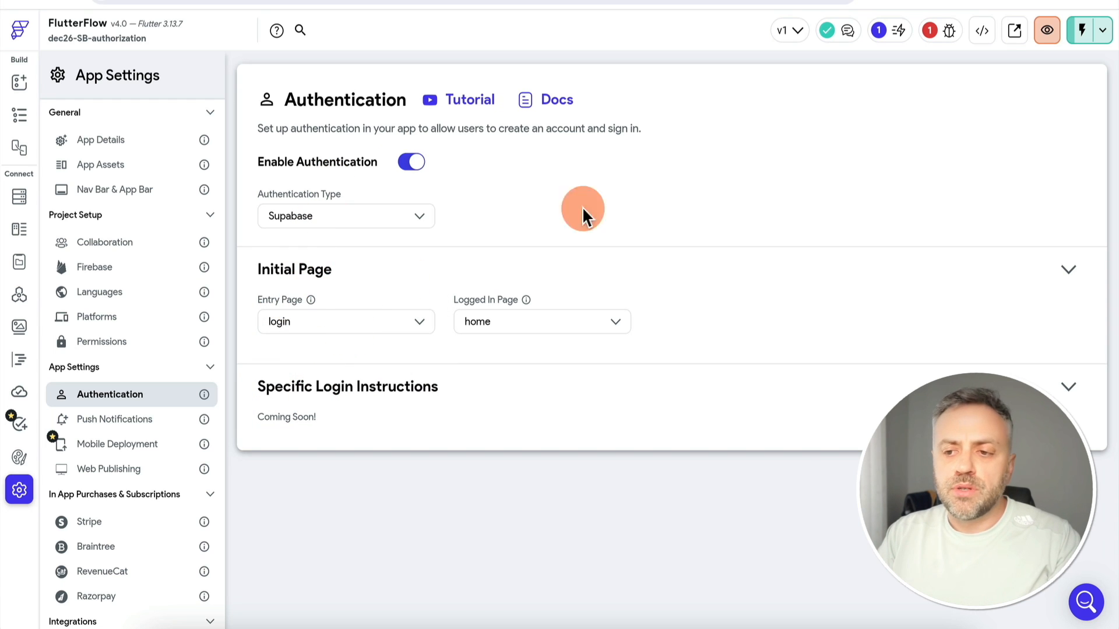
pyautogui.click(17, 112)
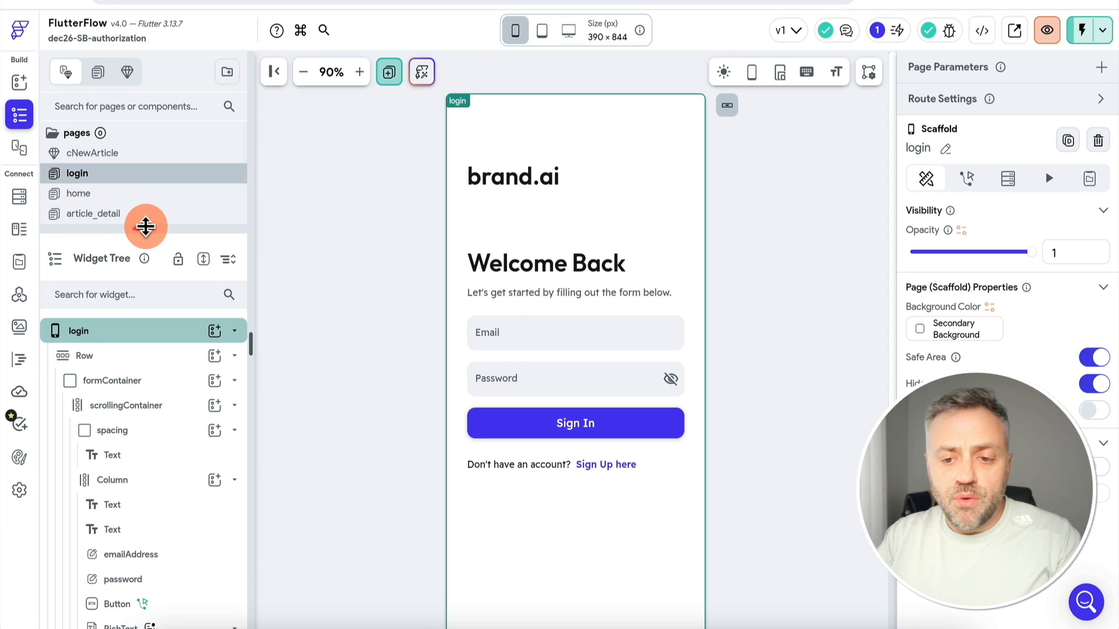
pyautogui.moveTo(145, 227); pyautogui.dragTo(146, 268)
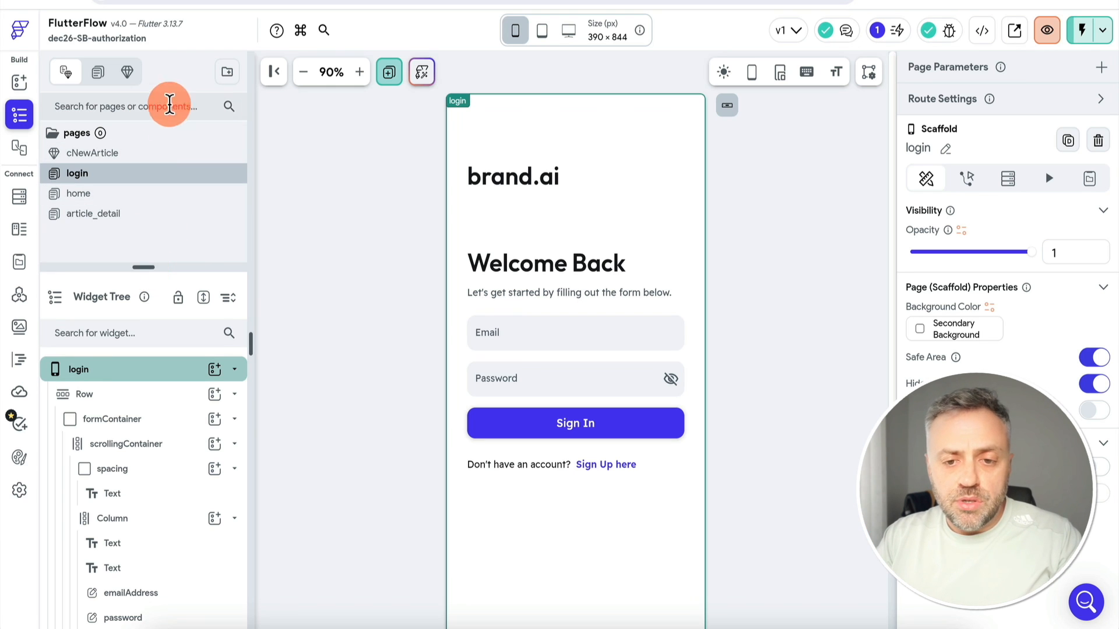
# Create a page named profile from the Profile 07 template, then open the home page
pyautogui.click(390, 72)
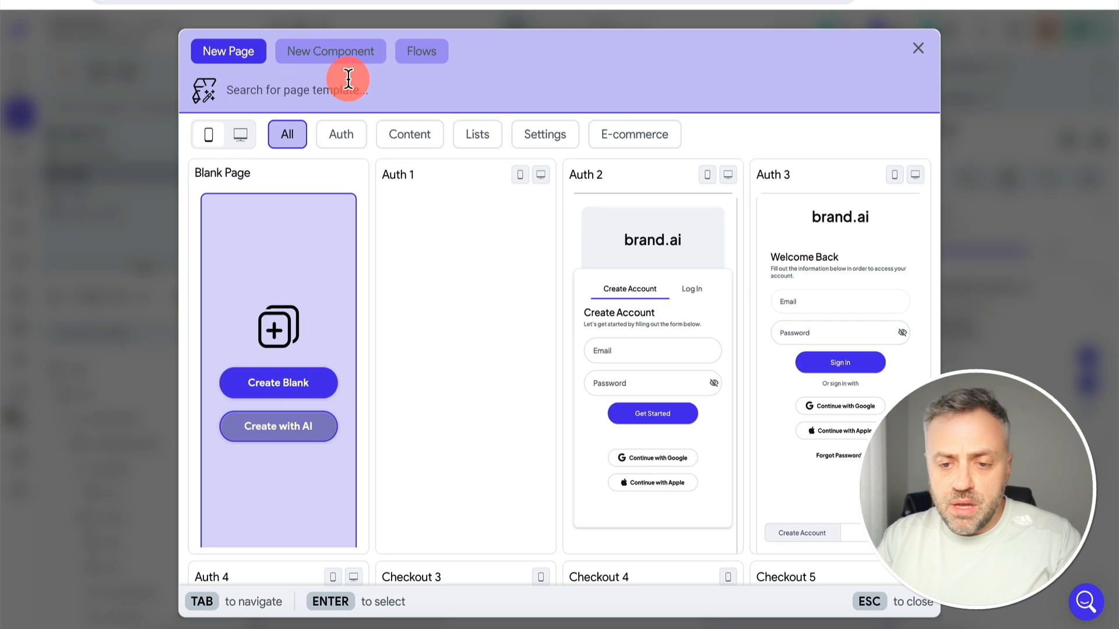
pyautogui.write('profile')
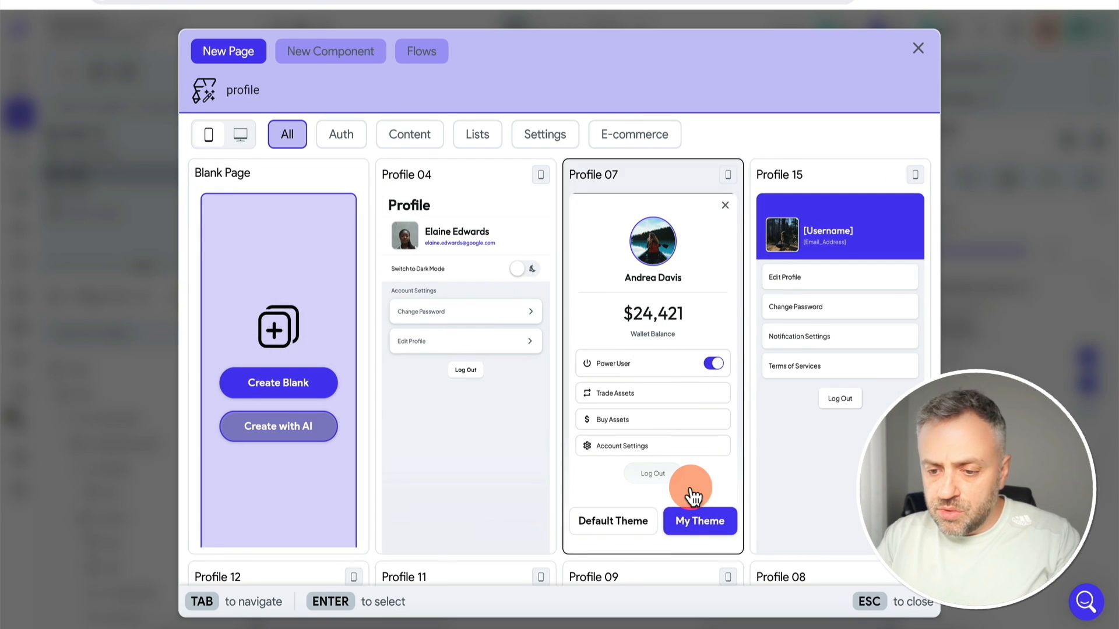
pyautogui.click(717, 524)
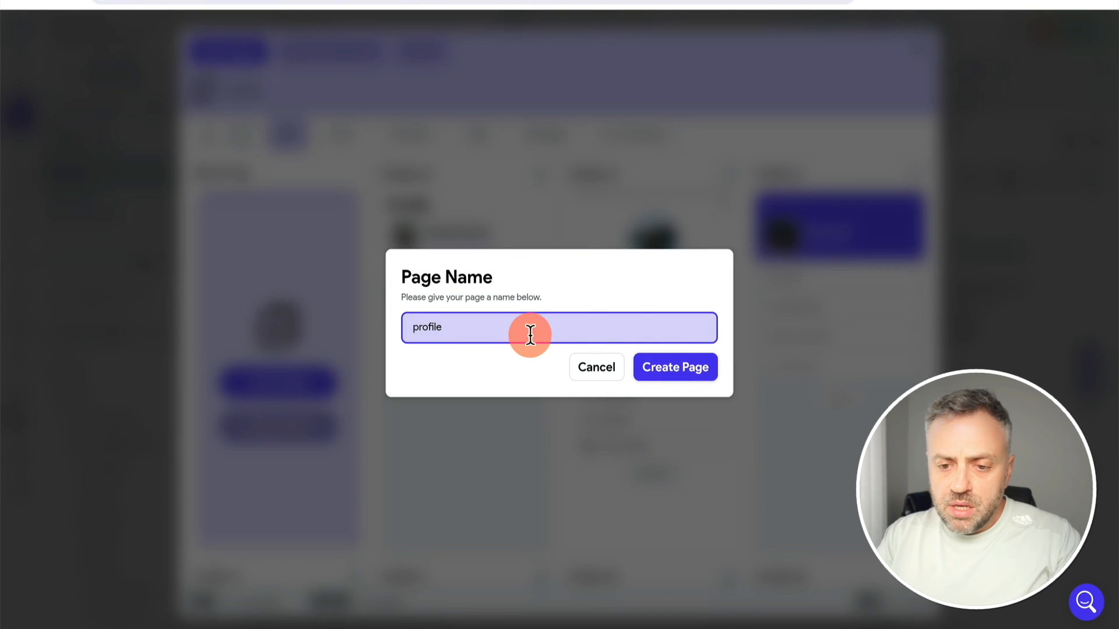
pyautogui.click(671, 368)
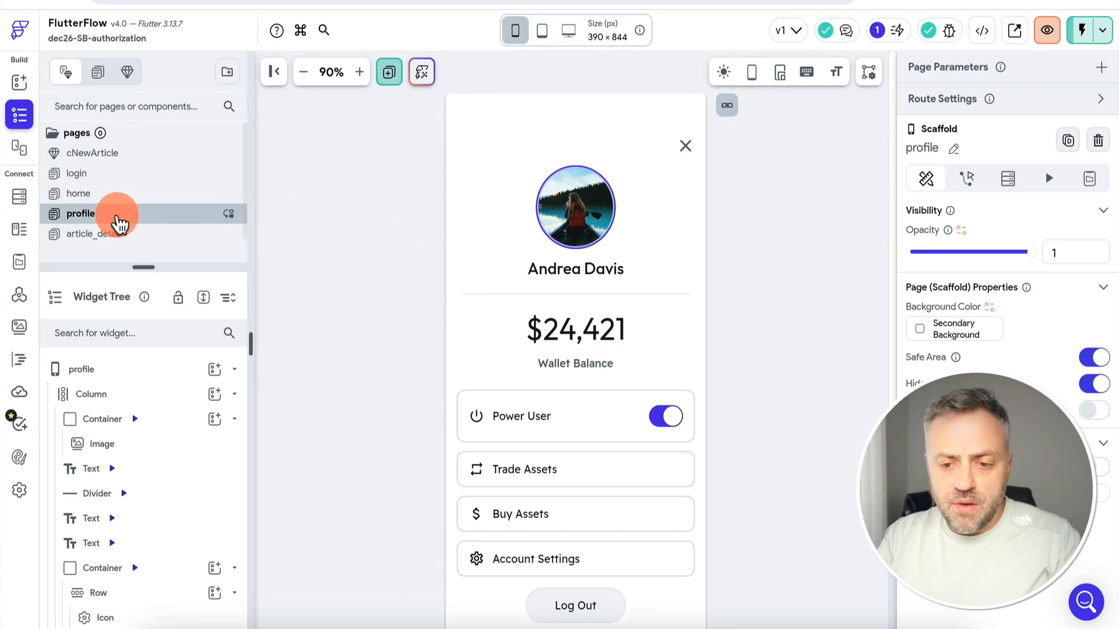
pyautogui.click(128, 198)
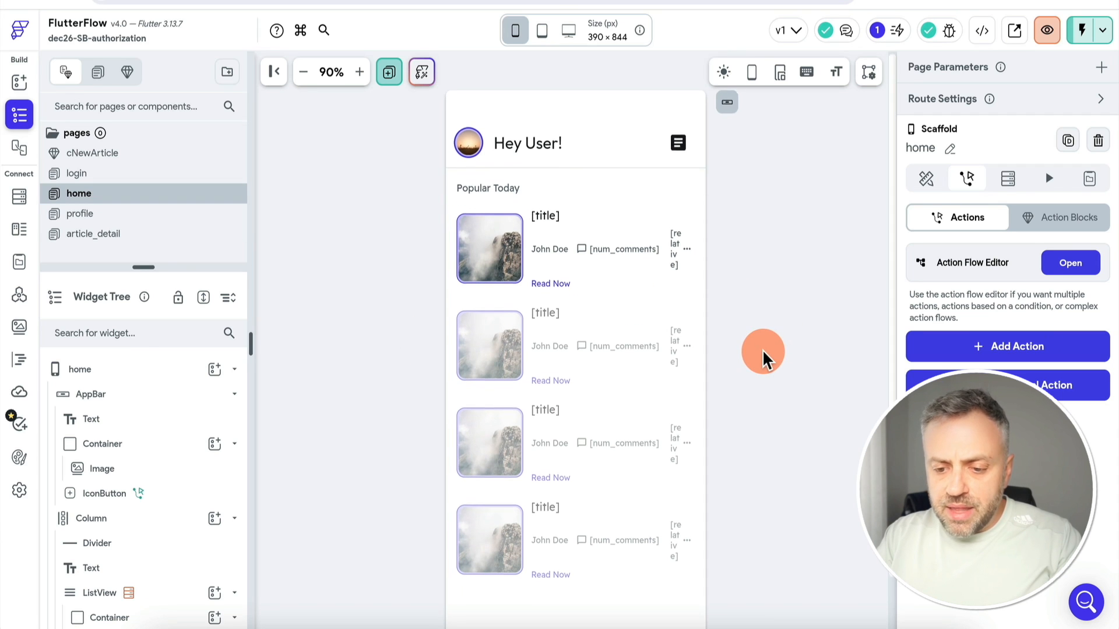
# Enable the app's navigation bar in the Nav Bar & App Bar settings
pyautogui.scroll(-2, 700, 478)
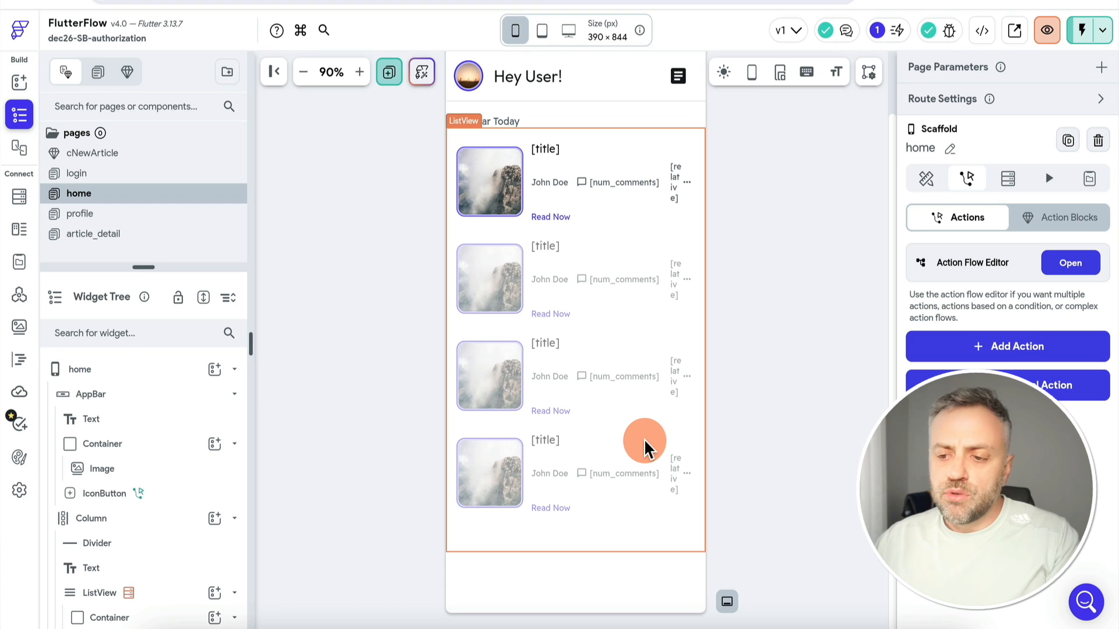
pyautogui.press('super+k')
pyautogui.write('nav')
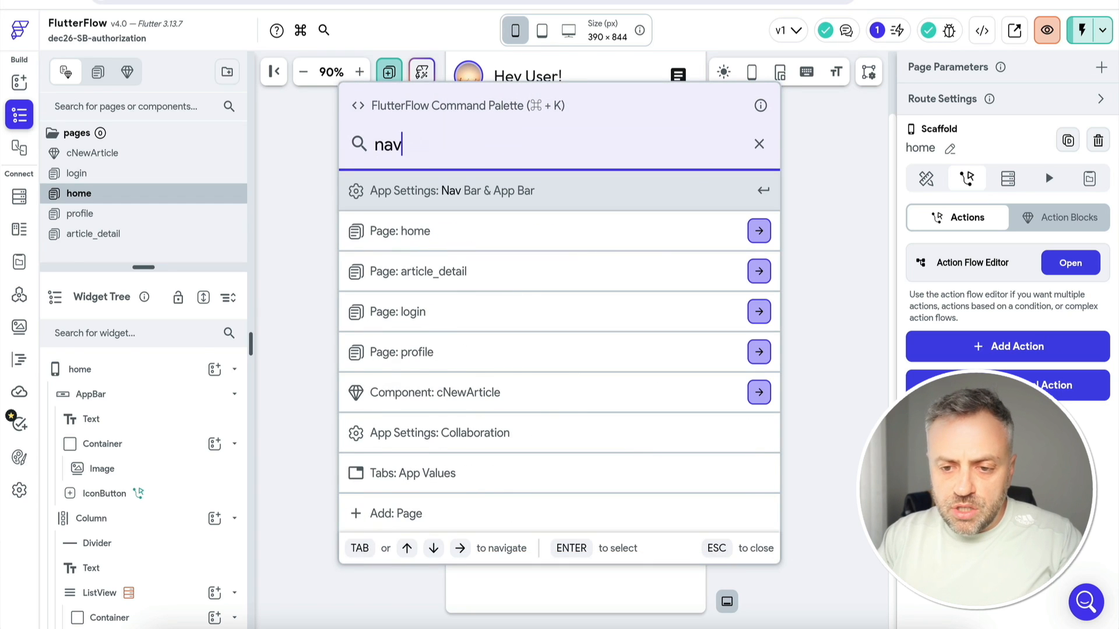
pyautogui.press('Return')
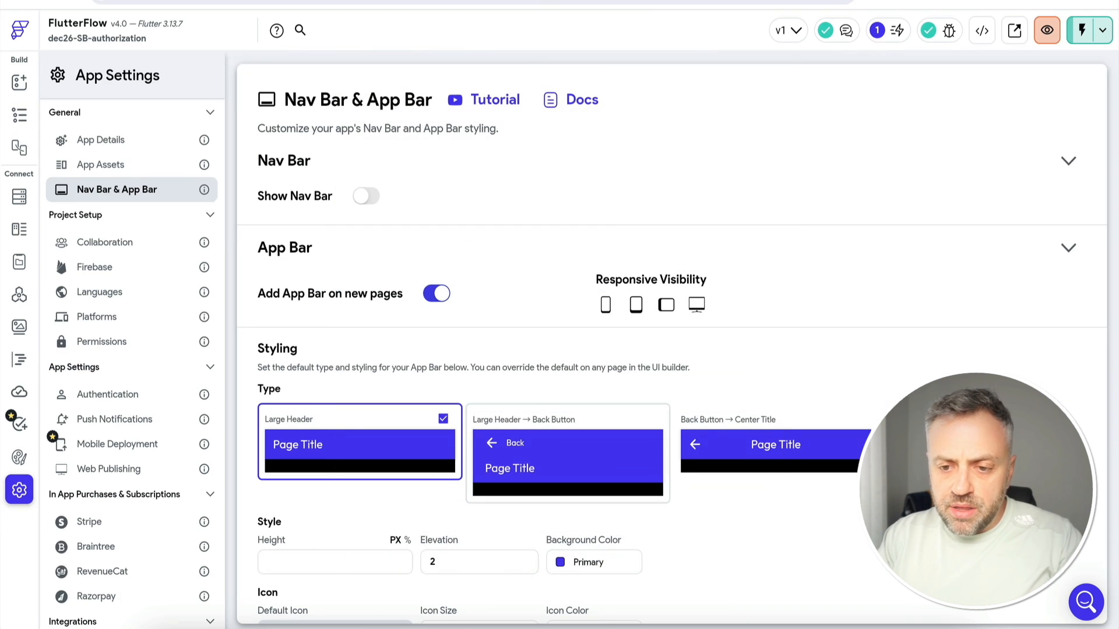
pyautogui.click(368, 199)
pyautogui.click(20, 82)
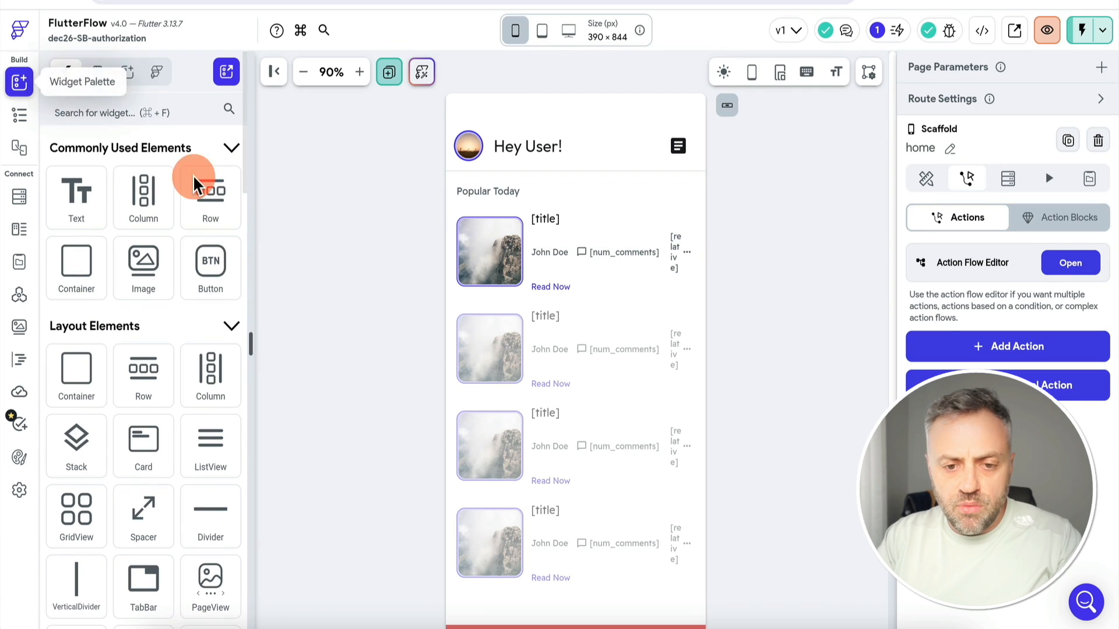
pyautogui.click(19, 114)
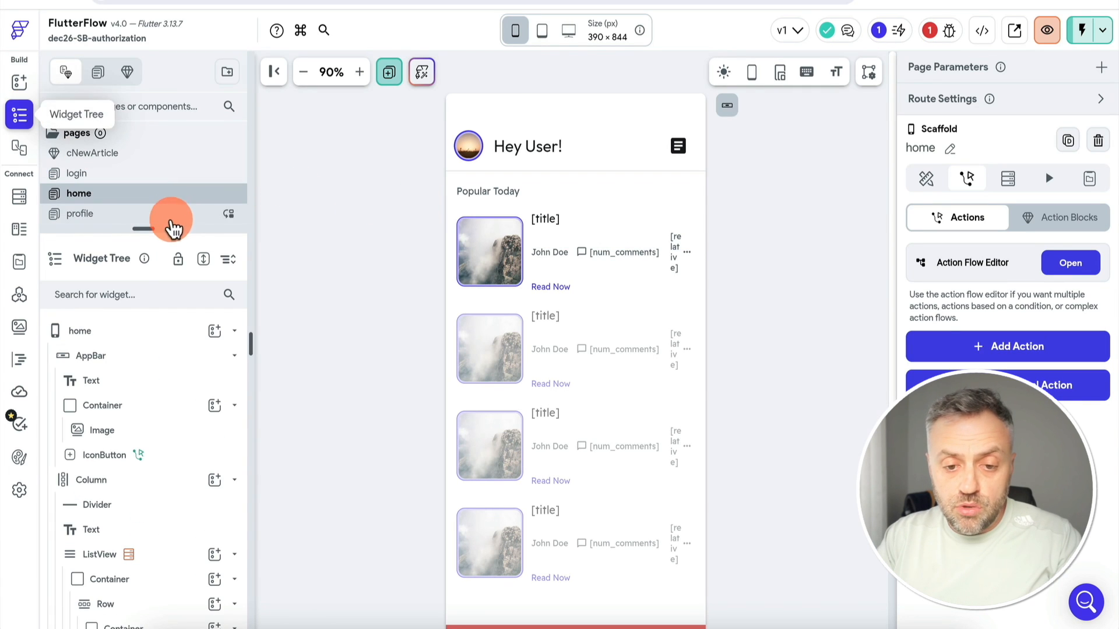
# Show the profile page in the nav bar with a person icon beside home
pyautogui.moveTo(163, 230); pyautogui.dragTo(165, 277)
pyautogui.click(120, 193)
pyautogui.click(926, 179)
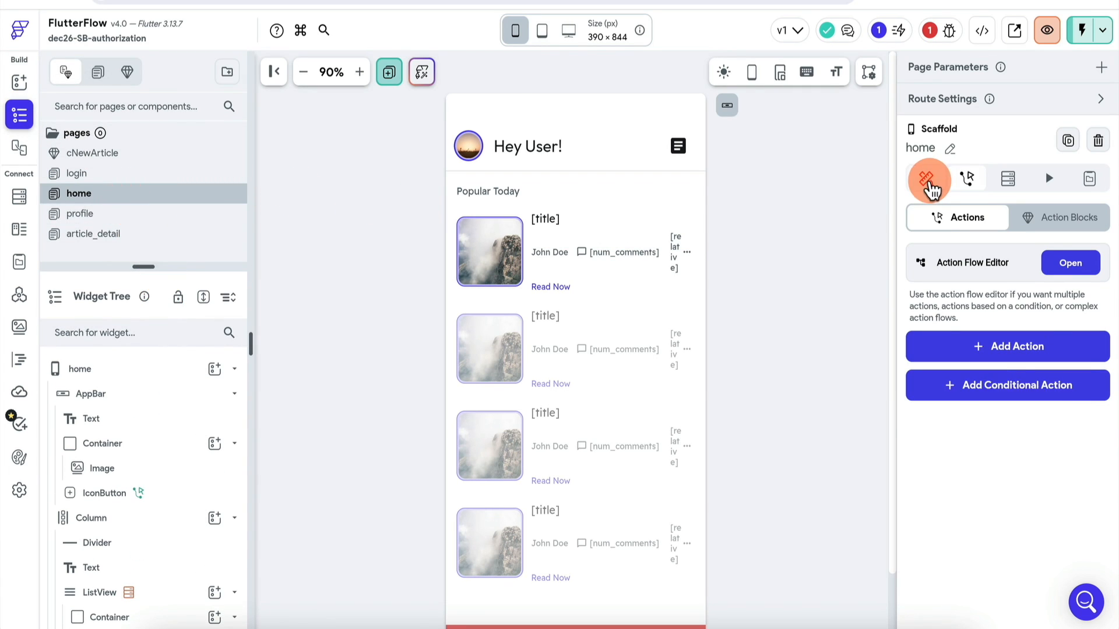
pyautogui.scroll(-3, 1037, 424)
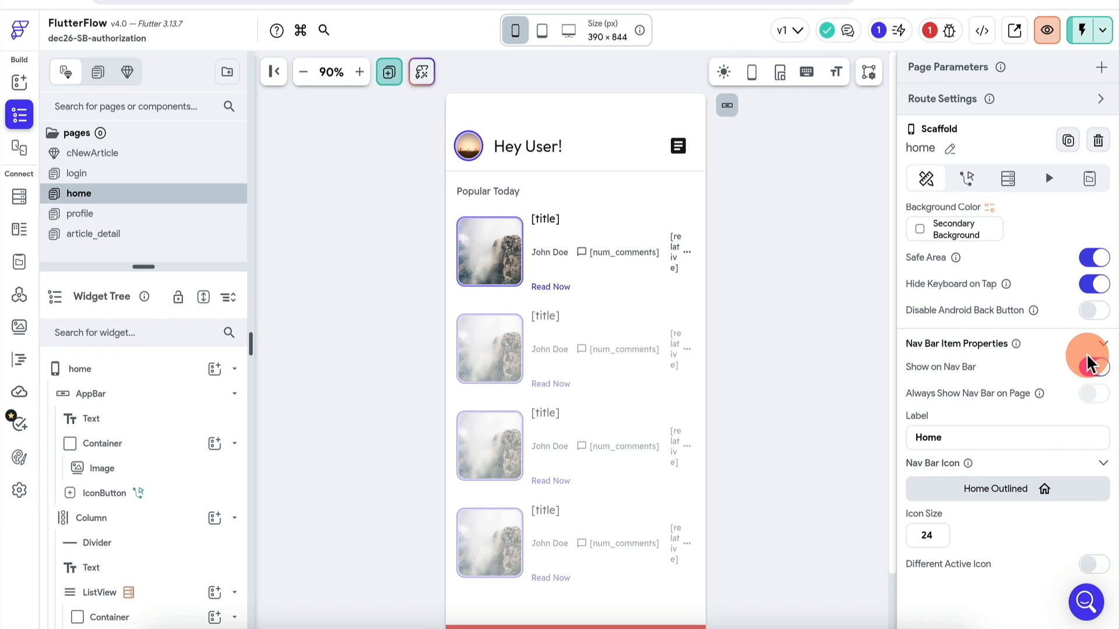
pyautogui.click(95, 225)
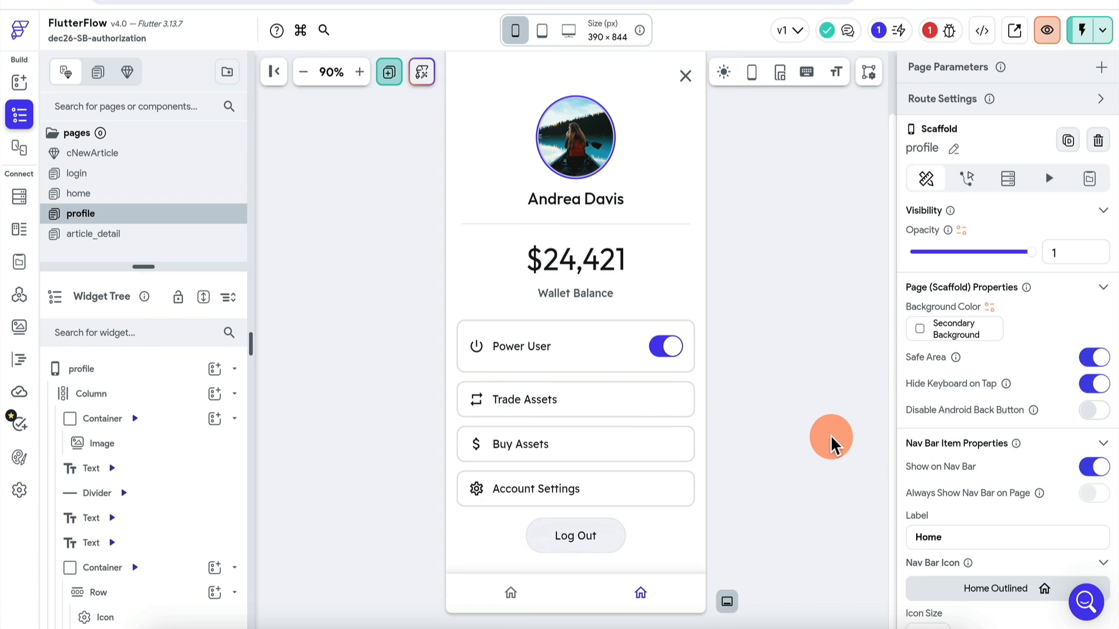
pyautogui.click(994, 591)
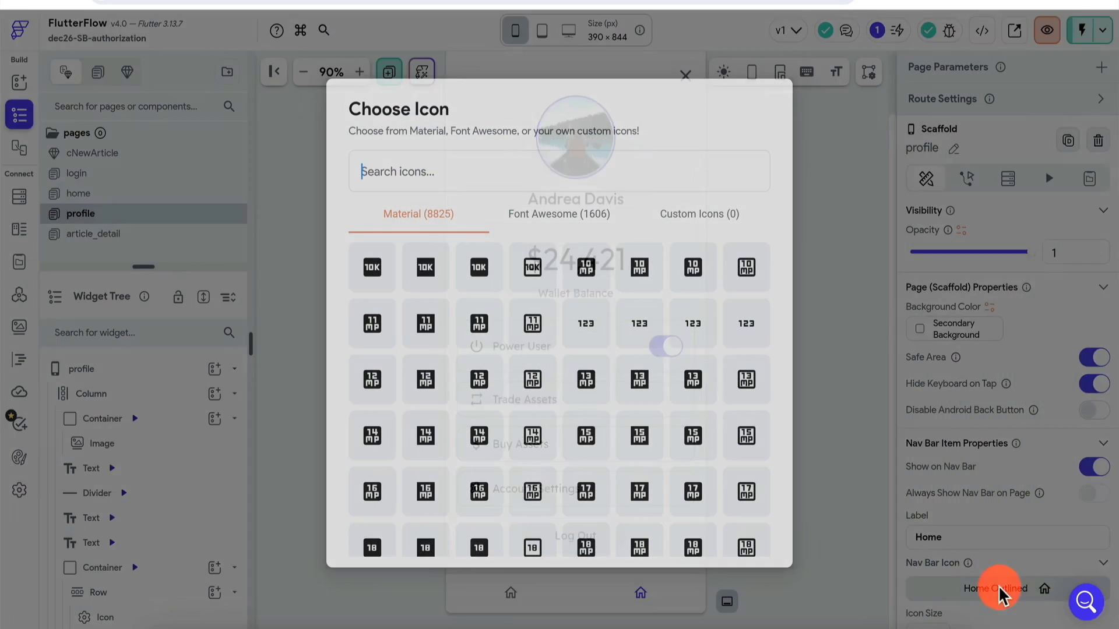
pyautogui.write('profile')
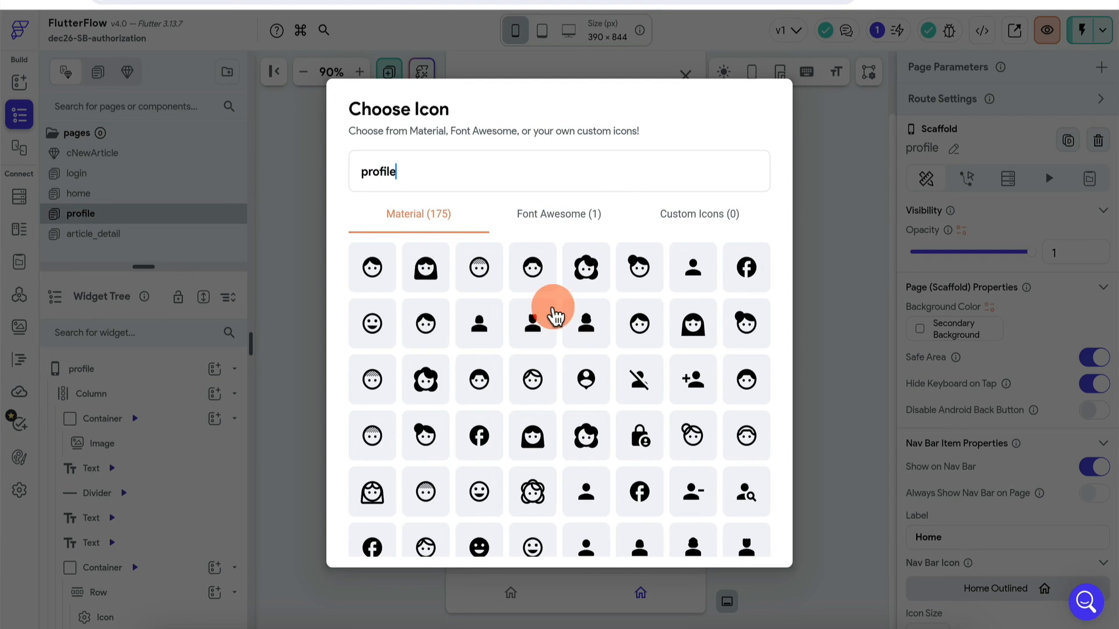
pyautogui.click(479, 327)
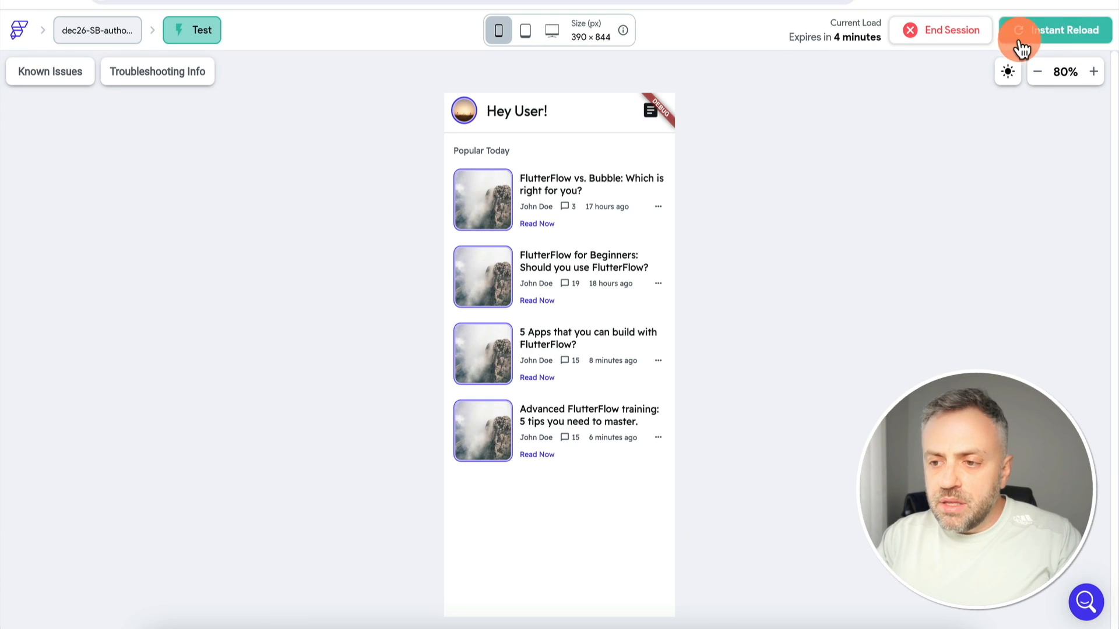
# Launch the blog app in Test mode to its login screen, then switch to the Supabase tab
pyautogui.click(1070, 36)
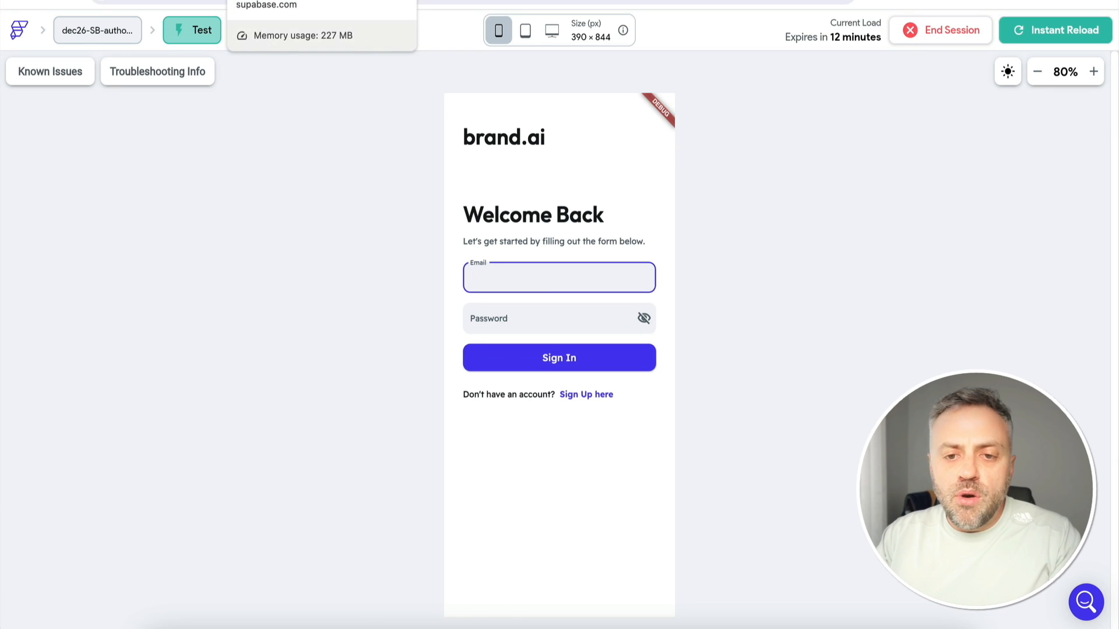
pyautogui.click(268, 0)
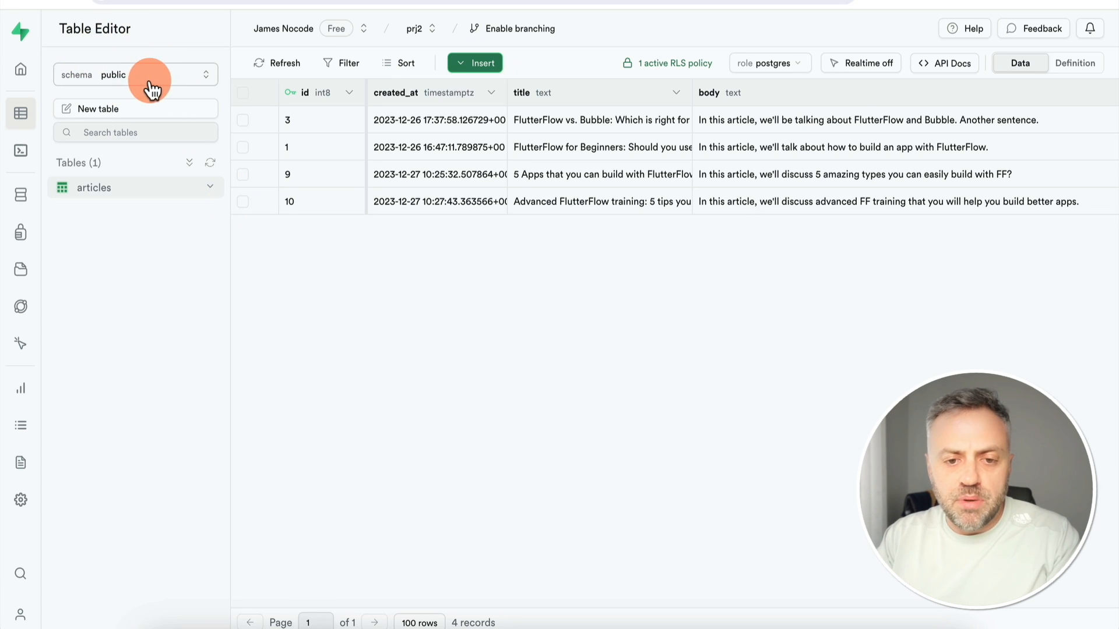
# Open the empty users table in Supabase's auth schema, then go to Authentication users
pyautogui.click(124, 79)
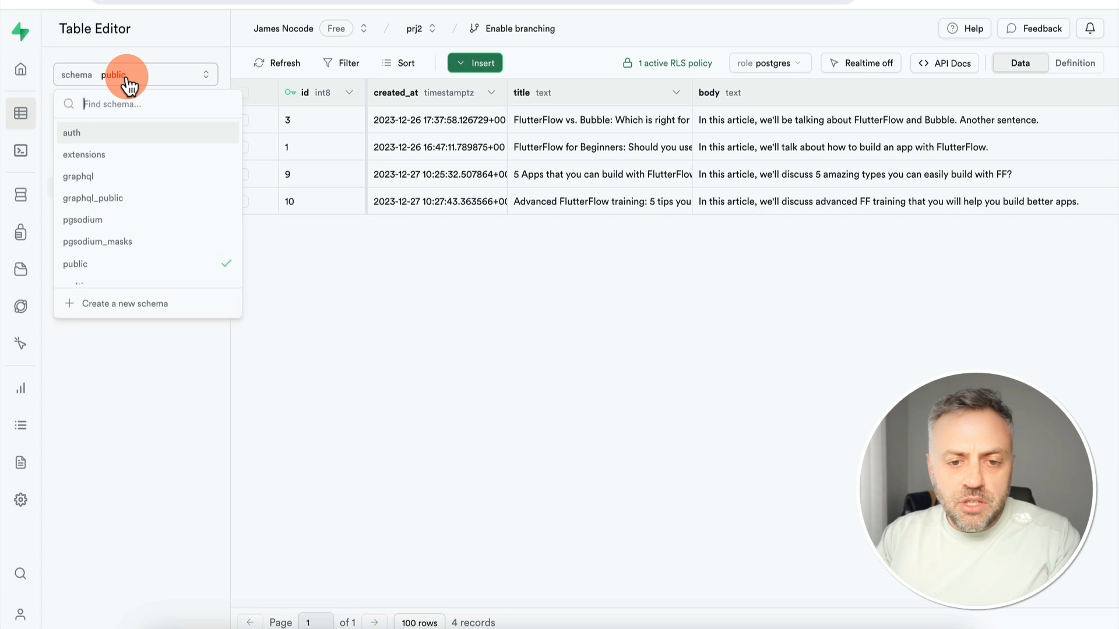
pyautogui.click(93, 133)
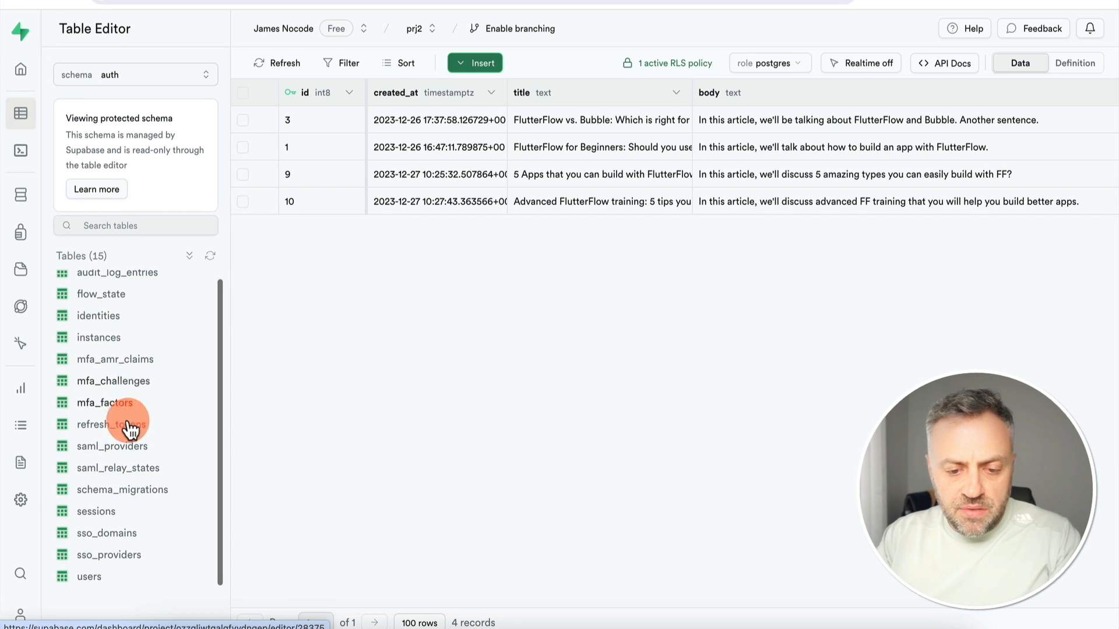
pyautogui.click(91, 578)
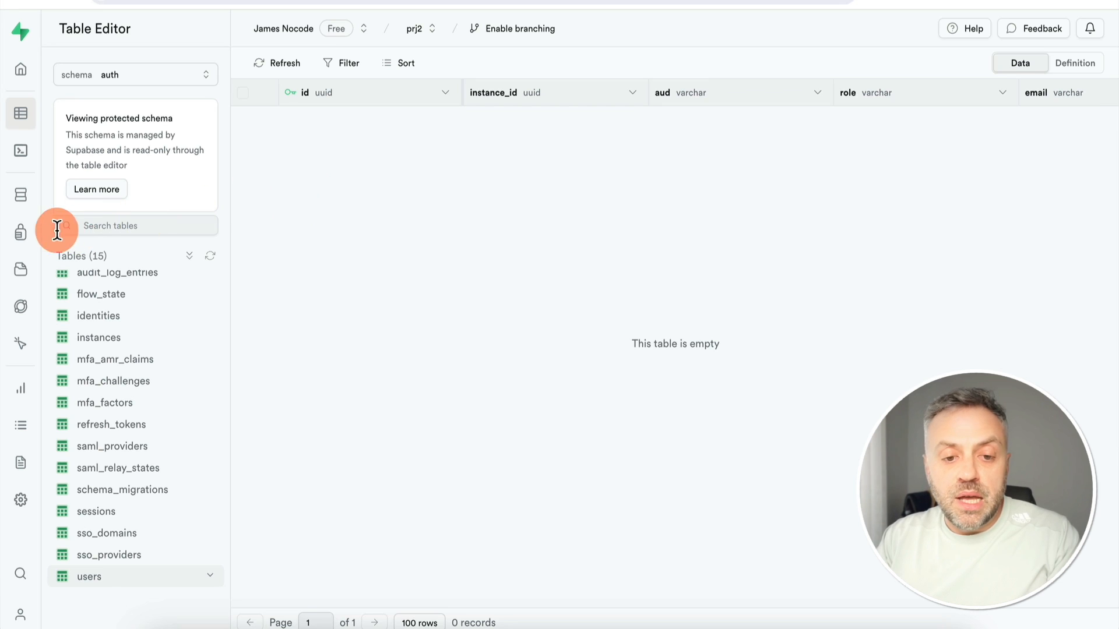
pyautogui.click(23, 233)
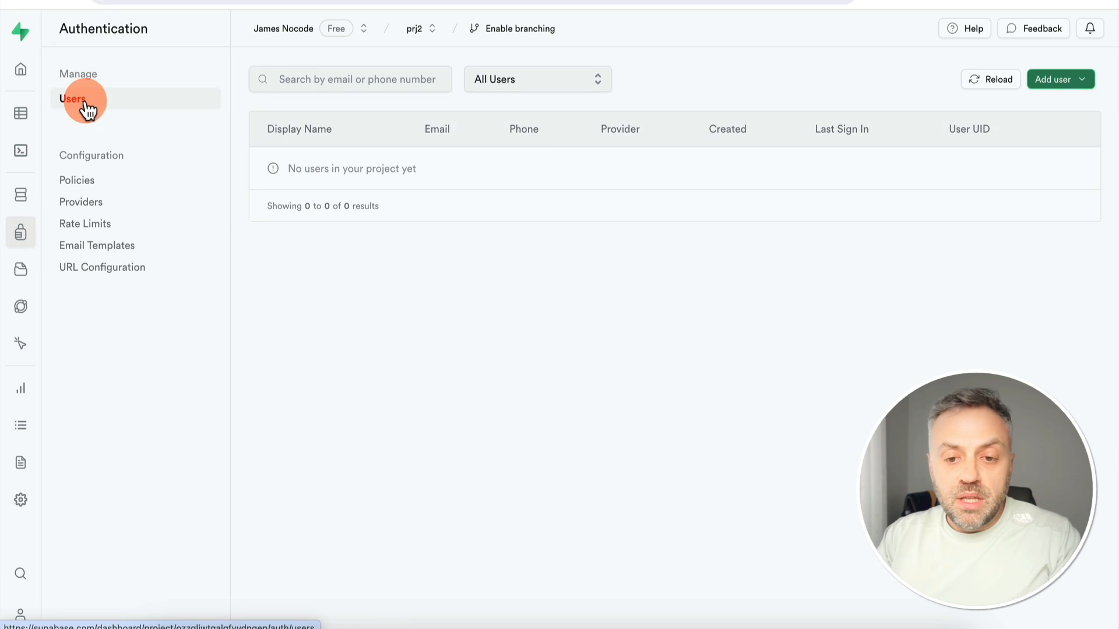
# Start a new Supabase user and enter the new user's e-mail address
pyautogui.click(1068, 80)
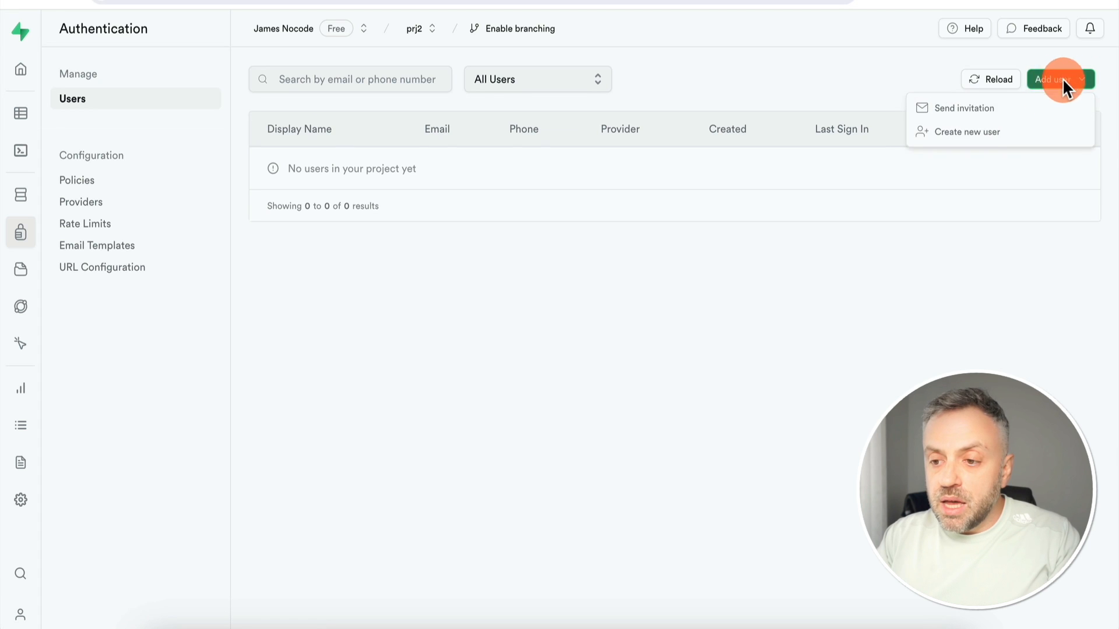
pyautogui.click(982, 137)
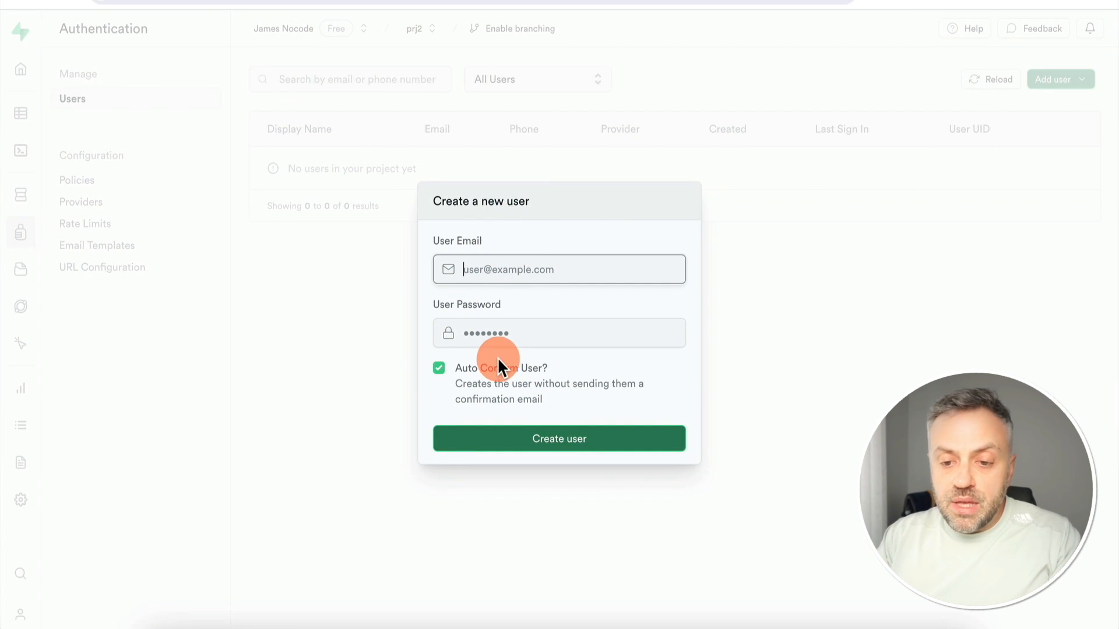
pyautogui.write('james')
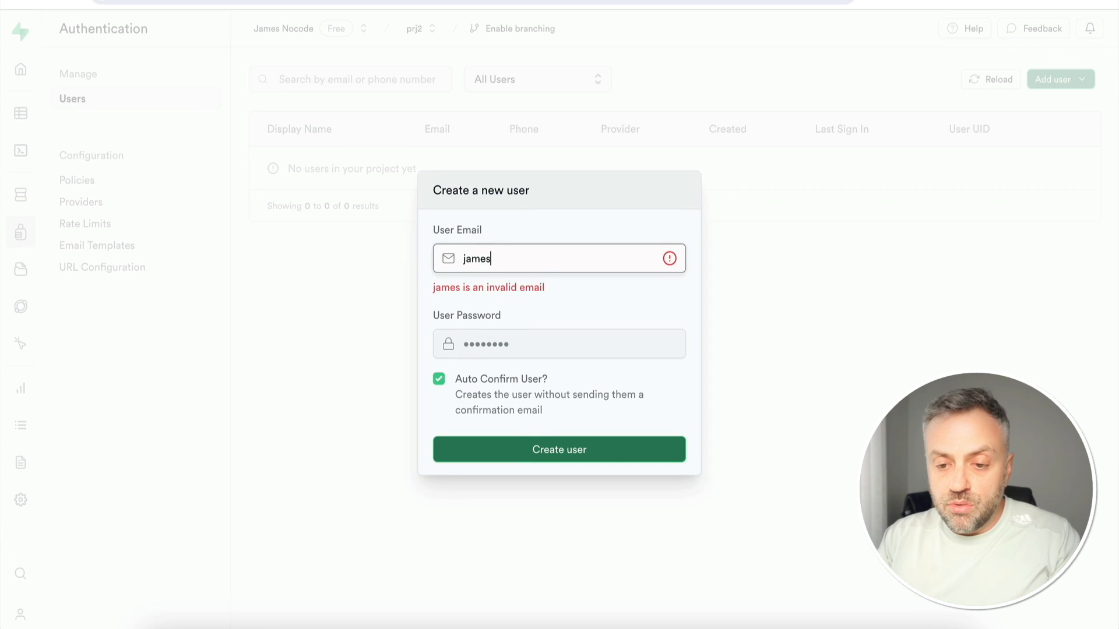
pyautogui.write('@james.com')
pyautogui.click(568, 344)
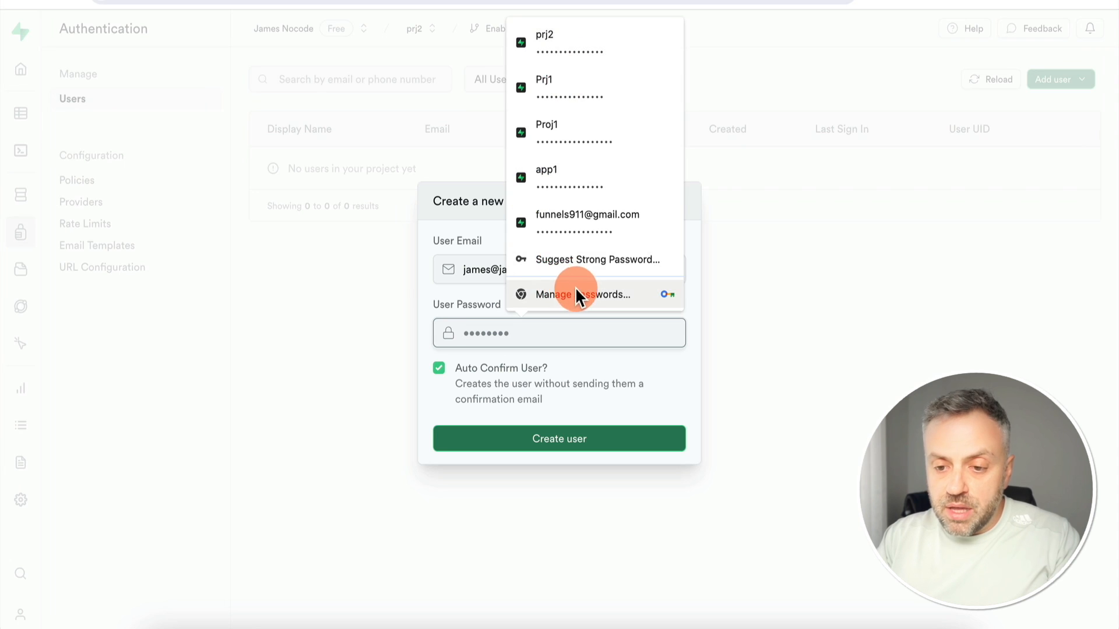
# Accept and copy a browser-generated strong password, then create the auto-confirmed user
pyautogui.click(589, 260)
pyautogui.click(619, 373)
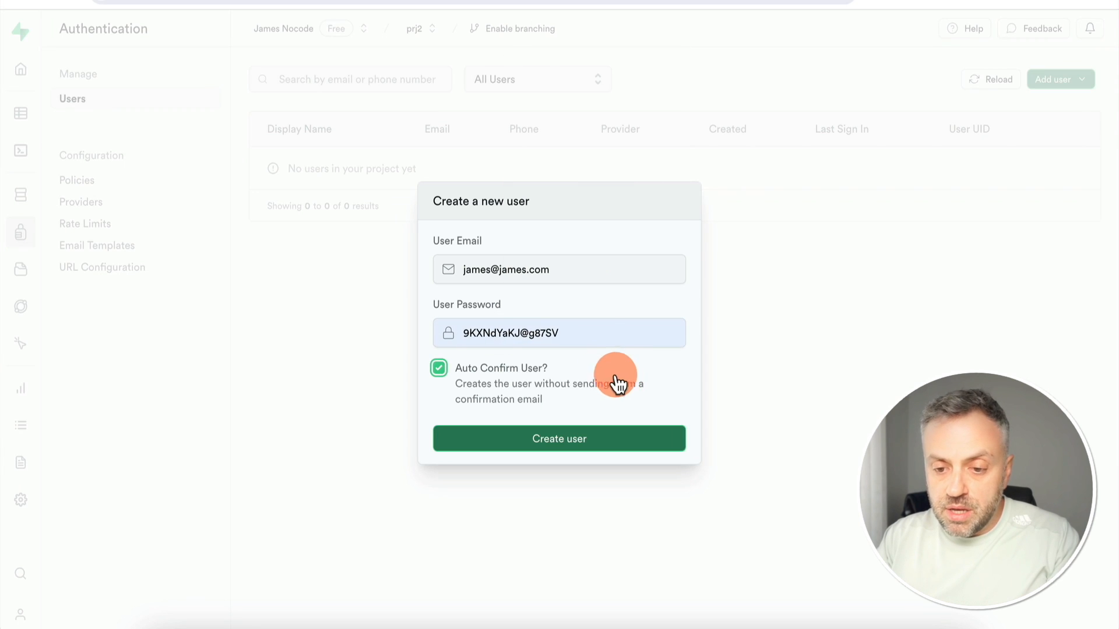
pyautogui.doubleClick(564, 330)
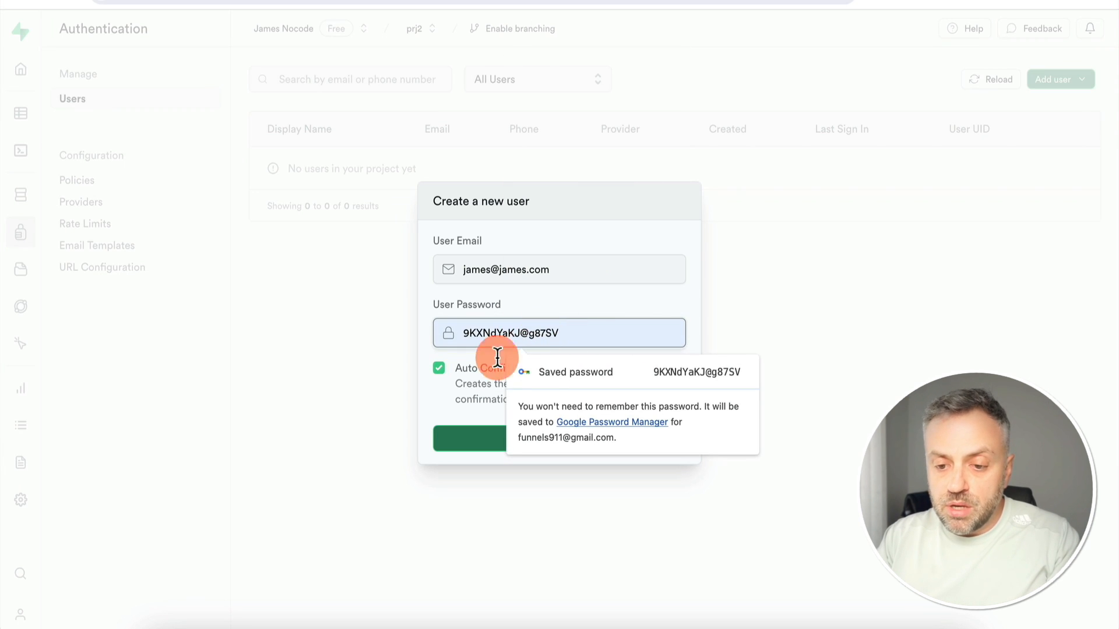
pyautogui.click(430, 397)
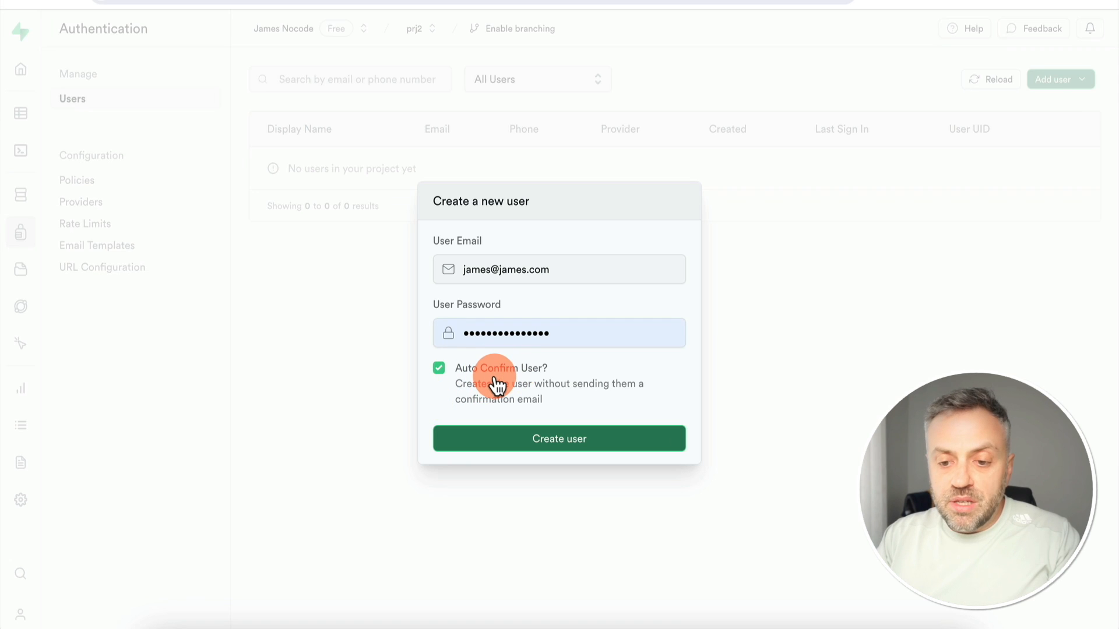
pyautogui.click(565, 437)
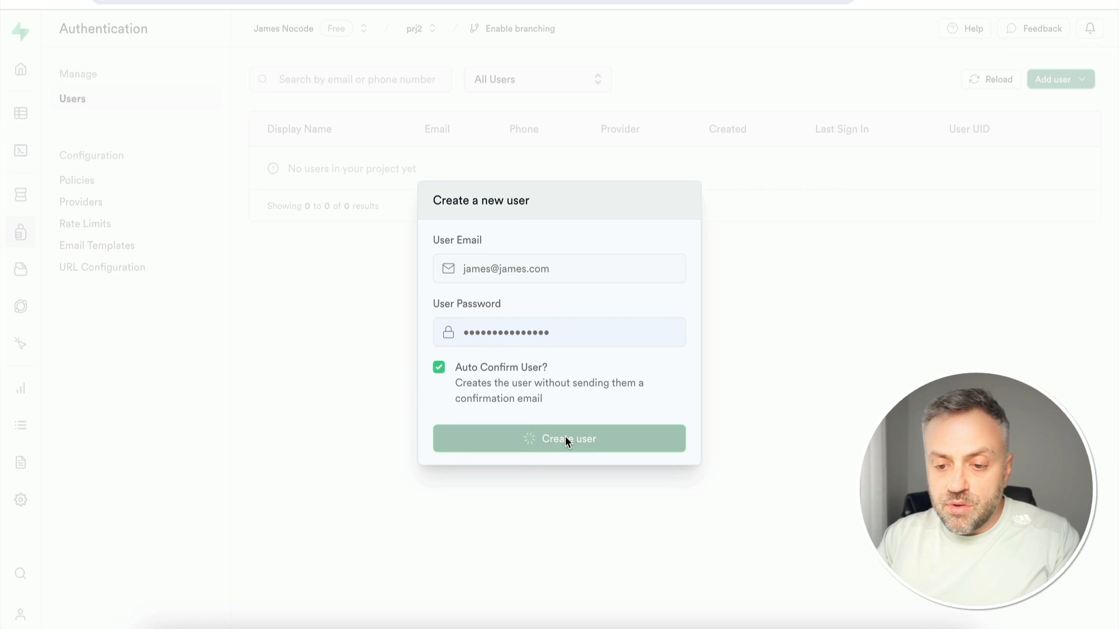
pyautogui.click(838, 25)
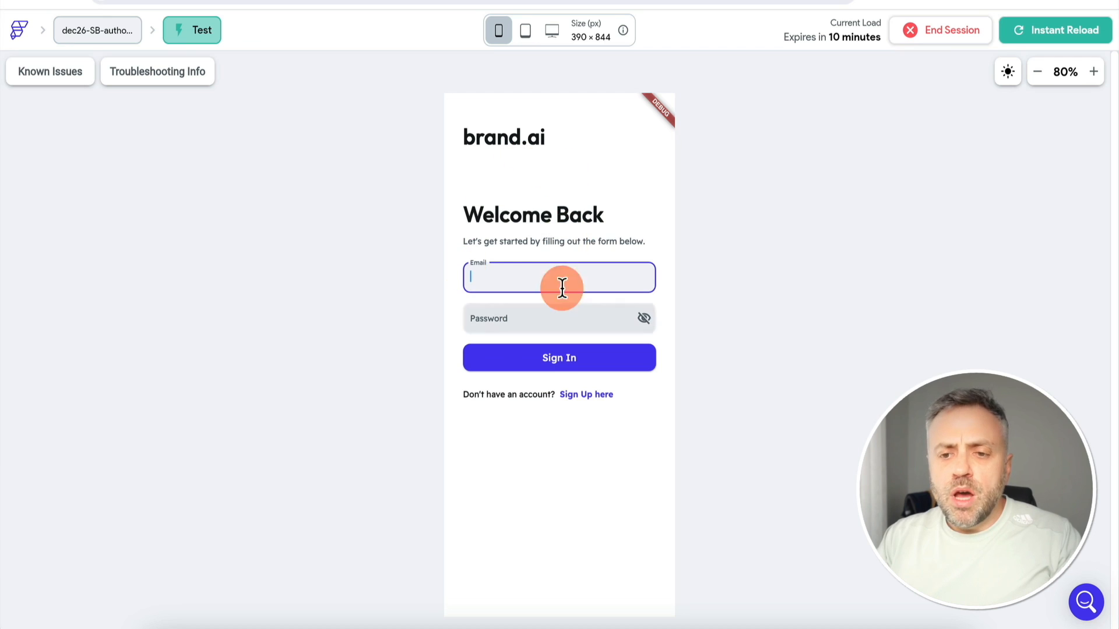
# Sign into the test app with the new user's e-mail and pasted password, visiting profile then home
pyautogui.write('james')
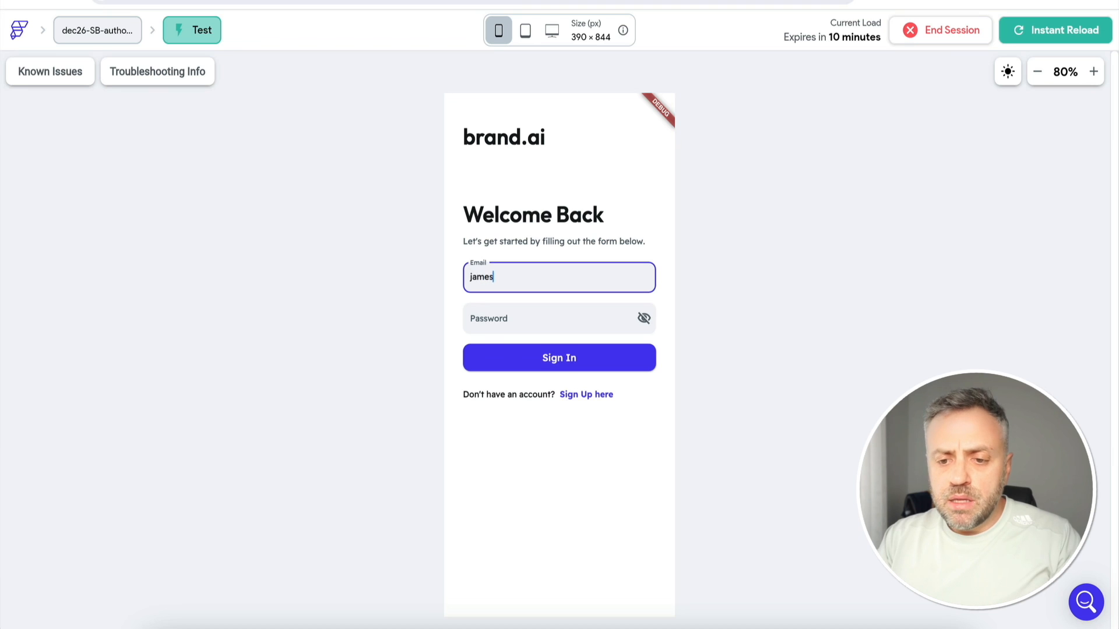
pyautogui.write('@james.com')
pyautogui.press('Tab')
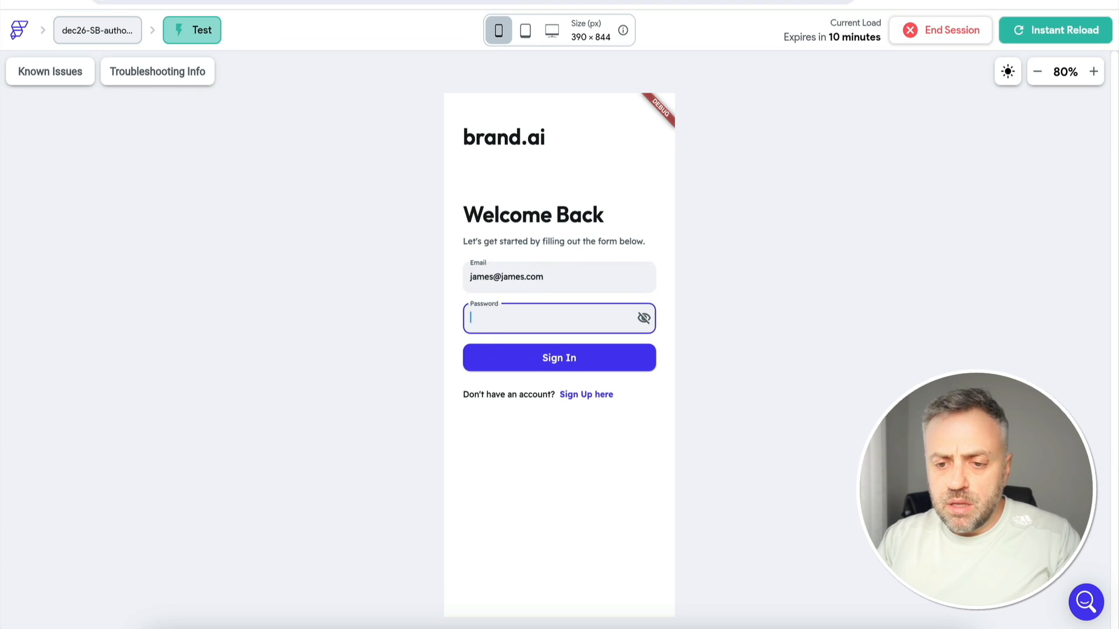
pyautogui.click(551, 319)
pyautogui.hotkey('ctrl', 'v')
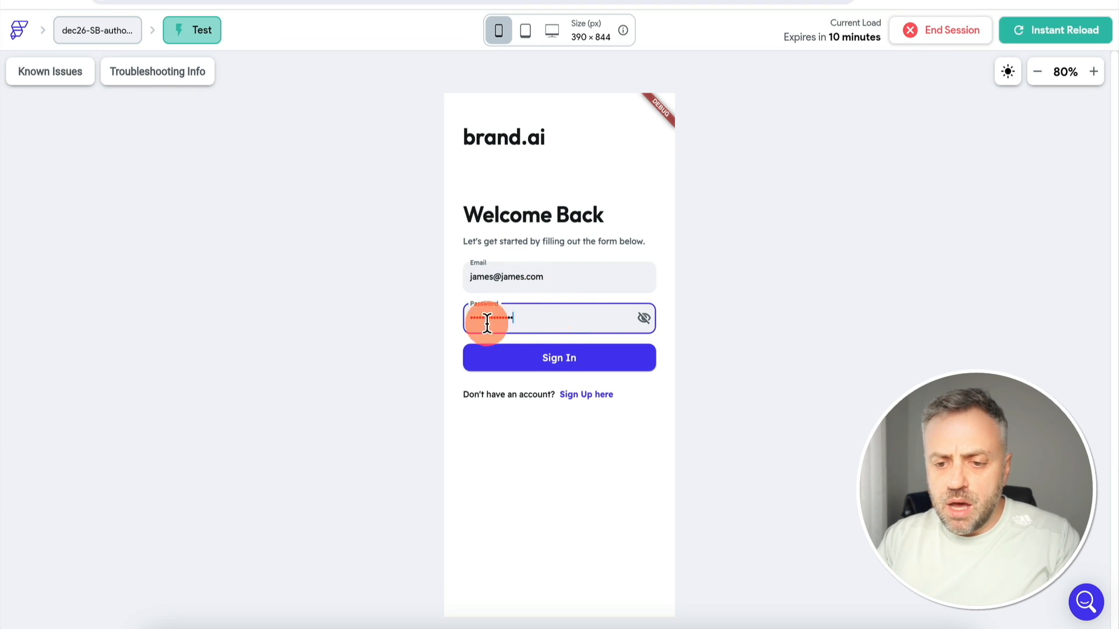
pyautogui.click(549, 364)
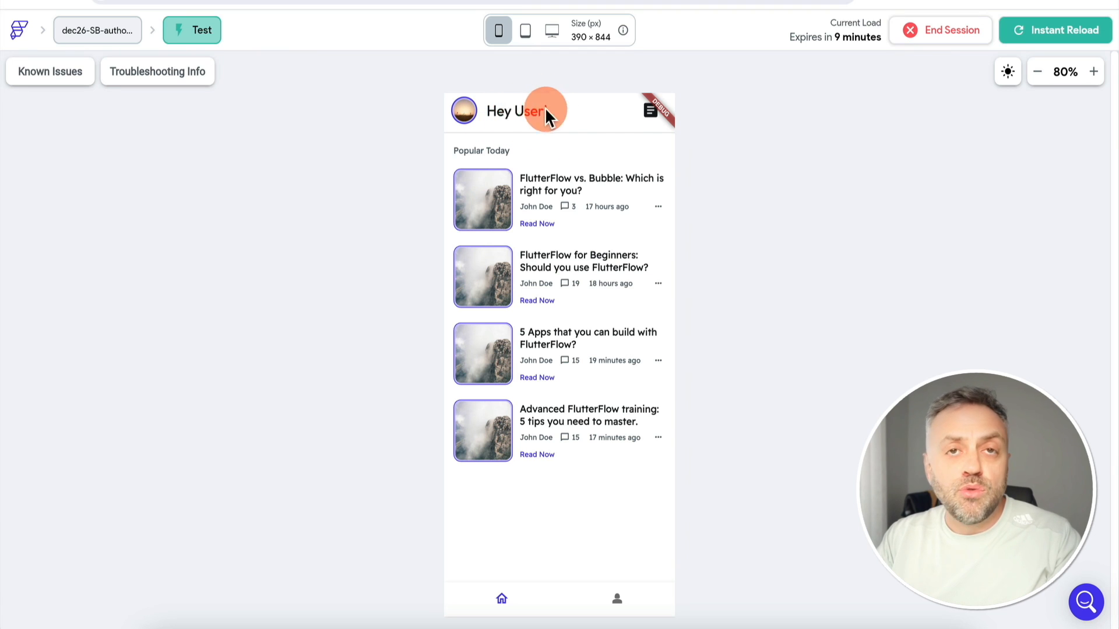
pyautogui.click(631, 605)
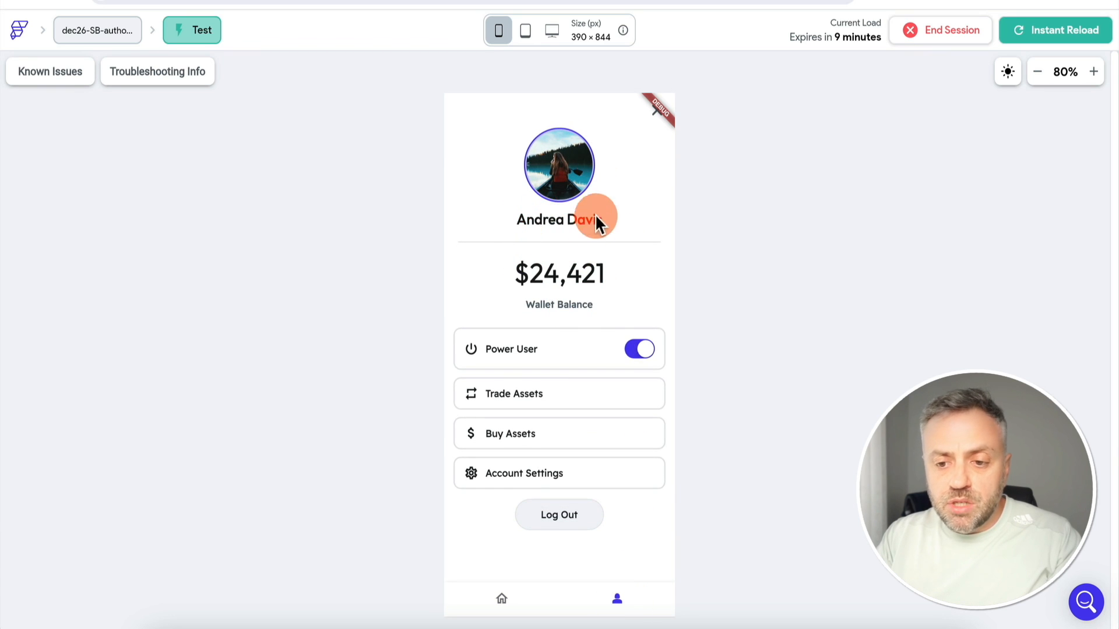
pyautogui.click(501, 602)
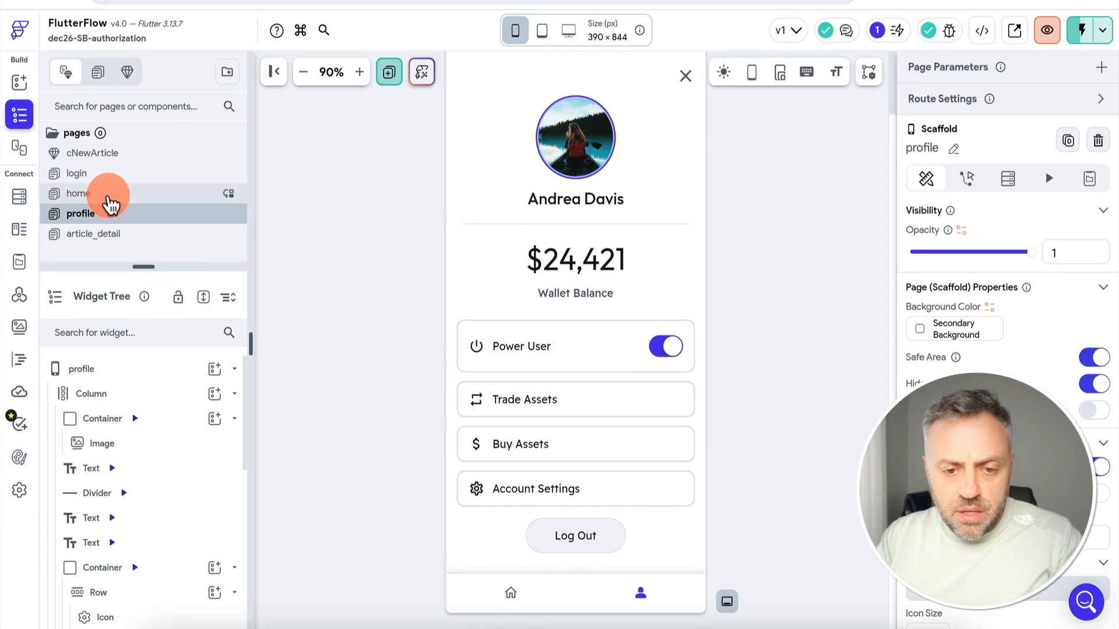
# Add Authenticated User > Email as a second part of the home greeting's combined text
pyautogui.click(108, 196)
pyautogui.click(538, 76)
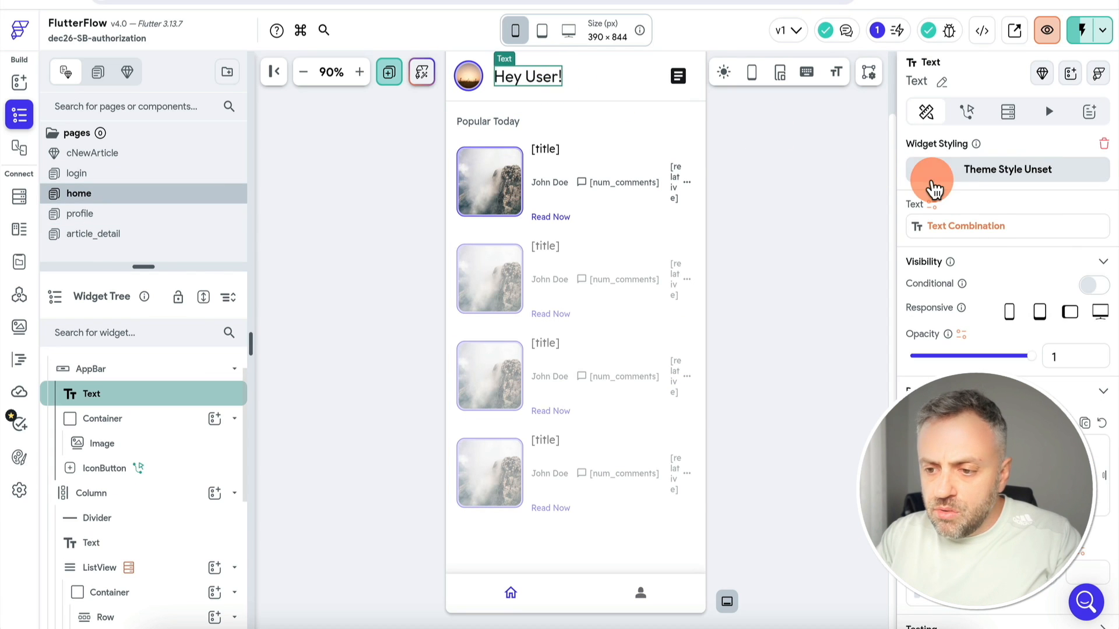
pyautogui.click(979, 233)
pyautogui.click(739, 348)
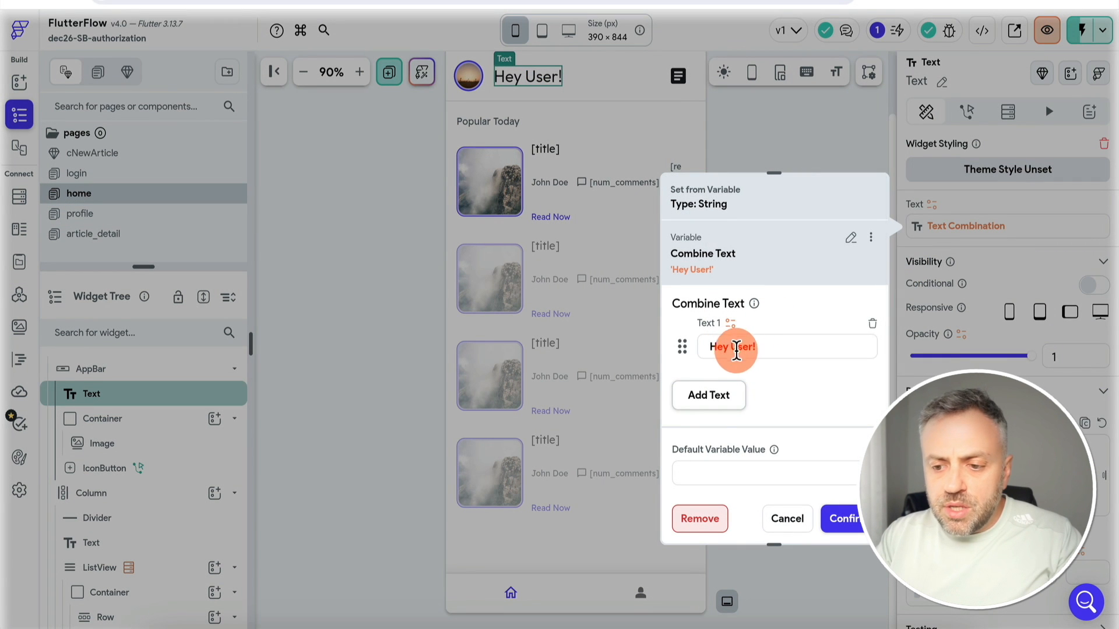
pyautogui.click(718, 395)
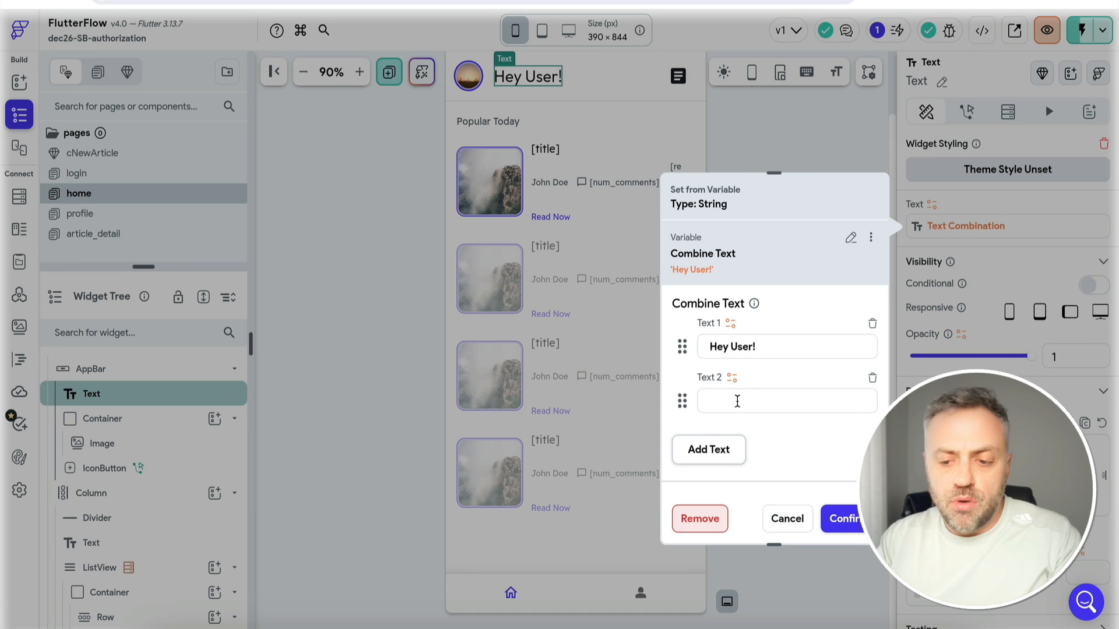
pyautogui.click(732, 379)
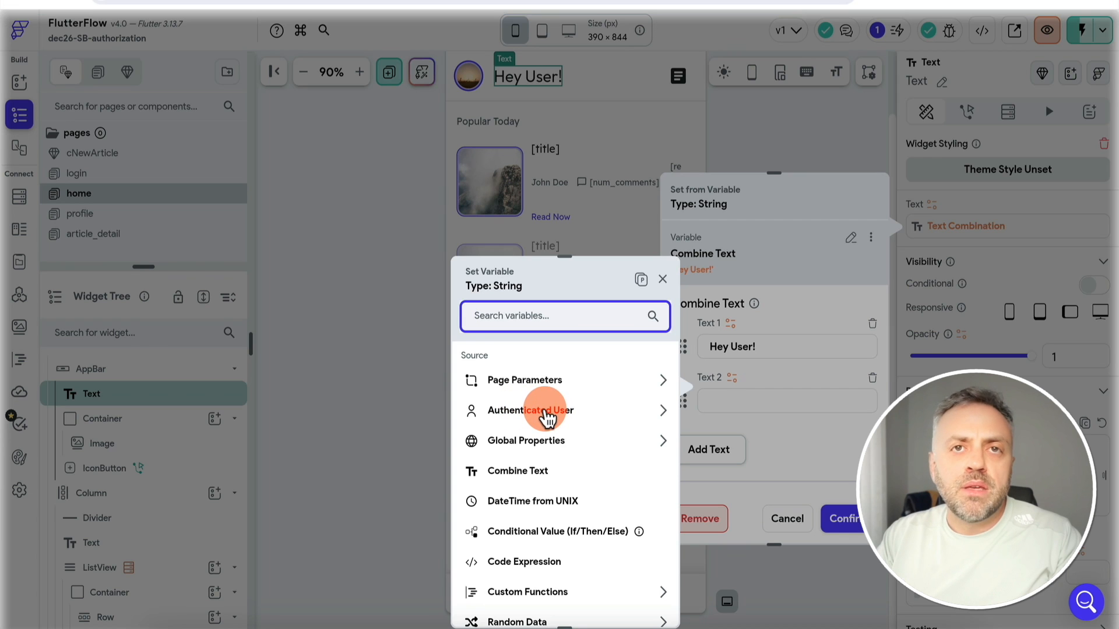
pyautogui.click(547, 416)
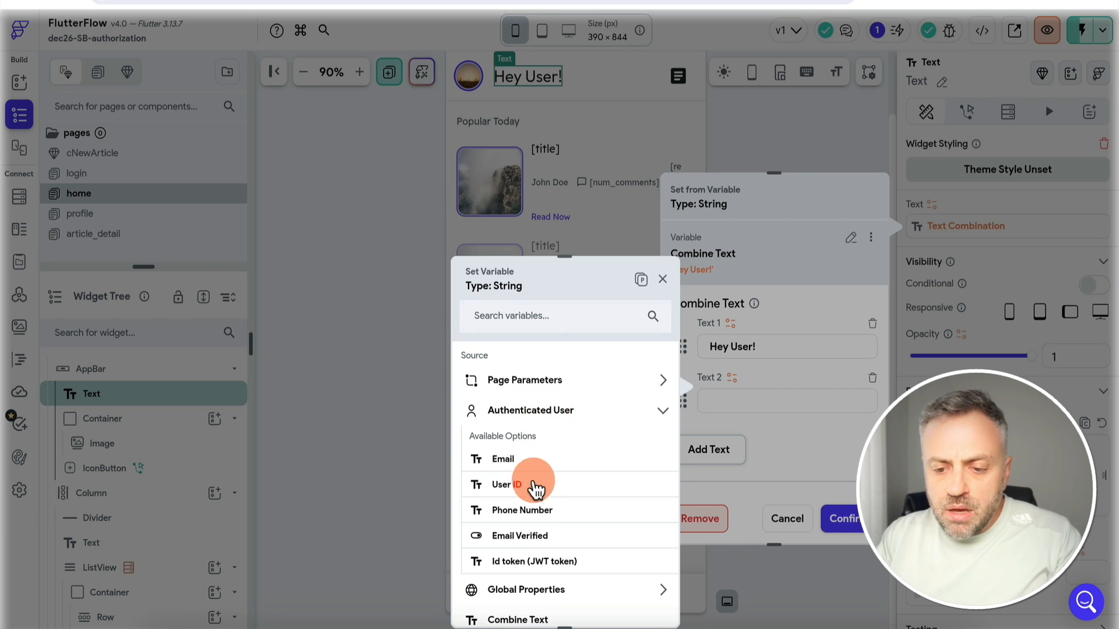
pyautogui.scroll(-2, 533, 493)
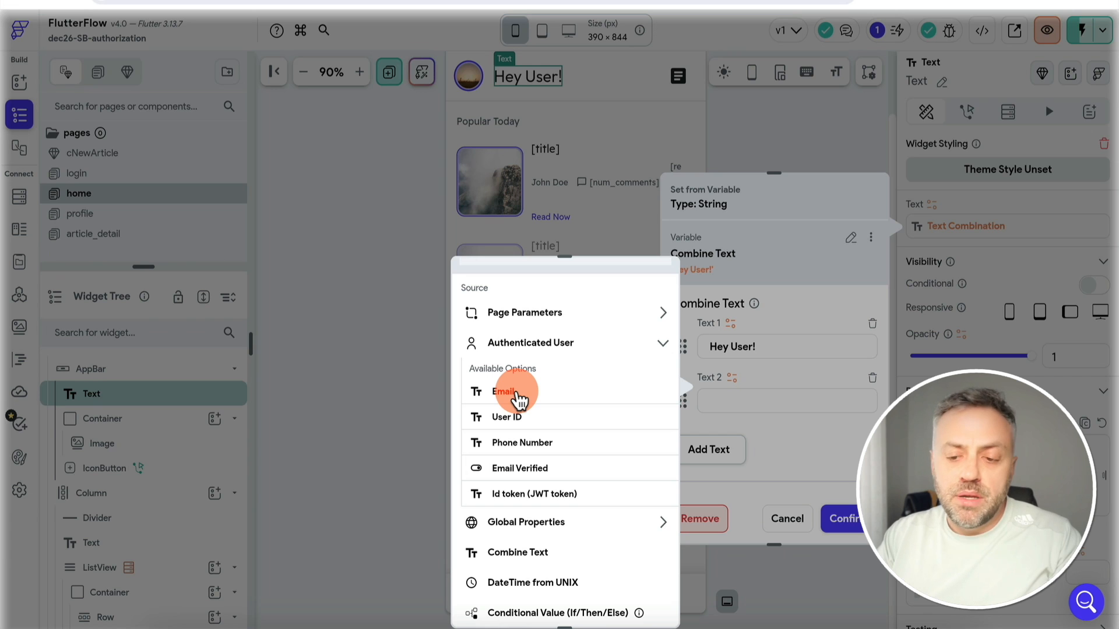
pyautogui.click(517, 394)
# Change the first greeting part from 'Hey User!' to 'Hey User,' and confirm
pyautogui.click(781, 348)
pyautogui.press('BackSpace')
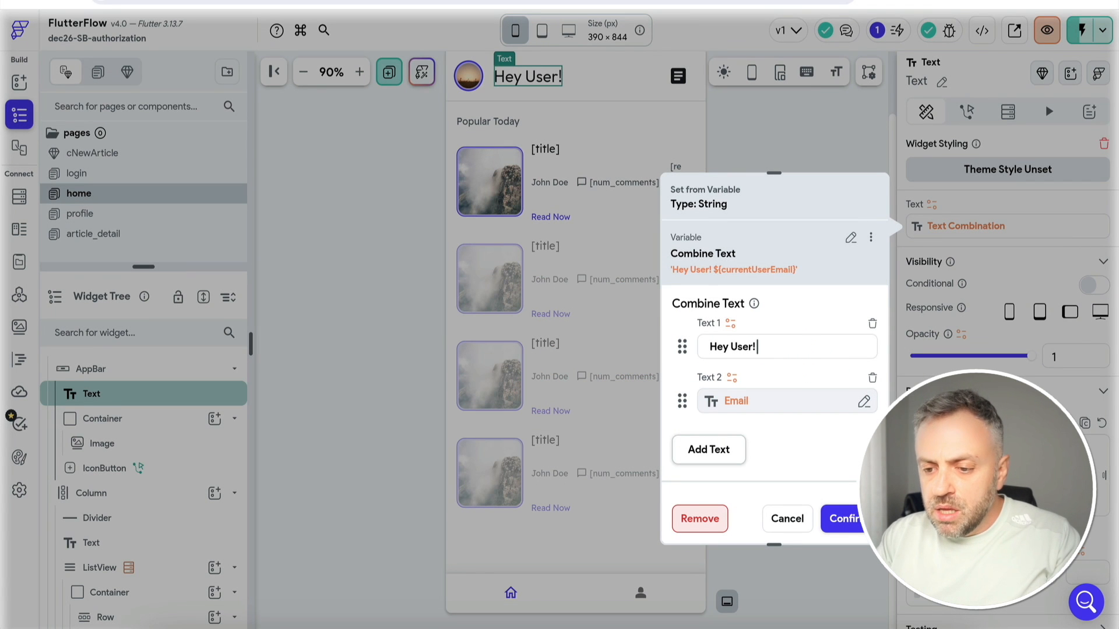
pyautogui.write(',')
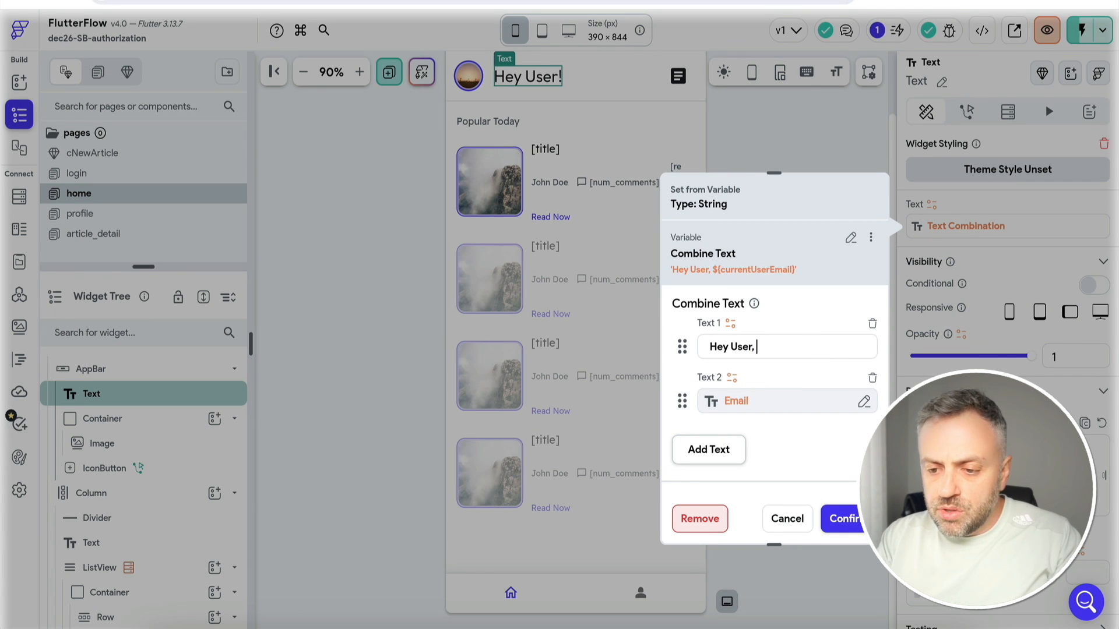
pyautogui.click(839, 519)
pyautogui.click(93, 214)
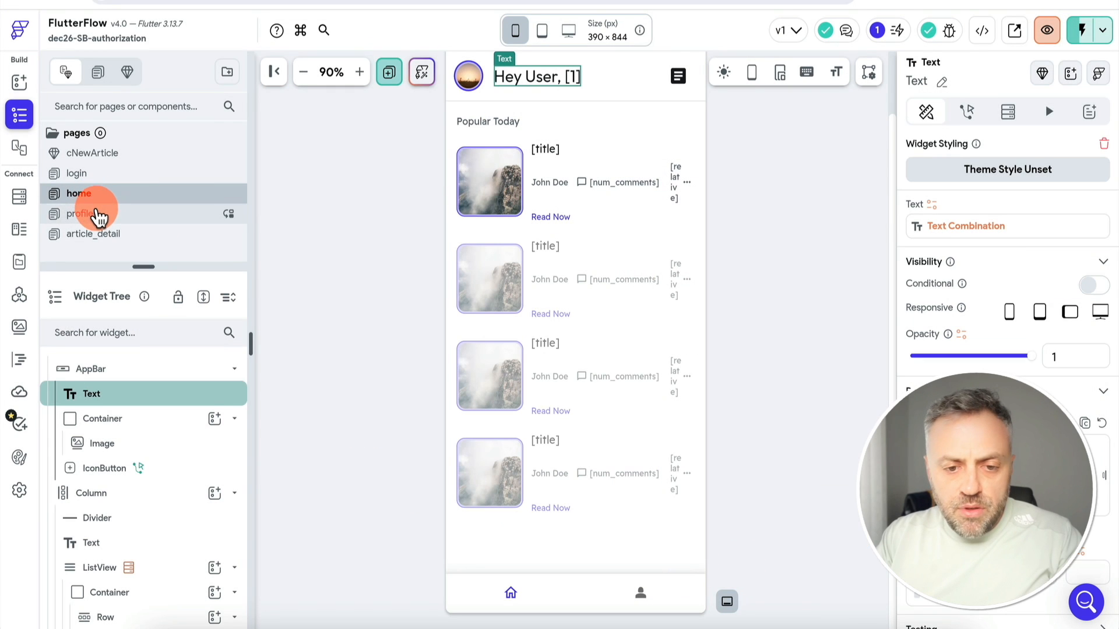
# Bind the profile name text under the avatar to the signed-in user's email
pyautogui.click(574, 201)
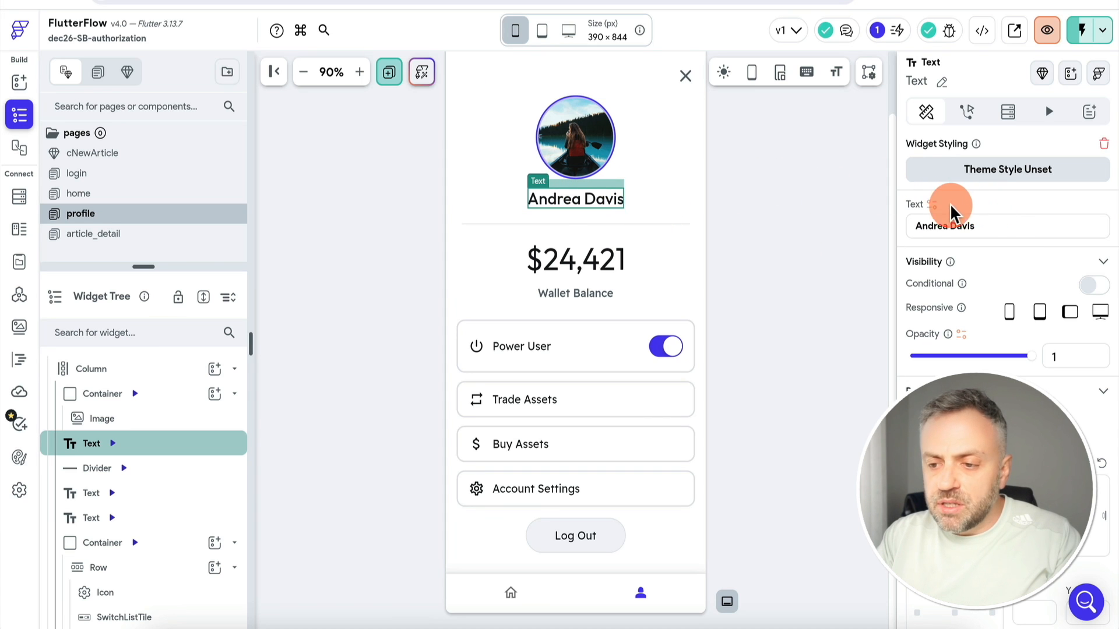
pyautogui.click(931, 205)
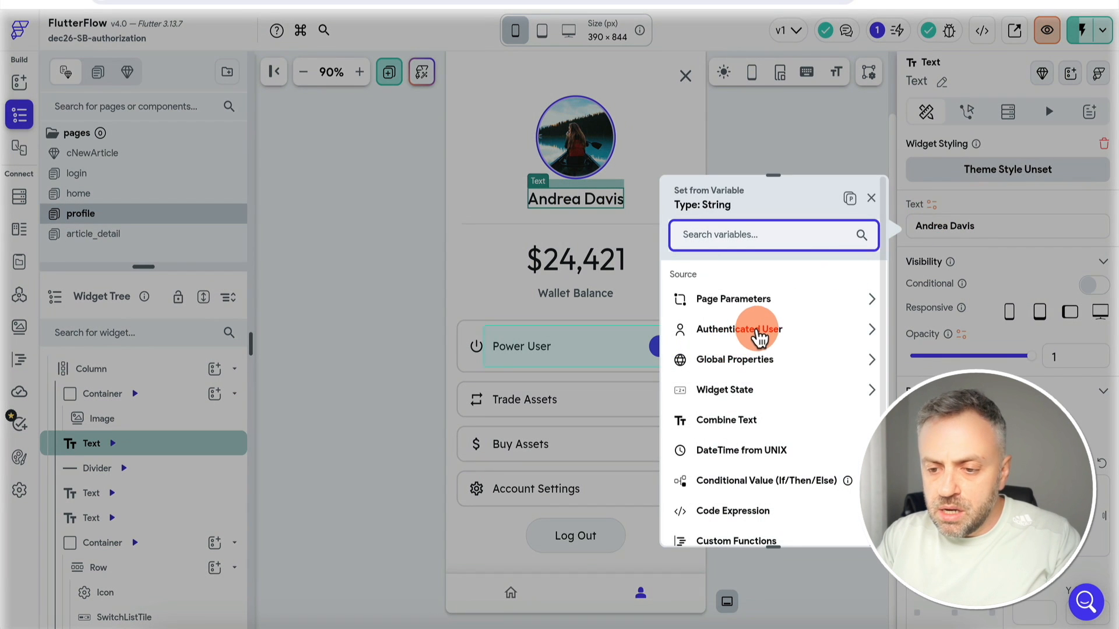
pyautogui.click(758, 335)
pyautogui.click(742, 377)
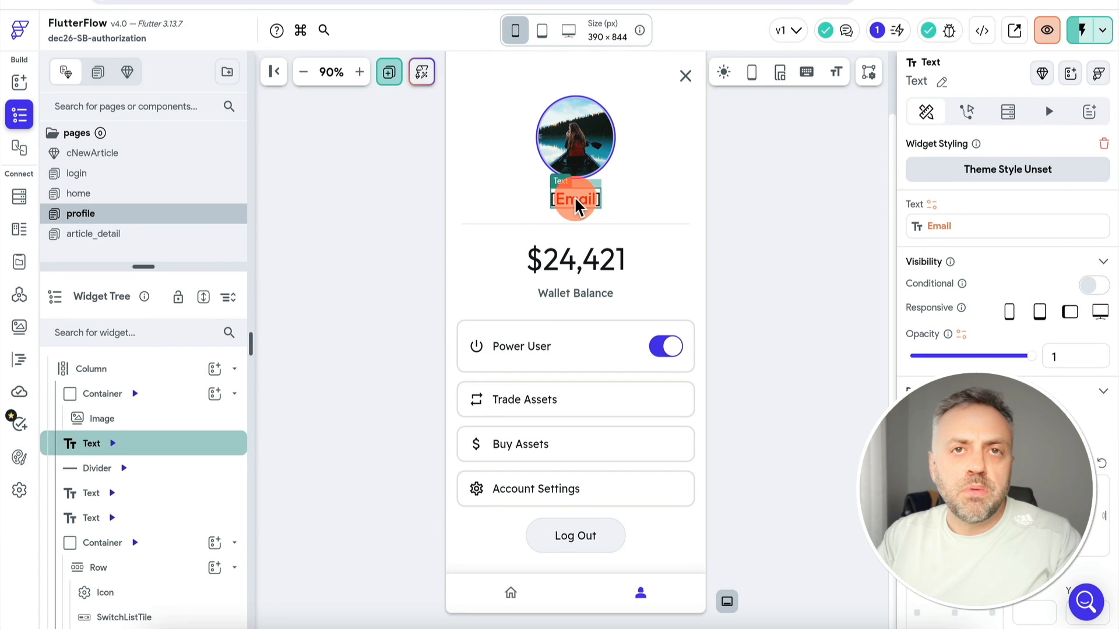
# Delete the wallet balance texts and the Power User, Trade Assets and Buy Assets rows
pyautogui.click(590, 266)
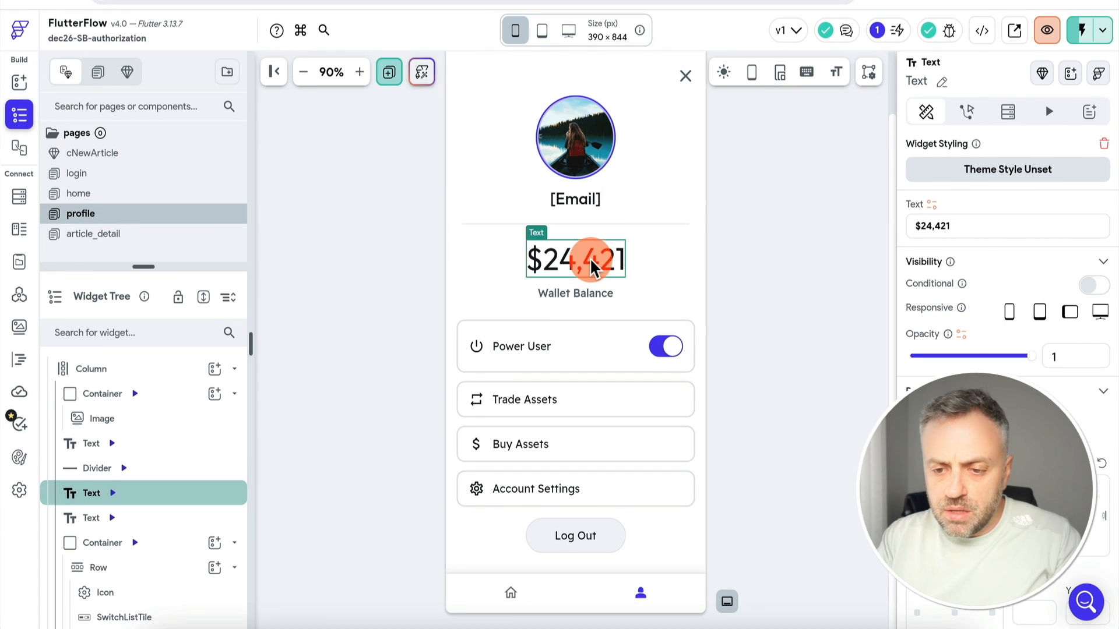
pyautogui.press('BackSpace')
pyautogui.click(590, 258)
pyautogui.press('BackSpace')
pyautogui.click(458, 284)
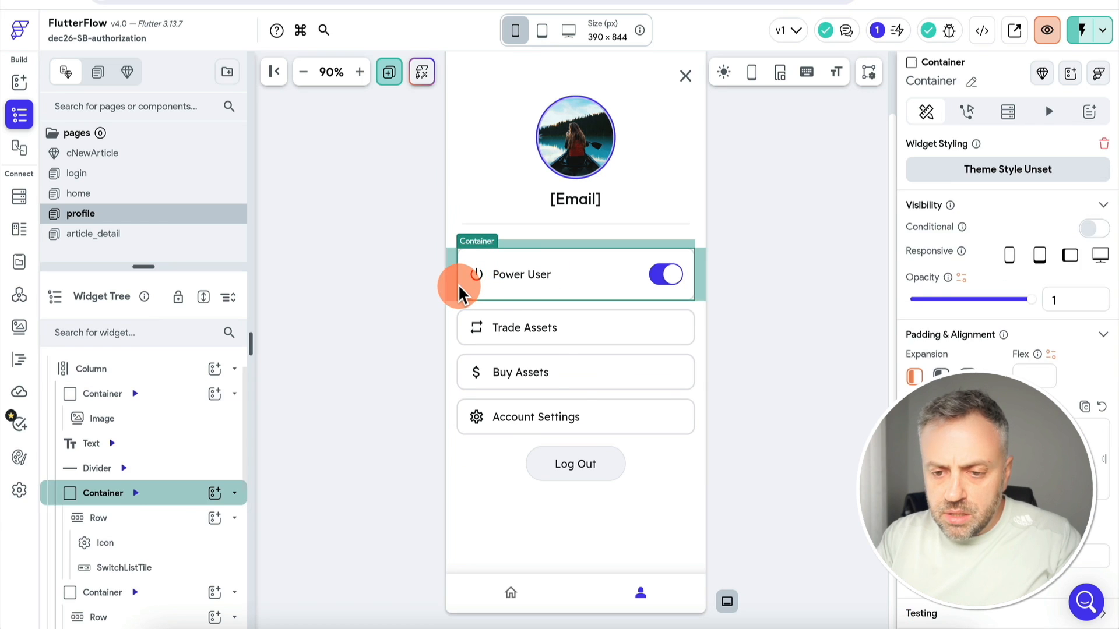
pyautogui.press('BackSpace')
pyautogui.click(456, 267)
pyautogui.press('BackSpace')
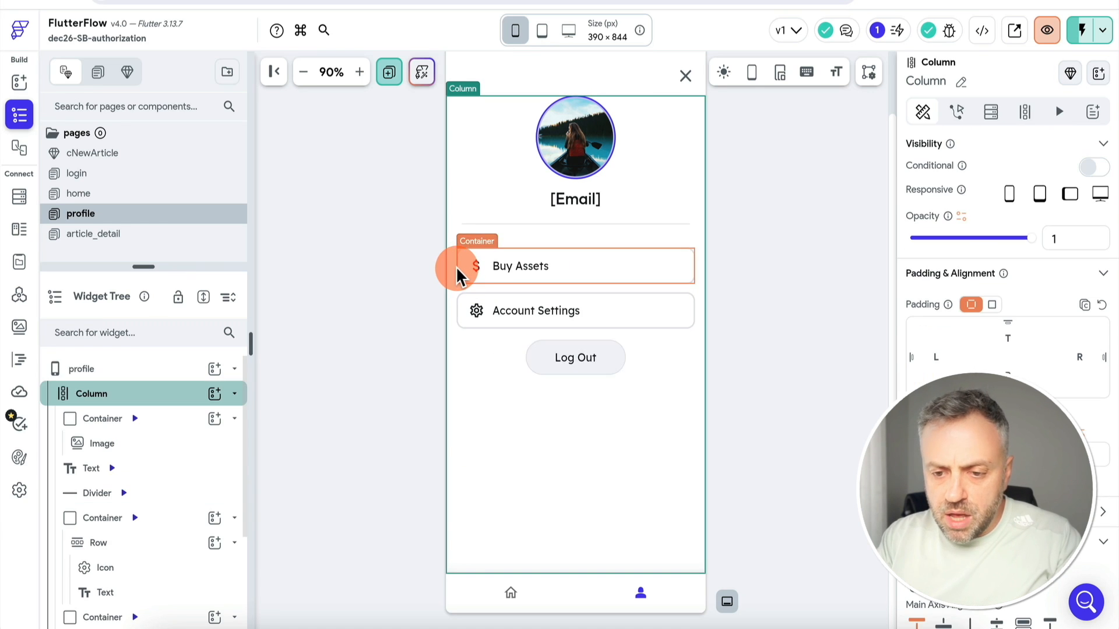
pyautogui.click(456, 267)
pyautogui.press('BackSpace')
pyautogui.click(575, 313)
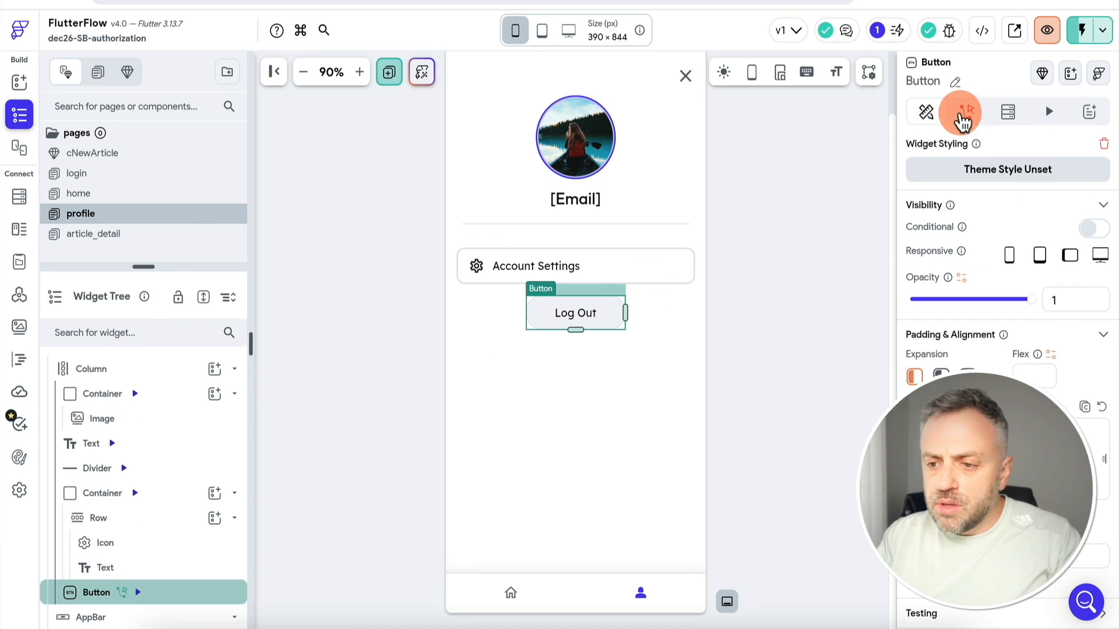
pyautogui.click(965, 112)
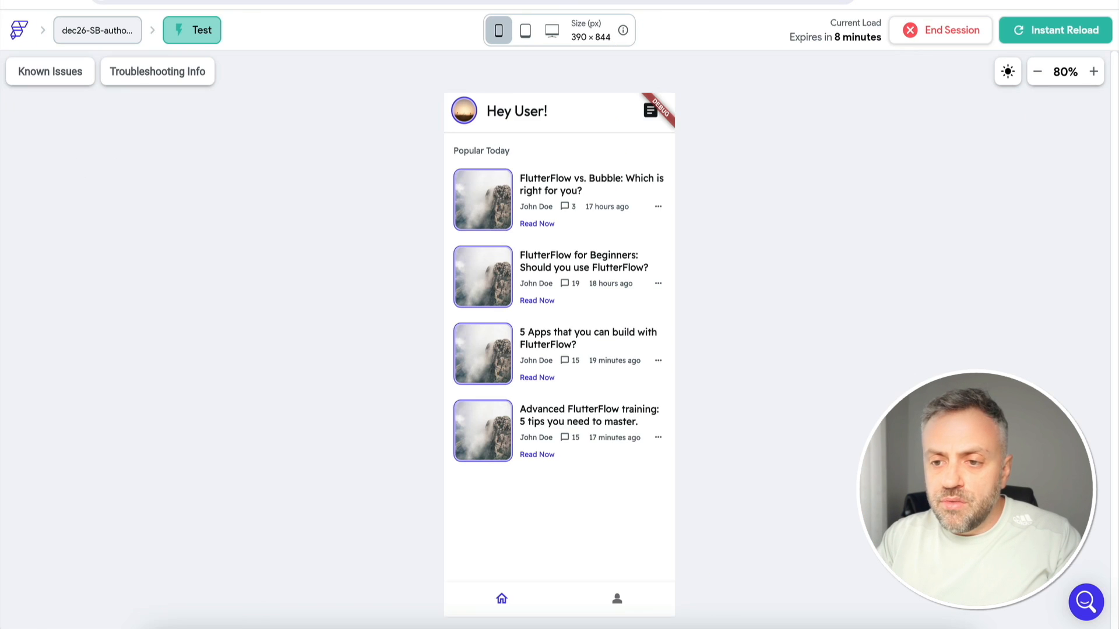
# Instant-reload the test app and check the profile email and home greeting
pyautogui.click(1049, 39)
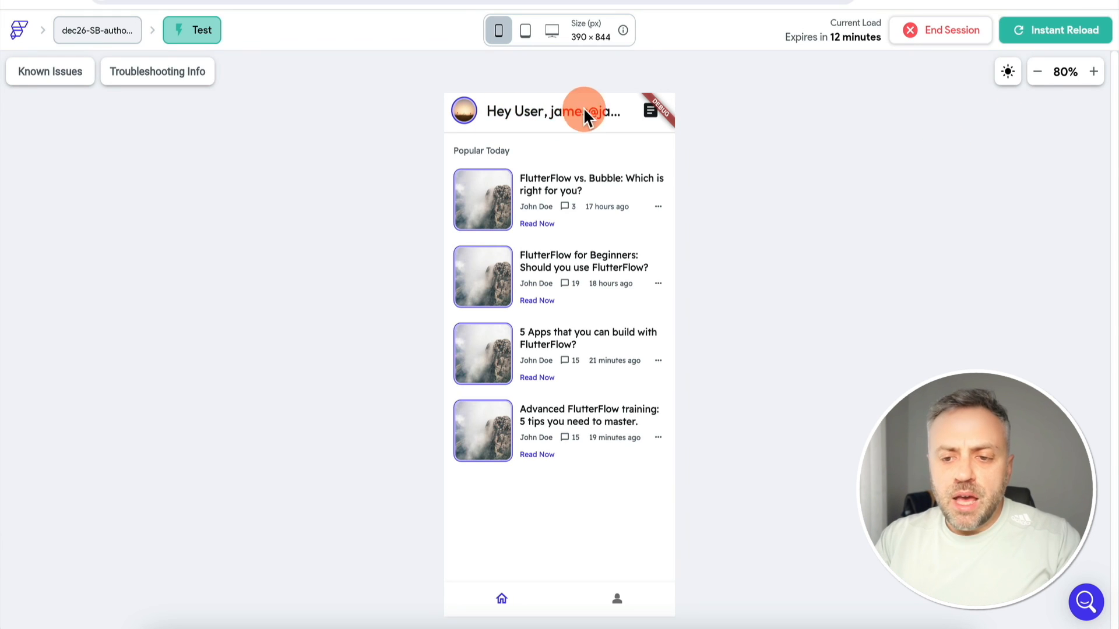
pyautogui.click(619, 603)
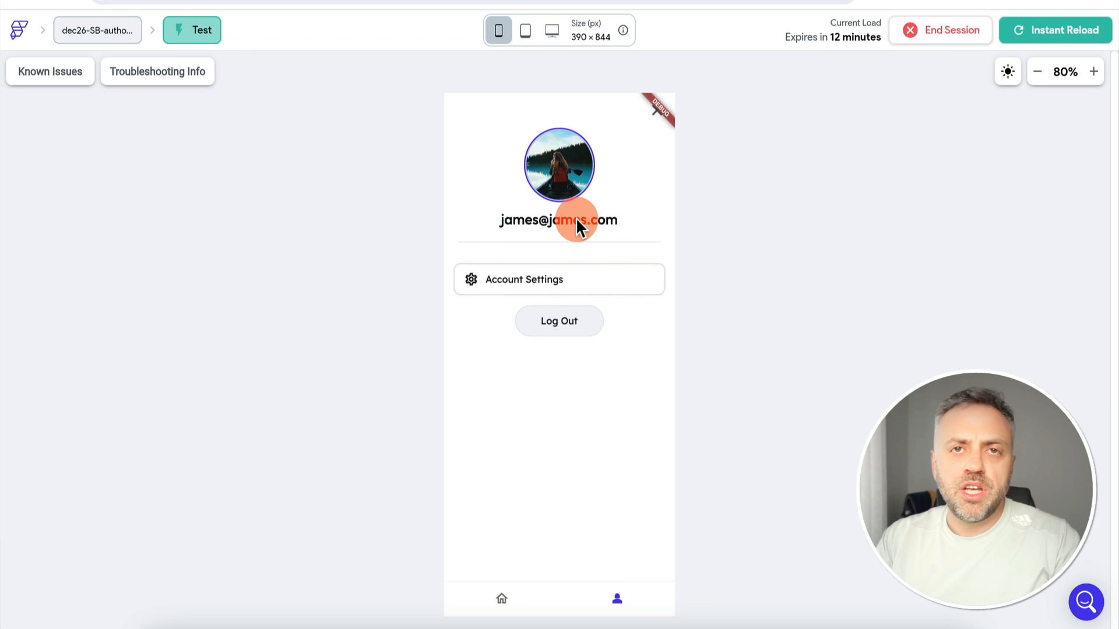
pyautogui.click(502, 600)
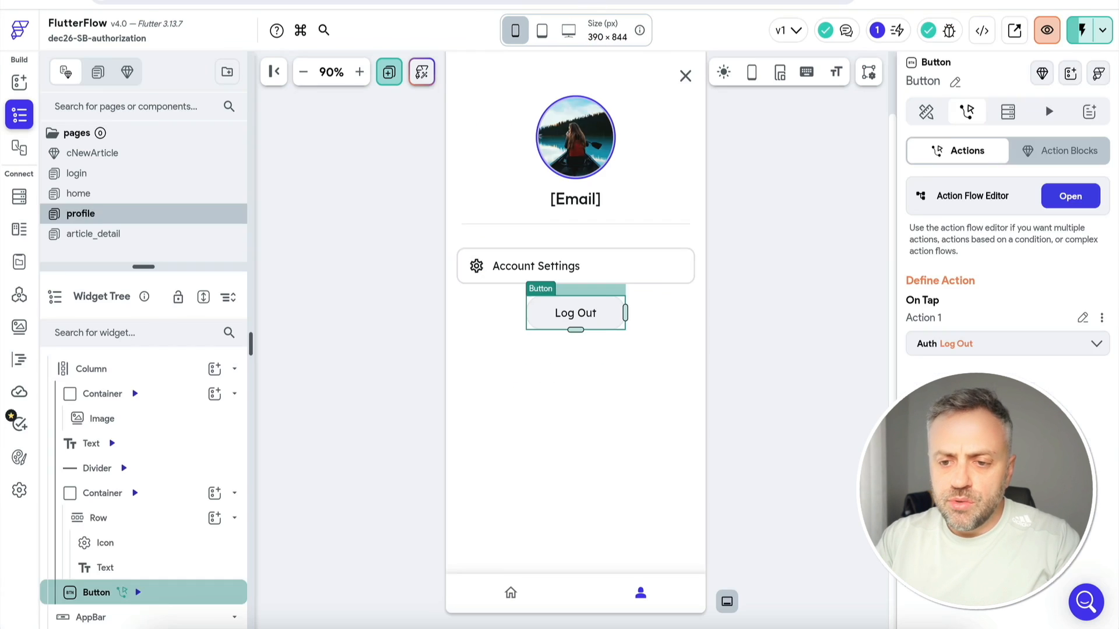
# Shorten the greeting's first text part to 'Hey', confirm, and reload the test app
pyautogui.click(79, 193)
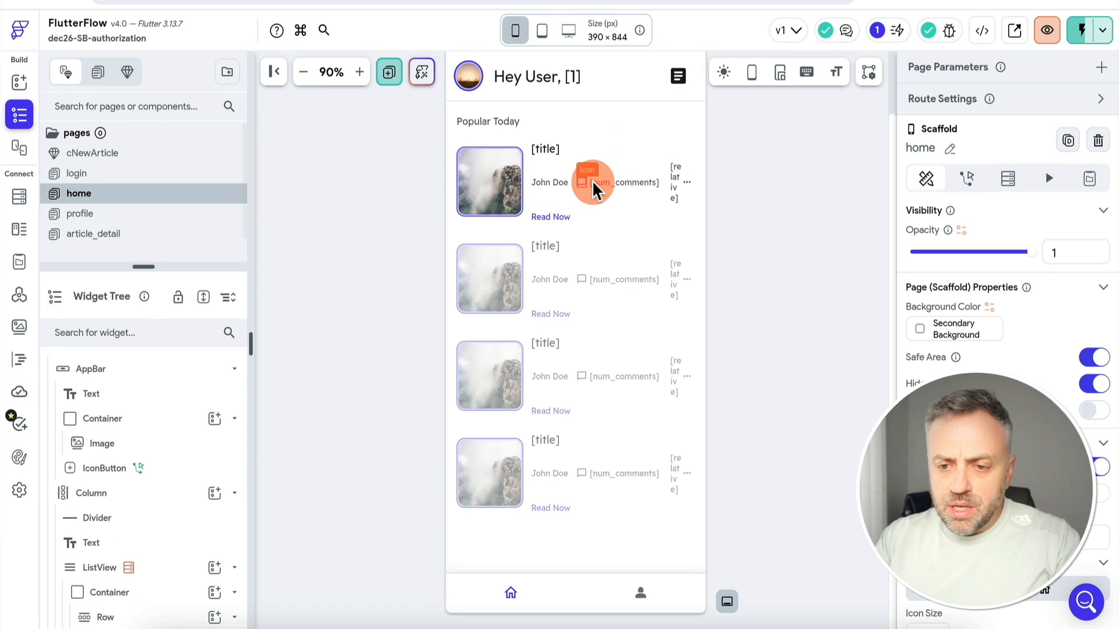
pyautogui.click(551, 78)
pyautogui.click(989, 232)
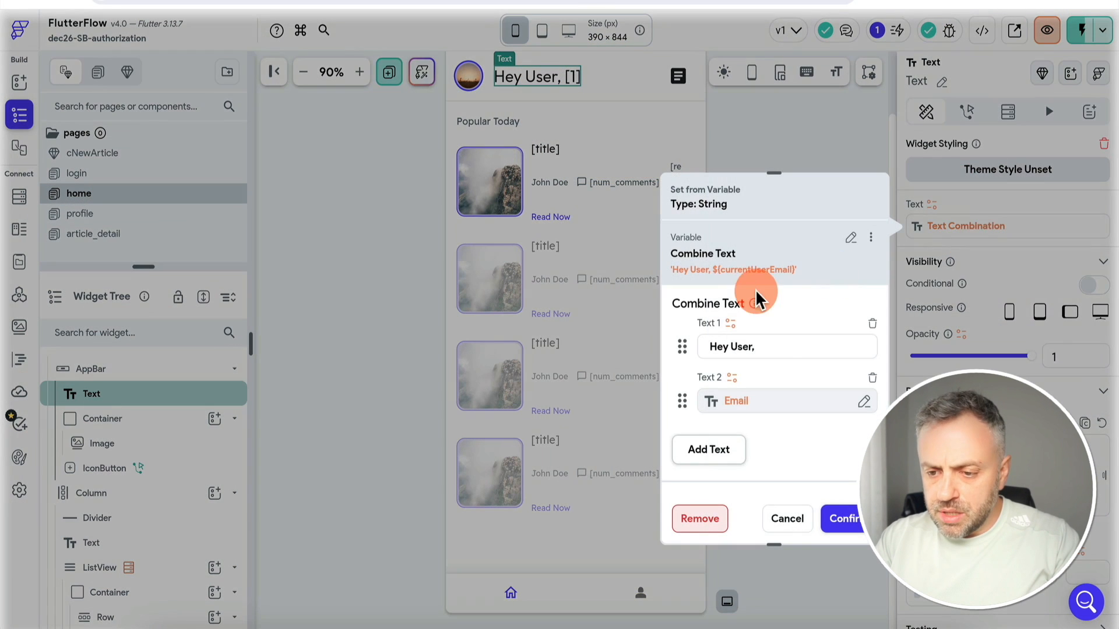
pyautogui.click(772, 350)
pyautogui.write(',')
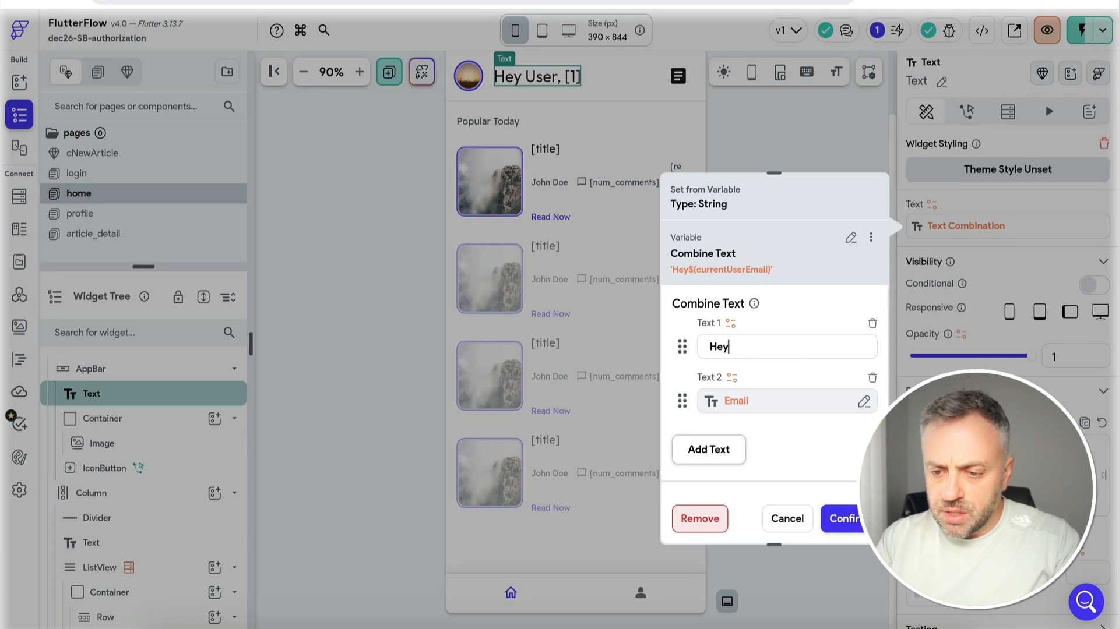
pyautogui.click(839, 522)
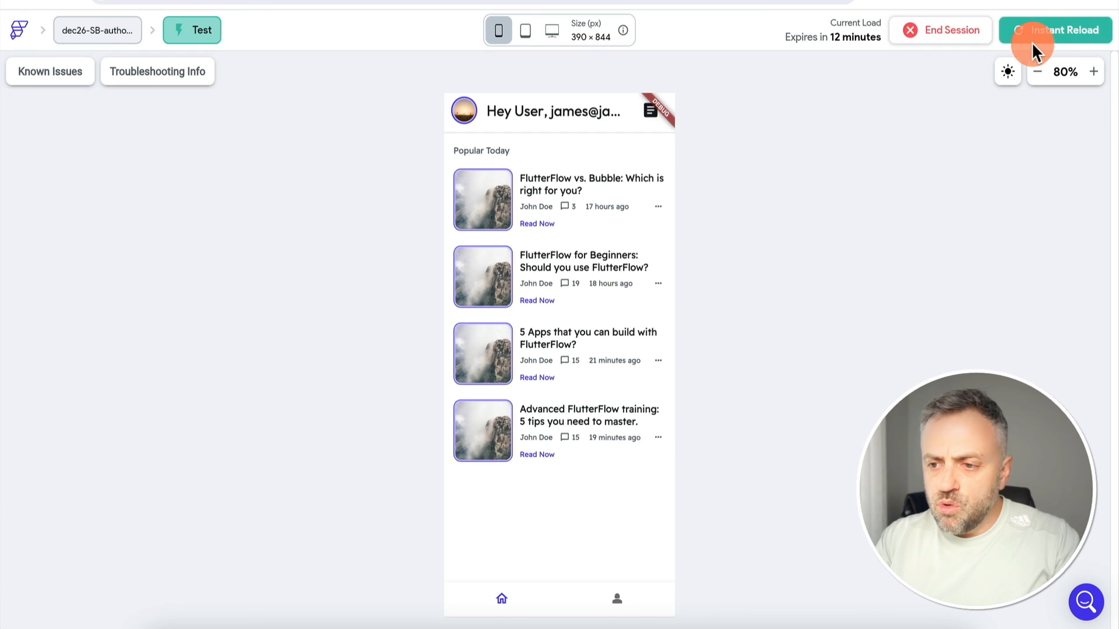
pyautogui.click(1031, 42)
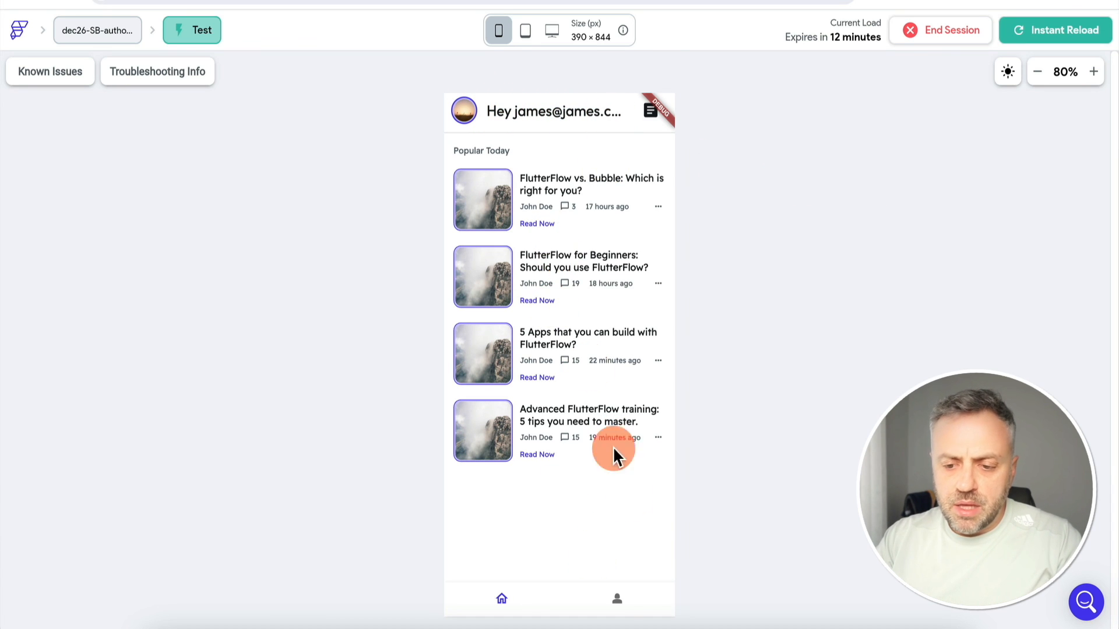
# In the test app, check the email on the profile page and the 'Hey' greeting on home
pyautogui.click(631, 601)
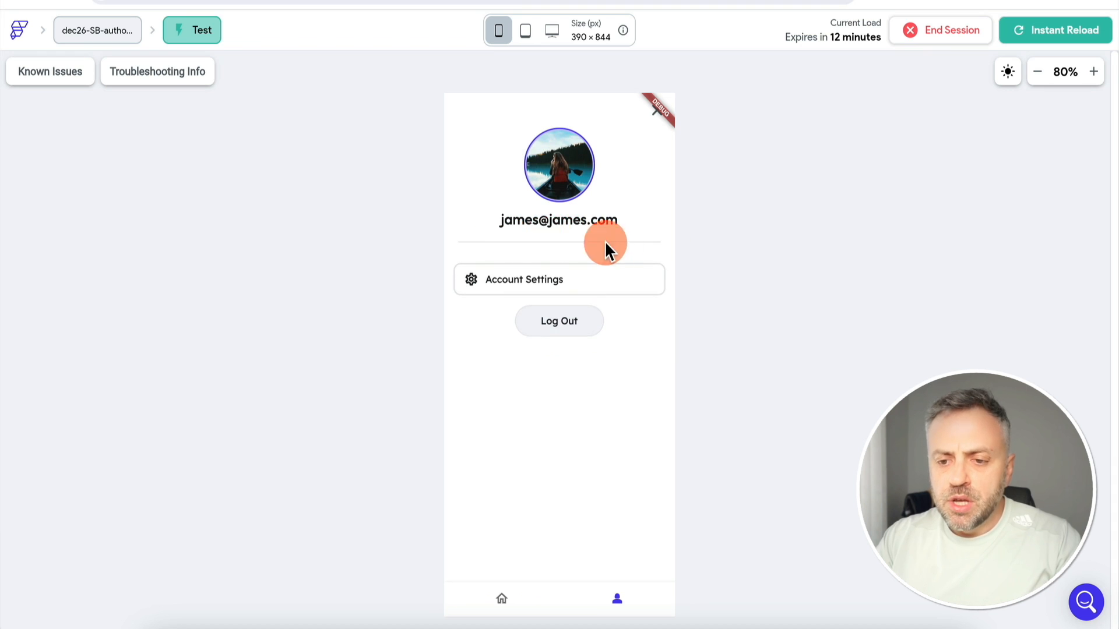
pyautogui.click(505, 602)
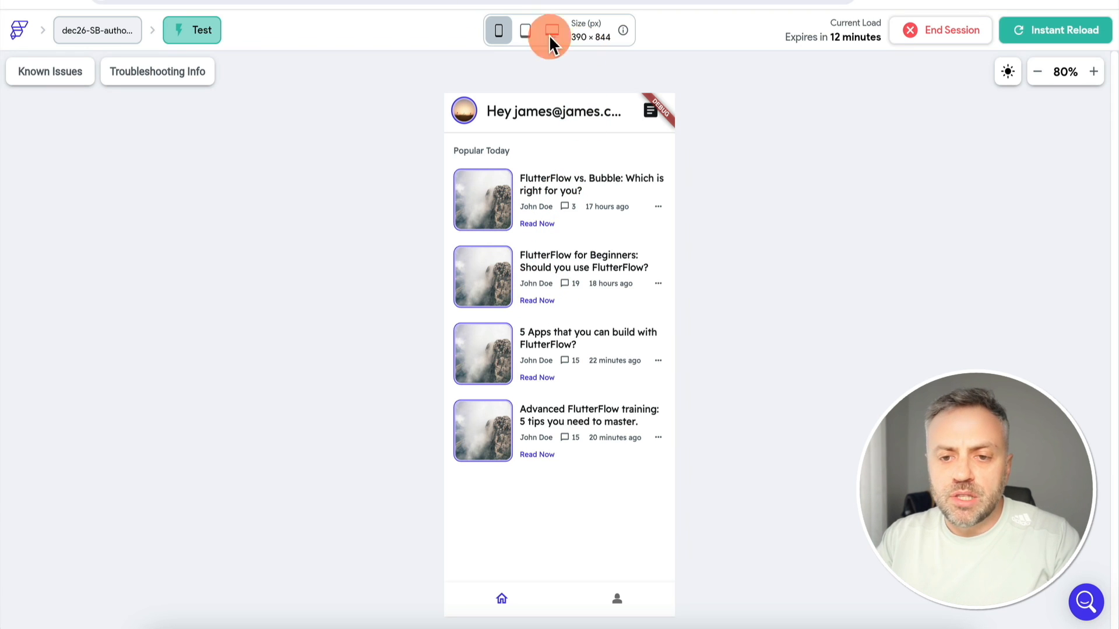
# Open the public articles table in Supabase's Table Editor and scan its columns
pyautogui.click(251, 1)
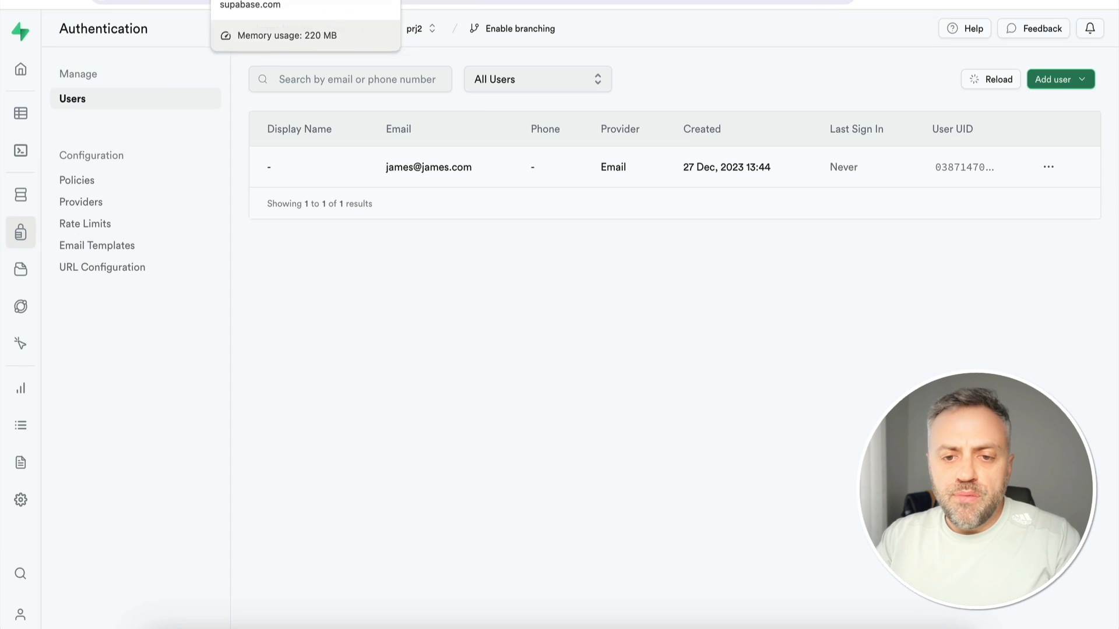
pyautogui.click(26, 118)
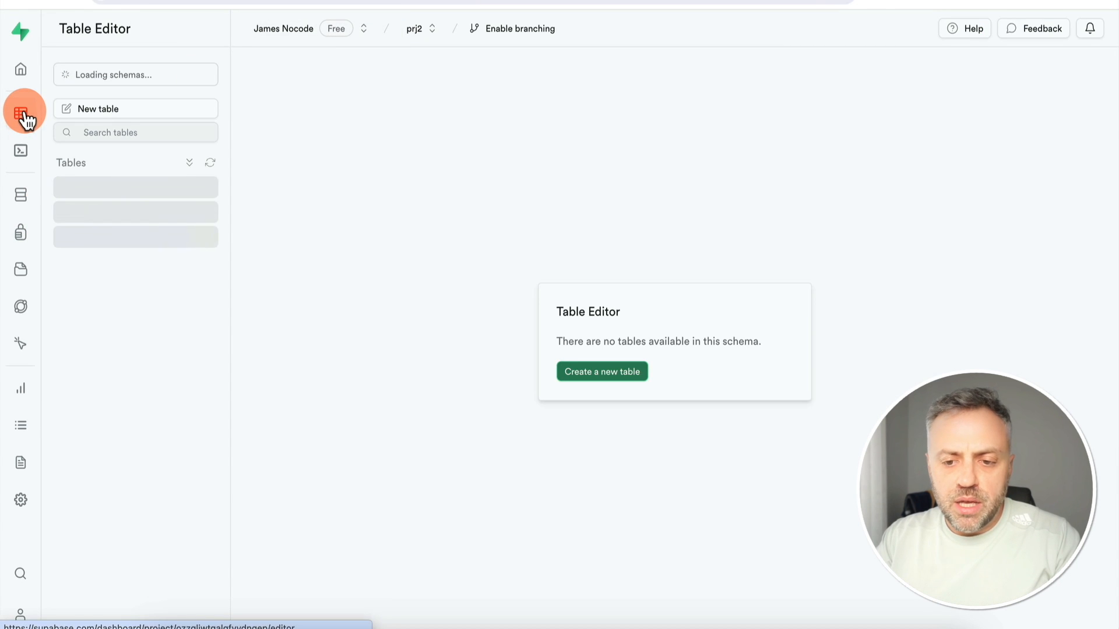
pyautogui.click(126, 192)
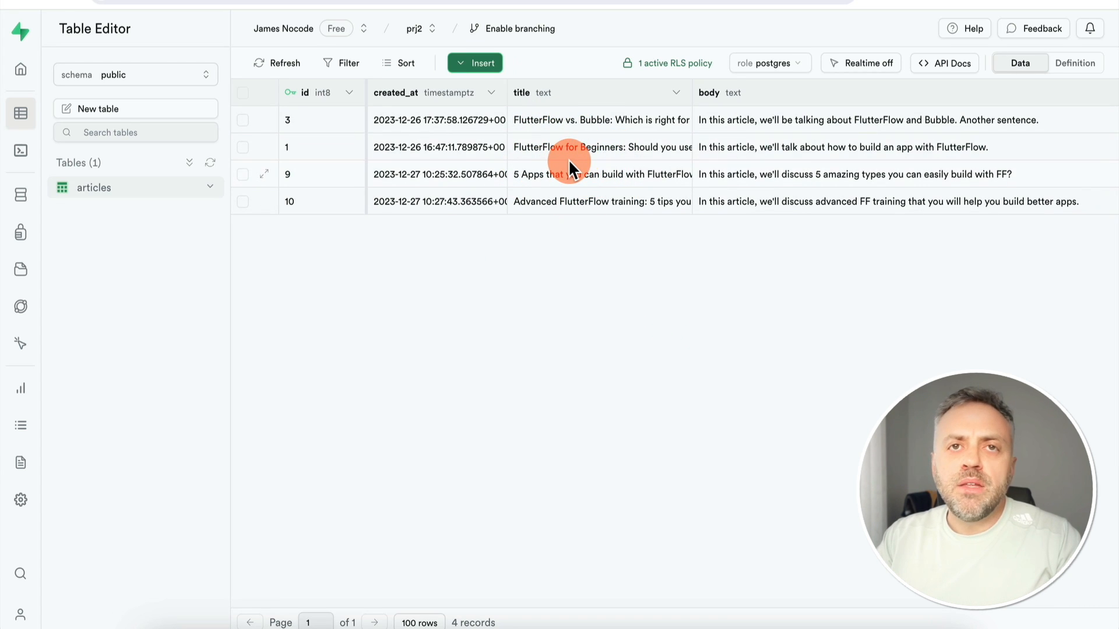
pyautogui.hscroll(8, 568, 159)
pyautogui.hscroll(-8, 569, 159)
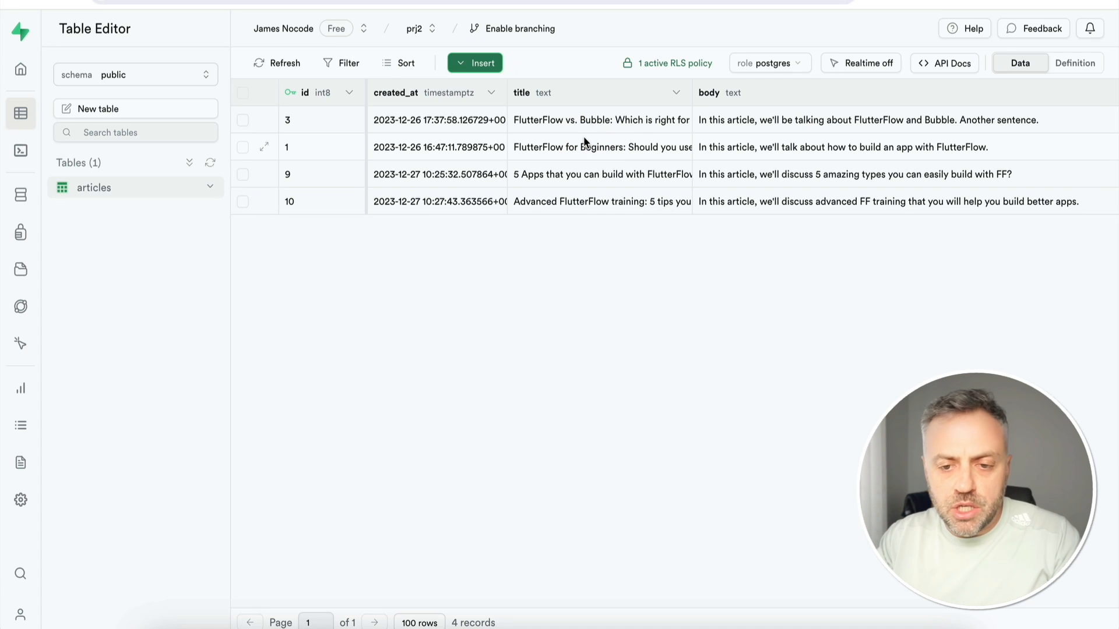
pyautogui.click(129, 75)
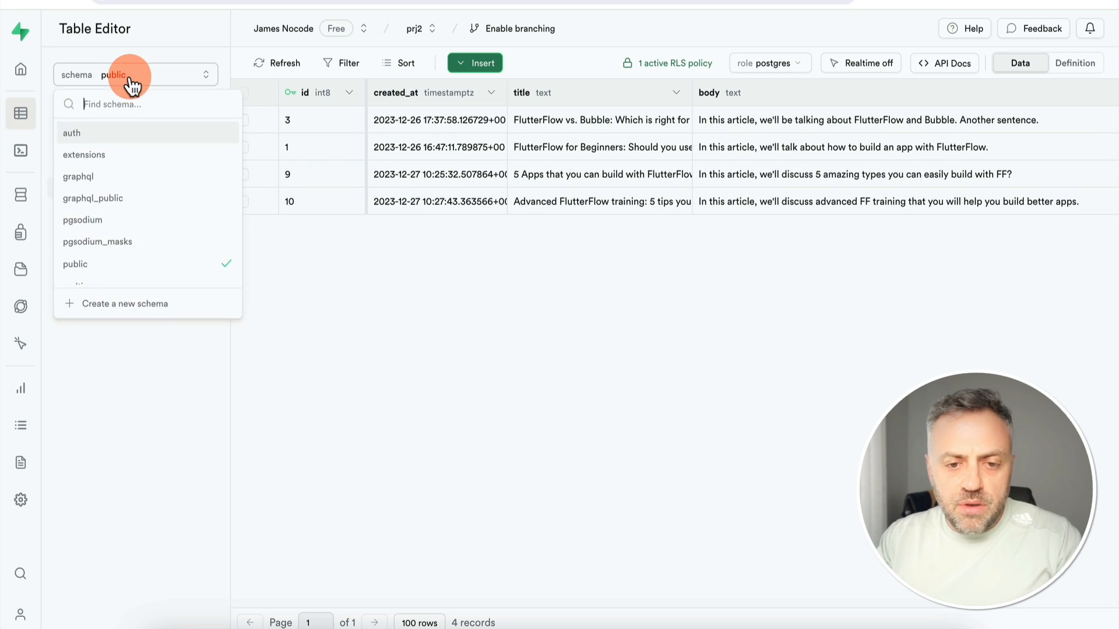
pyautogui.click(109, 134)
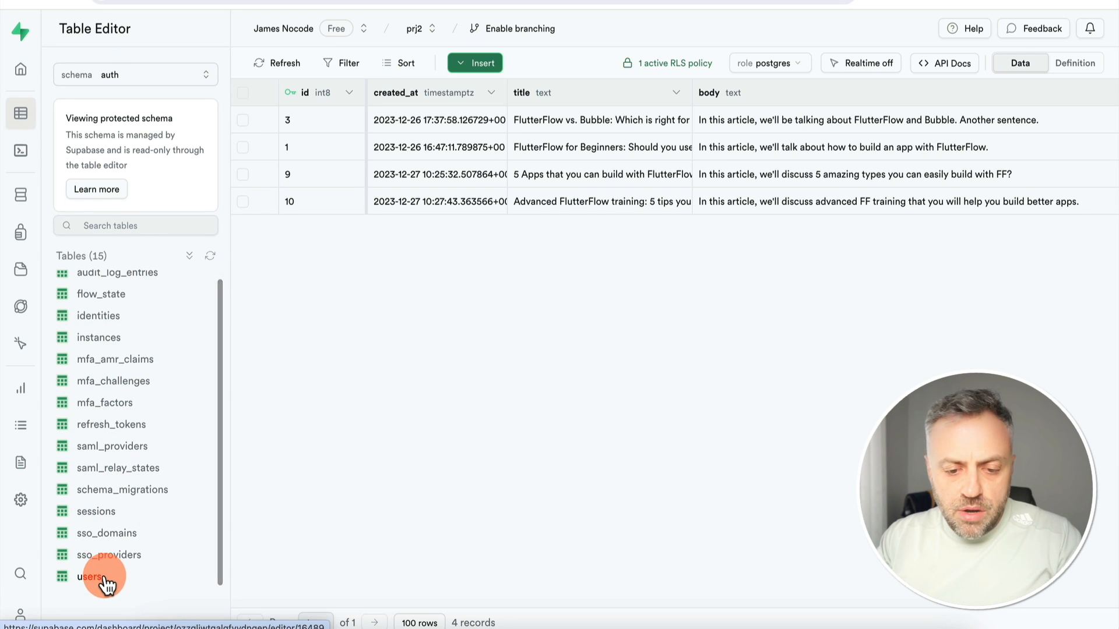
pyautogui.click(105, 579)
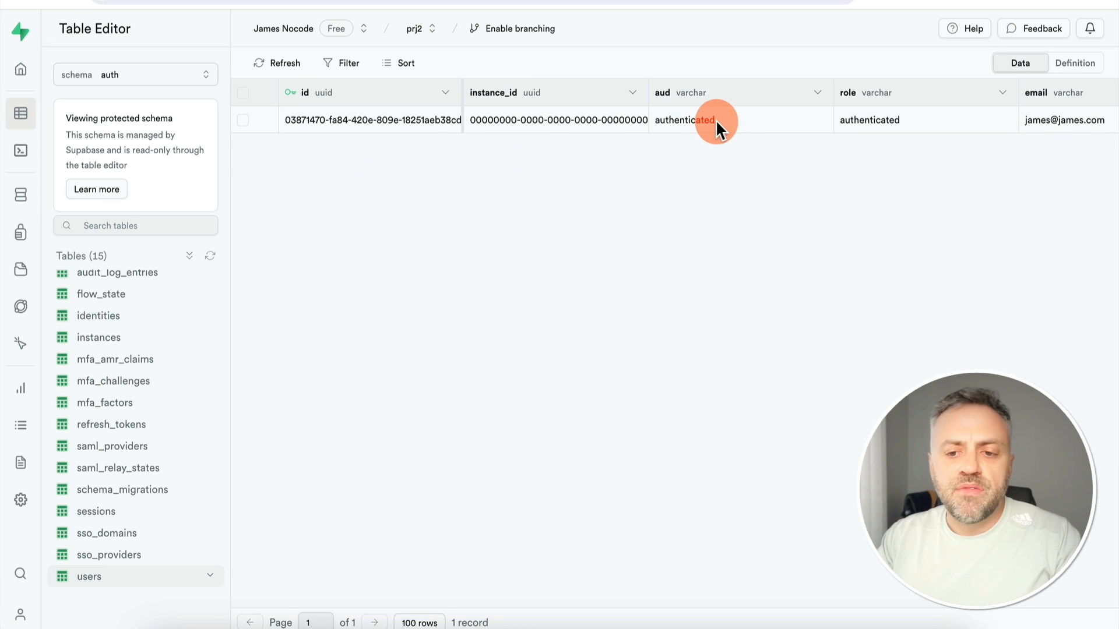
pyautogui.hscroll(5, 715, 120)
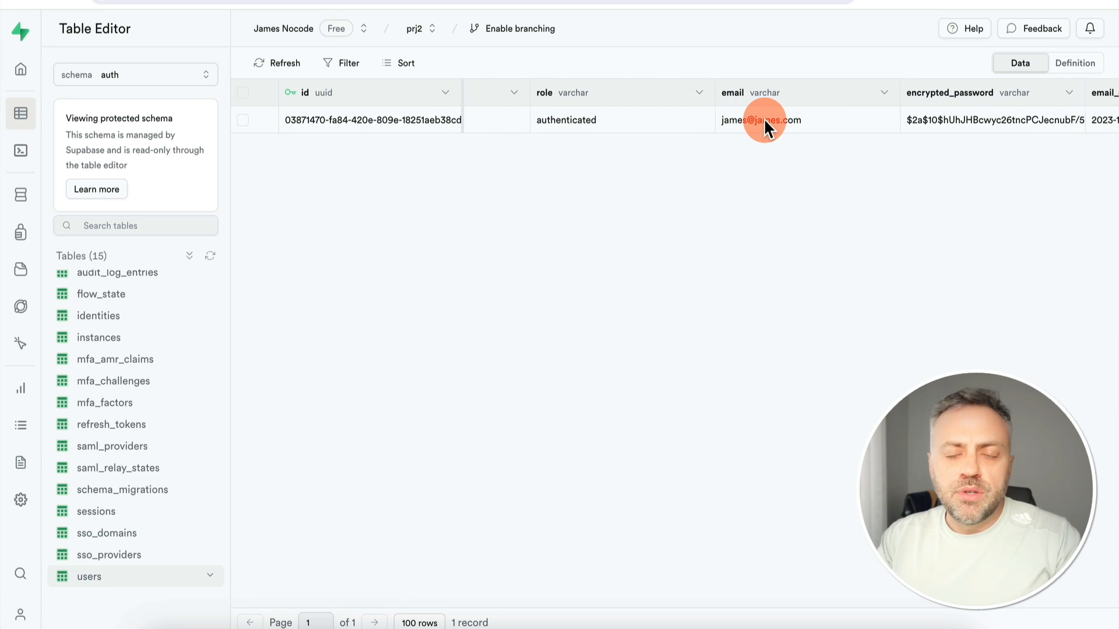
pyautogui.hscroll(-5, 764, 119)
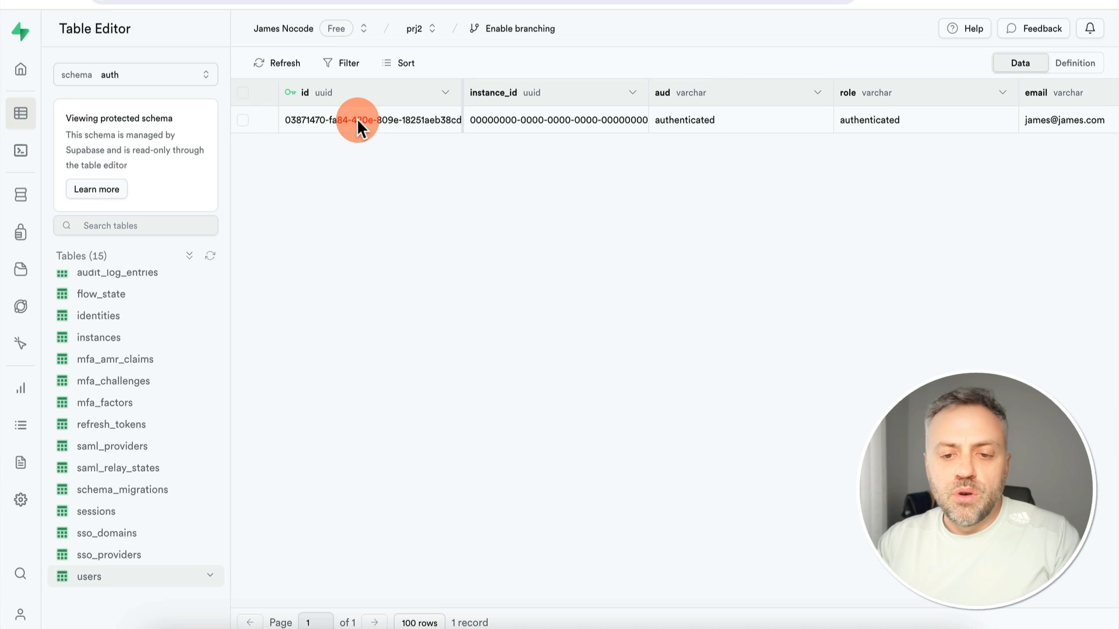
pyautogui.click(118, 75)
pyautogui.click(129, 265)
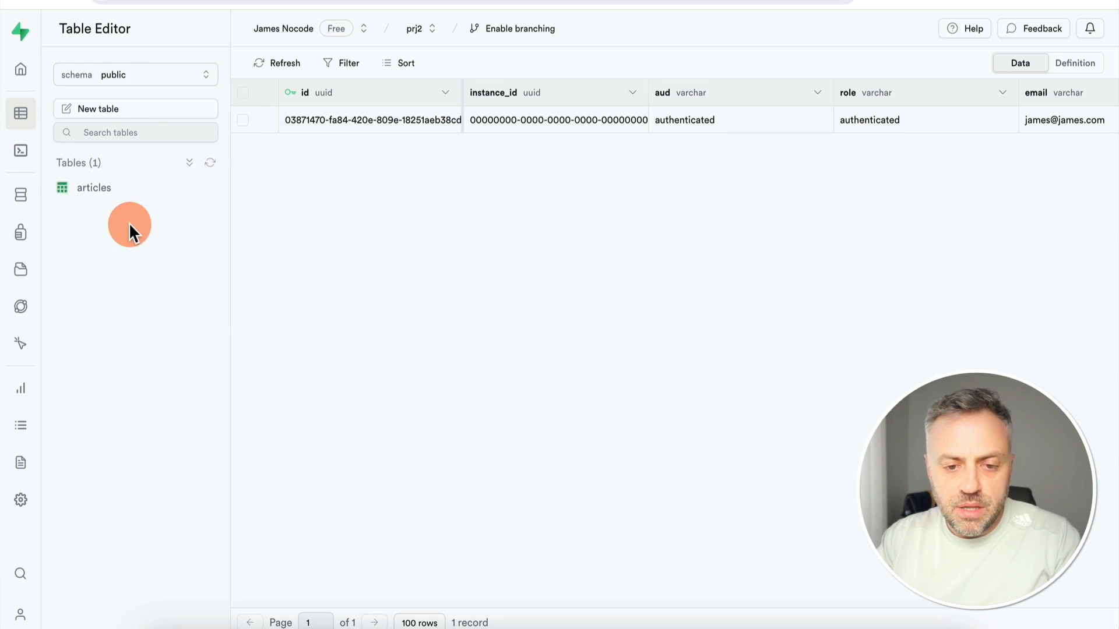
pyautogui.click(149, 193)
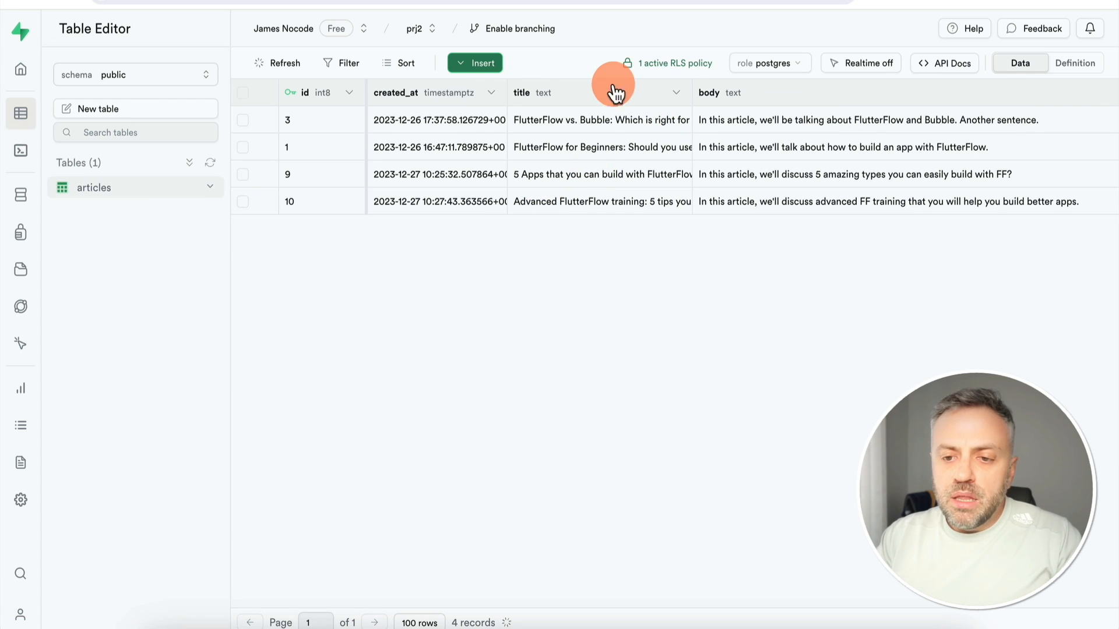
# Insert a new column named user_id into the articles table
pyautogui.click(475, 63)
pyautogui.click(523, 131)
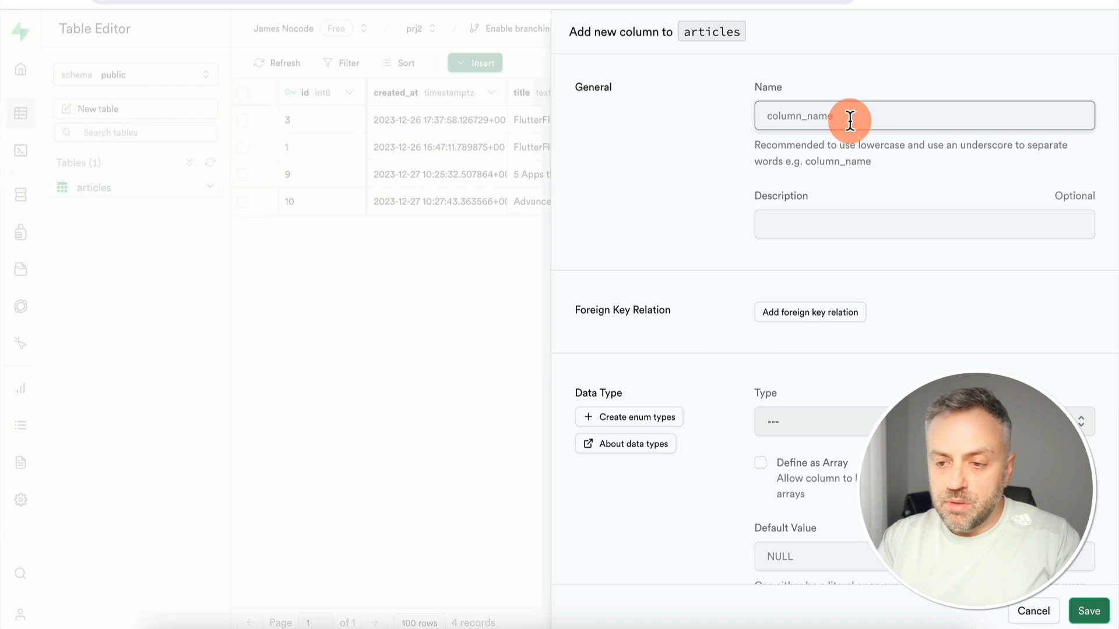
pyautogui.write('user_id')
pyautogui.scroll(-3, 704, 286)
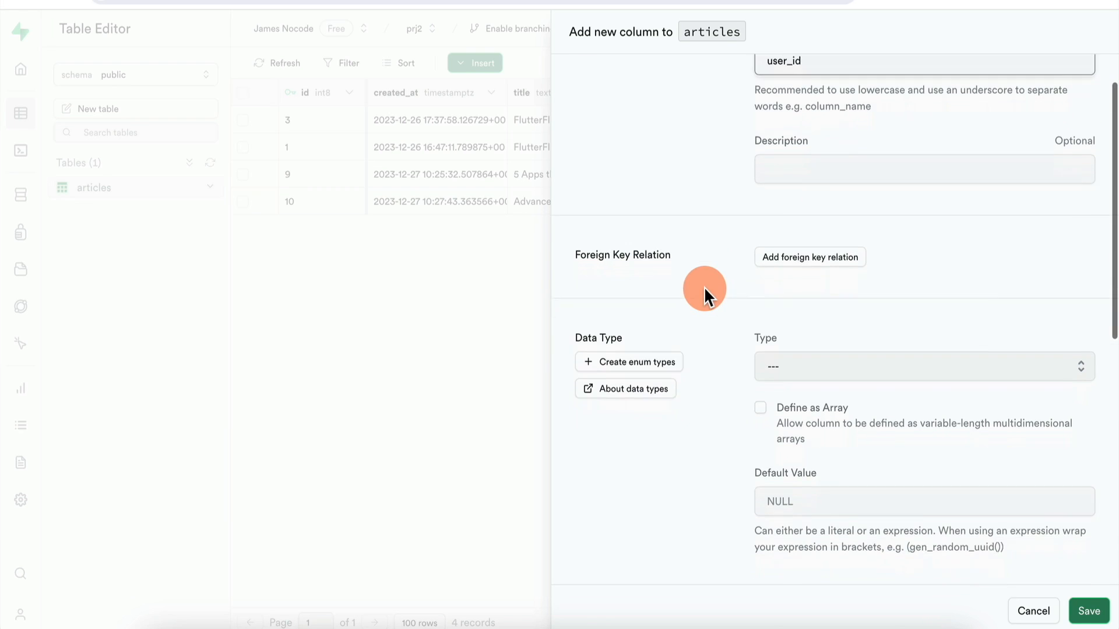
# Link user_id as a foreign key to the auth schema's users table id column
pyautogui.click(807, 227)
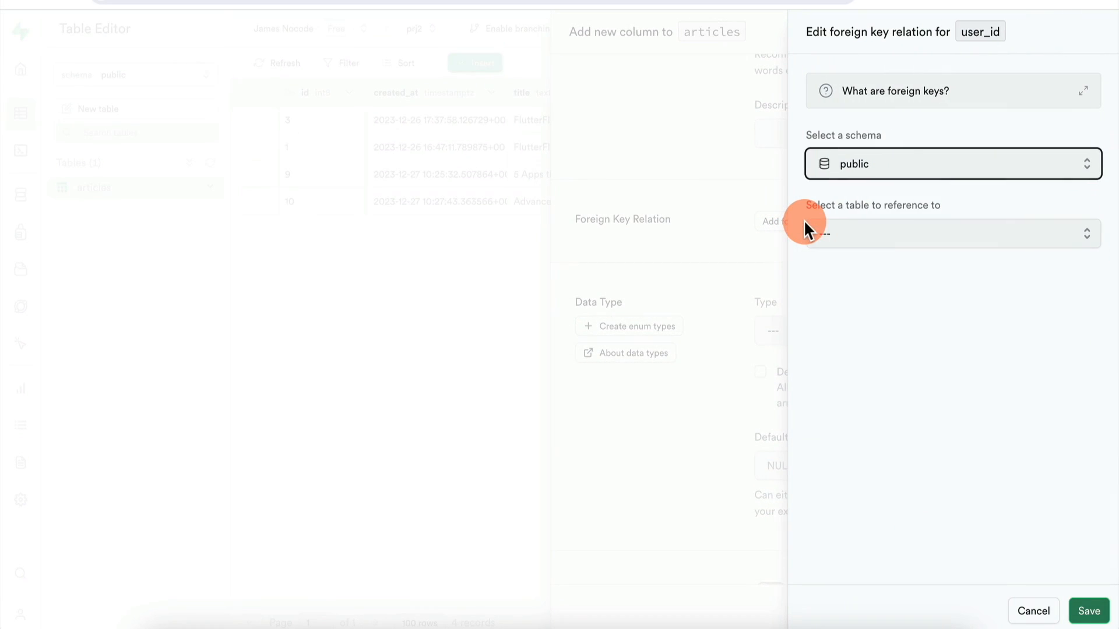
pyautogui.click(897, 163)
pyautogui.click(887, 204)
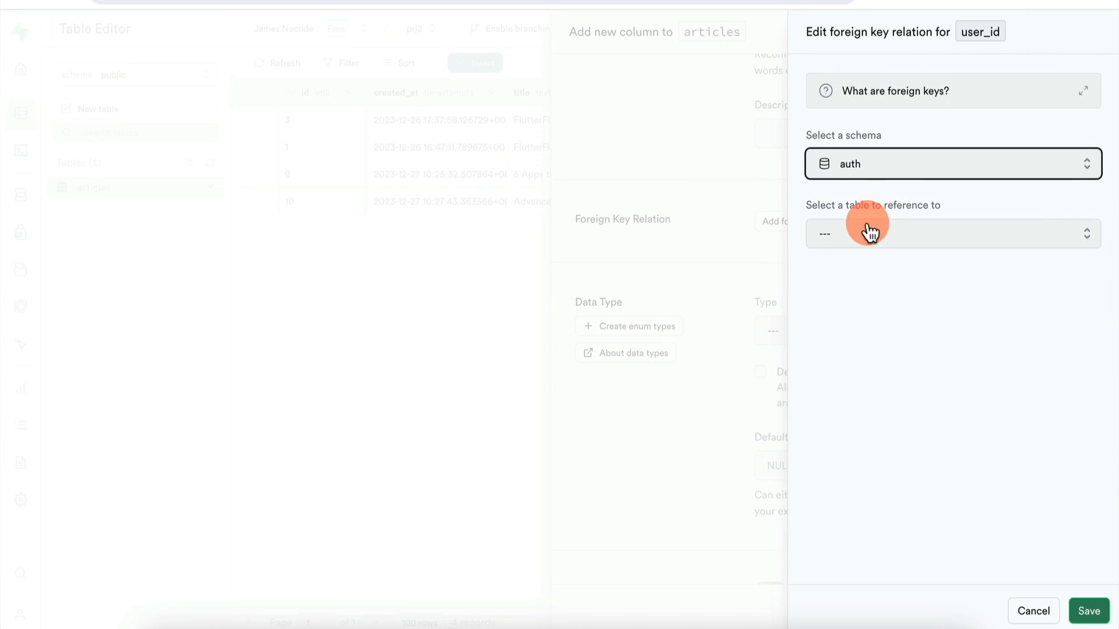
pyautogui.click(880, 233)
pyautogui.scroll(-5, 876, 317)
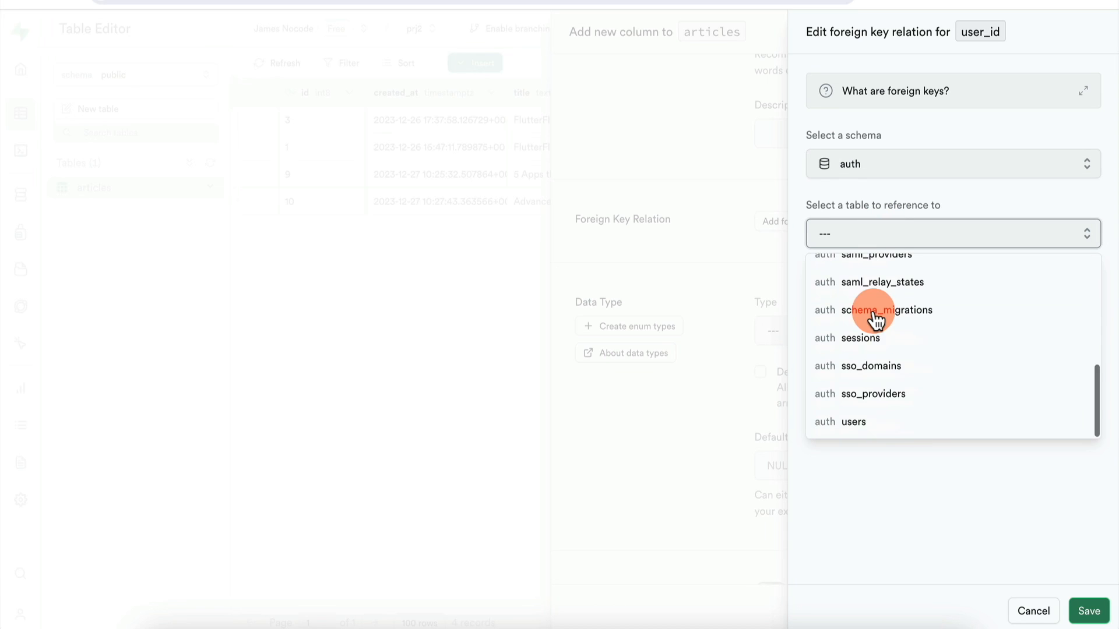
pyautogui.click(874, 422)
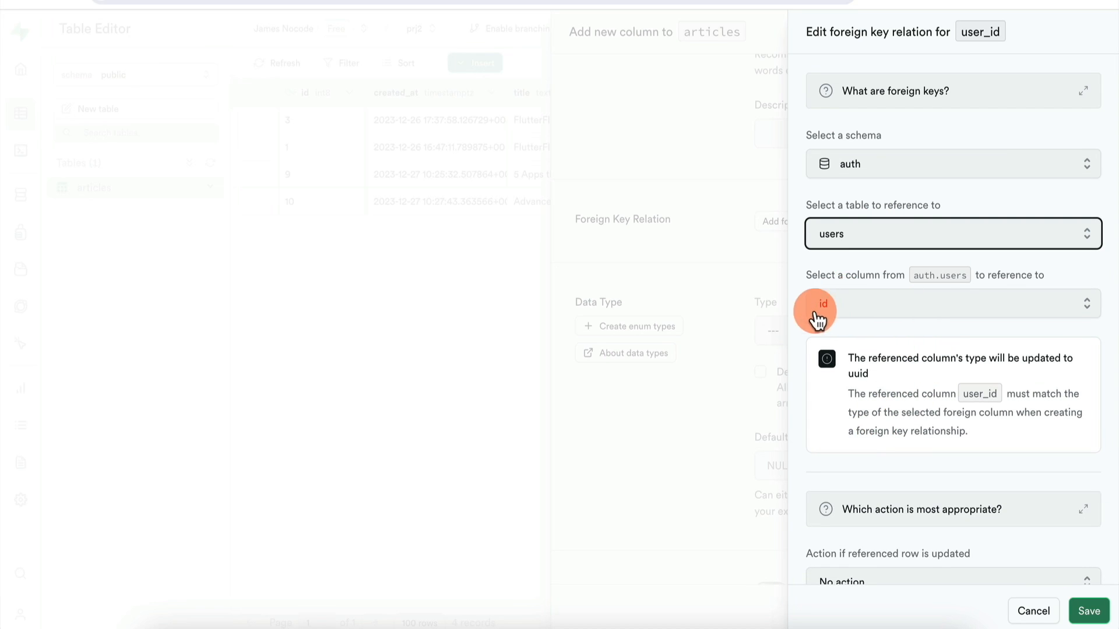
pyautogui.click(1088, 611)
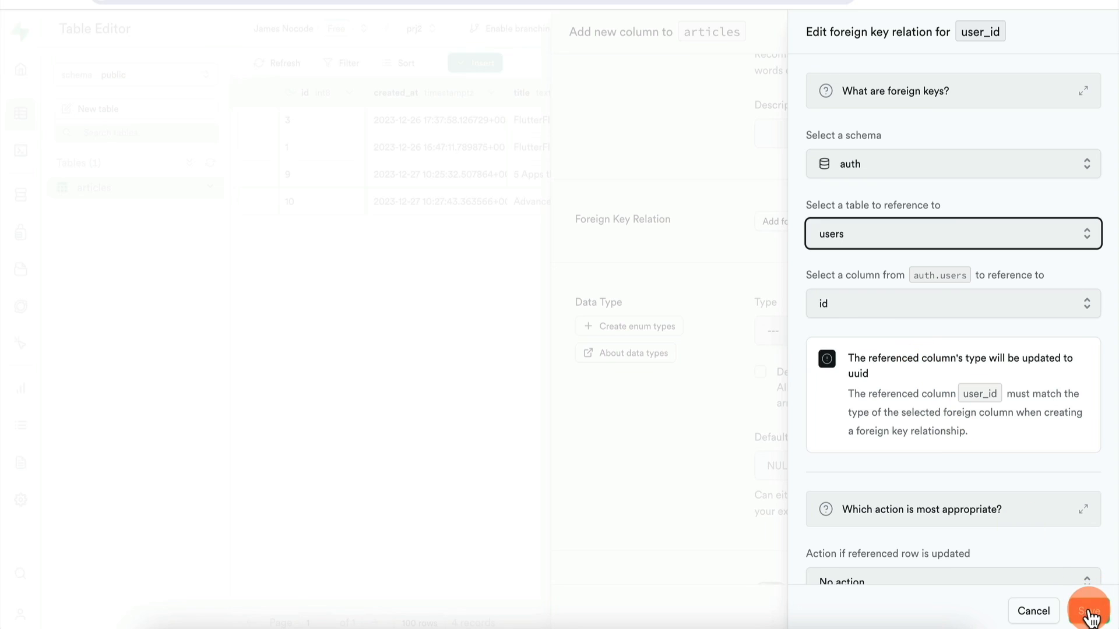
# Keep user_id nullable and save the new column
pyautogui.scroll(-2, 813, 317)
pyautogui.scroll(3, 812, 312)
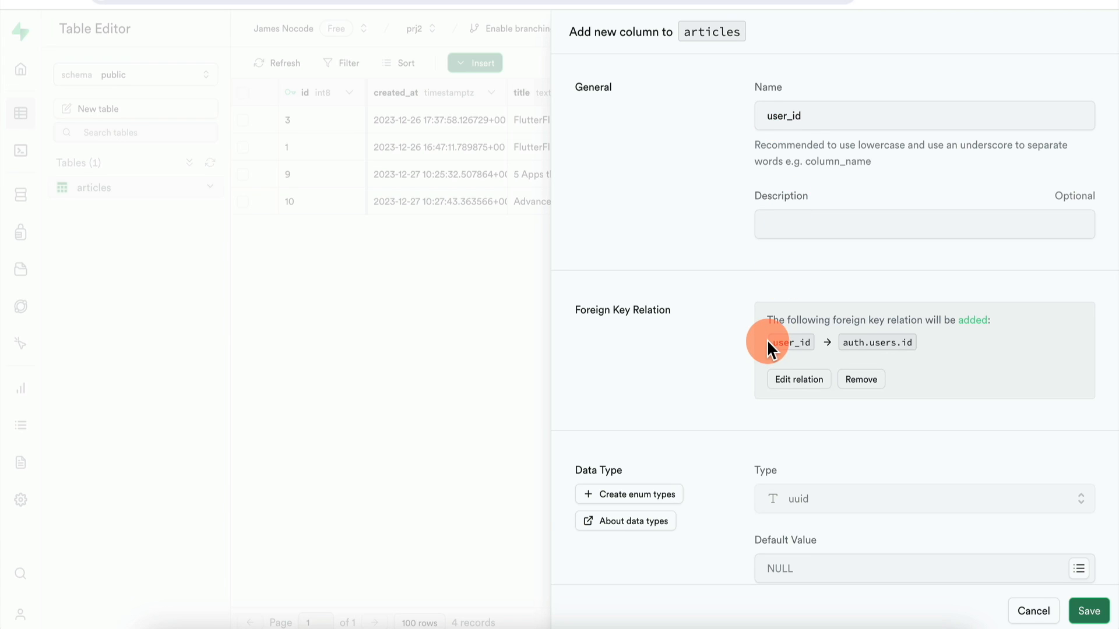
pyautogui.scroll(-3, 767, 340)
pyautogui.scroll(-1, 767, 343)
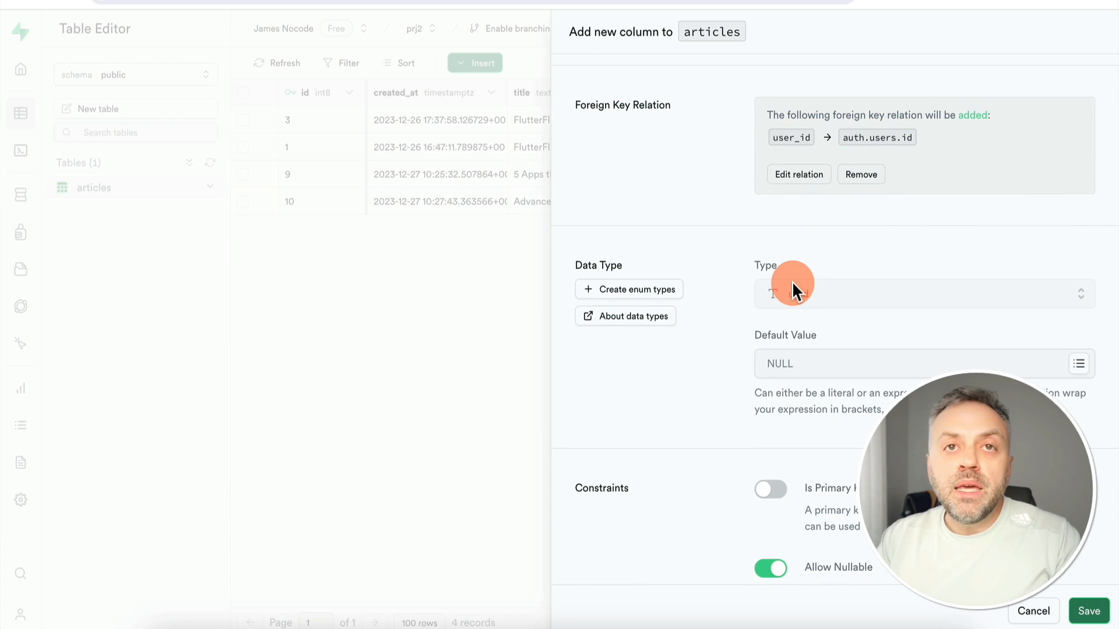
pyautogui.scroll(-6, 792, 281)
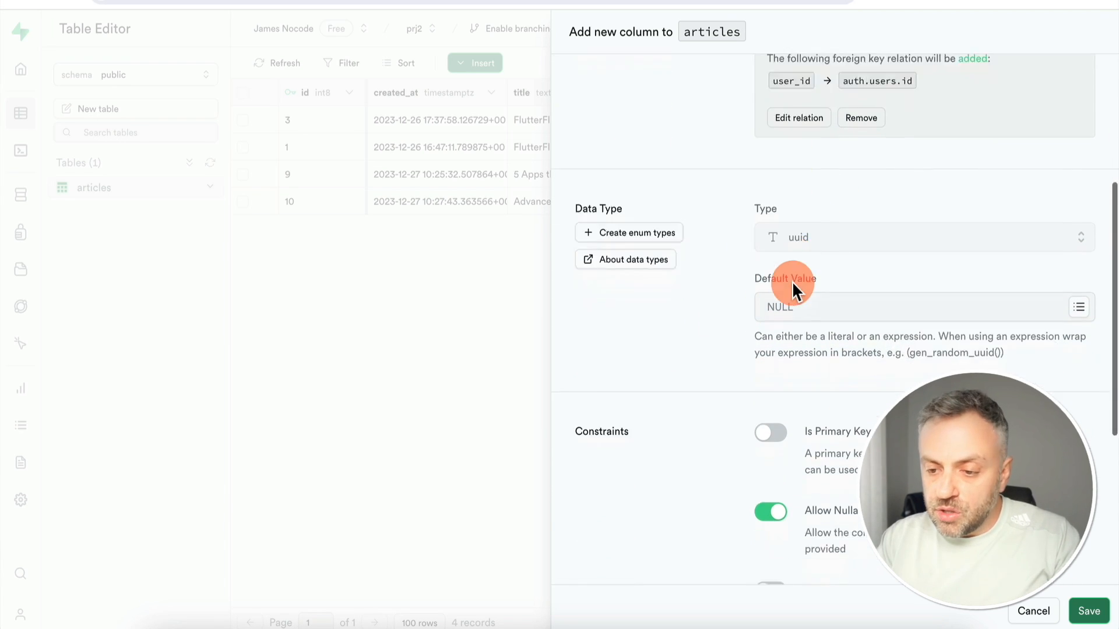
pyautogui.scroll(-1, 792, 281)
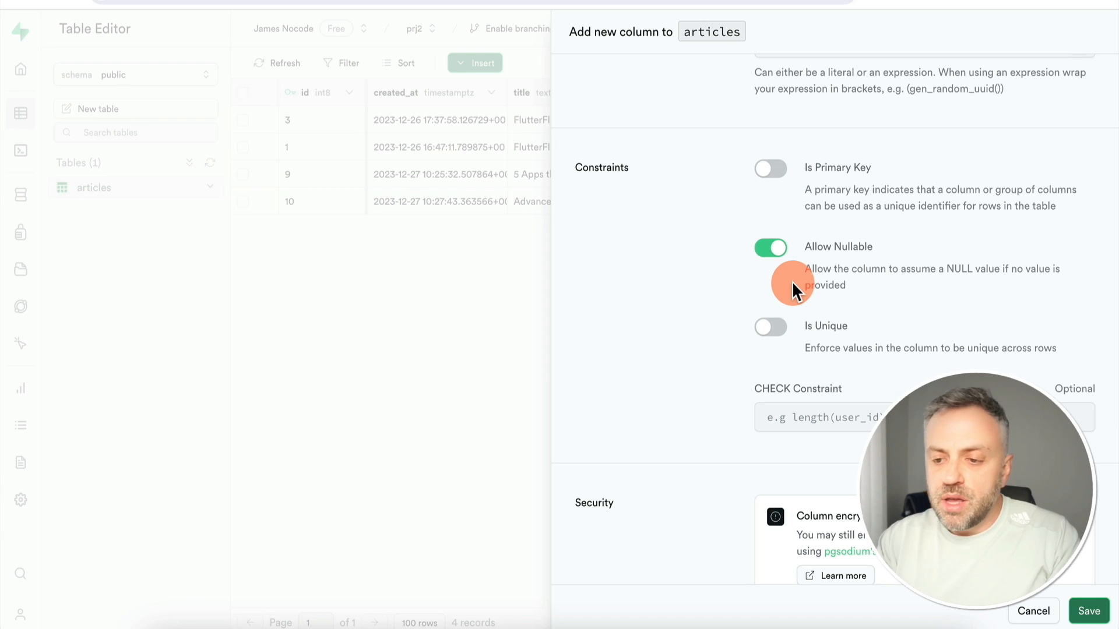
pyautogui.scroll(-1, 866, 220)
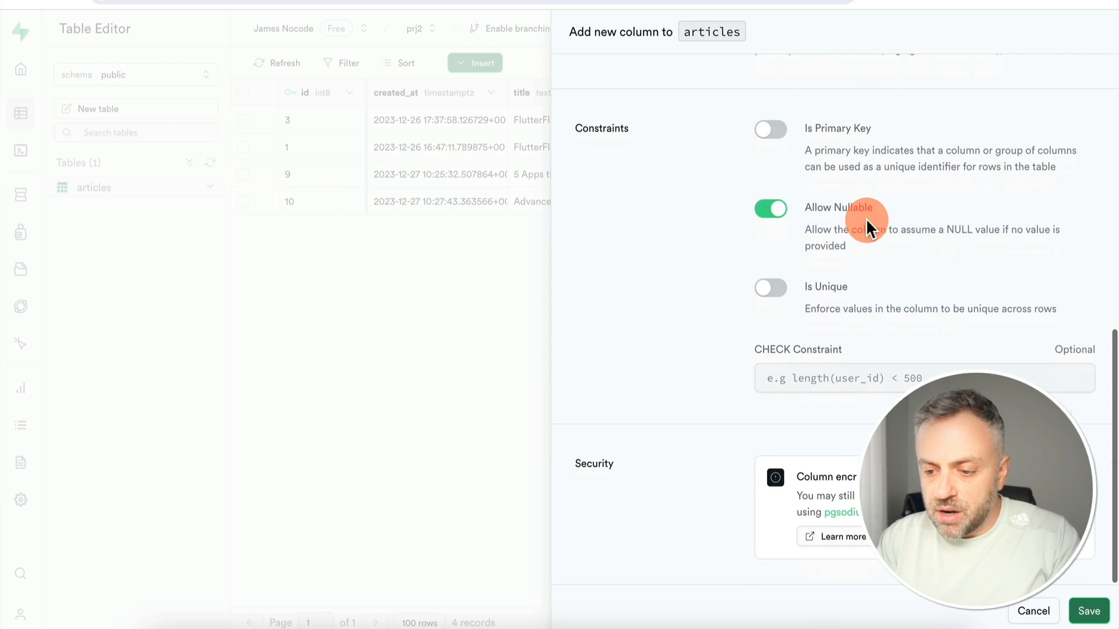
pyautogui.click(1083, 610)
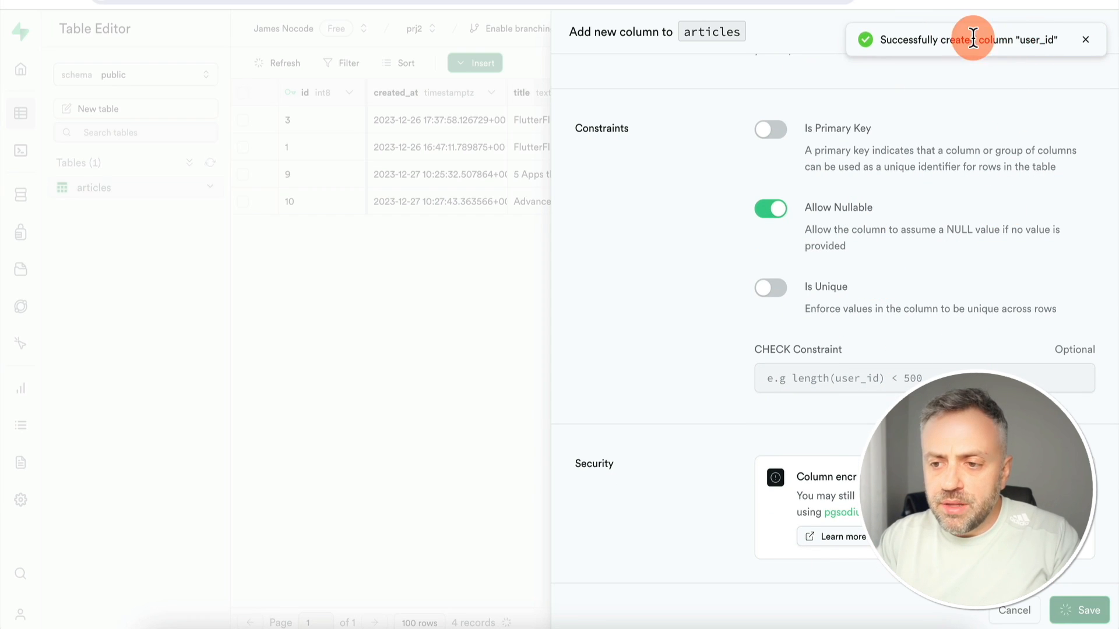
# Assign the existing auth user's id to the first two articles' user_id cells
pyautogui.click(1085, 40)
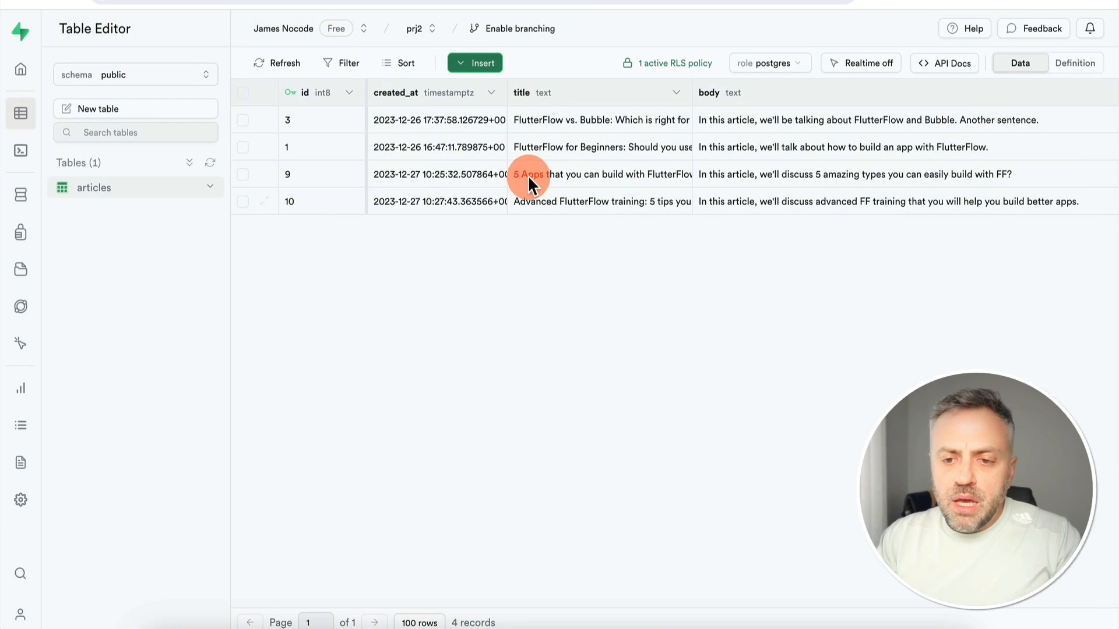
pyautogui.hscroll(10, 582, 184)
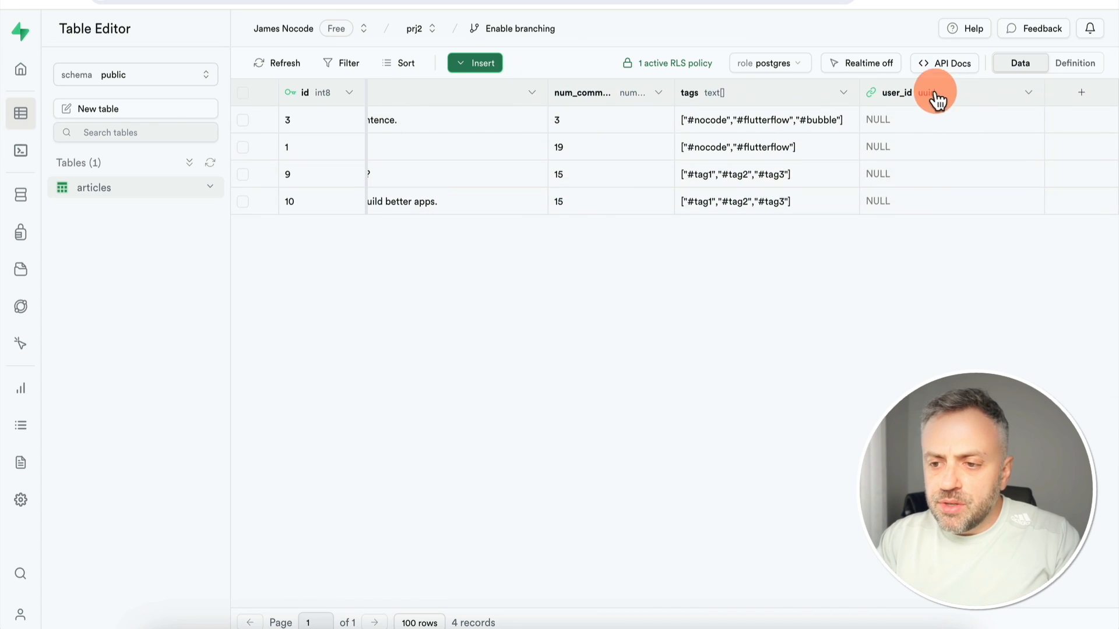
pyautogui.hscroll(-10, 923, 166)
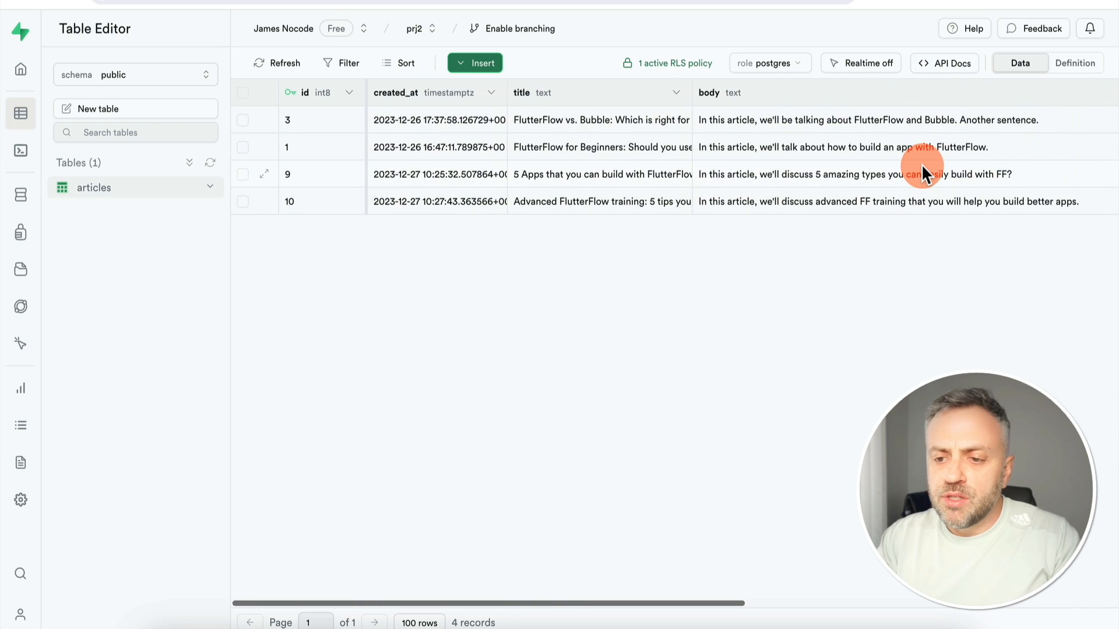
pyautogui.hscroll(6, 923, 166)
pyautogui.hscroll(4, 922, 169)
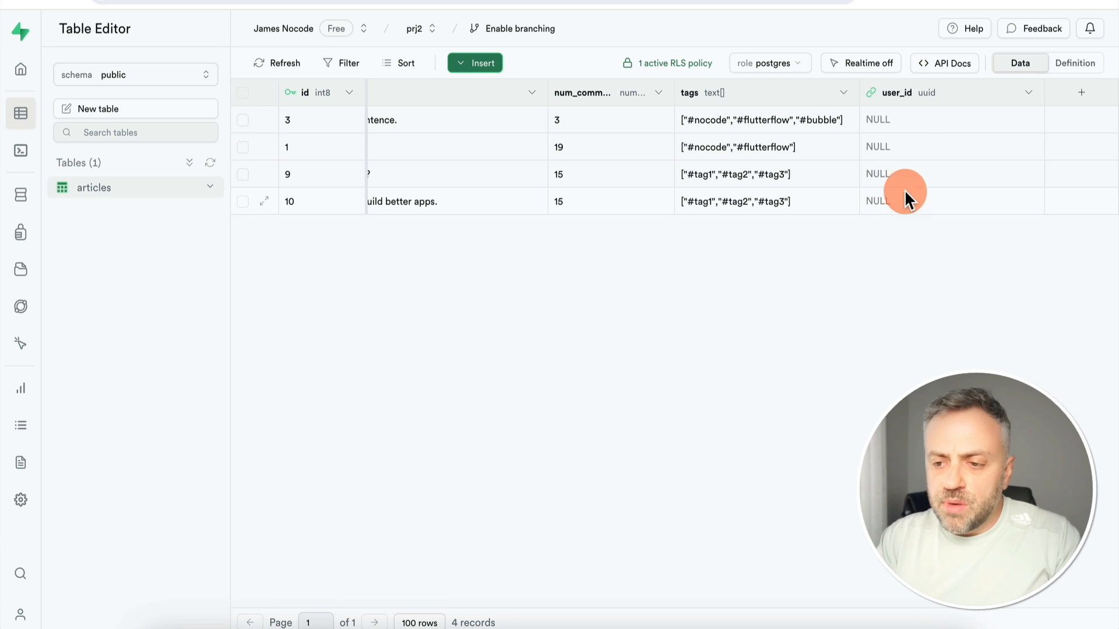
pyautogui.doubleClick(924, 120)
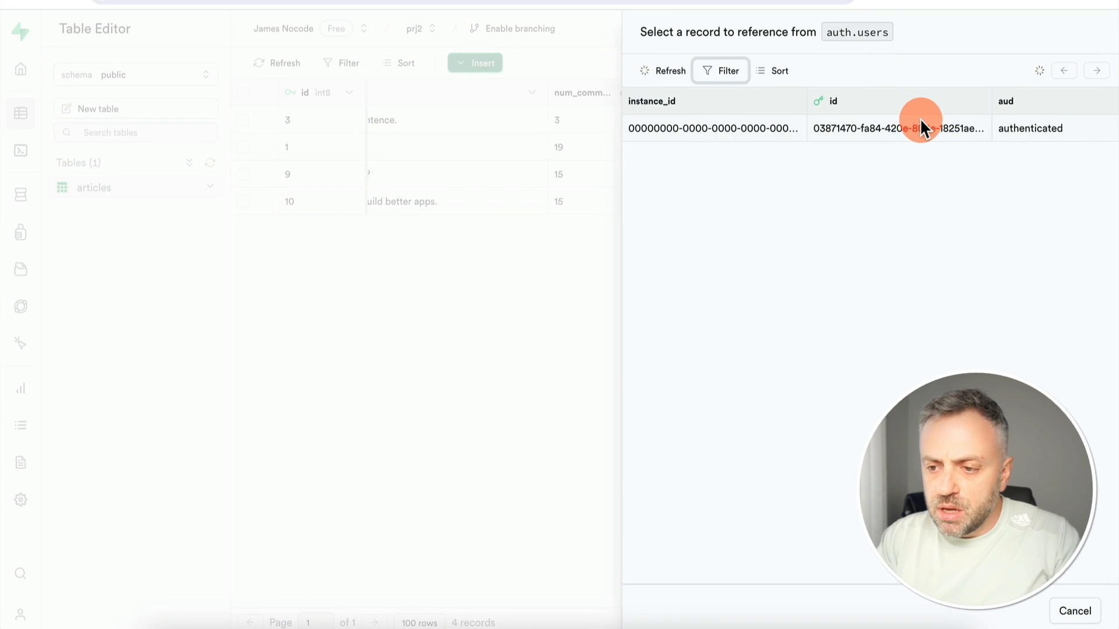
pyautogui.click(931, 135)
pyautogui.click(702, 132)
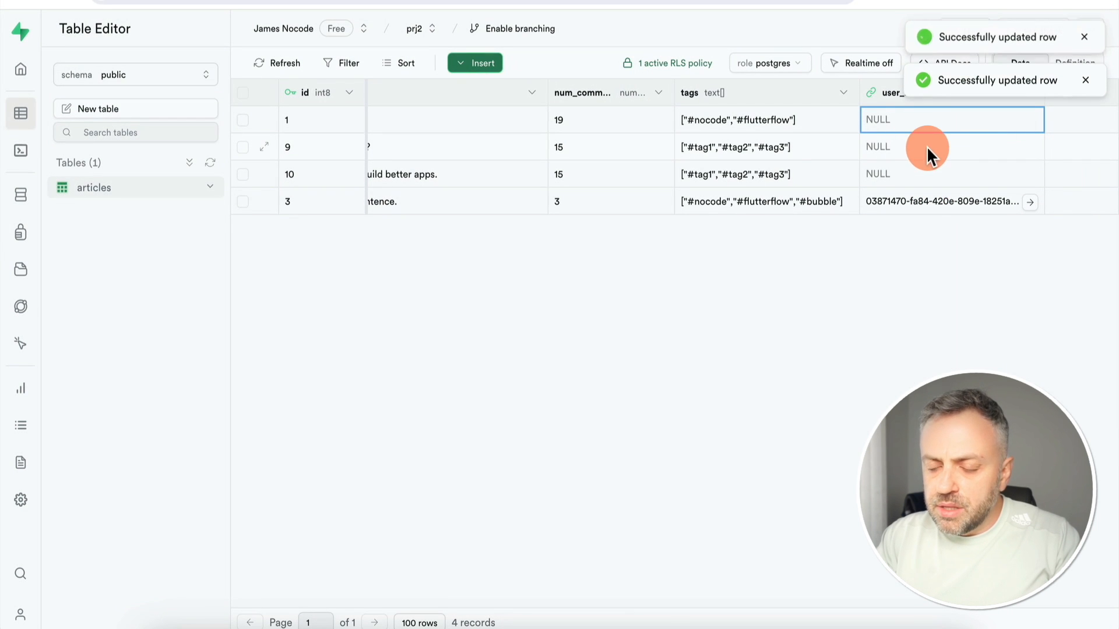
pyautogui.doubleClick(914, 119)
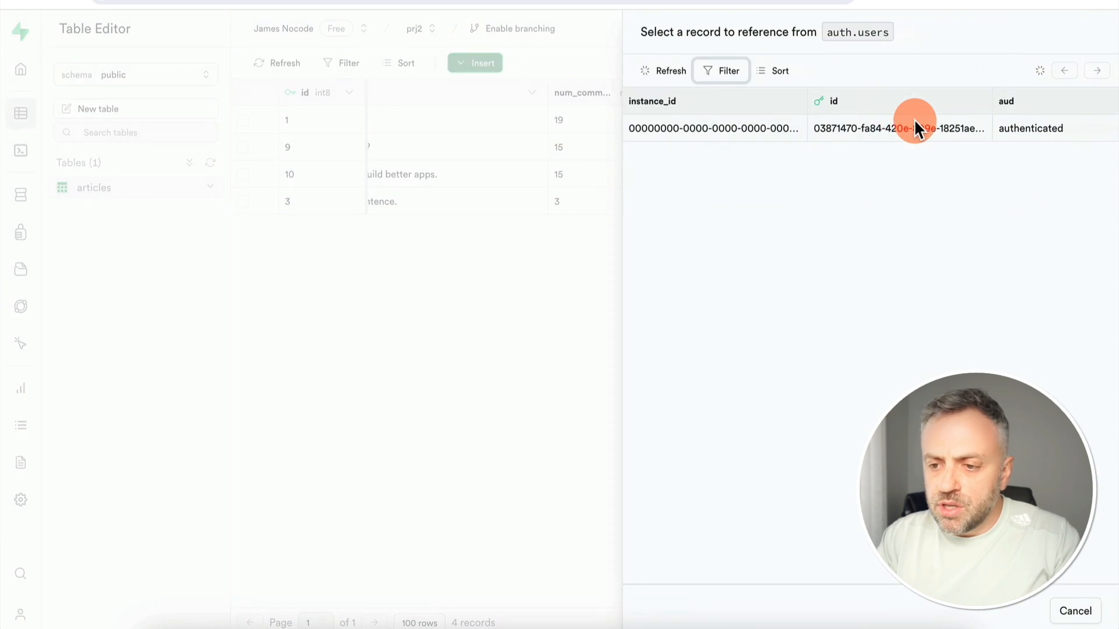
pyautogui.click(779, 134)
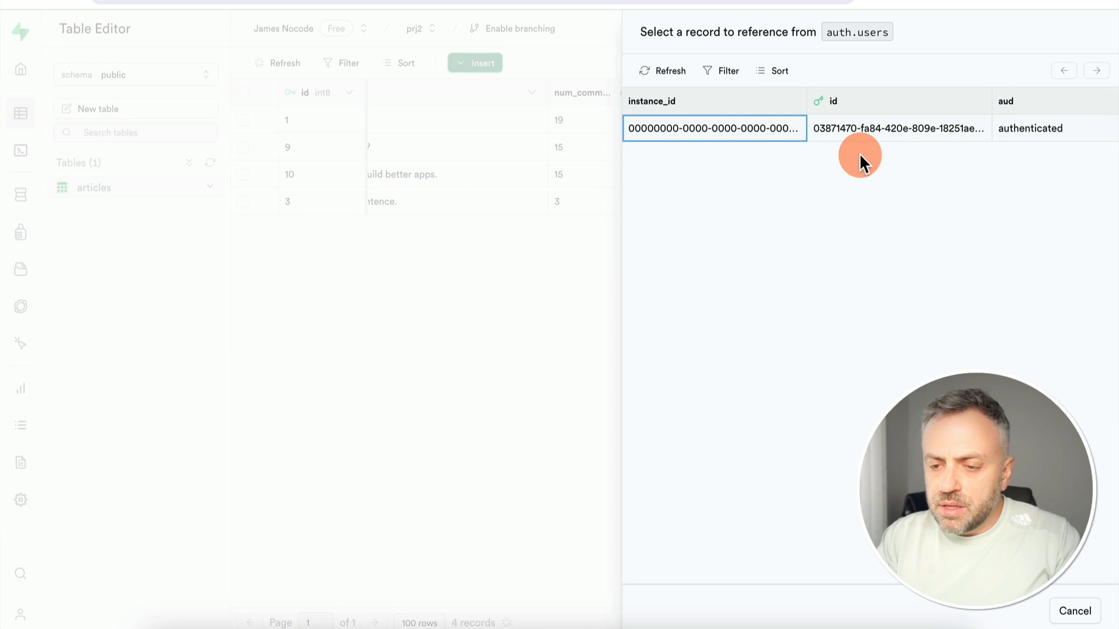
pyautogui.click(830, 130)
# Assign the same user's id to the remaining two articles' user_id cells
pyautogui.doubleClick(903, 143)
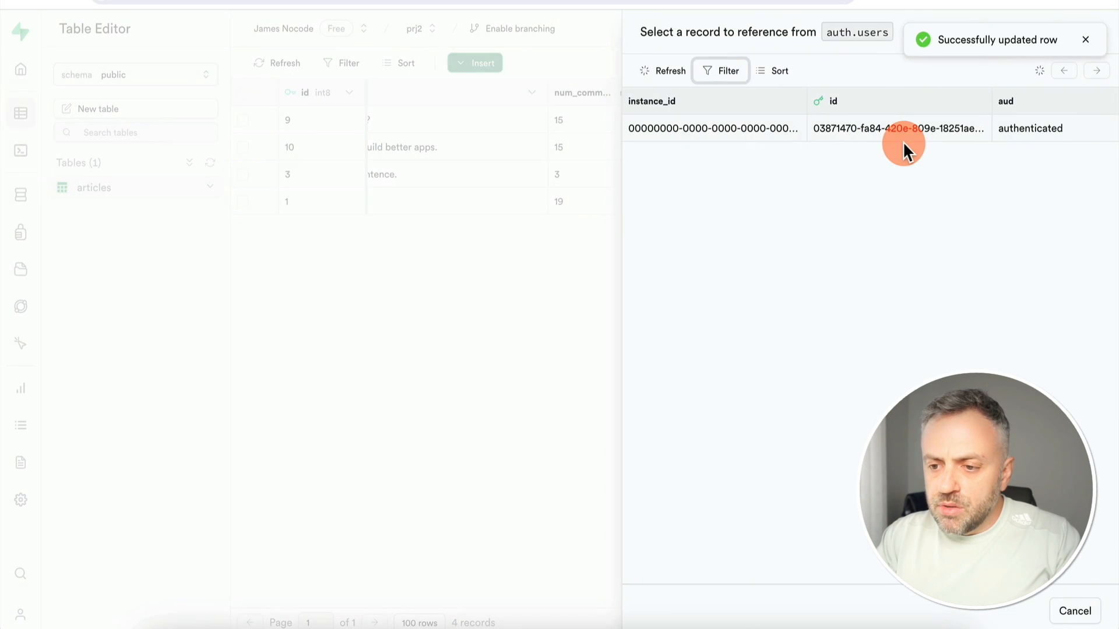
pyautogui.click(780, 130)
pyautogui.click(779, 130)
pyautogui.doubleClick(777, 124)
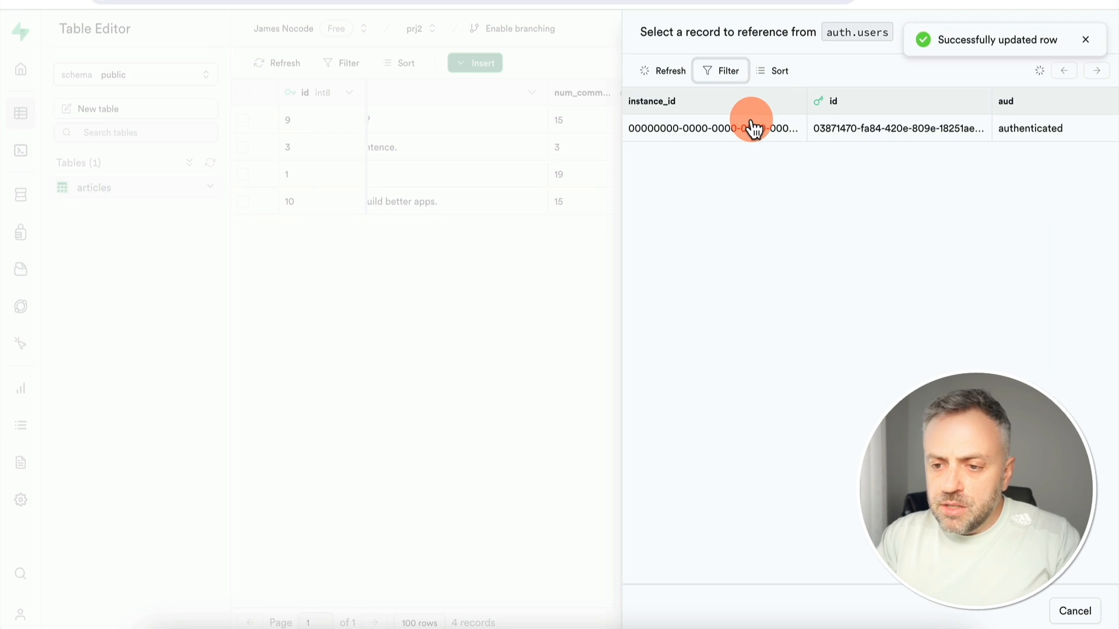
pyautogui.click(753, 128)
pyautogui.click(753, 128)
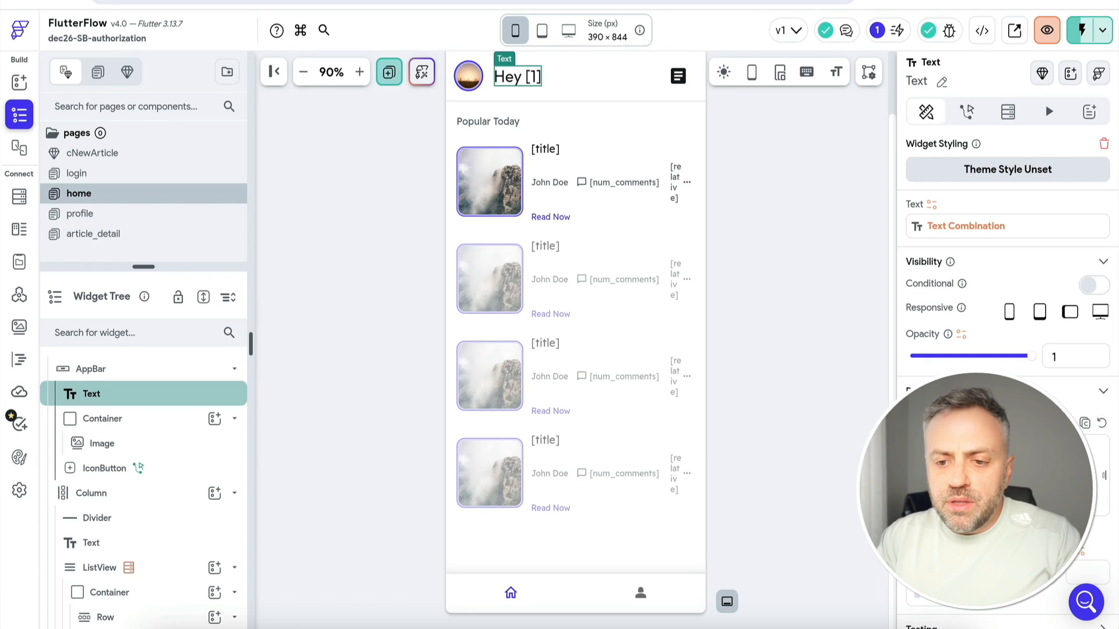
# Re-import the Supabase schema with Get Schema in FlutterFlow's Supabase settings
pyautogui.click(549, 185)
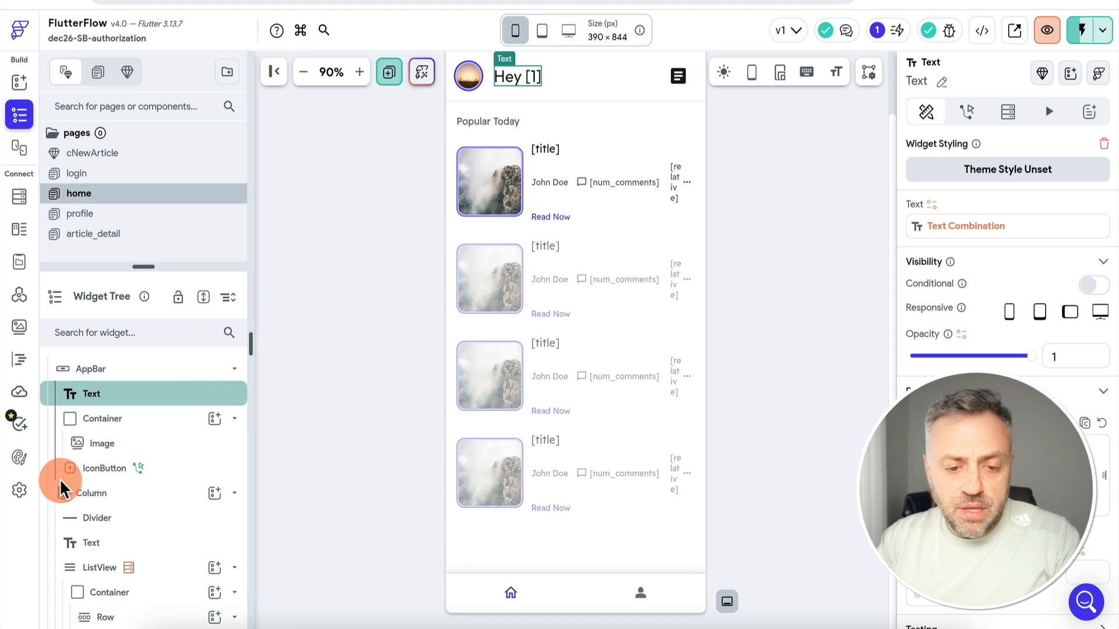
pyautogui.click(19, 492)
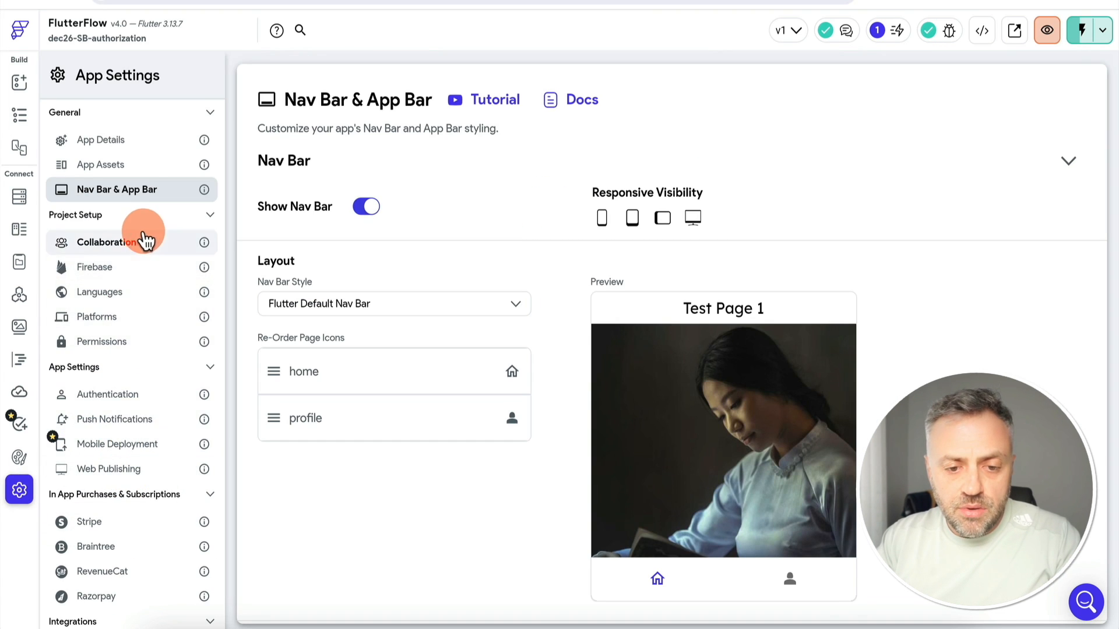
pyautogui.scroll(-1, 122, 364)
pyautogui.scroll(-3, 123, 369)
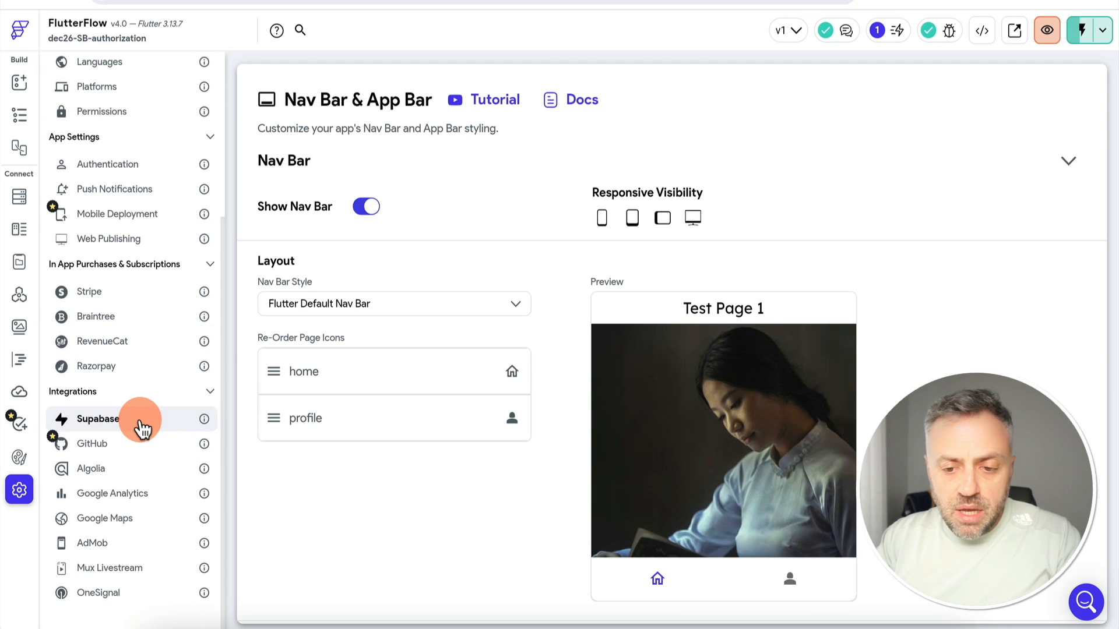
pyautogui.click(140, 424)
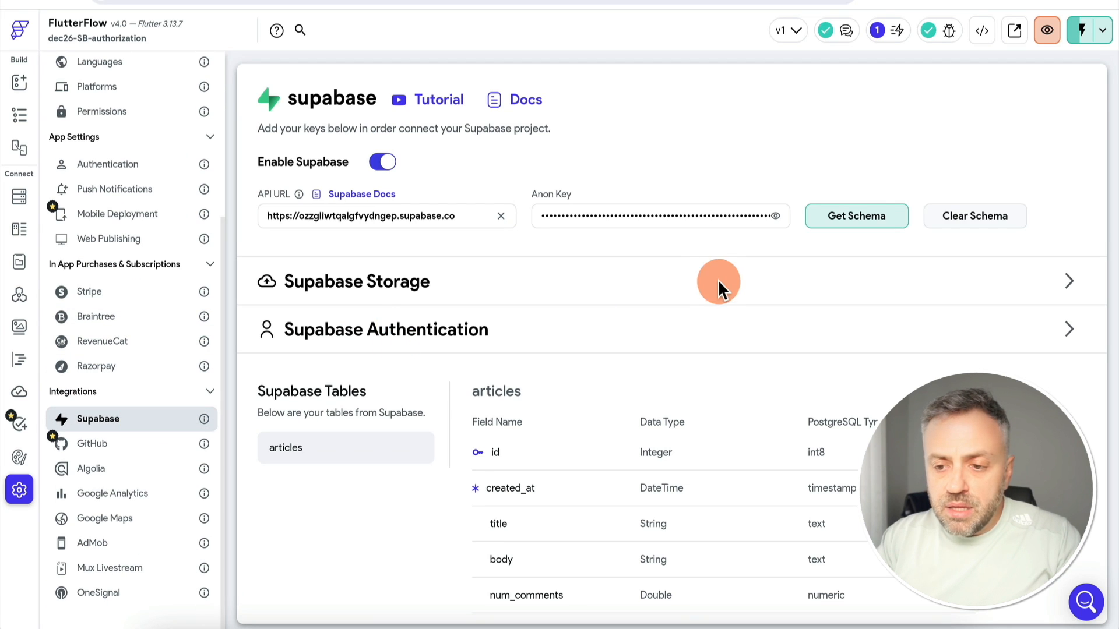
pyautogui.click(849, 227)
pyautogui.click(686, 376)
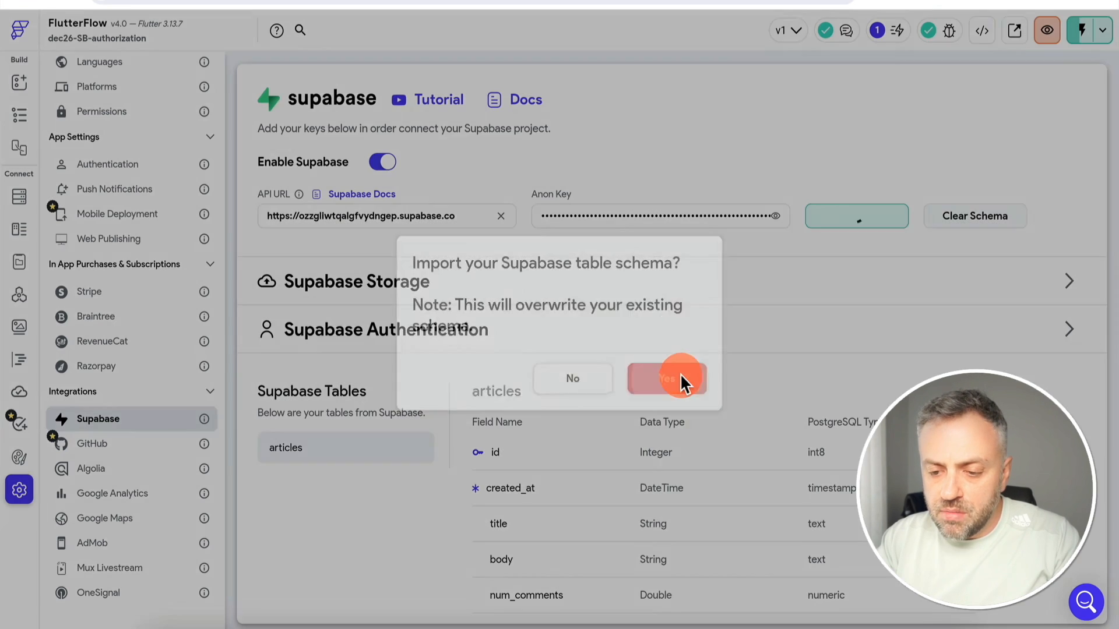
# Review the articles table's new tags and user_id (uuid) fields, then return to the page builder
pyautogui.scroll(-2, 574, 508)
pyautogui.scroll(-1, 572, 498)
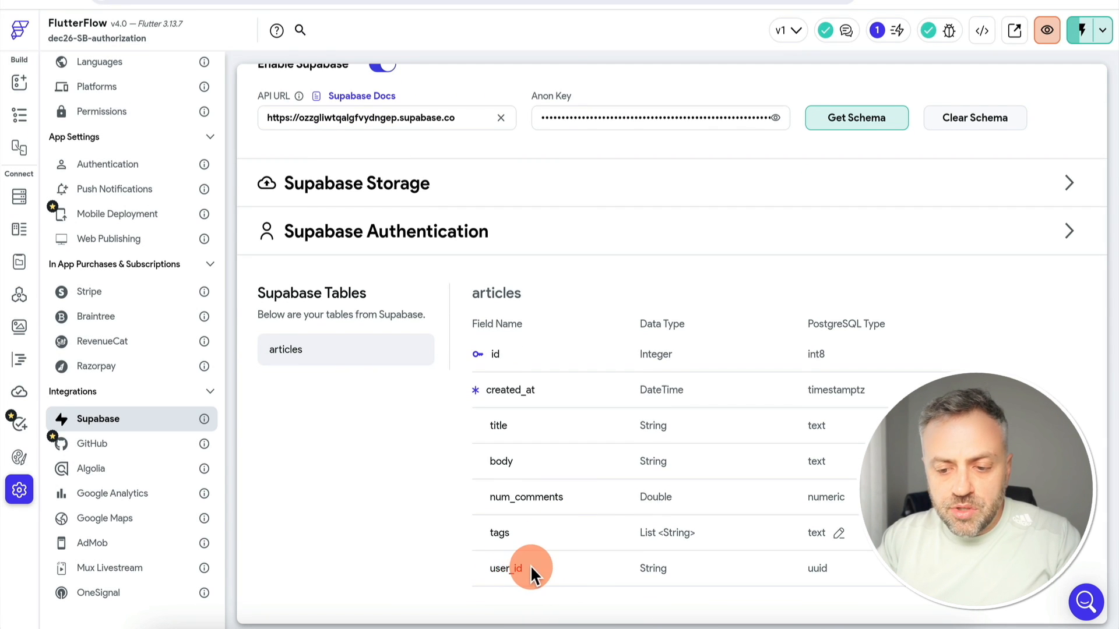
pyautogui.click(20, 85)
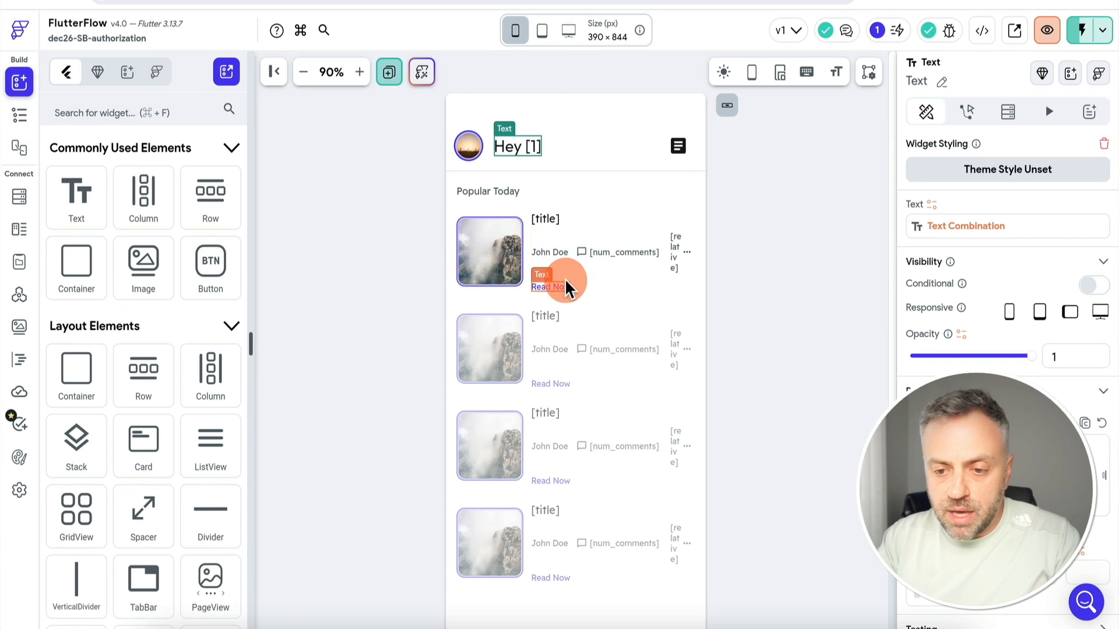
# Bind the first card's John Doe text to articles Row > user_id, with a default value
pyautogui.click(549, 252)
pyautogui.click(932, 205)
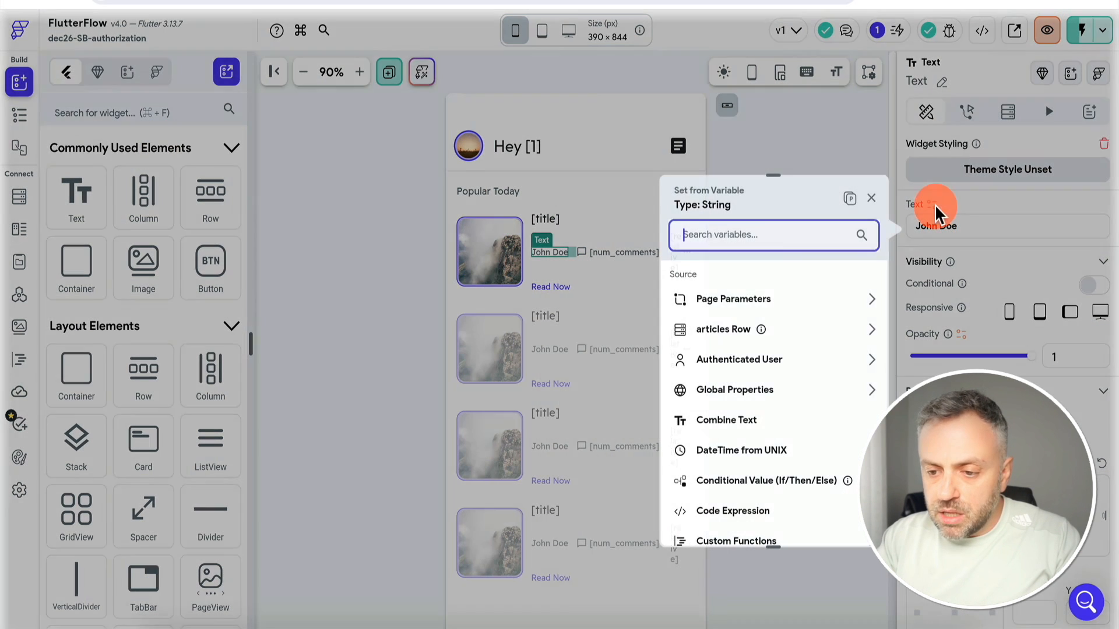
pyautogui.click(803, 335)
pyautogui.scroll(-2, 752, 432)
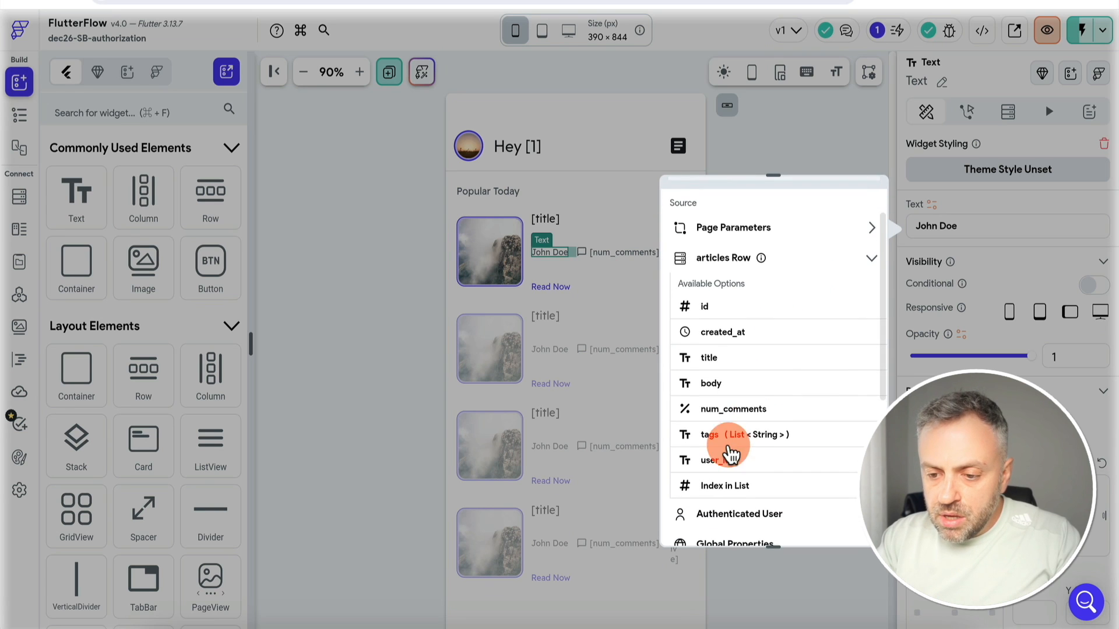
pyautogui.click(737, 463)
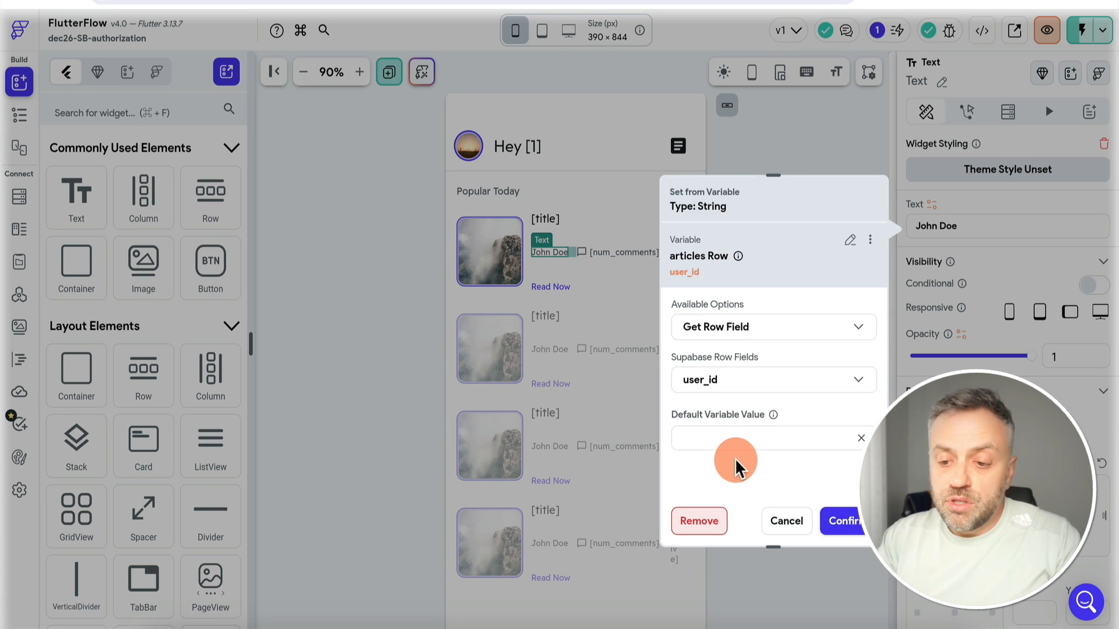
pyautogui.click(843, 522)
pyautogui.click(786, 446)
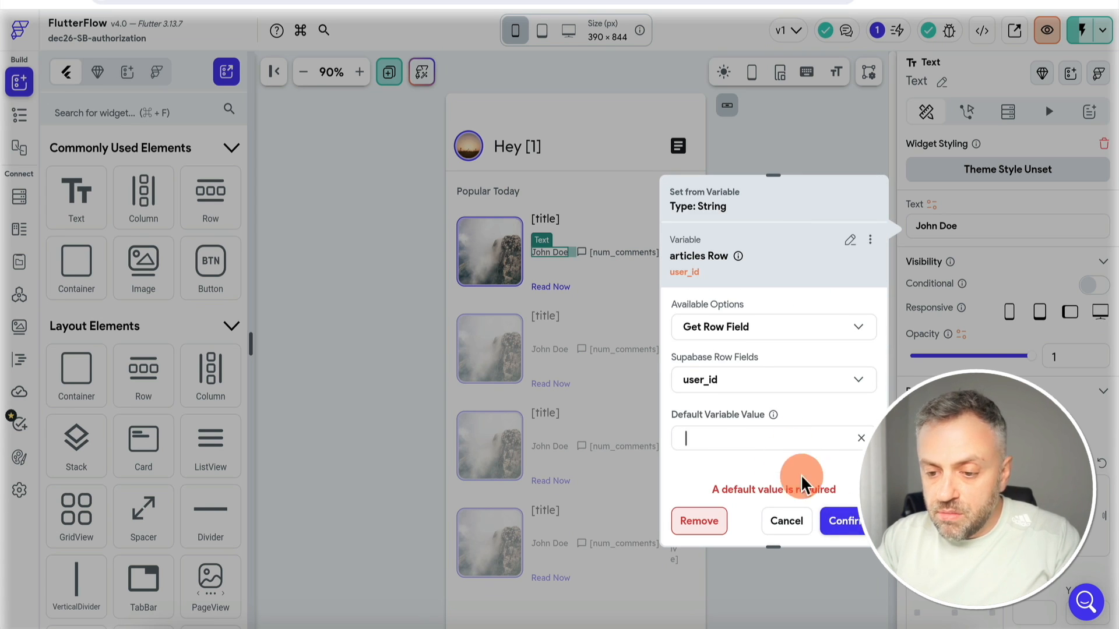
pyautogui.click(842, 520)
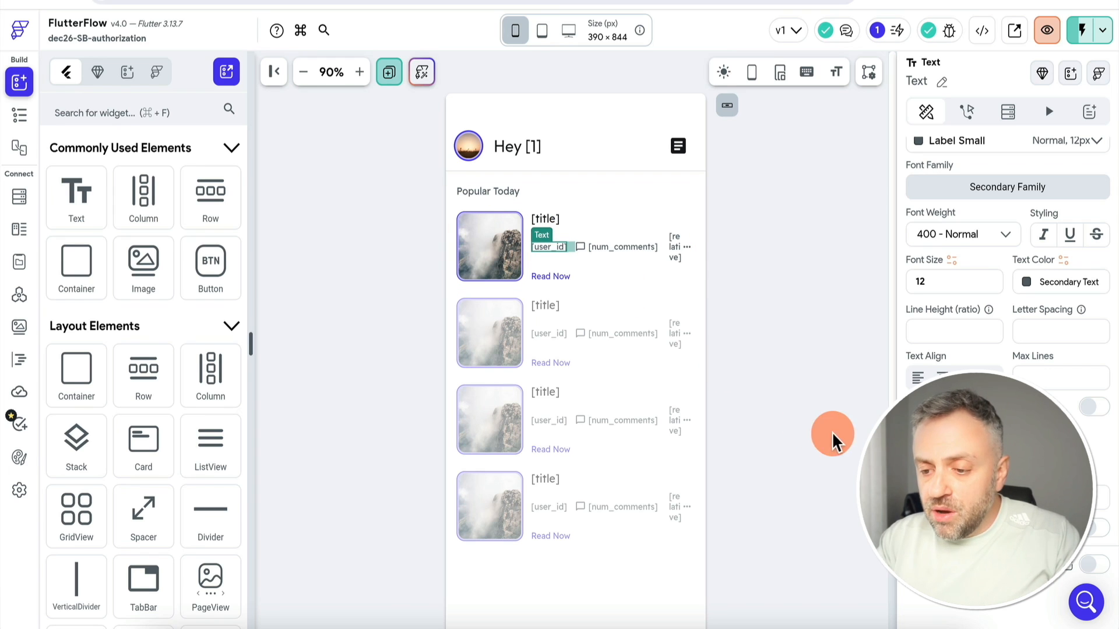
# Limit the author text to 5 characters with Clip / Cutoff overflow
pyautogui.click(933, 450)
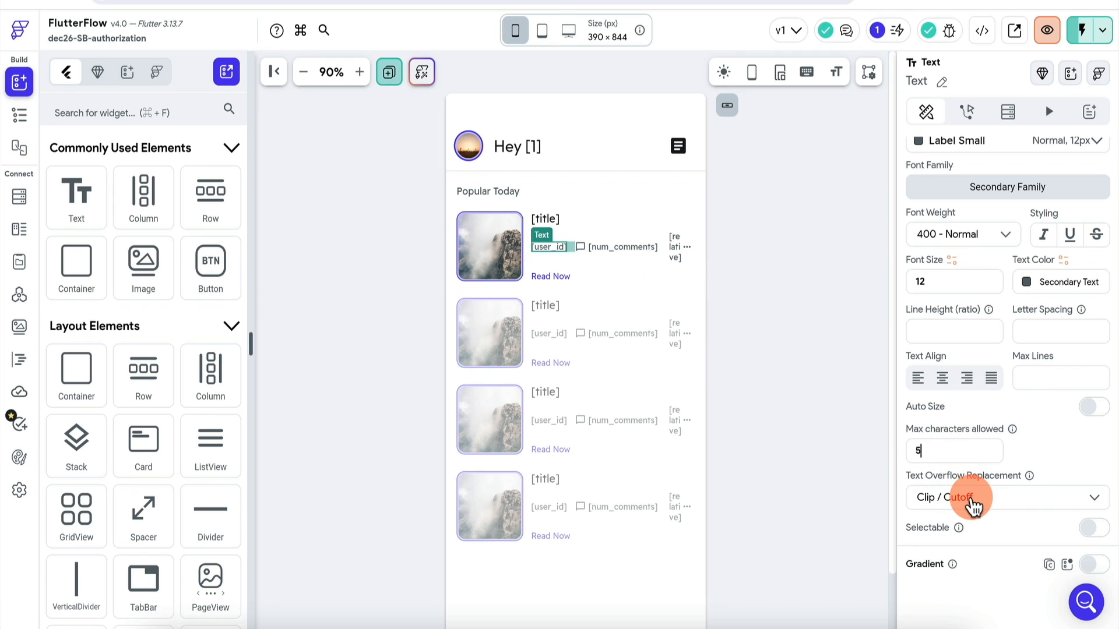
pyautogui.click(972, 501)
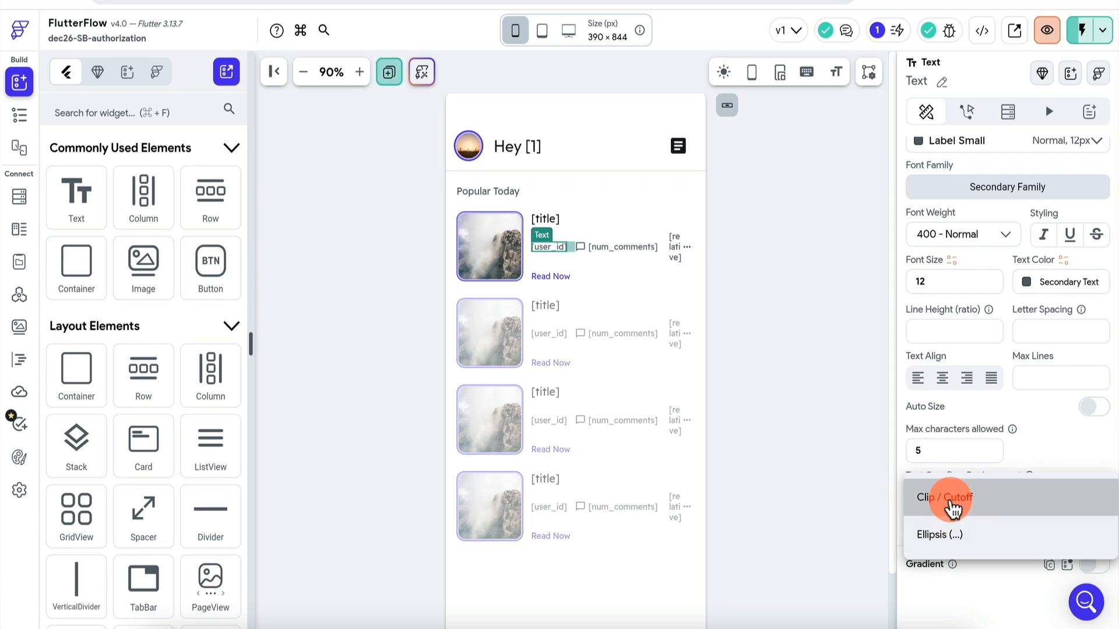
pyautogui.click(953, 505)
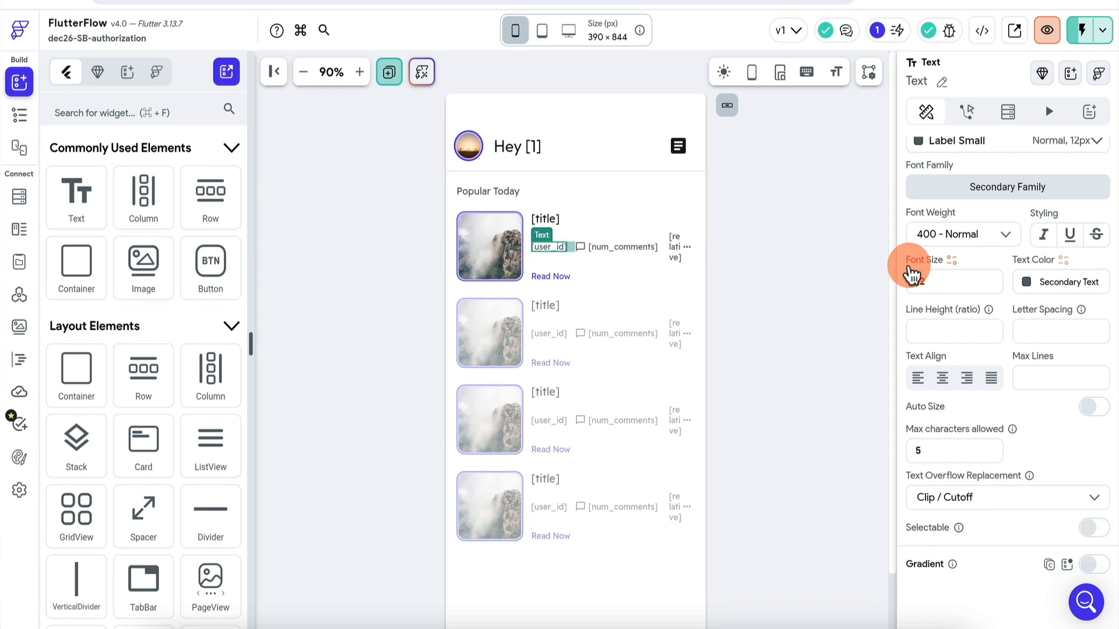
pyautogui.click(807, 173)
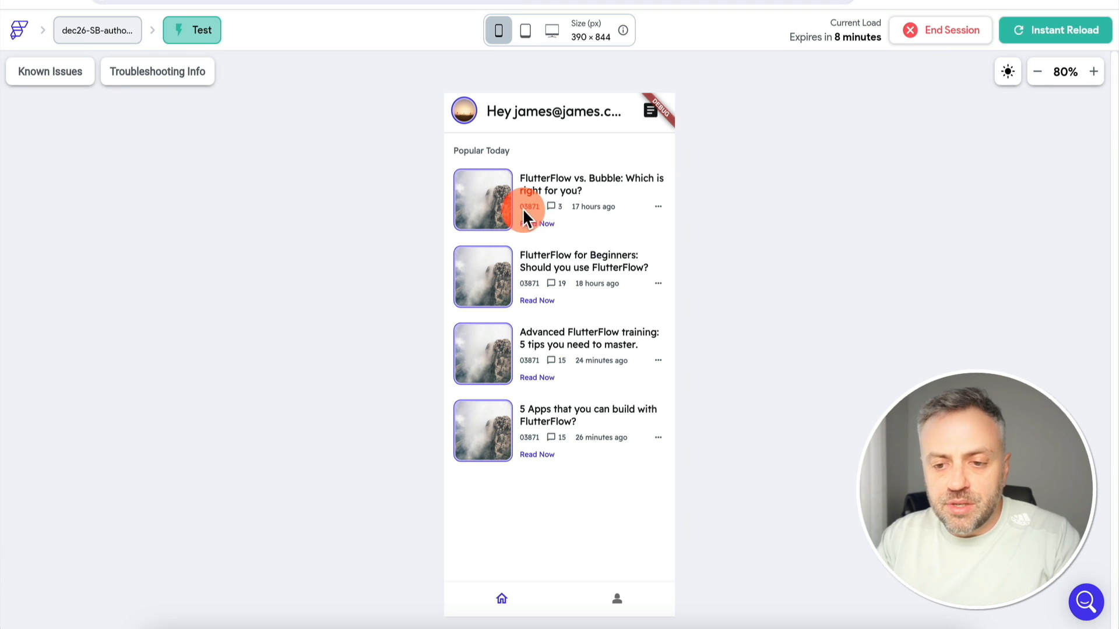
# Check the test app's truncated user ids against Supabase's user_id column, then select the header's new-article button
pyautogui.hotkey('ctrl', 'Tab')
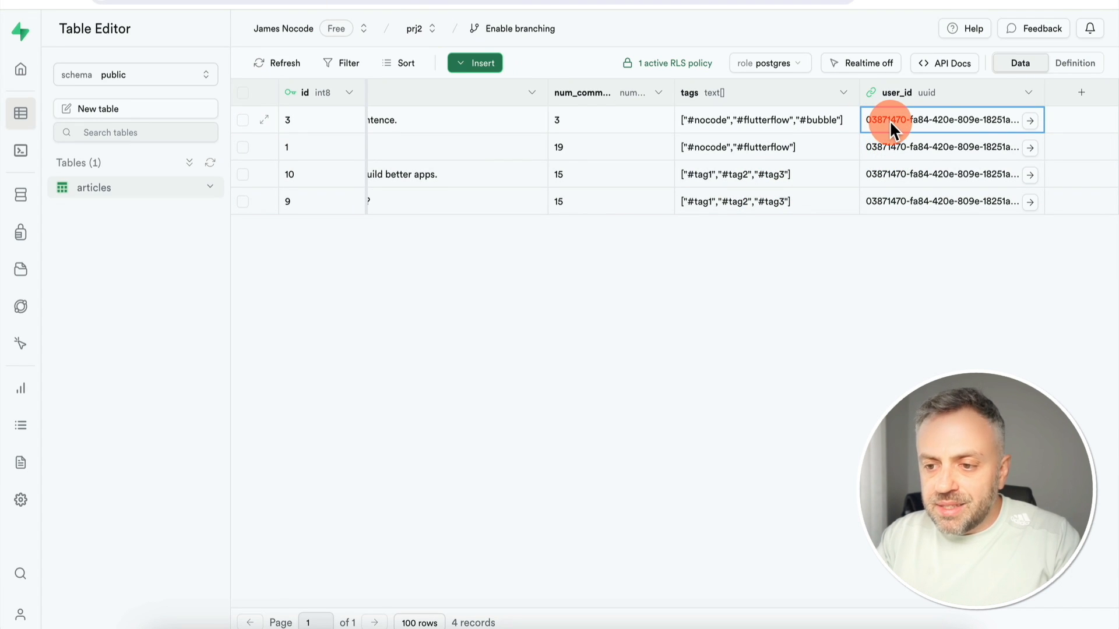
pyautogui.hotkey('ctrl', 'Tab')
pyautogui.hotkey('ctrl', 'Tab')
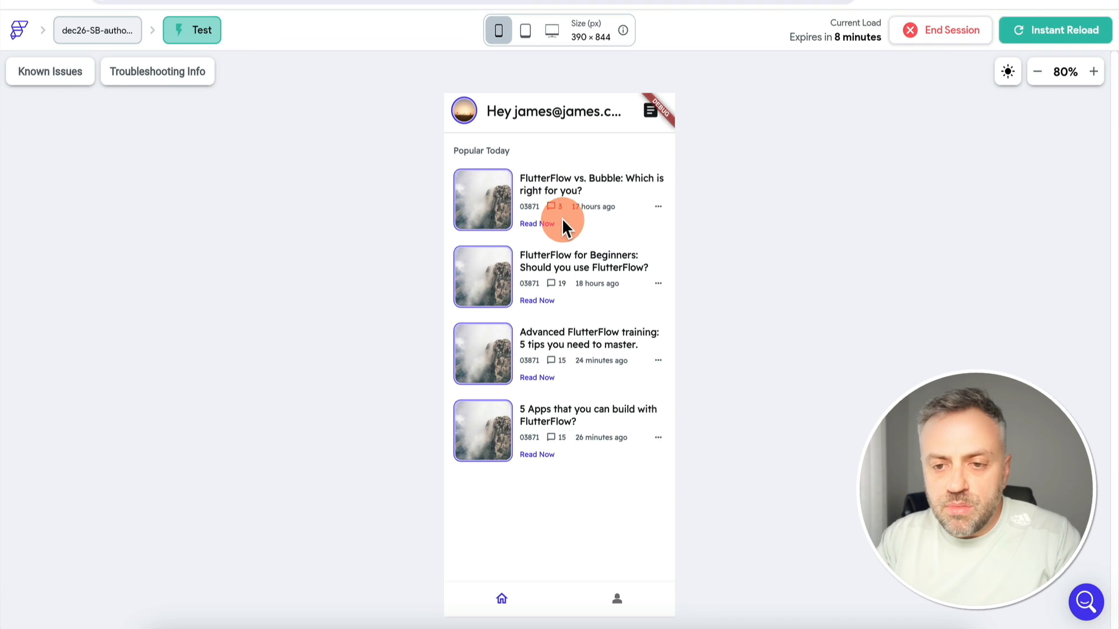
pyautogui.hotkey('ctrl', 'Tab')
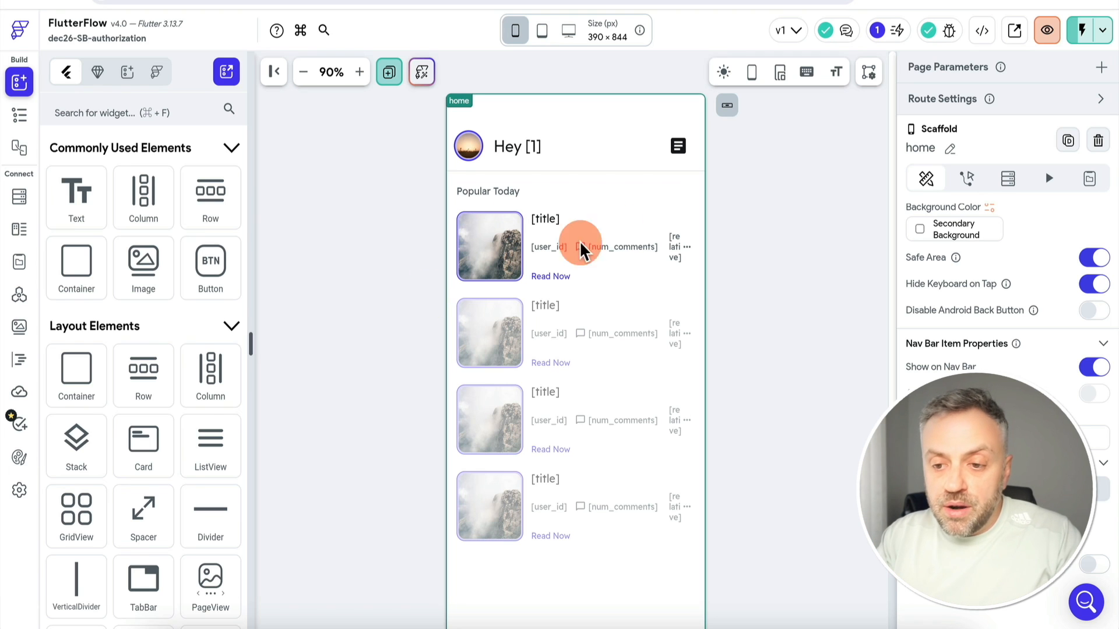
pyautogui.click(676, 148)
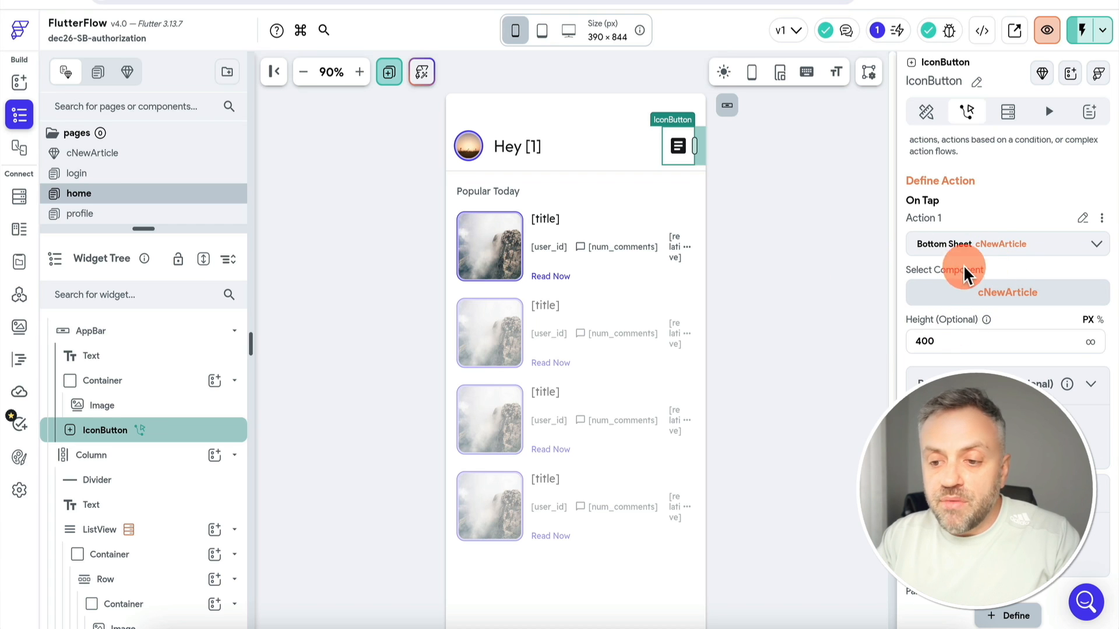
# Open the action flow of the CREATE button in cNewArticle
pyautogui.click(111, 152)
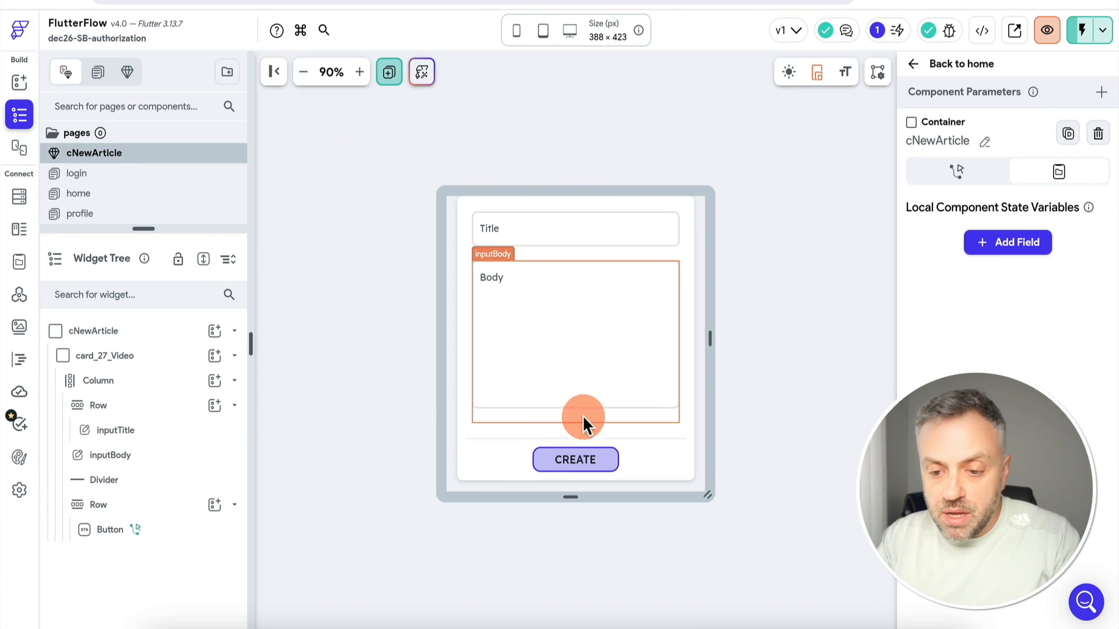
pyautogui.click(594, 458)
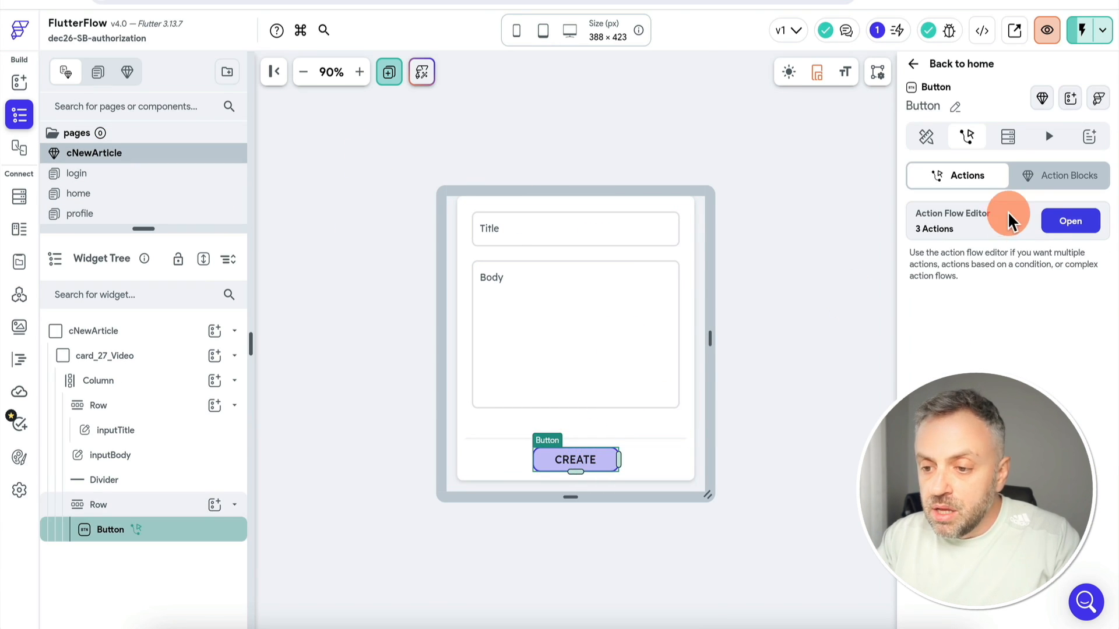
pyautogui.click(1071, 223)
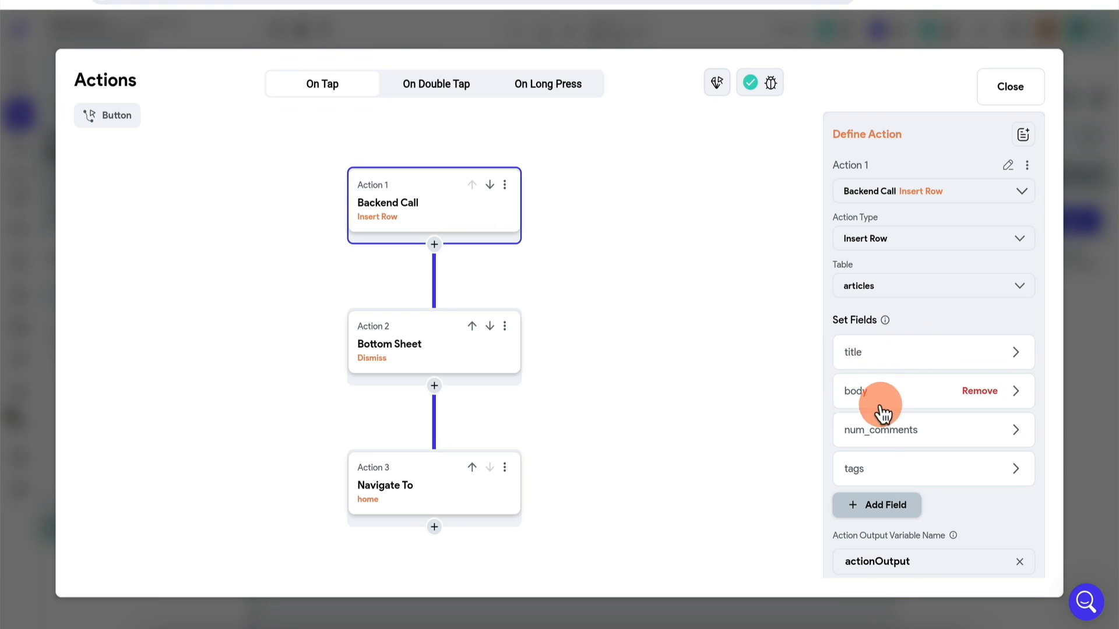
# Add a user_id field to the Insert Row action, removing the extra id and created_at fields
pyautogui.click(885, 510)
pyautogui.scroll(-2, 883, 507)
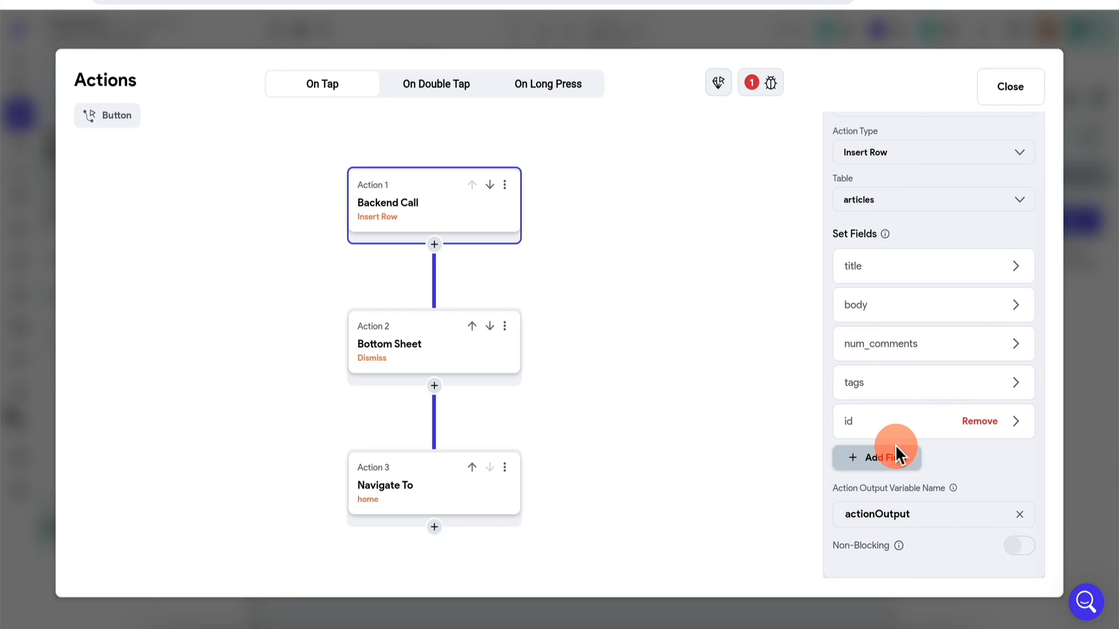
pyautogui.click(896, 452)
pyautogui.click(879, 495)
pyautogui.click(981, 423)
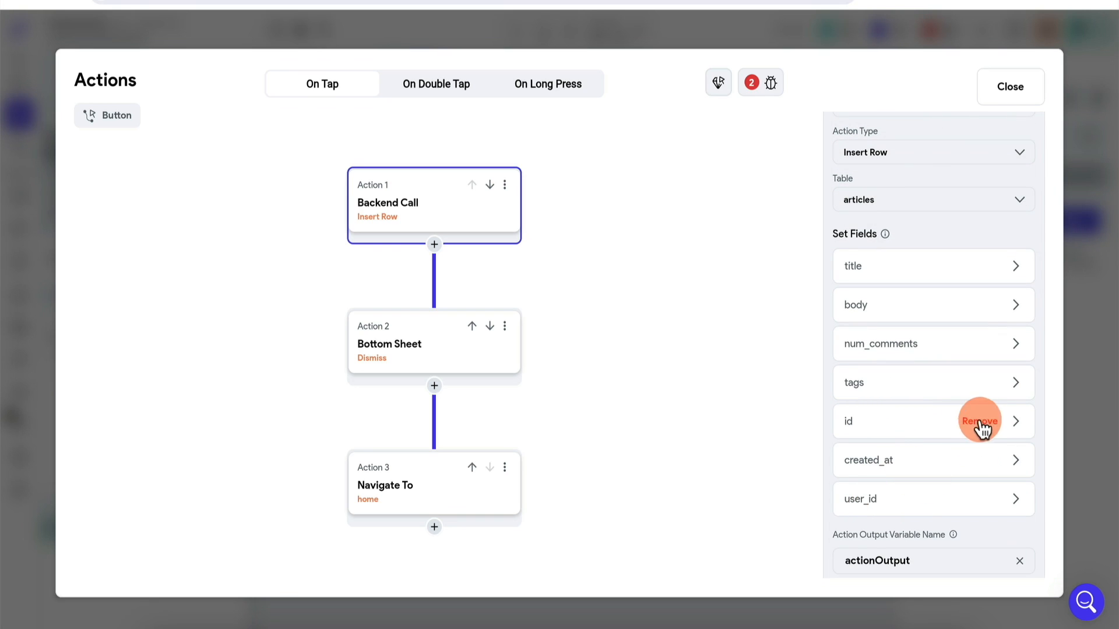
pyautogui.click(981, 423)
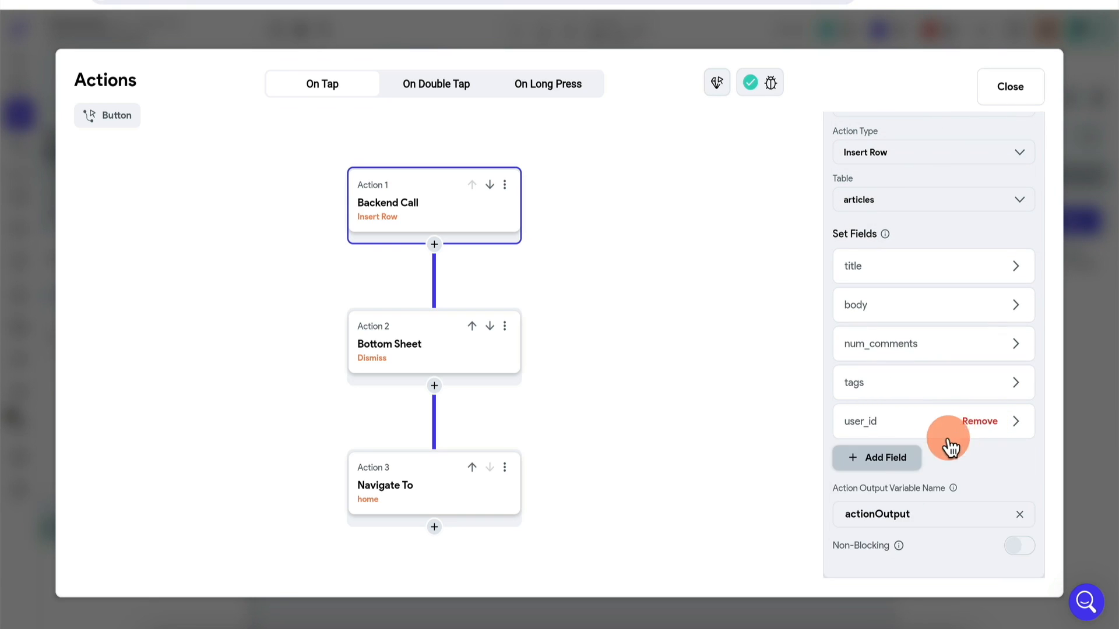
# Set the user_id value to Authenticated User > User ID and close the editor
pyautogui.click(918, 436)
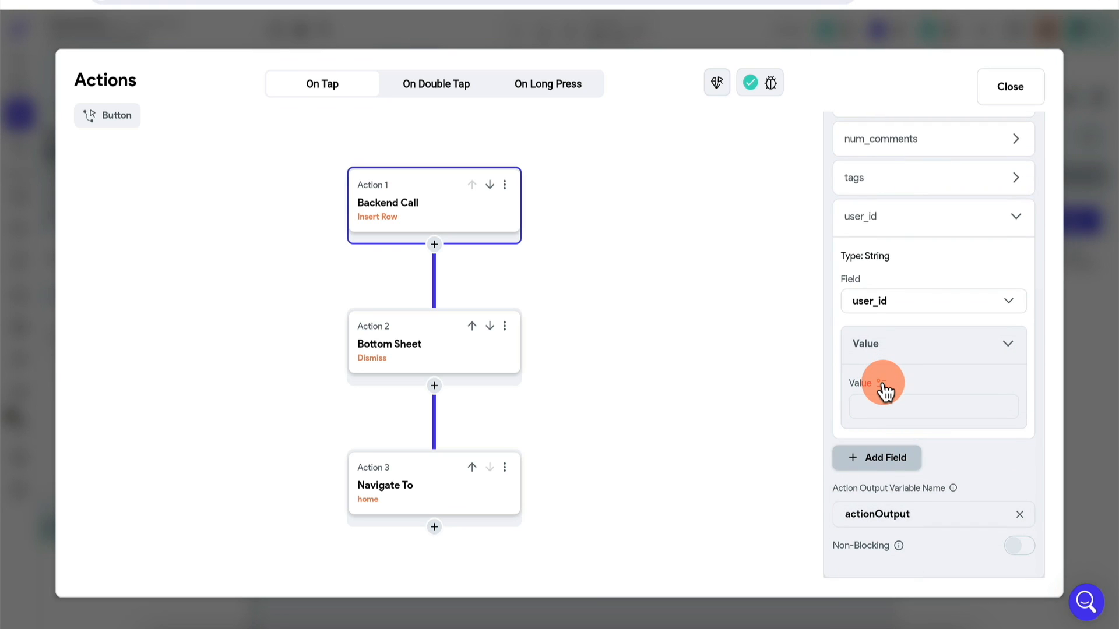
pyautogui.click(881, 383)
pyautogui.click(701, 417)
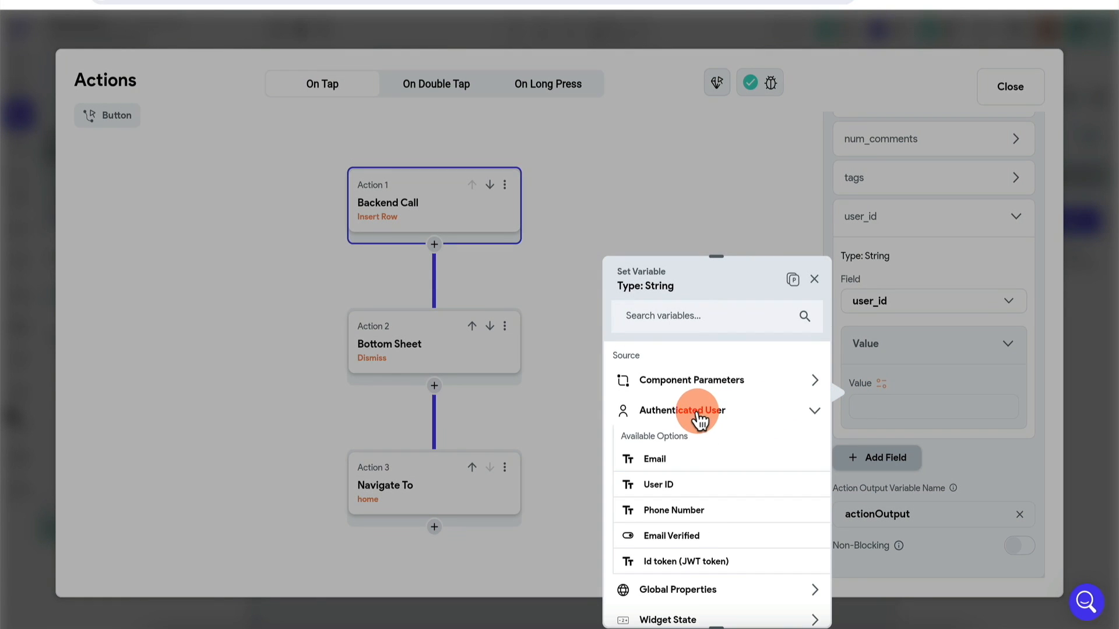
pyautogui.click(664, 485)
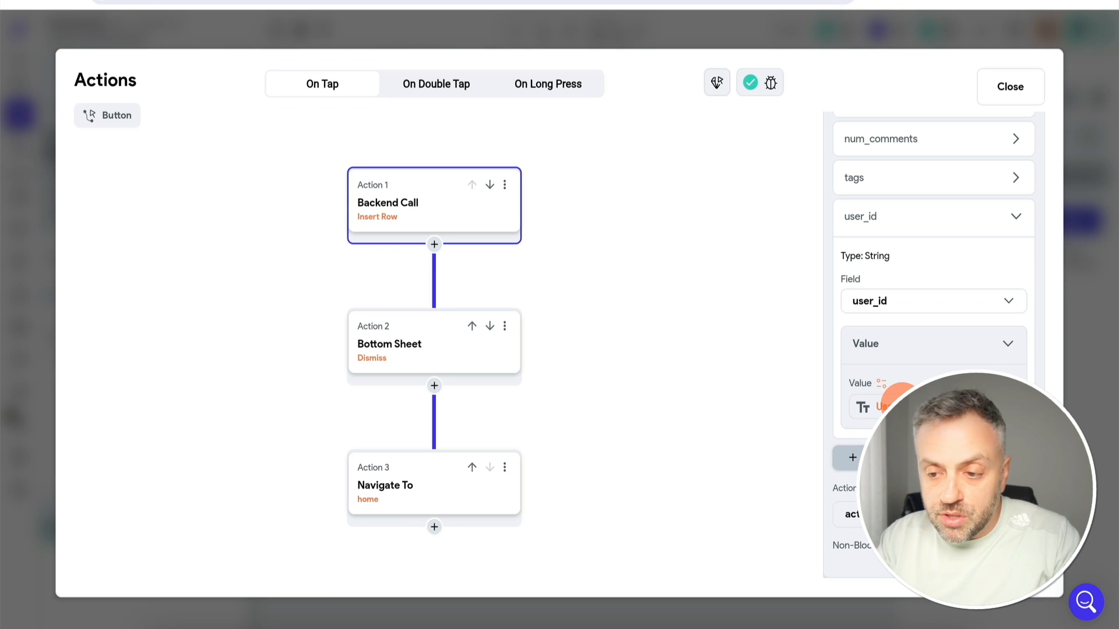
pyautogui.click(1080, 344)
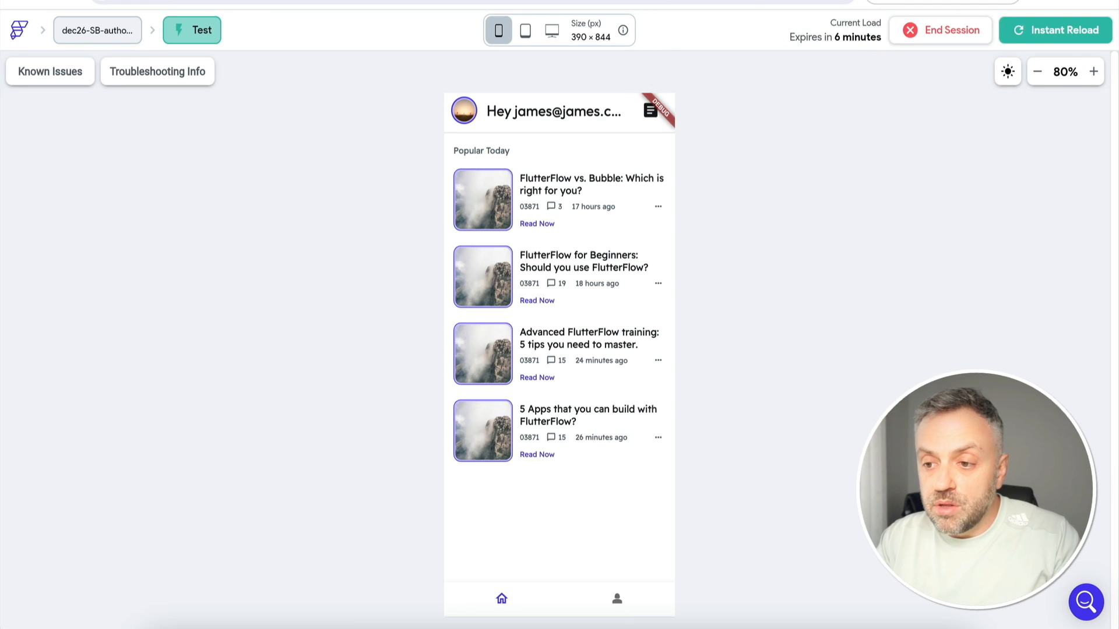
# Reload Test mode and create an article titled 'New Article1' with body 'New Body'
pyautogui.click(1038, 30)
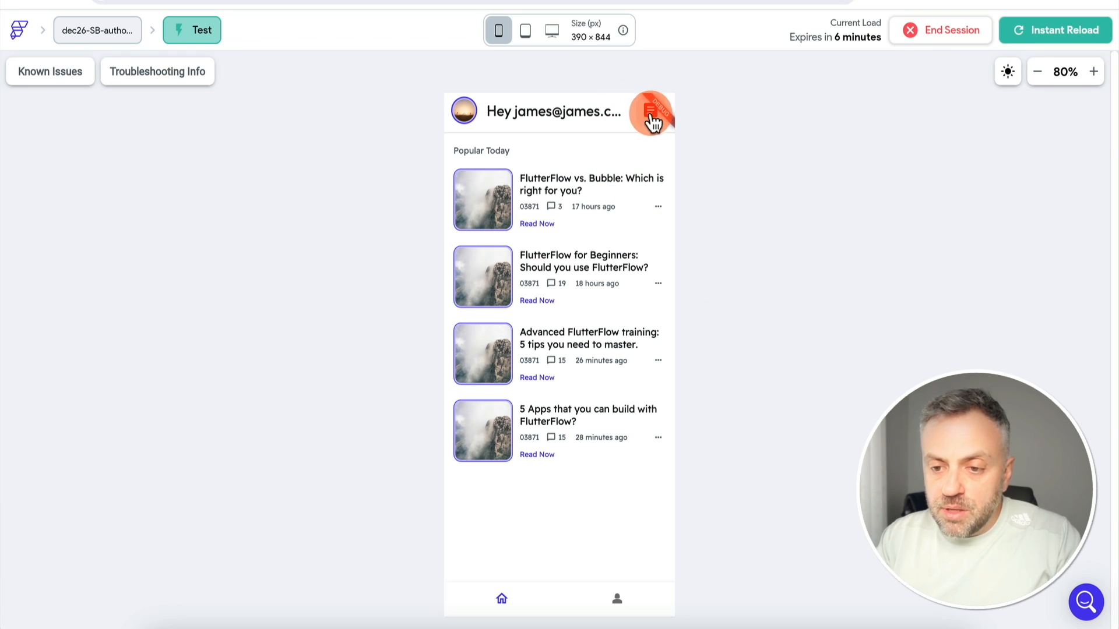
pyautogui.click(651, 114)
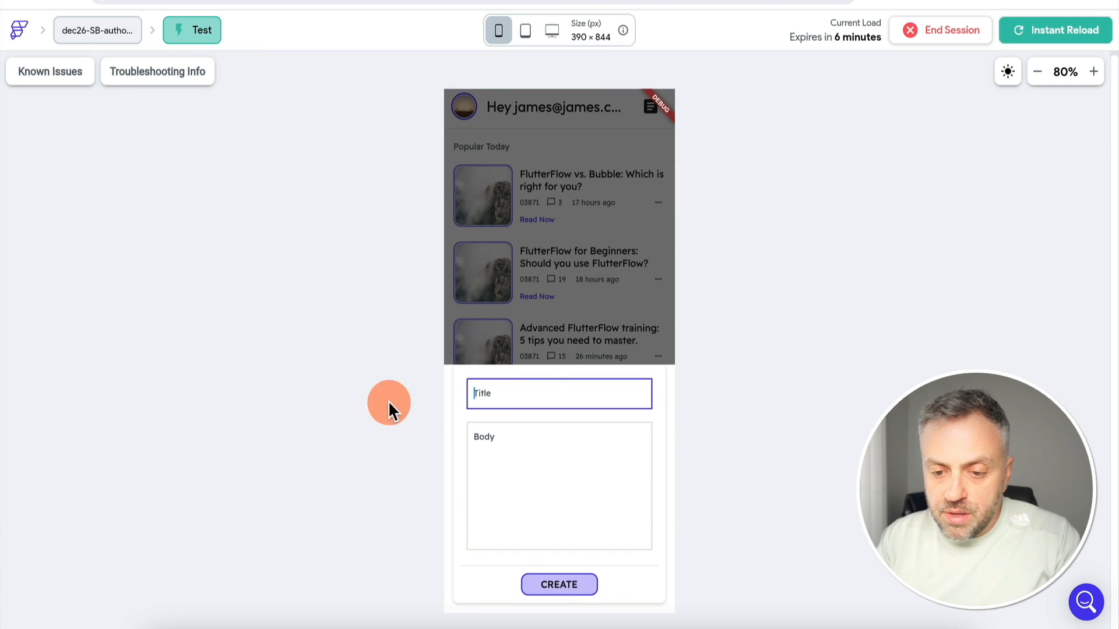
pyautogui.write('New A')
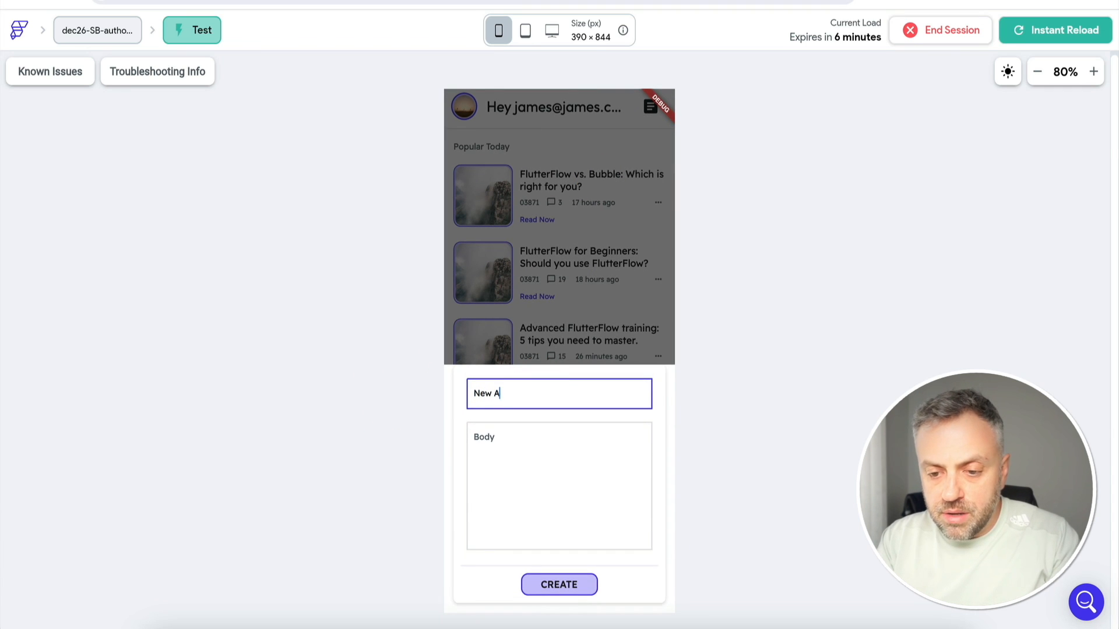
pyautogui.write('rticle1')
pyautogui.click(548, 484)
pyautogui.write('New Body1')
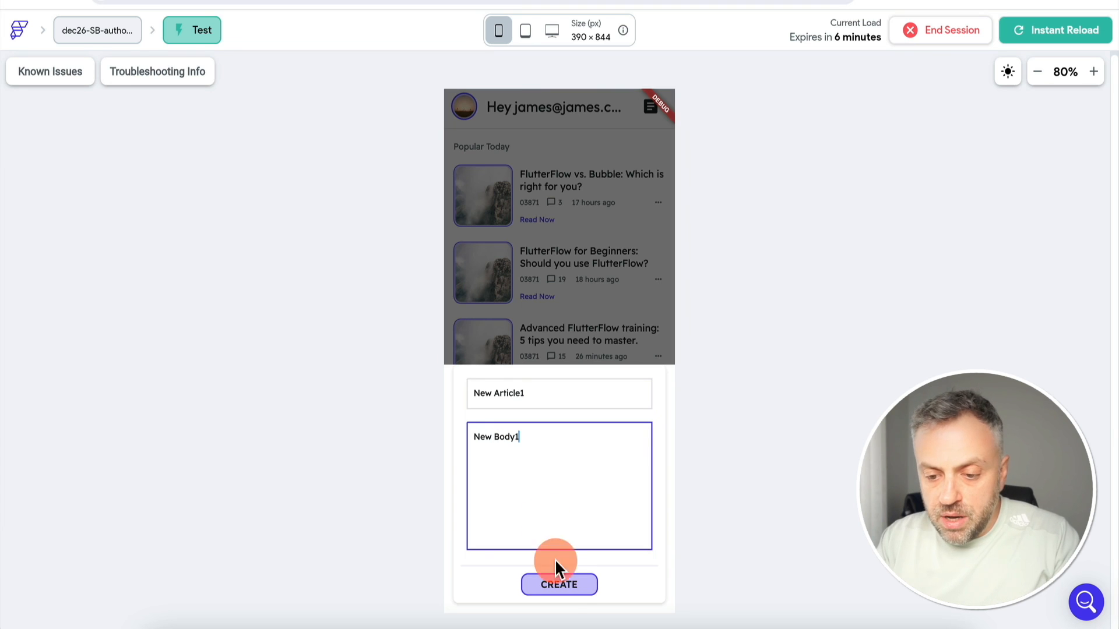
pyautogui.click(561, 586)
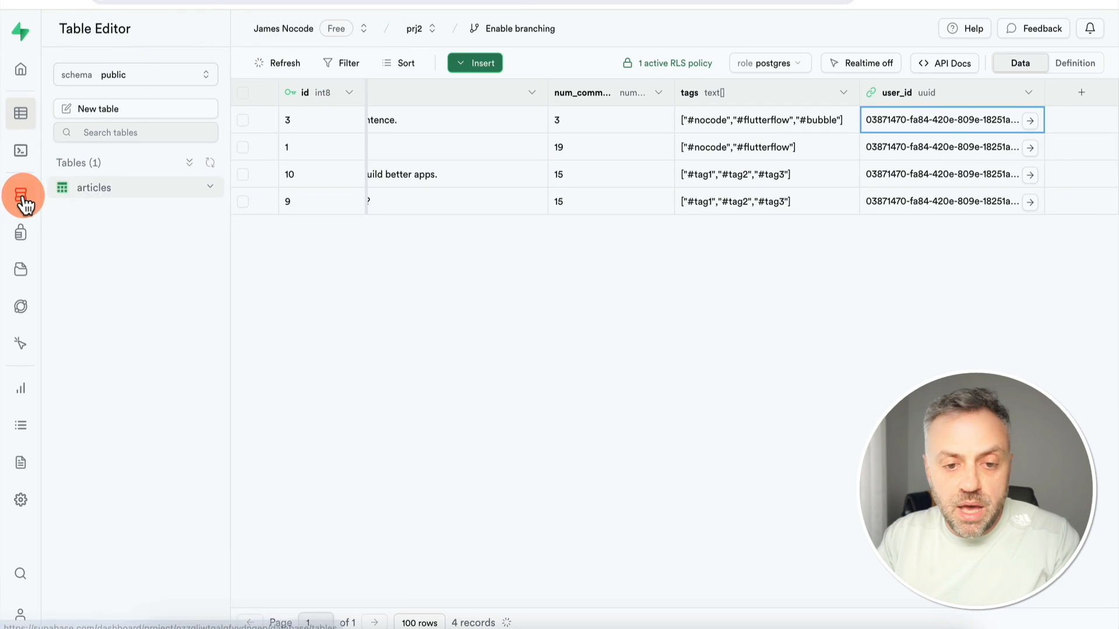
# Go to Supabase Authentication > Users and start creating a new user
pyautogui.click(22, 199)
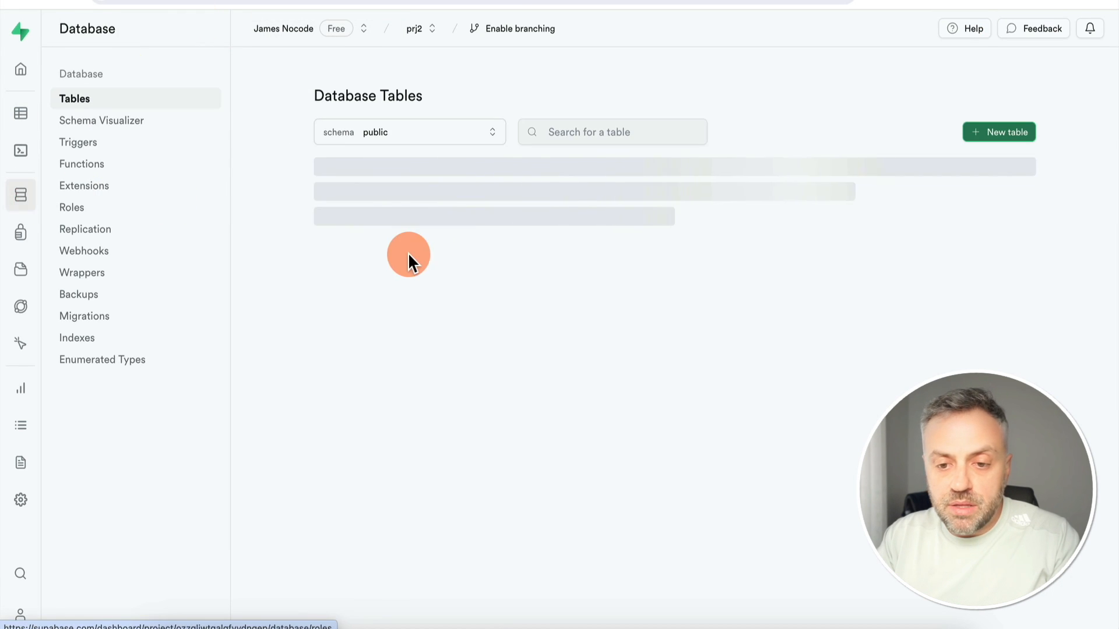
pyautogui.click(21, 233)
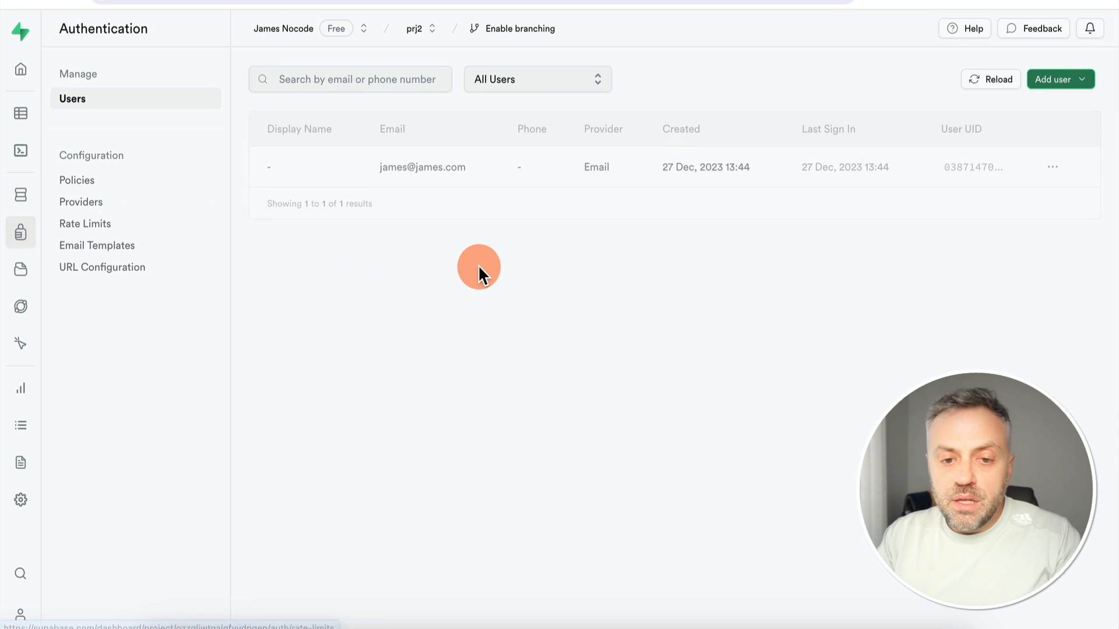
pyautogui.click(1056, 83)
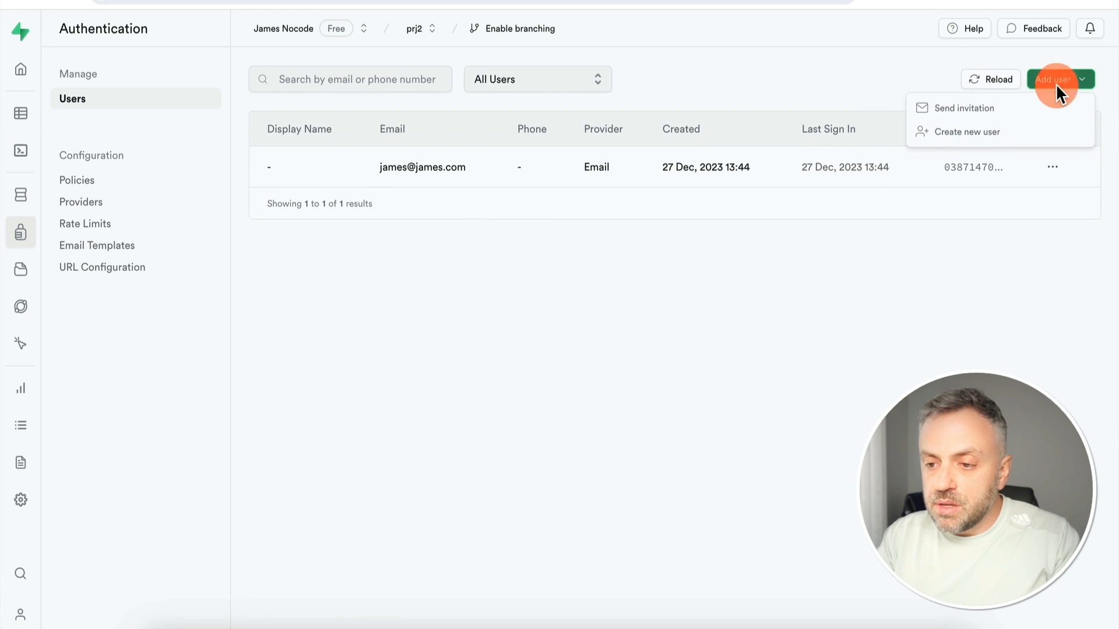
pyautogui.click(991, 133)
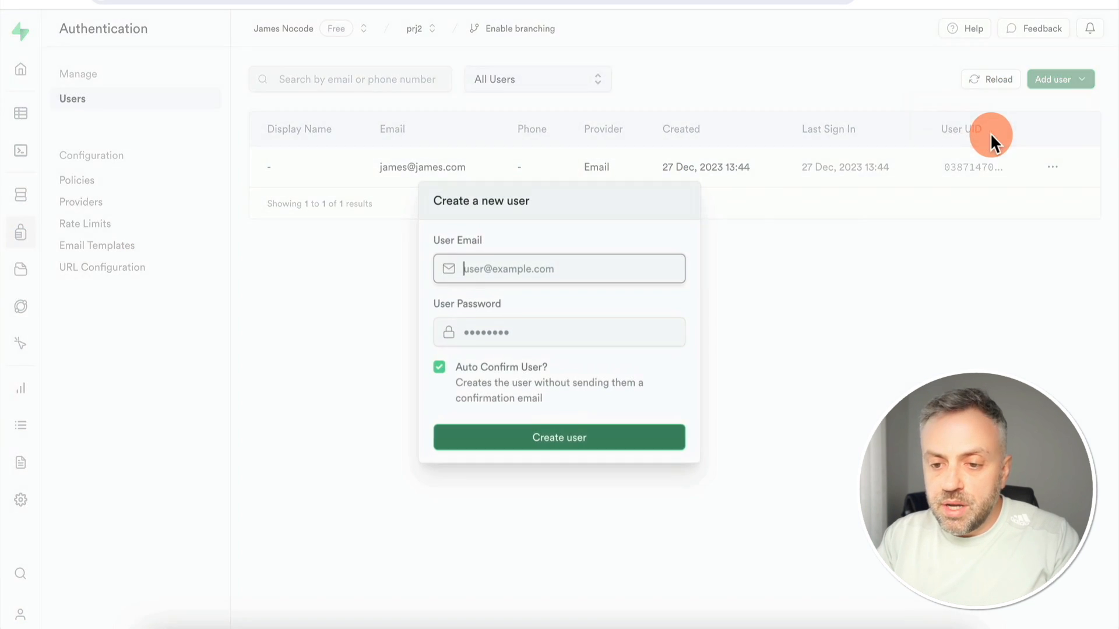
# Create the user with an email and password, keeping Auto Confirm User on
pyautogui.click(584, 272)
pyautogui.write('tom@to')
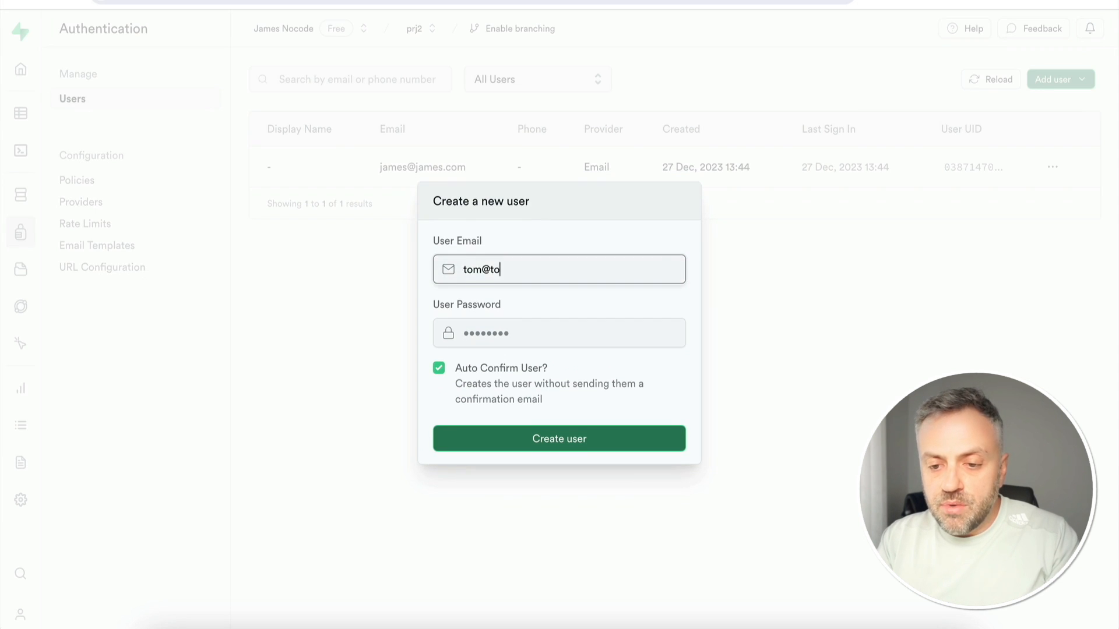
pyautogui.write('m.com')
pyautogui.click(585, 342)
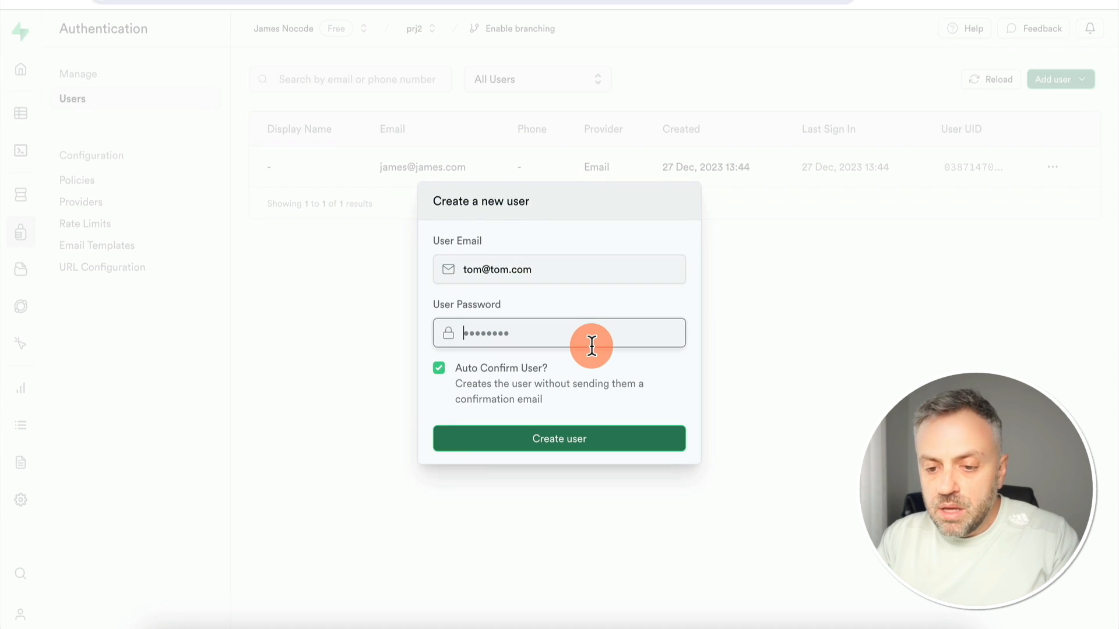
pyautogui.press('Return')
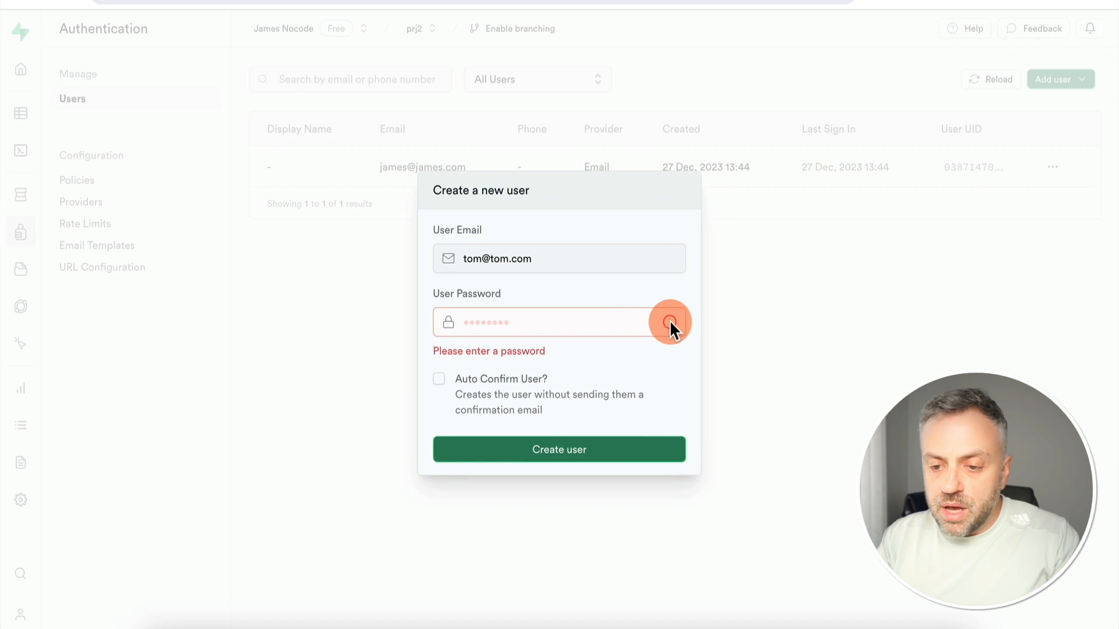
pyautogui.write('password12')
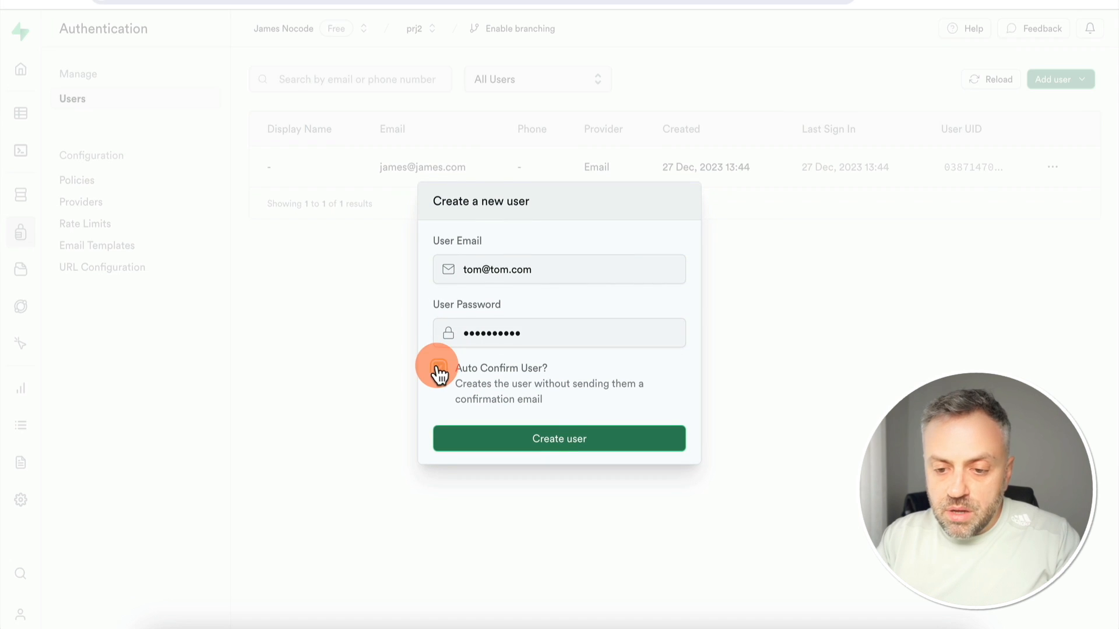
pyautogui.click(439, 368)
pyautogui.click(568, 446)
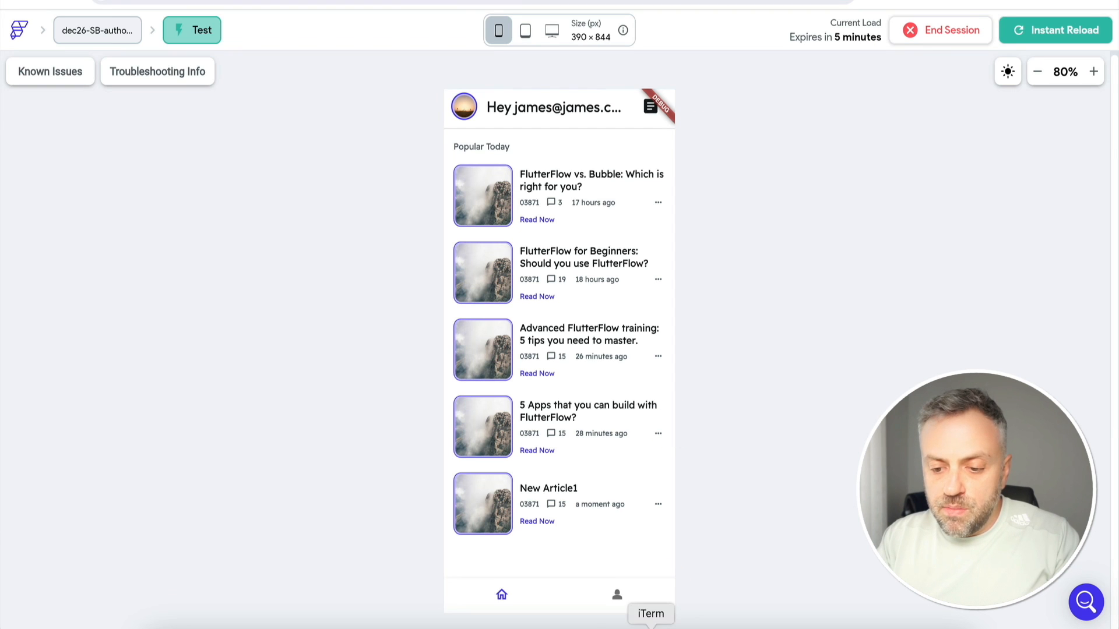
pyautogui.click(624, 603)
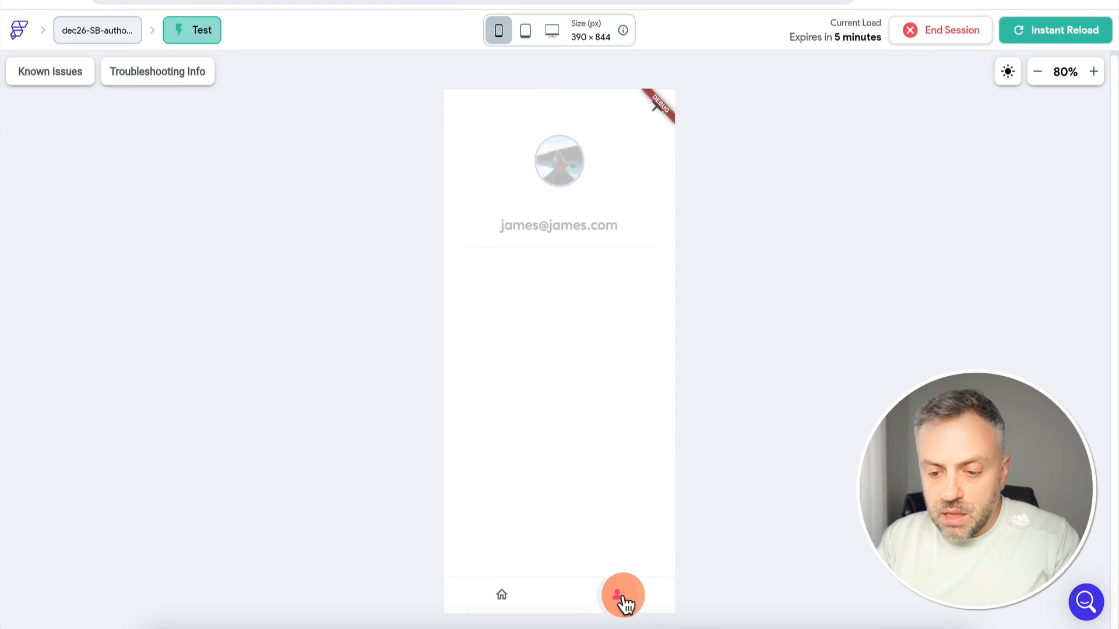
# Log out and sign in with the second user's email and password
pyautogui.click(568, 328)
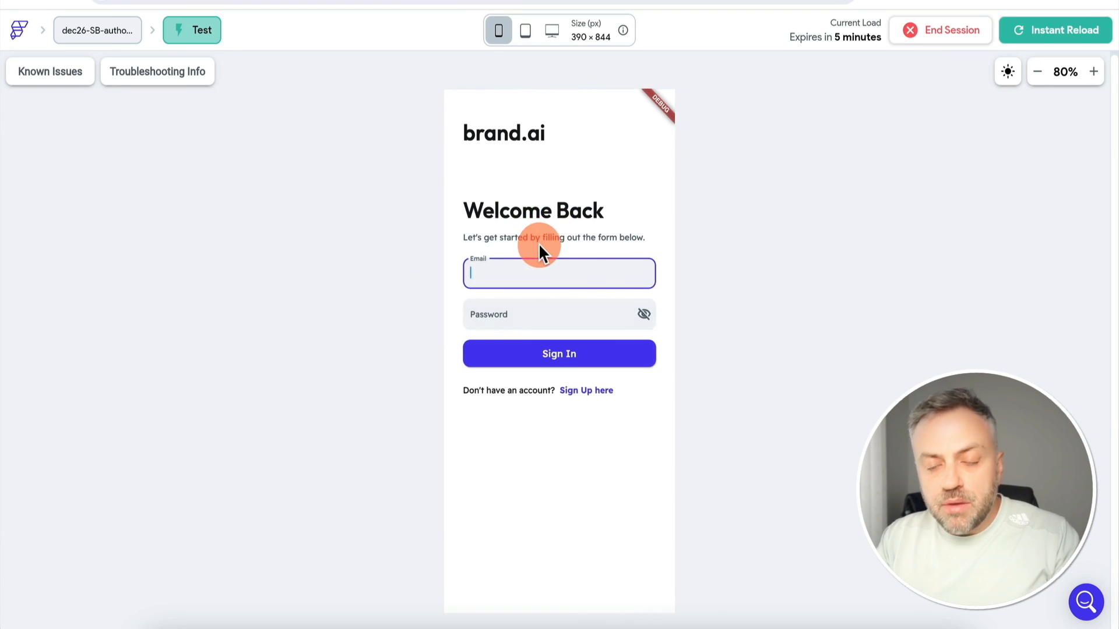
pyautogui.write('tom@tom.com')
pyautogui.press('Tab')
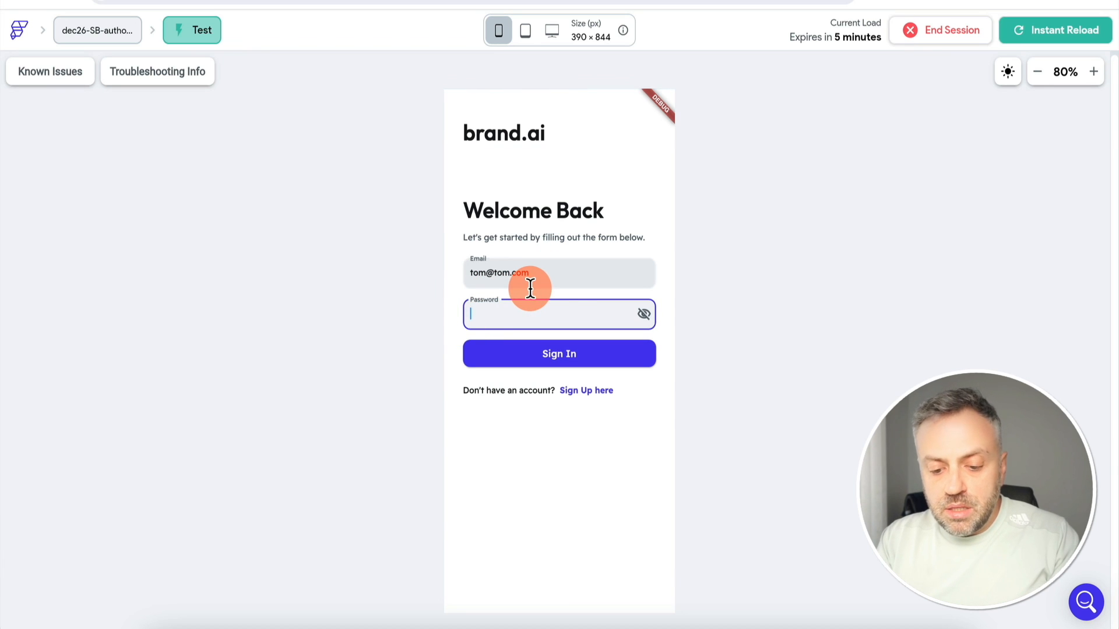
pyautogui.write('password')
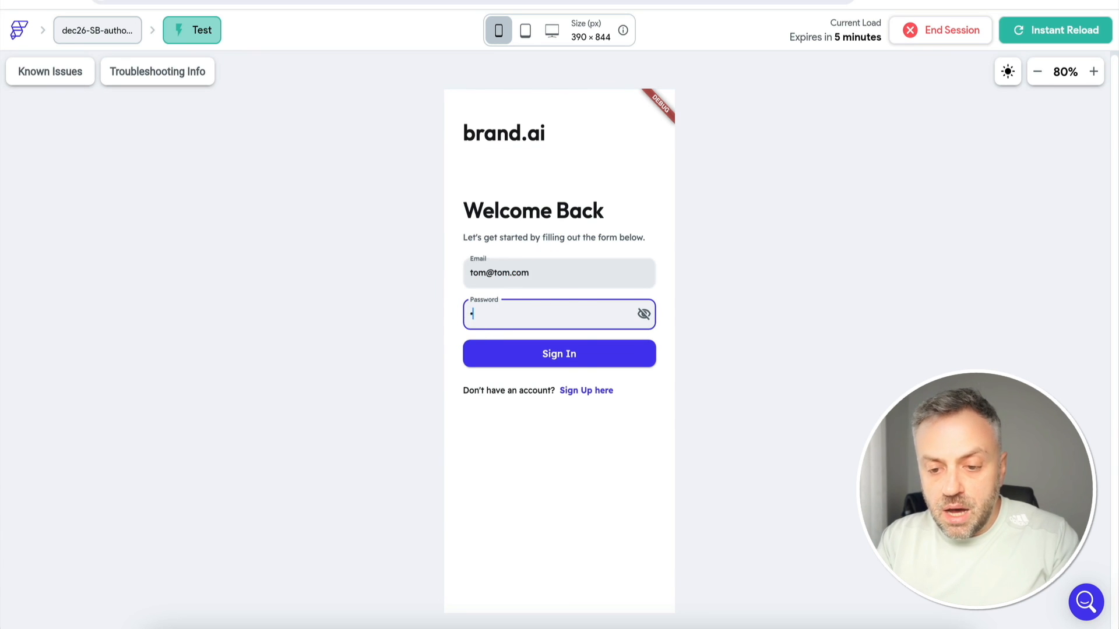
pyautogui.click(569, 365)
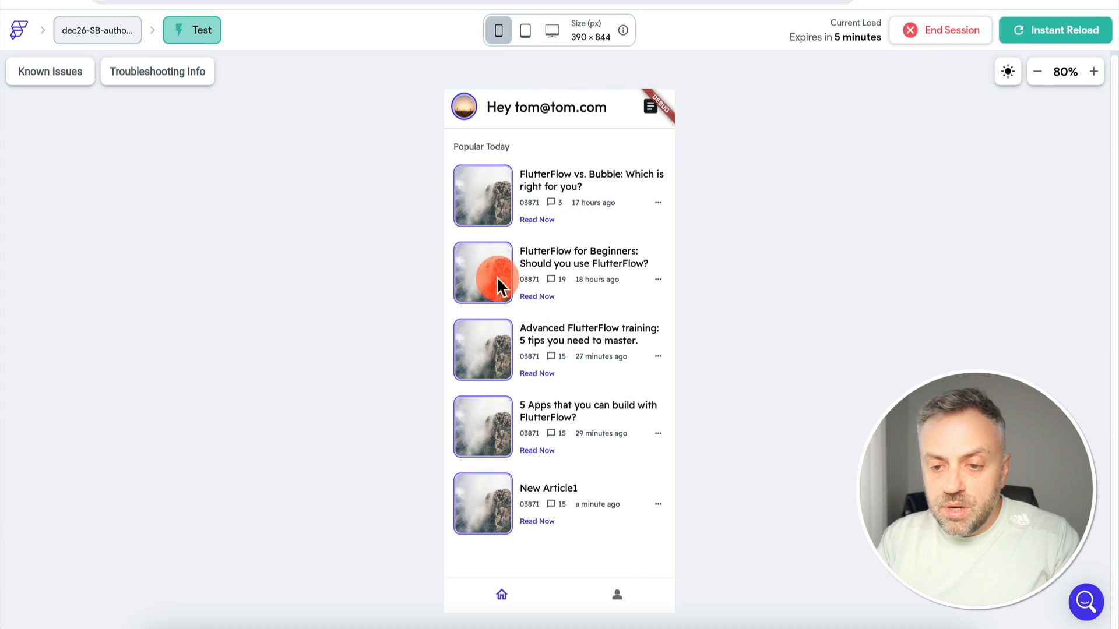
# Post an article titled 'New title for Tom' with body 'New body for Tom'
pyautogui.click(649, 110)
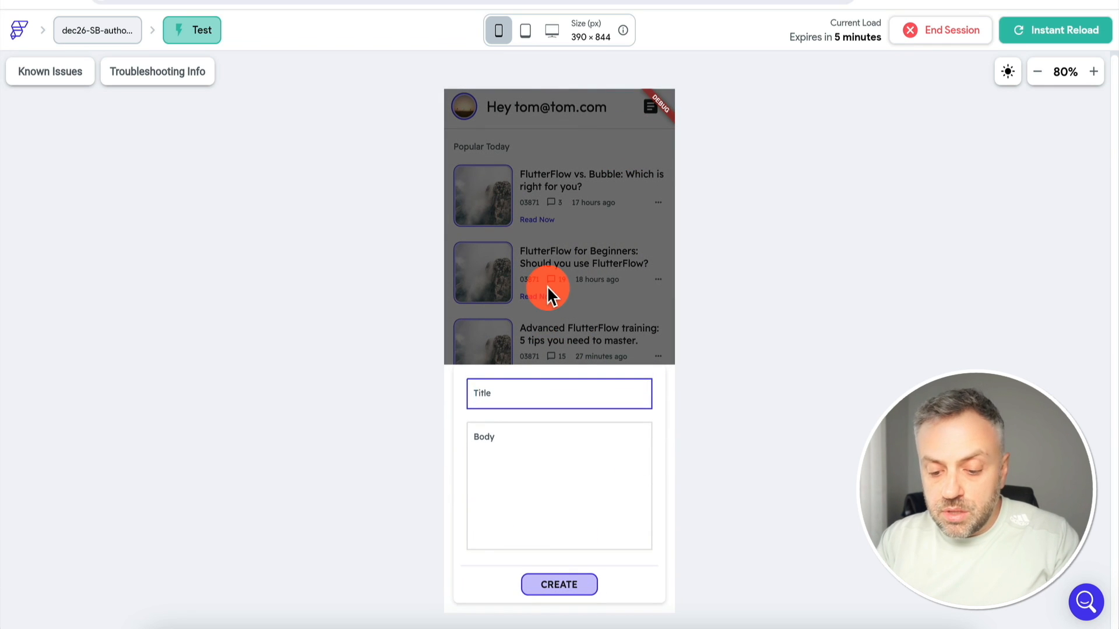
pyautogui.write('New a')
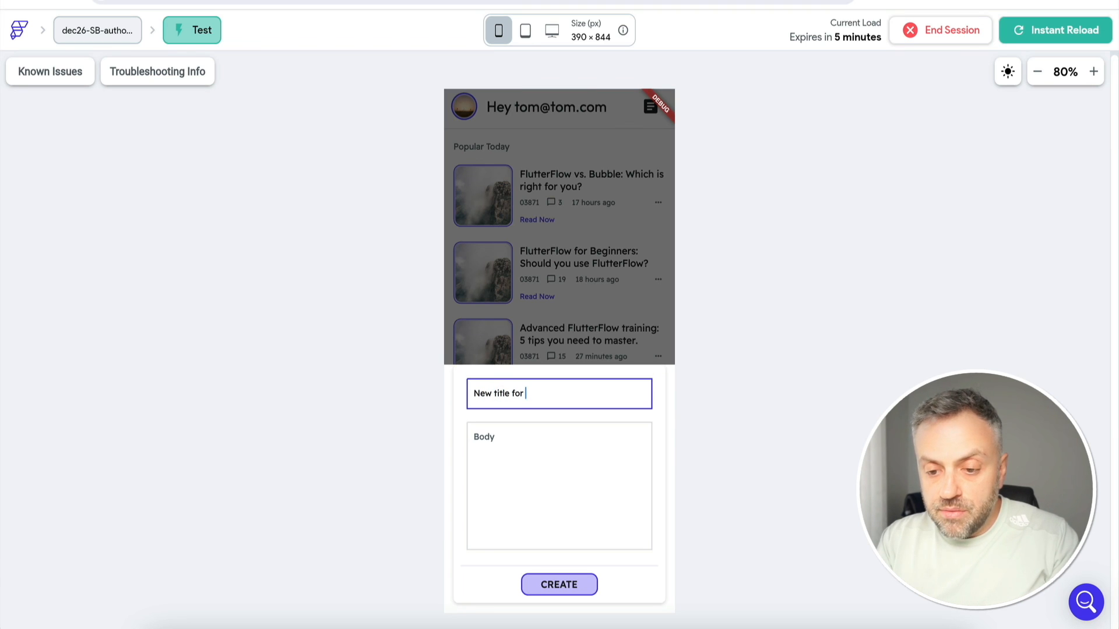
pyautogui.write('itle for Tom')
pyautogui.press('Tab')
pyautogui.write('New')
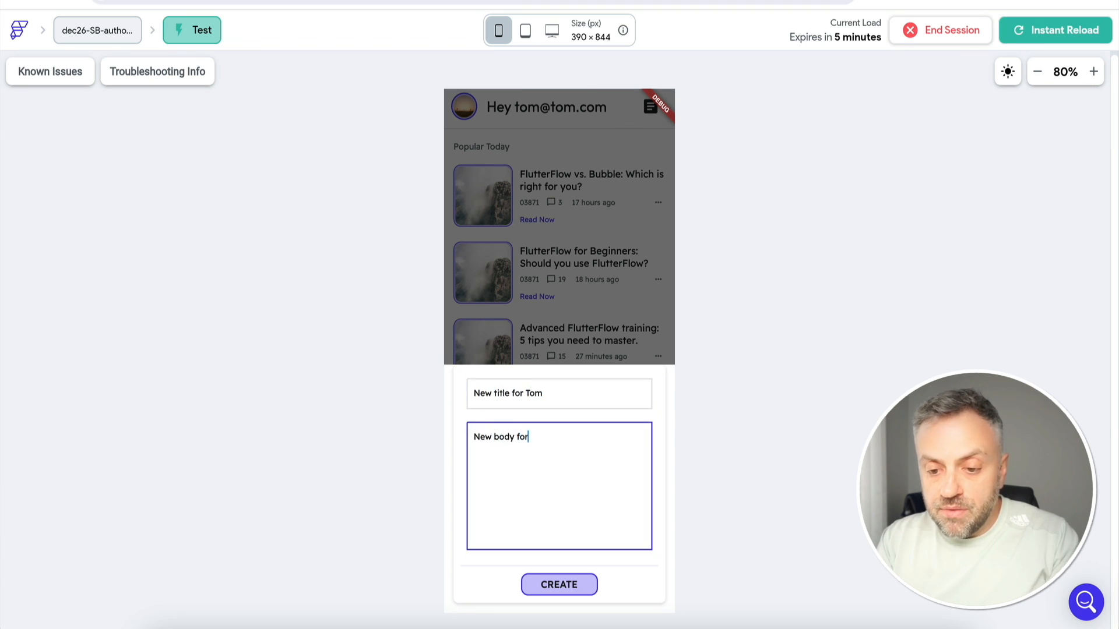
pyautogui.write(' body for Tom')
pyautogui.click(563, 587)
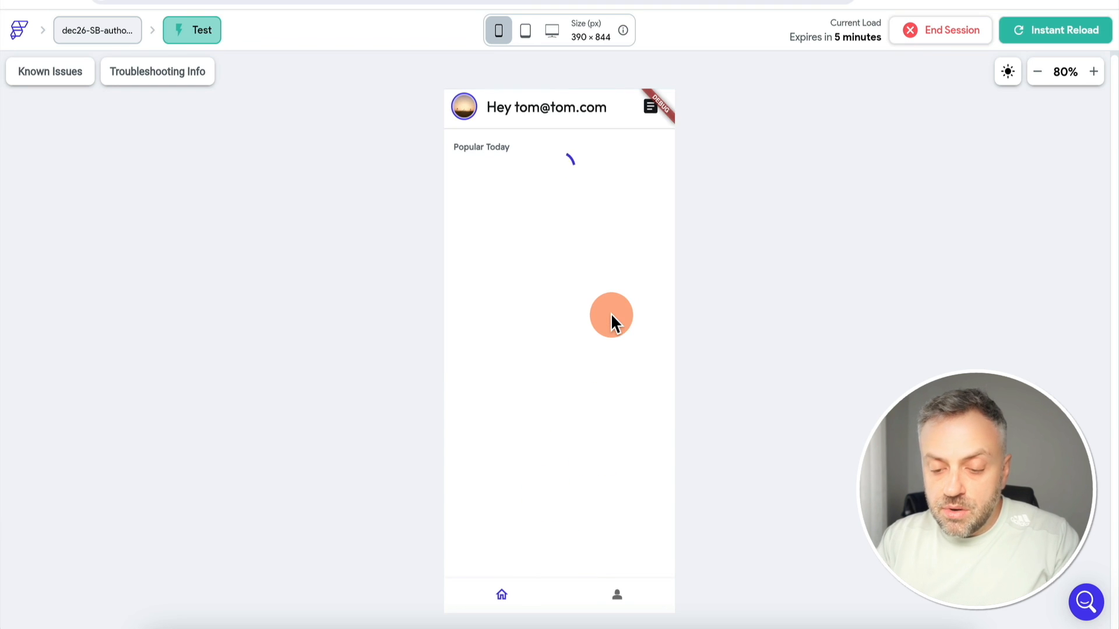
pyautogui.scroll(-2, 547, 501)
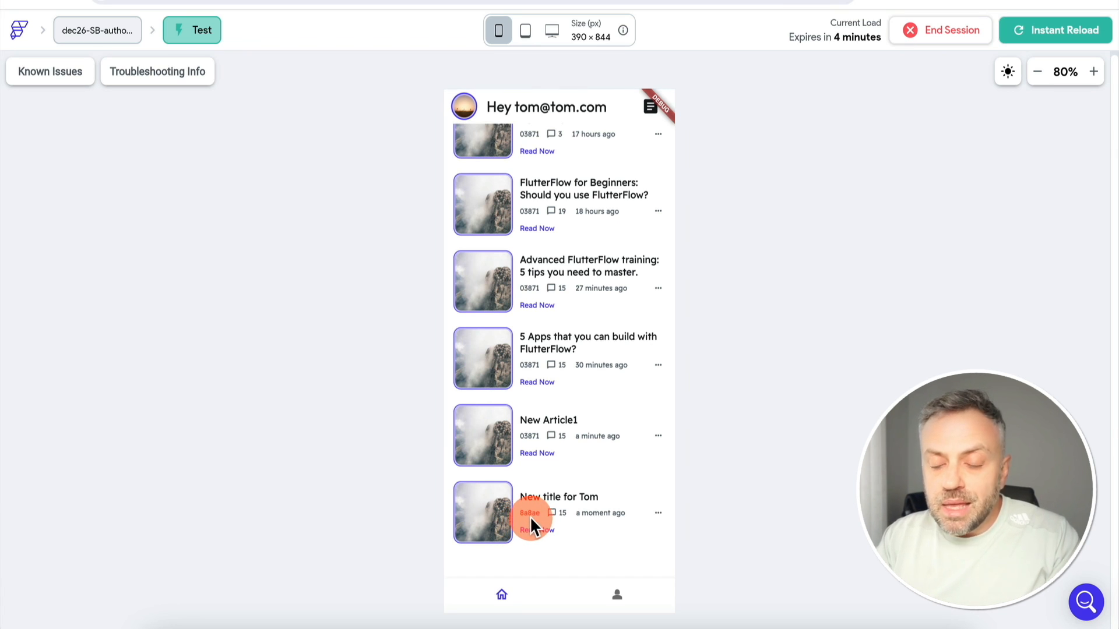
# In the Table Editor, switch the schema from public to auth and open the users table
pyautogui.click(863, 1)
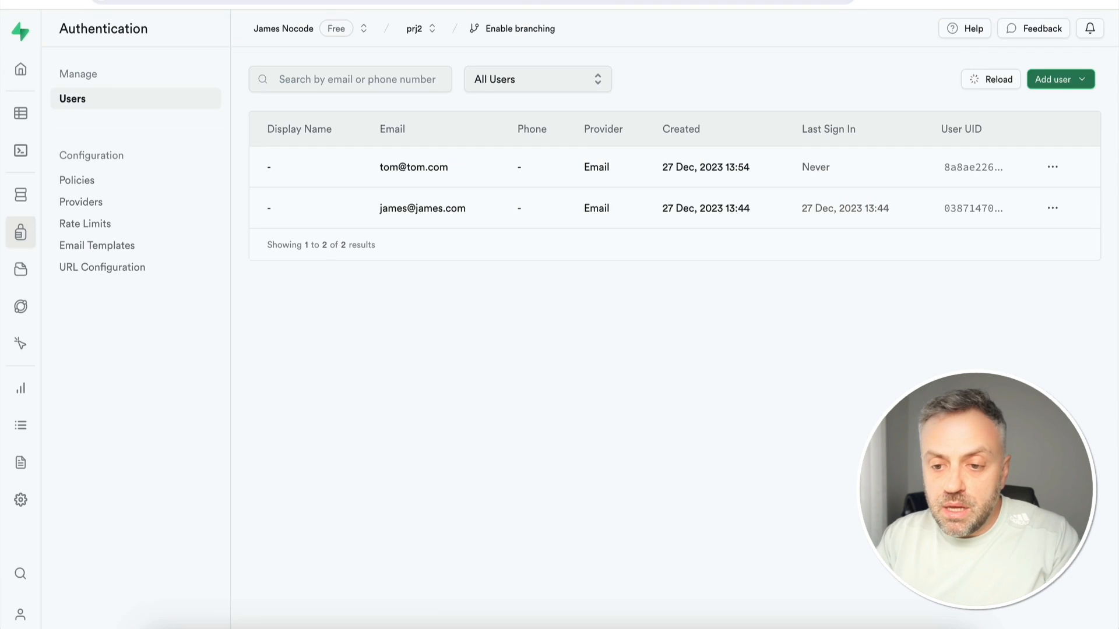
pyautogui.click(22, 117)
pyautogui.click(135, 78)
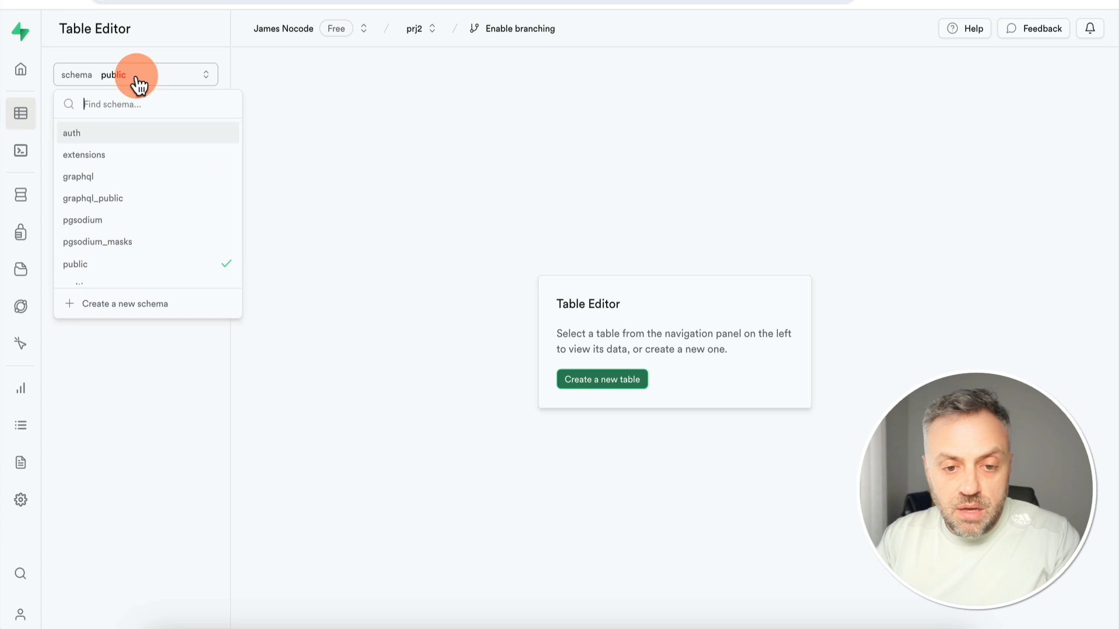
pyautogui.click(114, 138)
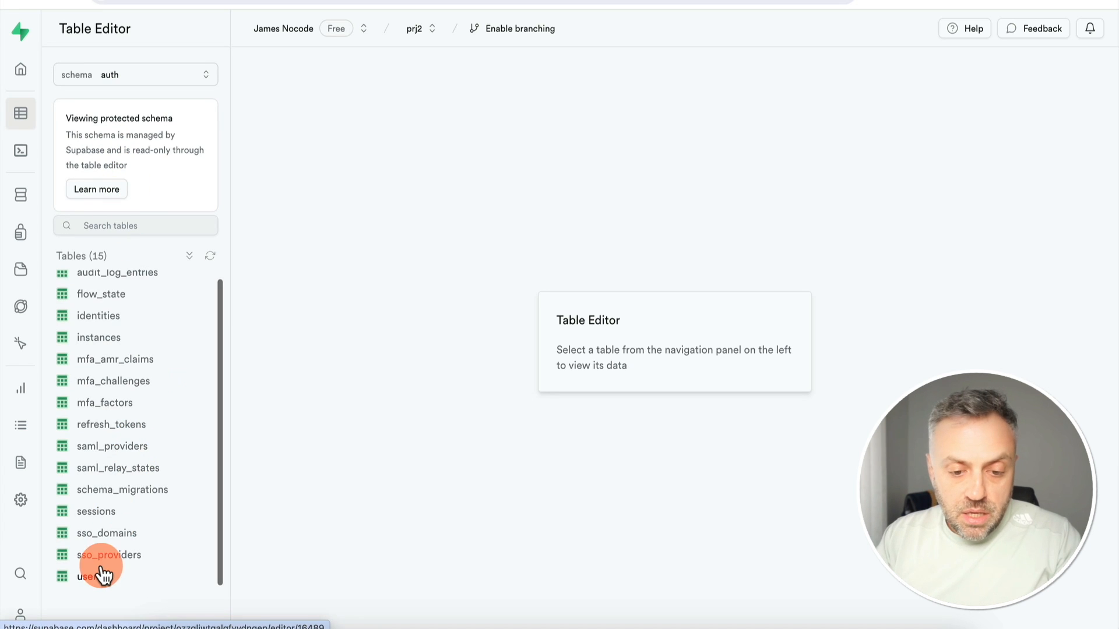
pyautogui.click(103, 574)
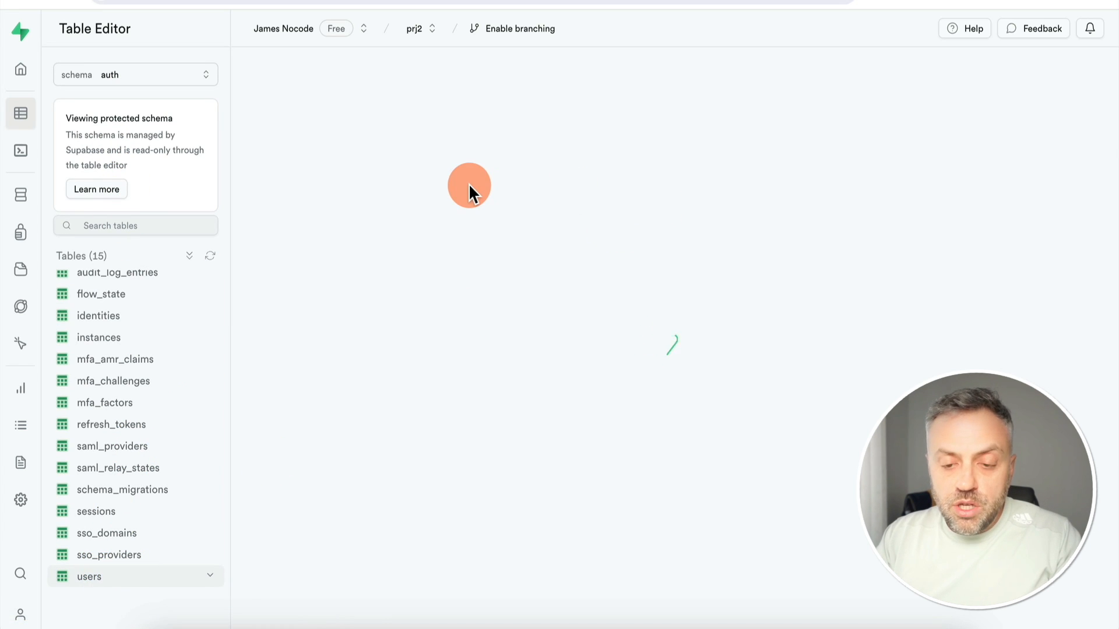
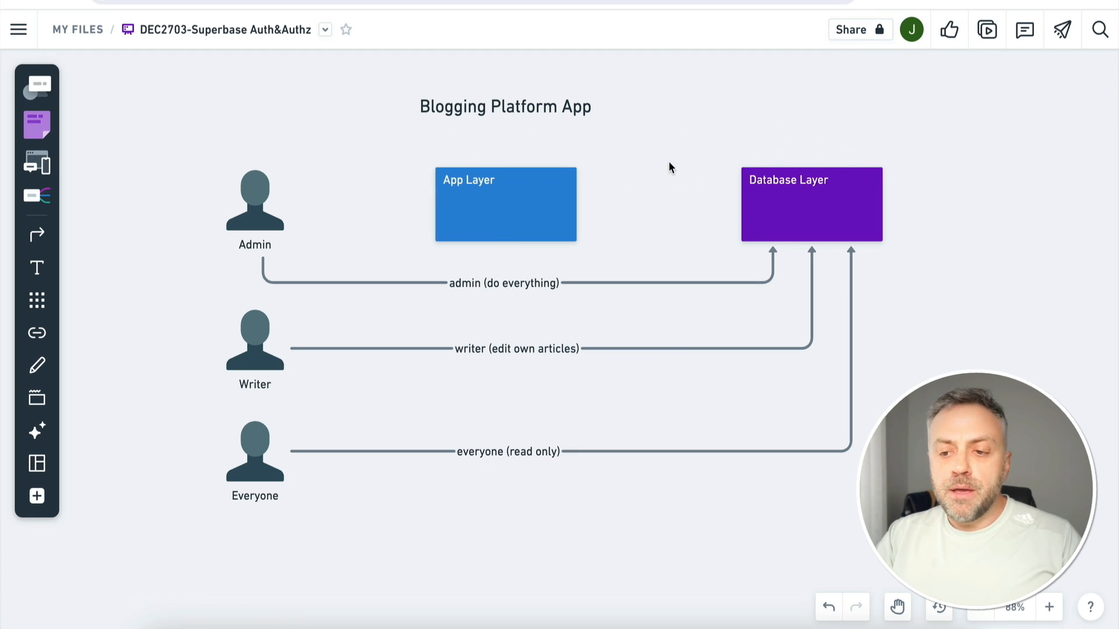
# Move the Whimsical board to the User → Roles → Action flow, with arrows linking the three cards
pyautogui.click(744, 193)
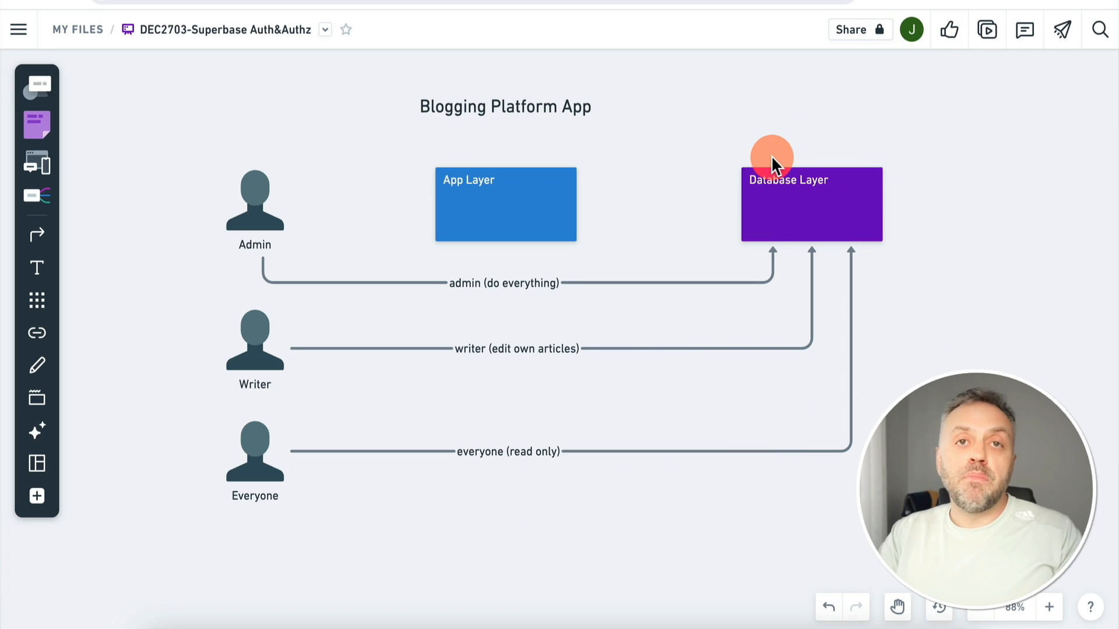
pyautogui.moveTo(514, 200)
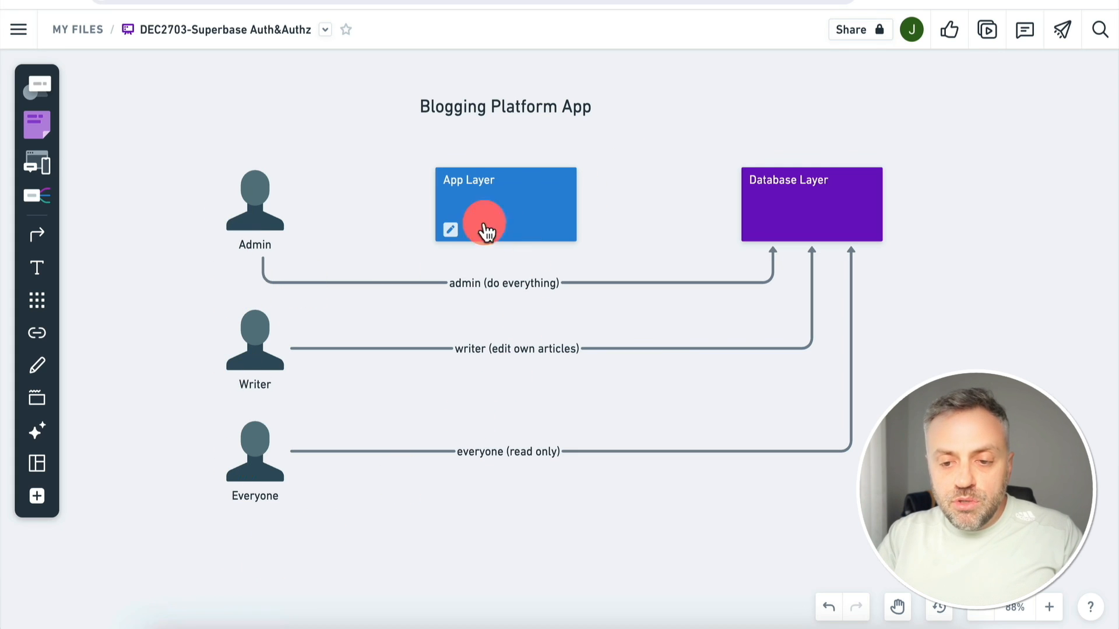
pyautogui.moveTo(473, 236)
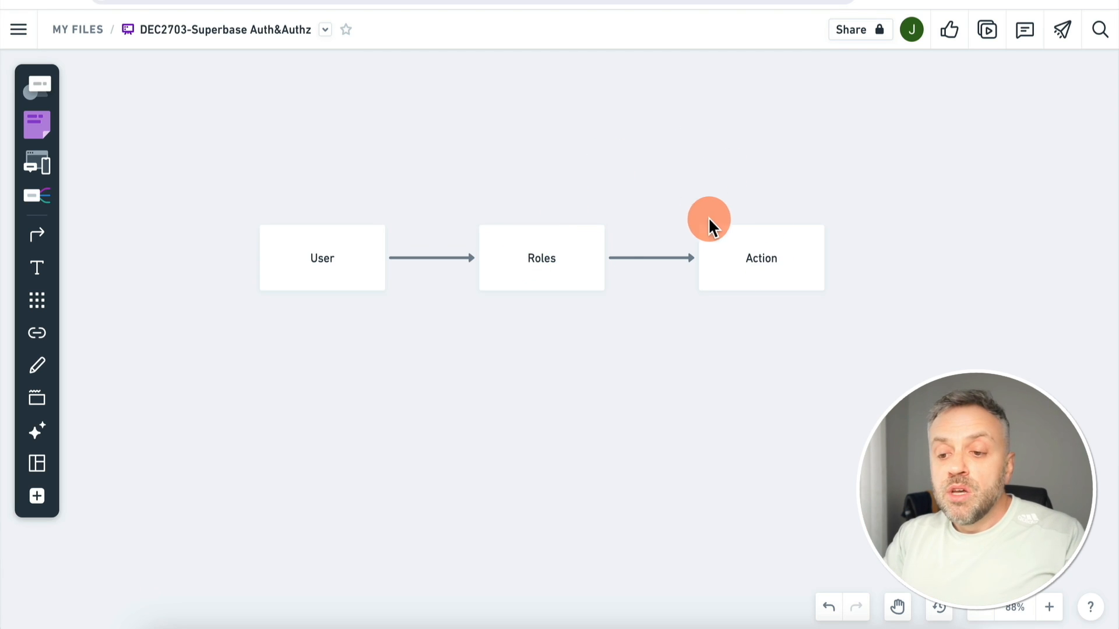
# Label the Roles→Action arrow 'permission', then draw arrows User→Admin Role and User 1→Writer Role
pyautogui.doubleClick(647, 254)
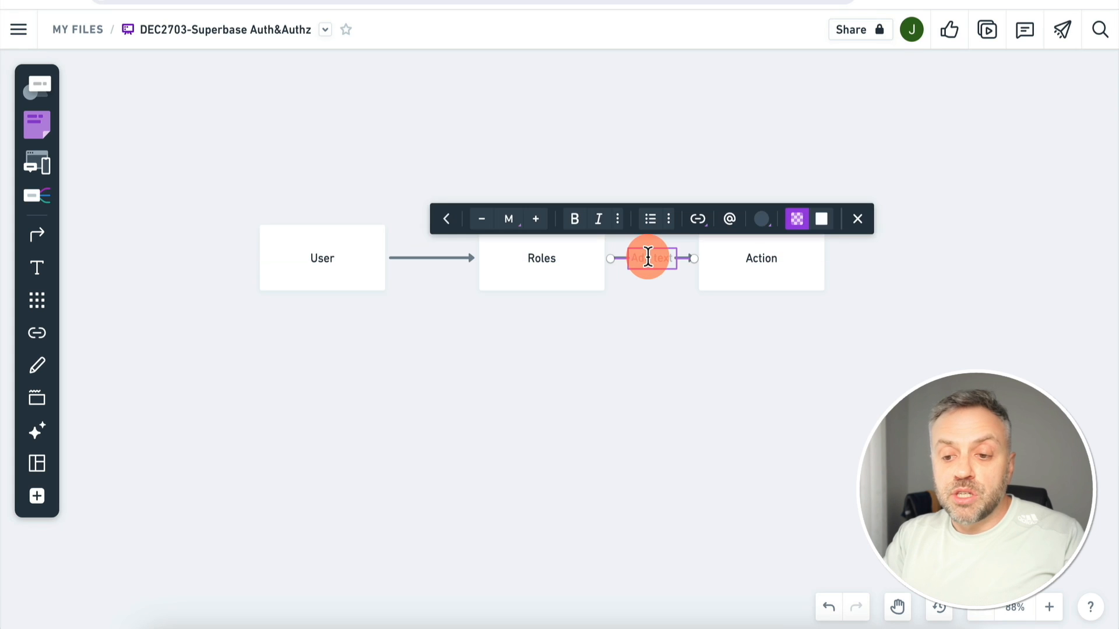
pyautogui.write('permission')
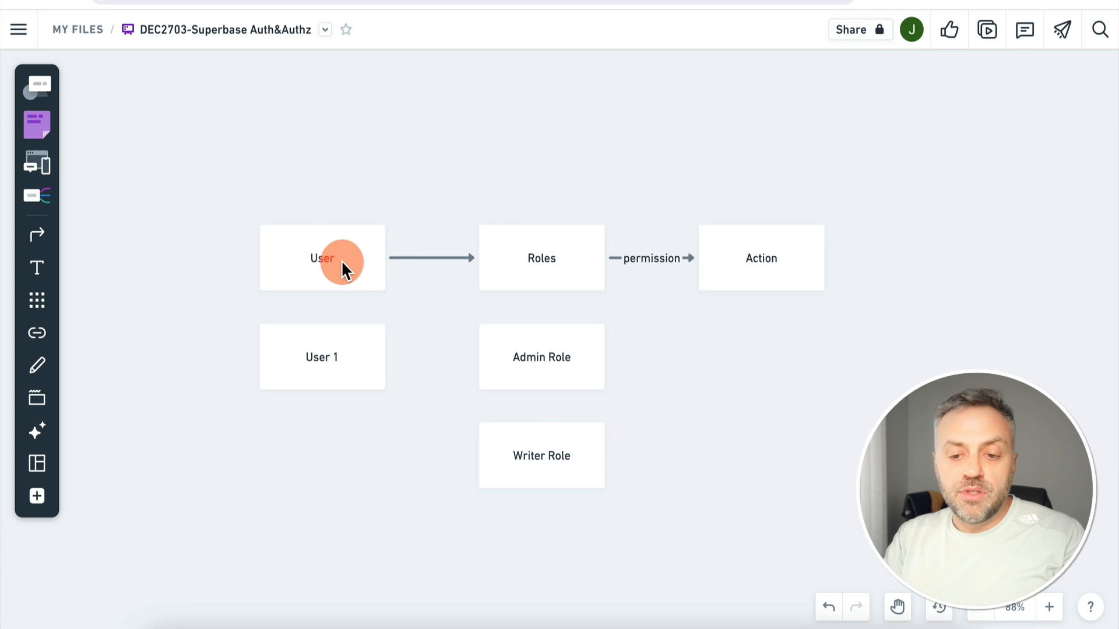
pyautogui.press('x')
pyautogui.moveTo(368, 273); pyautogui.dragTo(474, 353)
pyautogui.click(424, 449)
pyautogui.press('x')
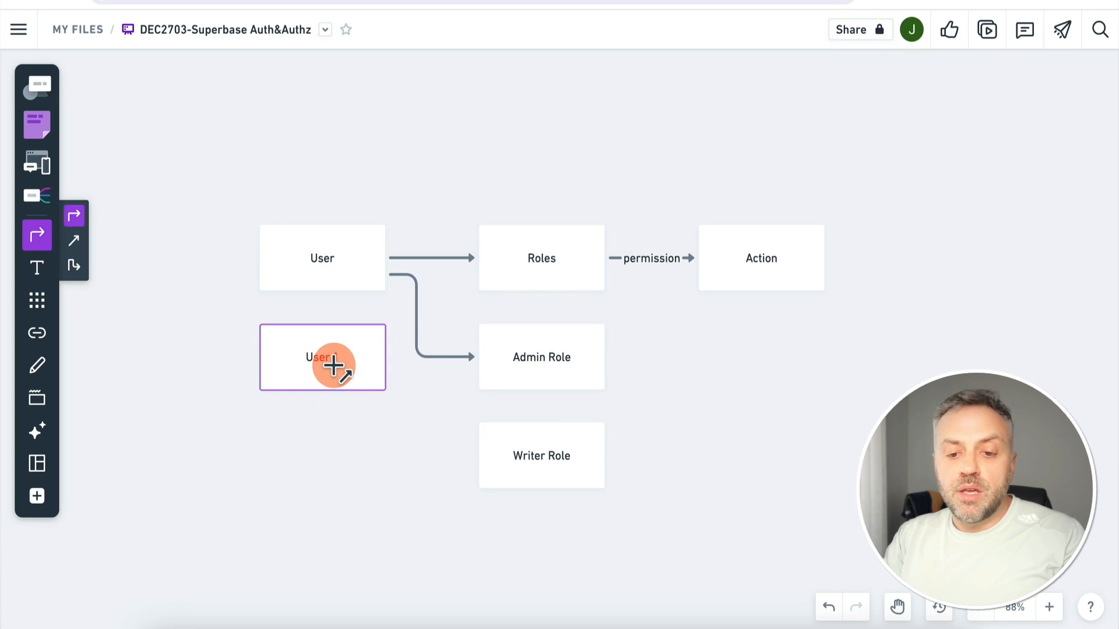
pyautogui.moveTo(334, 360); pyautogui.dragTo(479, 456)
pyautogui.click(445, 530)
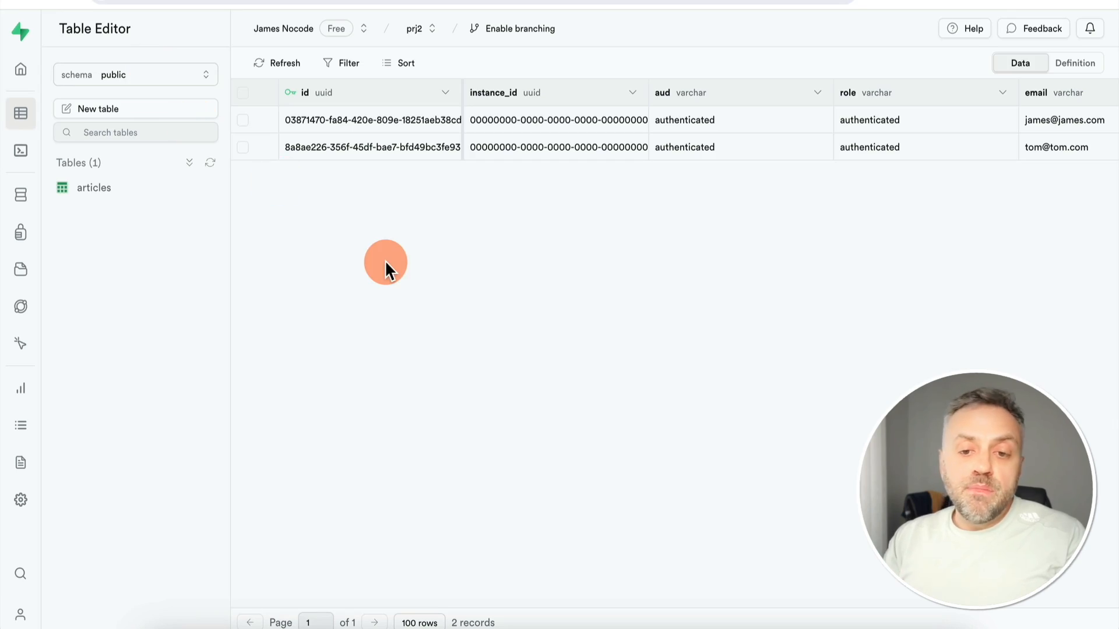
# Create a 'roles' table, adding a text column role_name alongside id and created_at
pyautogui.click(120, 111)
pyautogui.write('roles')
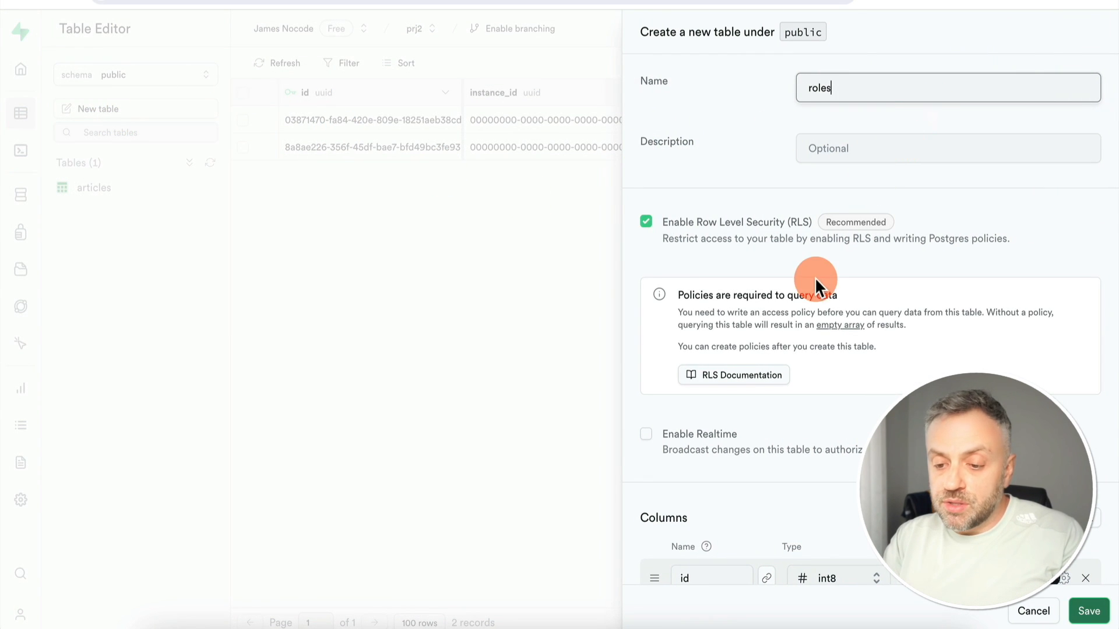
pyautogui.scroll(-2, 815, 277)
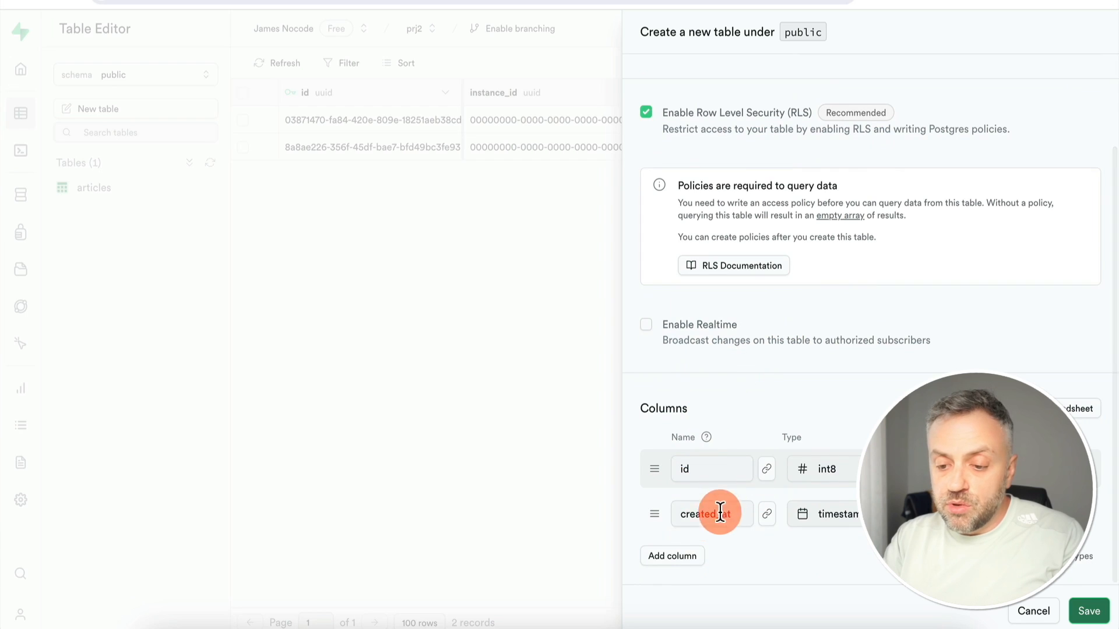
pyautogui.click(681, 560)
pyautogui.moveTo(712, 472); pyautogui.dragTo(672, 468)
pyautogui.click(713, 547)
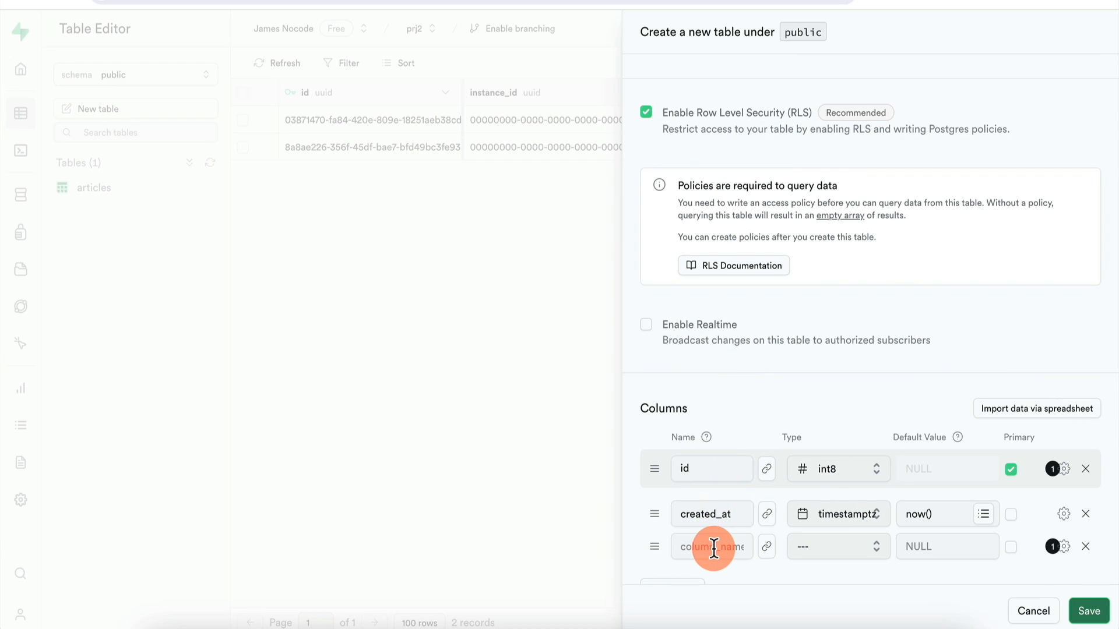
pyautogui.write('role_name')
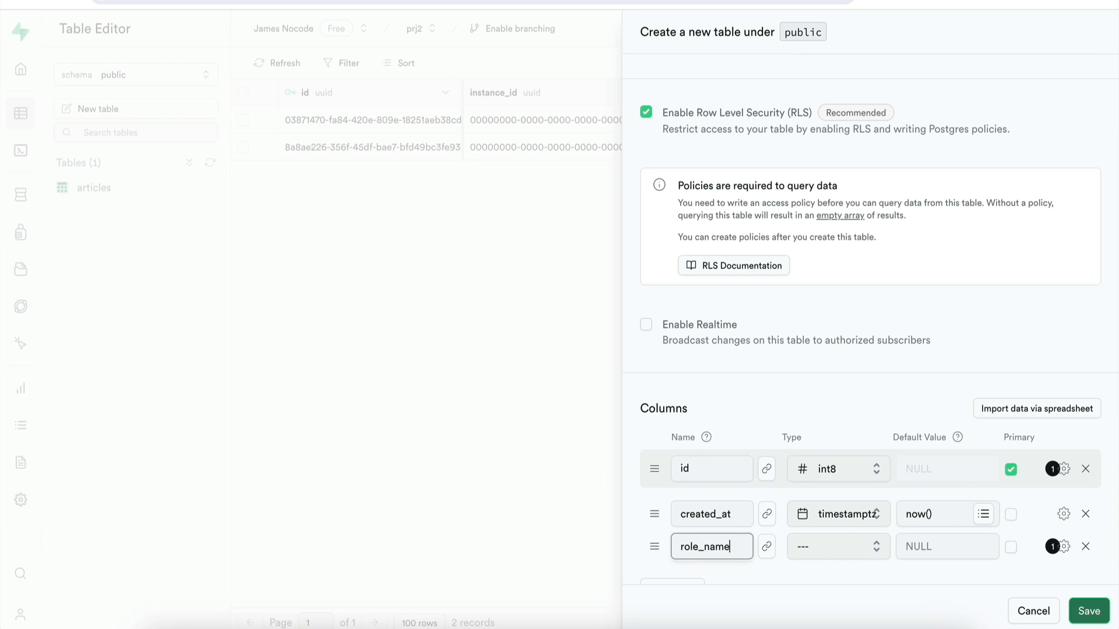
pyautogui.click(851, 551)
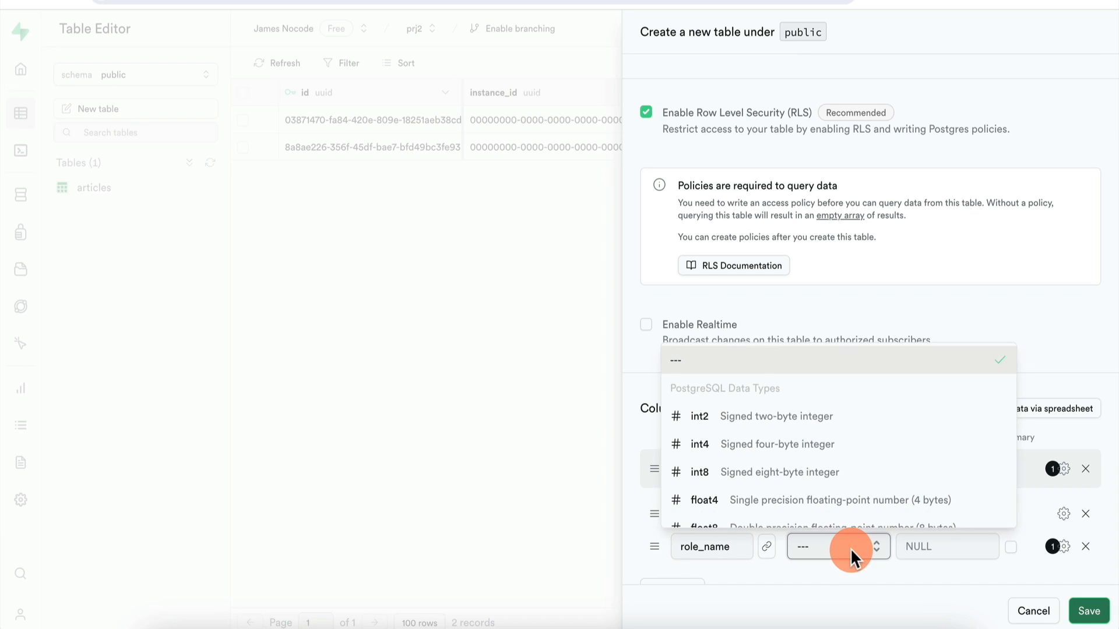
pyautogui.scroll(-1, 810, 449)
pyautogui.scroll(-2, 807, 448)
pyautogui.click(766, 478)
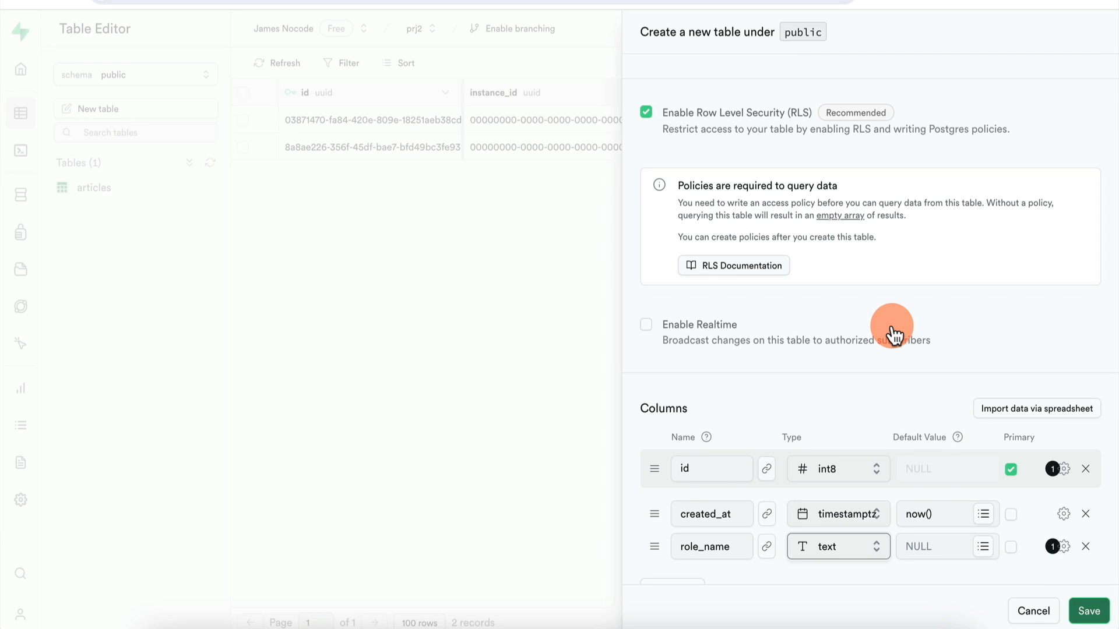
pyautogui.click(1088, 609)
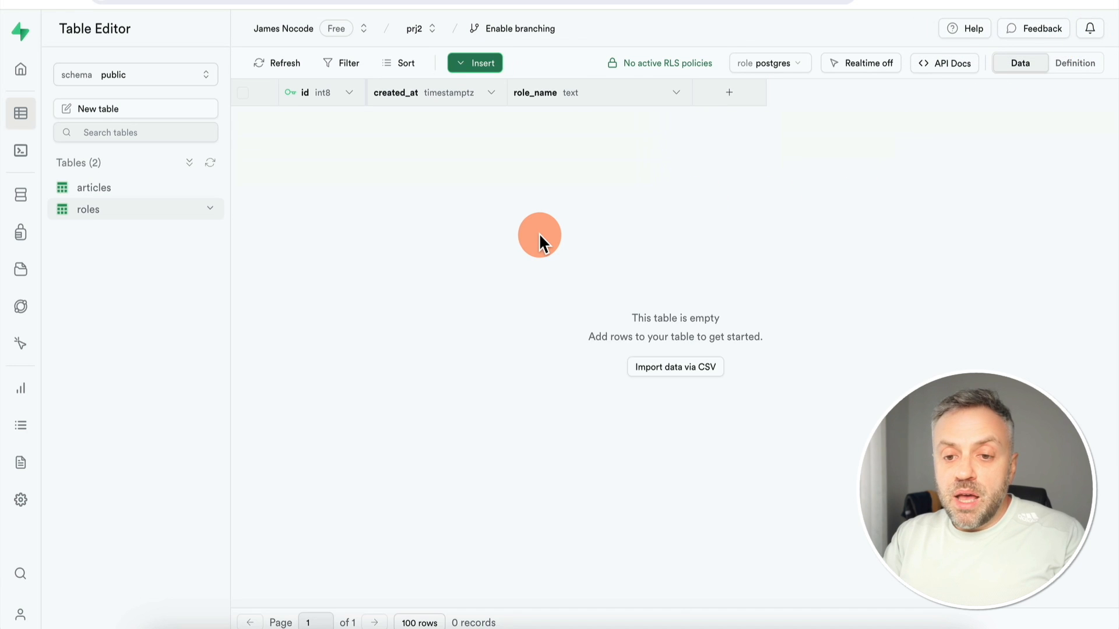
# Insert two roles rows with role_name values Admin and Writer
pyautogui.click(487, 64)
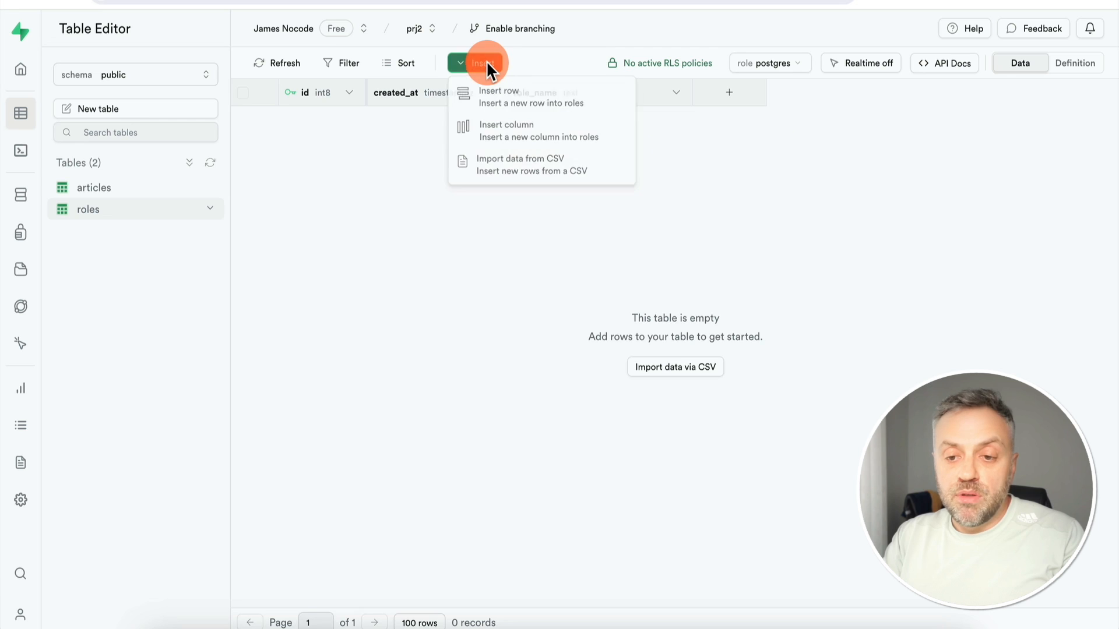
pyautogui.click(527, 105)
pyautogui.click(862, 367)
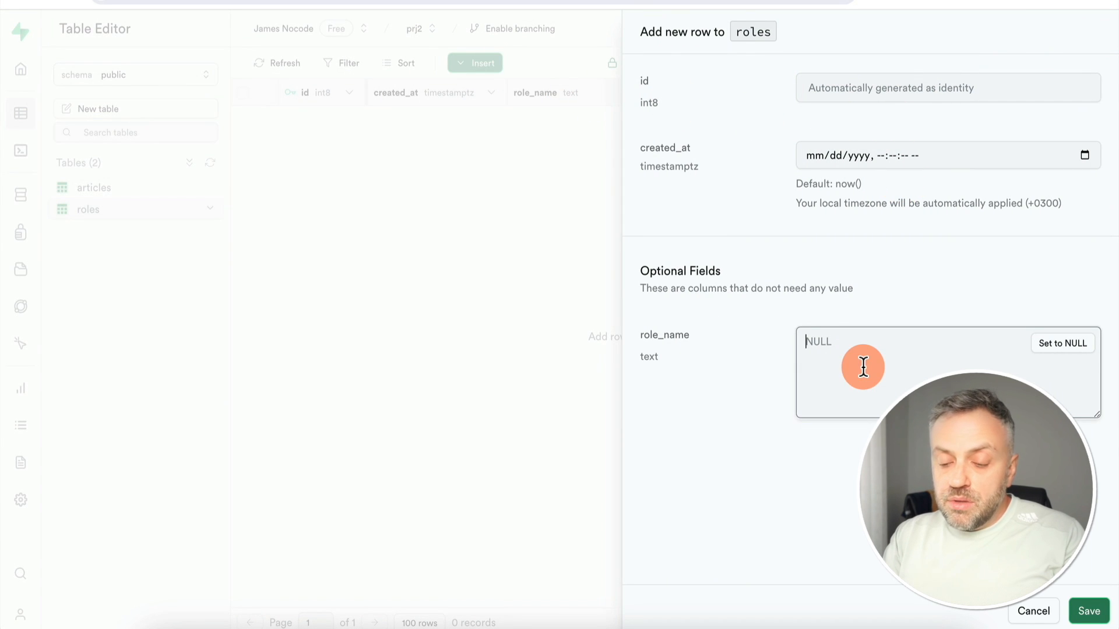
pyautogui.write('Admin')
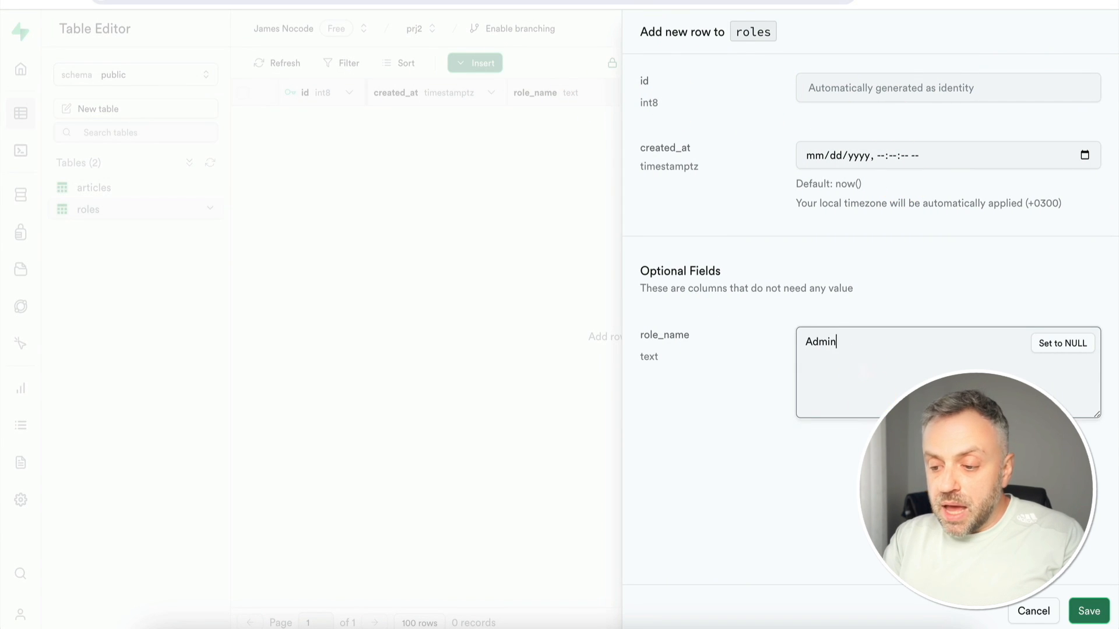
pyautogui.click(1087, 610)
pyautogui.click(487, 64)
pyautogui.click(518, 96)
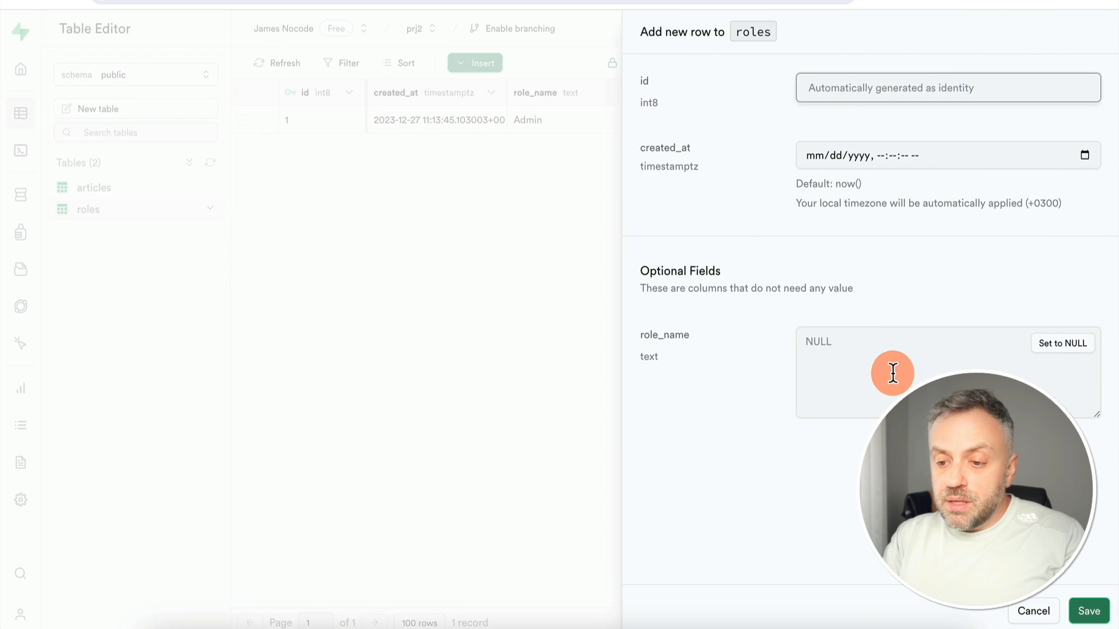
pyautogui.click(884, 368)
pyautogui.write('Writer')
pyautogui.press('Return')
pyautogui.click(582, 153)
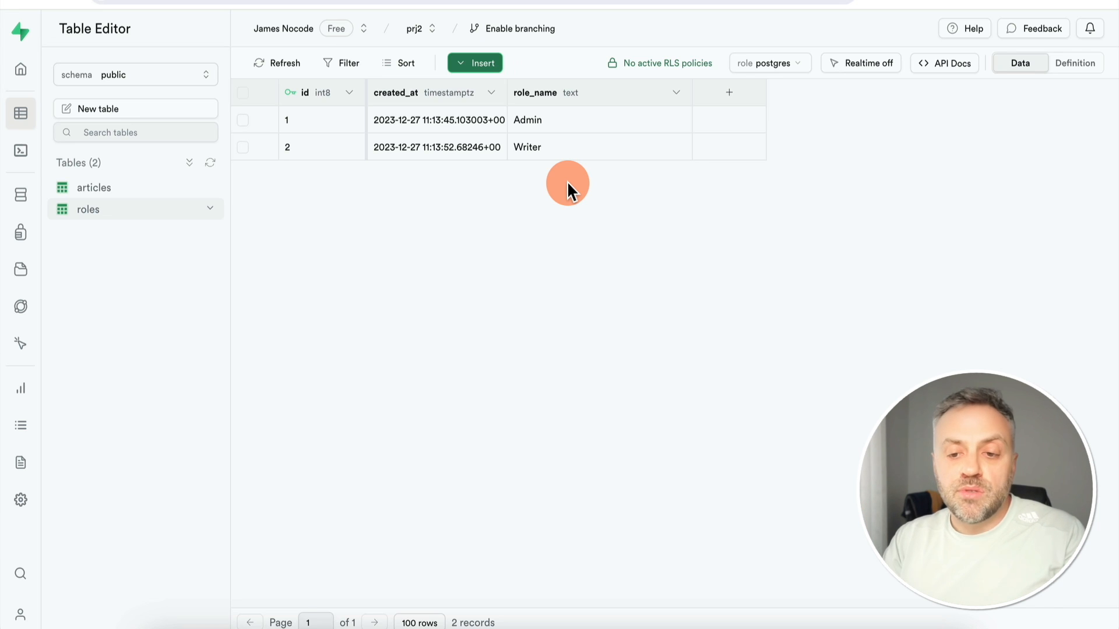
# Start a new table named user_roles and add two columns, user_id and role_id
pyautogui.click(109, 111)
pyautogui.write('user_roles')
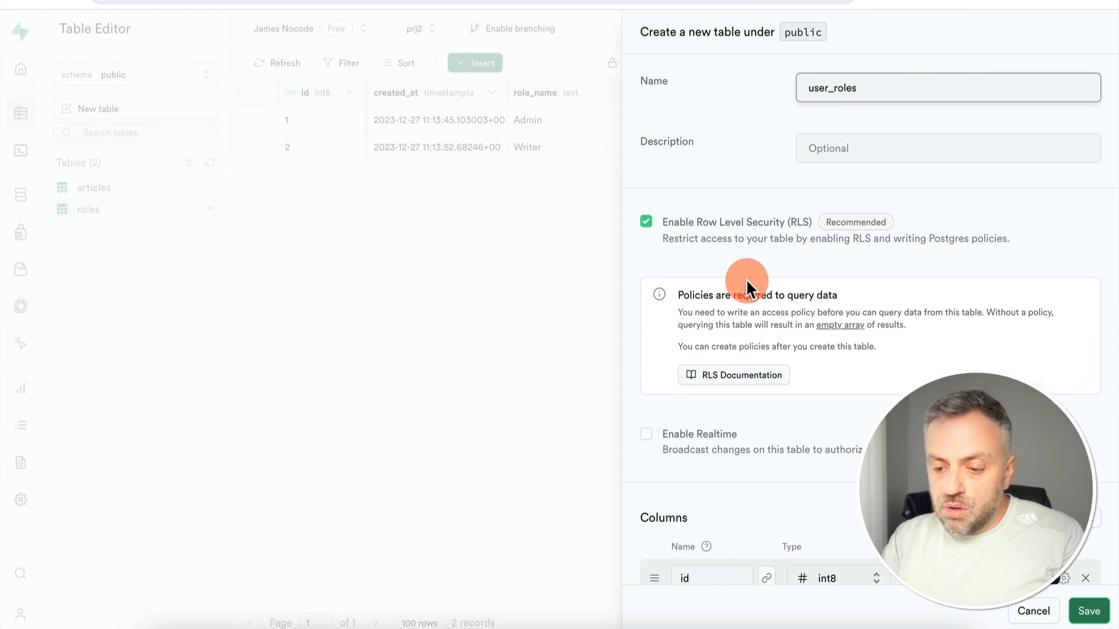
pyautogui.scroll(-2, 757, 303)
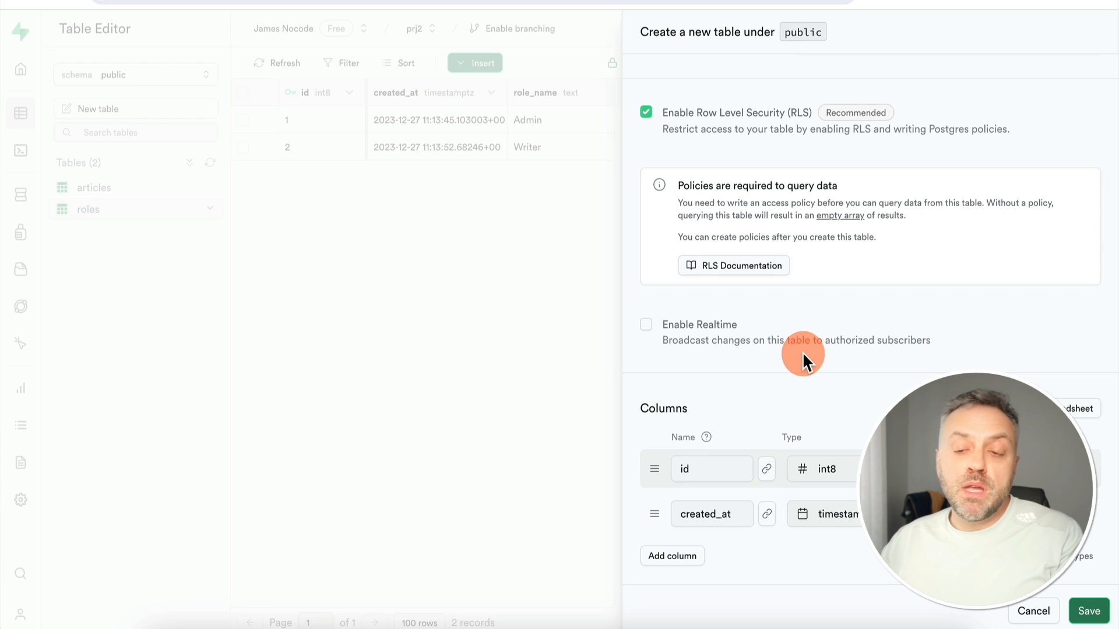
pyautogui.click(681, 558)
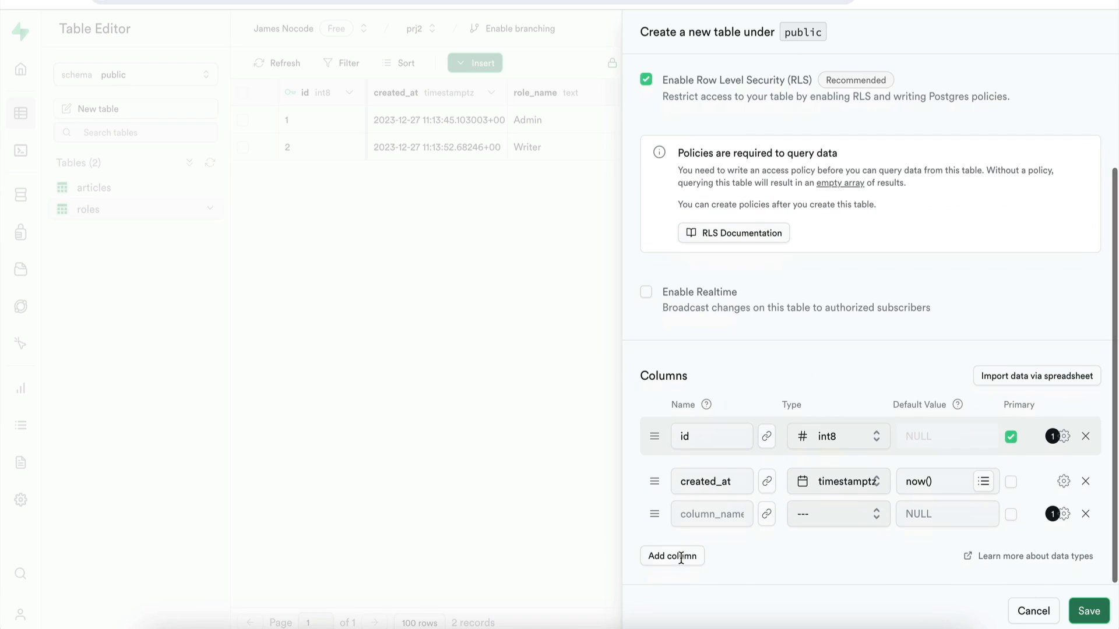
pyautogui.click(674, 556)
pyautogui.click(707, 515)
pyautogui.write('user_id')
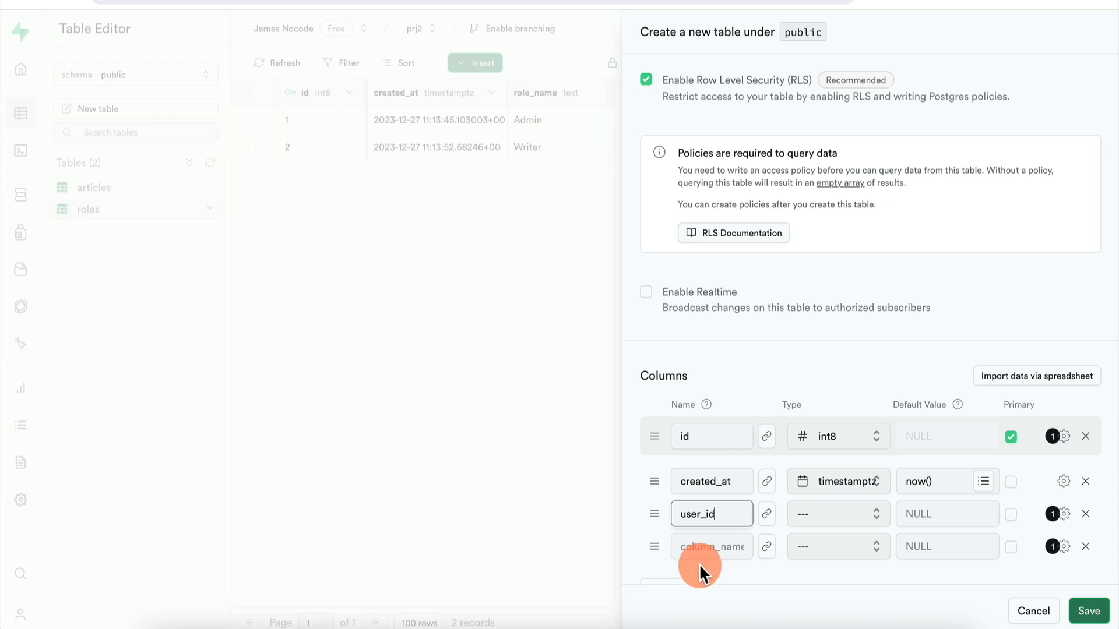
pyautogui.click(712, 550)
pyautogui.write('role_id')
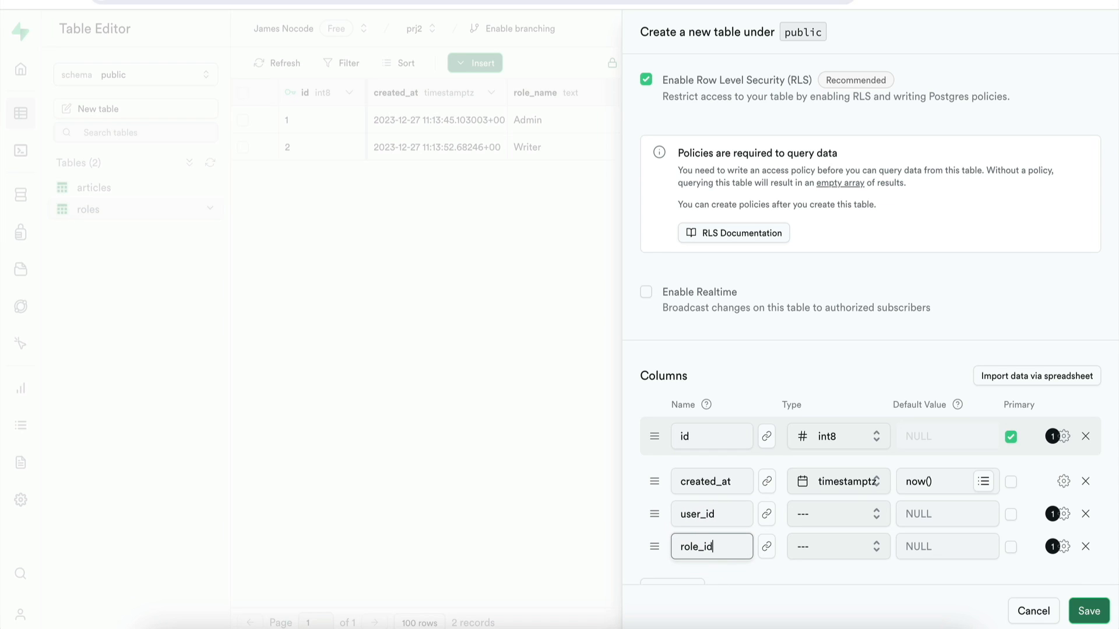
# Link user_id as a foreign key to the auth schema's users table
pyautogui.click(767, 515)
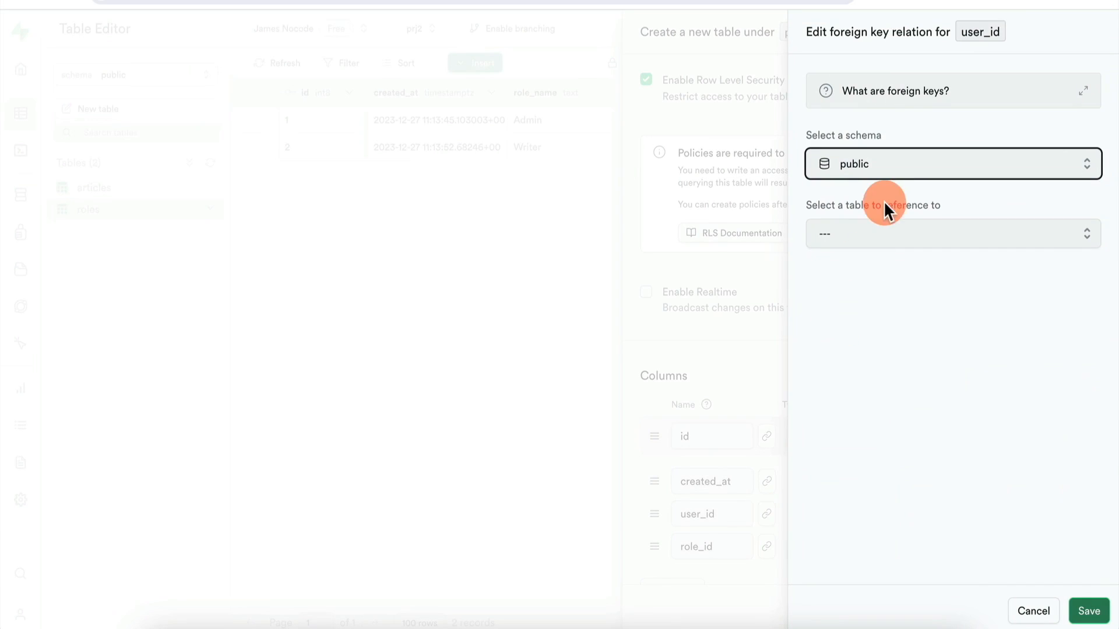
pyautogui.click(887, 163)
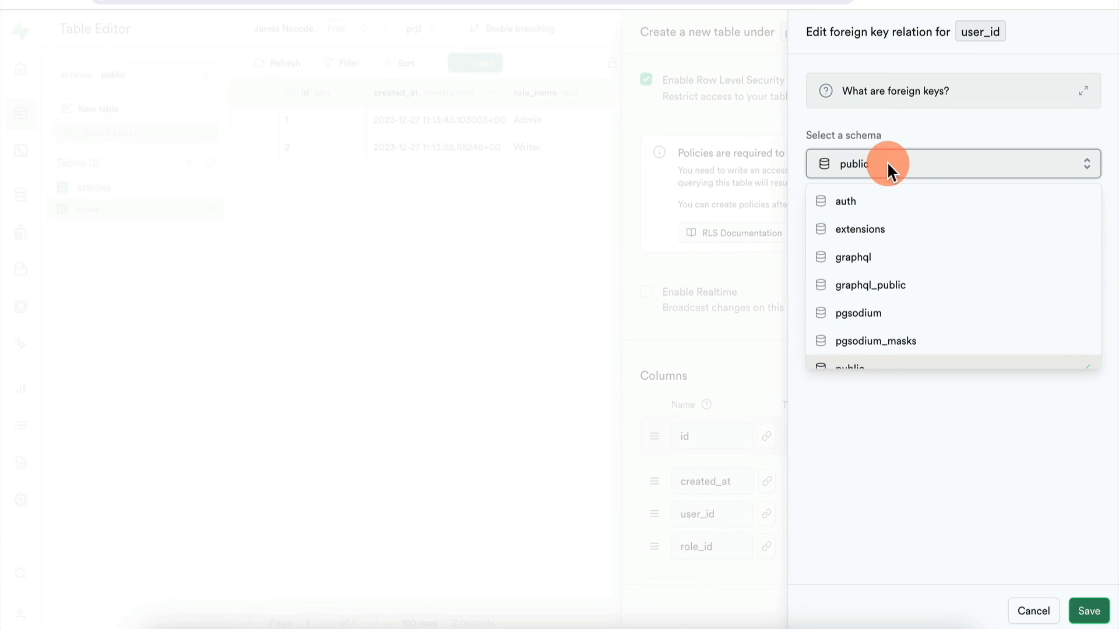
pyautogui.click(884, 202)
pyautogui.click(897, 236)
pyautogui.scroll(-5, 874, 392)
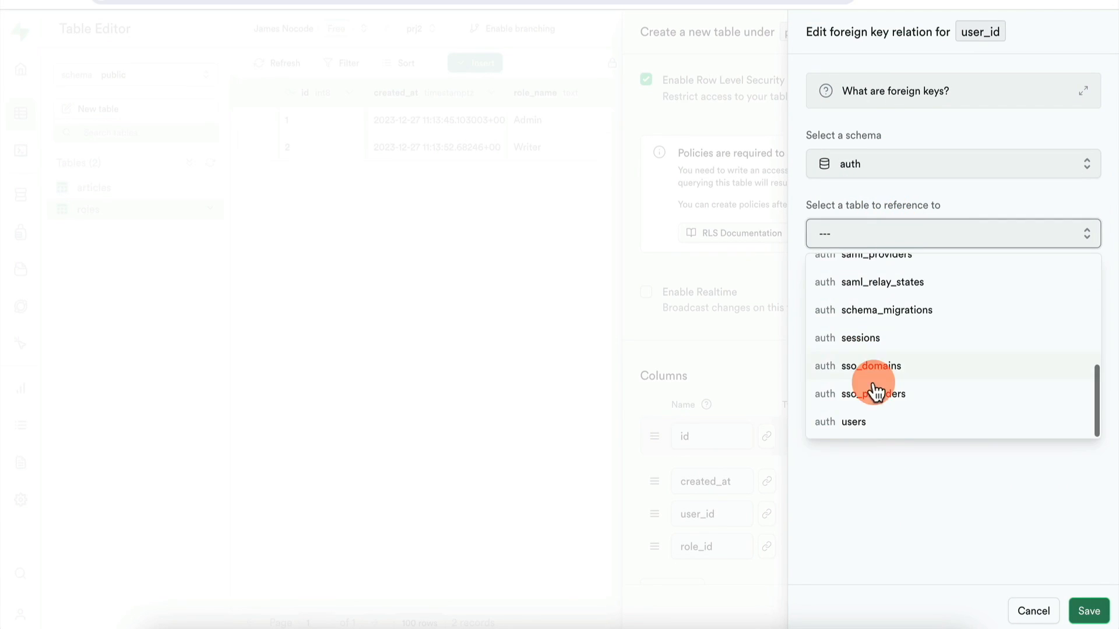
pyautogui.click(879, 424)
pyautogui.click(1084, 609)
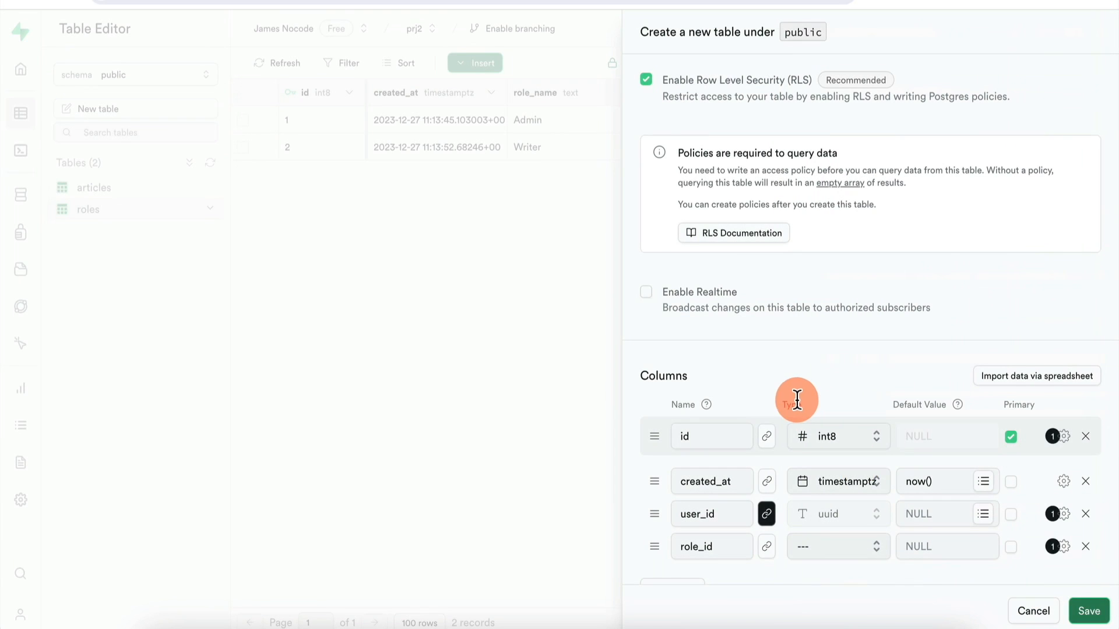
# Link role_id to the public roles table's id column and save the user_roles table
pyautogui.click(767, 548)
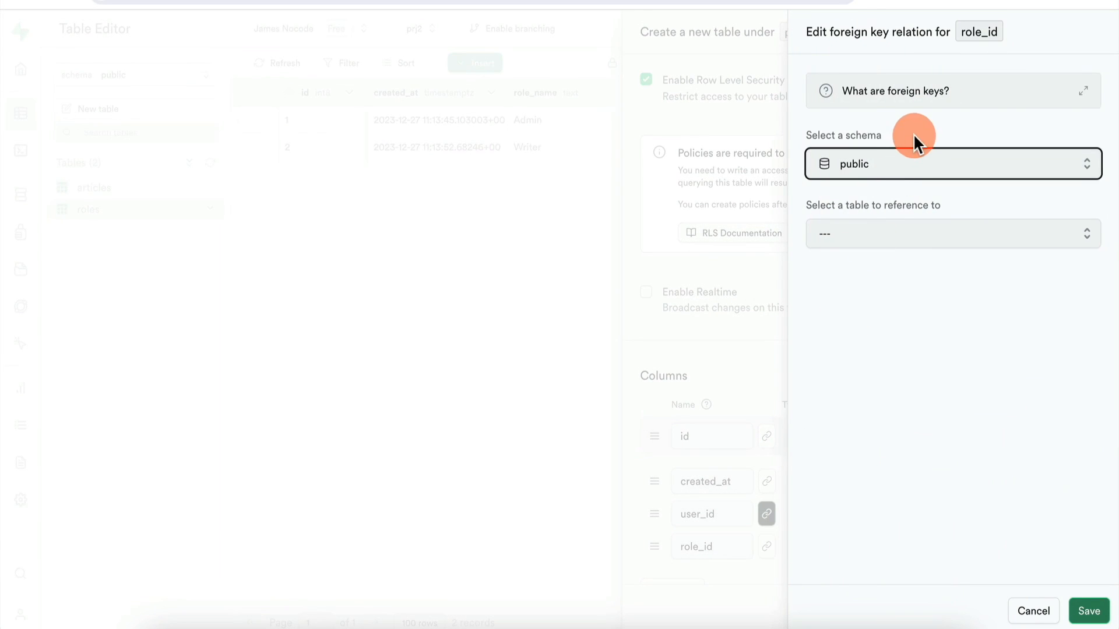
pyautogui.click(901, 166)
pyautogui.click(900, 166)
pyautogui.click(886, 234)
pyautogui.click(867, 327)
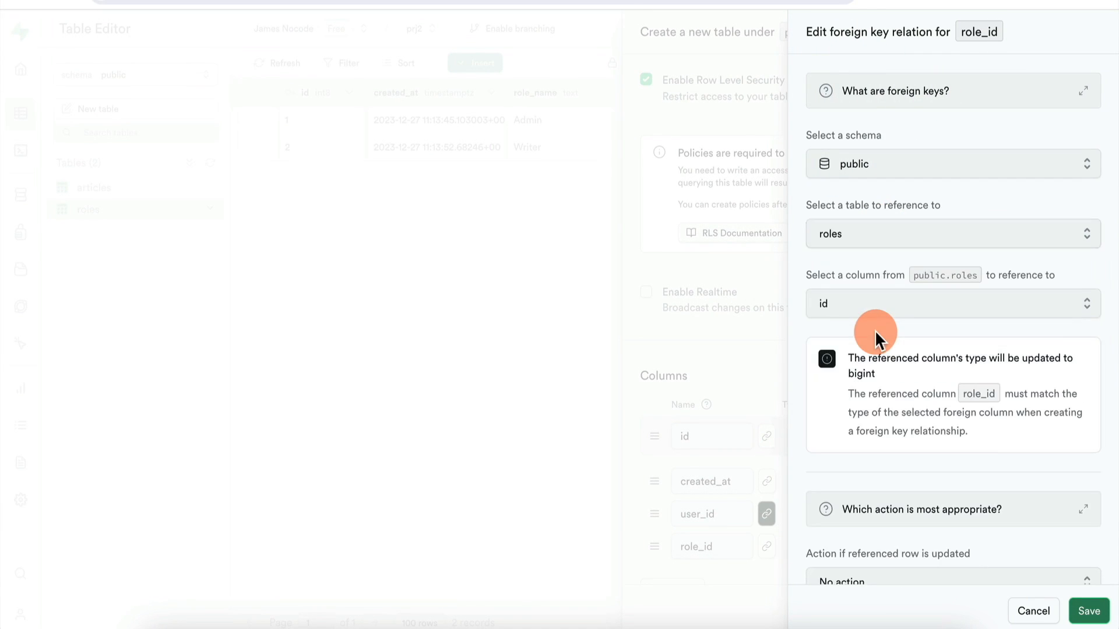
pyautogui.click(1089, 611)
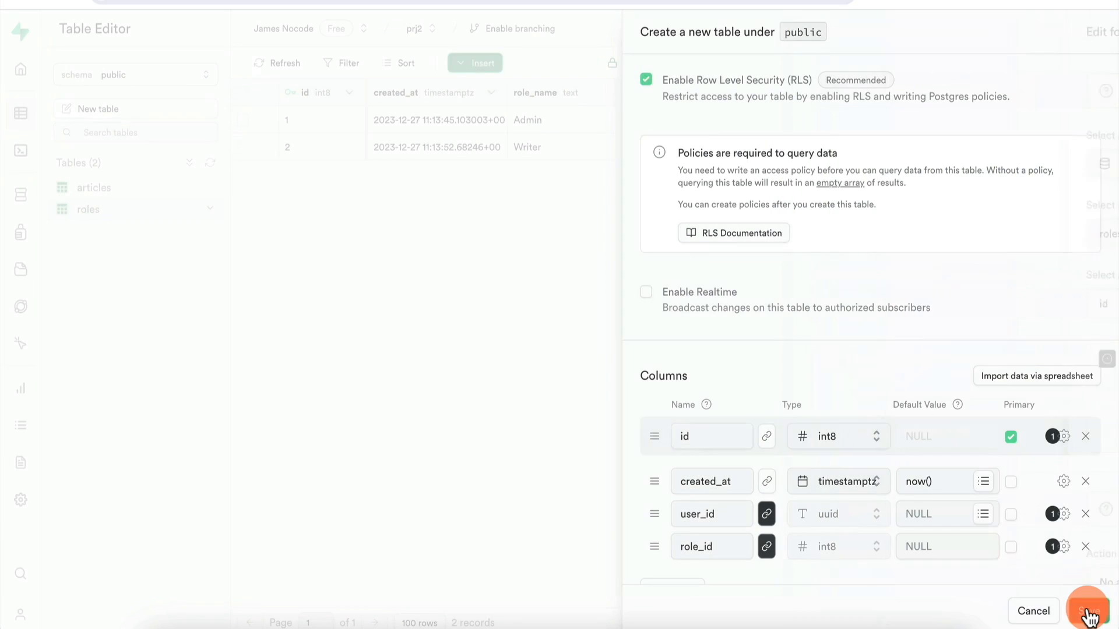
pyautogui.click(1089, 617)
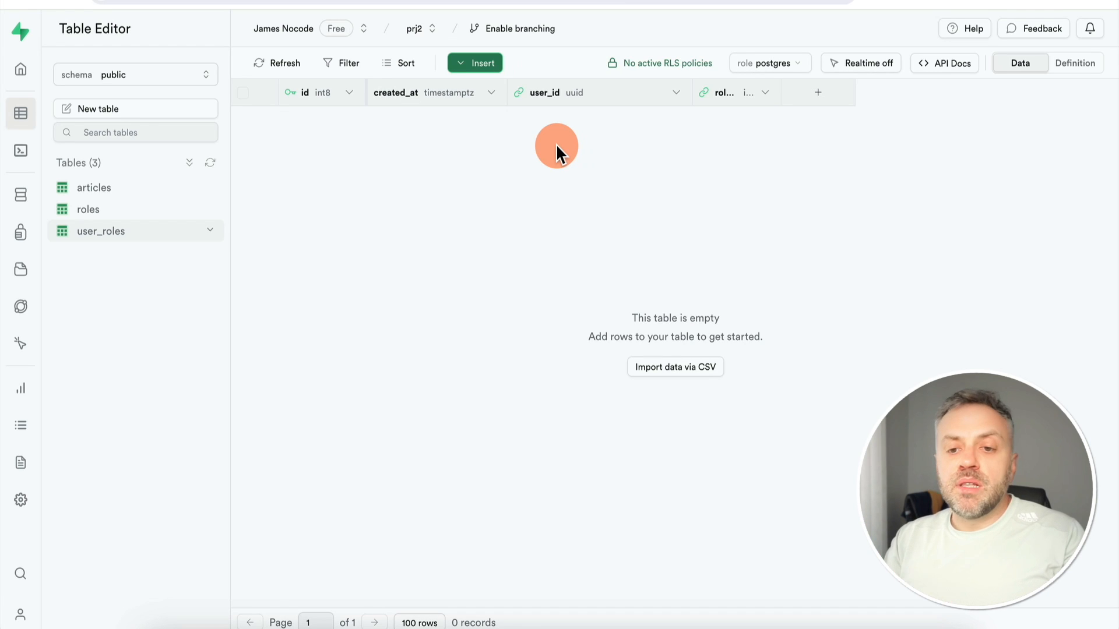
pyautogui.click(537, 194)
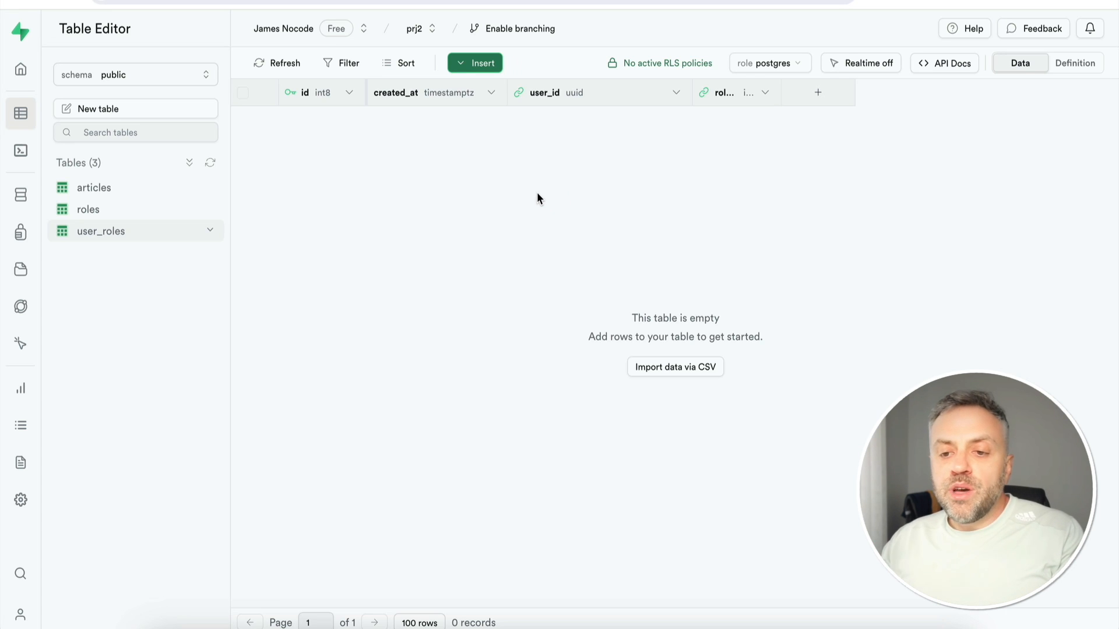
# Insert a user_roles row giving the first user role 1 (Admin)
pyautogui.click(779, 93)
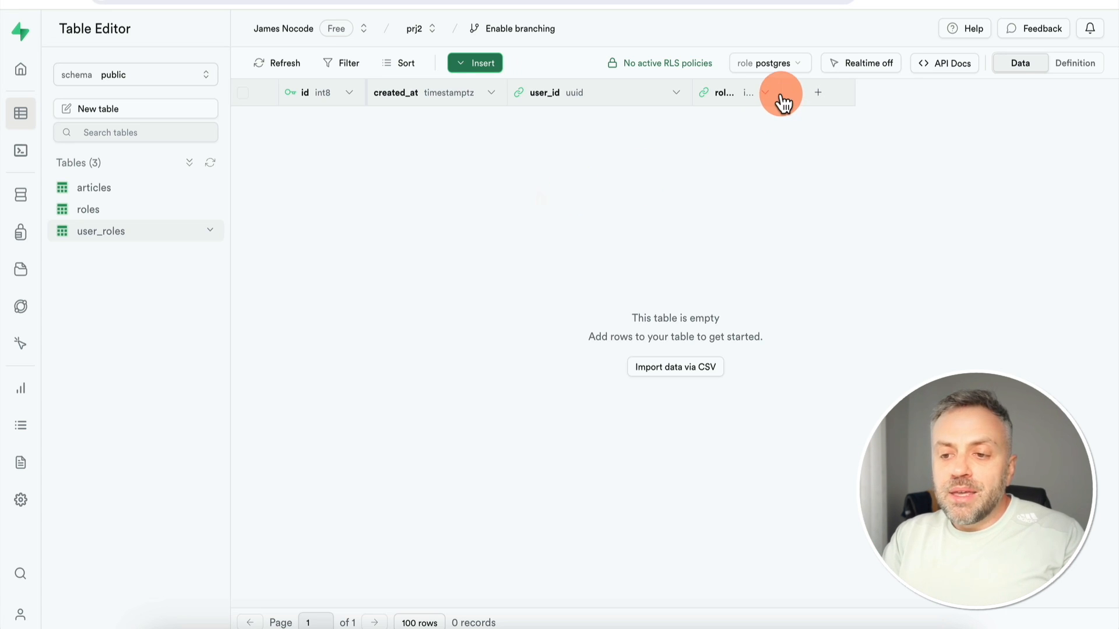
pyautogui.click(482, 64)
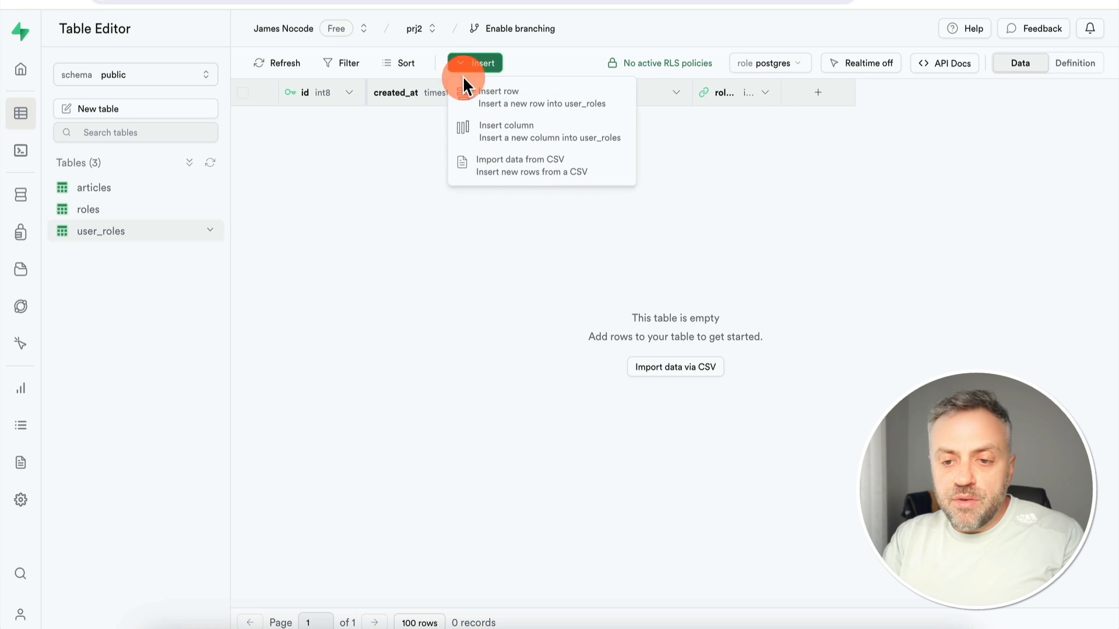
pyautogui.click(504, 105)
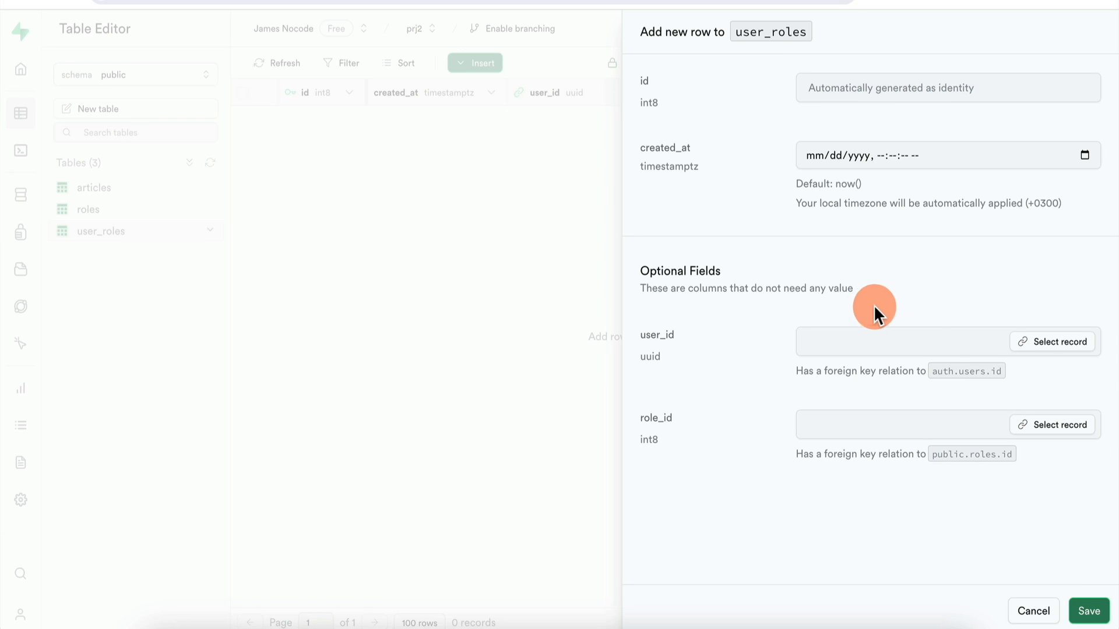
pyautogui.click(1057, 340)
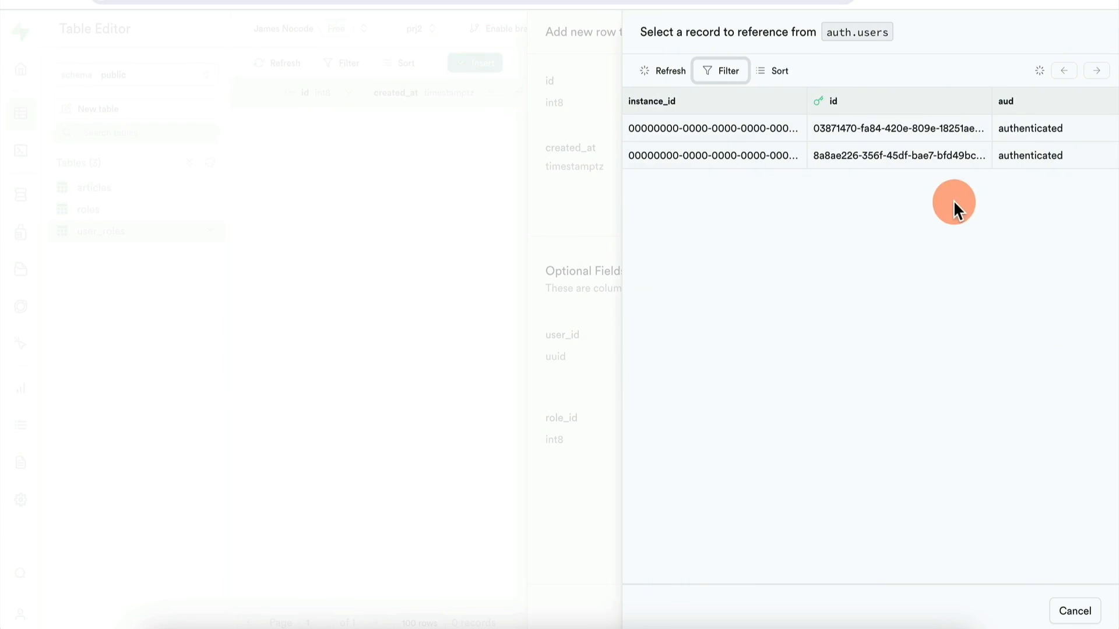
pyautogui.hscroll(5, 1018, 150)
pyautogui.click(1016, 138)
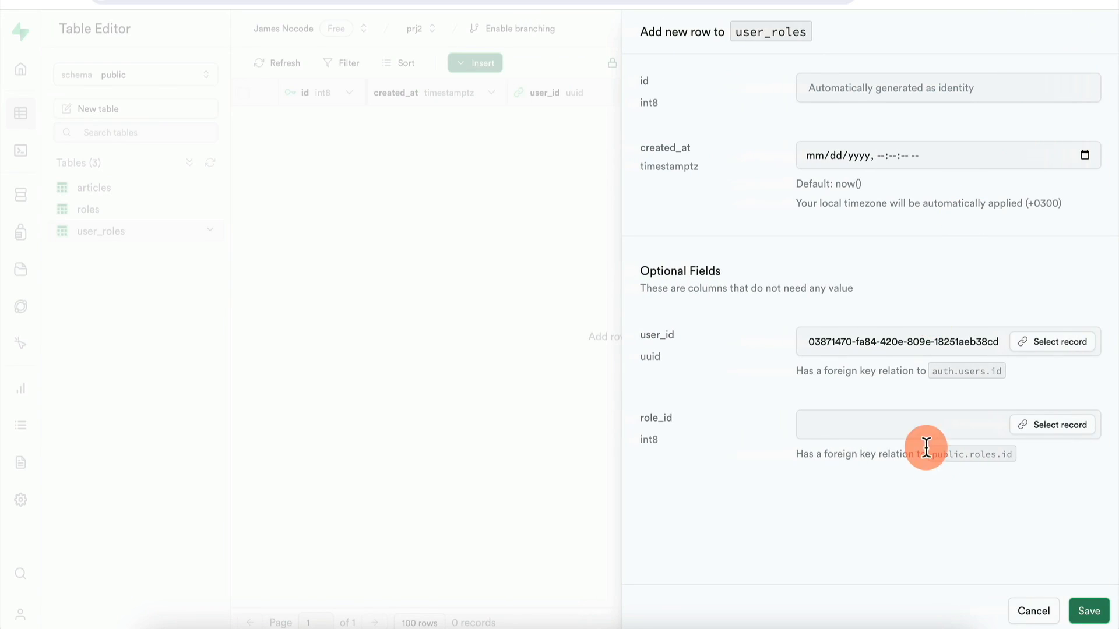
pyautogui.click(1047, 424)
pyautogui.click(902, 137)
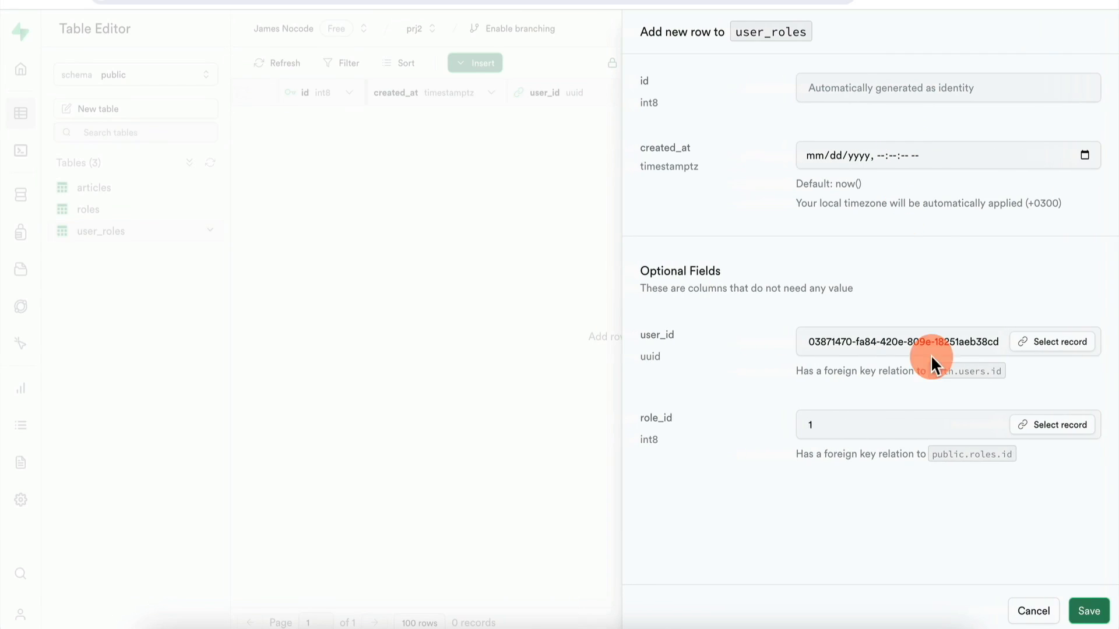
pyautogui.click(1090, 611)
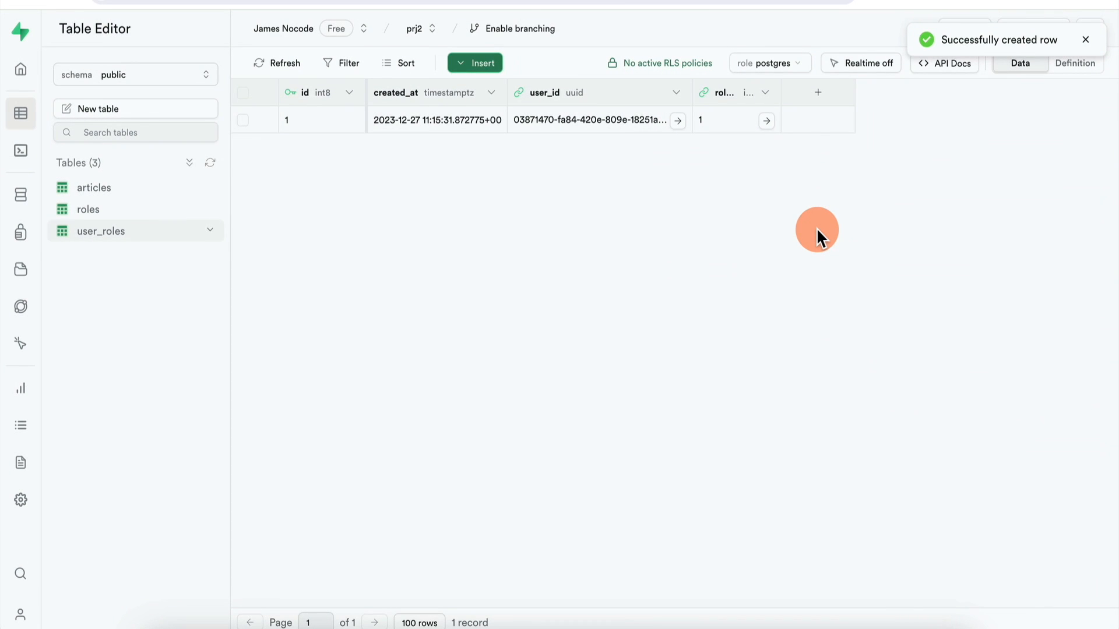
# Add a second row giving the second user role 2 (Writer), and widen the role_id column
pyautogui.click(492, 67)
pyautogui.click(542, 98)
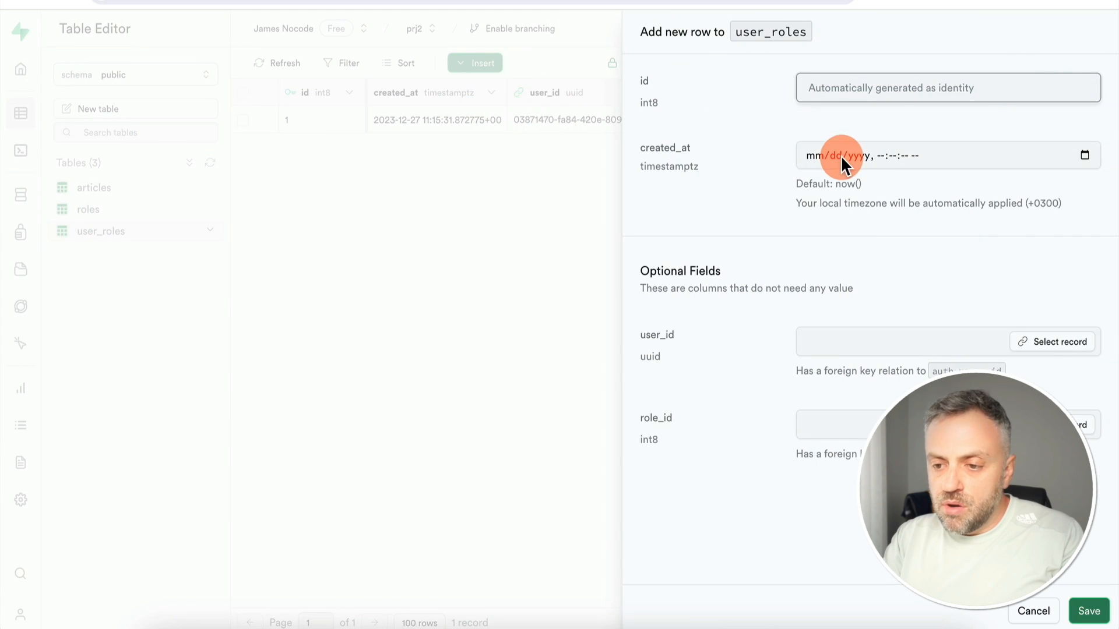
pyautogui.click(1047, 344)
pyautogui.hscroll(5, 999, 157)
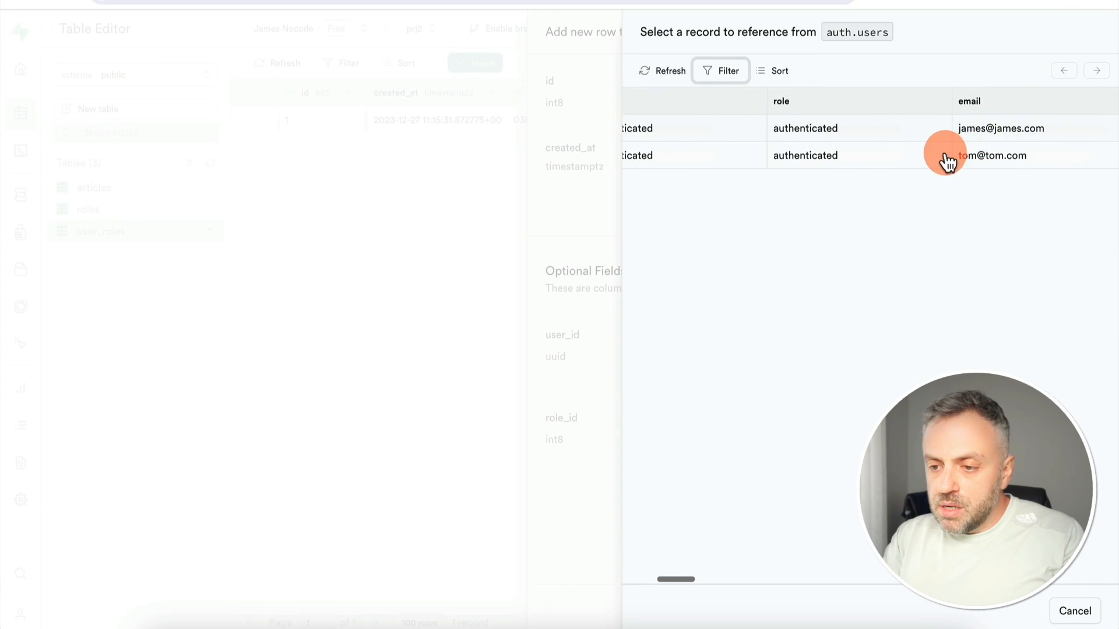
pyautogui.click(944, 157)
pyautogui.click(1056, 425)
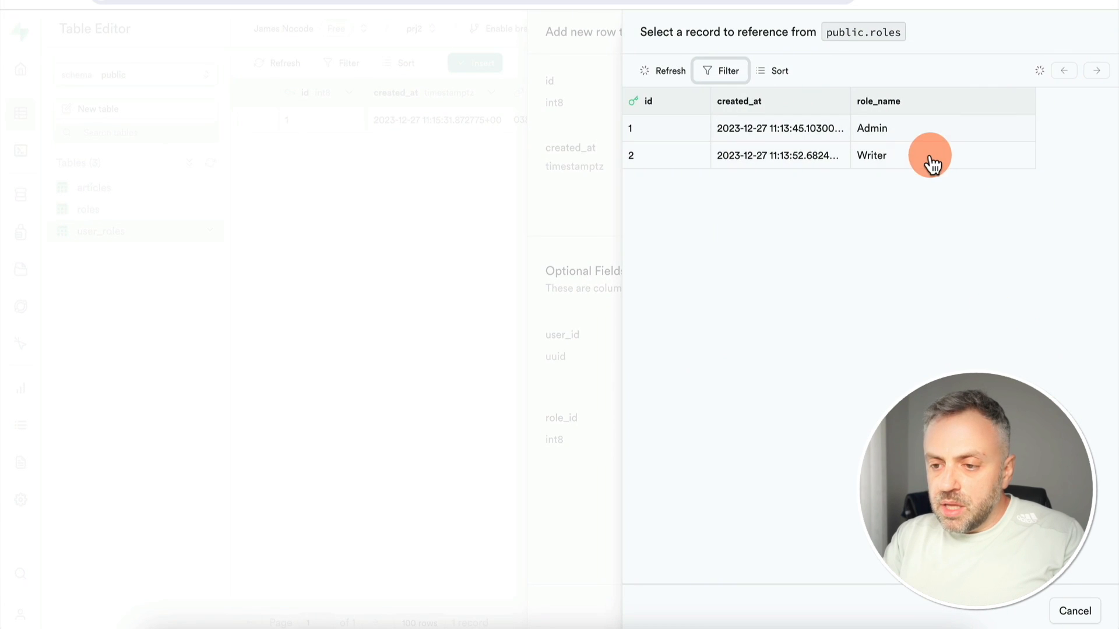
pyautogui.click(898, 167)
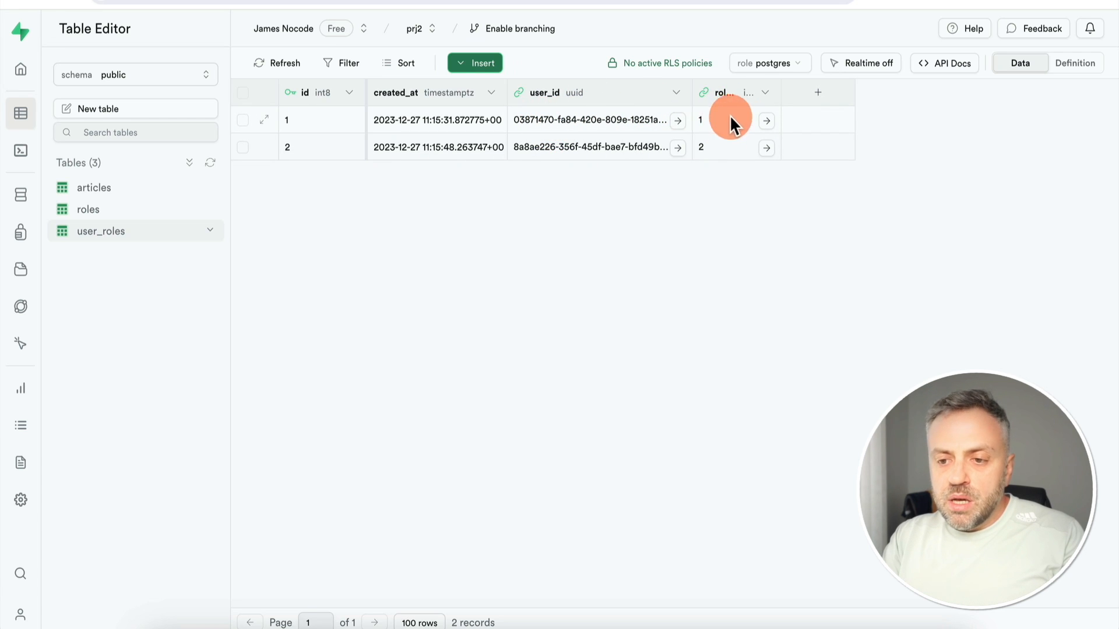
pyautogui.moveTo(779, 92); pyautogui.dragTo(853, 92)
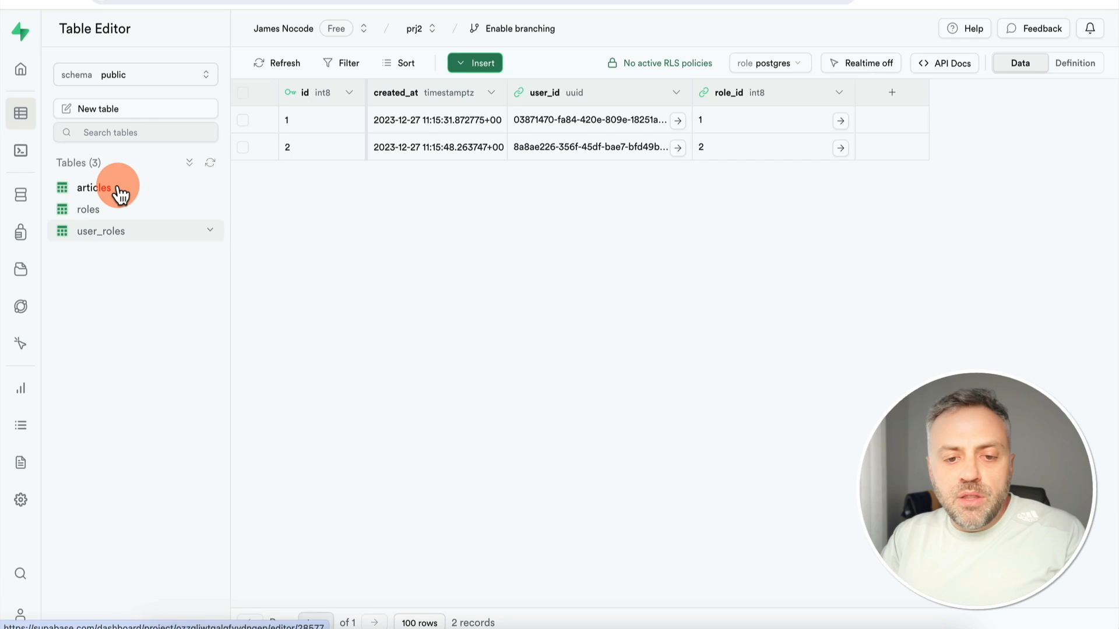
# Open the articles table from the Table Editor sidebar
pyautogui.click(114, 187)
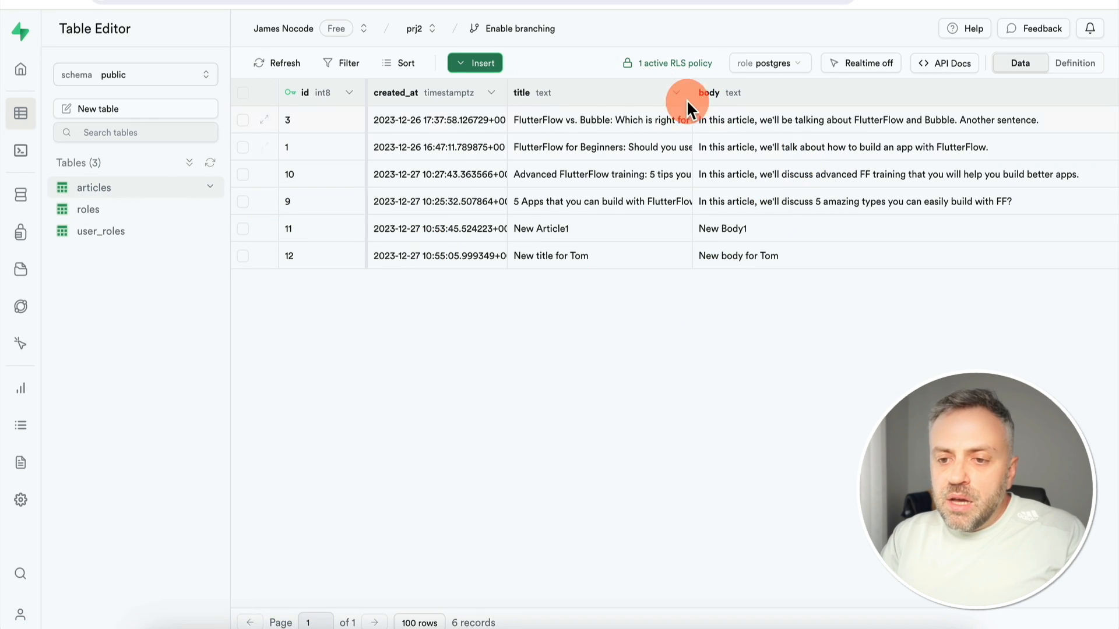
# Open the articles table's RLS policies, showing its single AllAccess policy
pyautogui.click(673, 69)
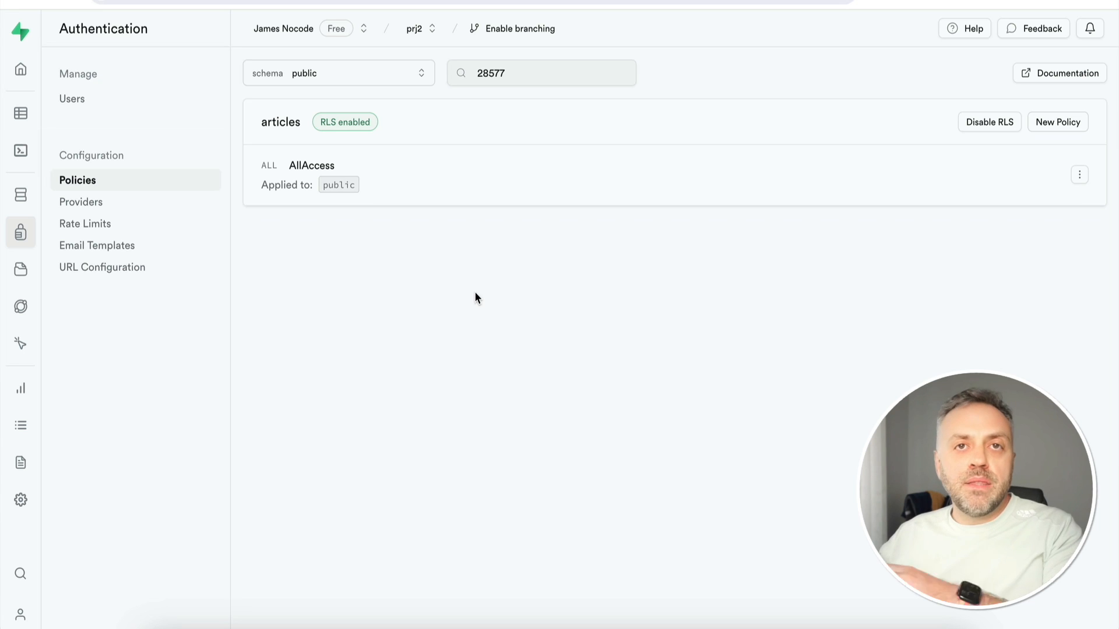
# Start a new articles policy using the 'Get started quickly' template picker
pyautogui.click(1062, 123)
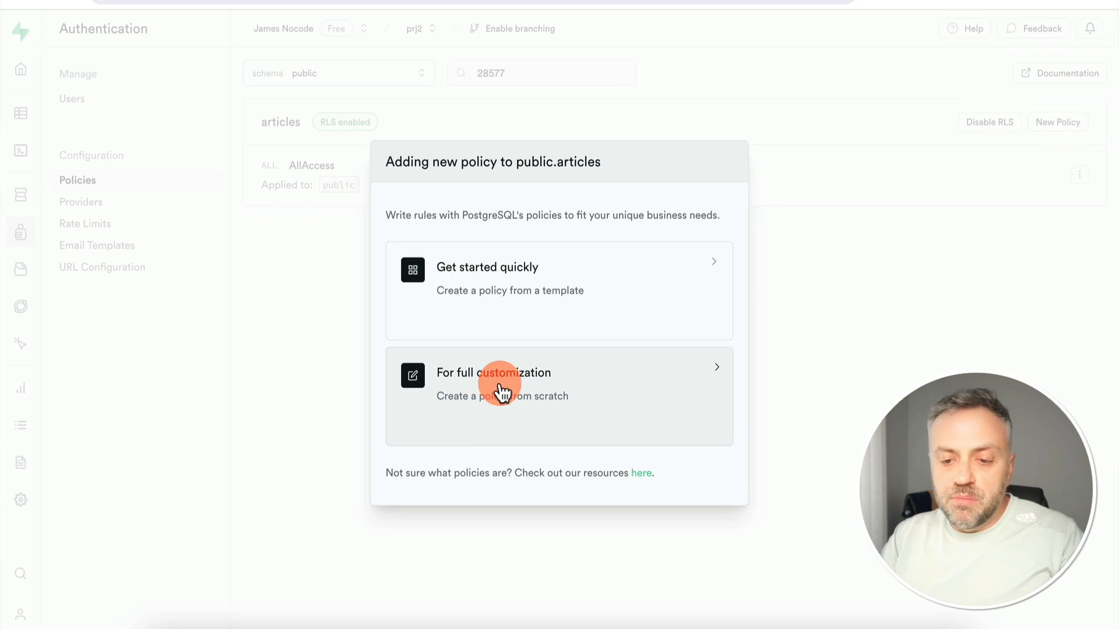
pyautogui.click(502, 295)
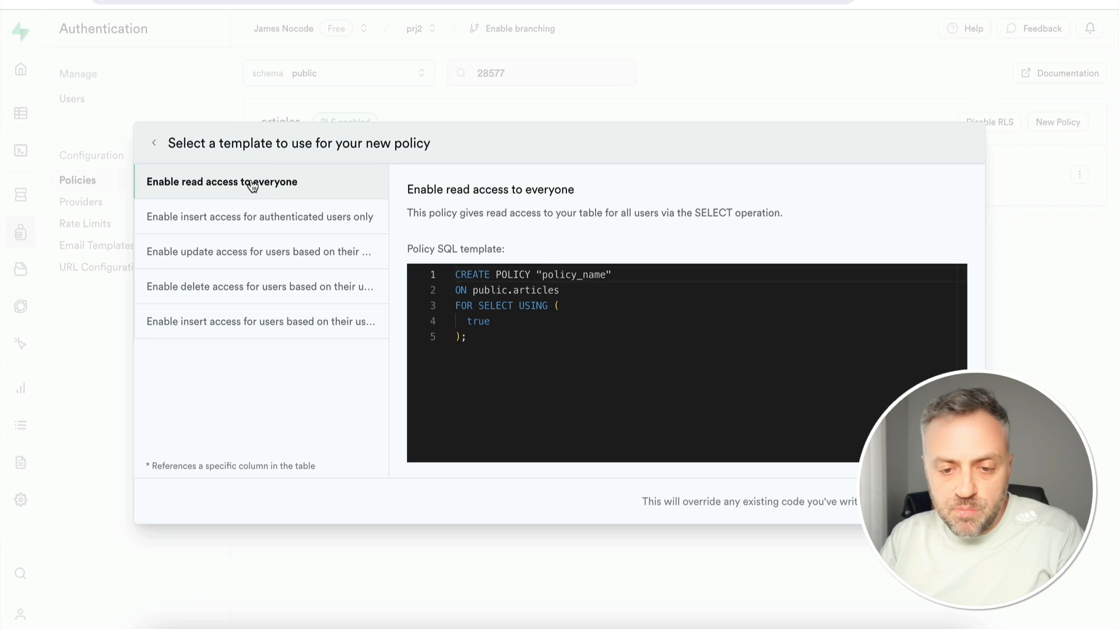
# Preview the insert template, then the 'Enable update access for users based on their email' SQL
pyautogui.click(280, 219)
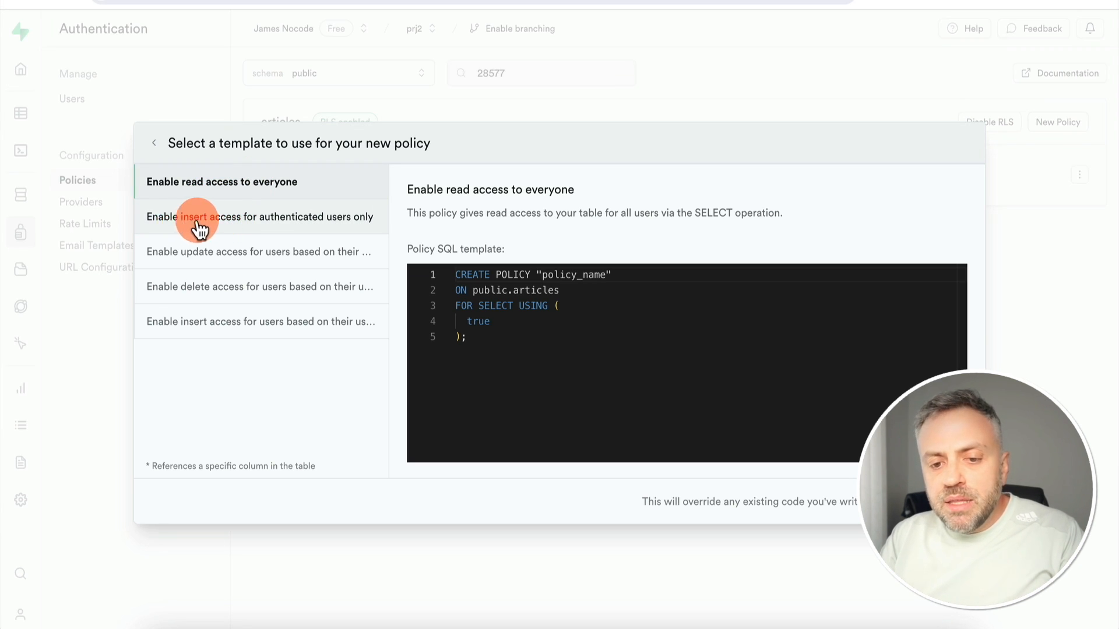
pyautogui.moveTo(198, 229); pyautogui.dragTo(344, 233)
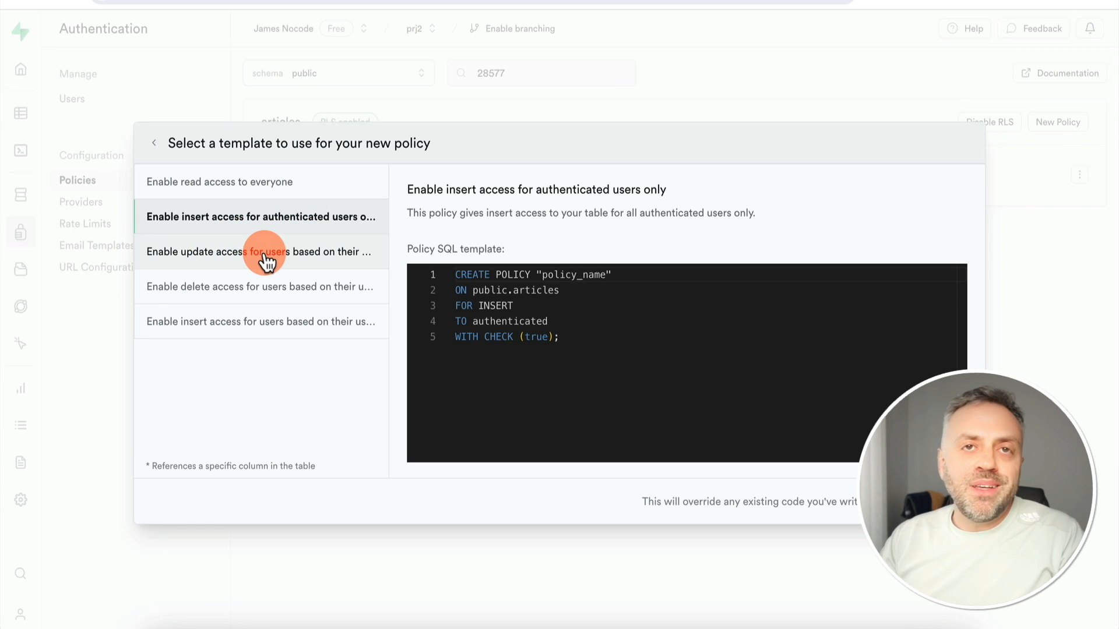
pyautogui.click(222, 256)
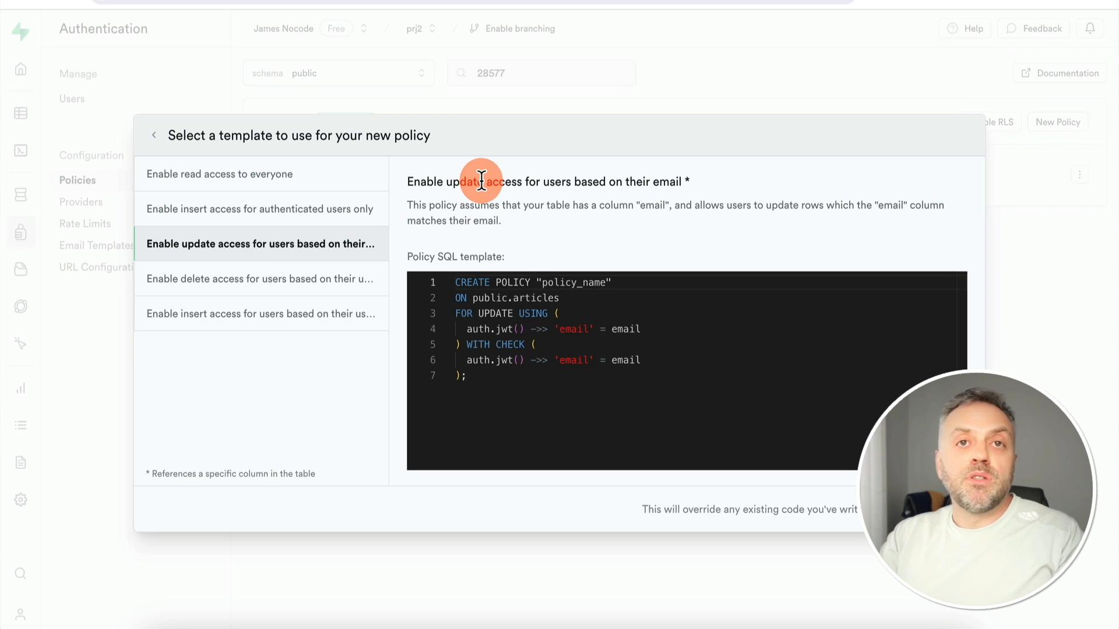
# Preview the SQL of the delete-by-user-ID and user-based insert policy templates
pyautogui.click(206, 287)
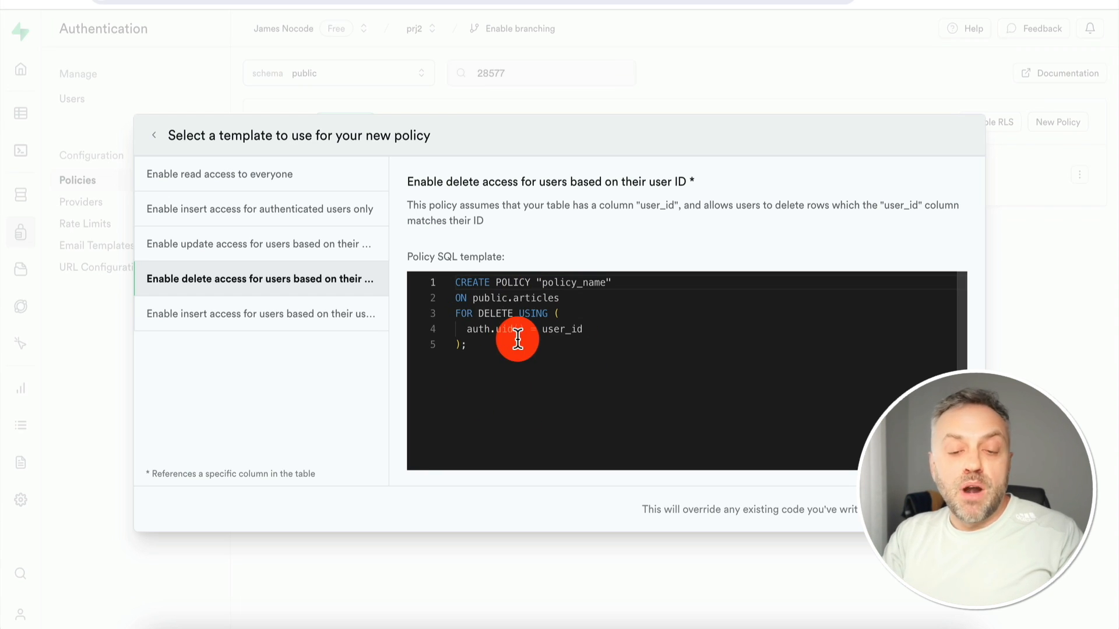
pyautogui.click(255, 327)
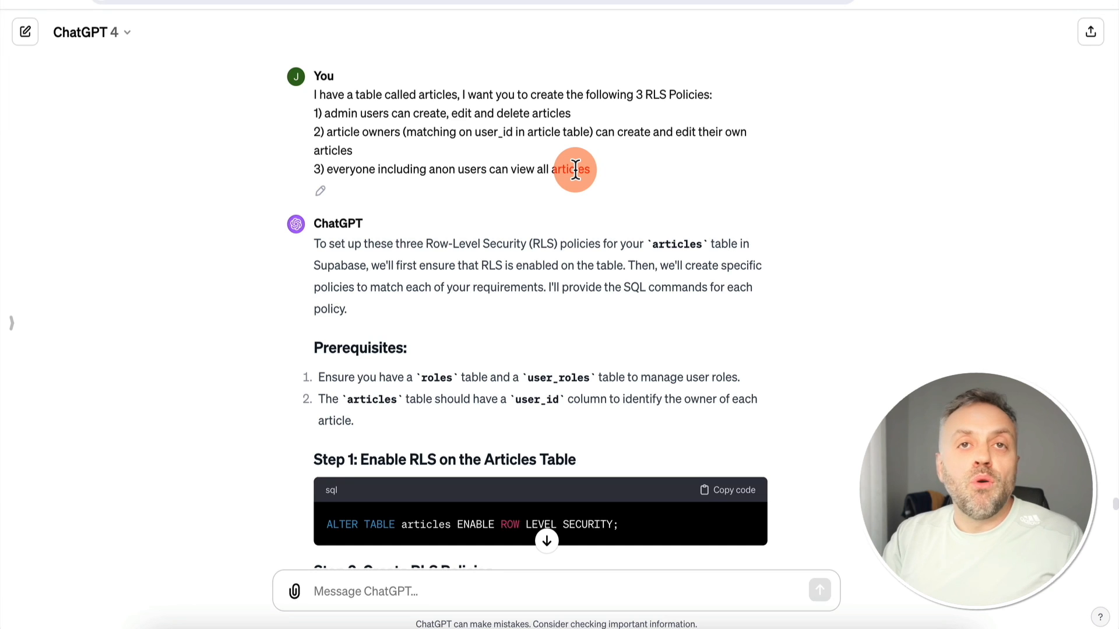
# Read ChatGPT's answer on the roles and user_roles prerequisites and enabling RLS on articles
pyautogui.scroll(-1, 557, 218)
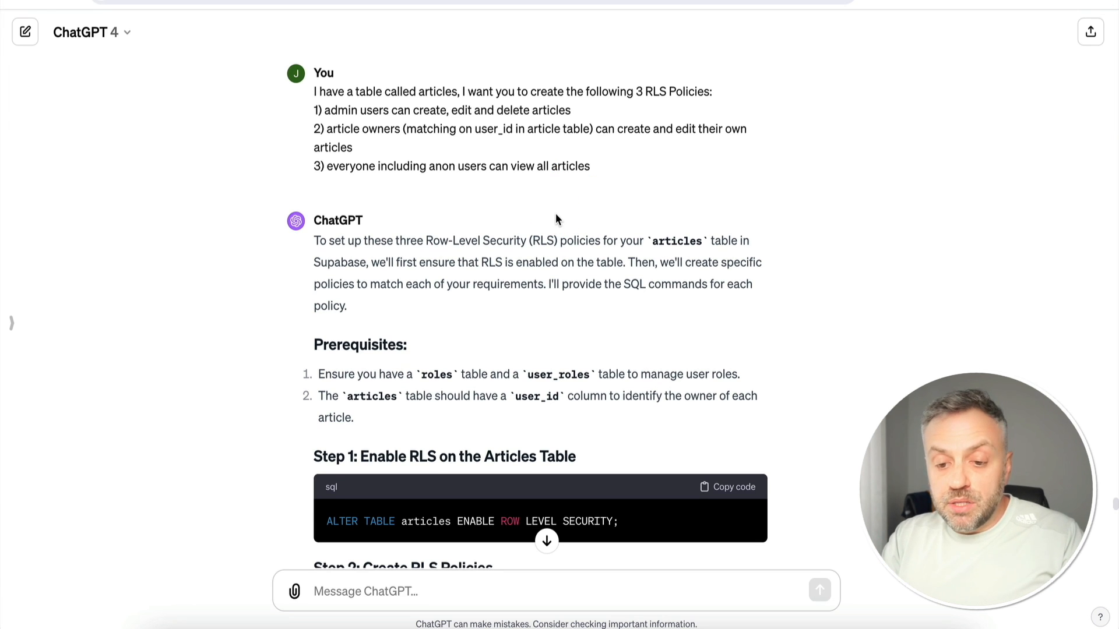
pyautogui.scroll(-3, 555, 213)
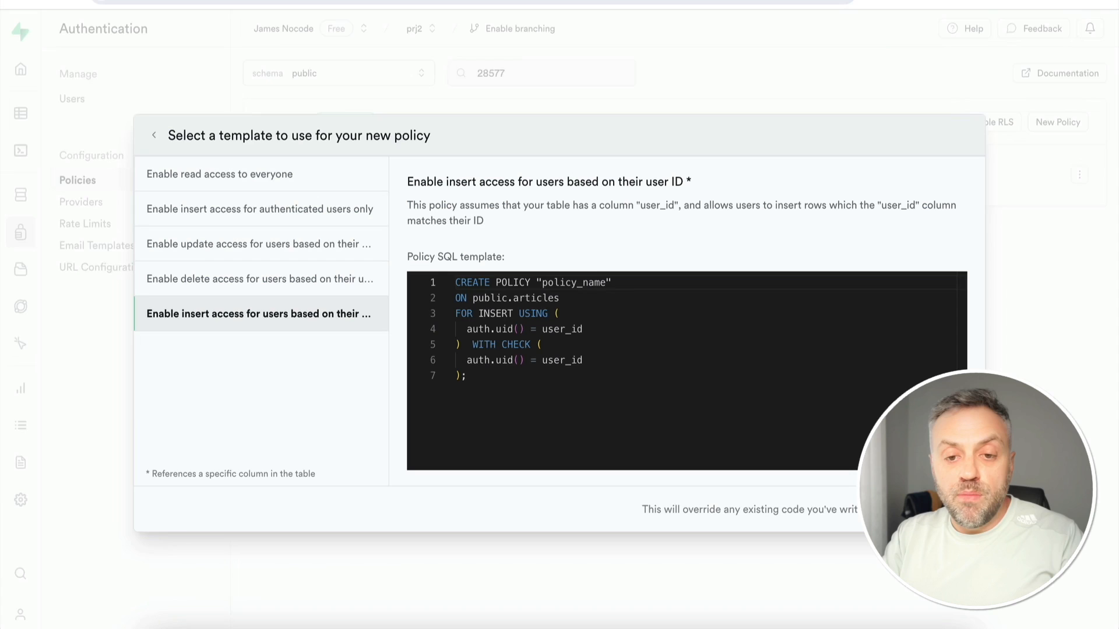
# Browse the articles, roles and user_roles tables to see which user has role_id 1 or 2
pyautogui.click(214, 52)
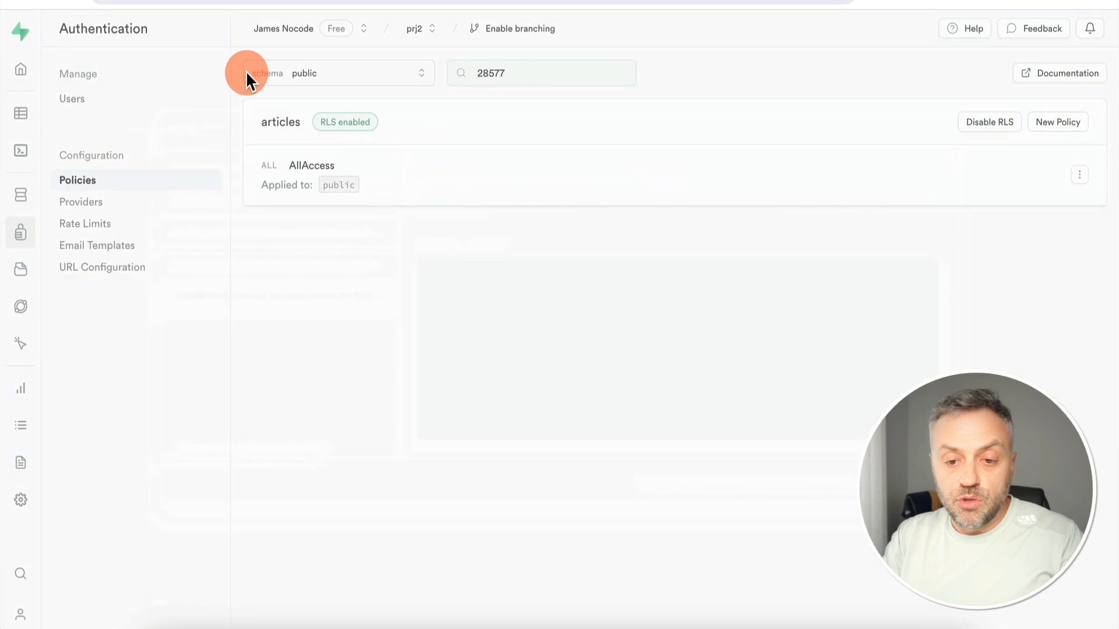
pyautogui.click(21, 116)
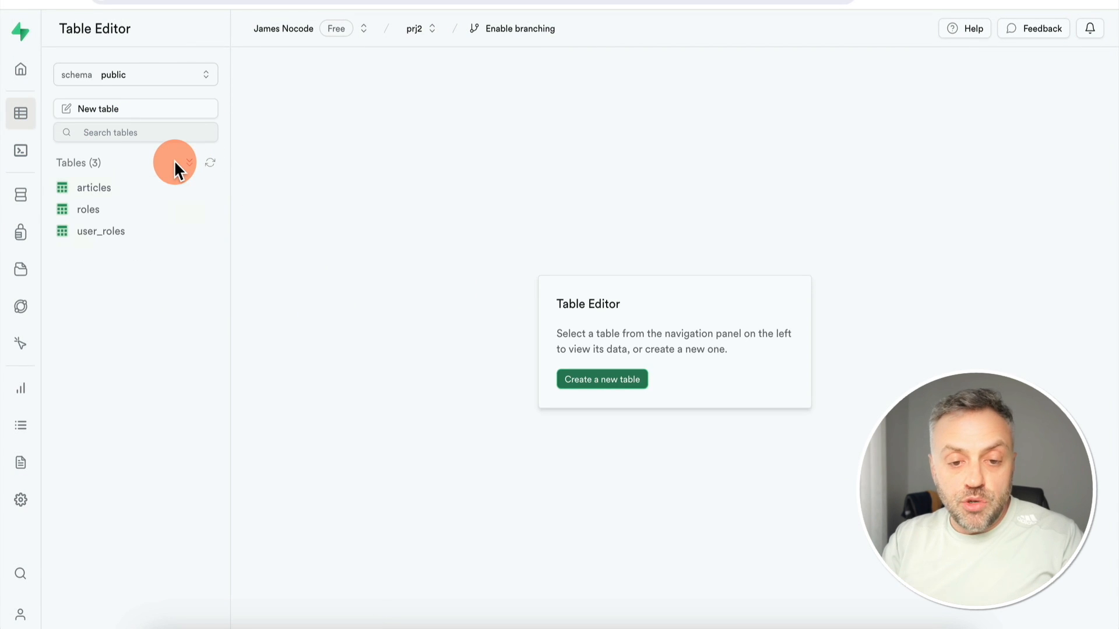
pyautogui.click(128, 190)
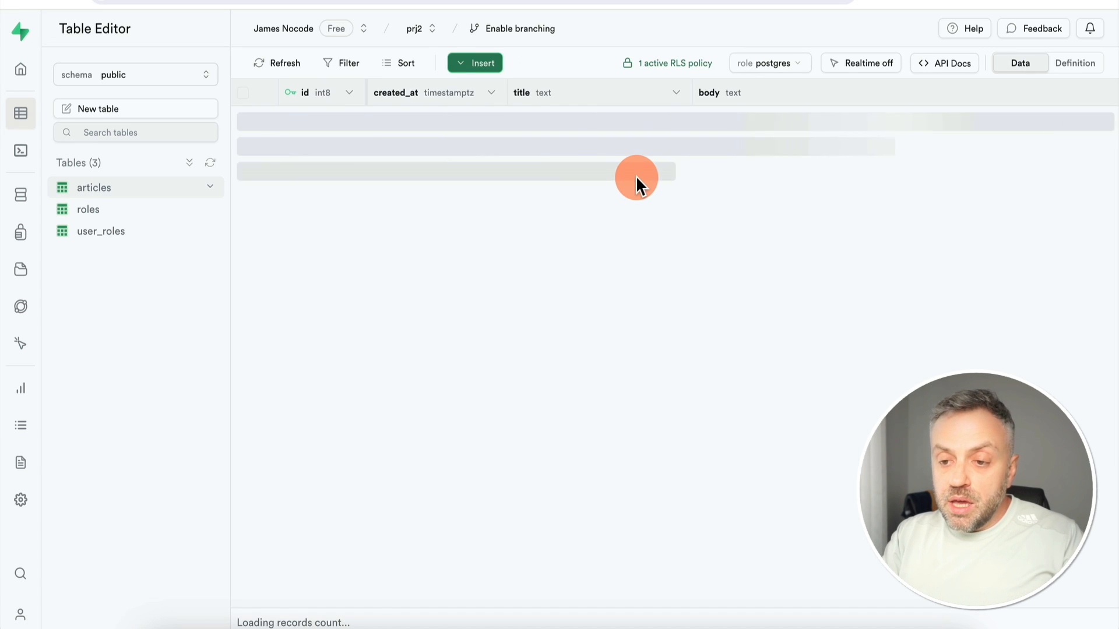
pyautogui.hscroll(10, 657, 162)
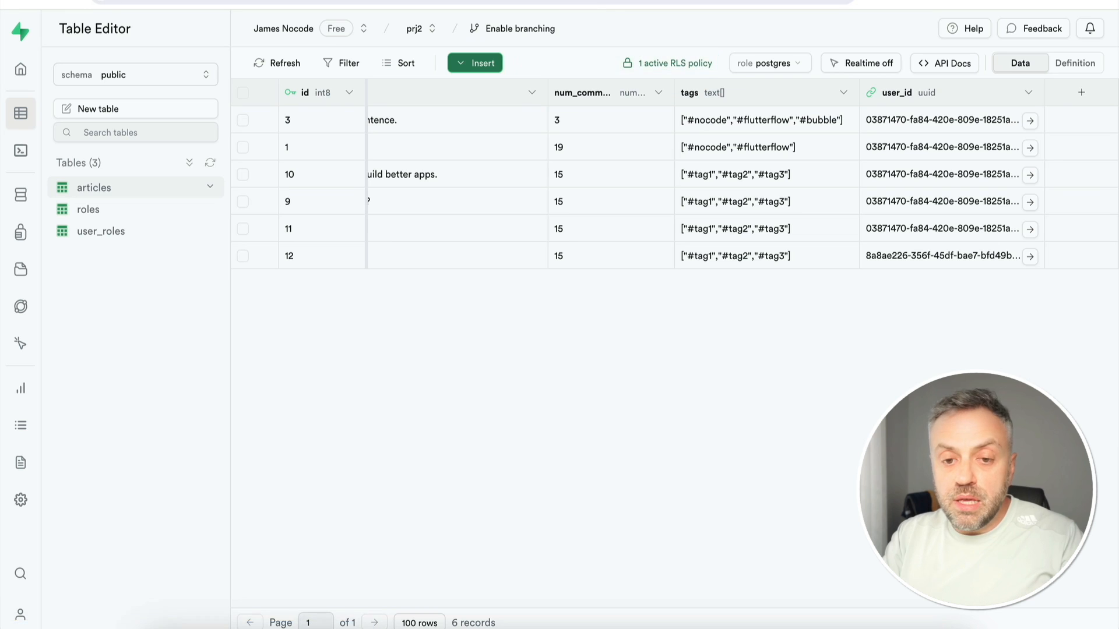
pyautogui.click(96, 211)
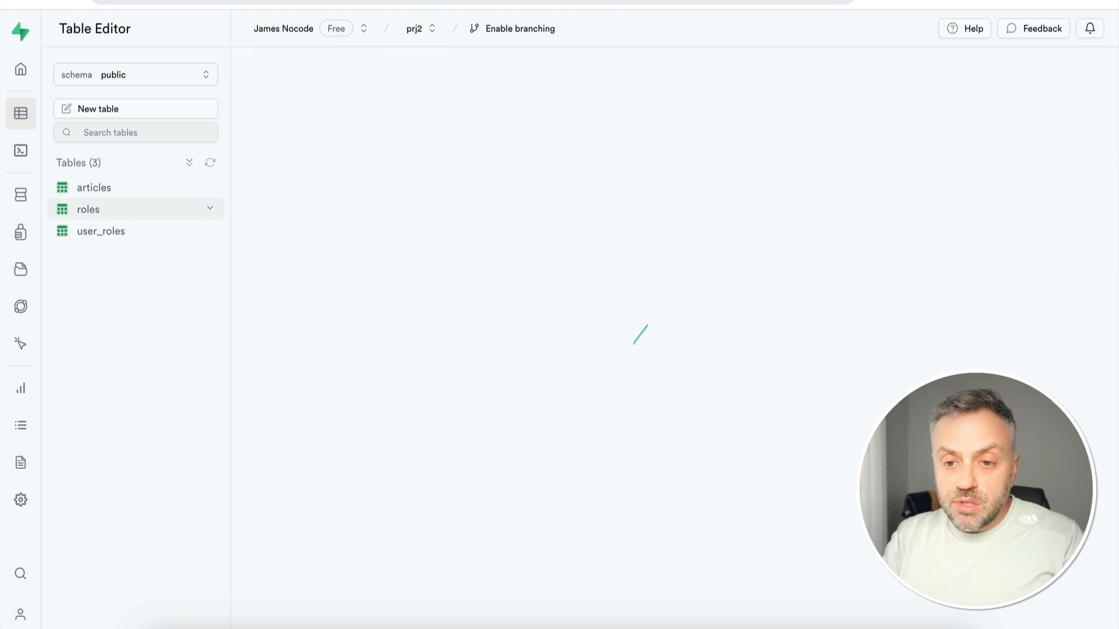
pyautogui.click(154, 233)
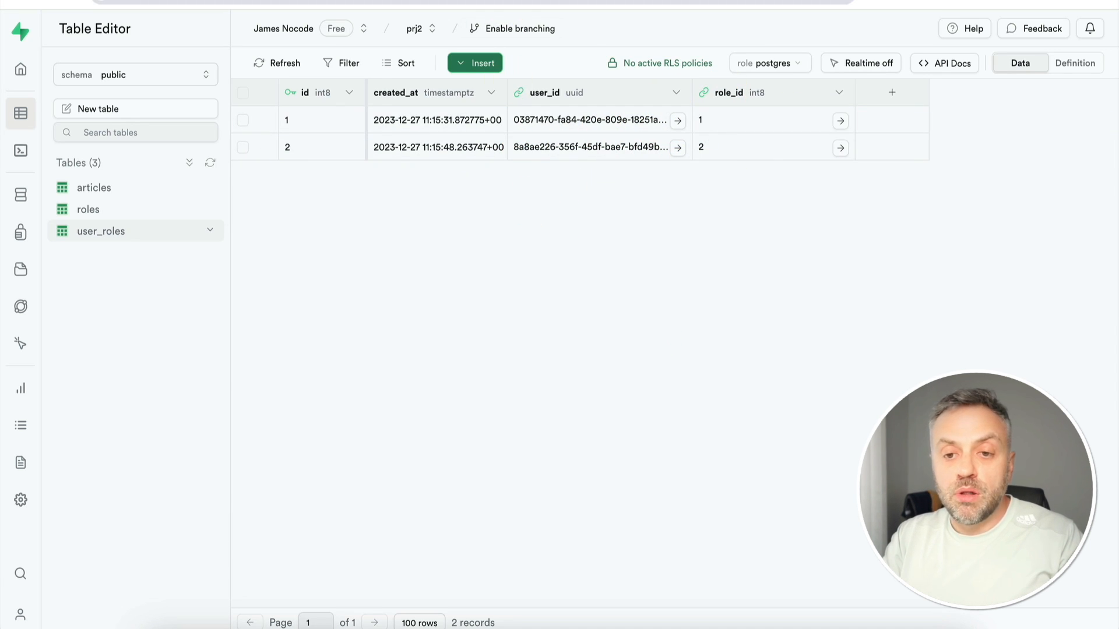
# Scroll ChatGPT's answer down to the Policy 1 SQL for admin create, edit and delete
pyautogui.hotkey('ctrl', 'Tab')
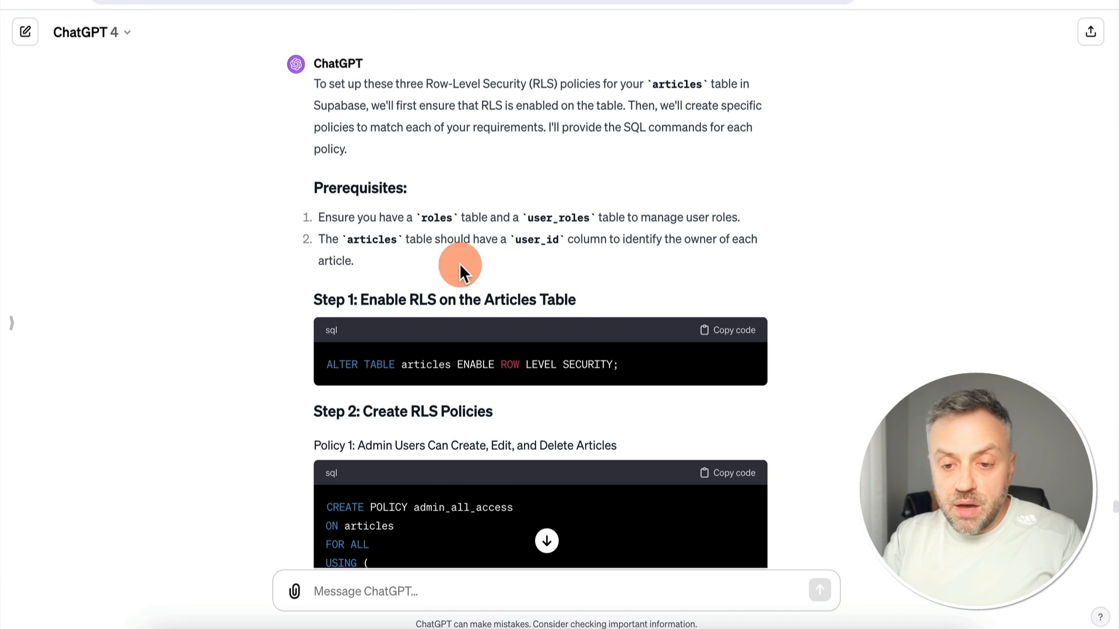
pyautogui.scroll(-4, 540, 392)
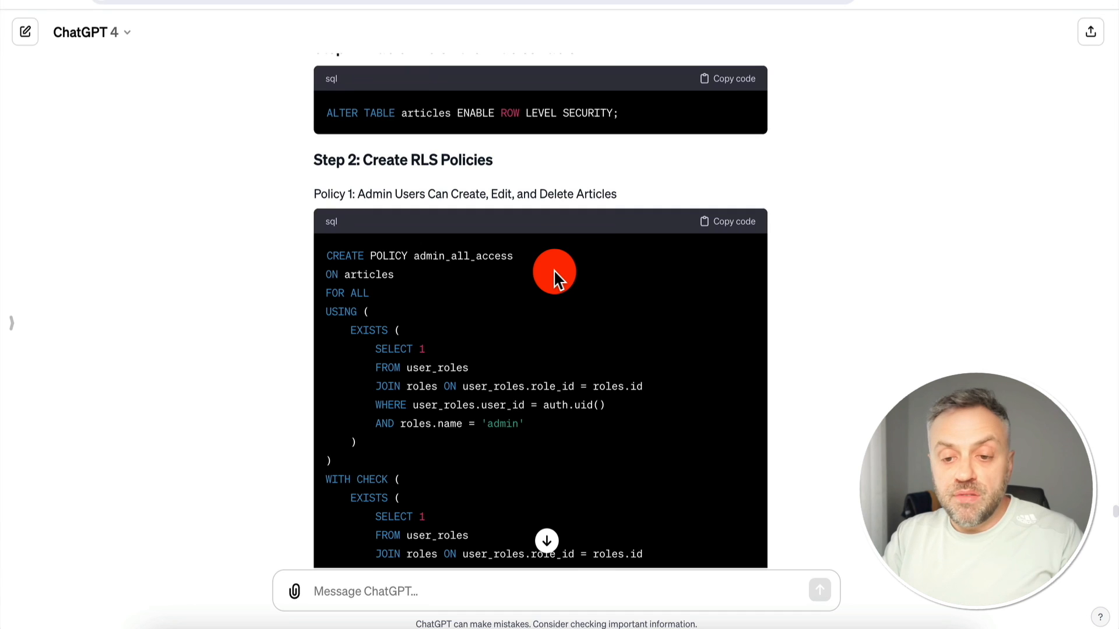
pyautogui.scroll(-2, 553, 269)
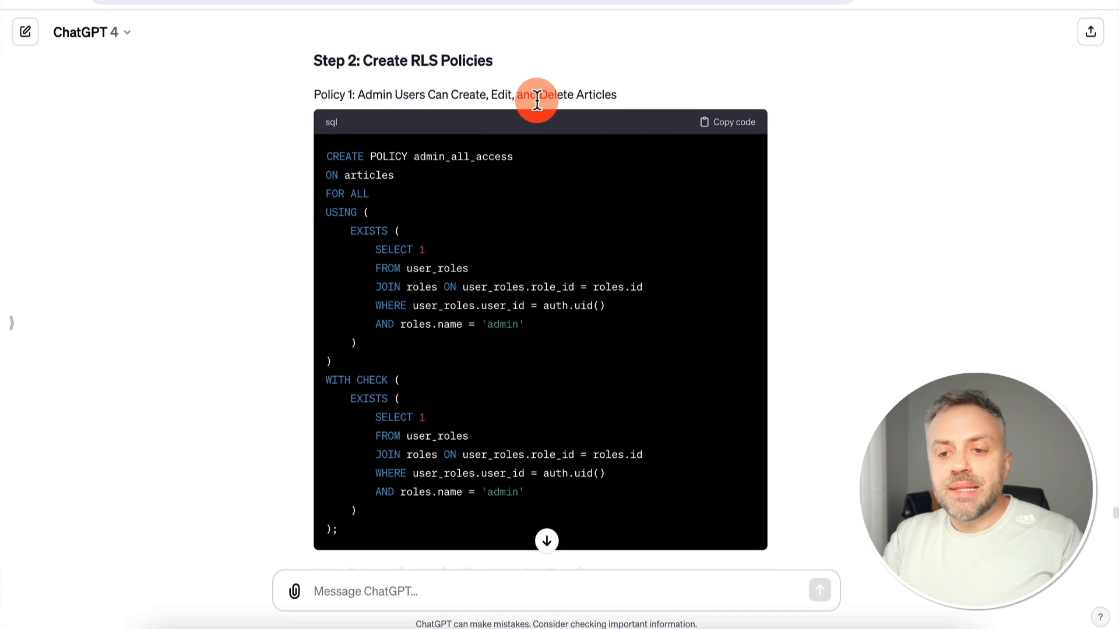
pyautogui.scroll(-1, 655, 224)
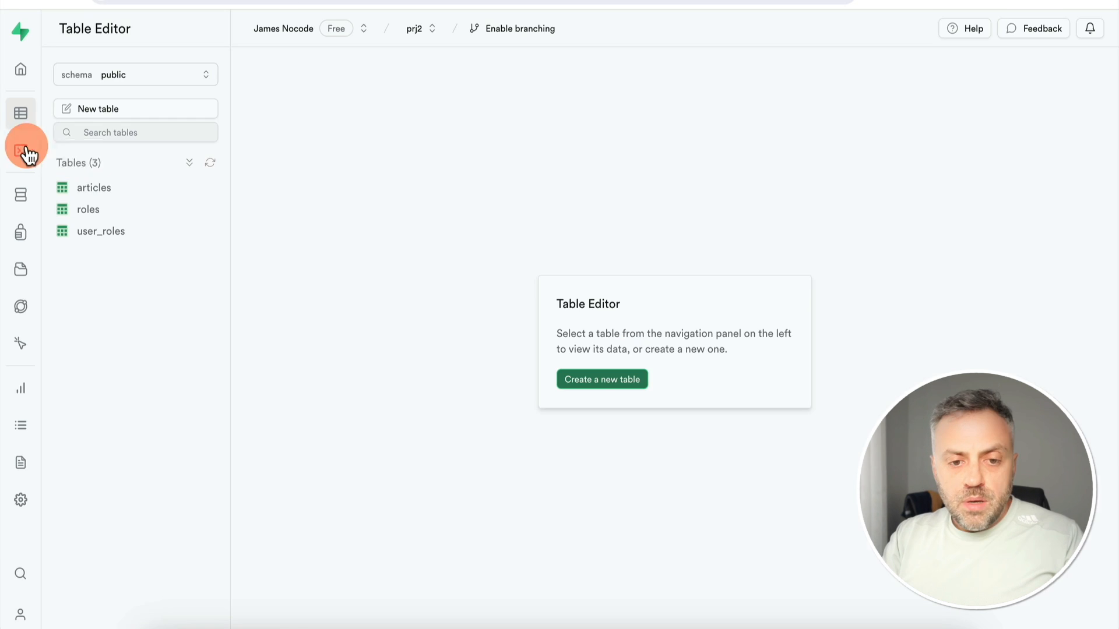
# Paste the admin policy SQL into a new query and capitalise the role name to 'Admin'
pyautogui.click(22, 152)
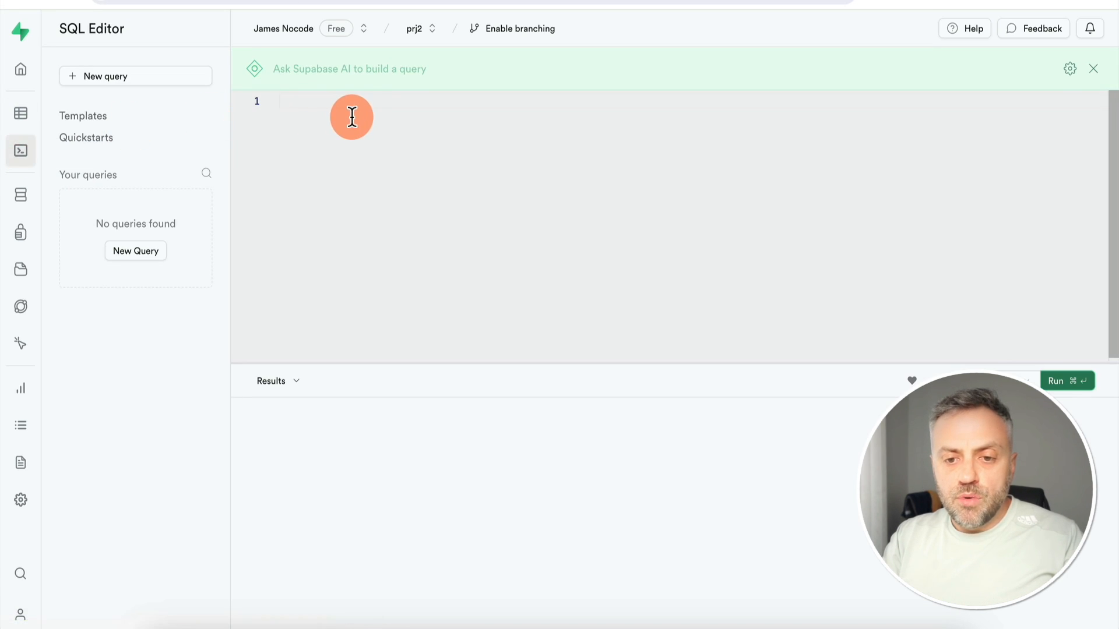
pyautogui.write("CREATE POLICY admin_all_access ON articles FOR ALL USING (     EXISTS (         SELECT 1         FROM user_roles         JOIN roles ON user_roles.role_id = roles.id         WHERE user_roles.user_id = auth.uid()         AND roles.role_name = 'admin'     ) ) WITH CHECK (     EXISTS (         SELECT 1         FROM user_roles         JOIN roles ON user_roles.role_id = roles.id         WHERE user_roles.user_id = auth.uid()         AND roles.role_name = 'admin'     ) );")
pyautogui.scroll(3, 350, 113)
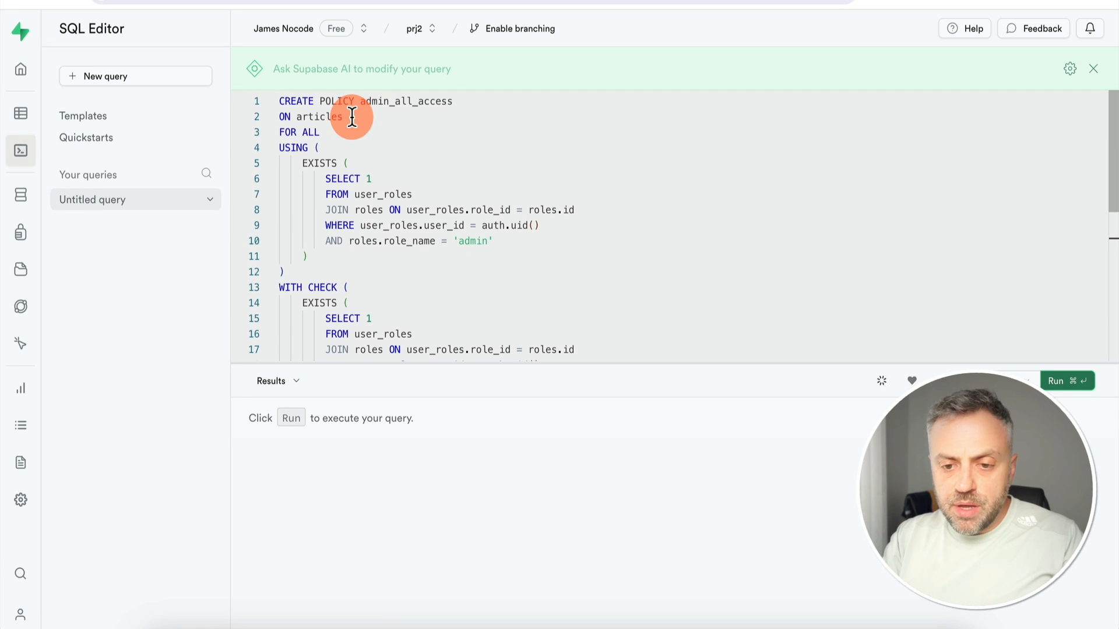
pyautogui.scroll(-2, 408, 261)
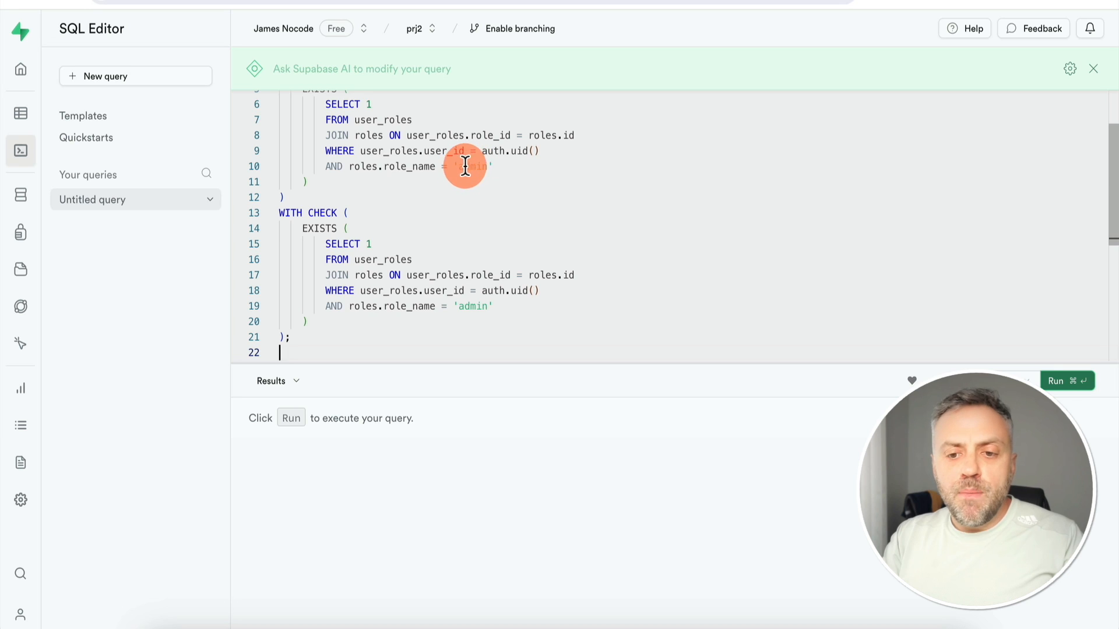
pyautogui.click(465, 169)
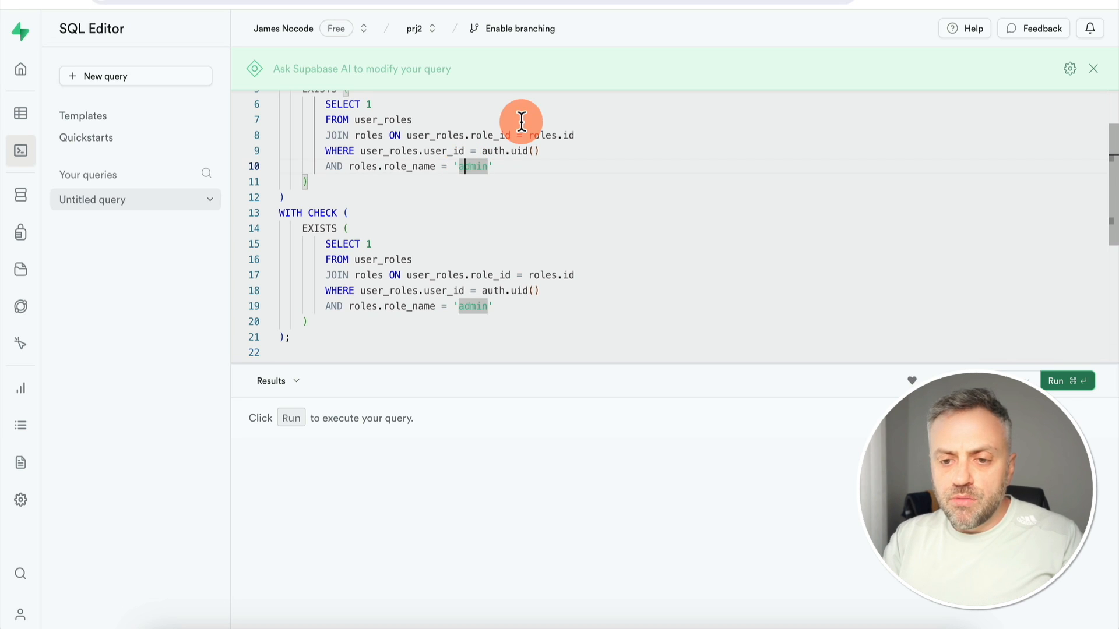
pyautogui.click(464, 307)
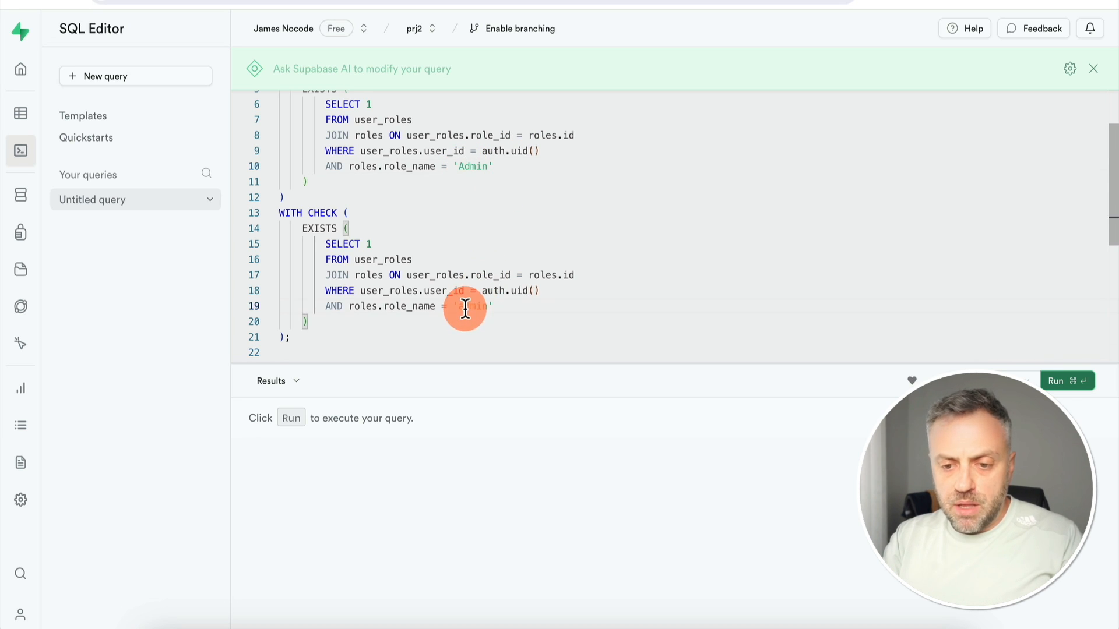
pyautogui.hotkey('shift', 'Right')
pyautogui.write('A')
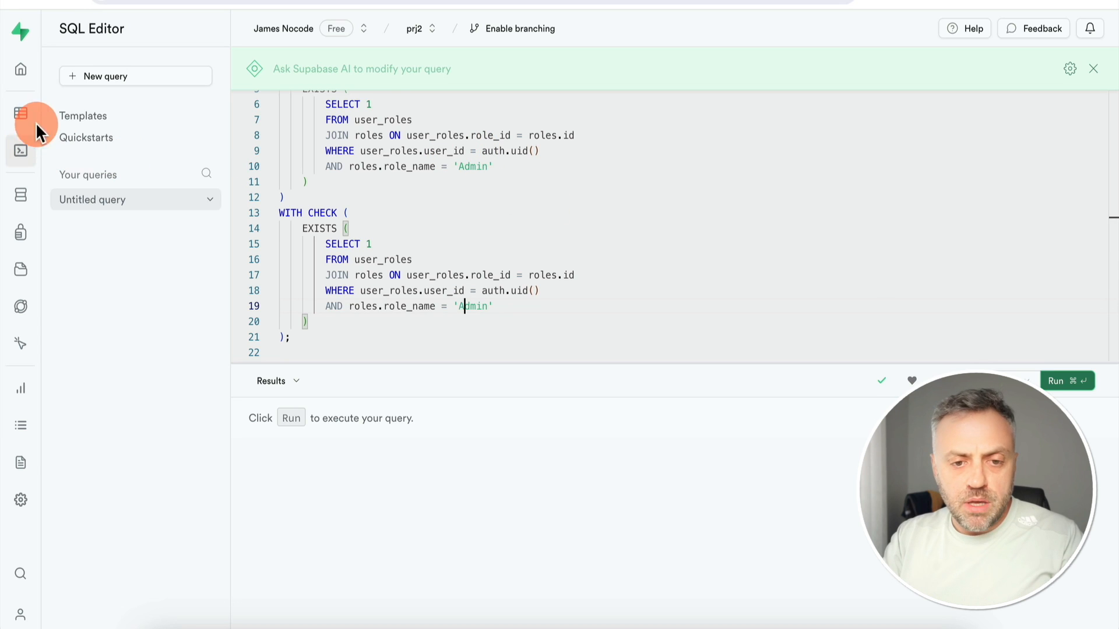
# Confirm 'Admin' matches the roles table spelling, then run the admin_all_access policy query
pyautogui.click(21, 118)
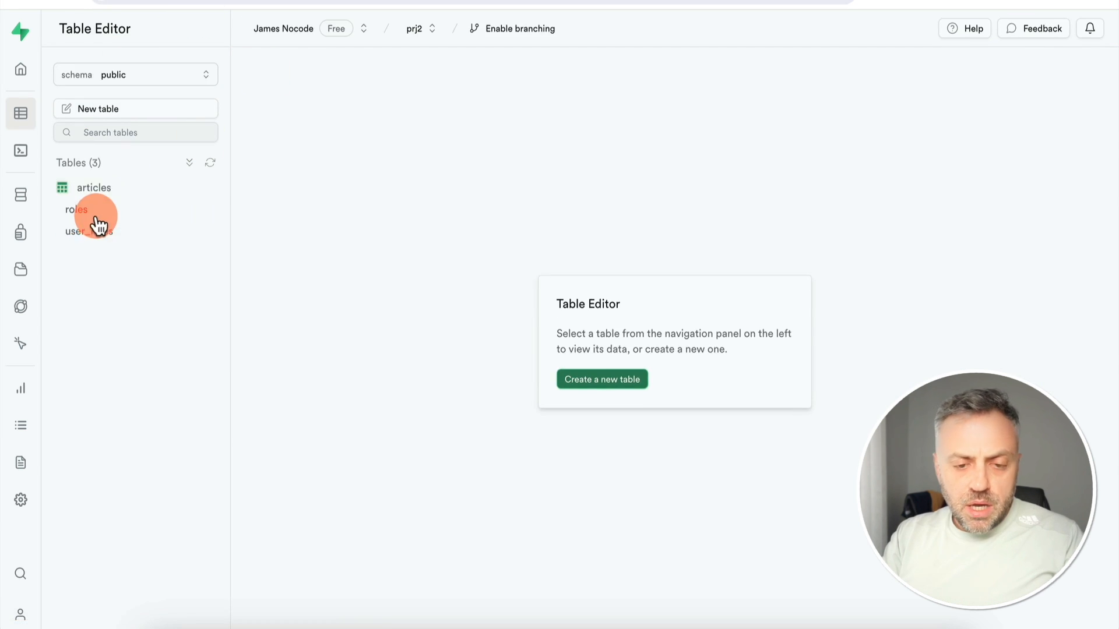
pyautogui.click(106, 214)
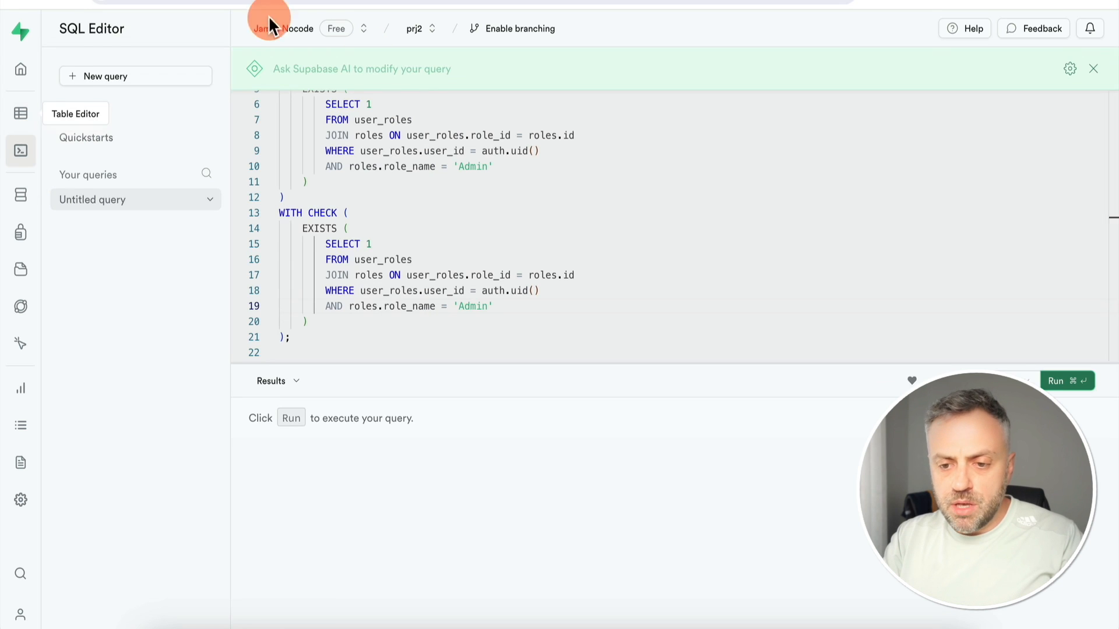
pyautogui.moveTo(438, 308); pyautogui.dragTo(475, 306)
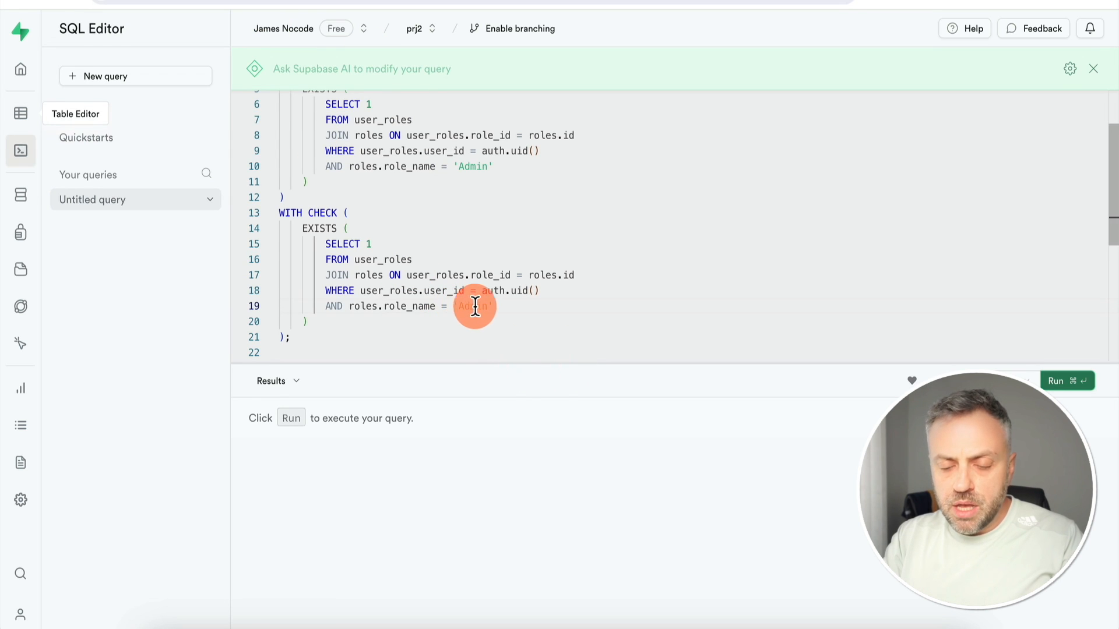
pyautogui.click(528, 195)
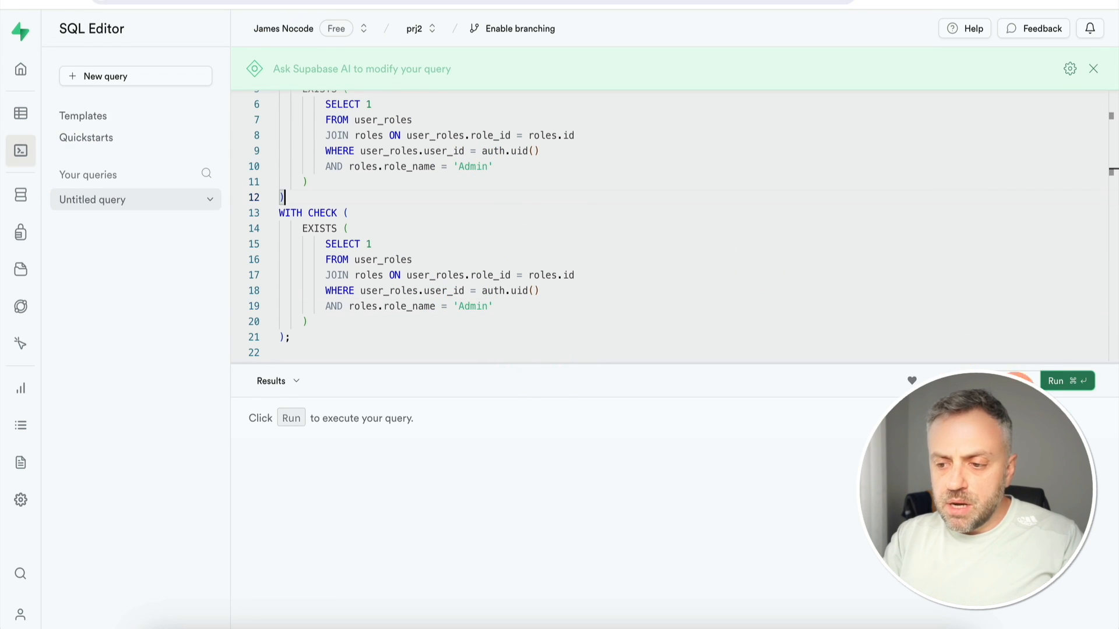
pyautogui.click(1060, 385)
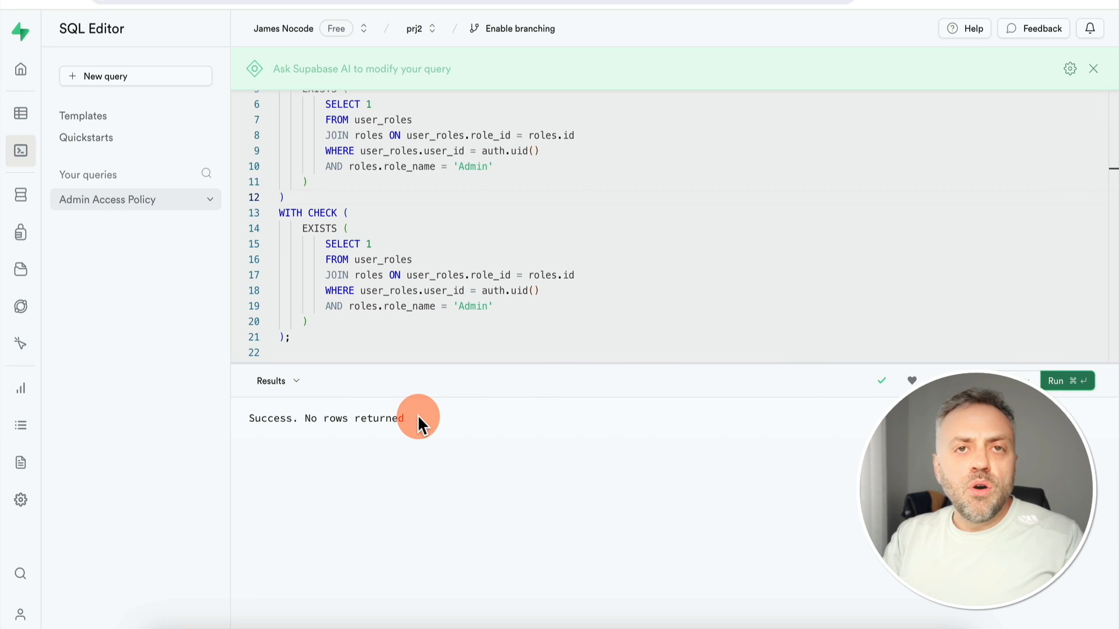
pyautogui.scroll(3, 460, 187)
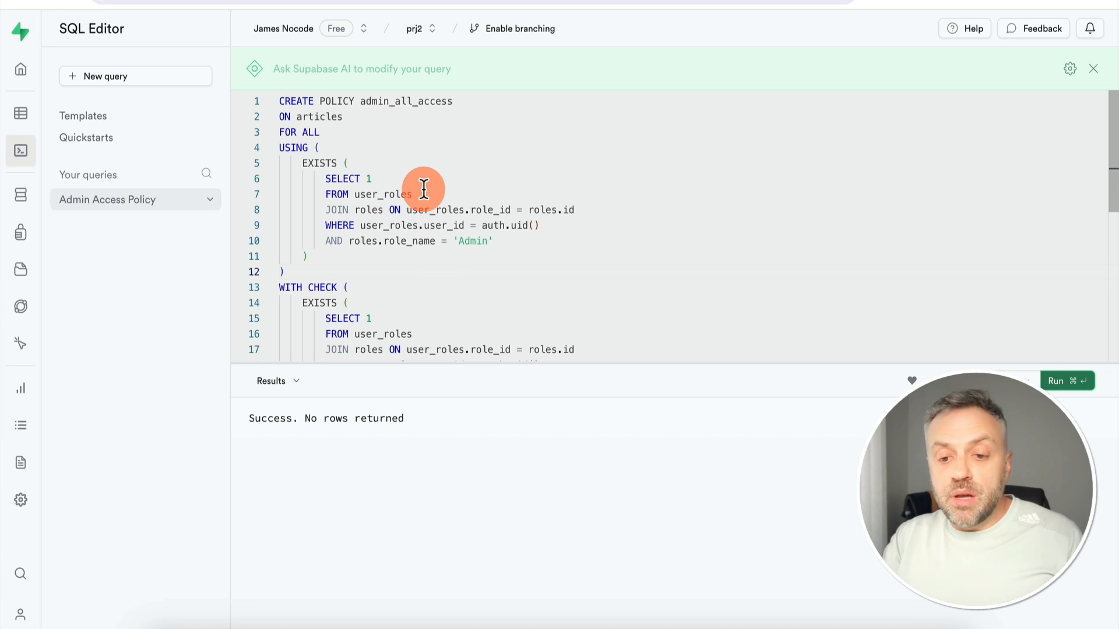
# Check user_roles and articles, then view articles' two RLS policies: admin_all_access and AllAccess
pyautogui.scroll(-2, 387, 224)
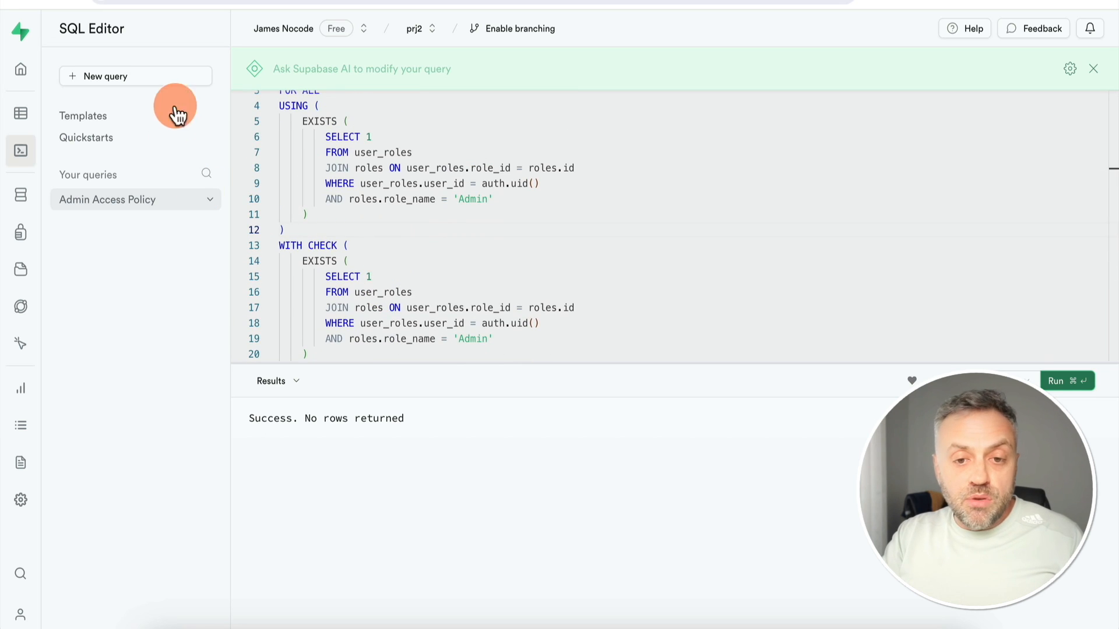
pyautogui.click(20, 113)
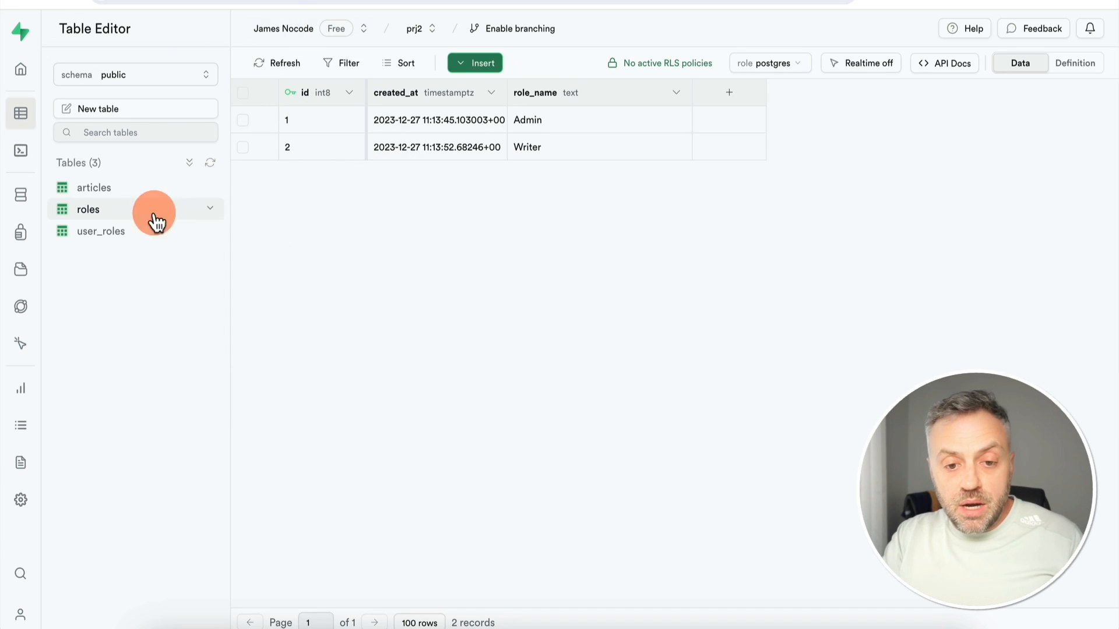
pyautogui.click(103, 233)
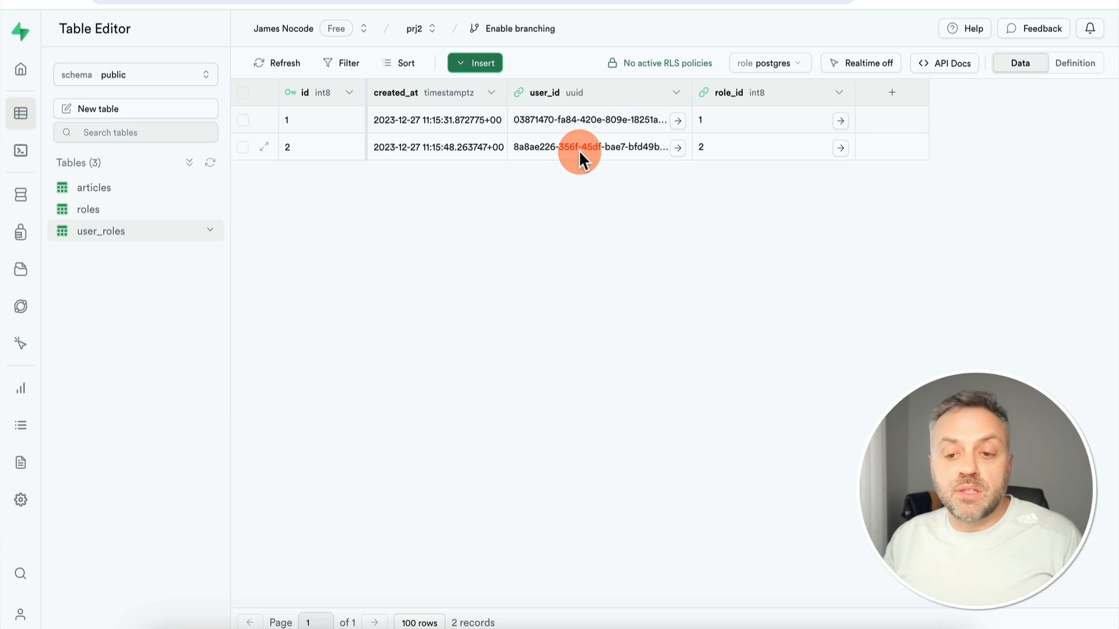
pyautogui.click(119, 190)
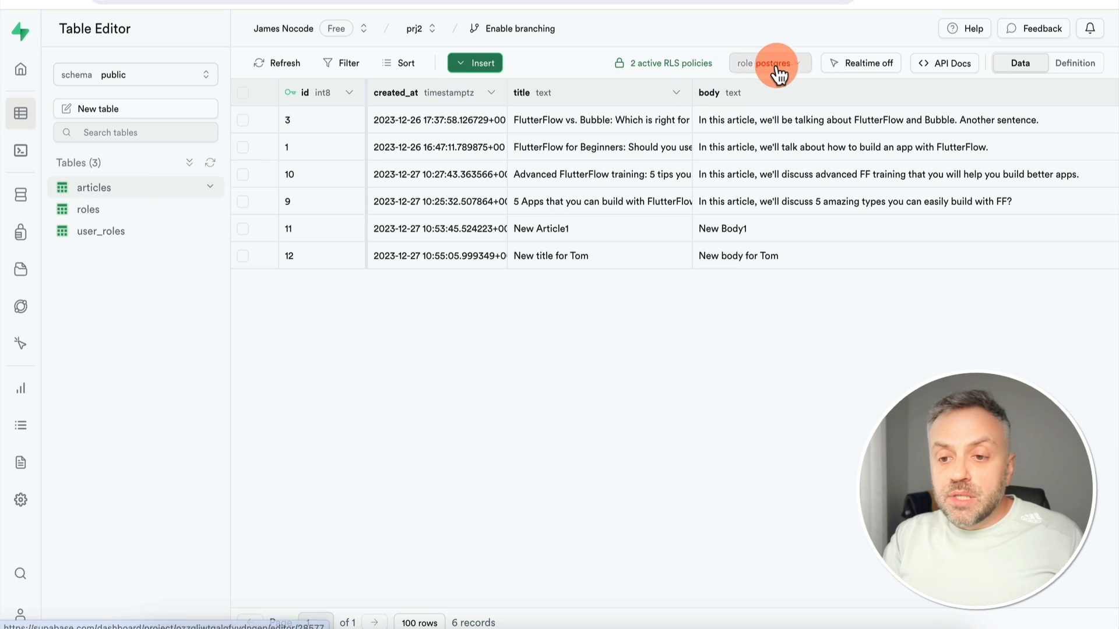
pyautogui.click(669, 69)
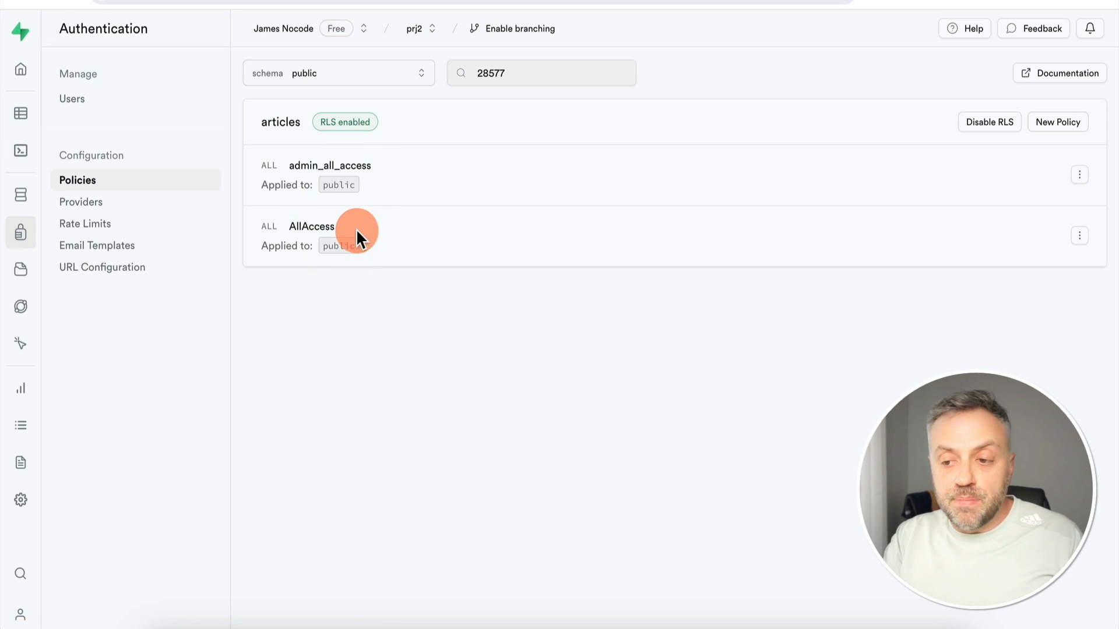
# Delete the AllAccess policy from articles and confirm the deletion
pyautogui.click(1079, 236)
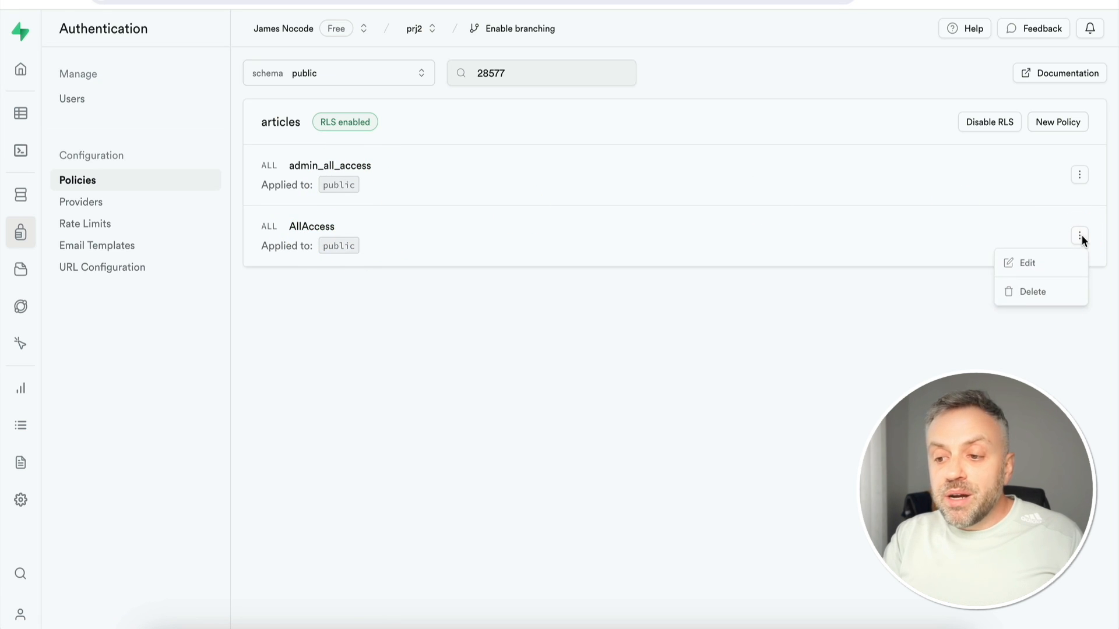
pyautogui.click(1040, 296)
pyautogui.click(647, 366)
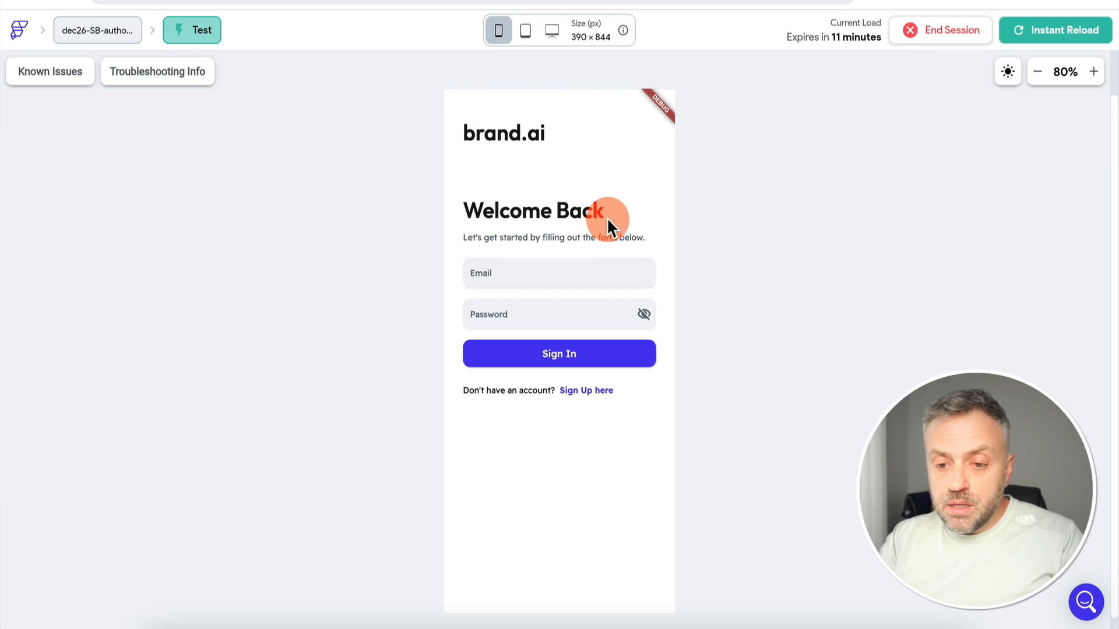
# Sign into the test app with the first user's email and password
pyautogui.click(554, 274)
pyautogui.write('james@jame')
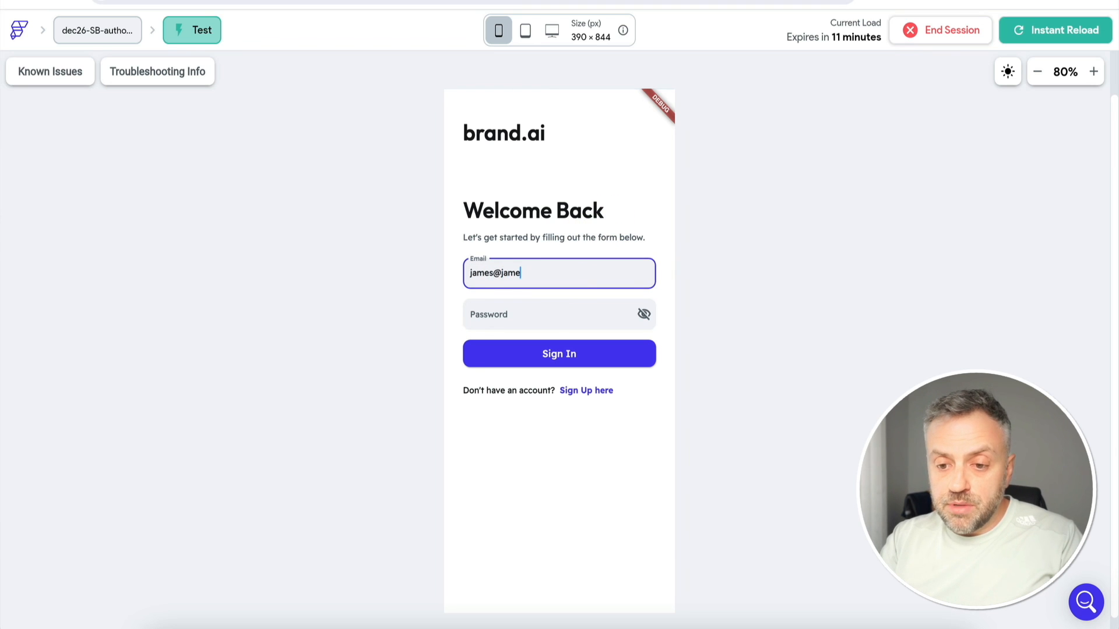
pyautogui.write('s.com')
pyautogui.press('Tab')
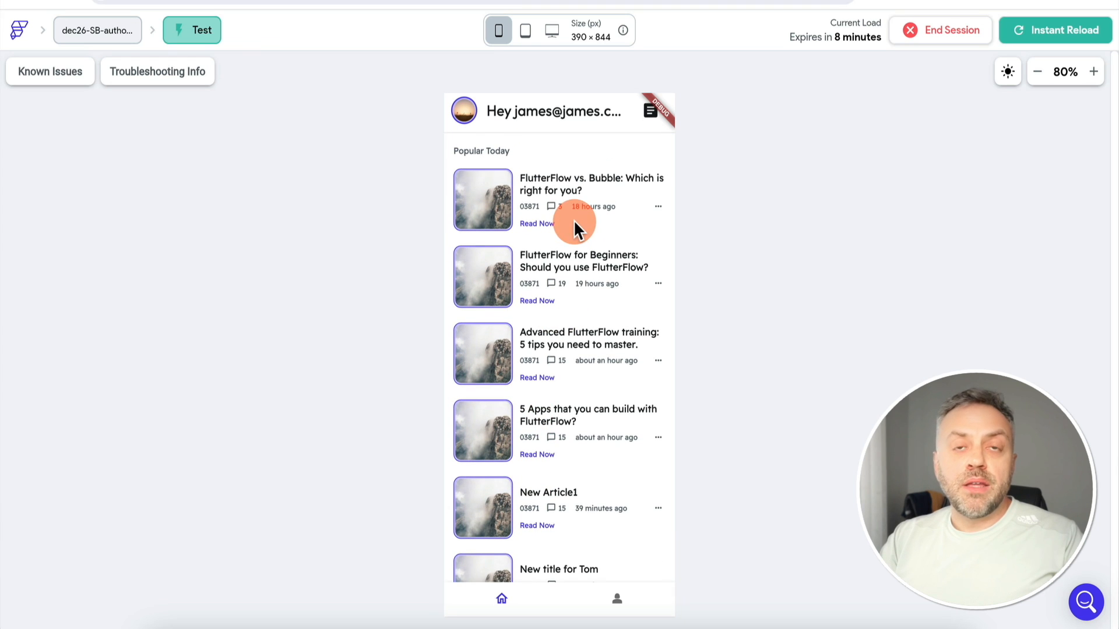
# Retitle the first article 'FlutterFlow vs. Bubble: 2024 Comparison' and save it
pyautogui.click(539, 225)
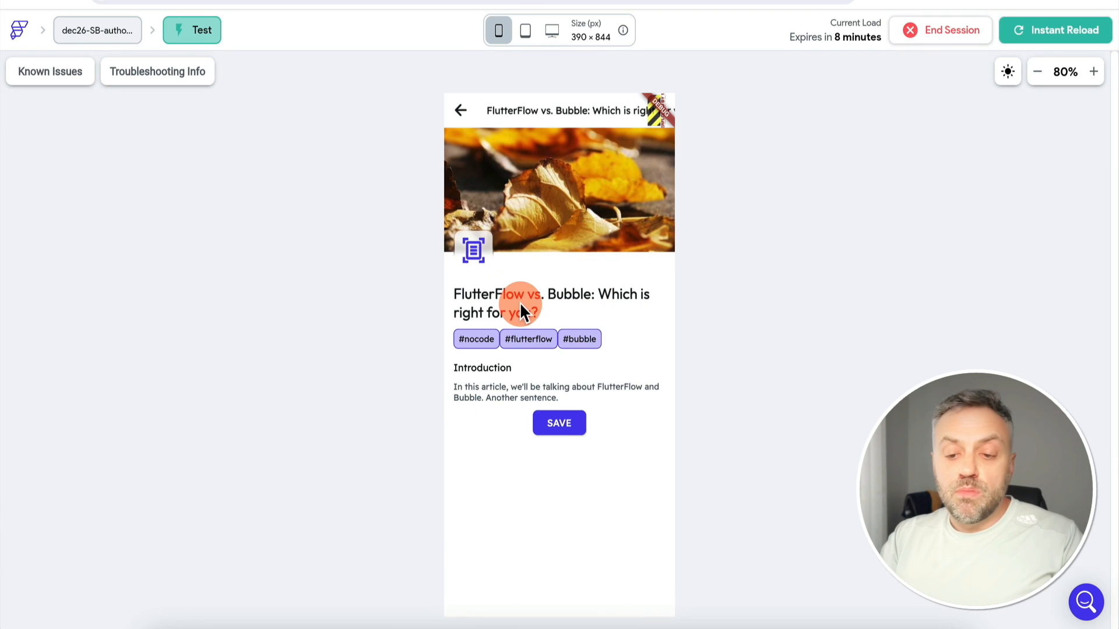
pyautogui.click(511, 394)
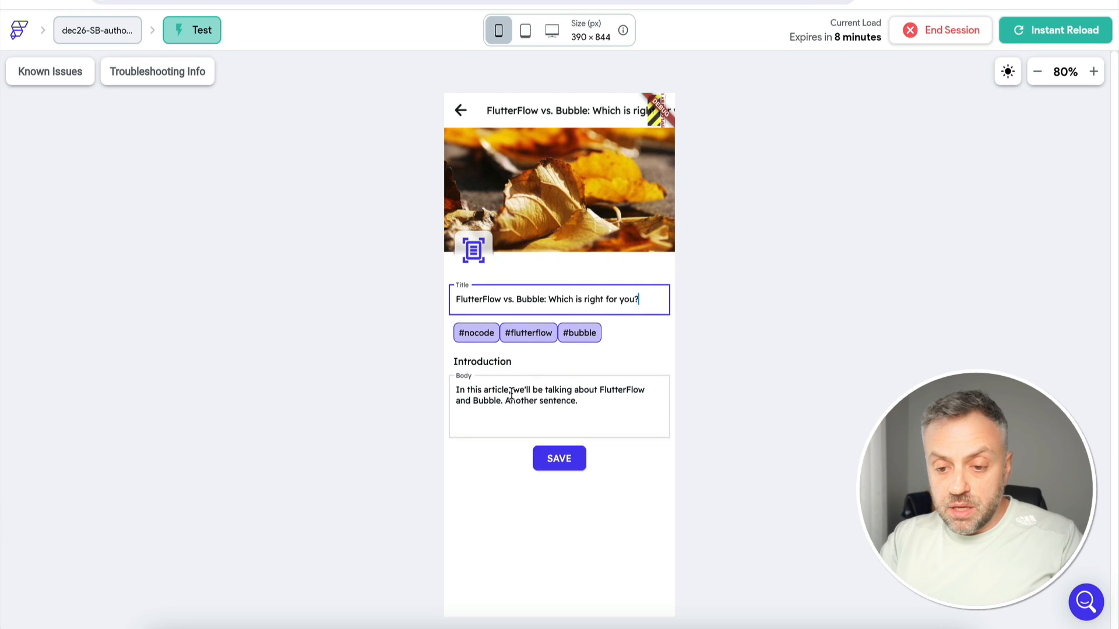
pyautogui.moveTo(644, 299); pyautogui.dragTo(547, 299)
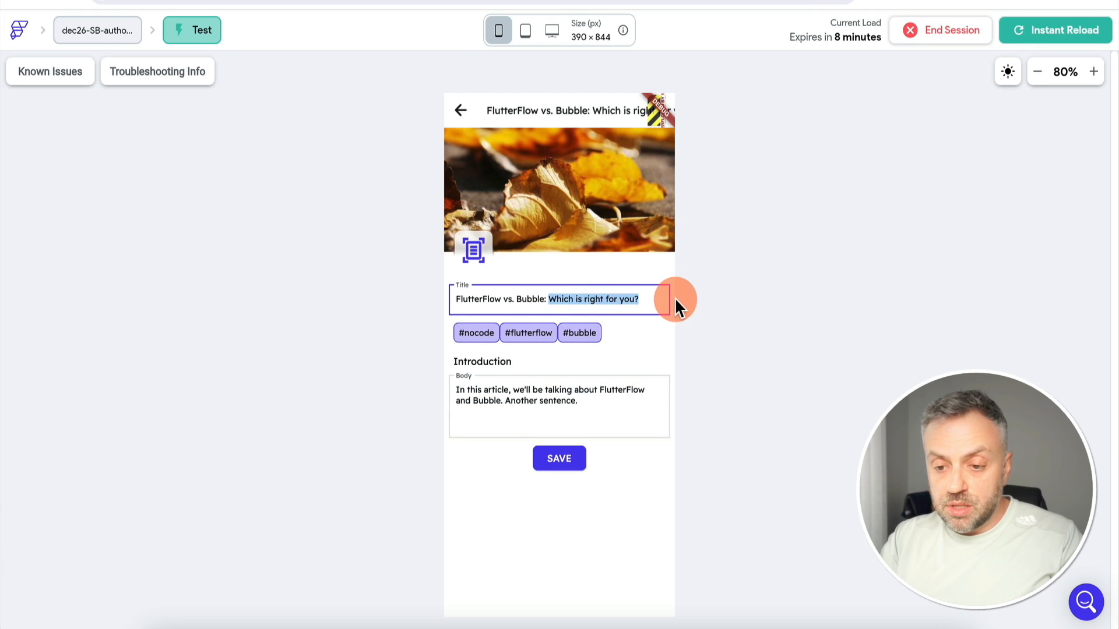
pyautogui.press('BackSpace')
pyautogui.write('2024')
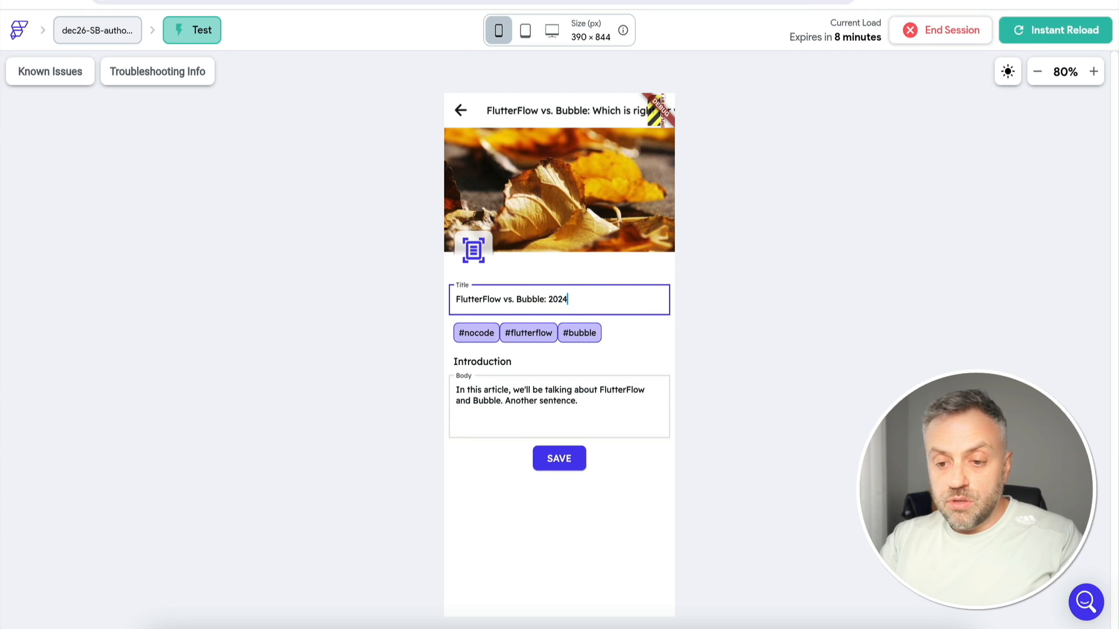
pyautogui.write(' Comparison')
pyautogui.click(573, 459)
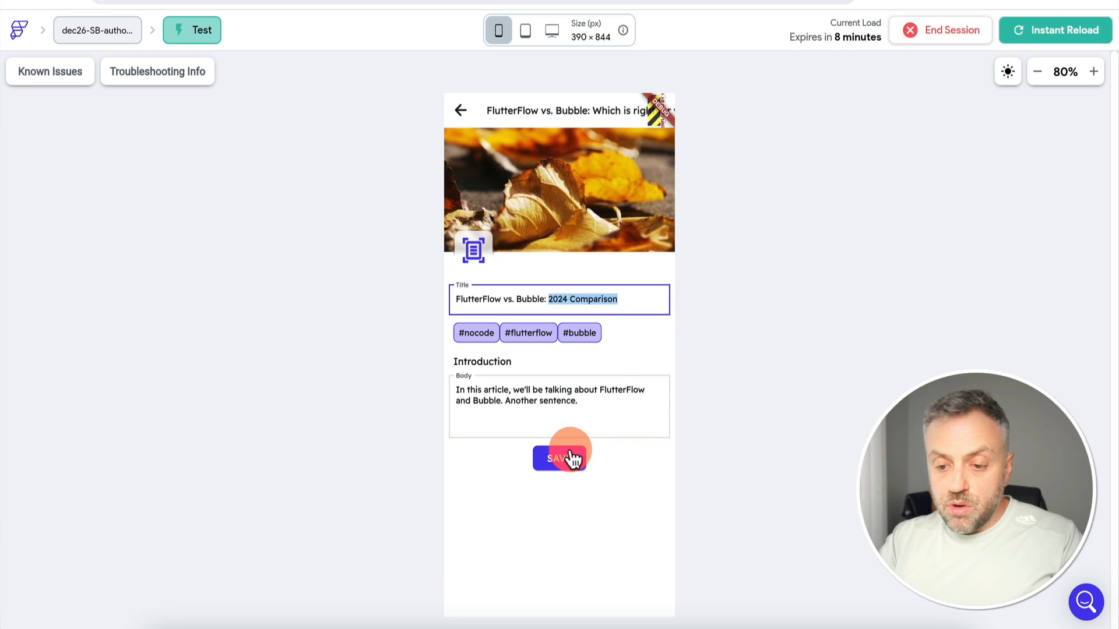
pyautogui.click(573, 459)
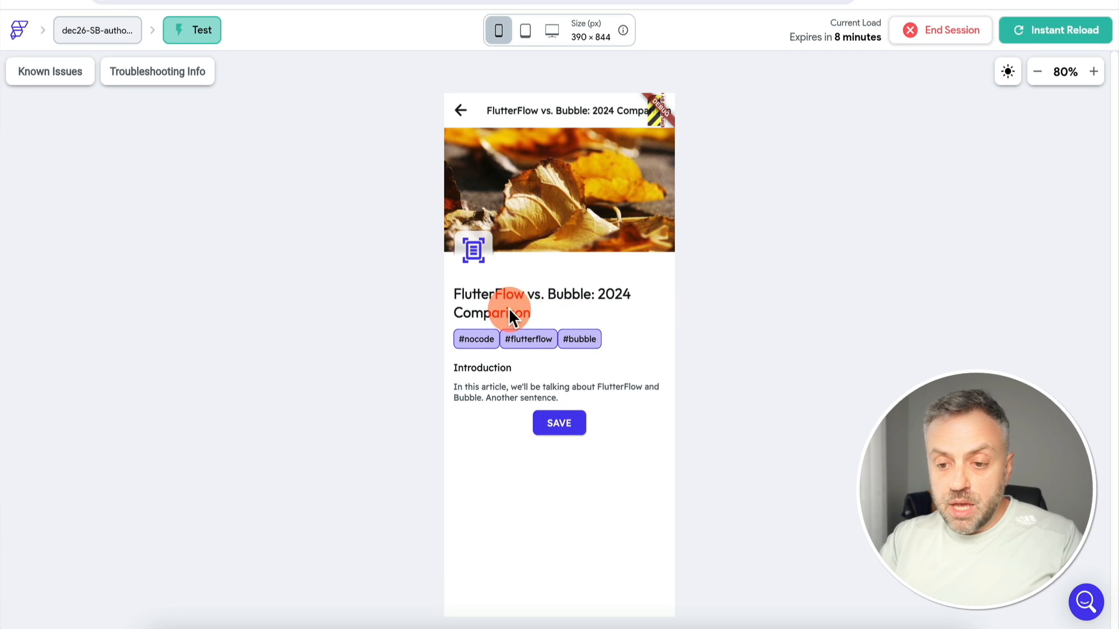
pyautogui.click(461, 110)
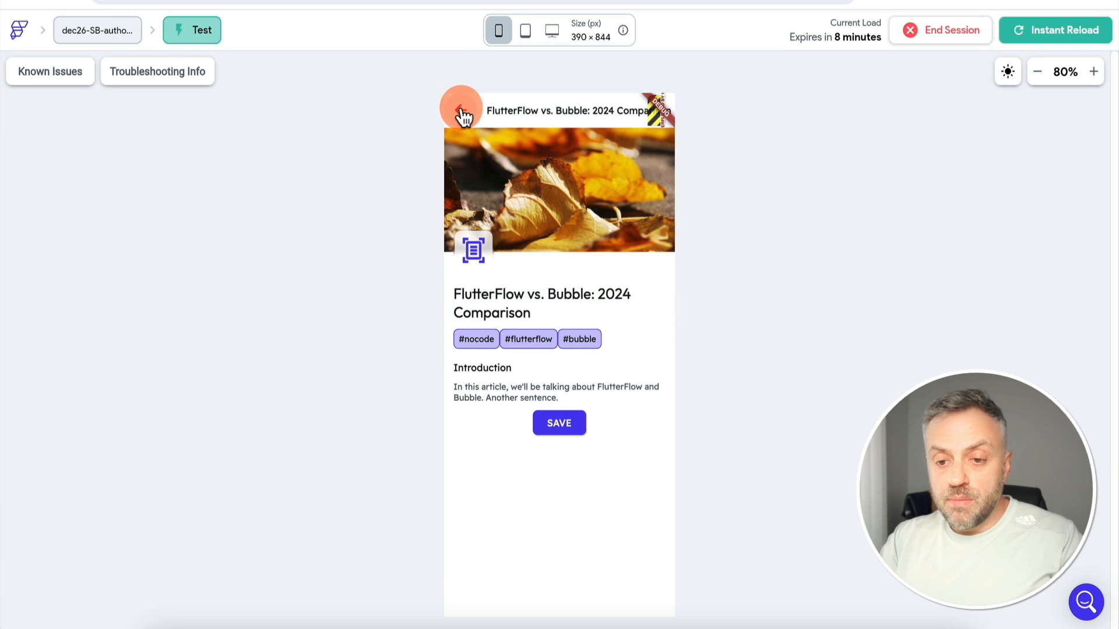
# Delete New Article1 and the second user's retitled article, leaving four, then log out via Profile
pyautogui.scroll(-1, 560, 373)
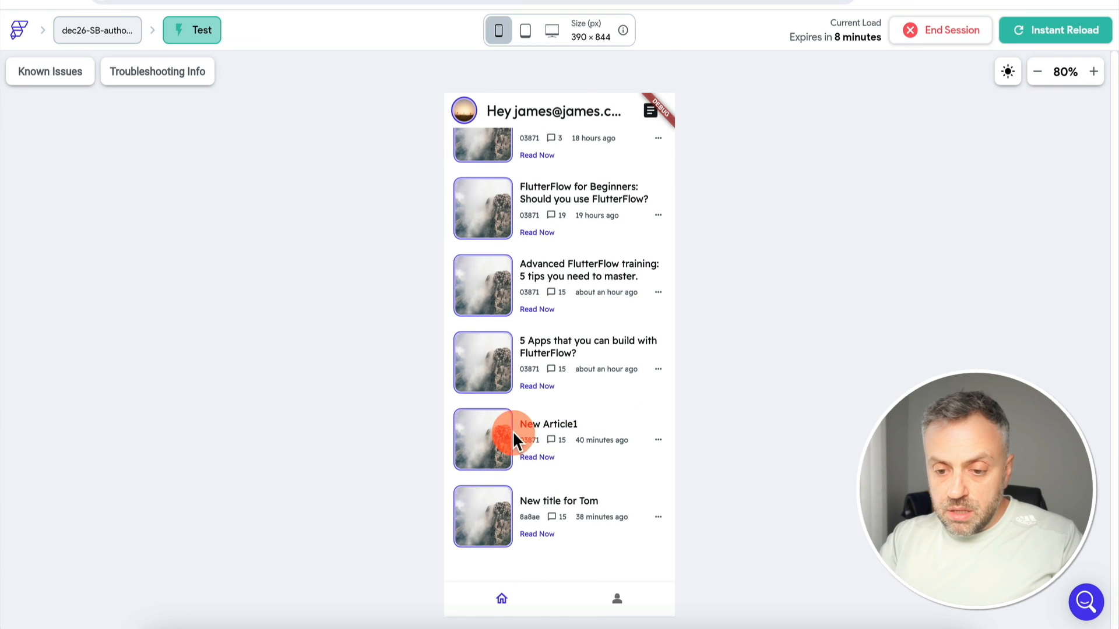
pyautogui.click(535, 460)
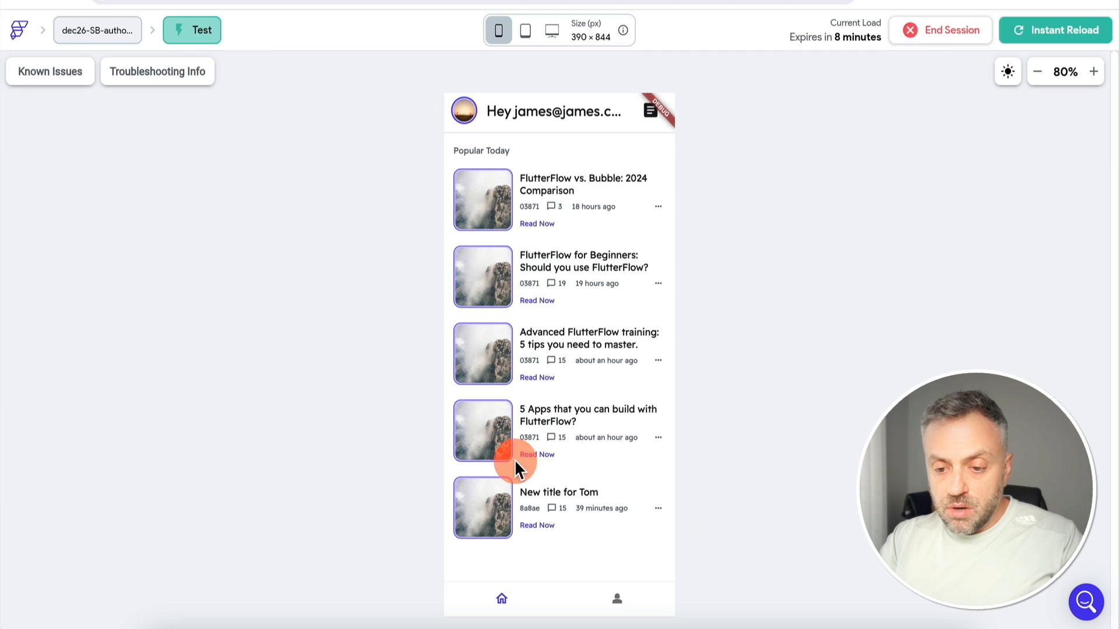
pyautogui.click(536, 528)
pyautogui.click(645, 121)
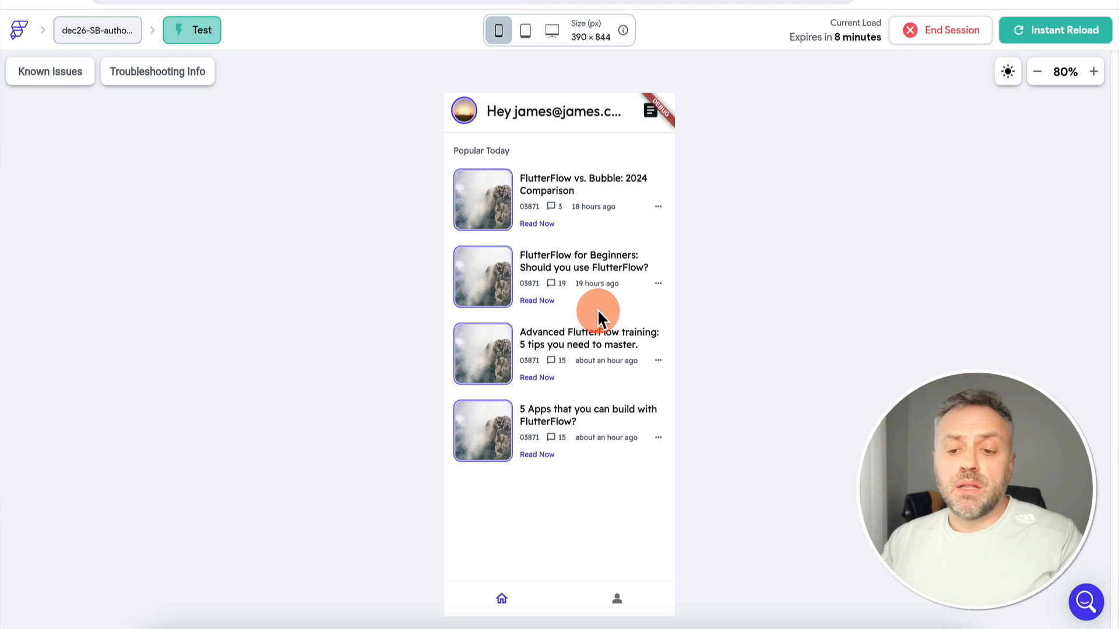
pyautogui.click(618, 605)
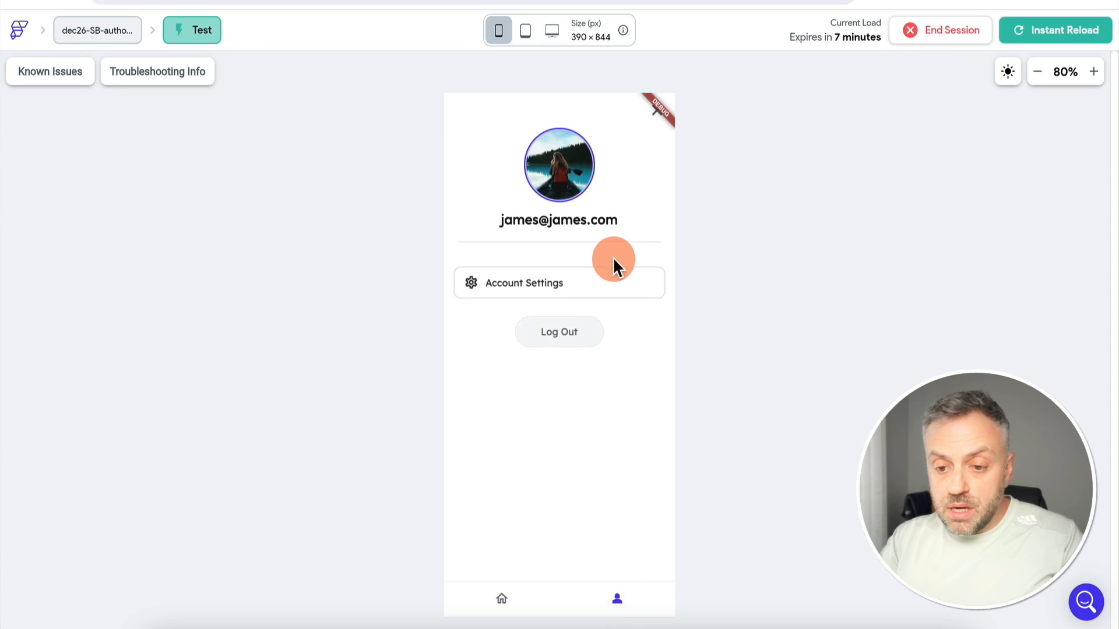
pyautogui.click(573, 324)
# Log in with the second user's email and password, then check Profile and the empty Home feed
pyautogui.click(544, 283)
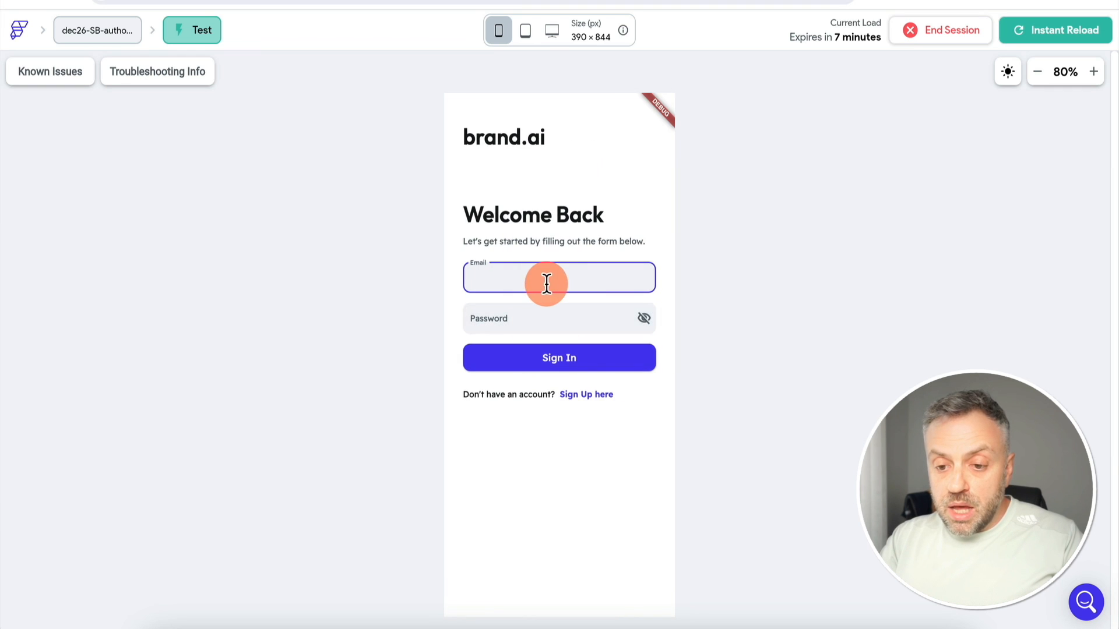
pyautogui.write('tom@tom.com')
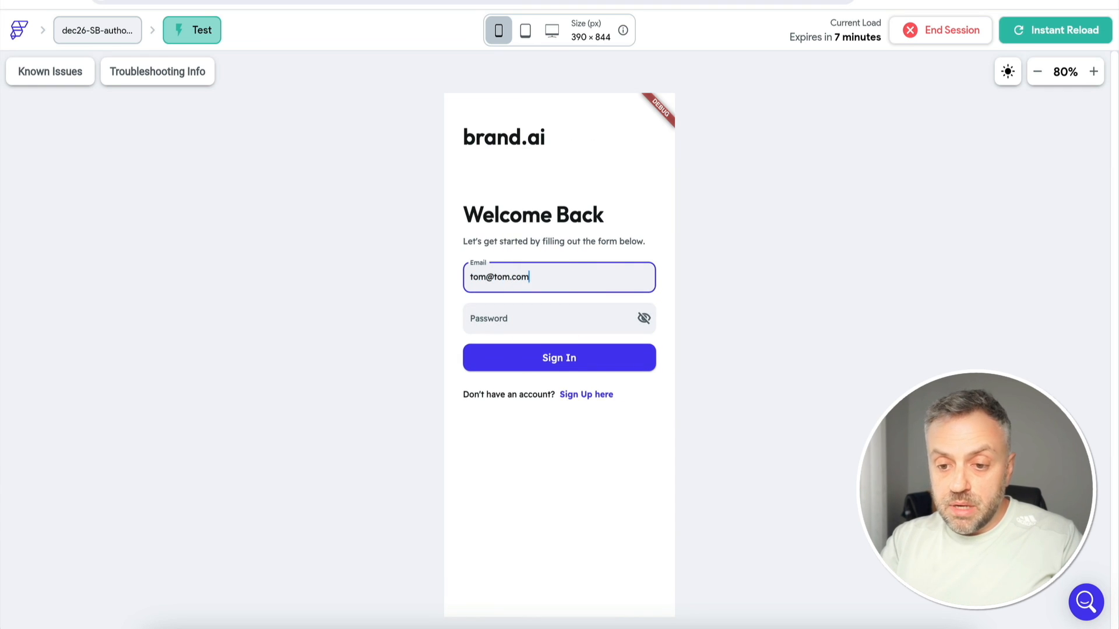
pyautogui.click(516, 320)
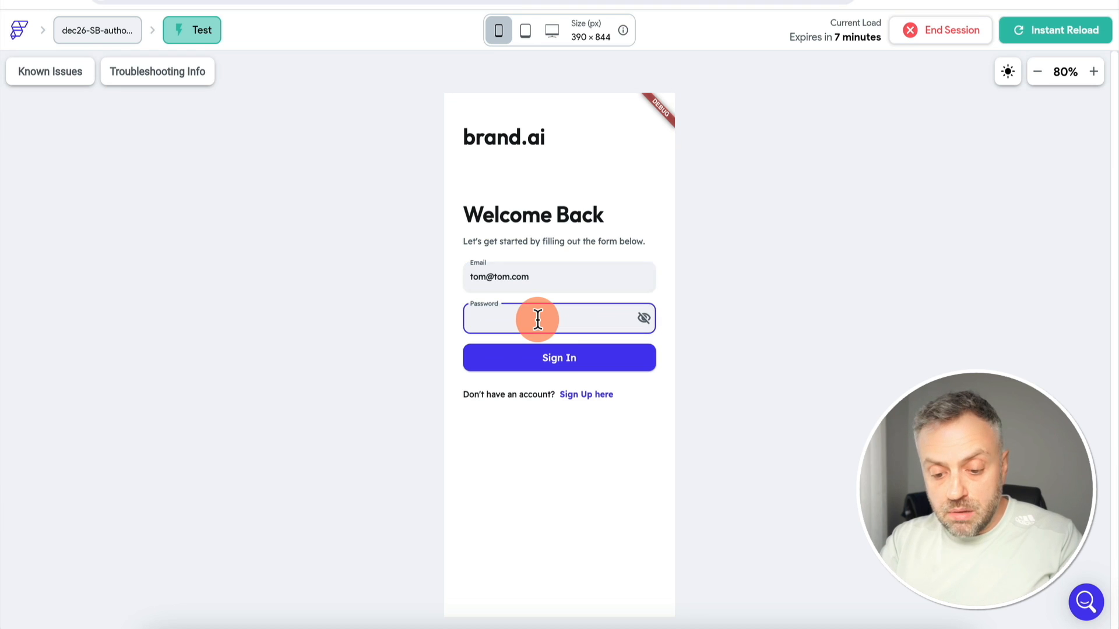
pyautogui.hotkey('ctrl', 'v')
pyautogui.click(545, 366)
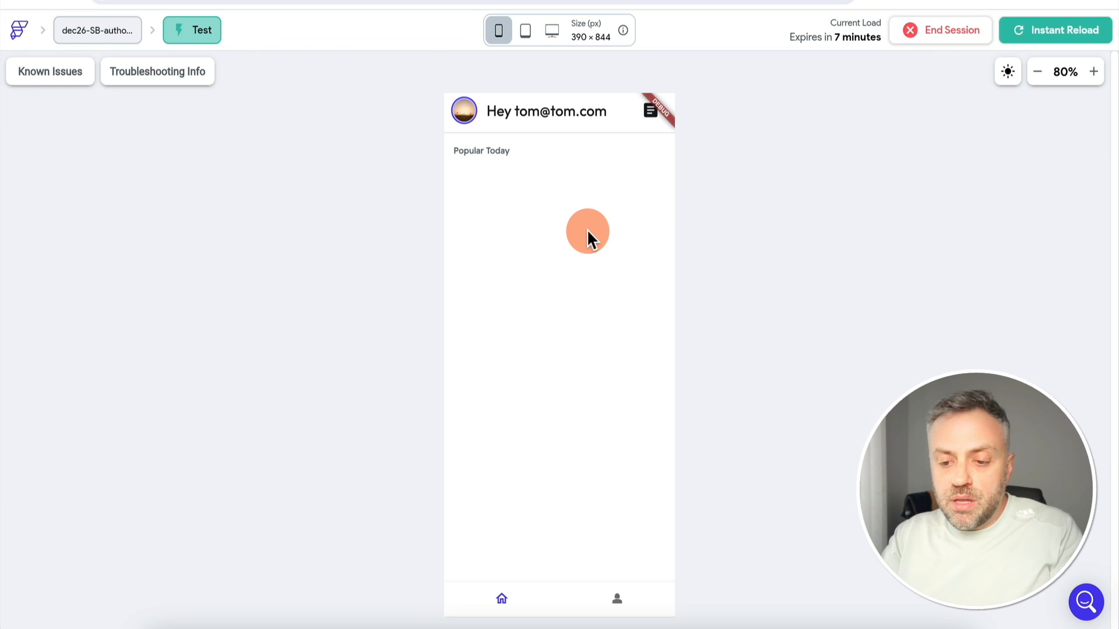
pyautogui.click(618, 600)
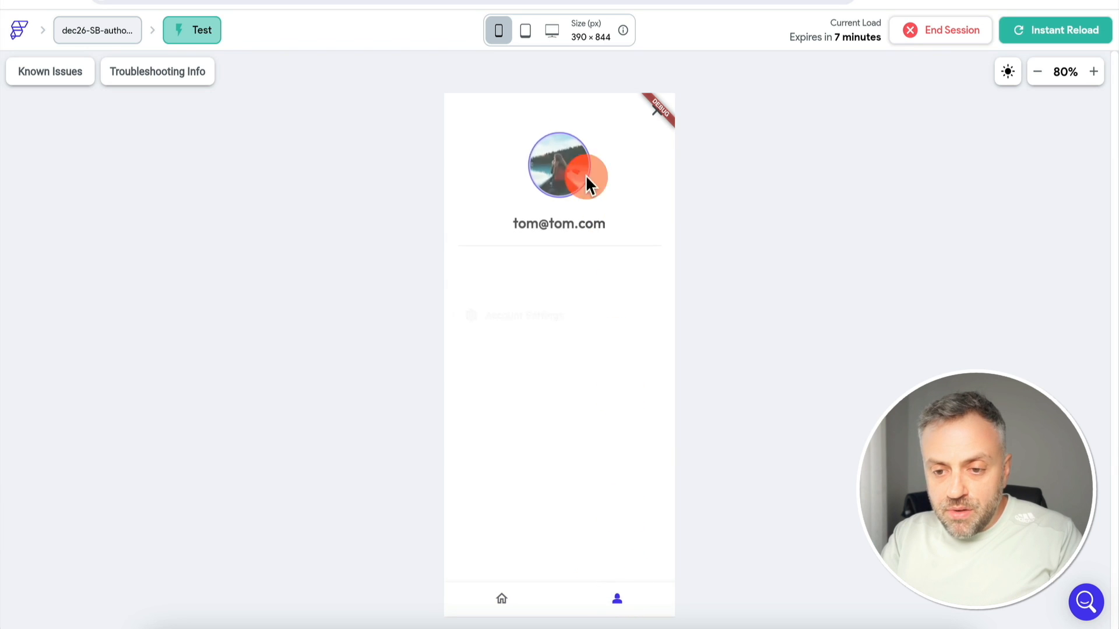
pyautogui.click(501, 601)
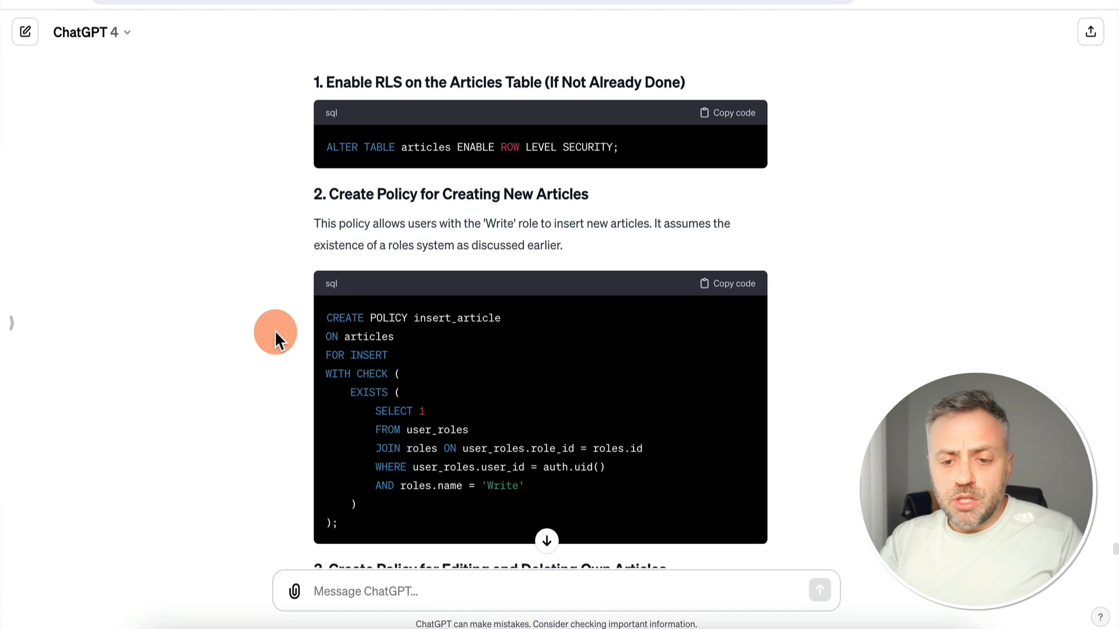
# Copy the insert_article policy SQL from ChatGPT's section 2 and go back to the Supabase SQL Editor
pyautogui.scroll(-1, 274, 330)
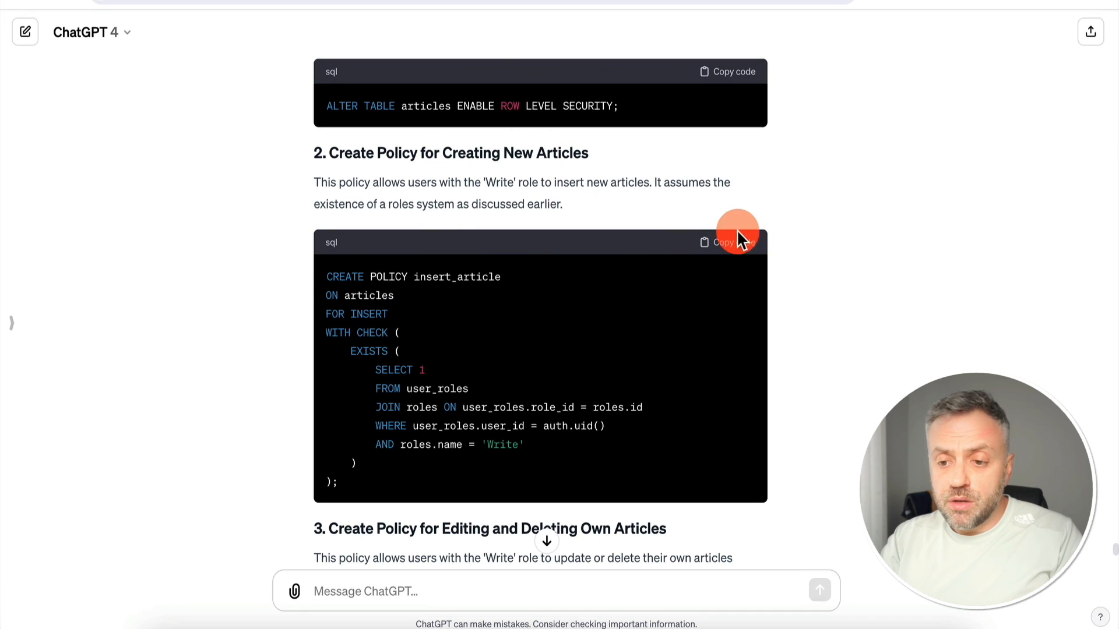
pyautogui.click(746, 248)
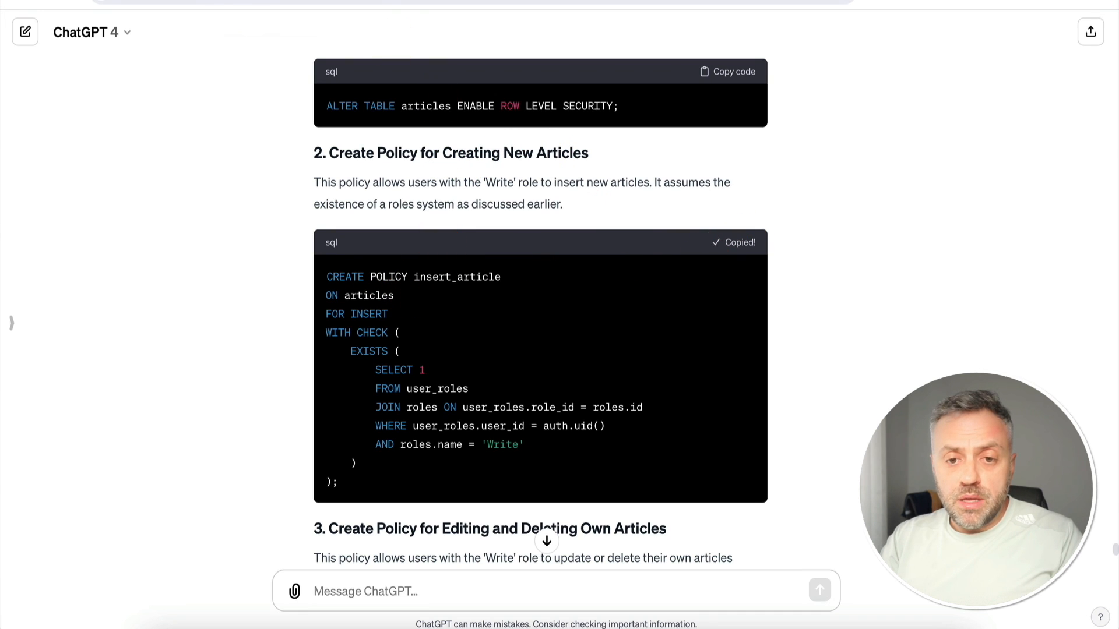
pyautogui.click(256, 1)
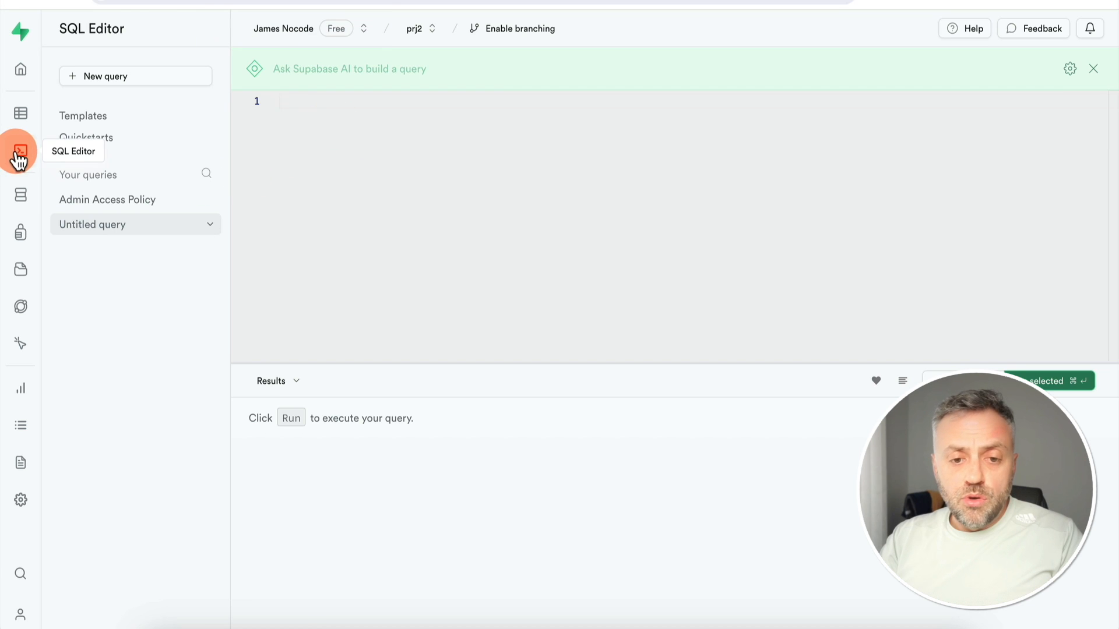
# Paste the insert_article policy, change roles.name to roles.role_name on line 10, and run it
pyautogui.click(325, 193)
pyautogui.press('super+v')
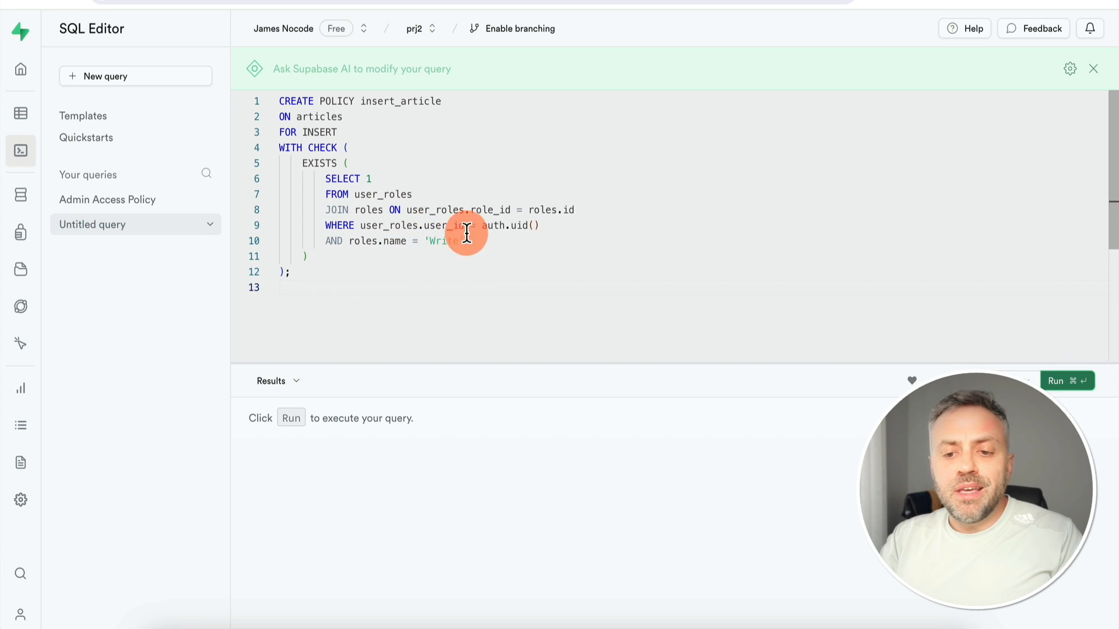
pyautogui.click(385, 240)
pyautogui.write('role_')
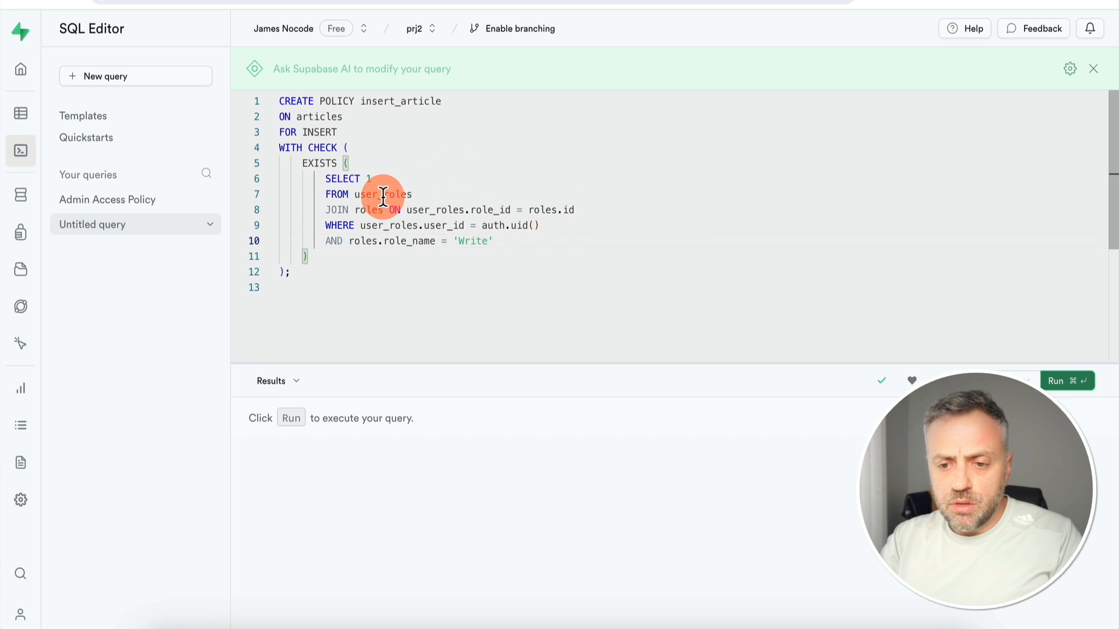
pyautogui.click(1073, 383)
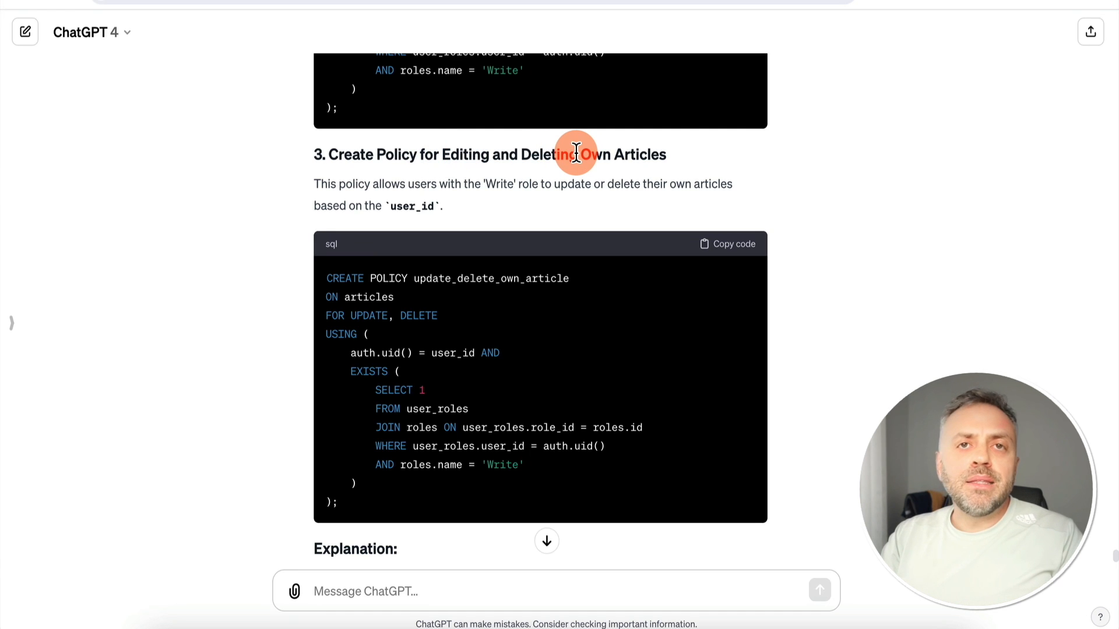
# Copy the section 3 update_delete_own_article policy SQL from ChatGPT and return to Supabase
pyautogui.click(525, 265)
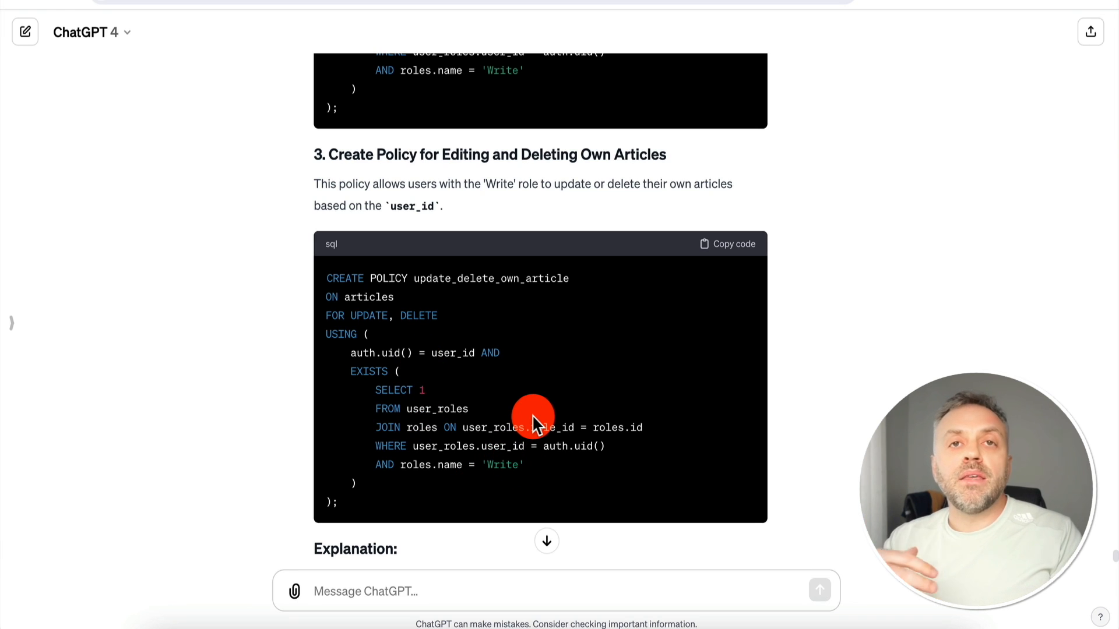
pyautogui.click(739, 245)
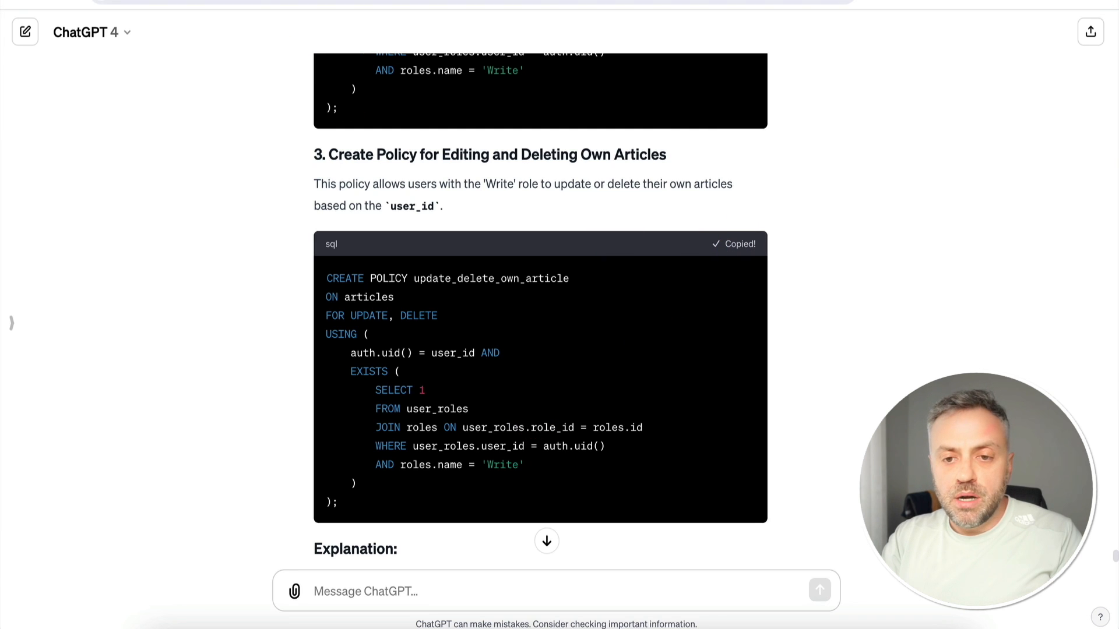
pyautogui.click(244, 3)
# In a new query, run the update/delete policy fixed to roles.role_name, then copy the view_all_articles SQL
pyautogui.click(133, 79)
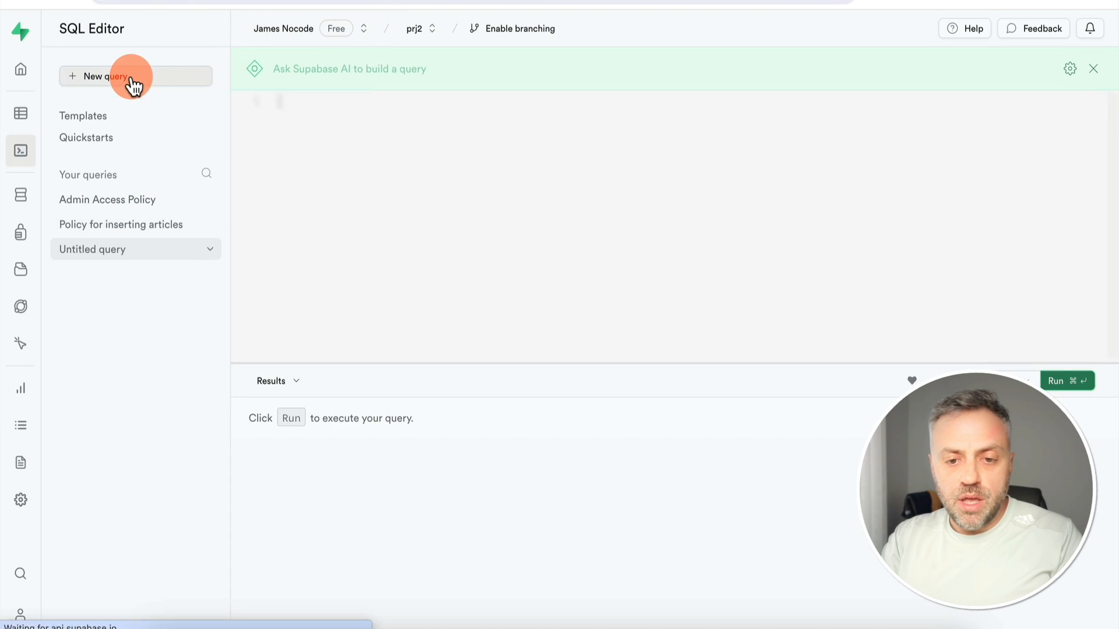
pyautogui.press('super+v')
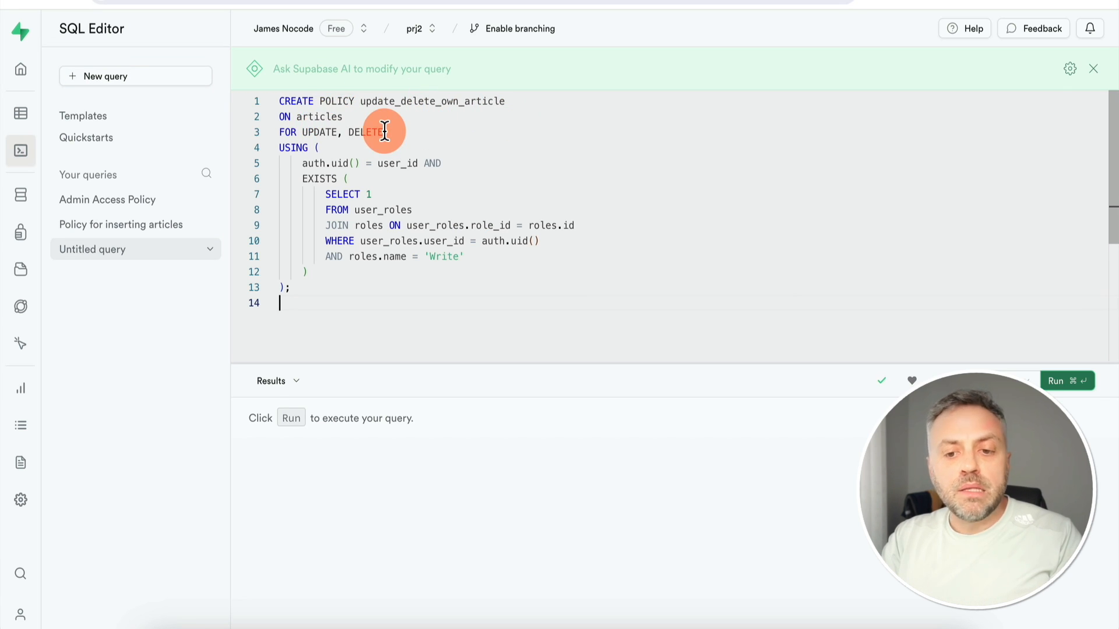
pyautogui.click(382, 256)
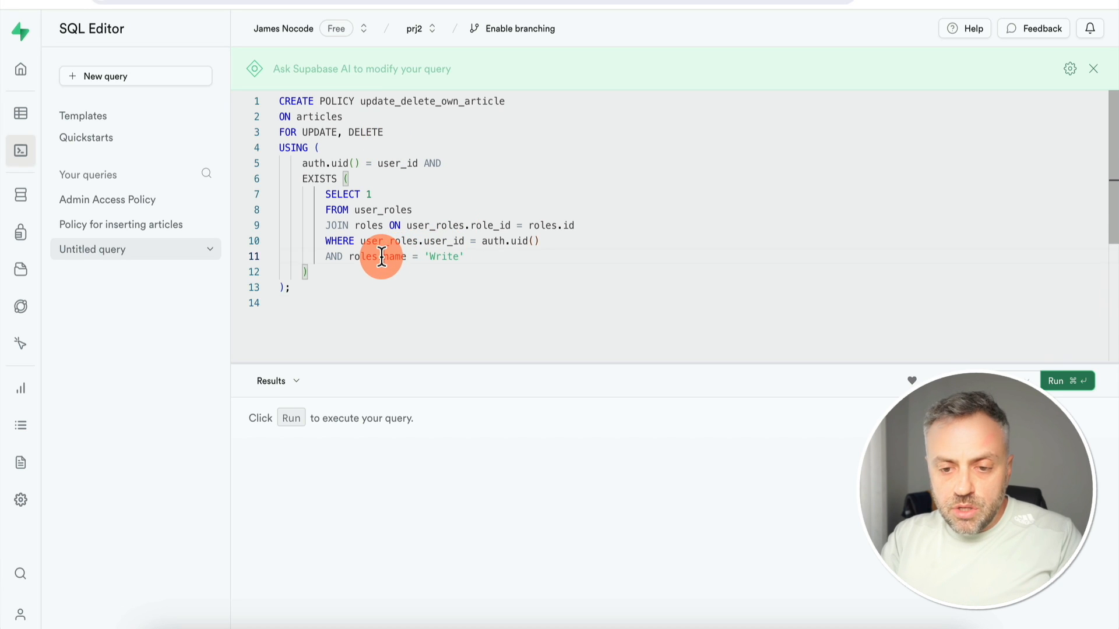
pyautogui.write('role_')
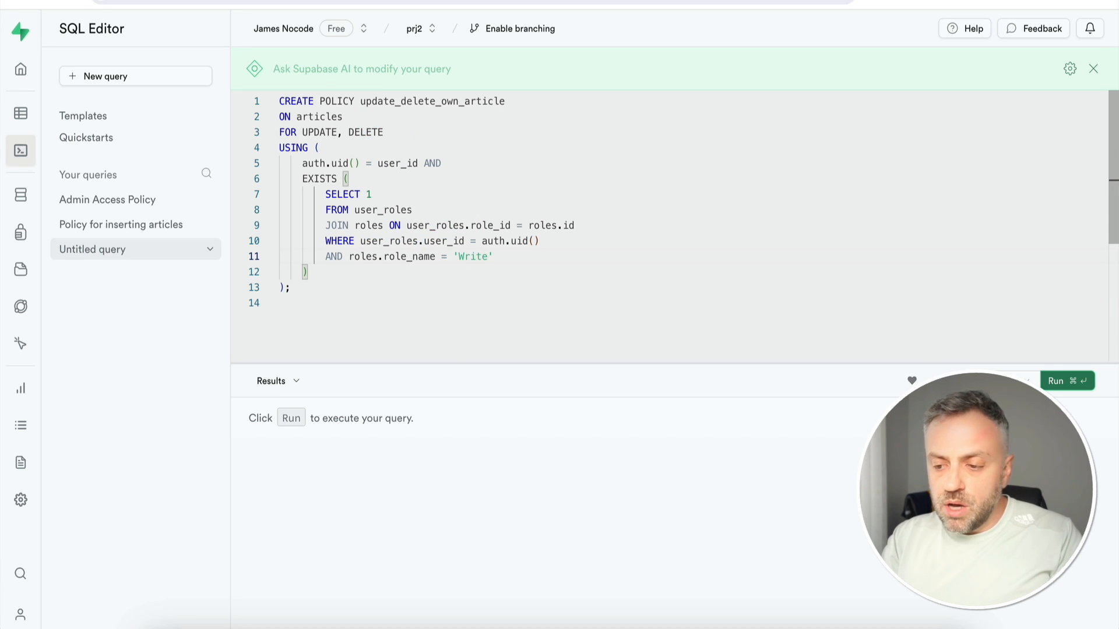
pyautogui.press('super+Return')
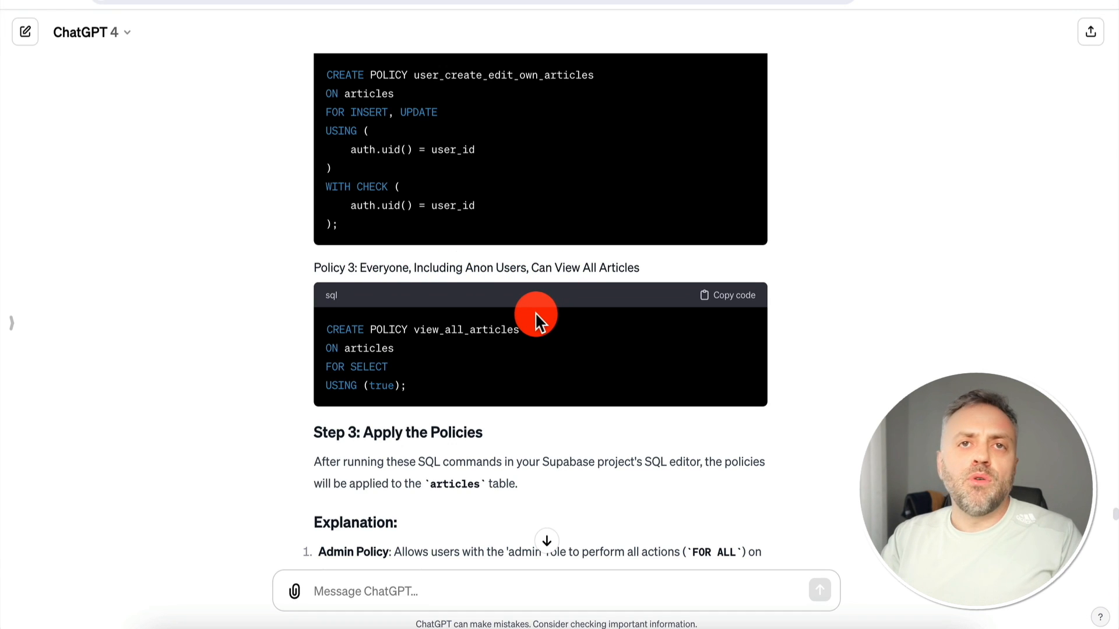
pyautogui.click(736, 296)
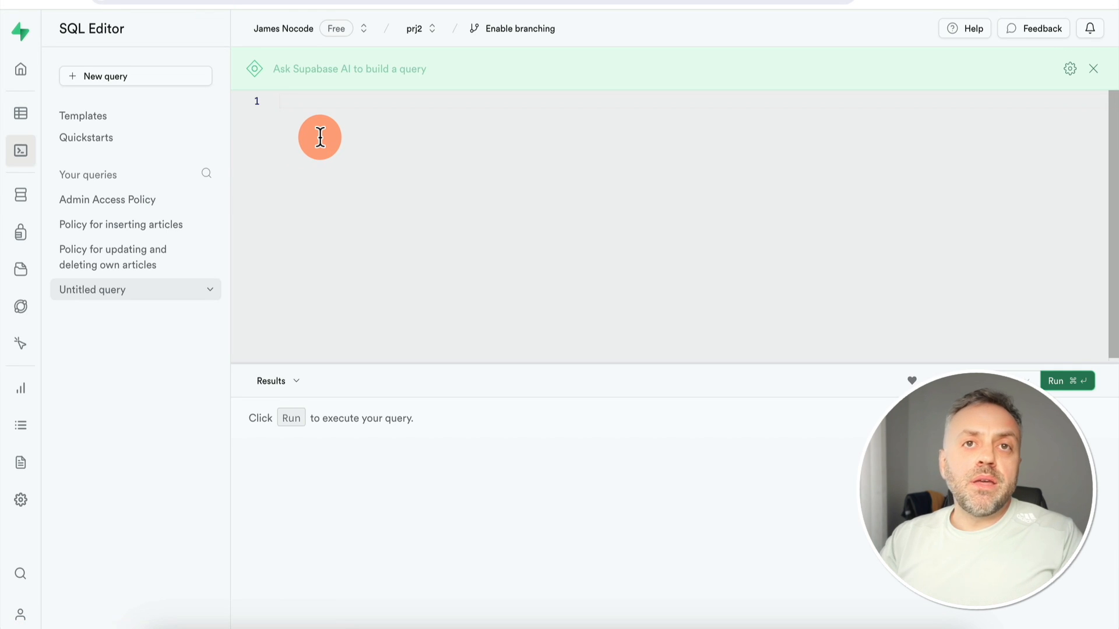
# Paste and run the CREATE POLICY view_all_articles statement so anyone can read articles
pyautogui.press('super+v')
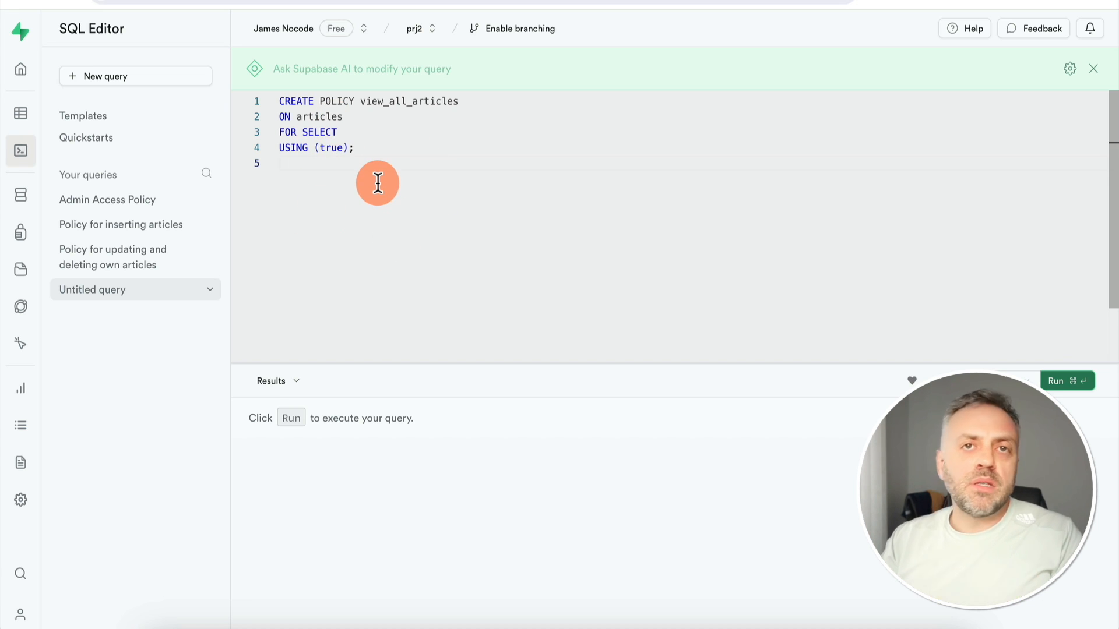
pyautogui.press('super+Return')
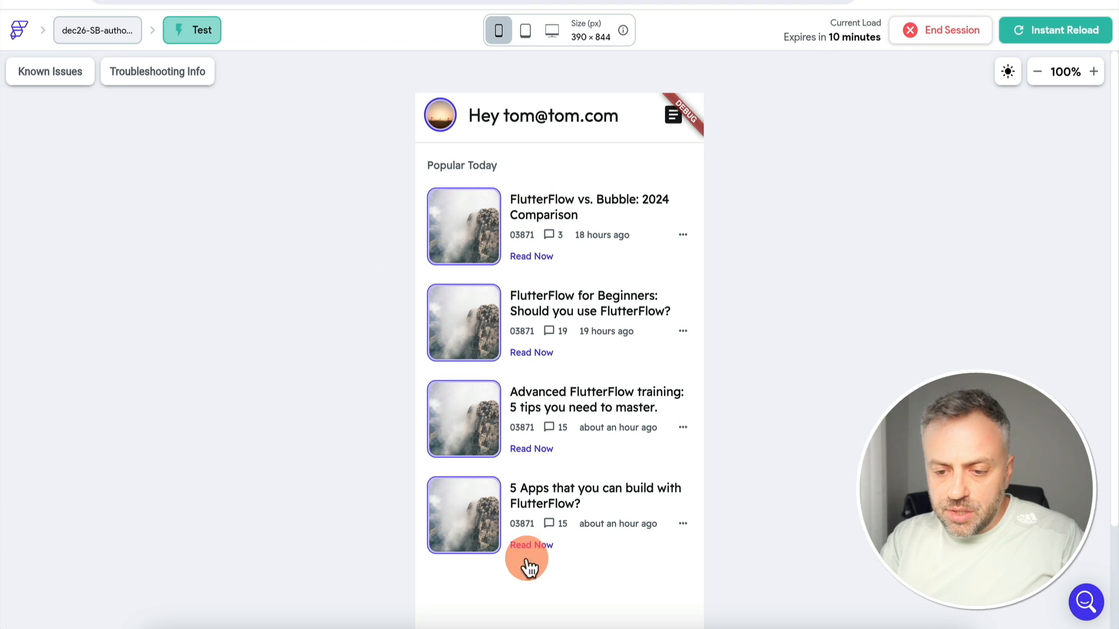
# Retitle the FlutterFlow vs. Bubble article to 'No Update', save, and return to the article list
pyautogui.scroll(-2, 322, 438)
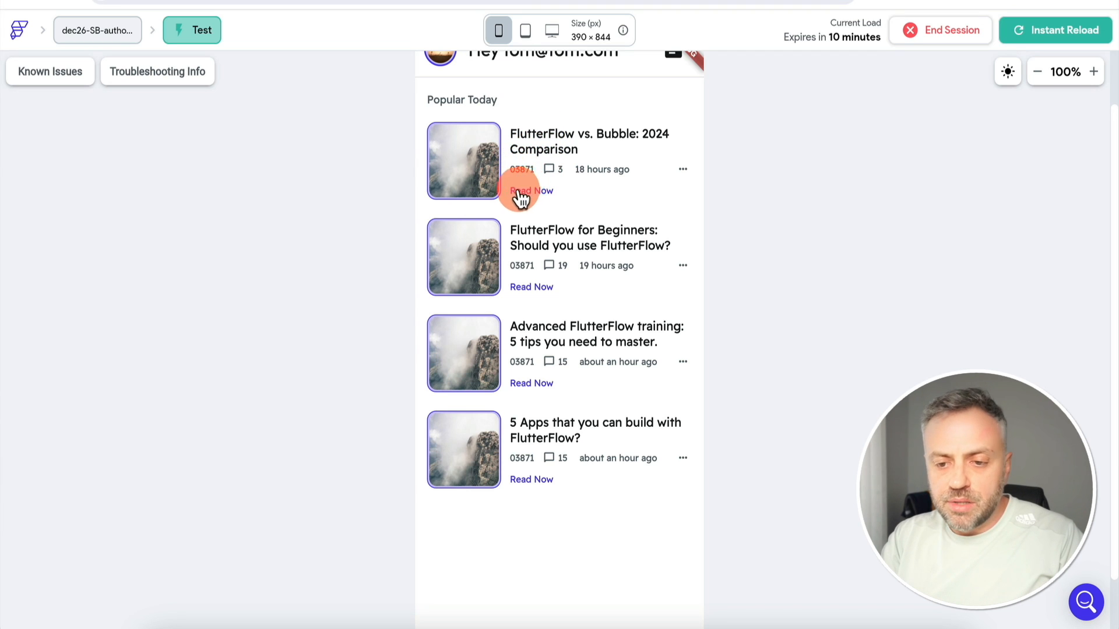
pyautogui.click(541, 191)
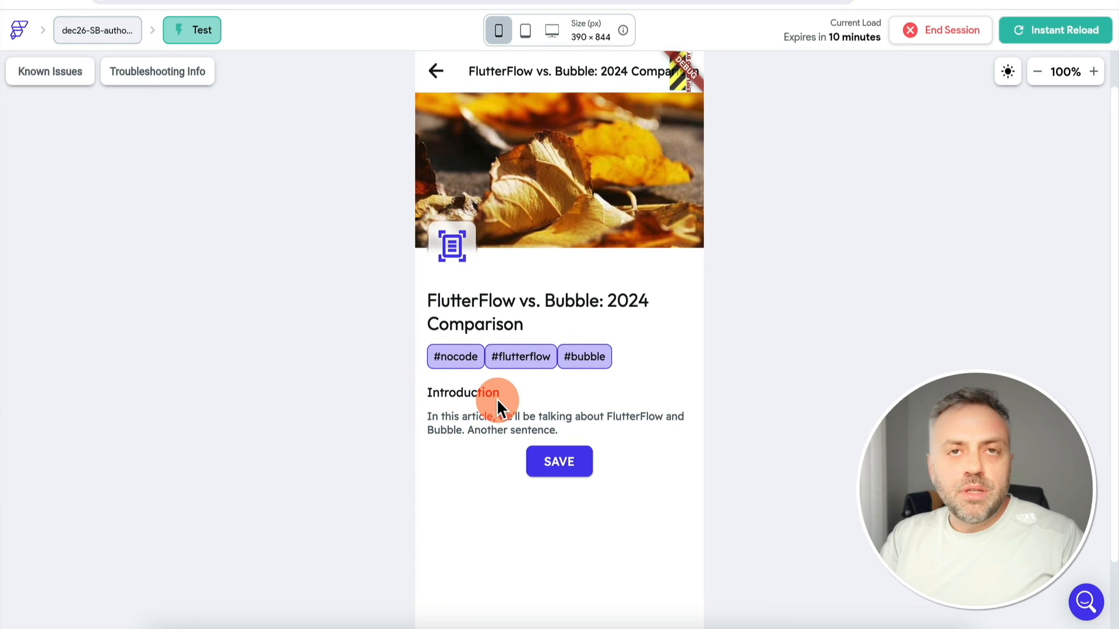
pyautogui.click(494, 420)
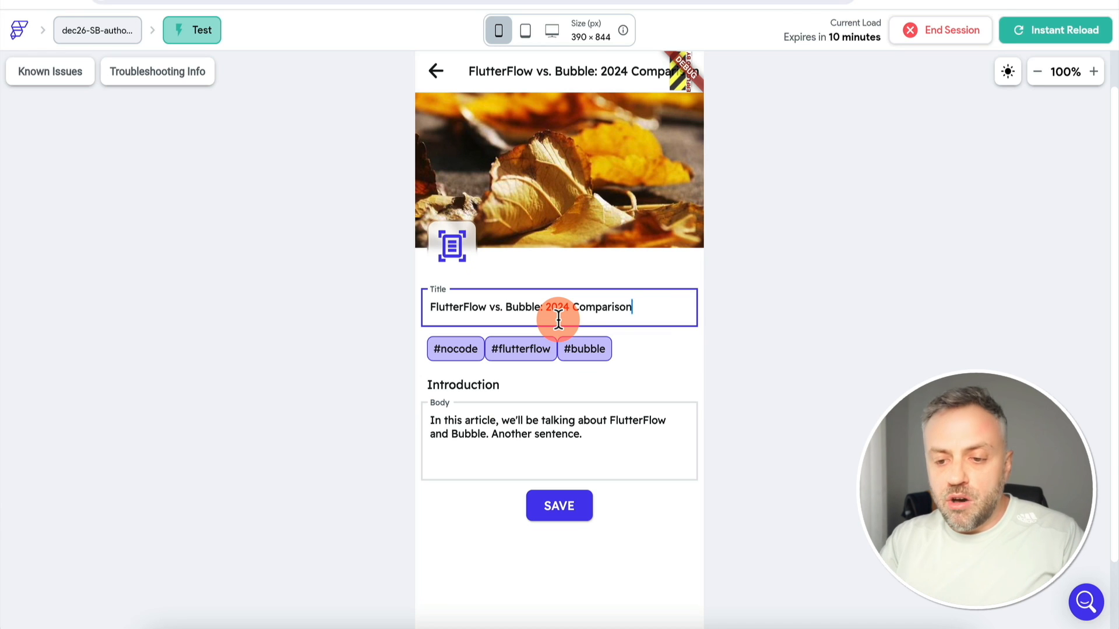
pyautogui.hotkey('ctrl', 'BackSpace')
pyautogui.hotkey('ctrl', 'BackSpace')
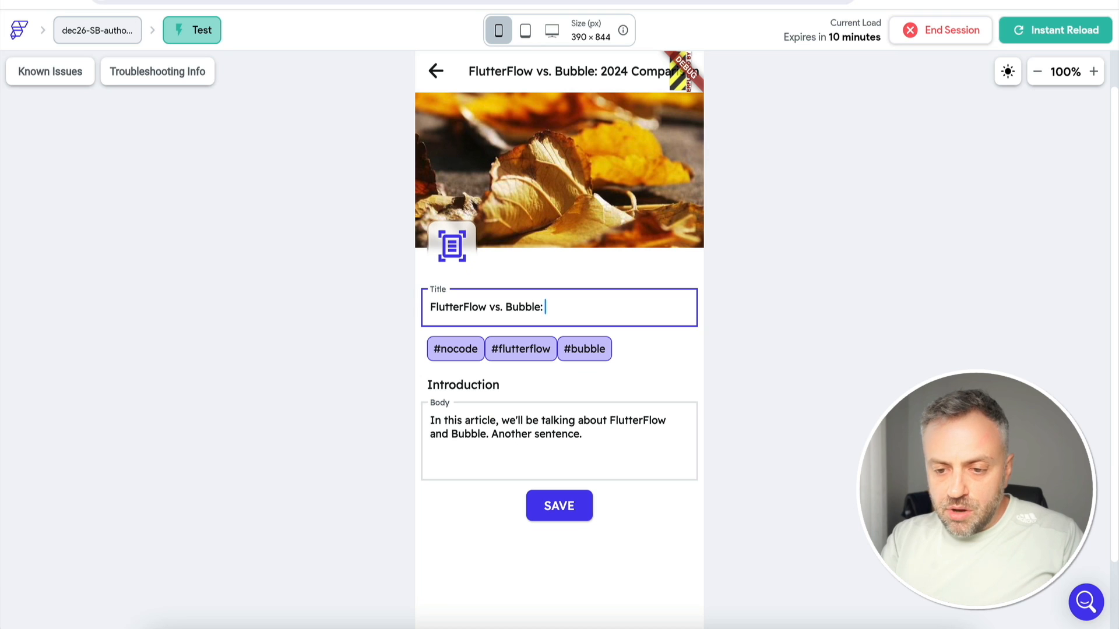
pyautogui.write('No U')
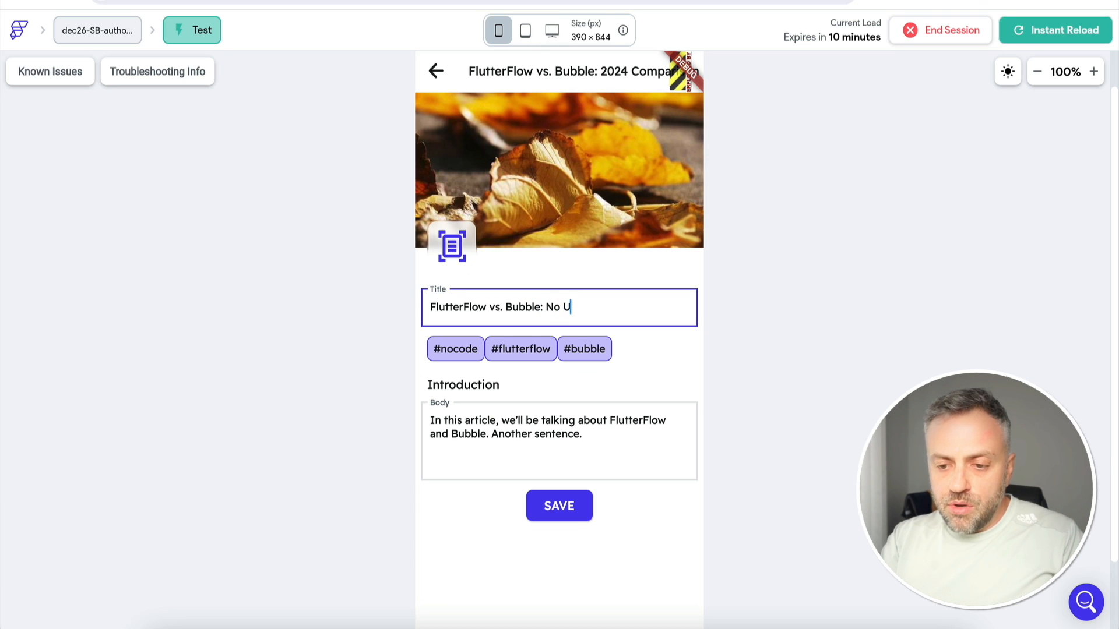
pyautogui.write('pdate')
pyautogui.click(570, 508)
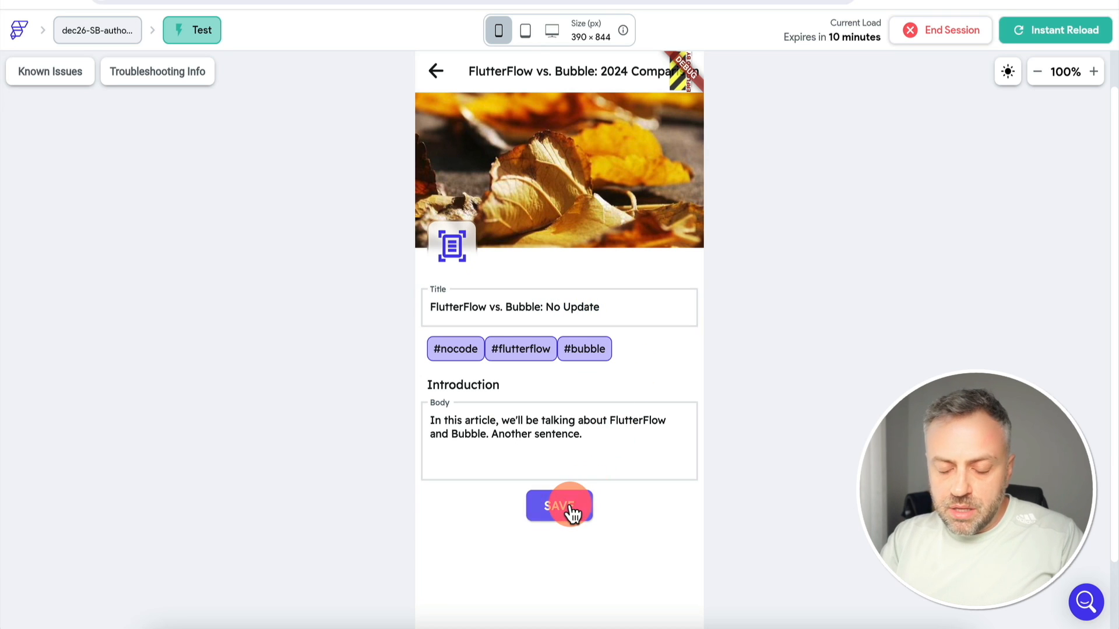
pyautogui.click(520, 358)
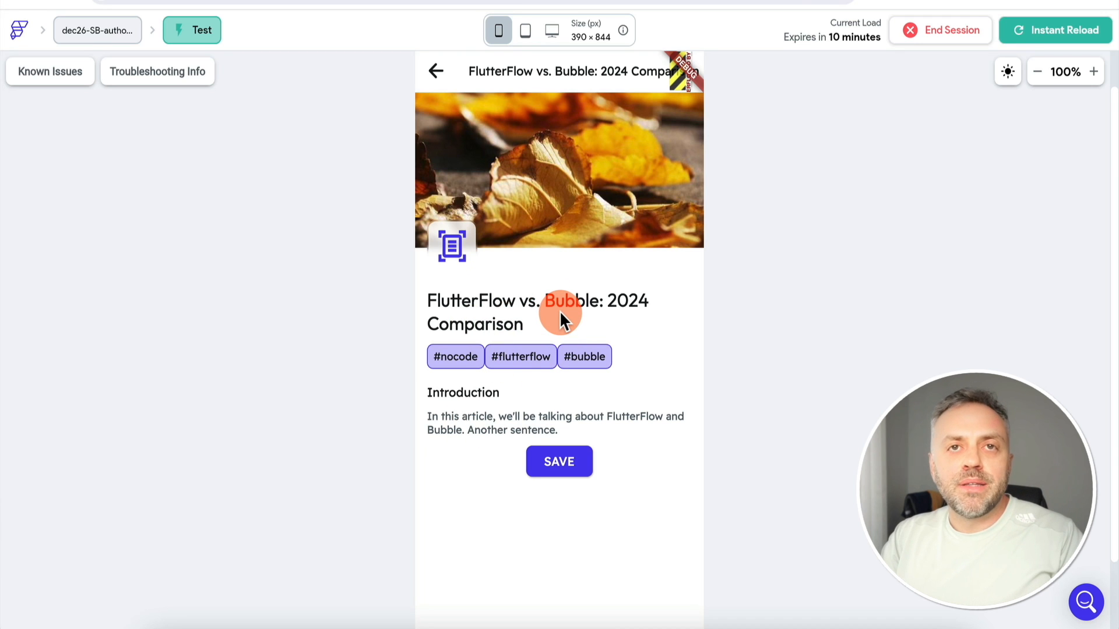
pyautogui.click(437, 70)
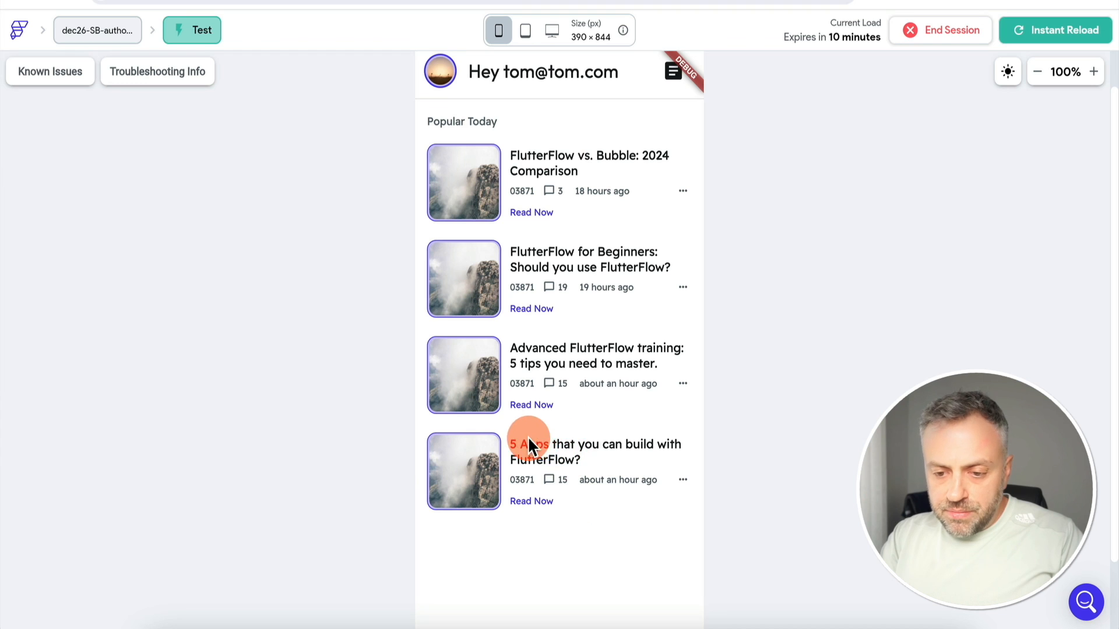
# Open the 5 Apps article, delete the end of its title, and save the change
pyautogui.click(535, 502)
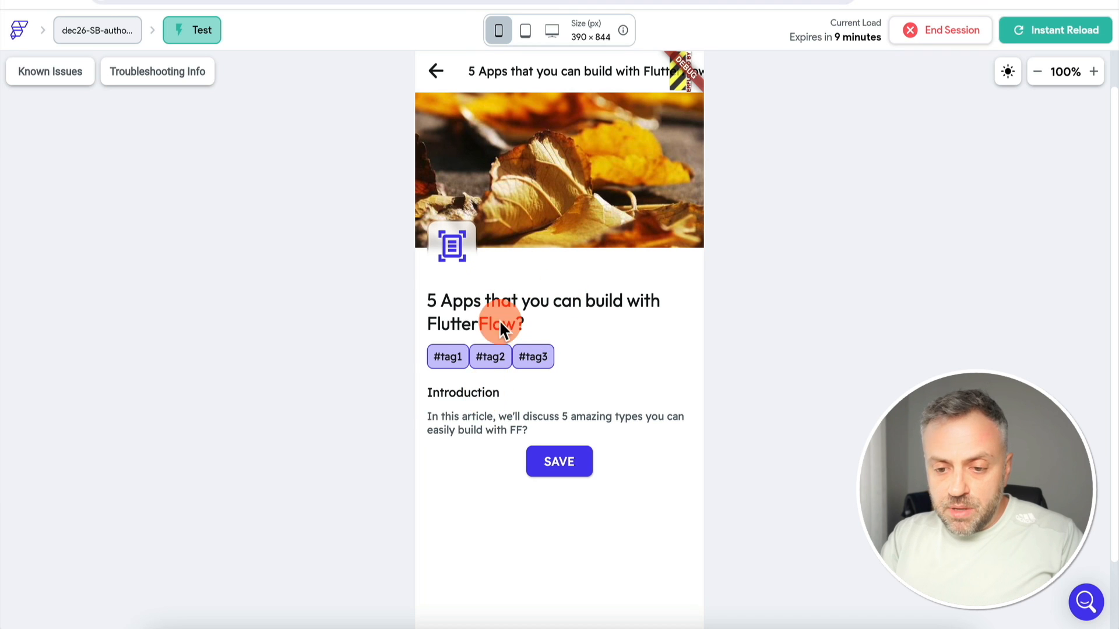
pyautogui.click(482, 430)
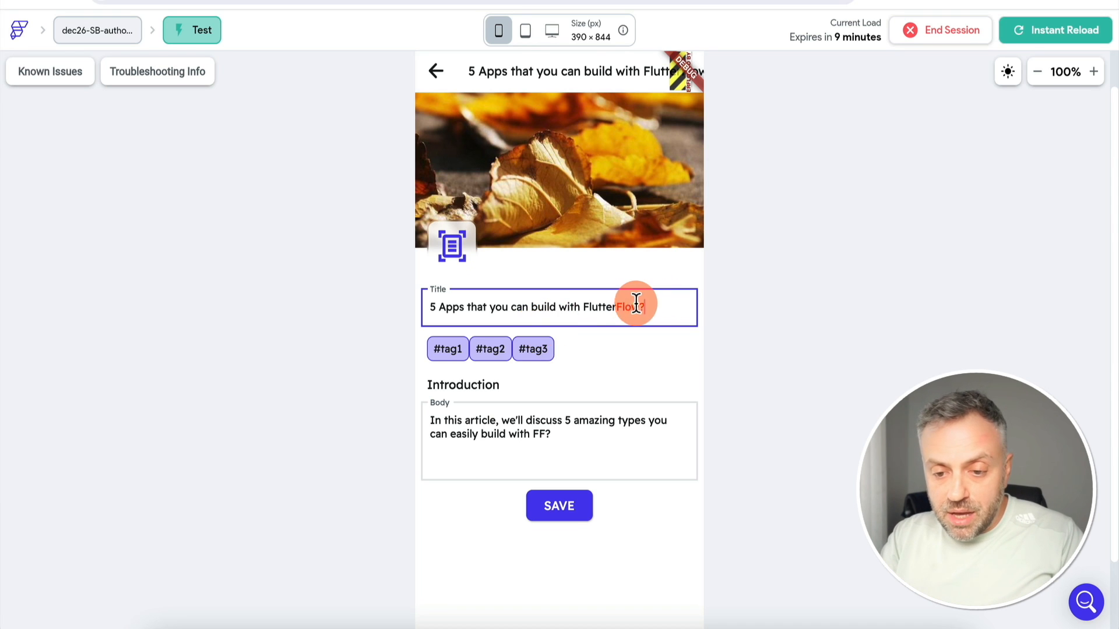
pyautogui.moveTo(636, 303); pyautogui.dragTo(466, 303)
pyautogui.press('BackSpace')
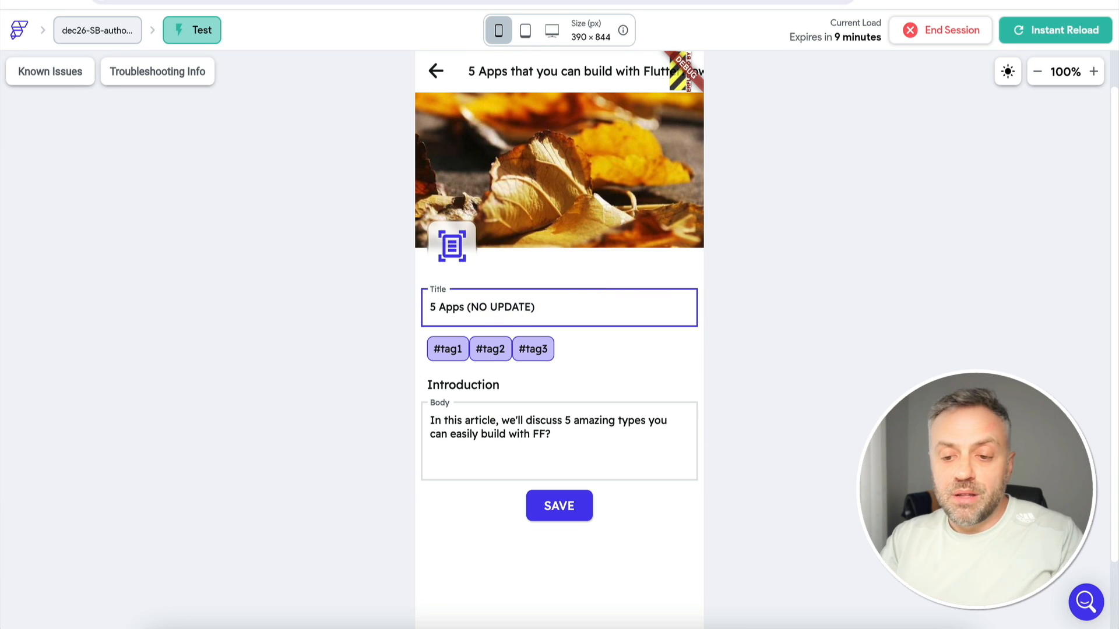
pyautogui.click(562, 512)
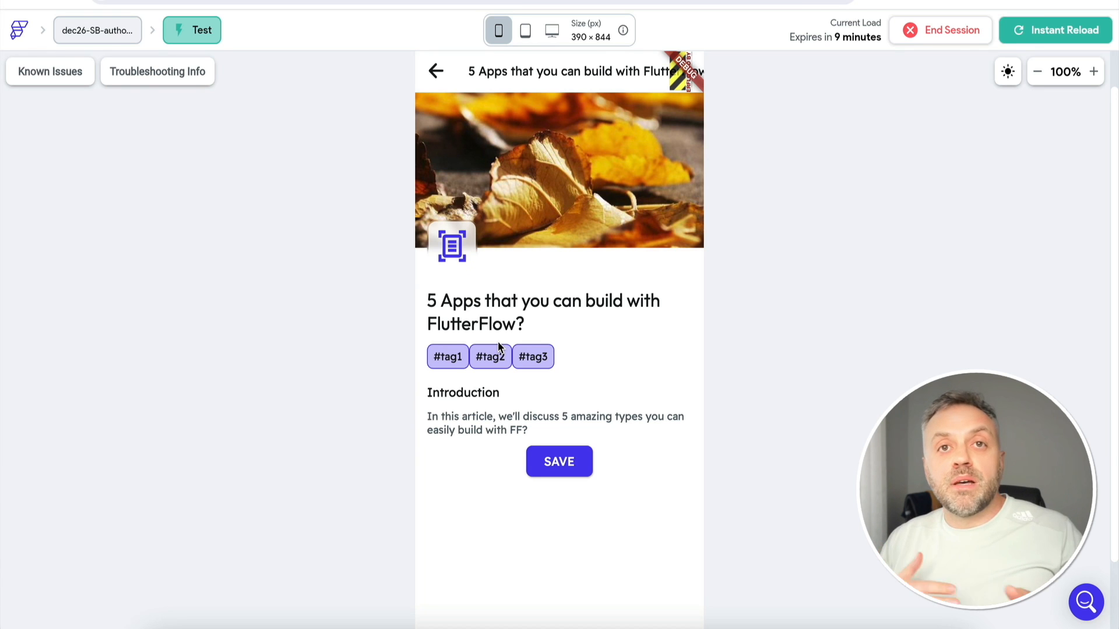
# Try creating an article titled "Tom's title" with body "Tom's article content", then return to Supabase
pyautogui.click(437, 70)
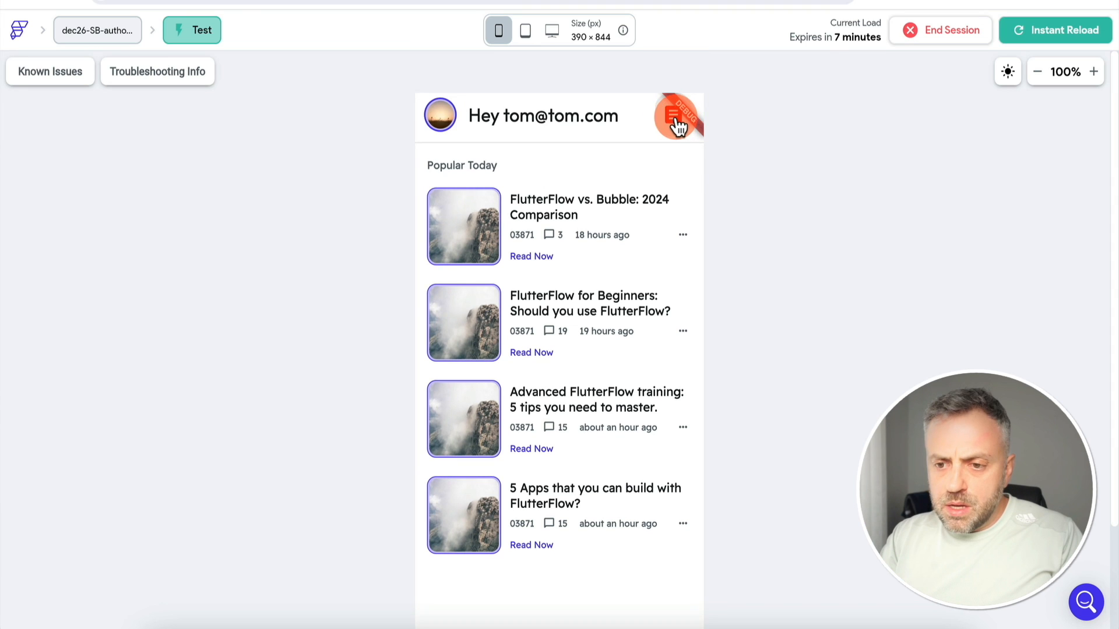
pyautogui.click(675, 116)
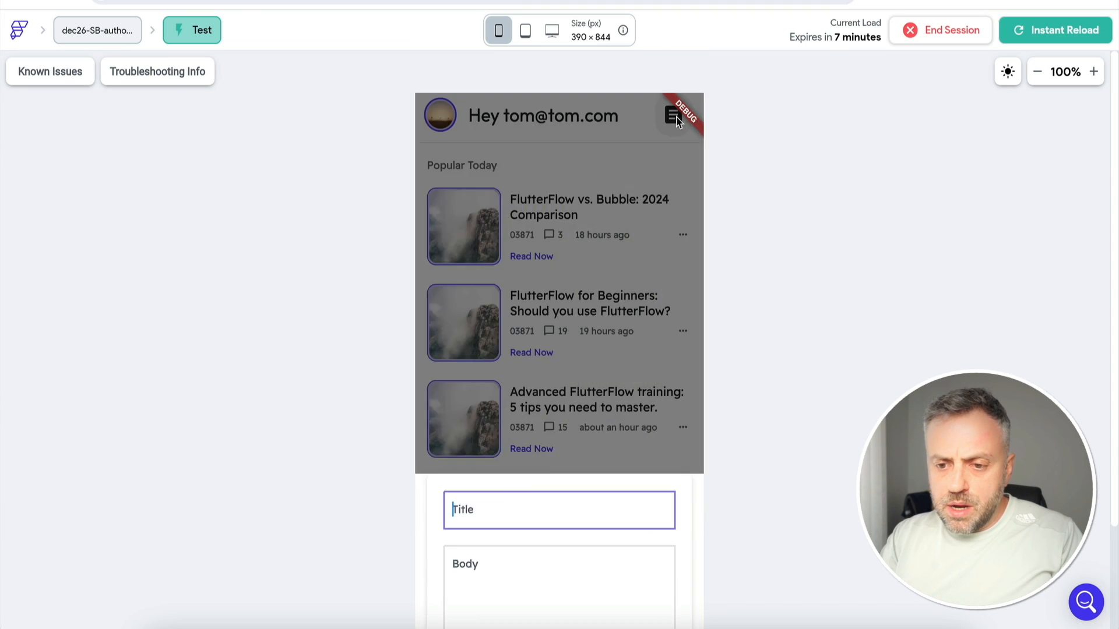
pyautogui.click(507, 484)
pyautogui.write("Tom's title")
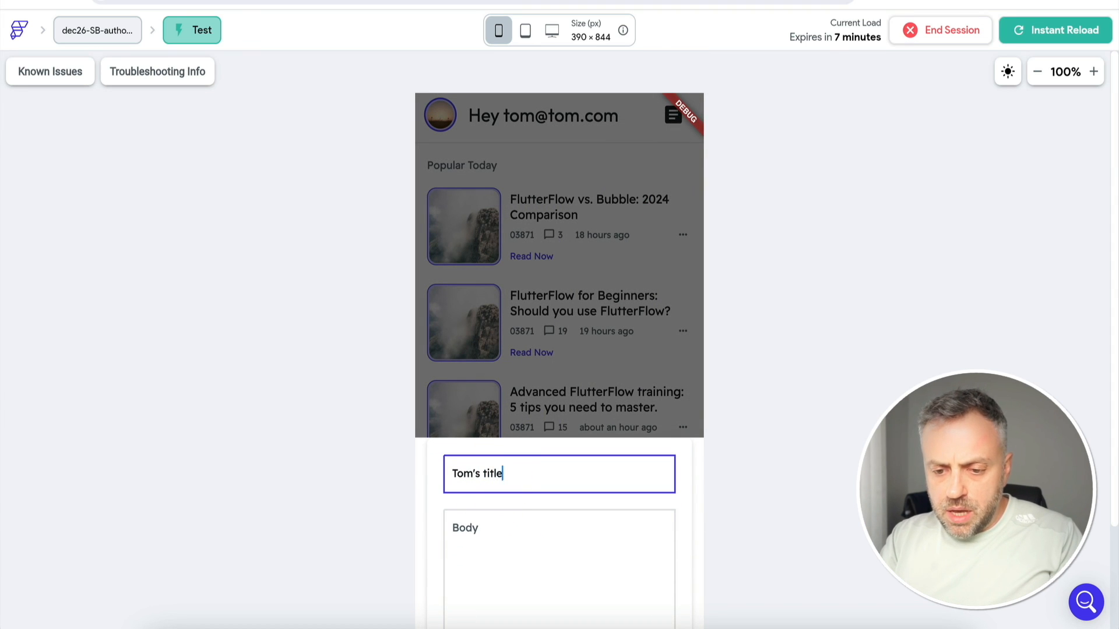
pyautogui.click(513, 528)
pyautogui.write("Tom's article co")
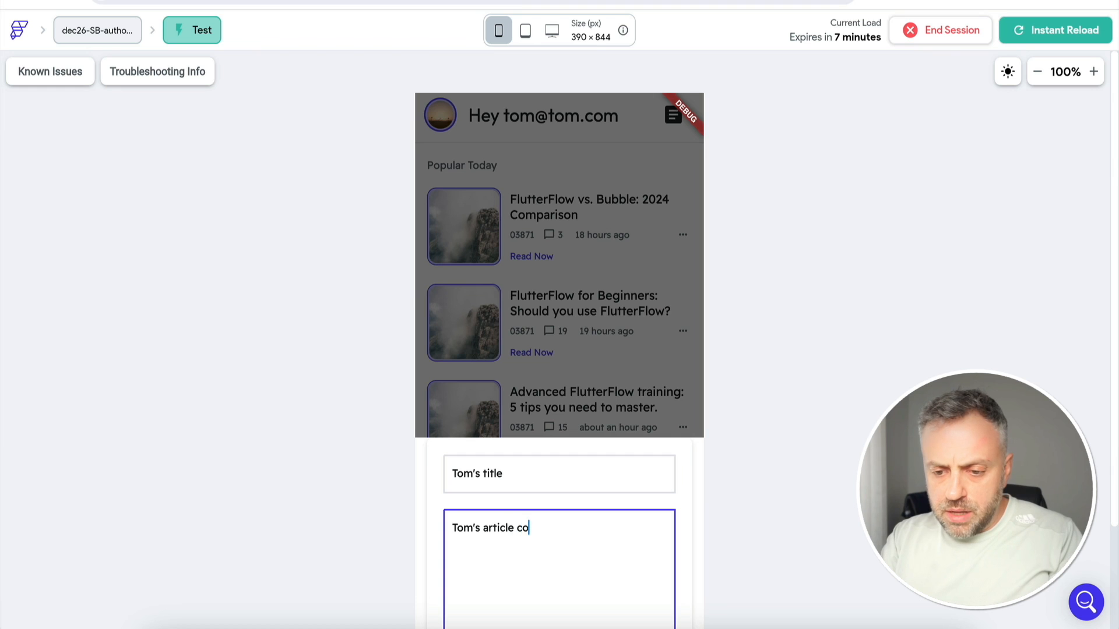
pyautogui.write('ntent')
pyautogui.scroll(-2, 633, 227)
pyautogui.click(633, 227)
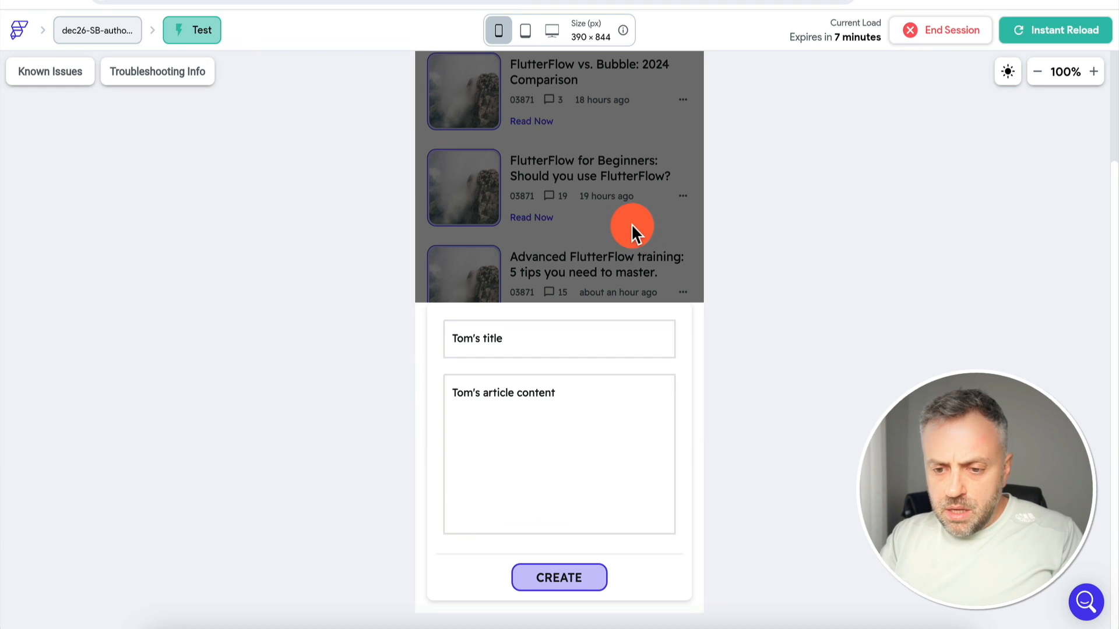
pyautogui.click(579, 224)
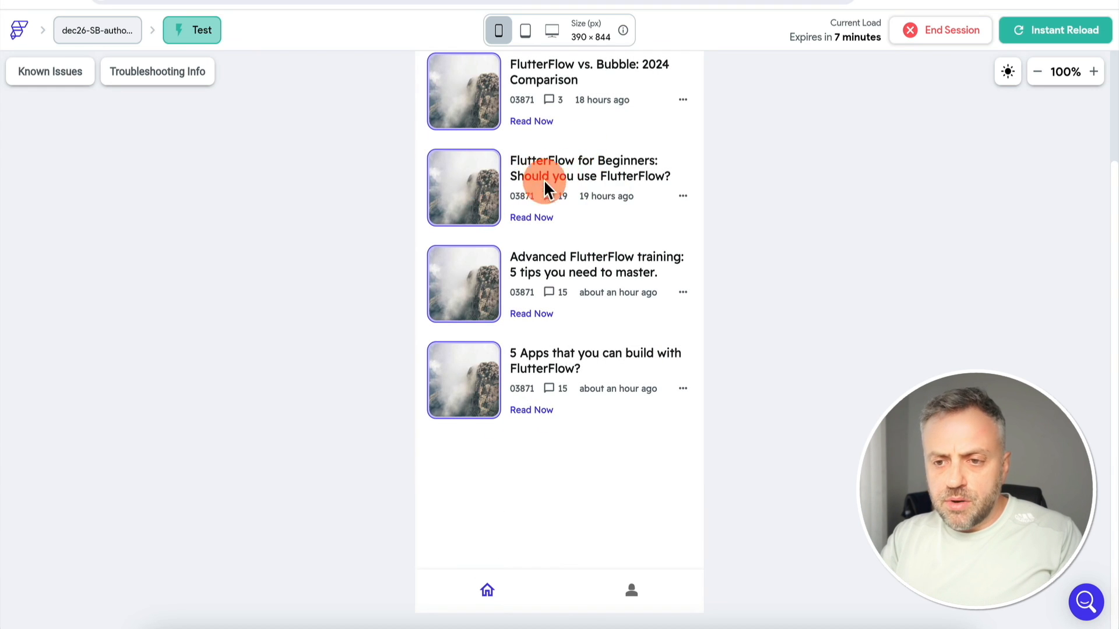
pyautogui.hotkey('ctrl', 'Tab')
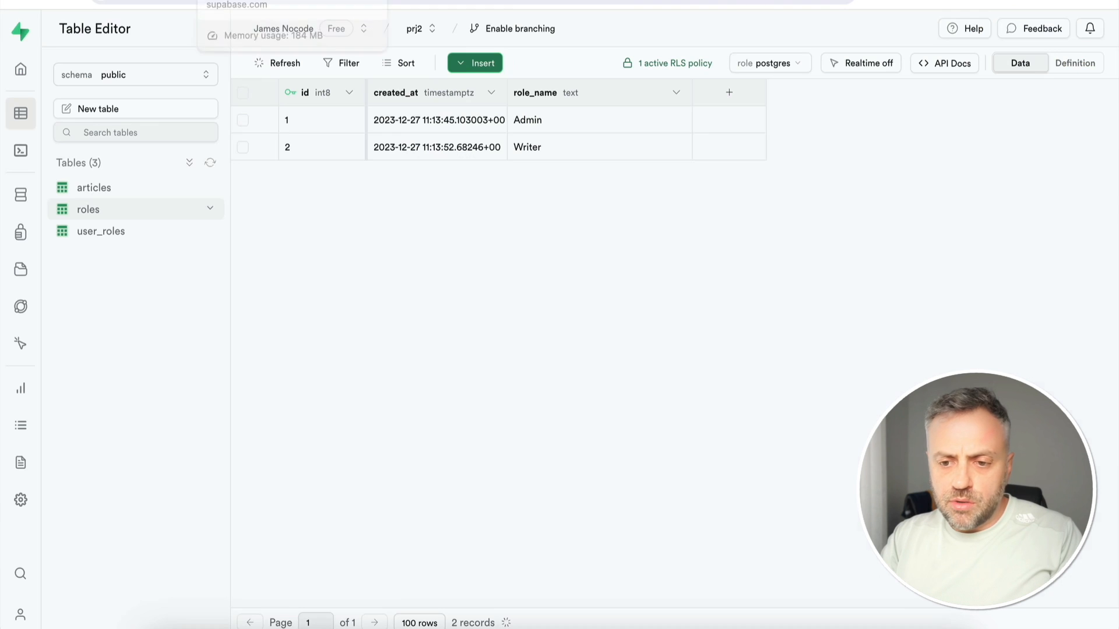
# Edit the articles table's insert_article policy, changing the role check from 'Write' to 'Writer', and save
pyautogui.click(135, 190)
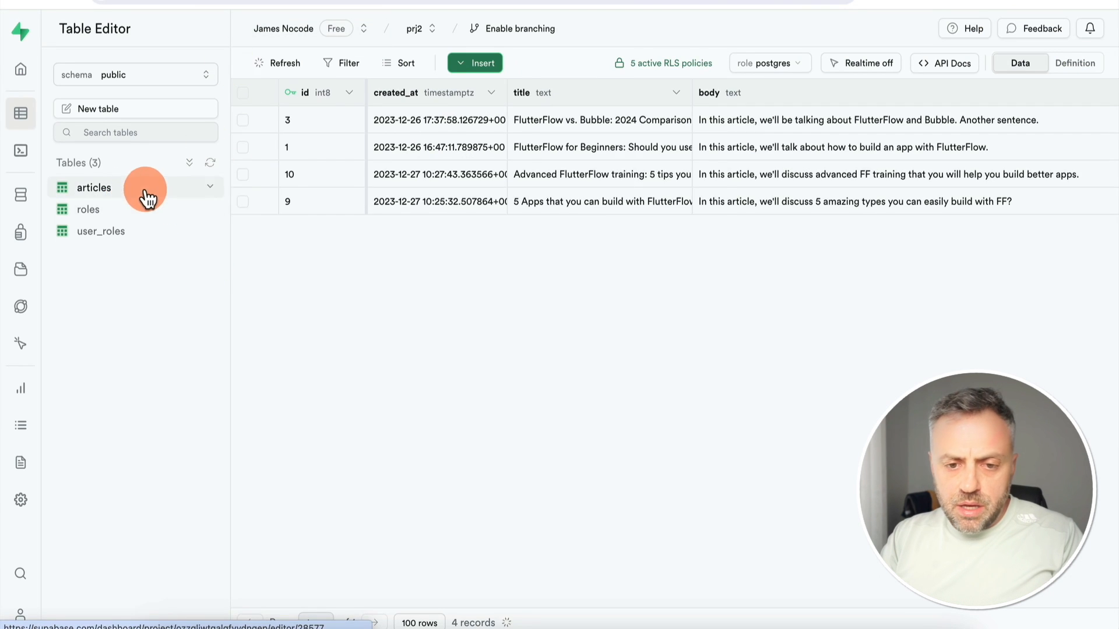
pyautogui.click(697, 64)
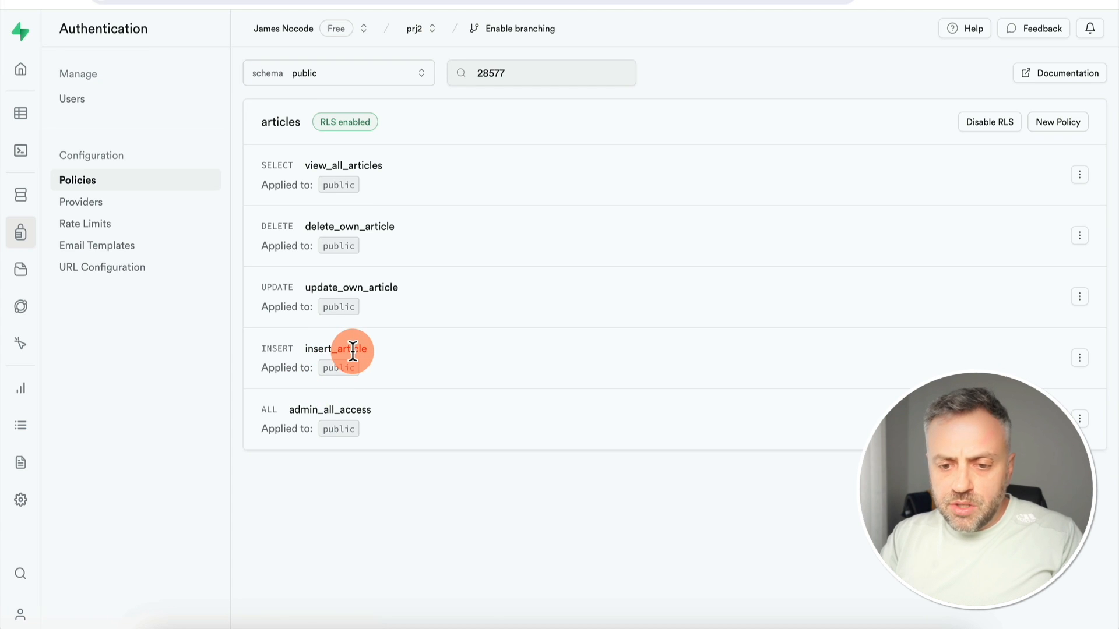
pyautogui.click(1041, 382)
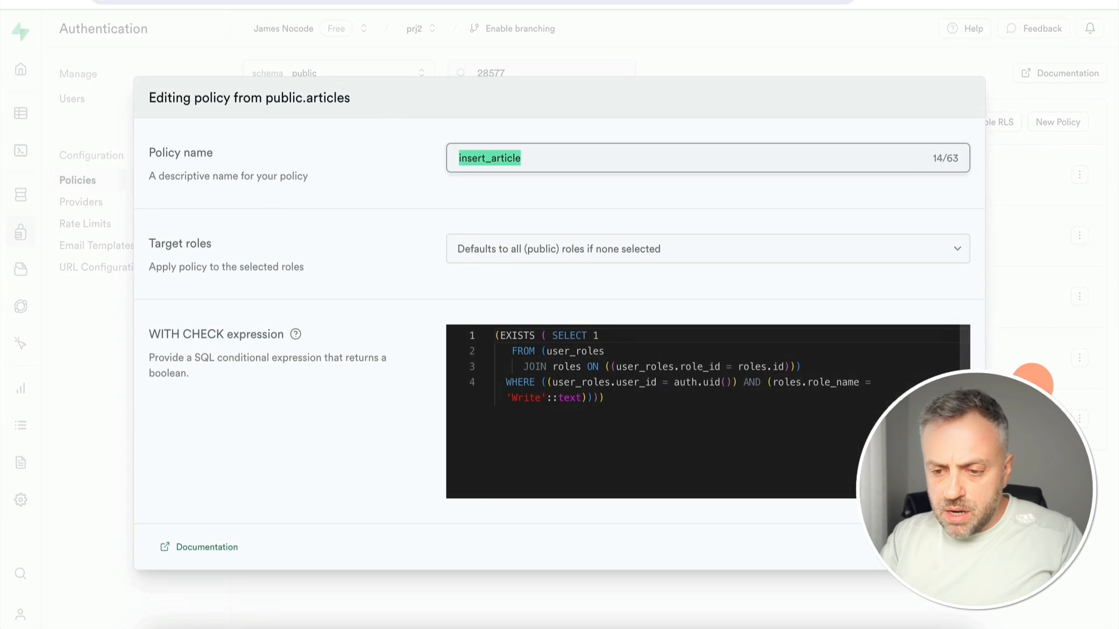
pyautogui.click(541, 399)
pyautogui.write('r')
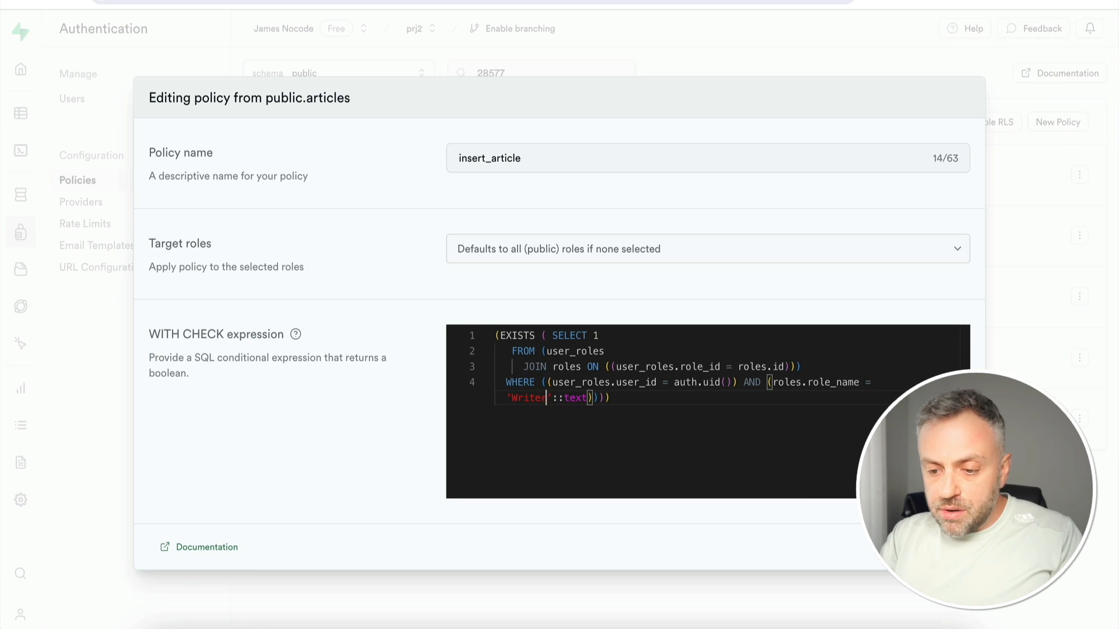
pyautogui.click(938, 547)
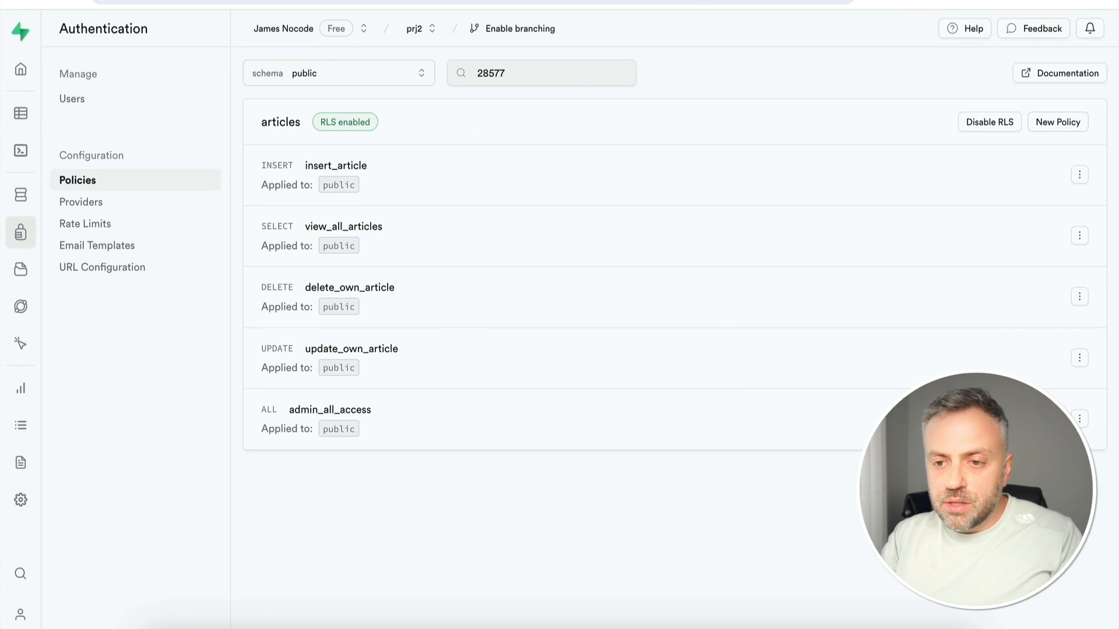
# Create a post titled 'tom's new title' with body 'tom's new body', open it, then return to Supabase
pyautogui.click(670, 2)
pyautogui.click(673, 117)
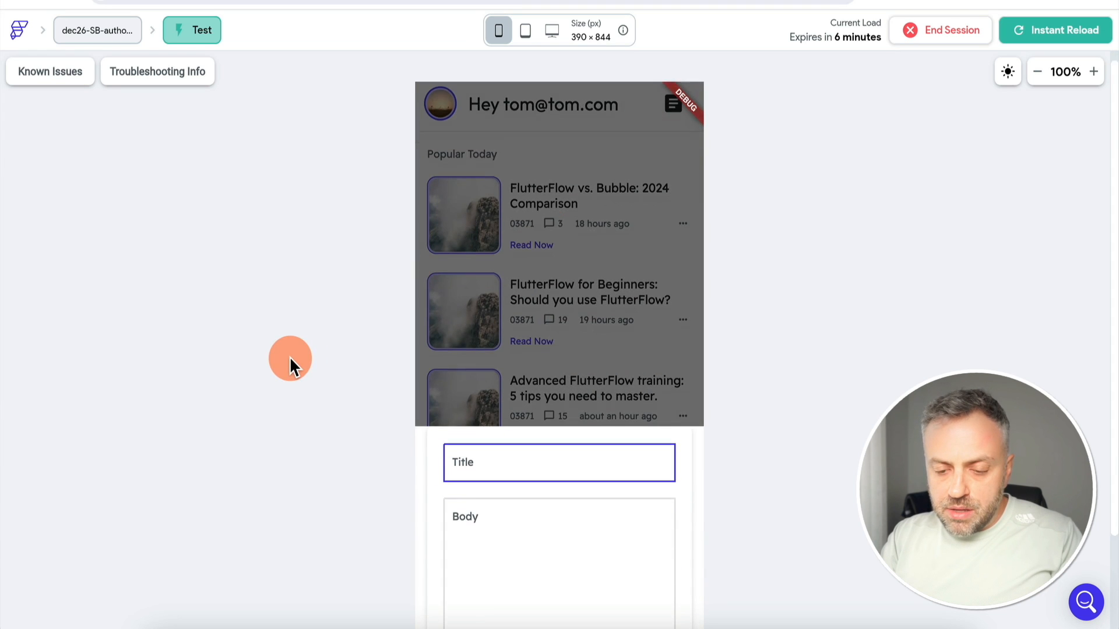
pyautogui.write("tom's new title")
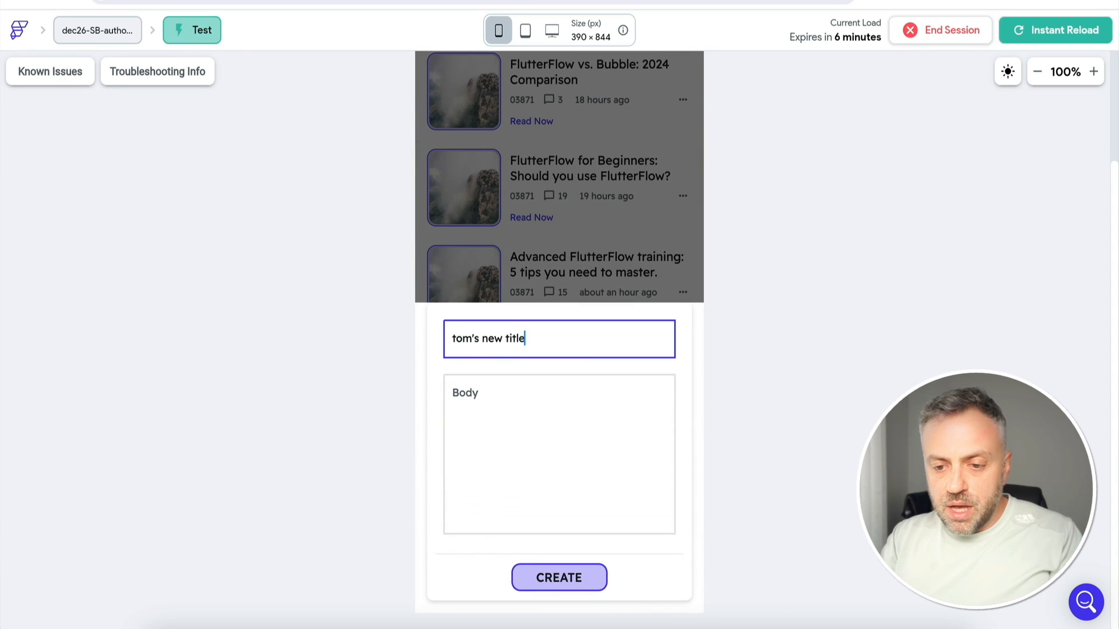
pyautogui.hotkey('ctrl', 'a')
pyautogui.click(513, 388)
pyautogui.write("tom's new bo")
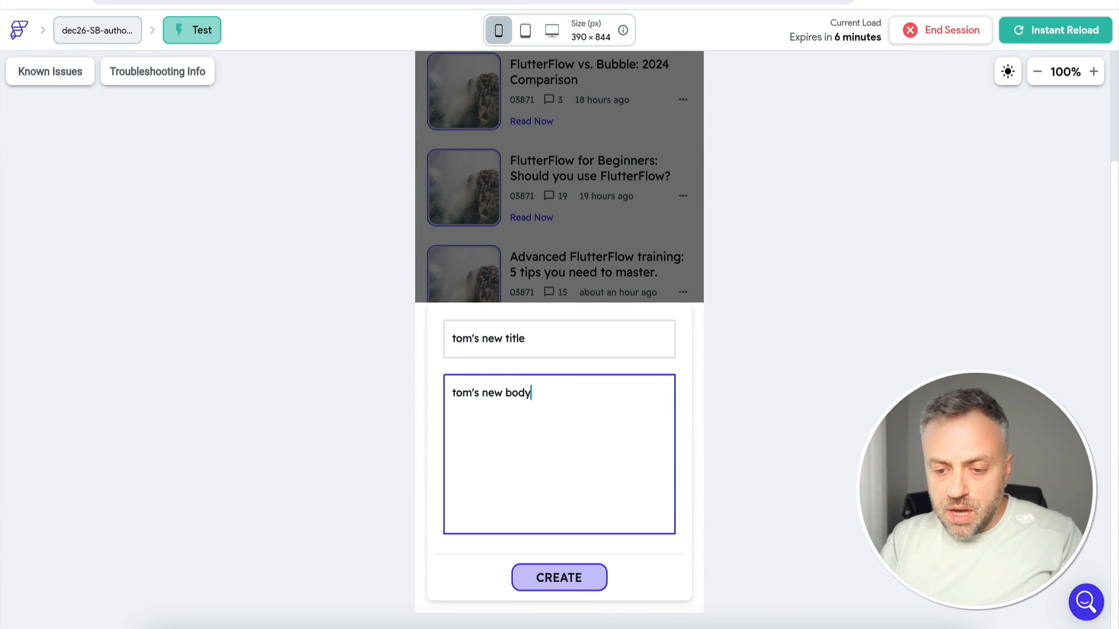
pyautogui.write('dy')
pyautogui.click(569, 583)
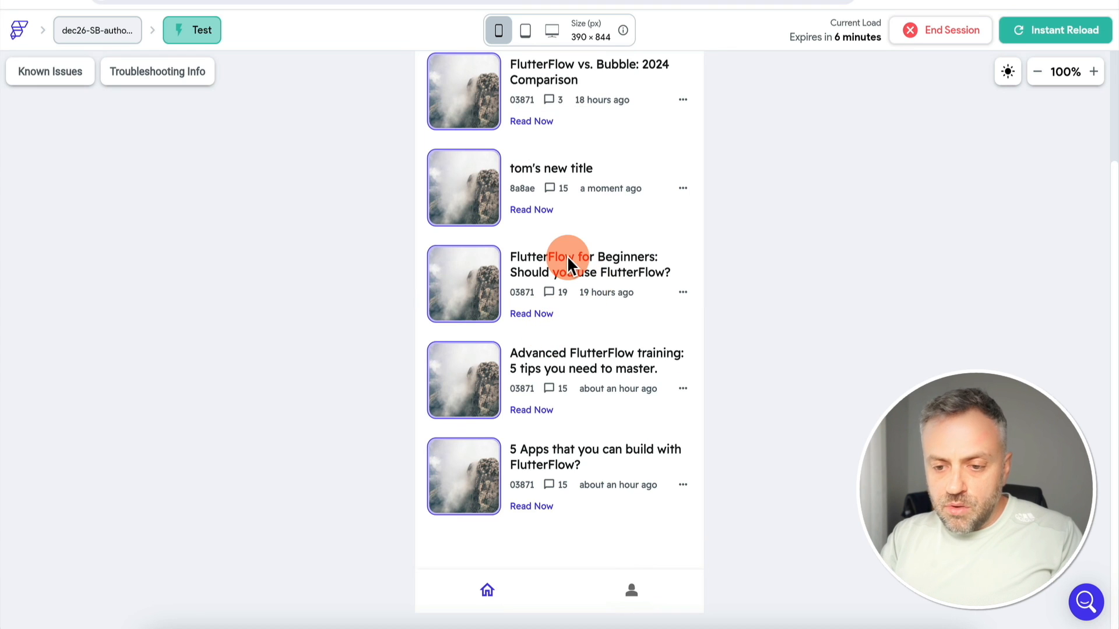
pyautogui.click(534, 210)
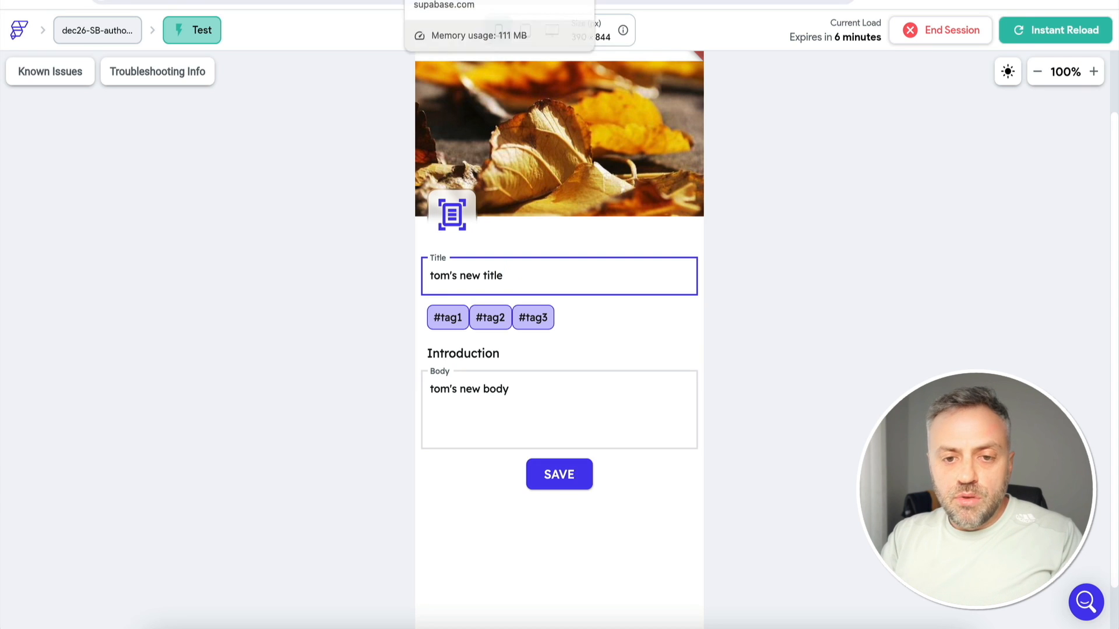
pyautogui.click(250, 3)
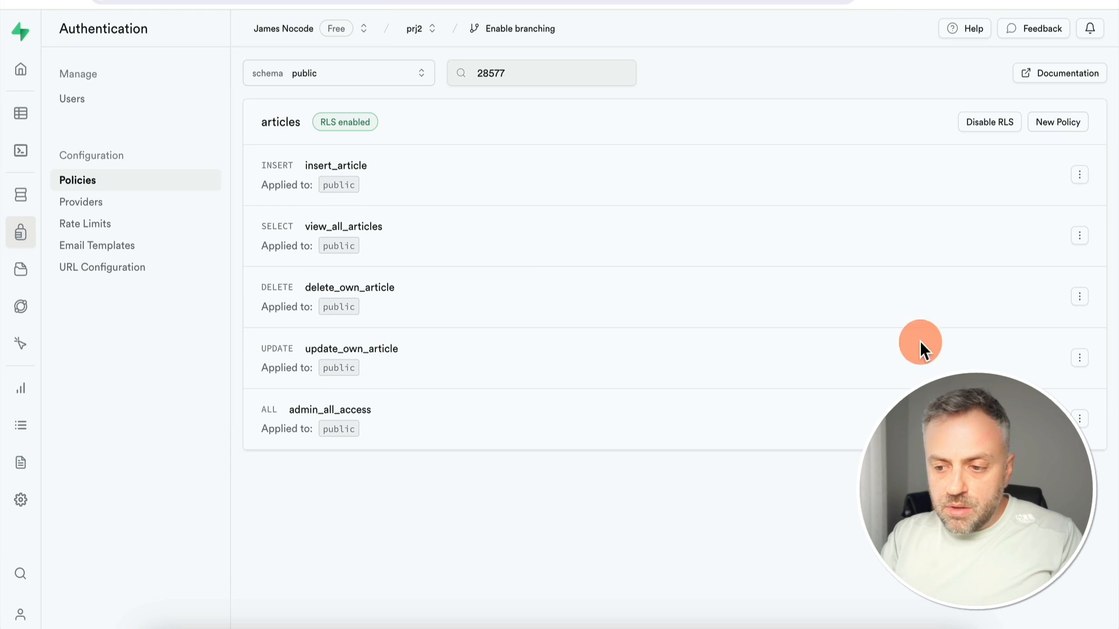
# Fix the role name from 'Write' to 'Writer' in the update_own_article policy and save it
pyautogui.click(1079, 357)
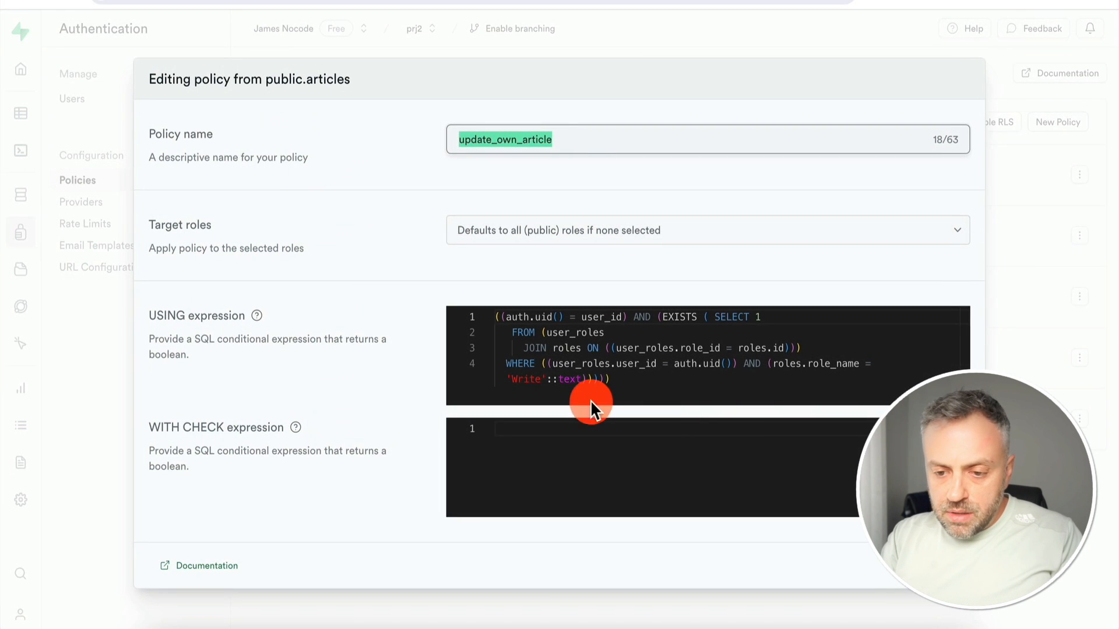
pyautogui.click(542, 377)
pyautogui.write('r')
pyautogui.click(950, 566)
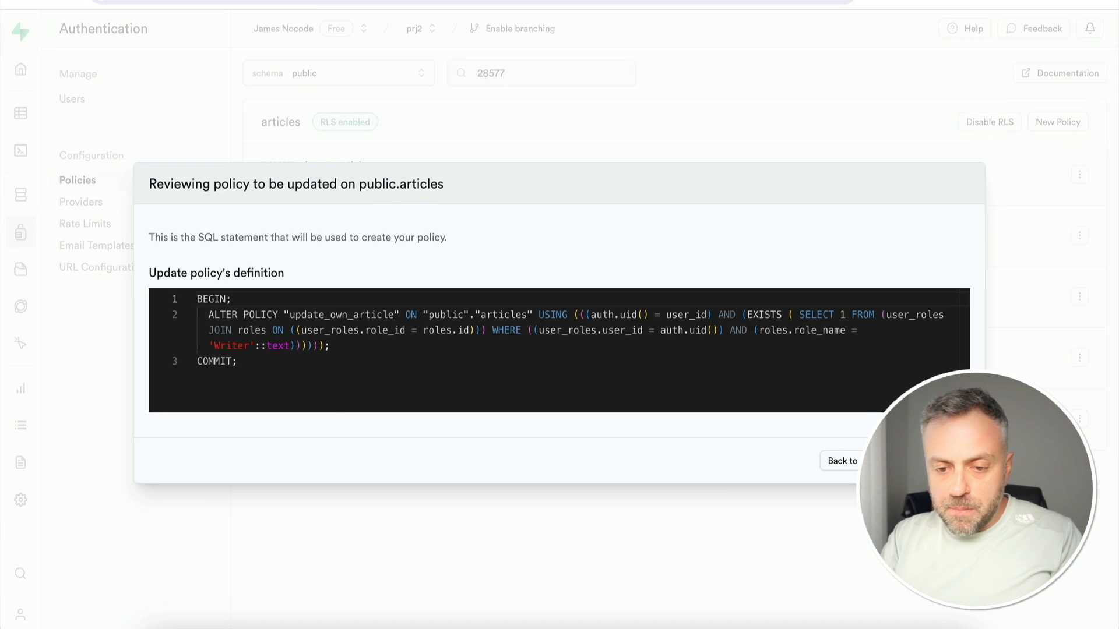
pyautogui.click(929, 461)
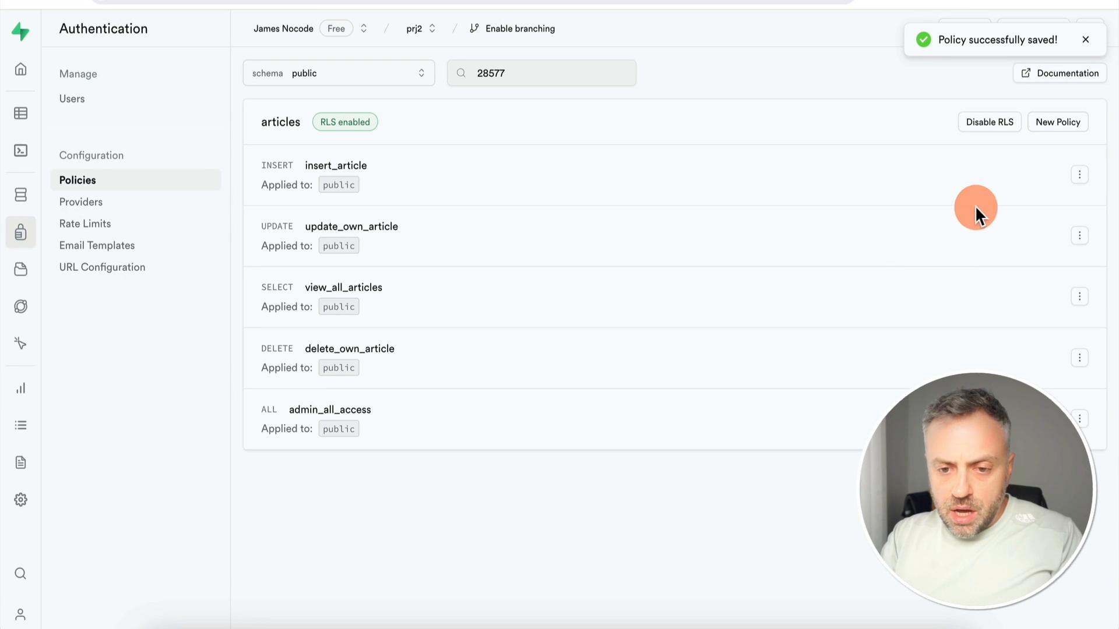
# Fix the role name from 'Write' to 'Writer' in the delete_own_article policy and confirm
pyautogui.click(1080, 357)
pyautogui.click(1040, 383)
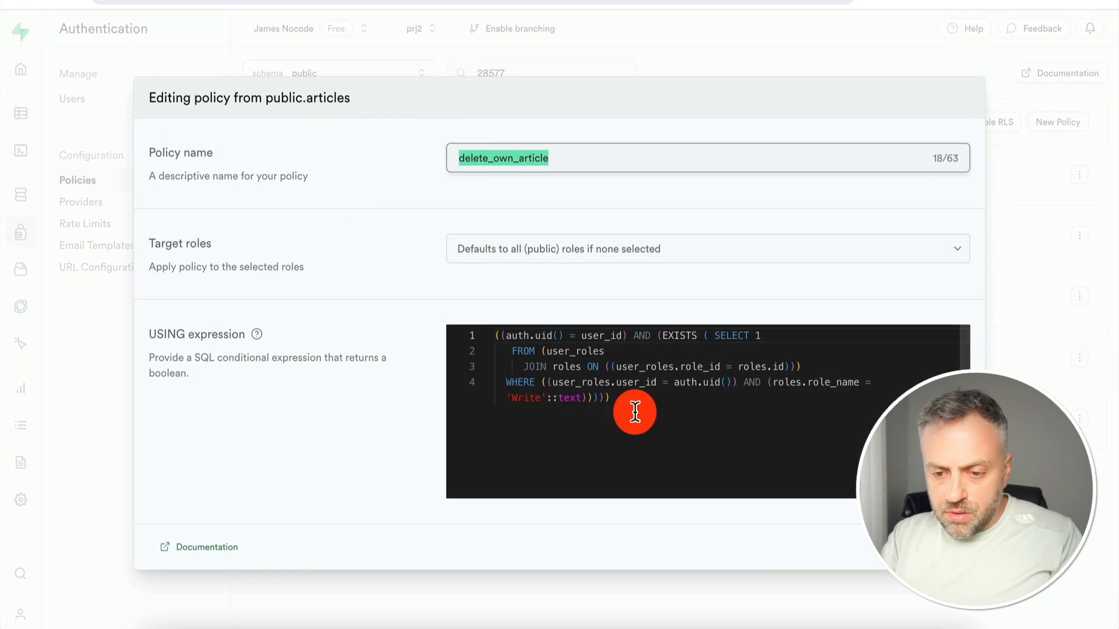
pyautogui.click(539, 398)
pyautogui.write('r')
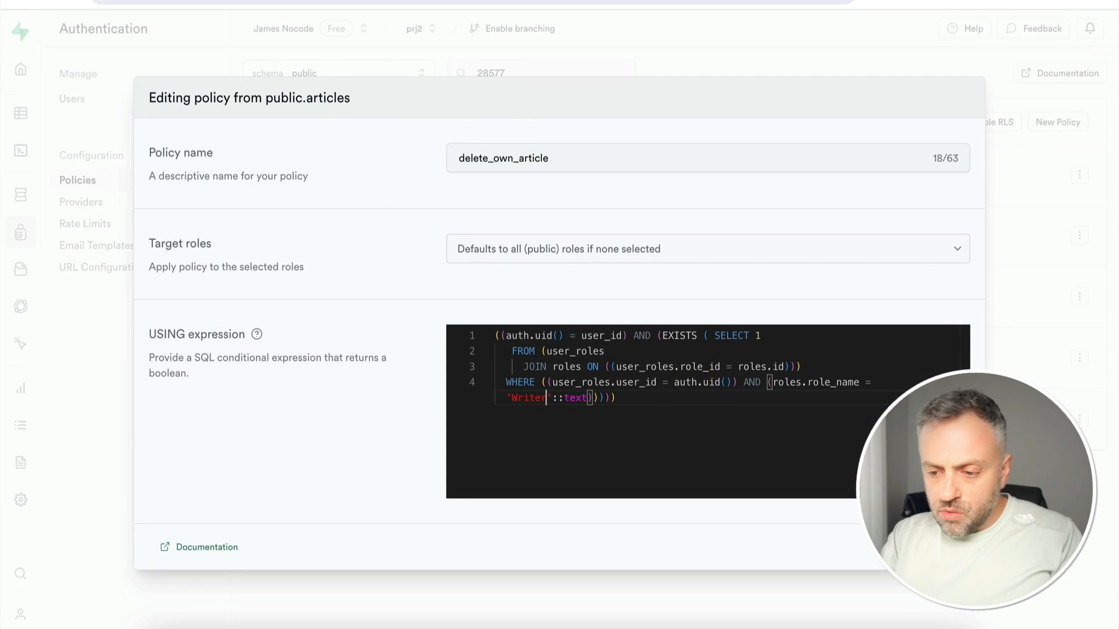
pyautogui.click(938, 547)
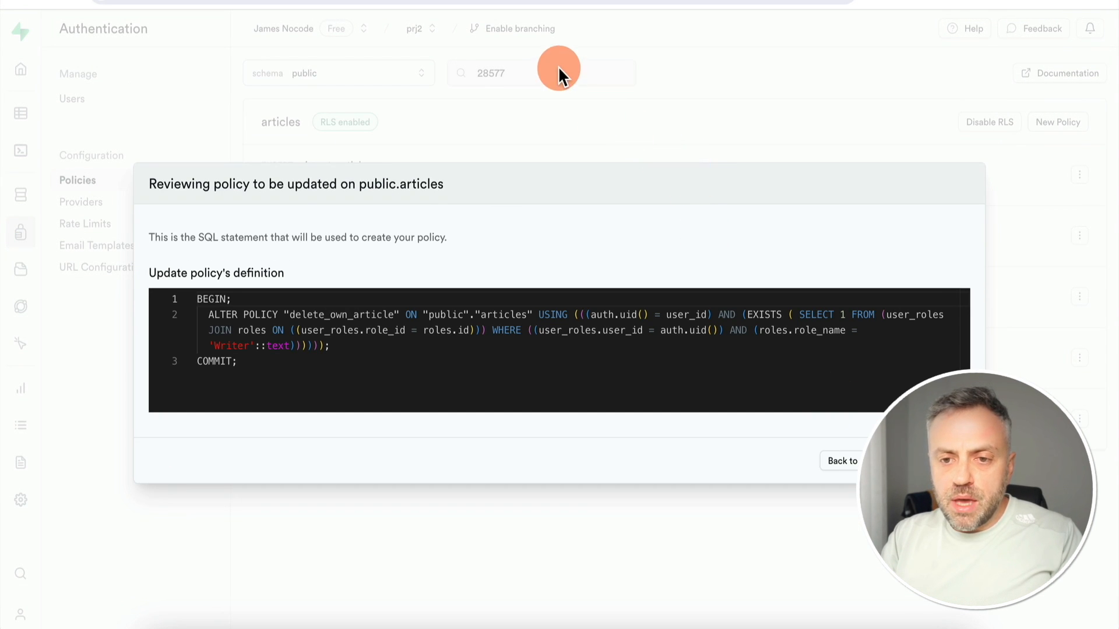
pyautogui.press('Return')
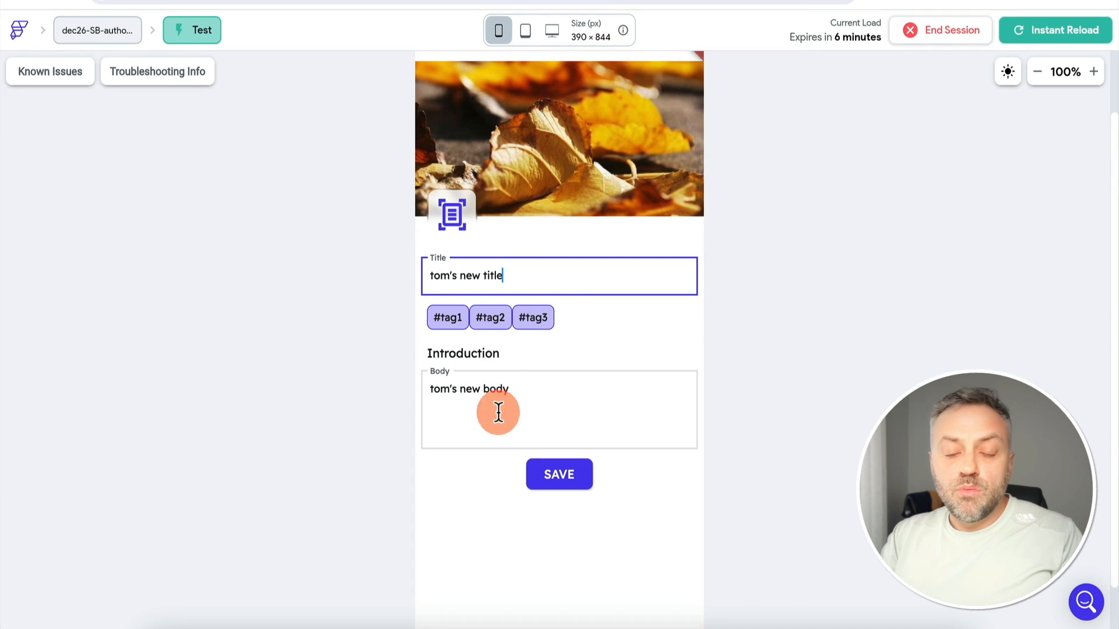
# Save tom's own post and return to the home list of posts
pyautogui.click(561, 475)
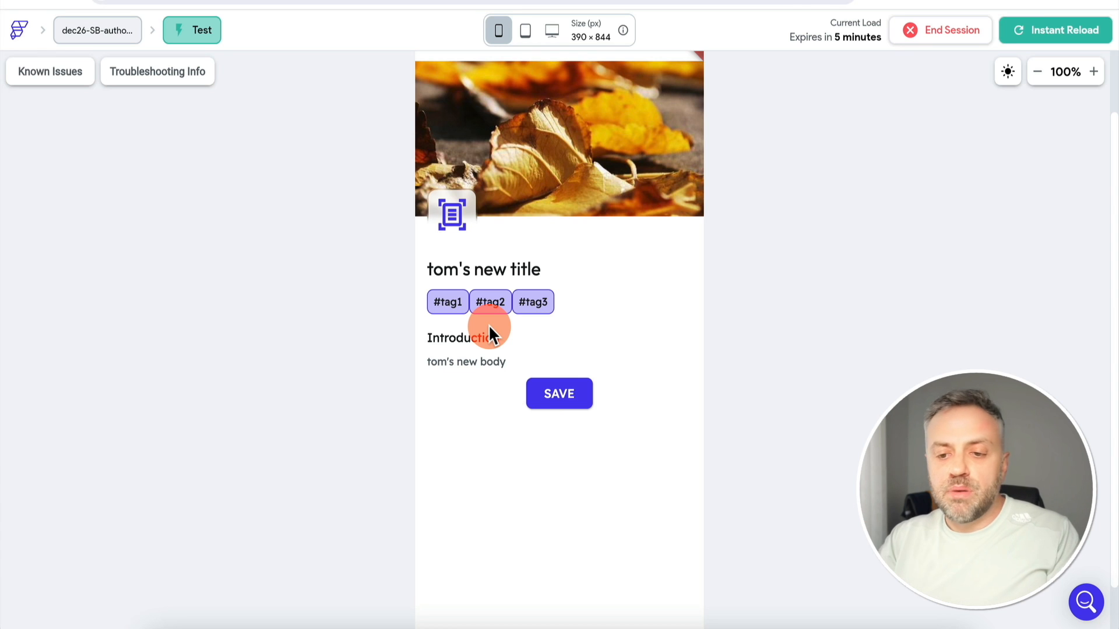
pyautogui.scroll(2, 390, 318)
pyautogui.click(436, 116)
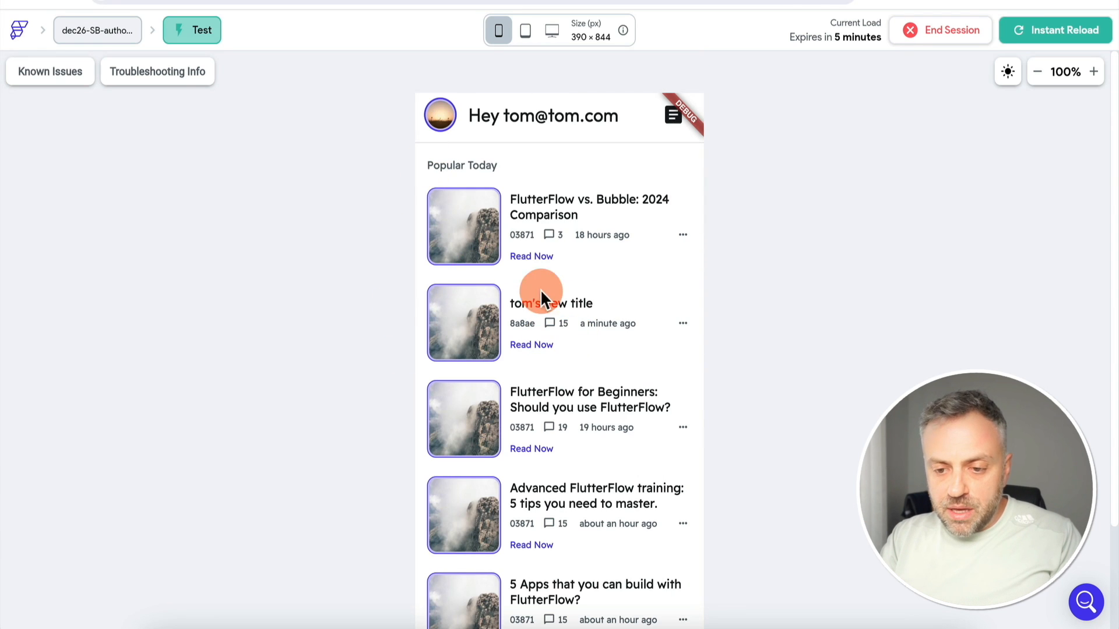
# Replace the FlutterFlow vs. Bubble post's title and body with gibberish and try saving it
pyautogui.click(535, 259)
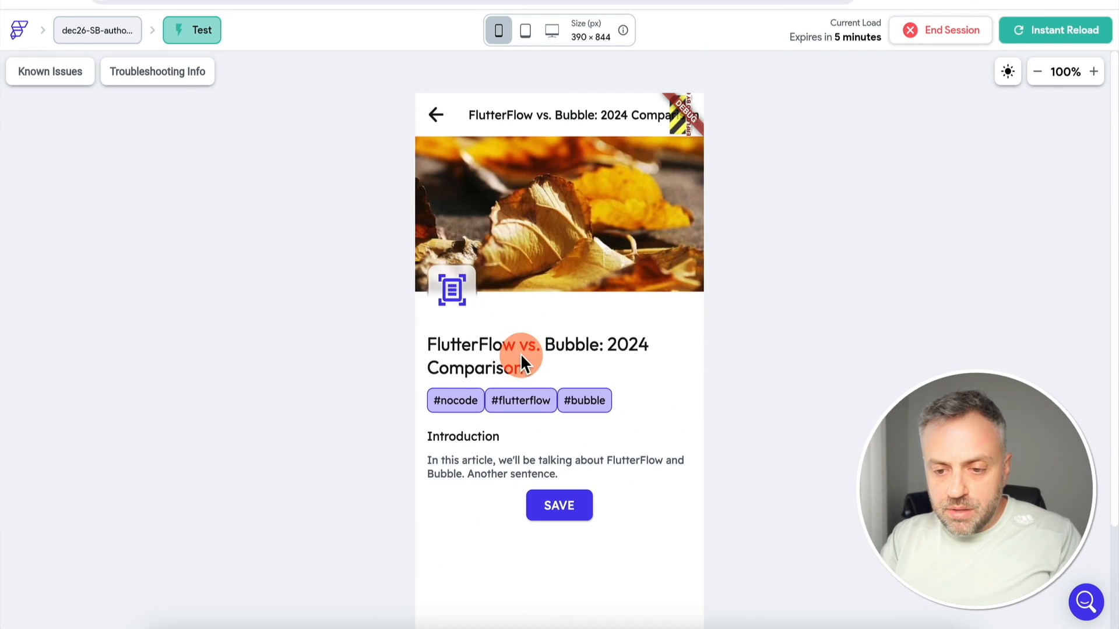
pyautogui.click(534, 349)
pyautogui.tripleClick(533, 350)
pyautogui.write('fldjsflsjdljf')
pyautogui.tripleClick(554, 477)
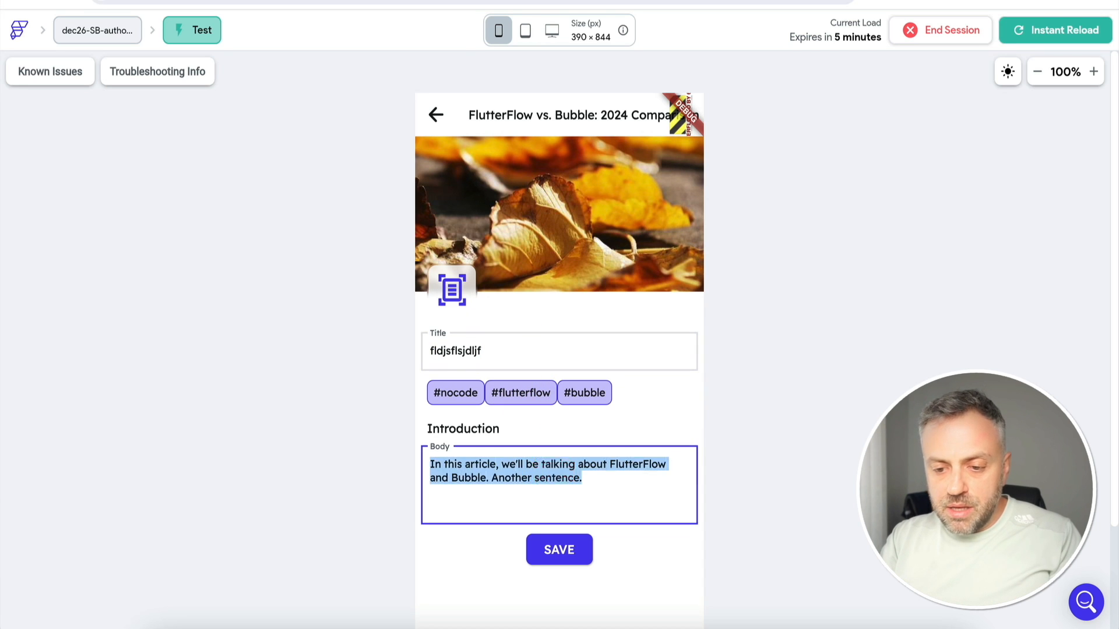
pyautogui.write('fldjsflsdjkf')
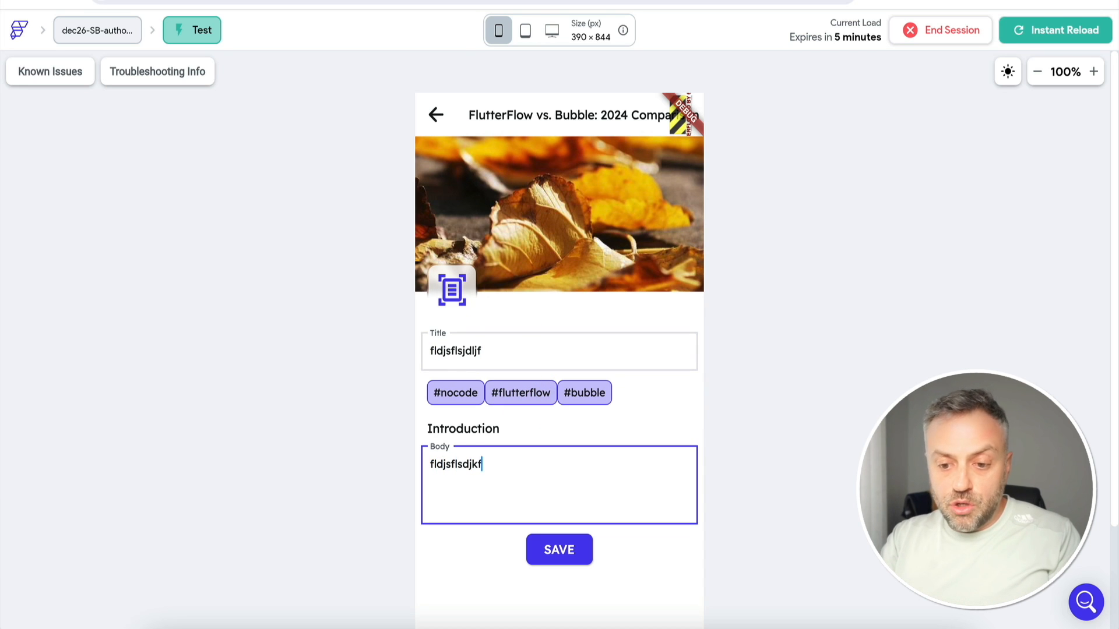
pyautogui.click(563, 556)
pyautogui.click(565, 494)
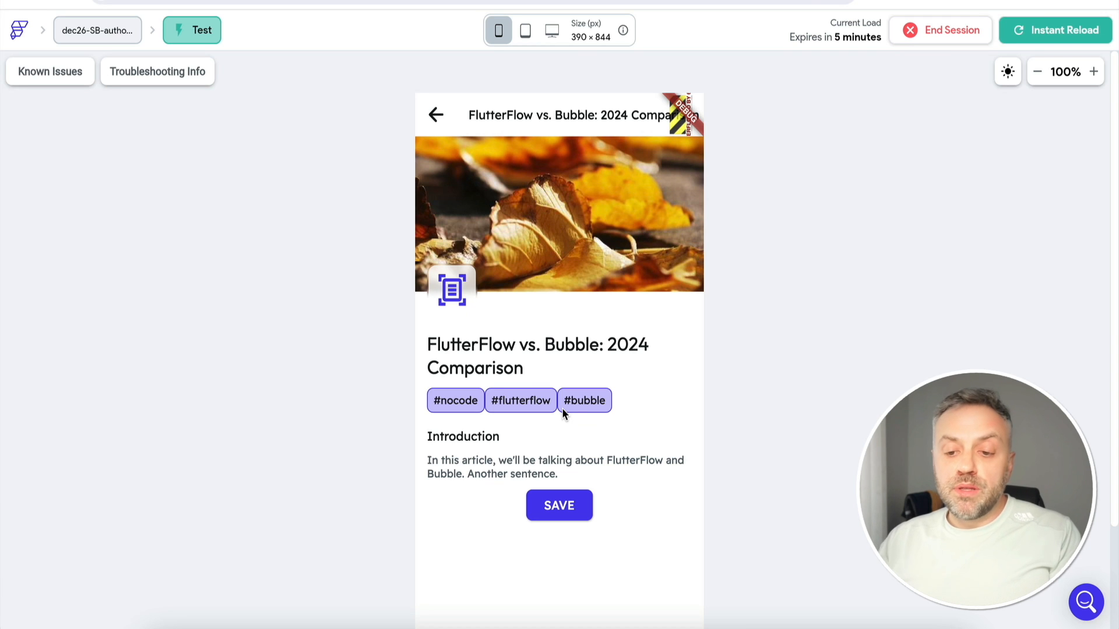
# Go back to the post list, then bring up the project's empty API Calls page in the editor
pyautogui.click(437, 114)
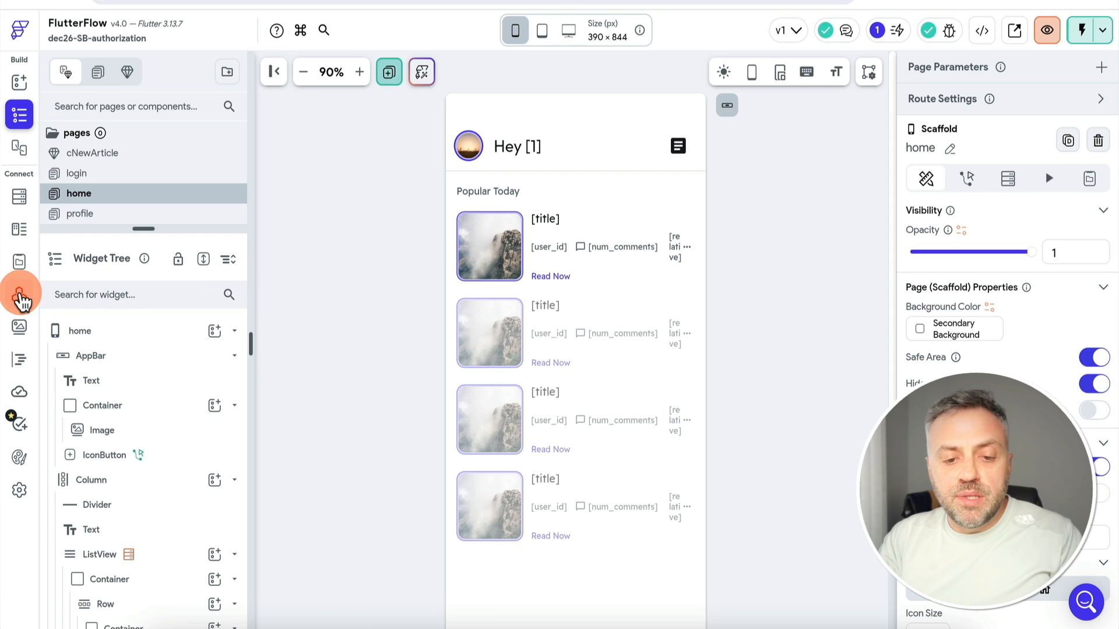
pyautogui.click(19, 295)
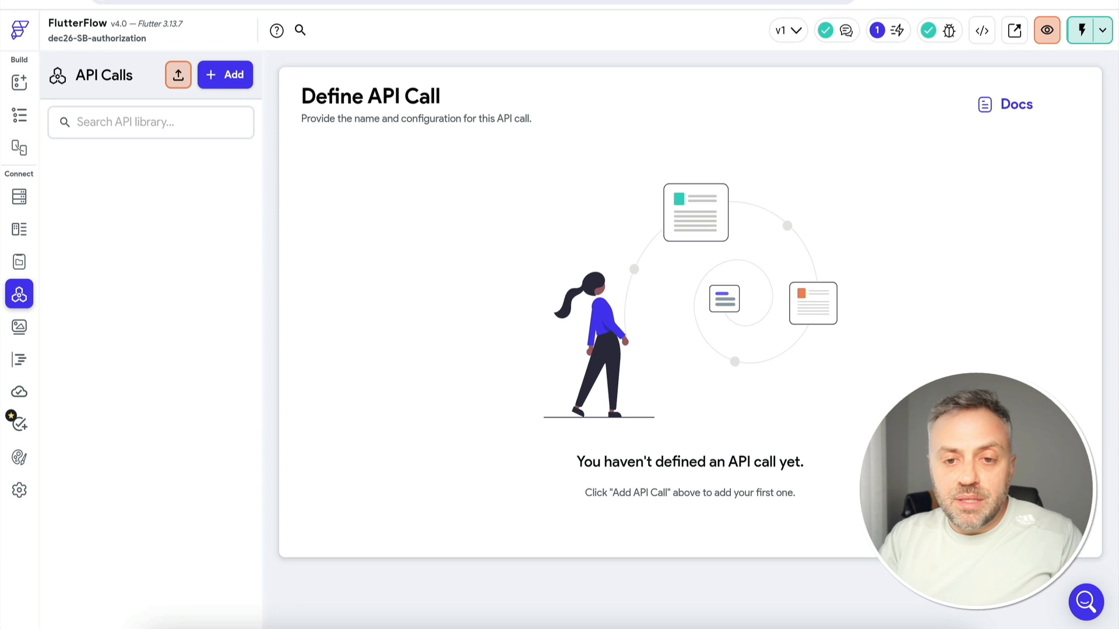
# Switch to the Supabase tab showing the articles policies
pyautogui.click(233, 5)
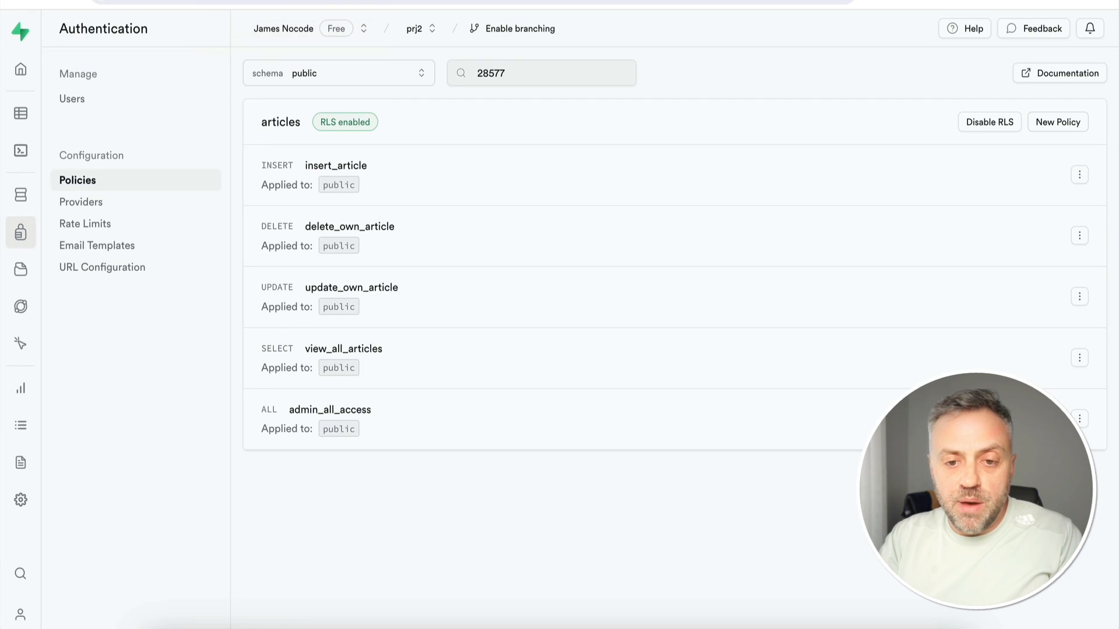
# Open the user_roles table in the Supabase Table Editor
pyautogui.click(20, 113)
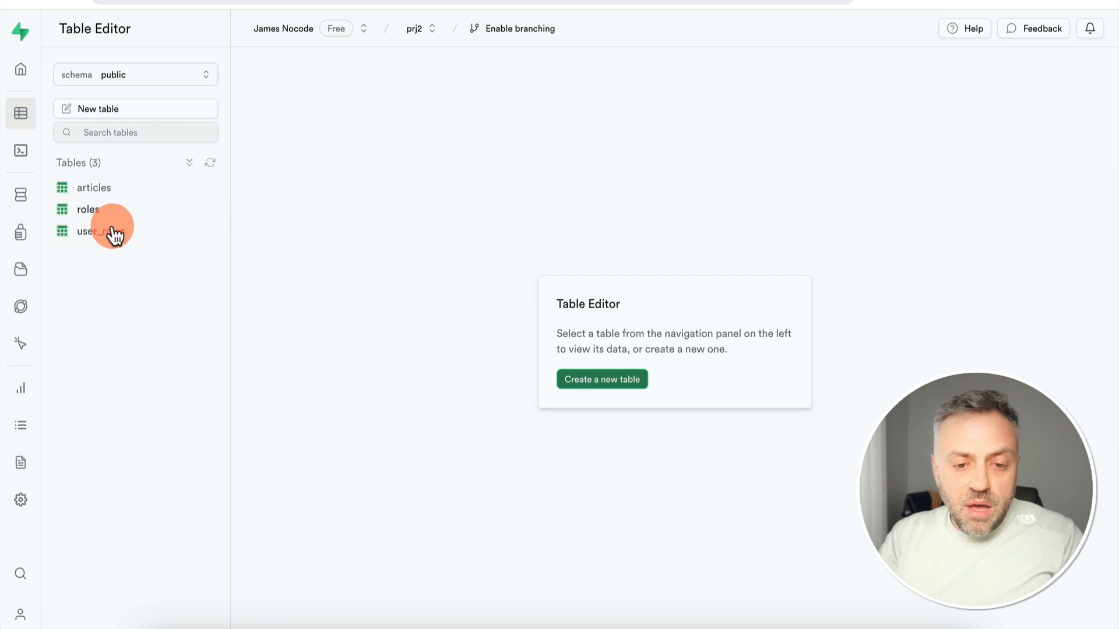
pyautogui.click(117, 241)
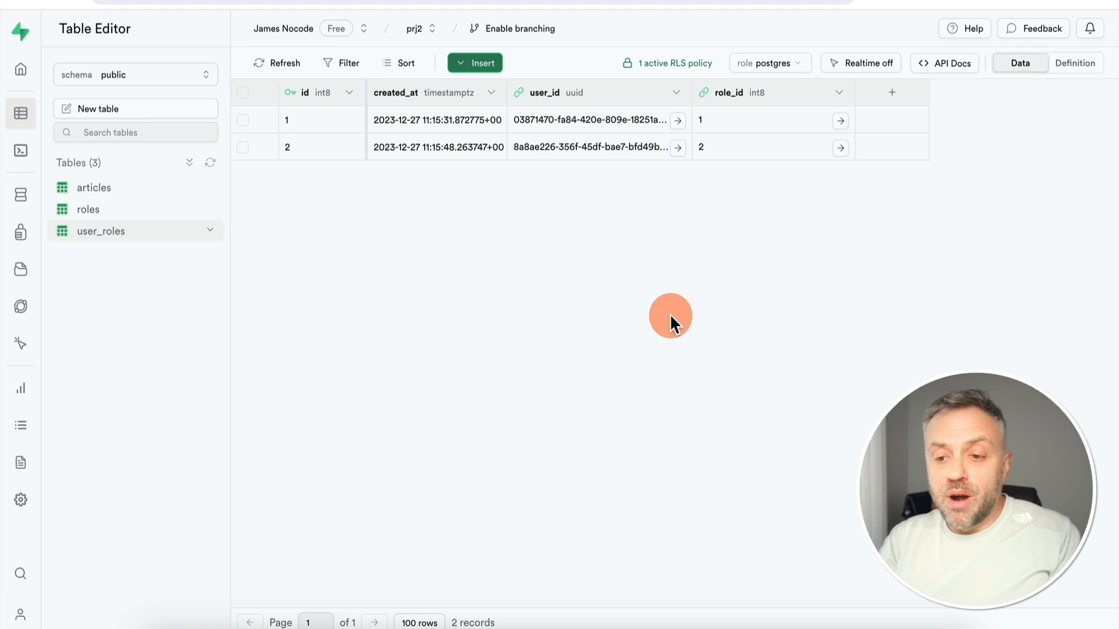
# Open the user_roles API docs at the Filtering section with Bash curl examples
pyautogui.click(965, 71)
pyautogui.click(474, 176)
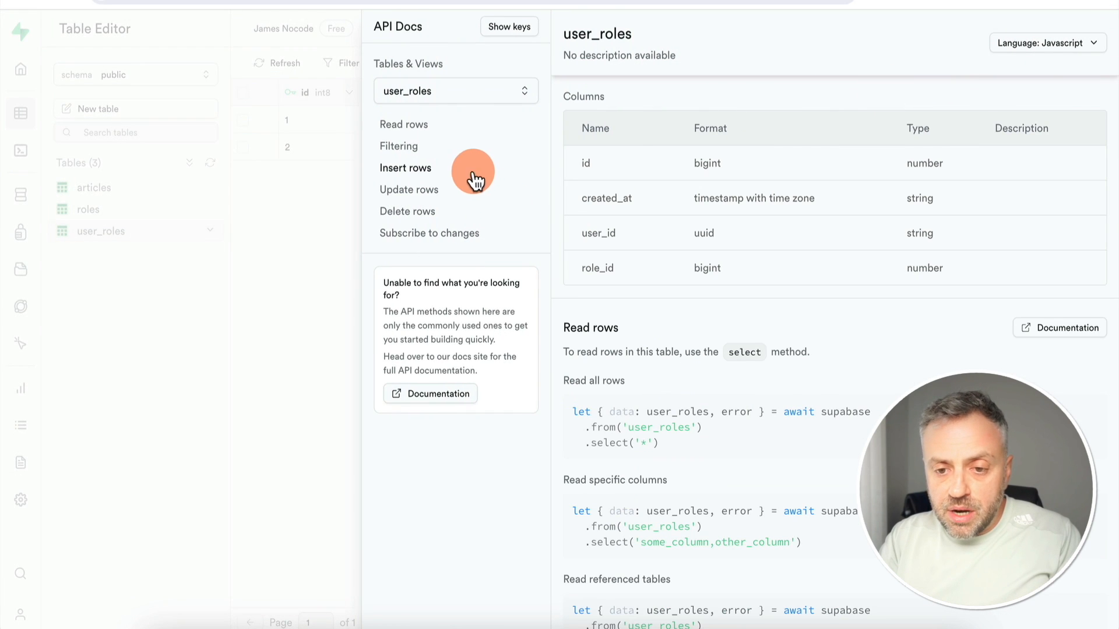
pyautogui.click(407, 148)
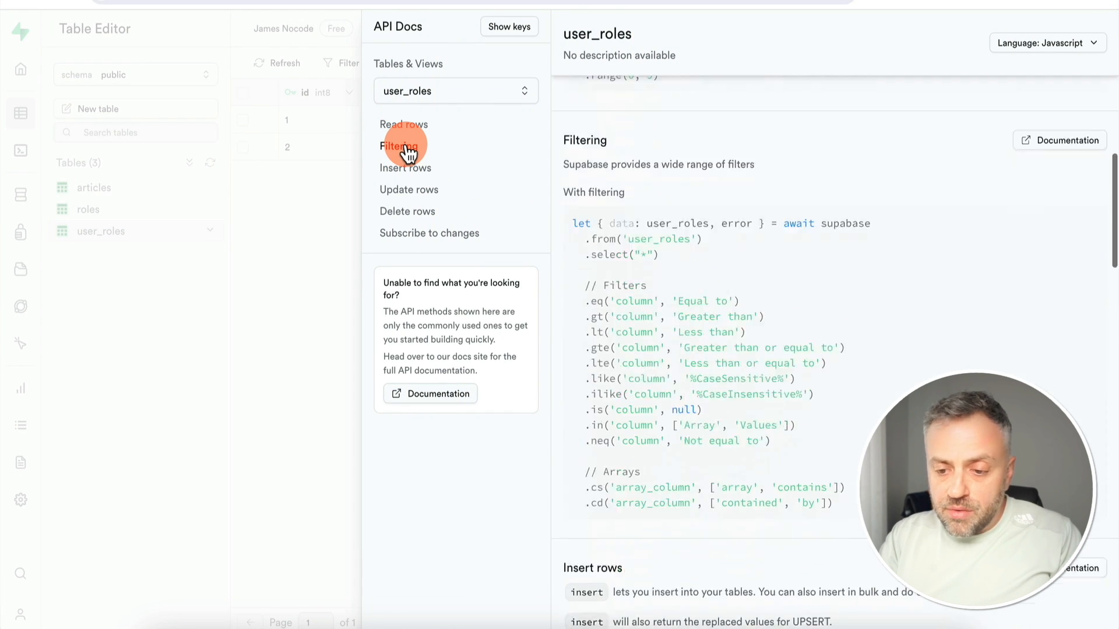
pyautogui.click(1046, 50)
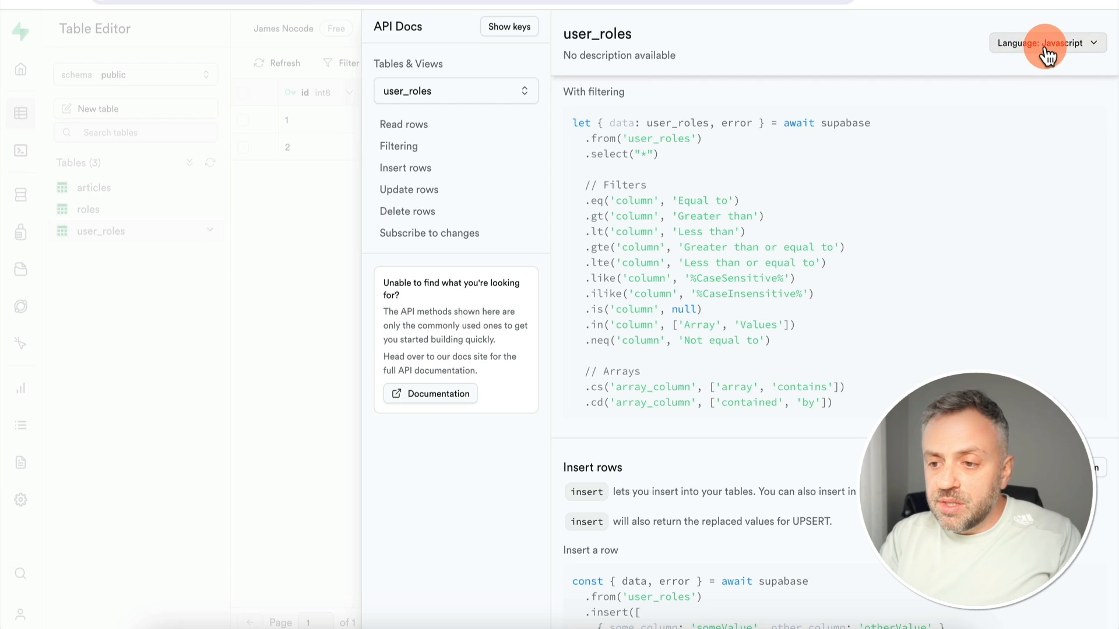
pyautogui.click(1051, 92)
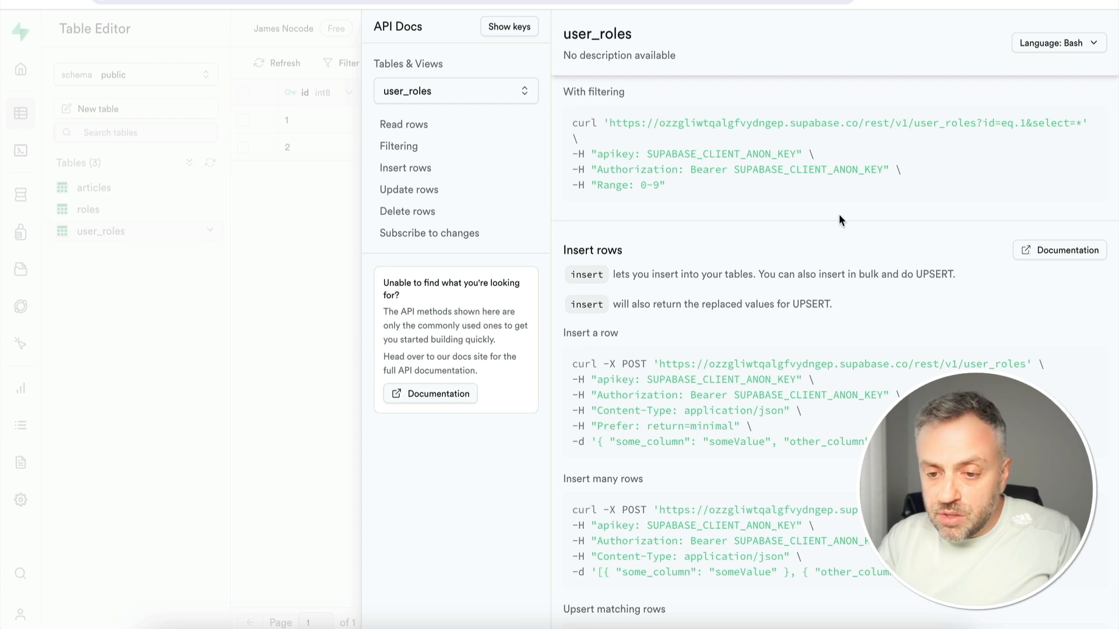
# Reveal the full API keys in the curl examples, then switch to Paw
pyautogui.scroll(3, 641, 123)
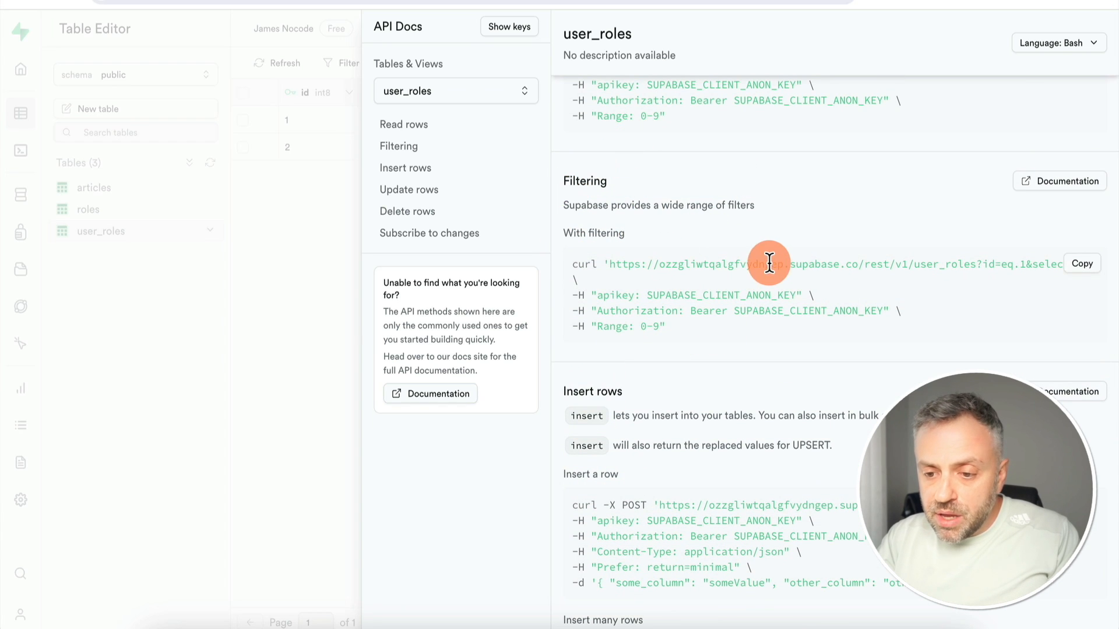
pyautogui.click(509, 40)
pyautogui.scroll(3, 760, 178)
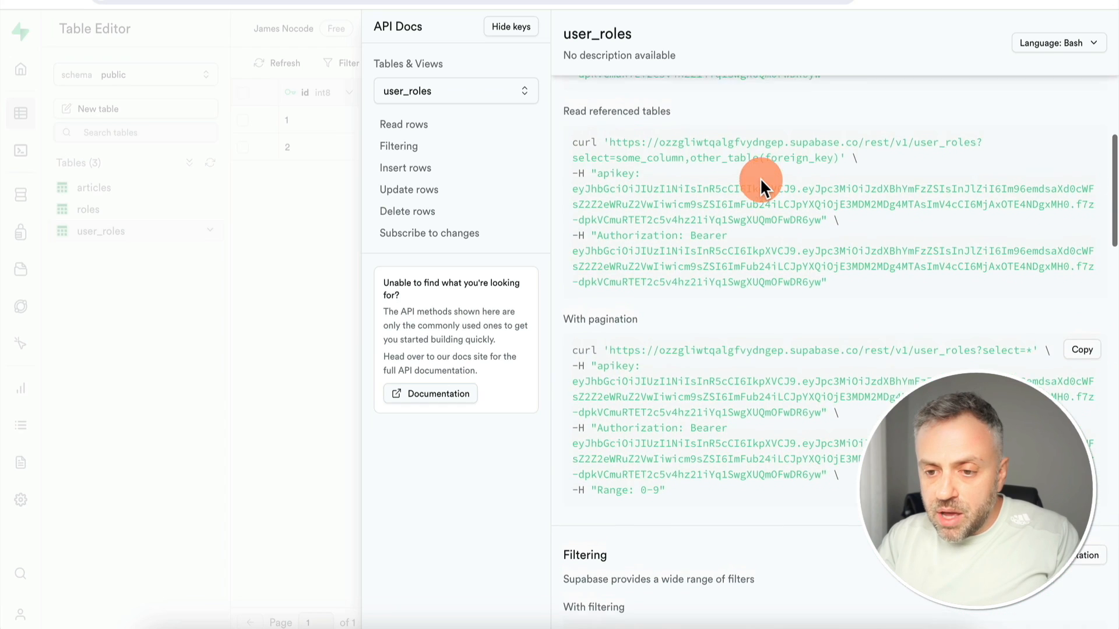
pyautogui.scroll(-8, 760, 177)
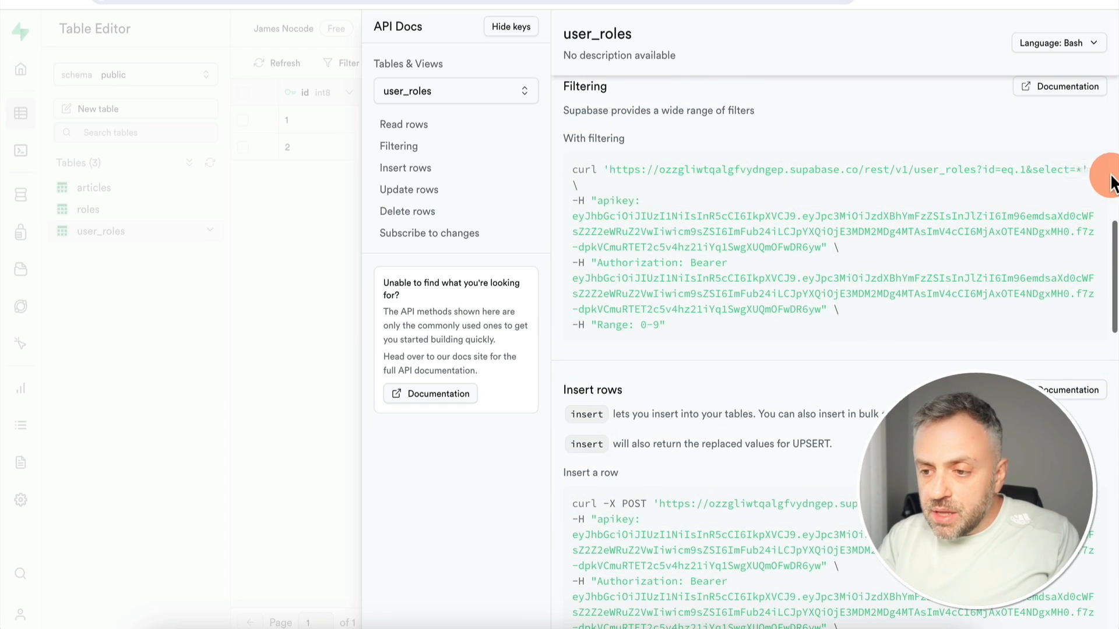
pyautogui.click(522, 627)
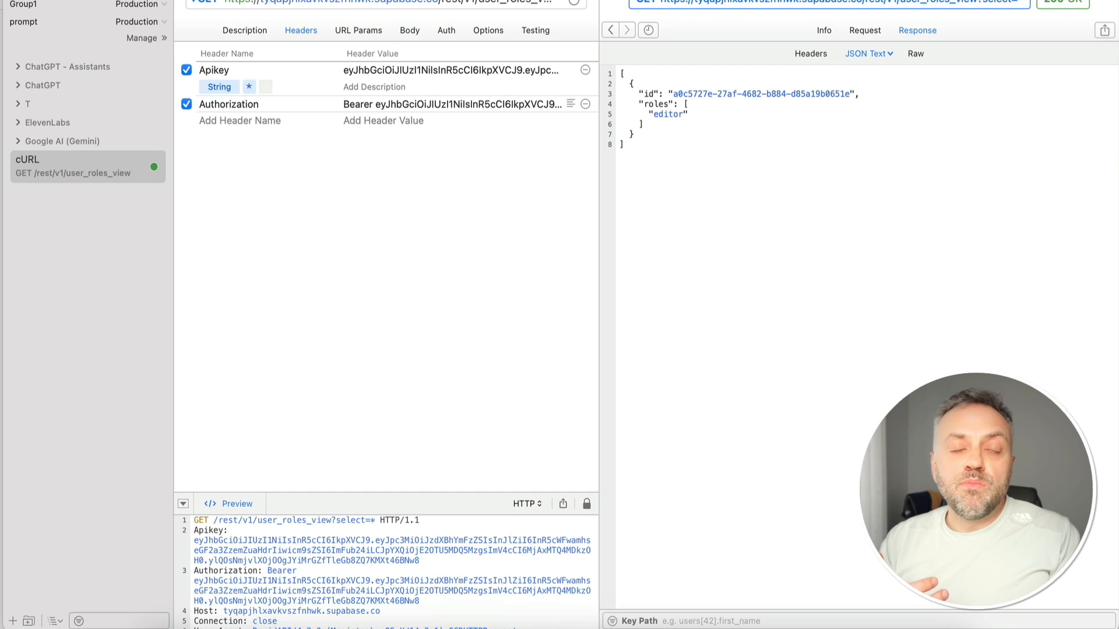
# Import the copied user_roles curl command (id=eq.1) as a new Paw request
pyautogui.click(102, 0)
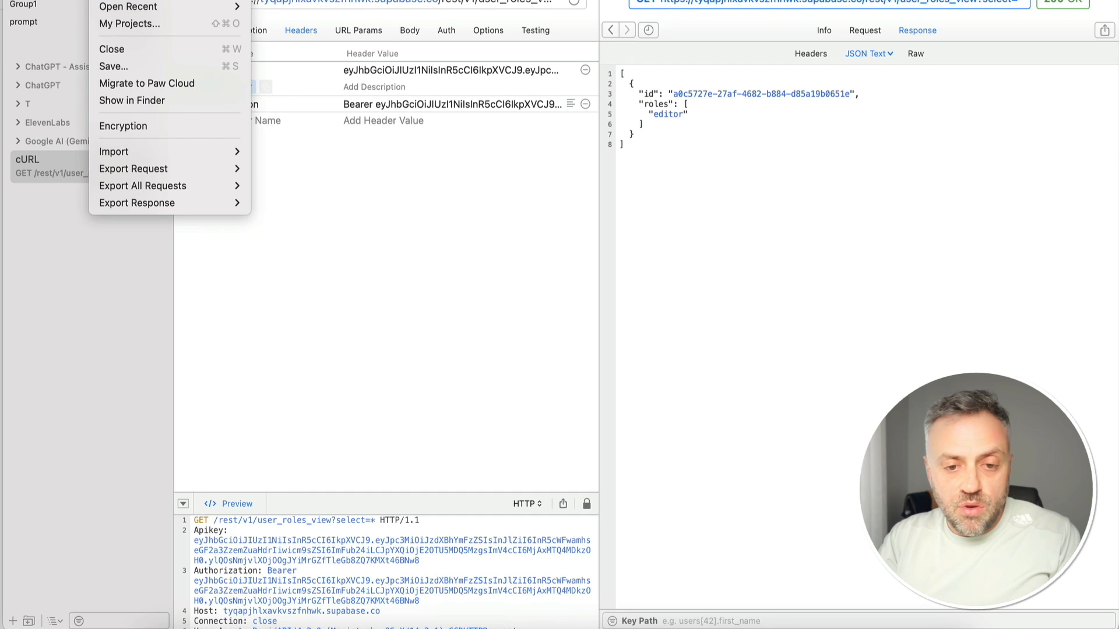
pyautogui.moveTo(223, 152)
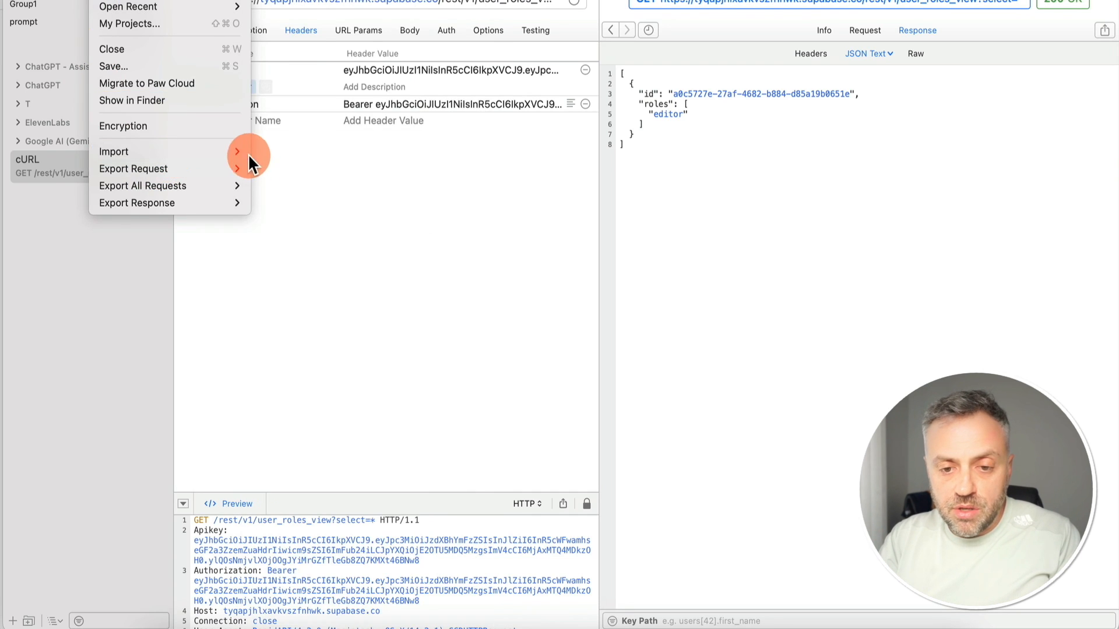
pyautogui.click(269, 169)
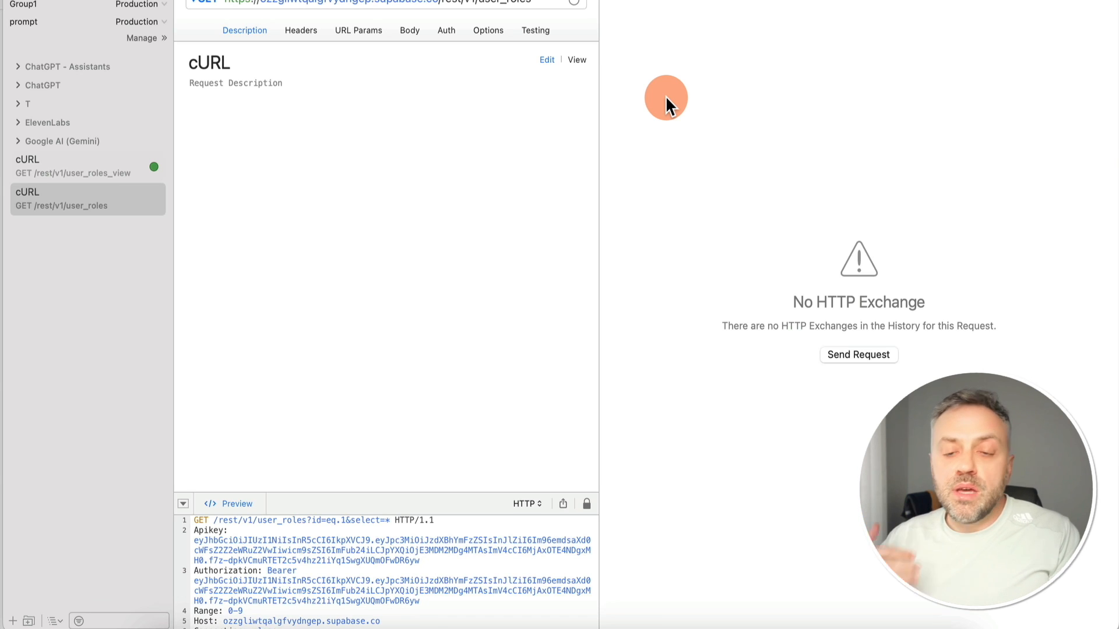
# Send the GET user_roles request and select the user_id from the returned id 1 row
pyautogui.click(309, 29)
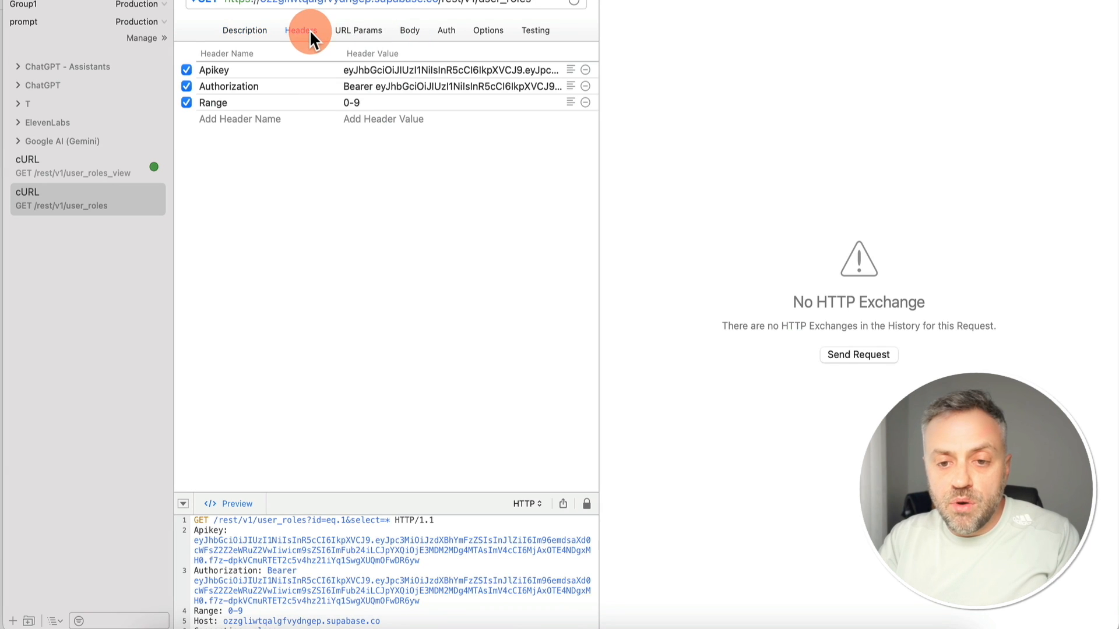
pyautogui.click(411, 32)
pyautogui.click(358, 30)
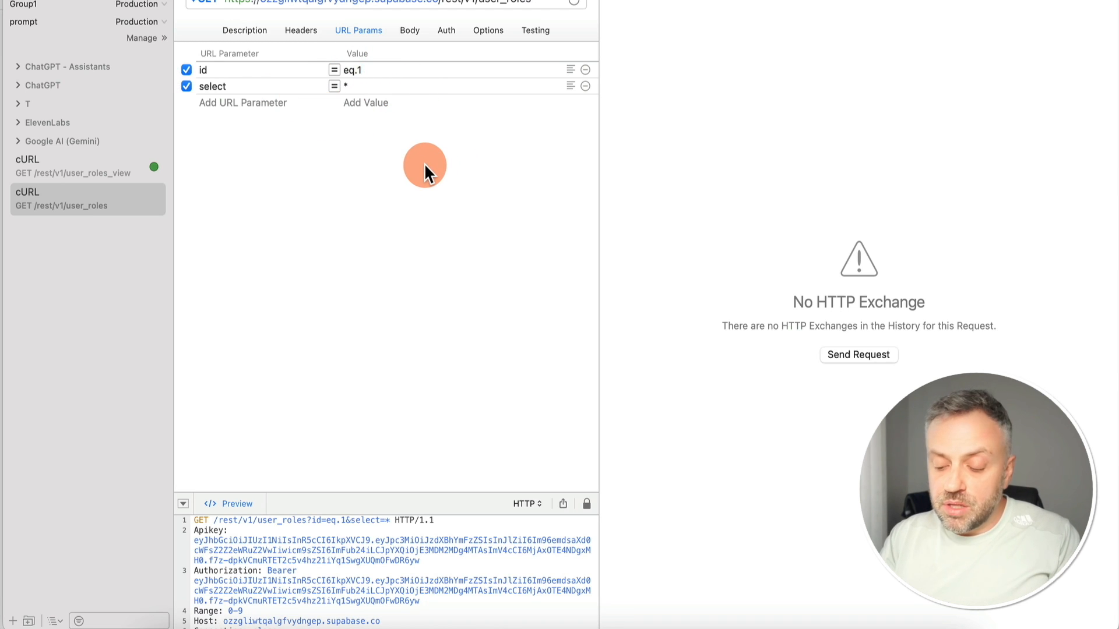
pyautogui.press('super+r')
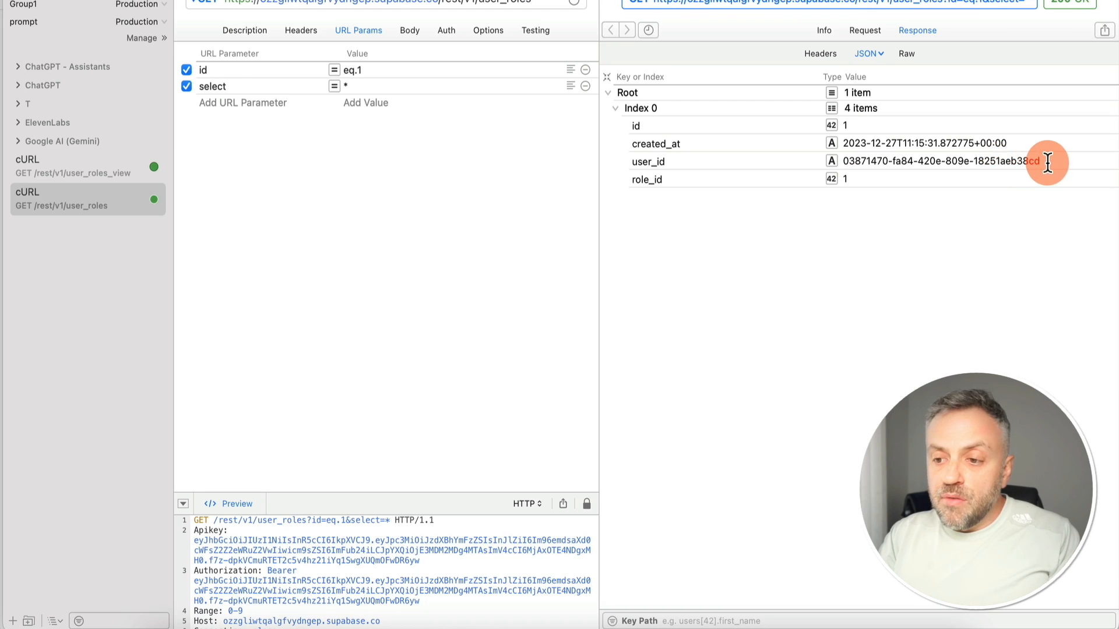
pyautogui.moveTo(1046, 163); pyautogui.dragTo(842, 163)
pyautogui.press('cmd+c')
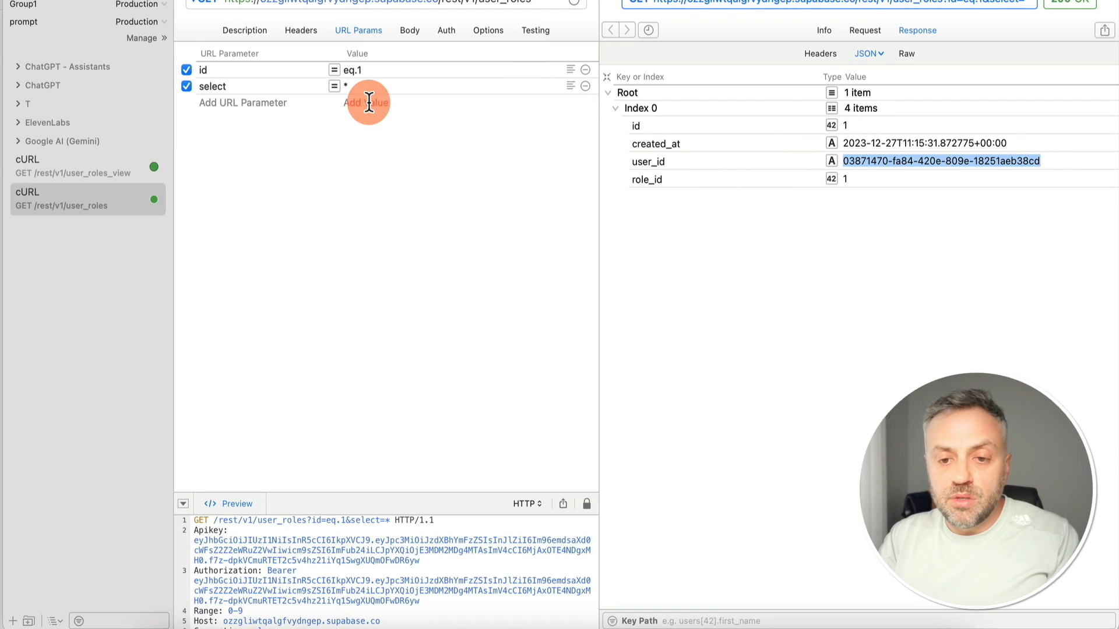
# Change the filter to user_id=eq. followed by the copied user id
pyautogui.click(237, 67)
pyautogui.press('BackSpace')
pyautogui.press('BackSpace')
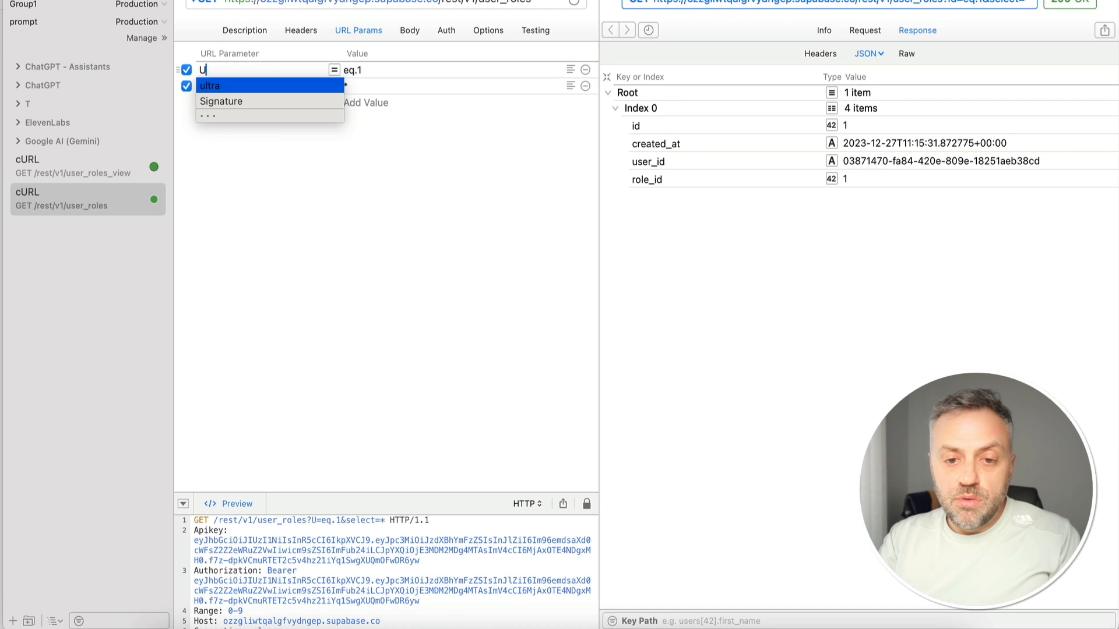
pyautogui.write('user')
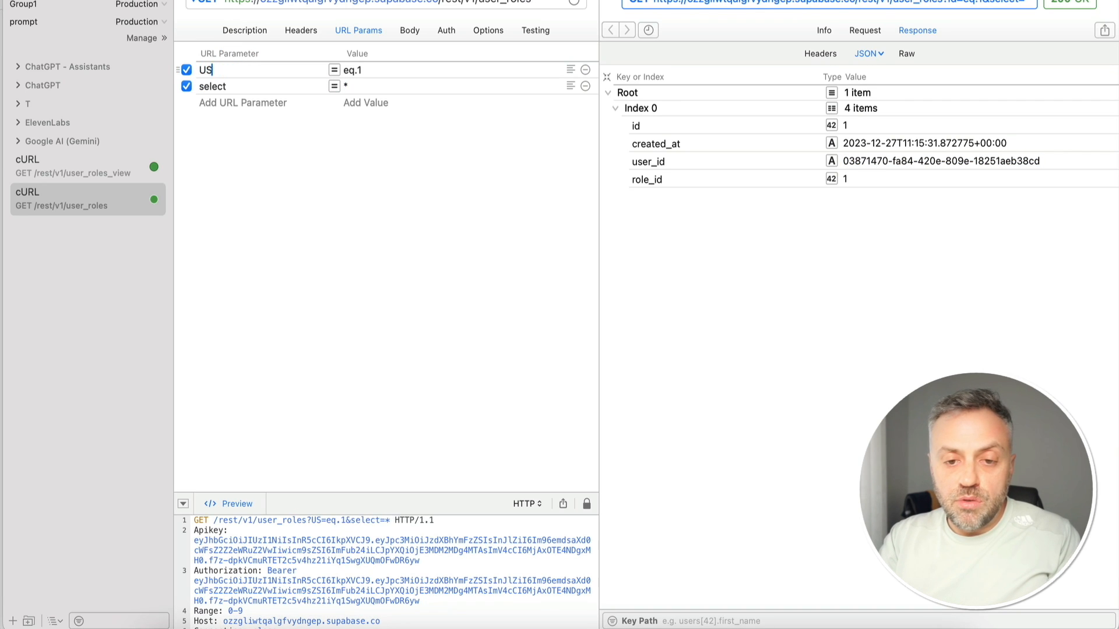
pyautogui.write('_id')
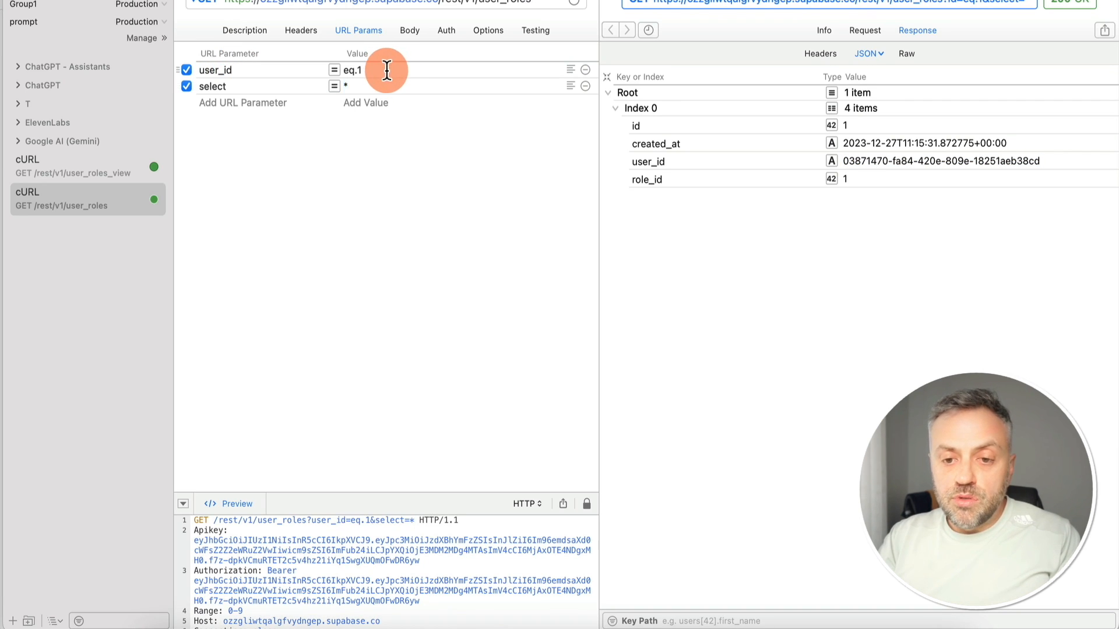
pyautogui.doubleClick(389, 71)
pyautogui.press('cmd+v')
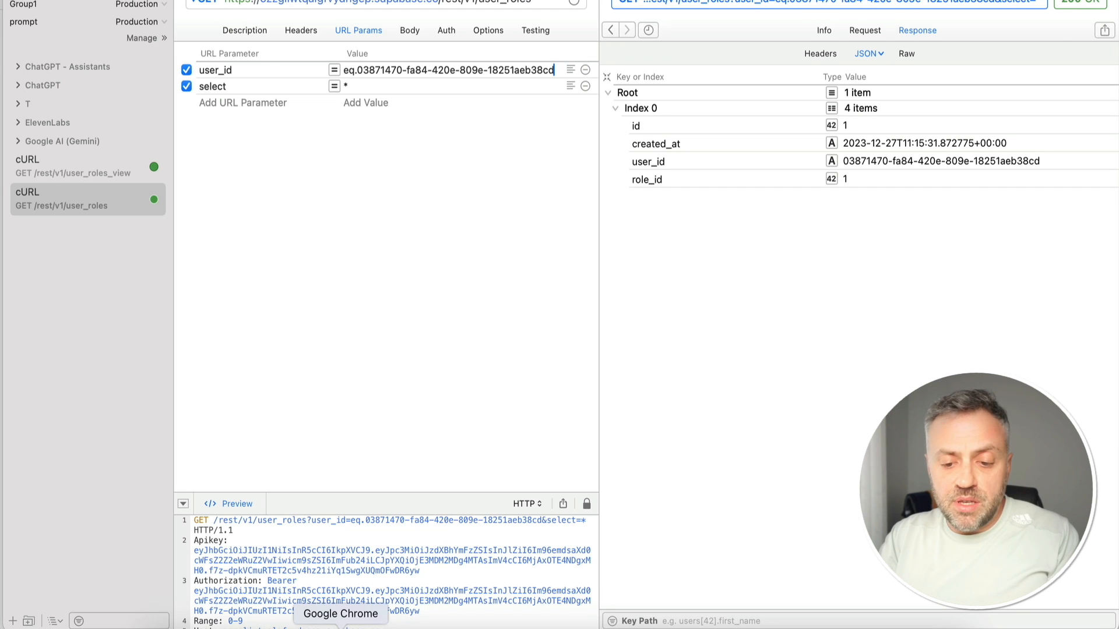
# Back in Supabase, close the API docs and reopen the user_roles table
pyautogui.click(341, 626)
pyautogui.click(294, 173)
pyautogui.click(115, 231)
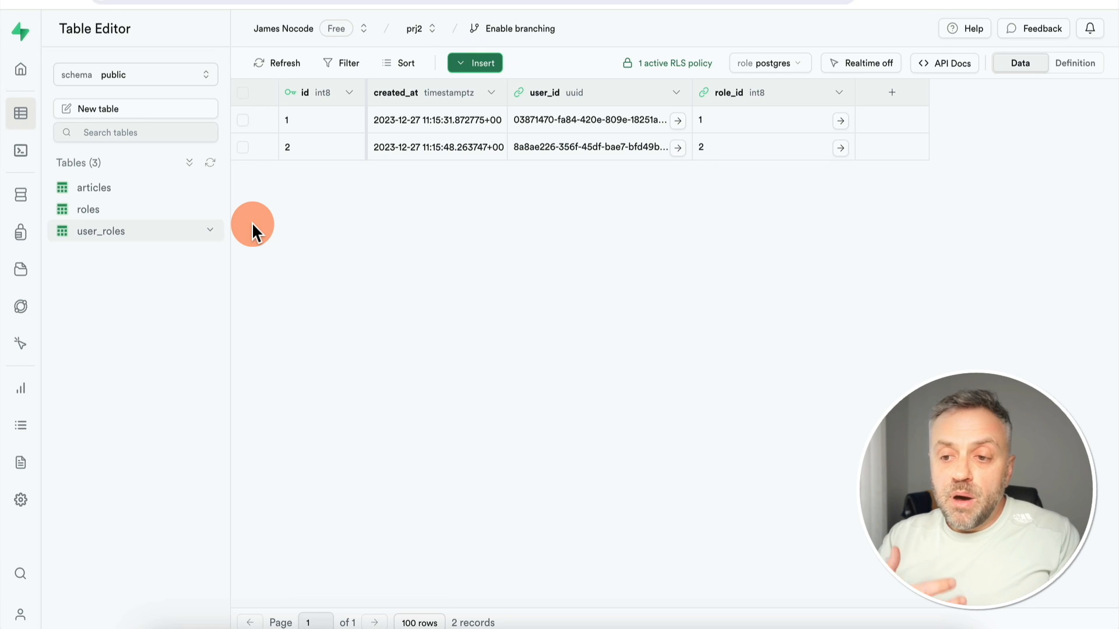
# In a new SQL query, ask Supabase AI for a view listing each user_id with its role names
pyautogui.click(21, 156)
pyautogui.click(138, 78)
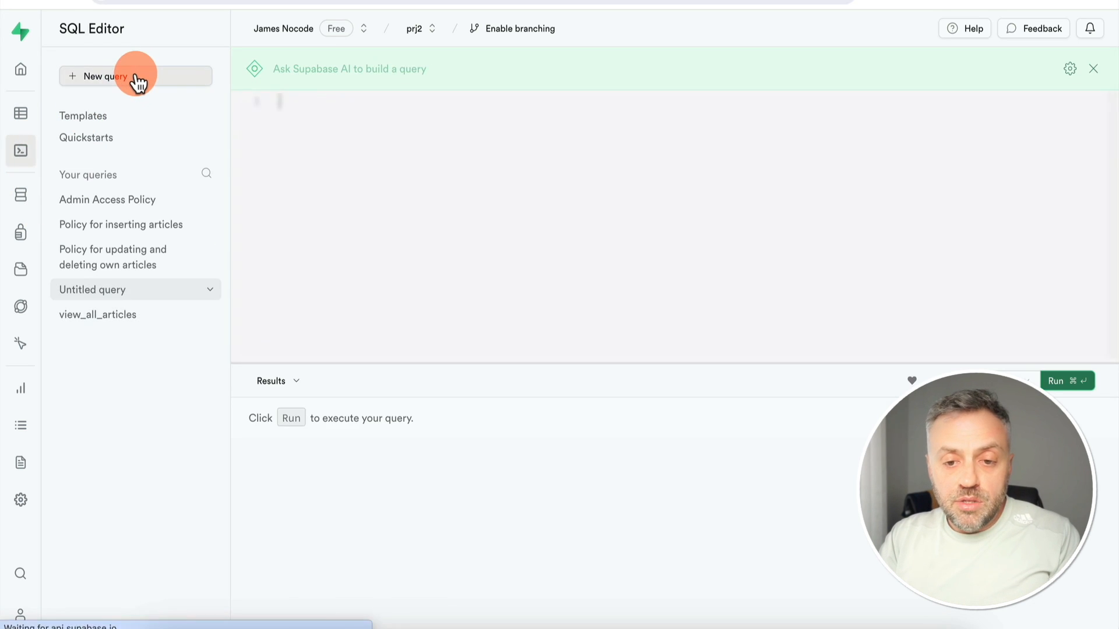
pyautogui.click(373, 70)
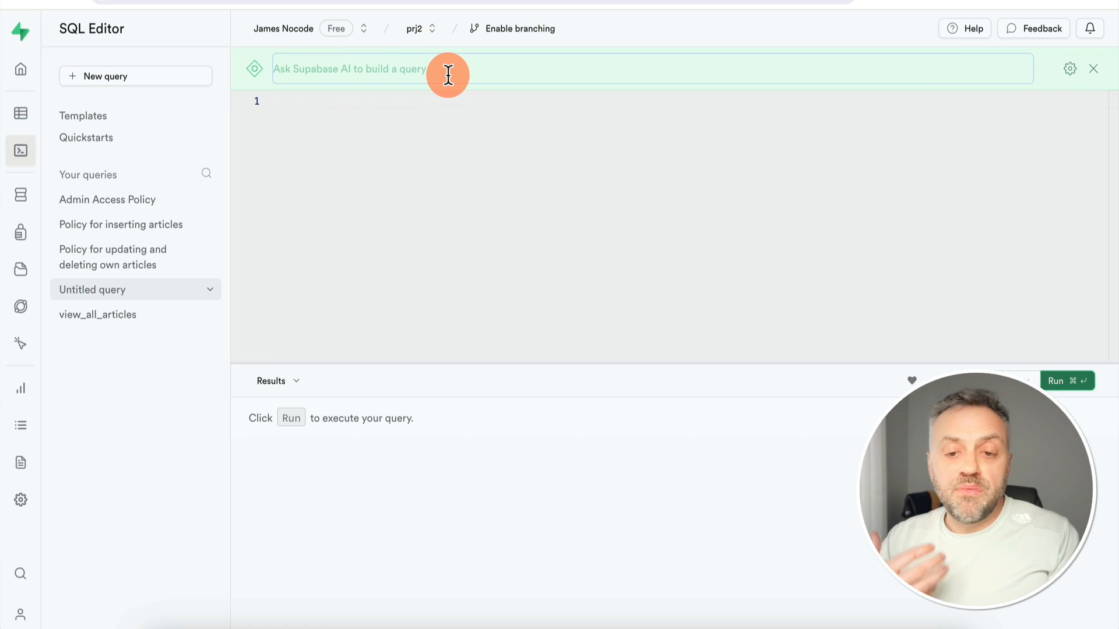
pyautogui.write('create a')
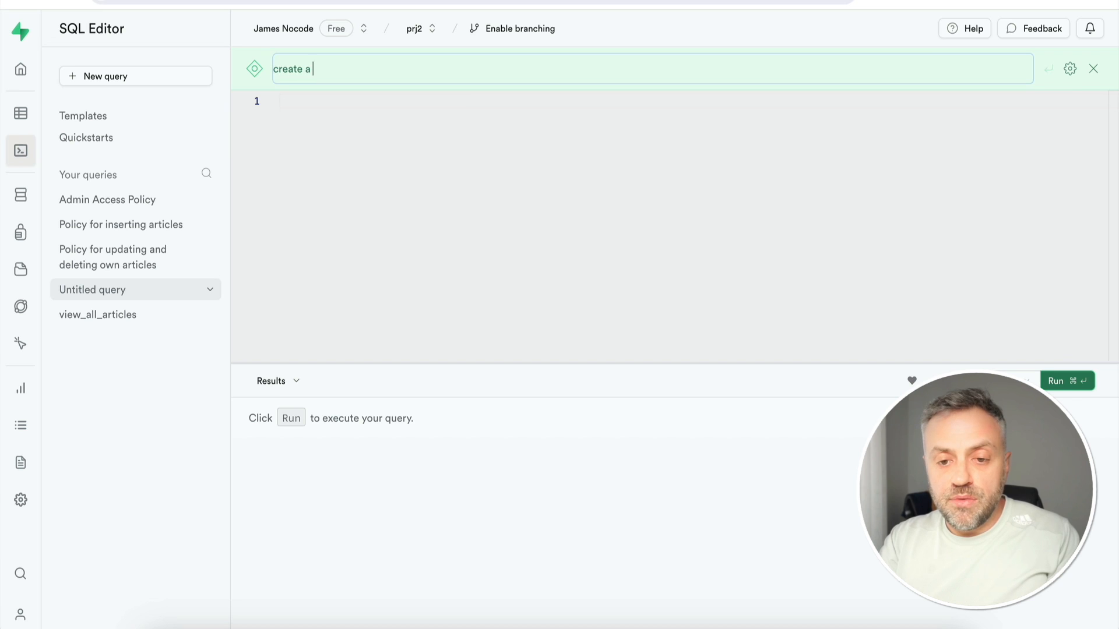
pyautogui.write(' view that displays the user_id and a list of roles names the')
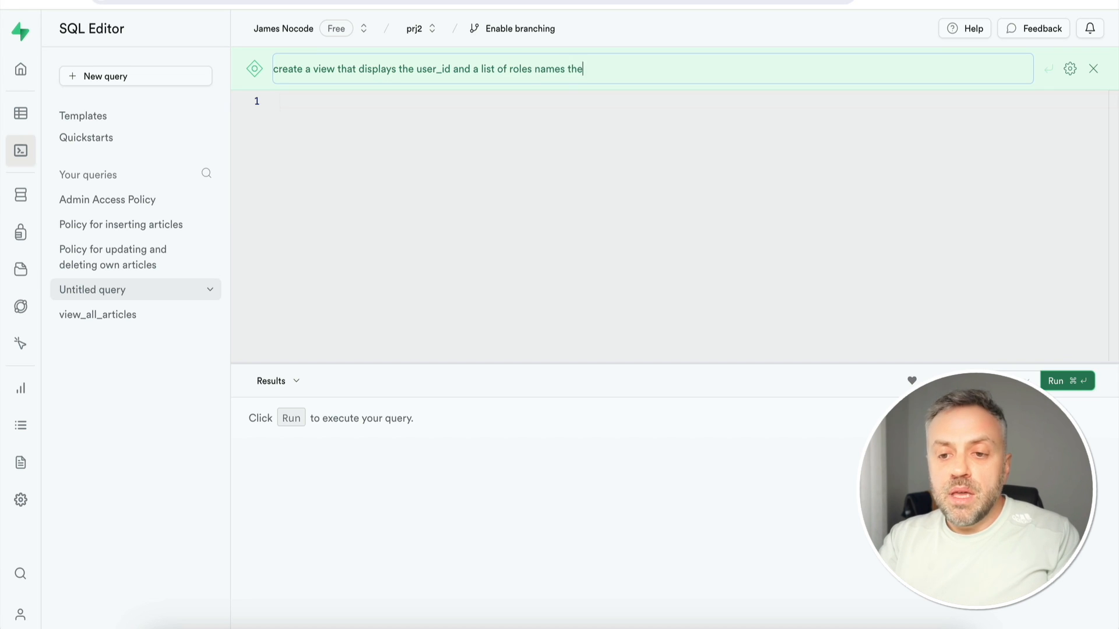
pyautogui.write('long to')
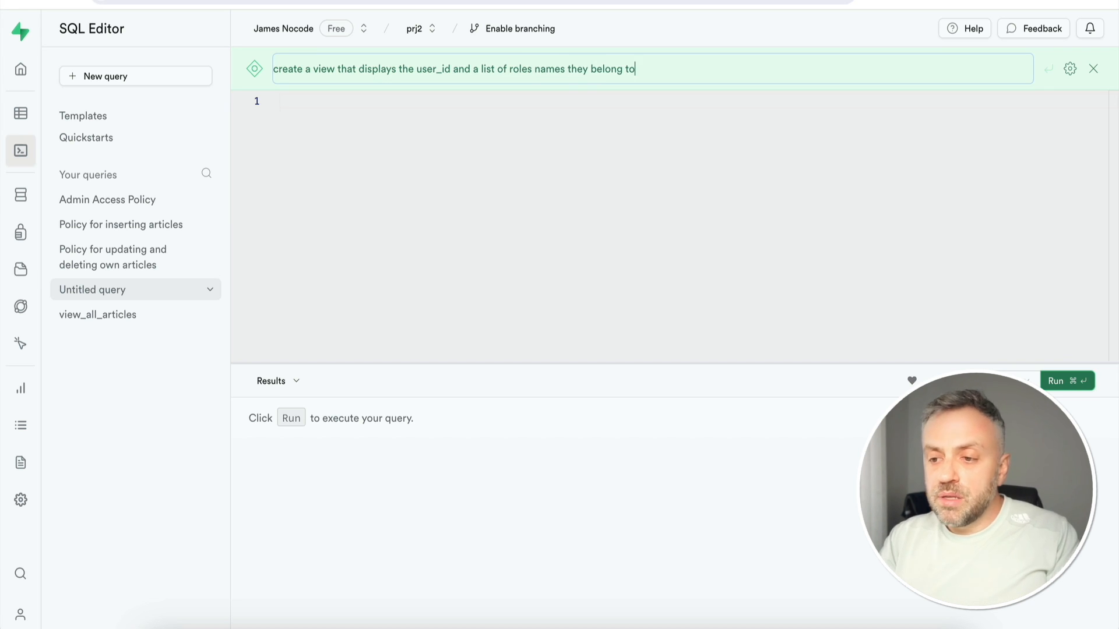
pyautogui.press('Return')
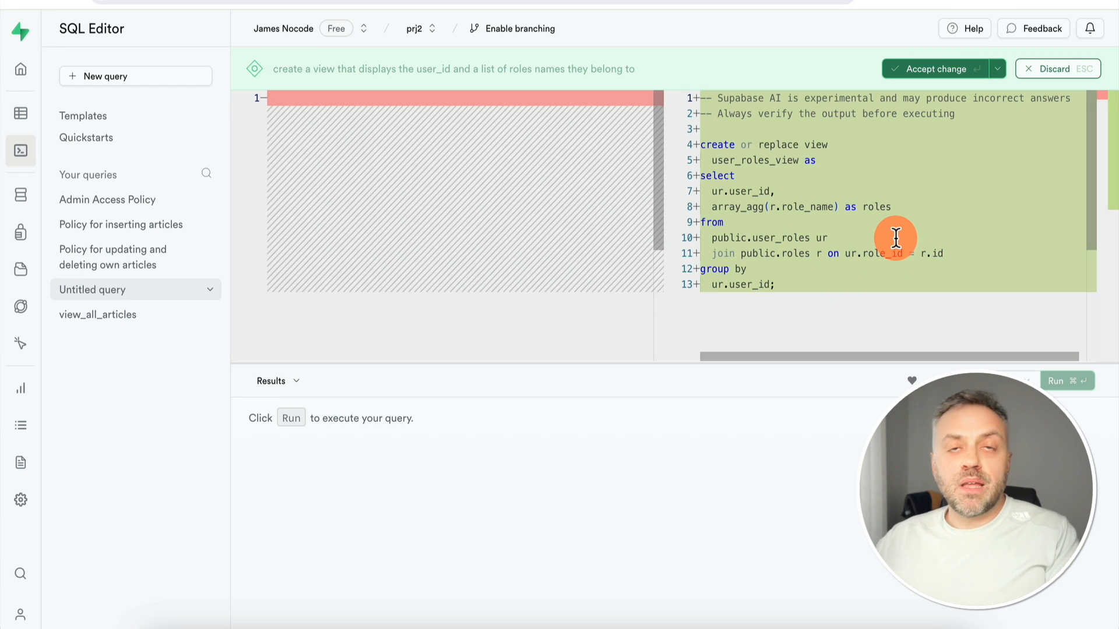
# Run the generated CREATE VIEW SQL, then open user_roles_view in the Table Editor to view its Writer and Admin roles
pyautogui.click(948, 71)
pyautogui.click(569, 211)
pyautogui.press('super+Return')
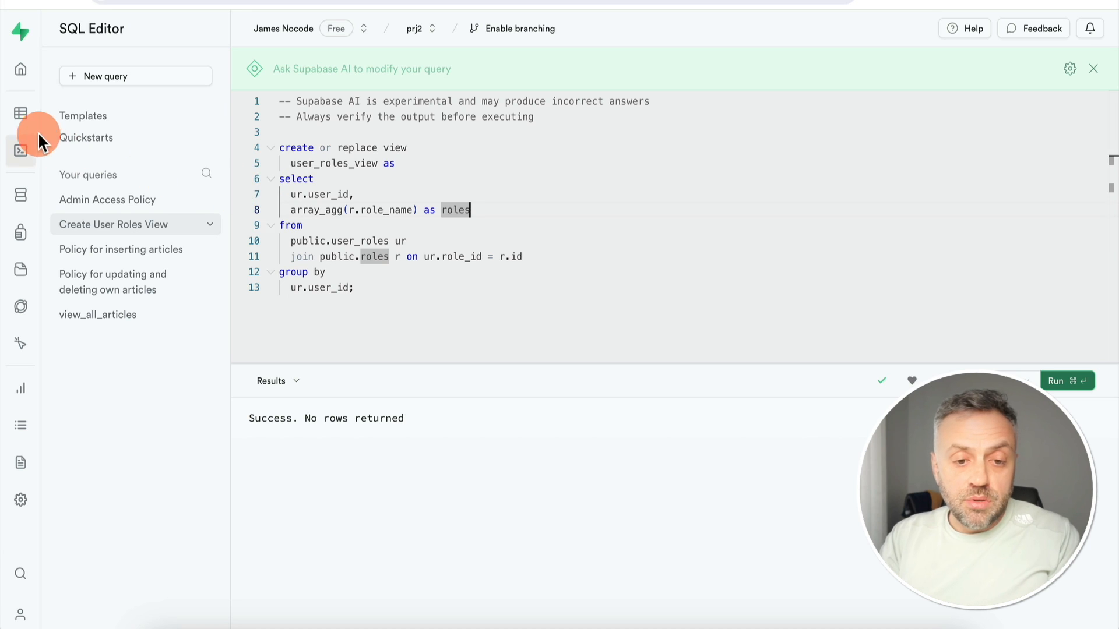
pyautogui.click(26, 116)
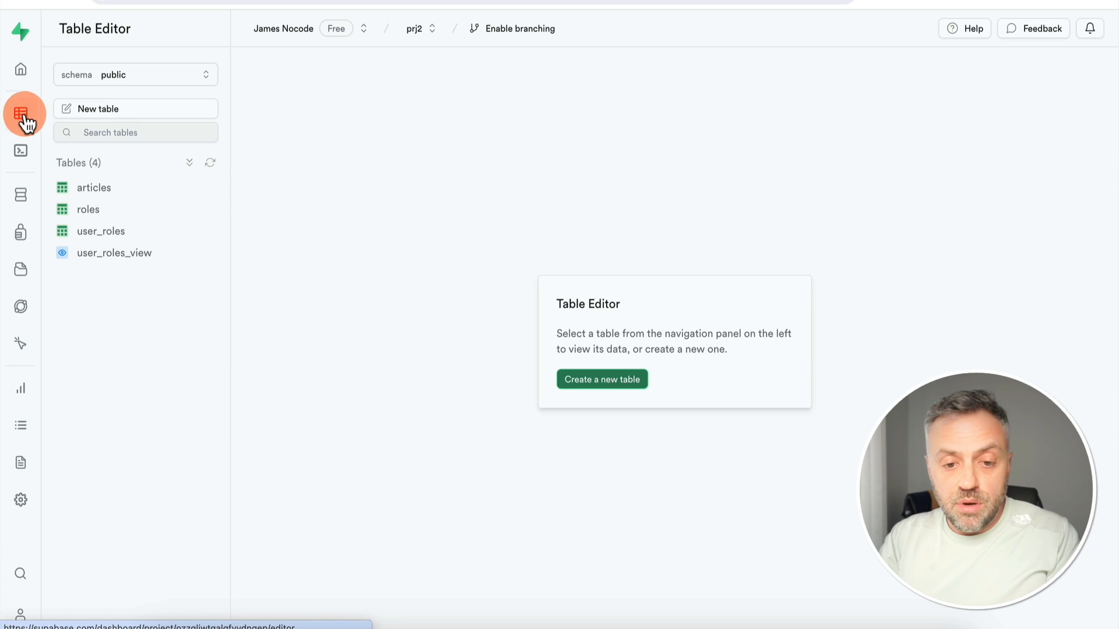
pyautogui.click(114, 256)
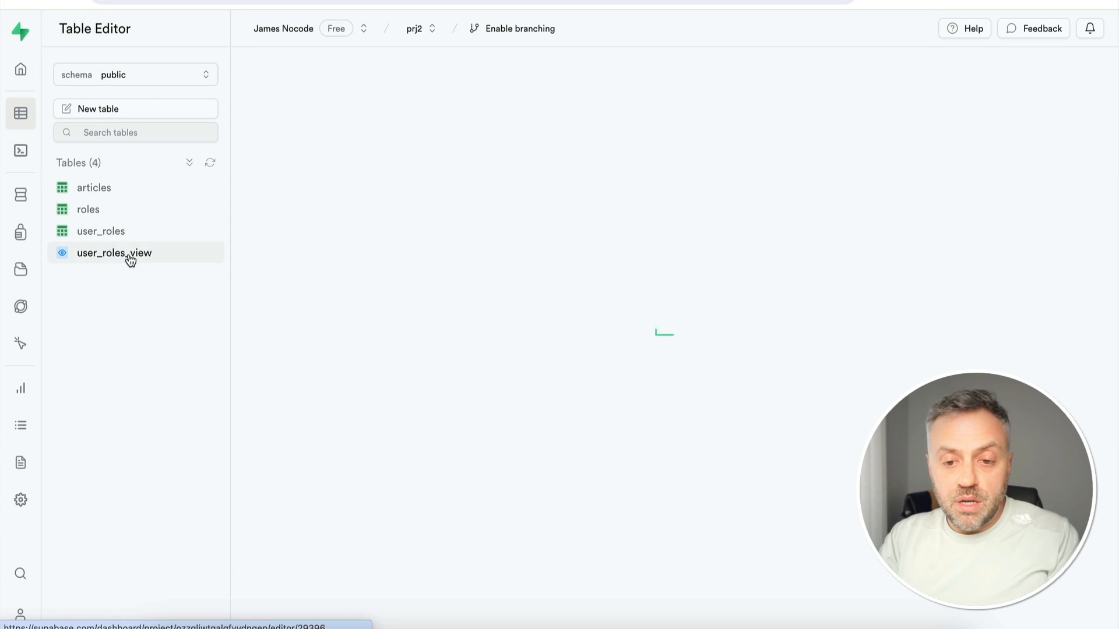
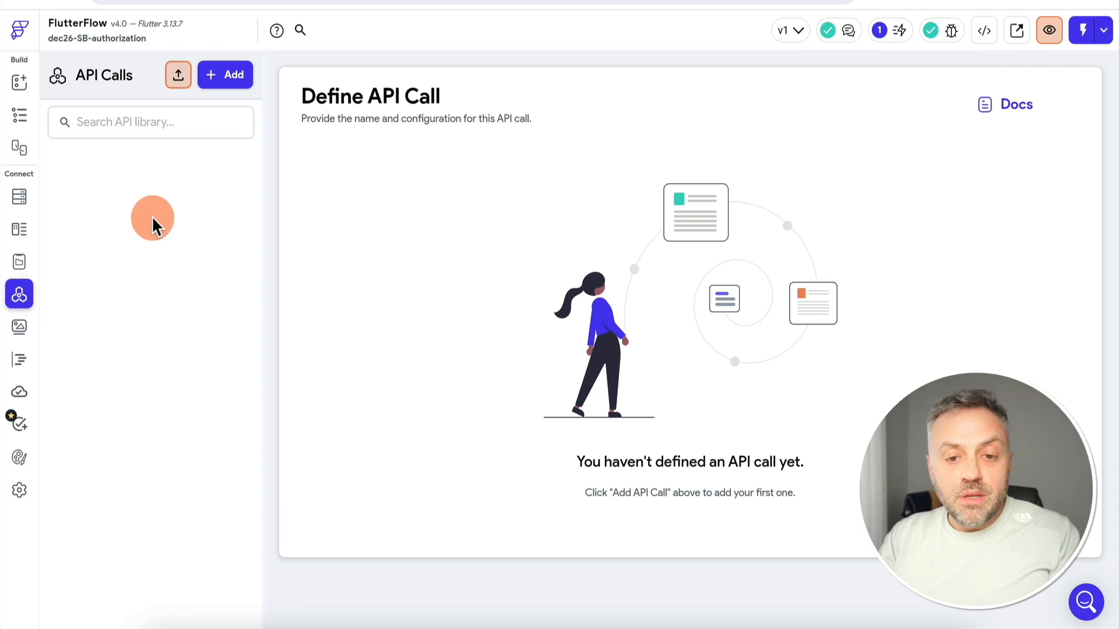
# Create a GetUserRoles API call pointing at the Supabase user_roles_view endpoint URL
pyautogui.click(231, 82)
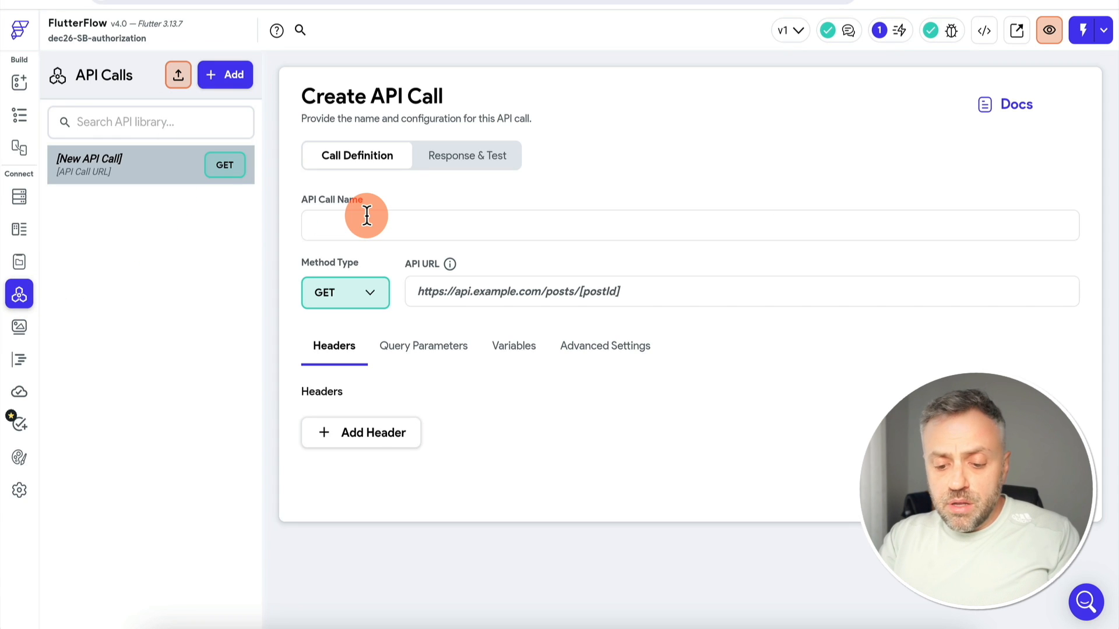
pyautogui.write('G')
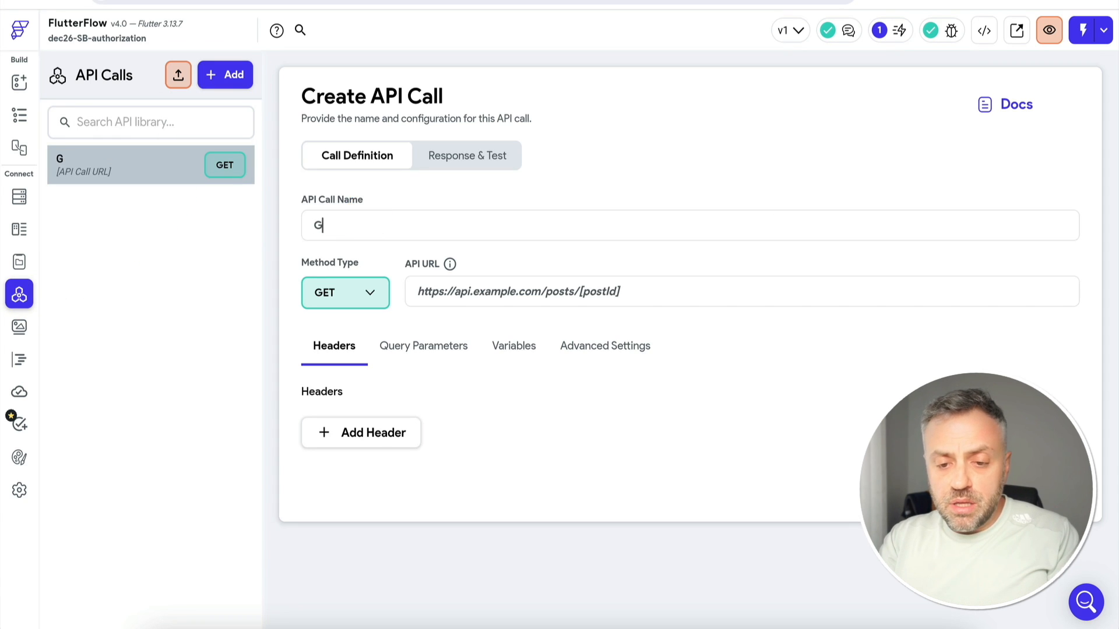
pyautogui.write('etUser')
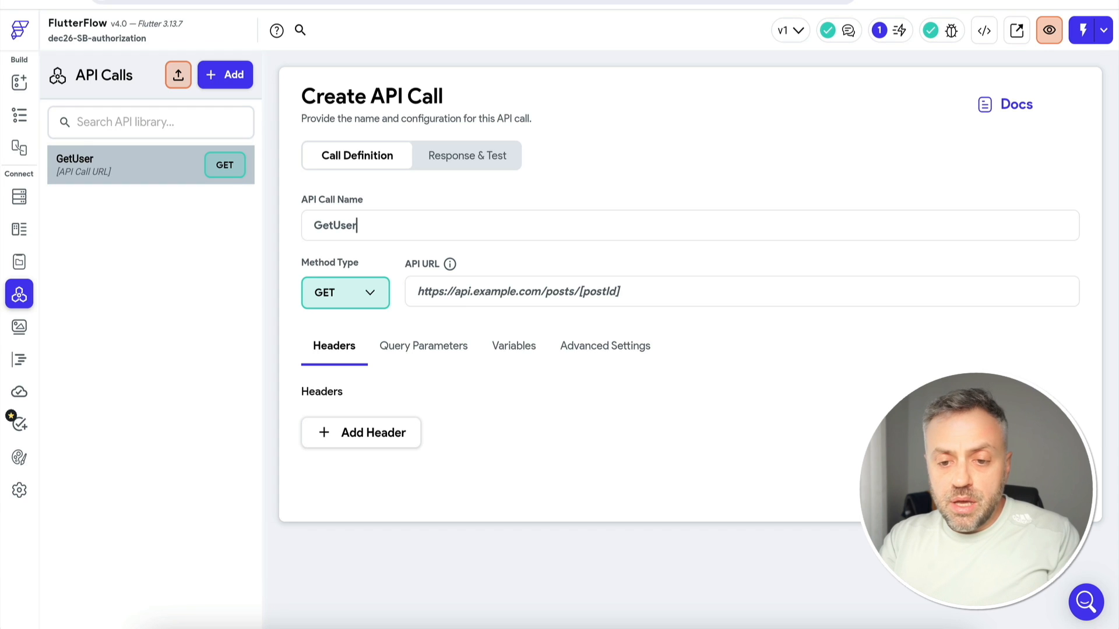
pyautogui.write('Roles')
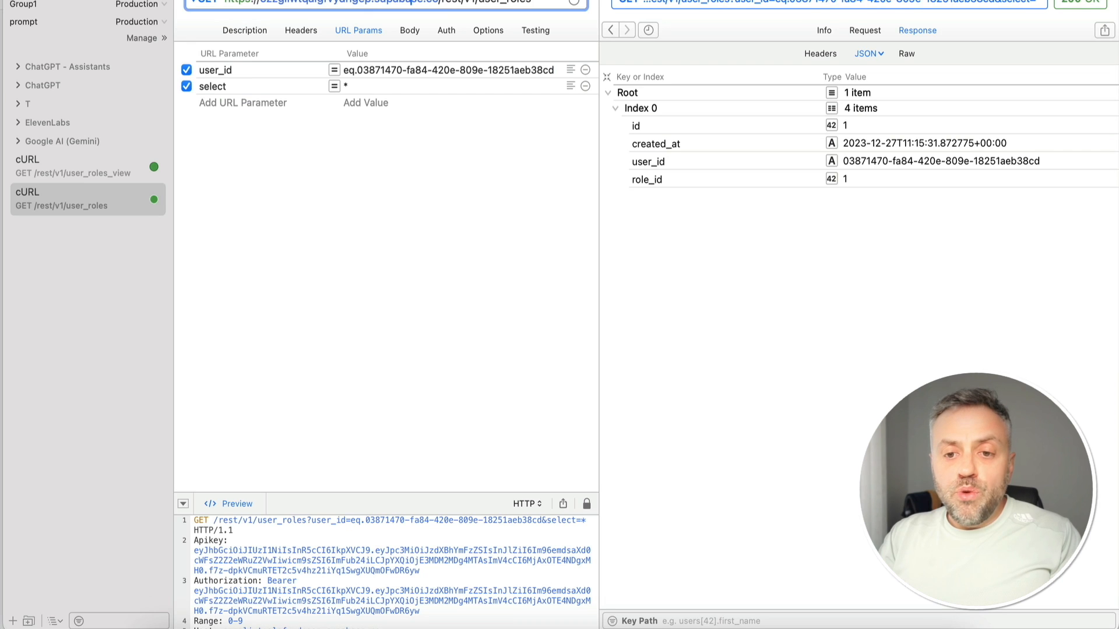
pyautogui.tripleClick(411, 2)
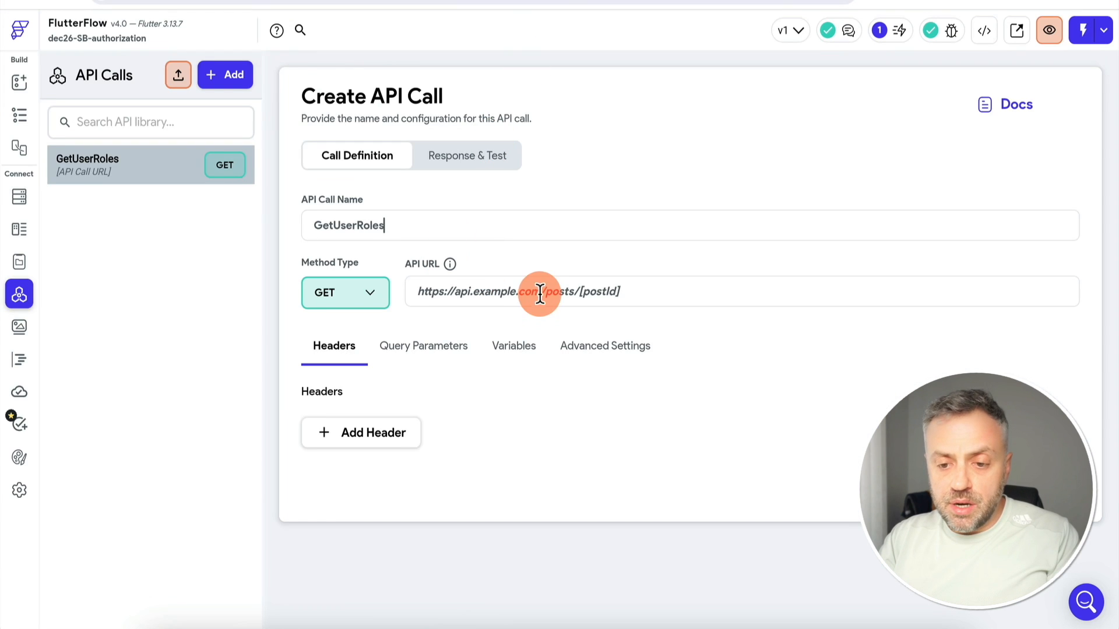
pyautogui.click(540, 293)
pyautogui.write('https://ozzgliwtqalgfvydngep.supabase.co/rest/v1/user_roles')
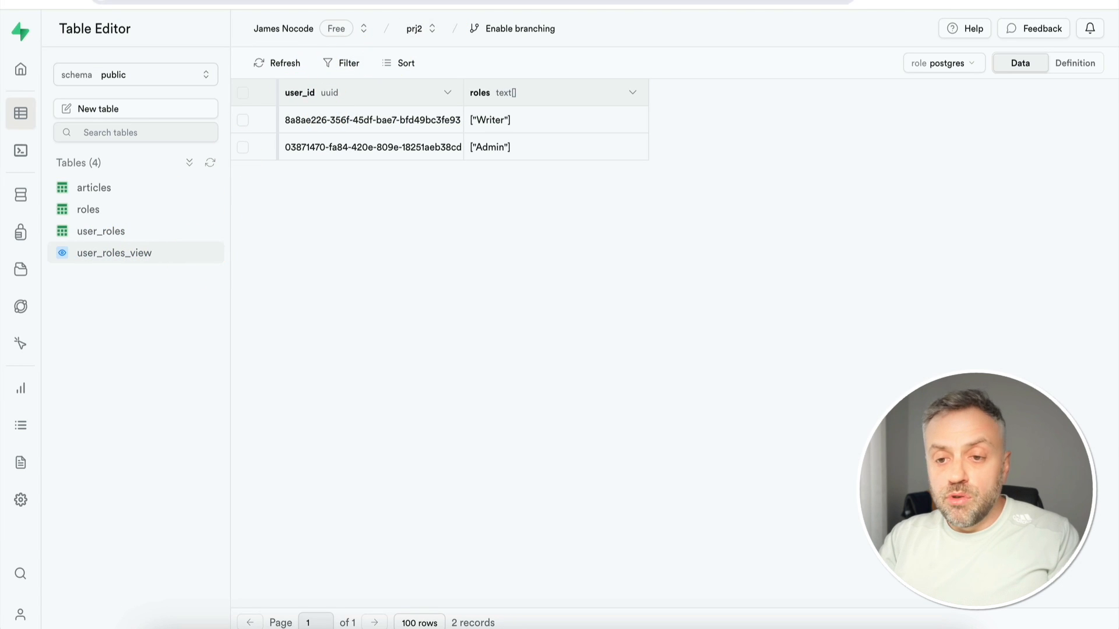
pyautogui.click(531, 4)
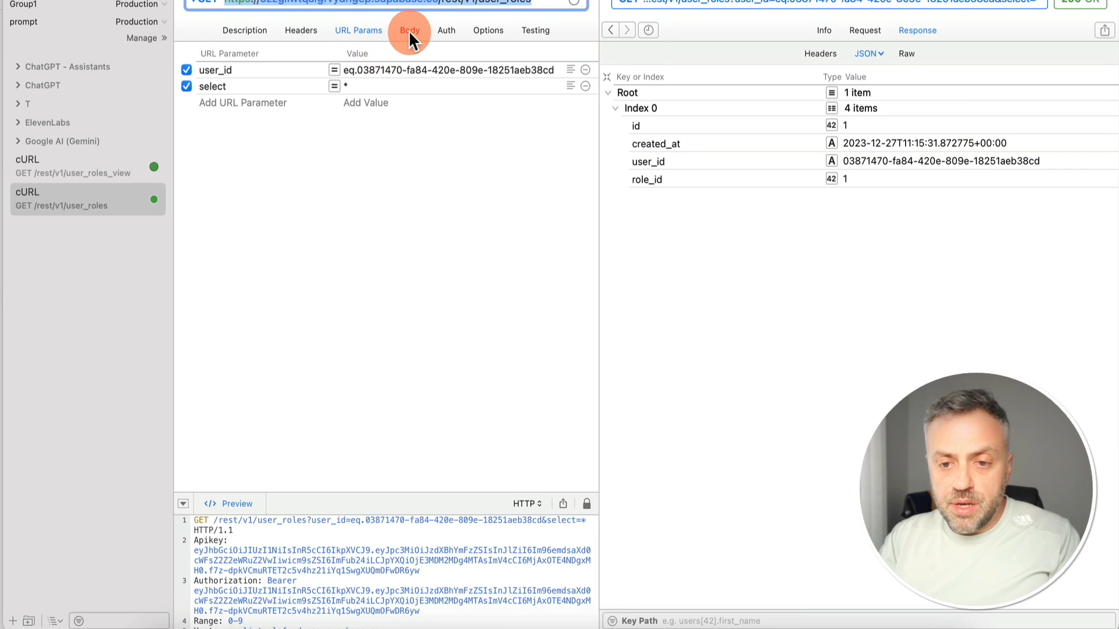
# Add Apikey, Authorization and Range: 0-9 headers copied from the reference request
pyautogui.click(304, 29)
pyautogui.click(370, 70)
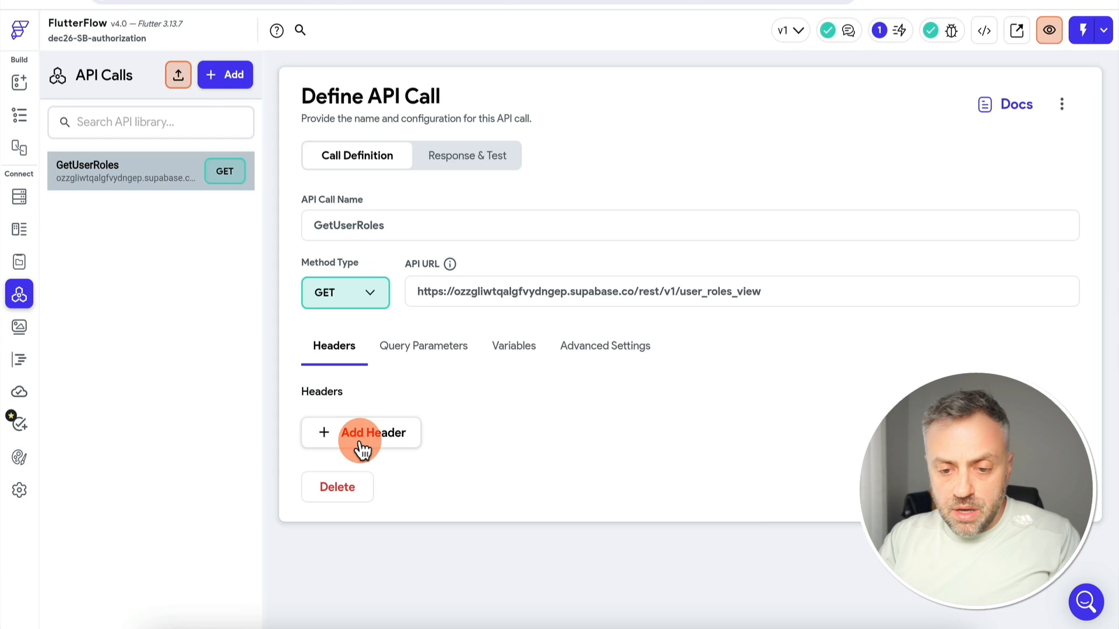
pyautogui.click(361, 444)
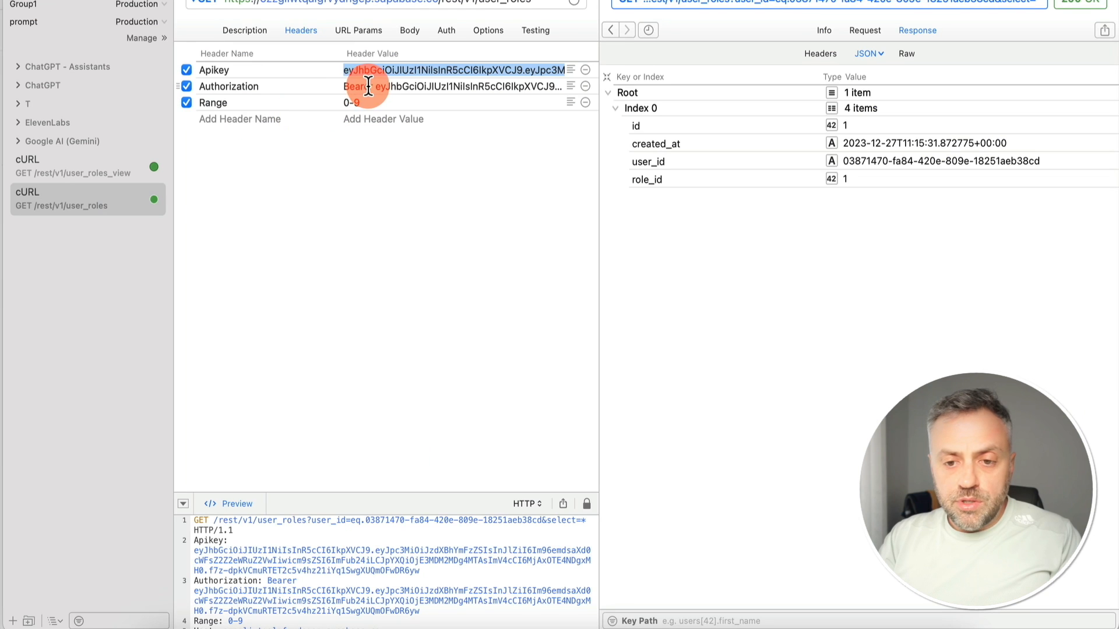
pyautogui.click(367, 86)
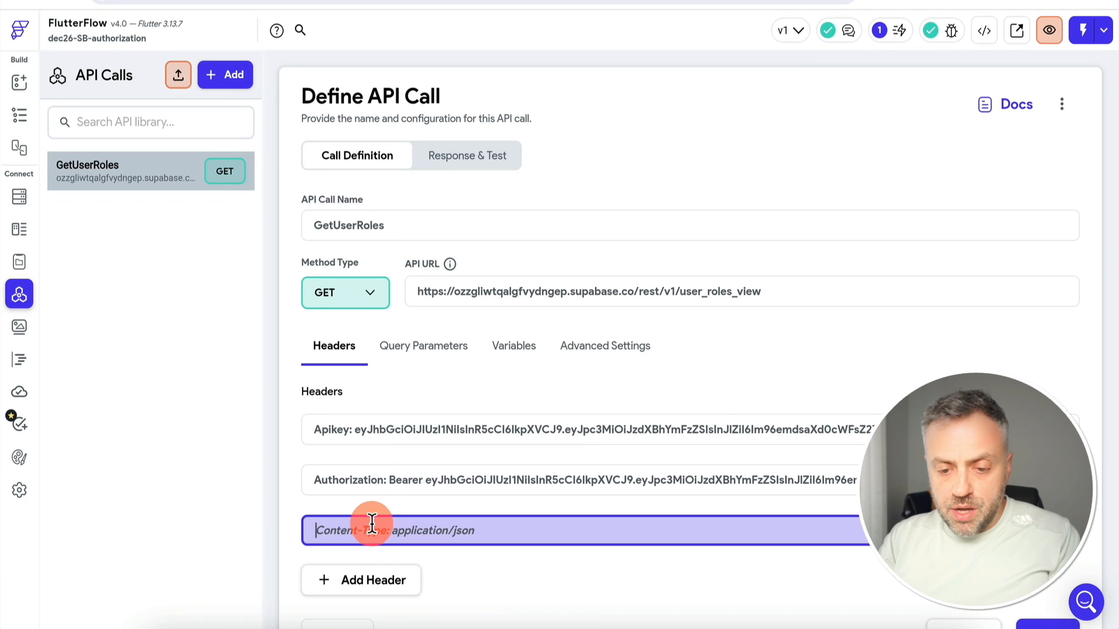
pyautogui.write('Range: 0-9')
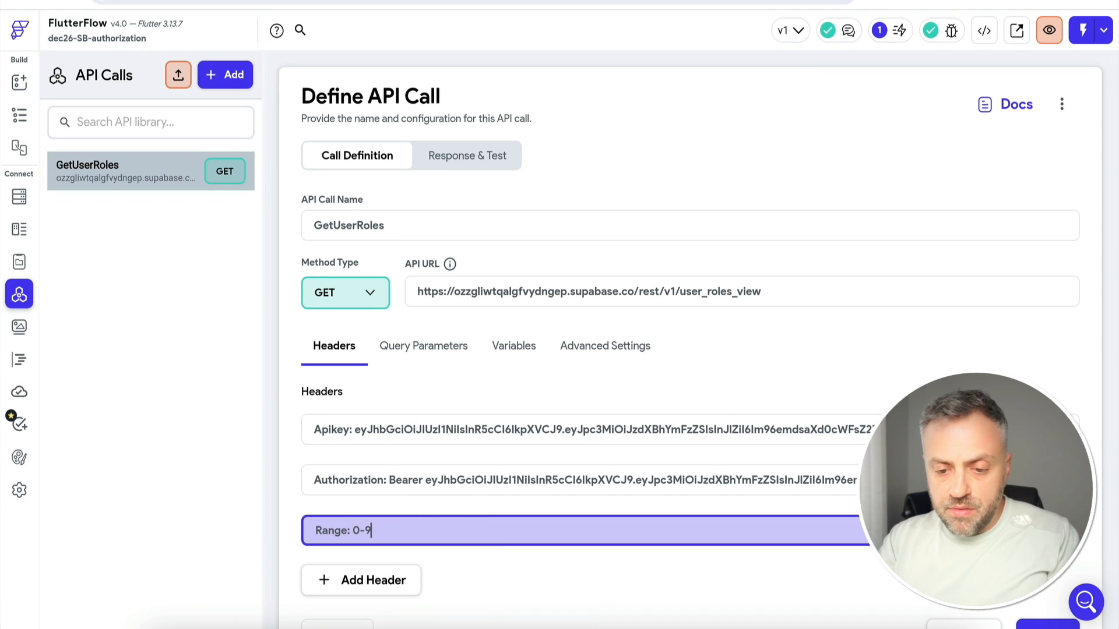
pyautogui.click(762, 467)
pyautogui.scroll(-1, 762, 467)
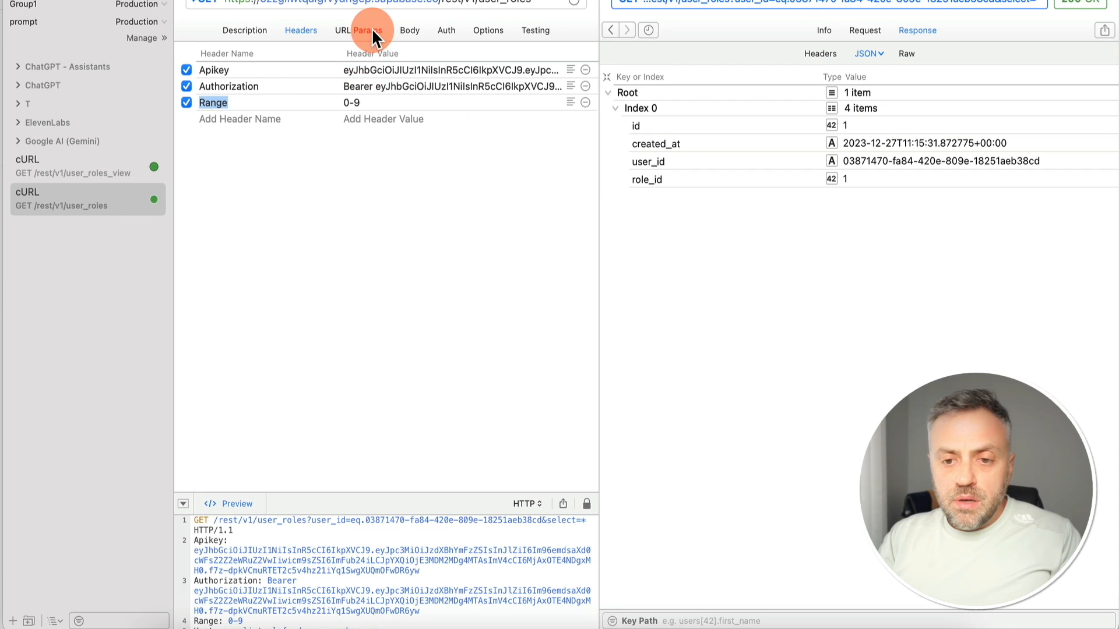
pyautogui.click(372, 33)
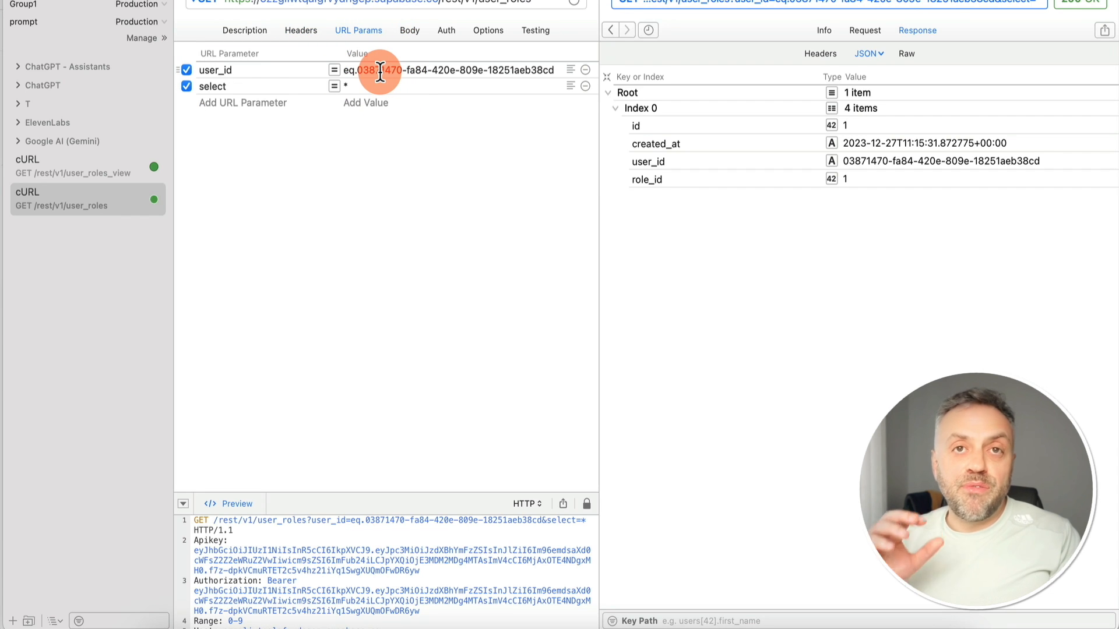
pyautogui.click(410, 28)
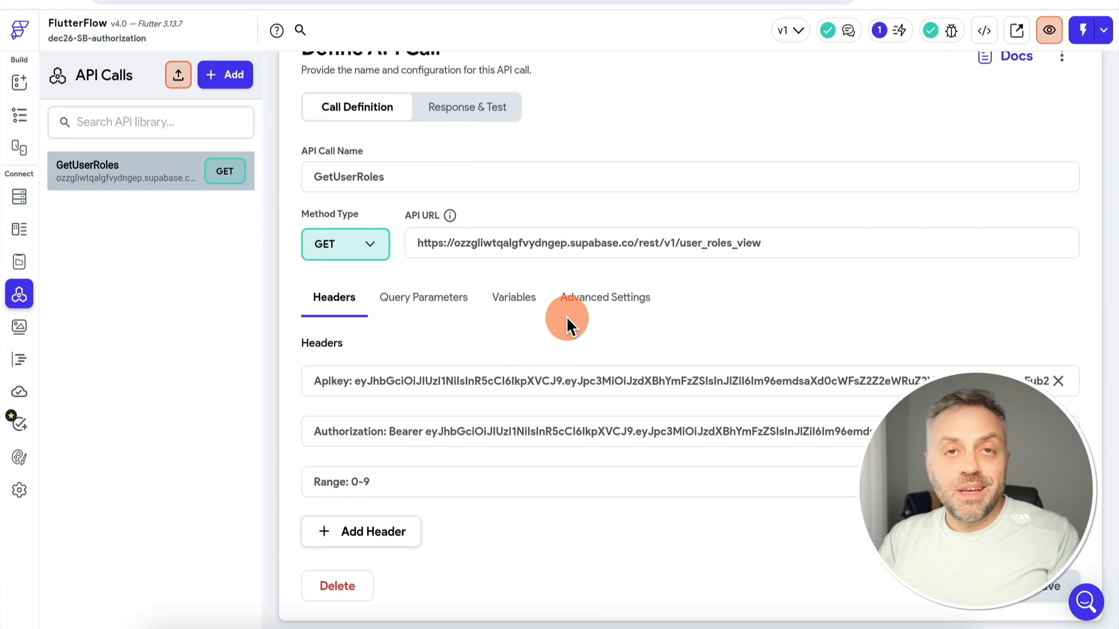
# Test GetUserRoles and confirm status 200 with one Writer and one Admin user
pyautogui.click(491, 117)
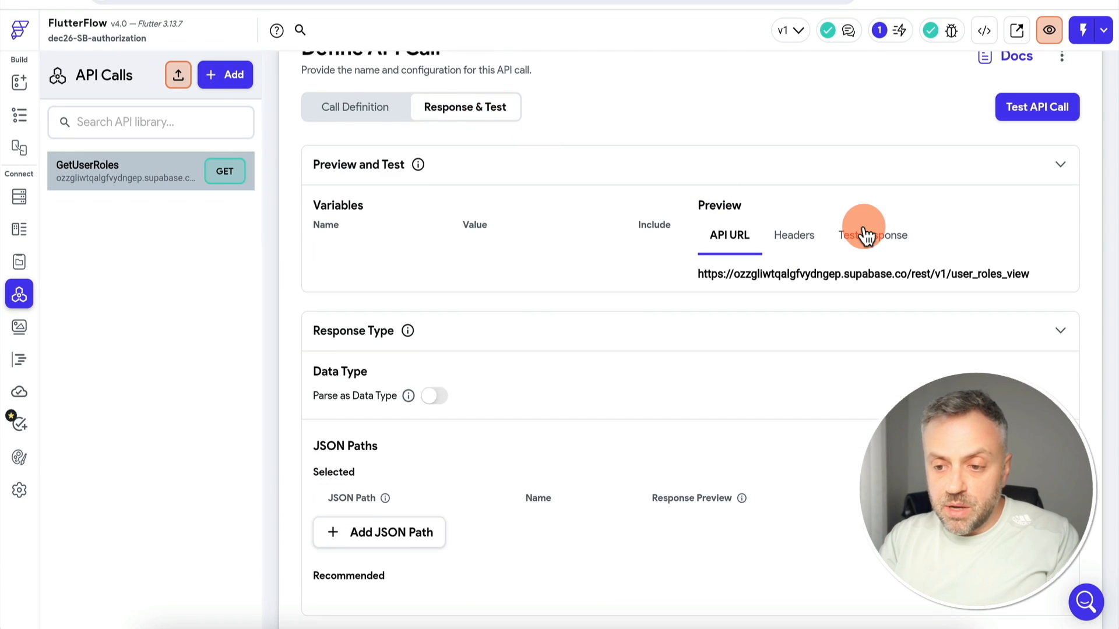
pyautogui.click(1035, 111)
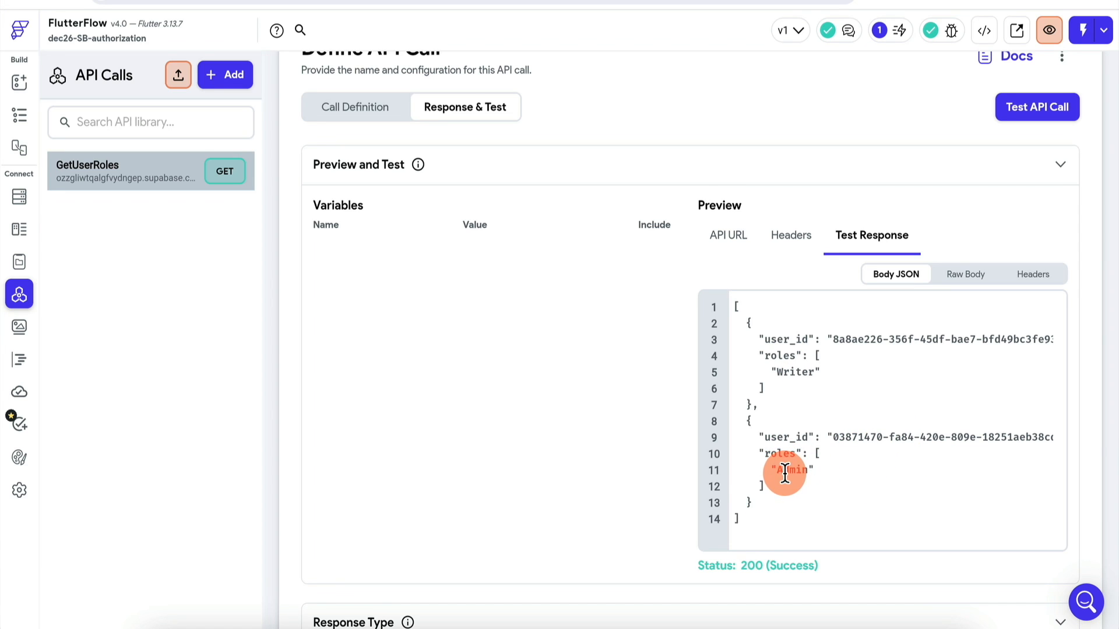
pyautogui.scroll(-1, 482, 305)
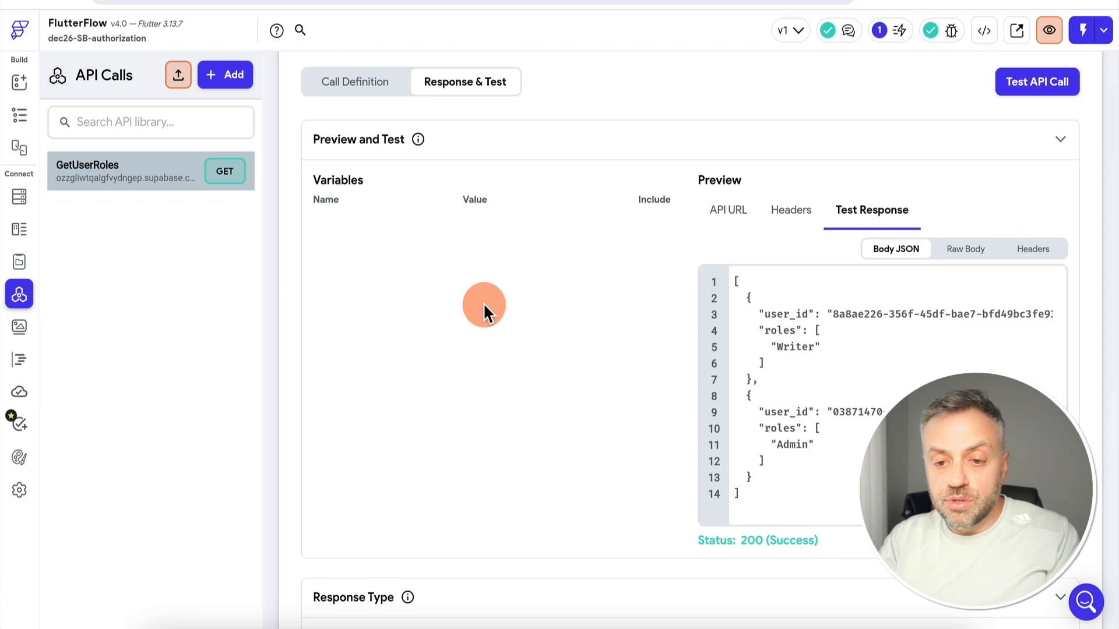
pyautogui.scroll(2, 484, 309)
pyautogui.click(358, 144)
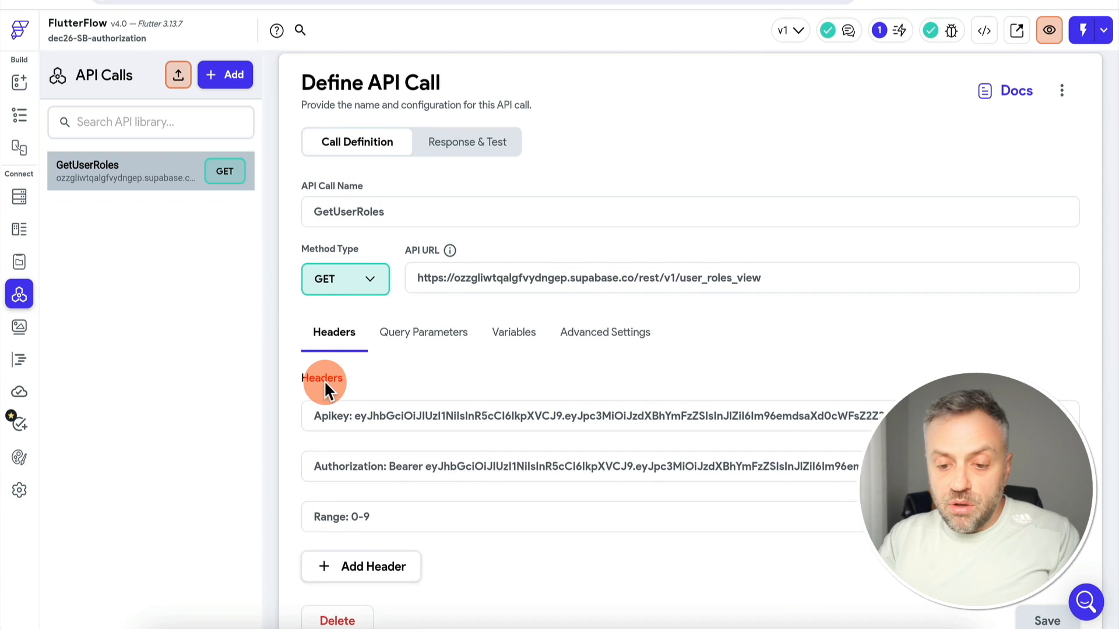
# Add a String variable named user_id to the GetUserRoles call
pyautogui.scroll(-1, 408, 397)
pyautogui.click(514, 299)
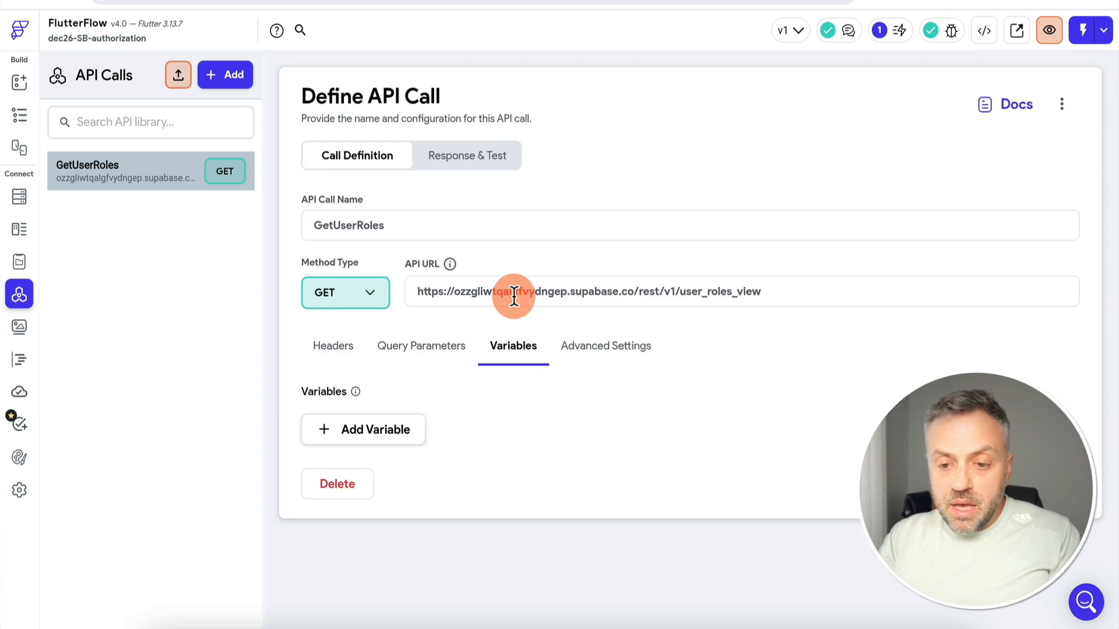
pyautogui.click(381, 430)
pyautogui.write('u')
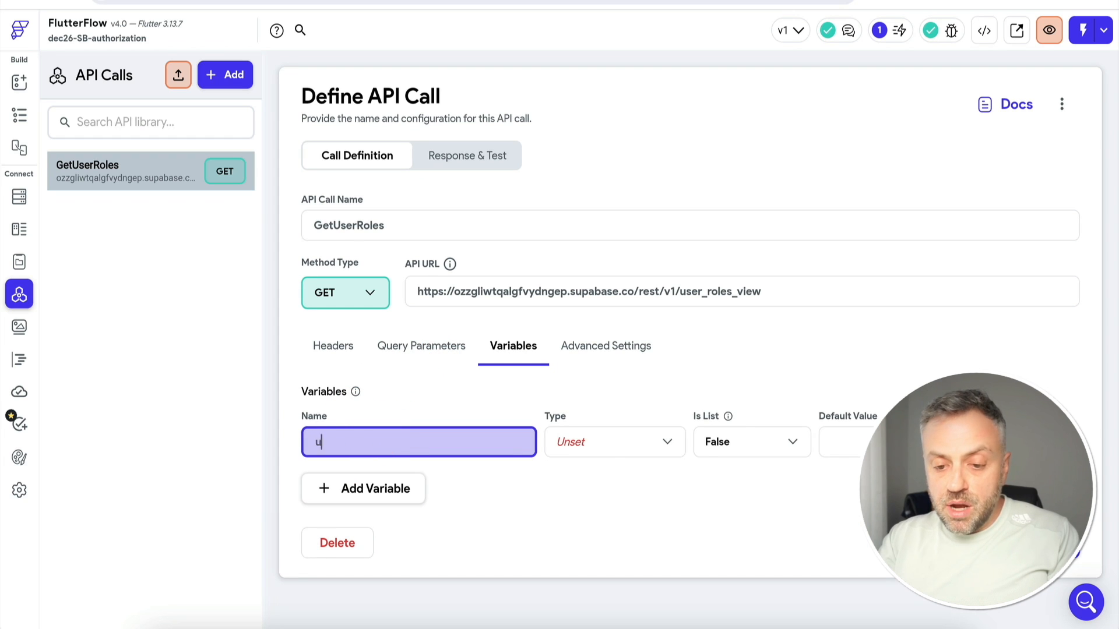
pyautogui.write('ser_id')
pyautogui.click(615, 442)
pyautogui.click(599, 315)
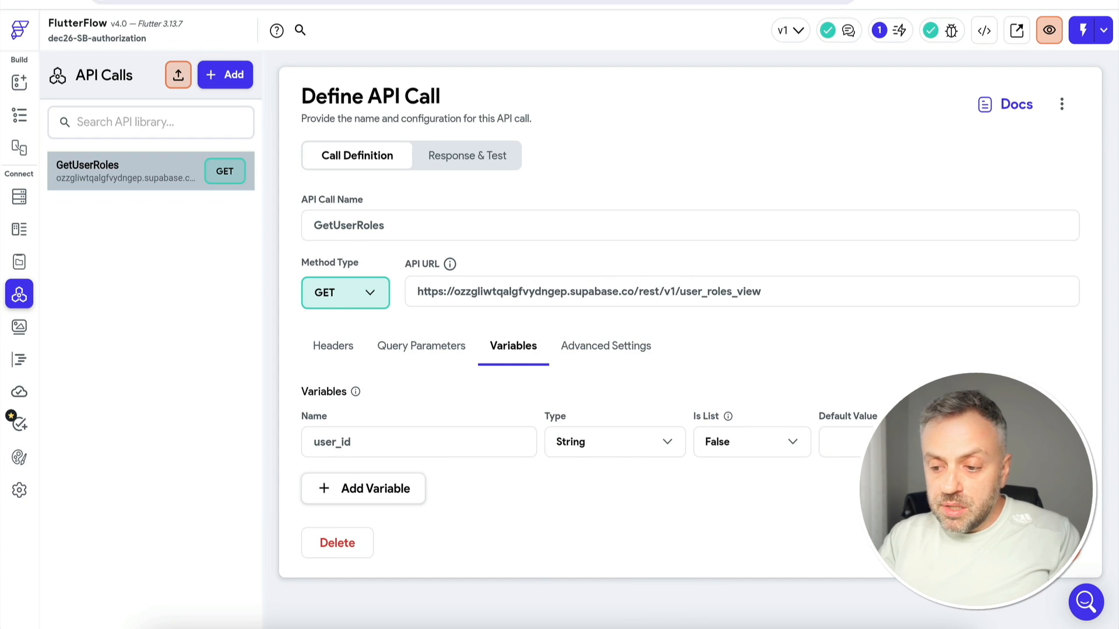
# Add user_id and select query parameters, copying their names from the reference request
pyautogui.click(414, 350)
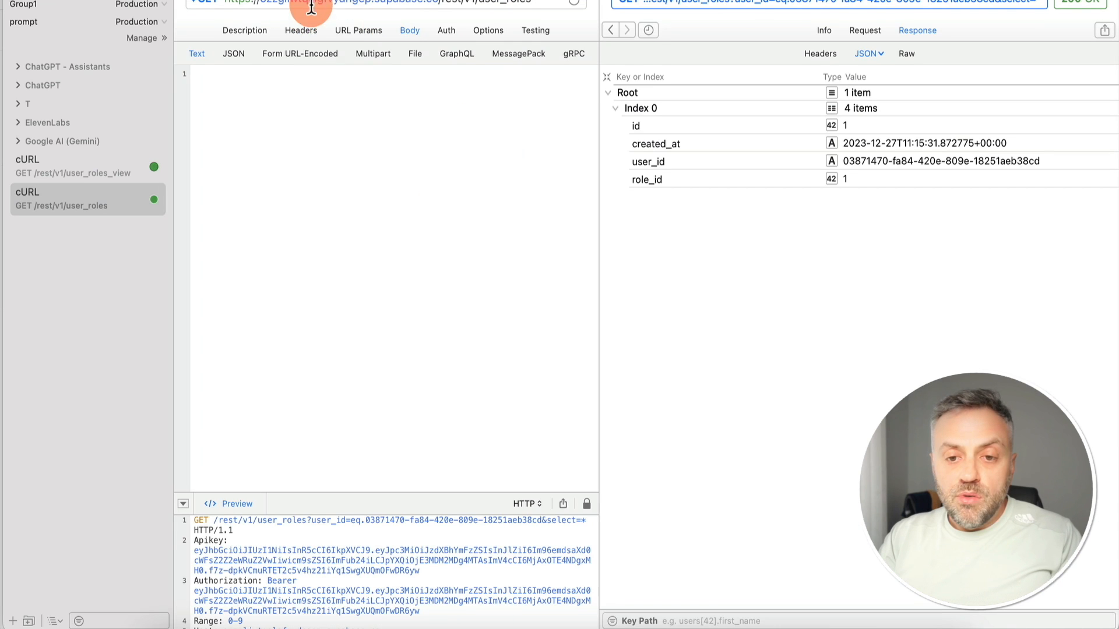
pyautogui.click(436, 25)
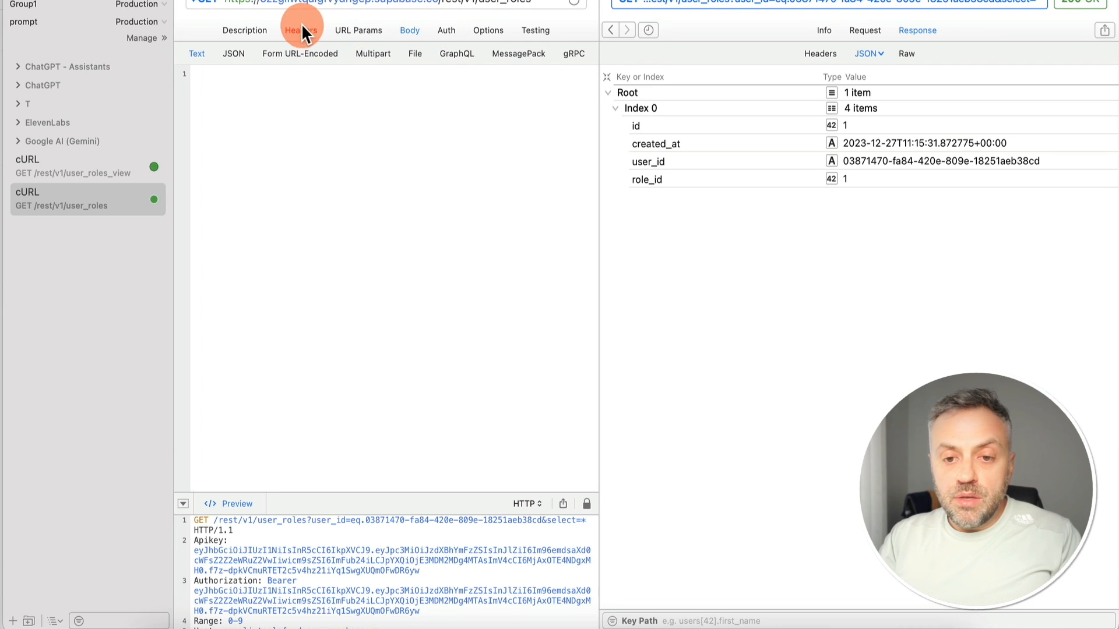
pyautogui.click(355, 30)
pyautogui.doubleClick(250, 71)
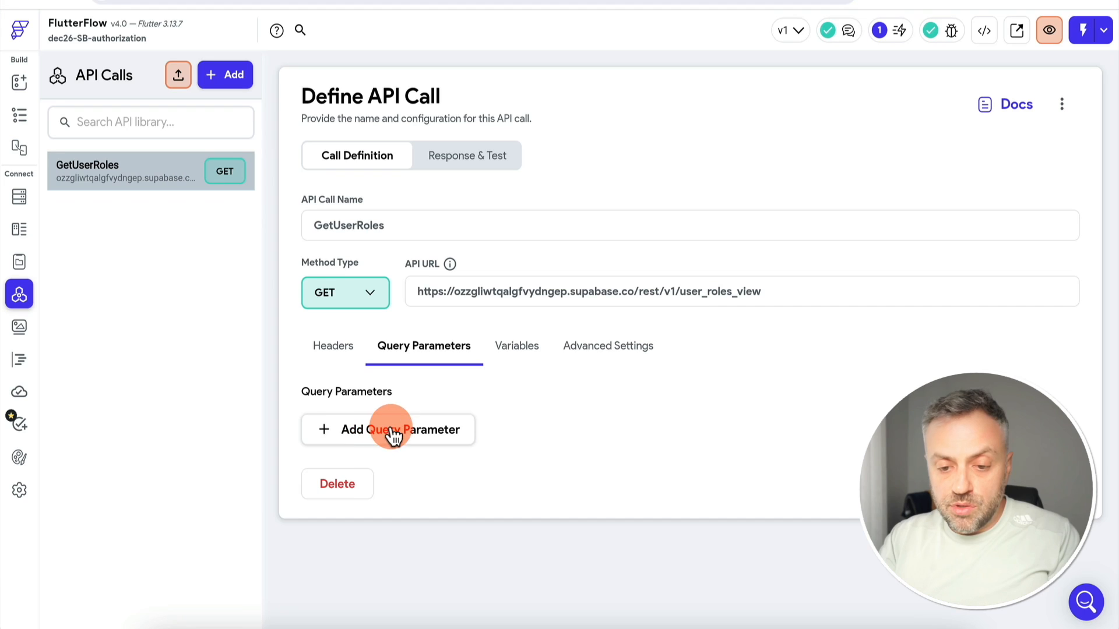
pyautogui.click(387, 430)
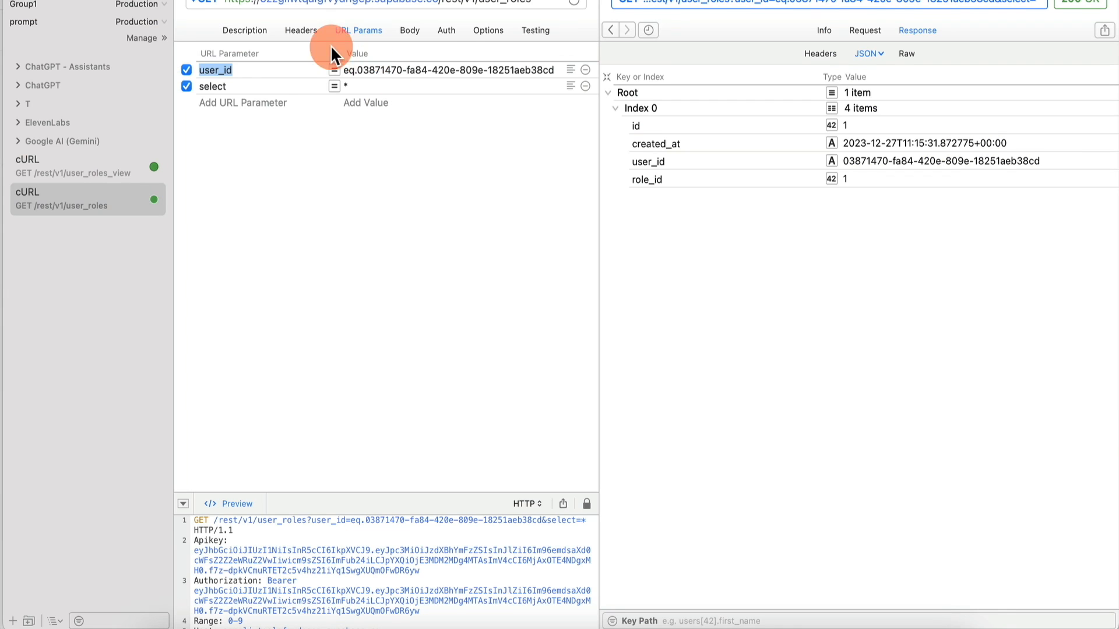
pyautogui.doubleClick(262, 86)
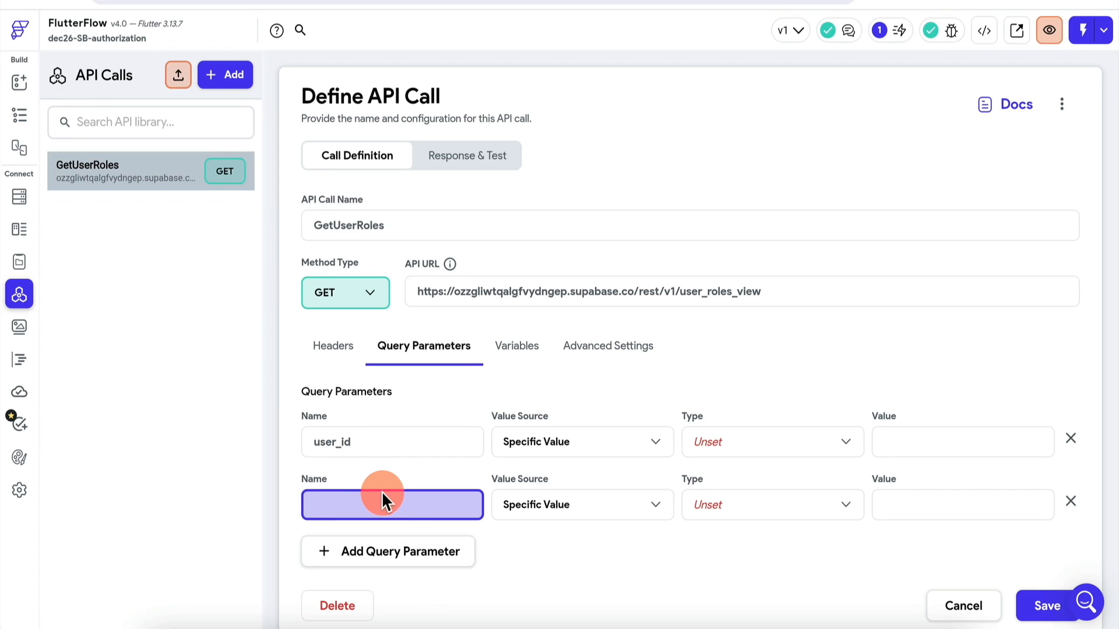
pyautogui.write('select')
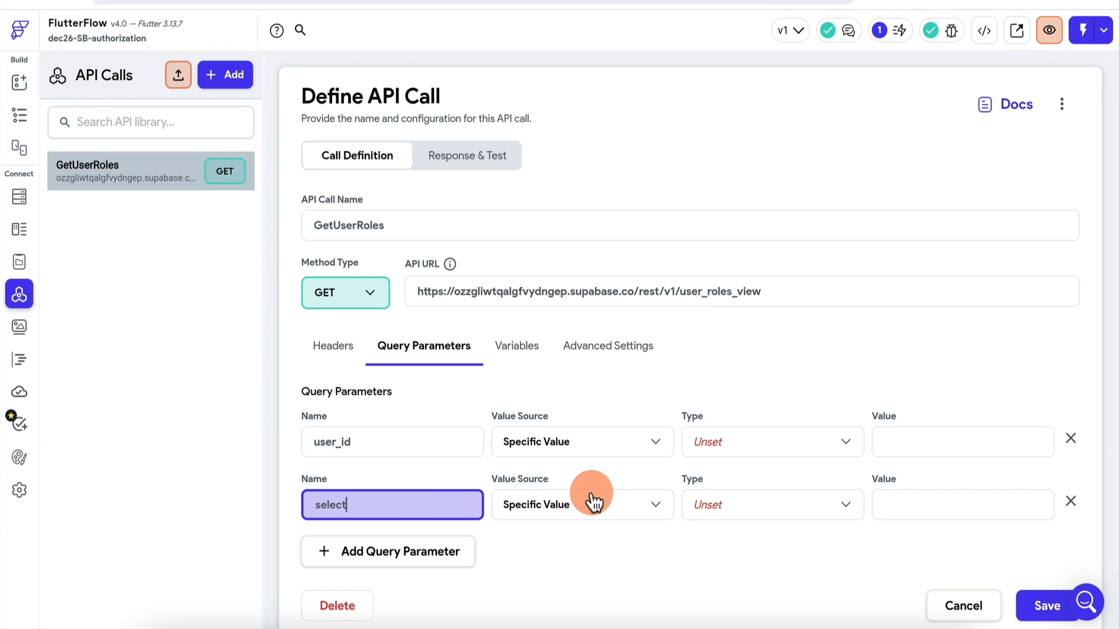
pyautogui.click(911, 505)
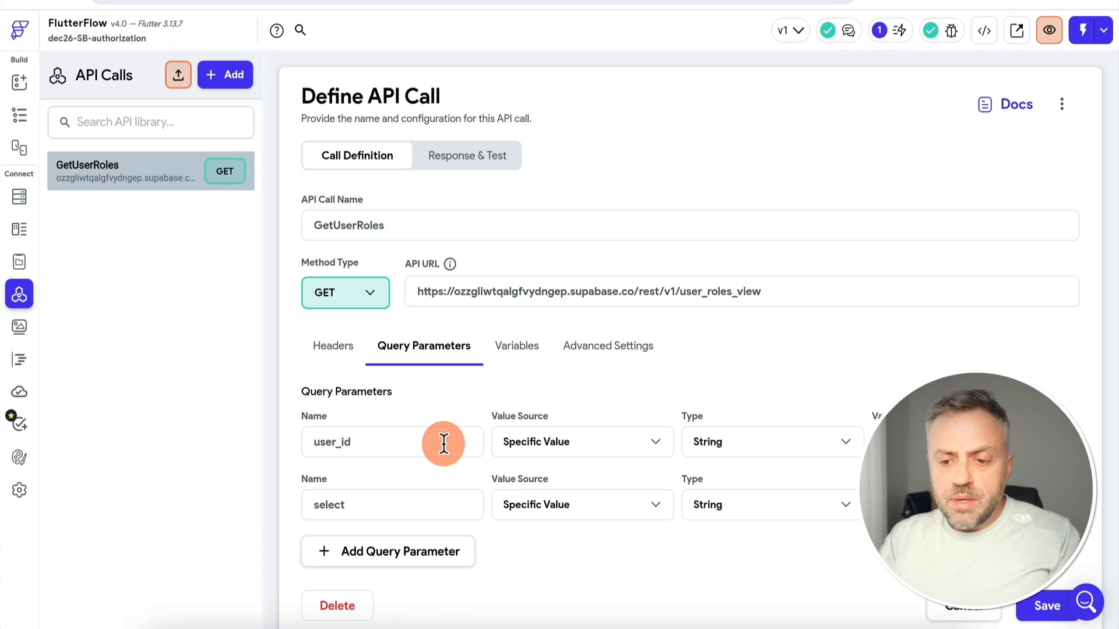
# Bind user_id to the user_id variable, give select the value *, and save
pyautogui.click(600, 441)
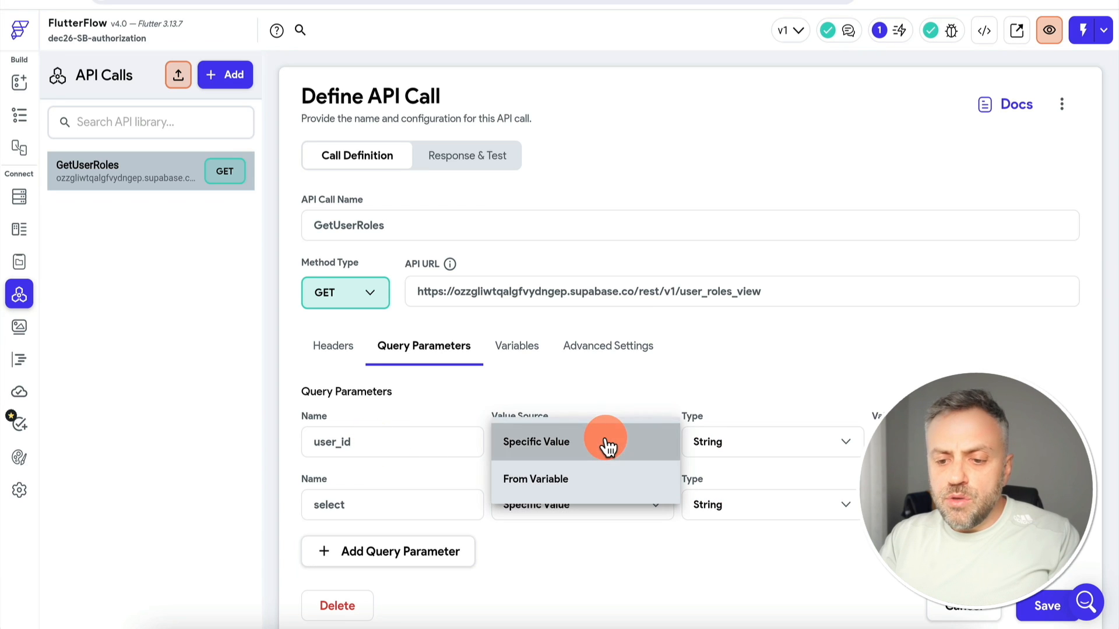
pyautogui.click(603, 481)
pyautogui.click(711, 444)
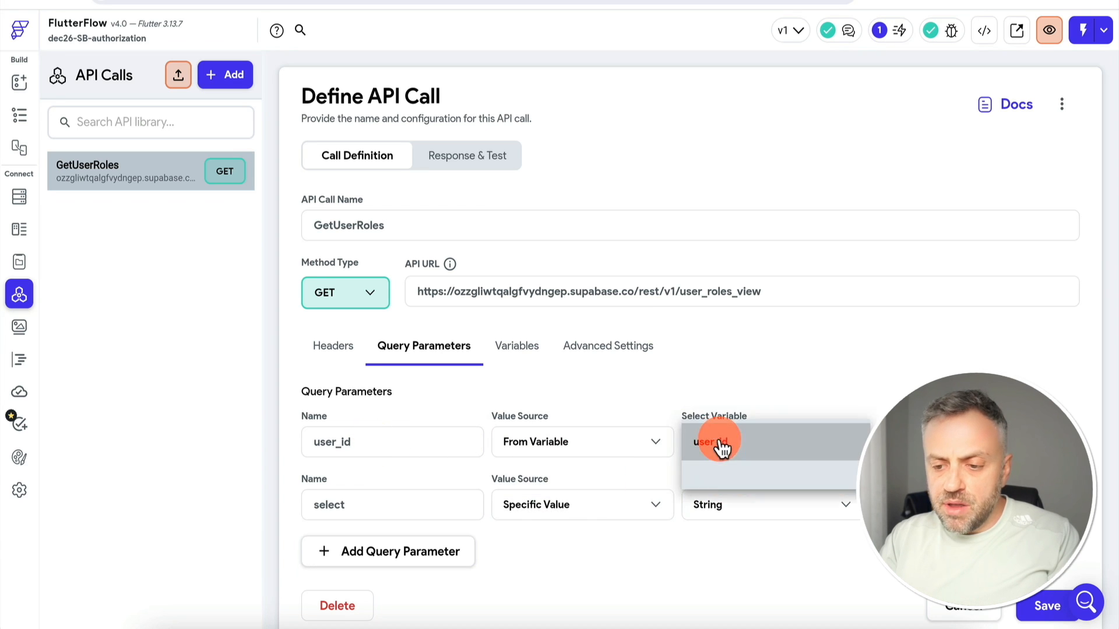
pyautogui.click(740, 448)
pyautogui.click(512, 352)
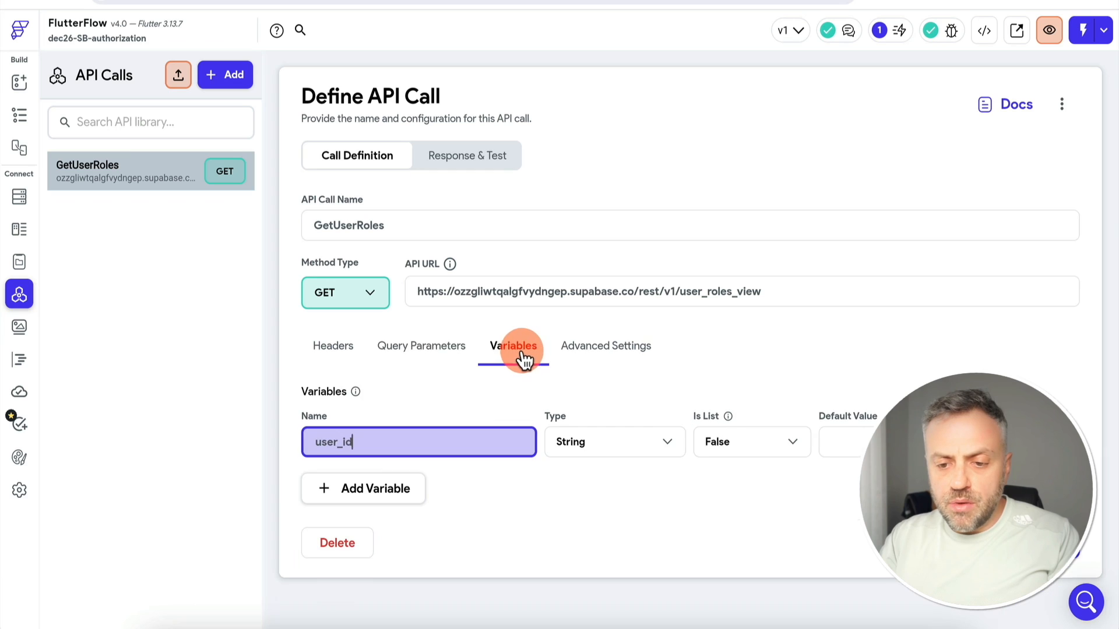
pyautogui.click(431, 349)
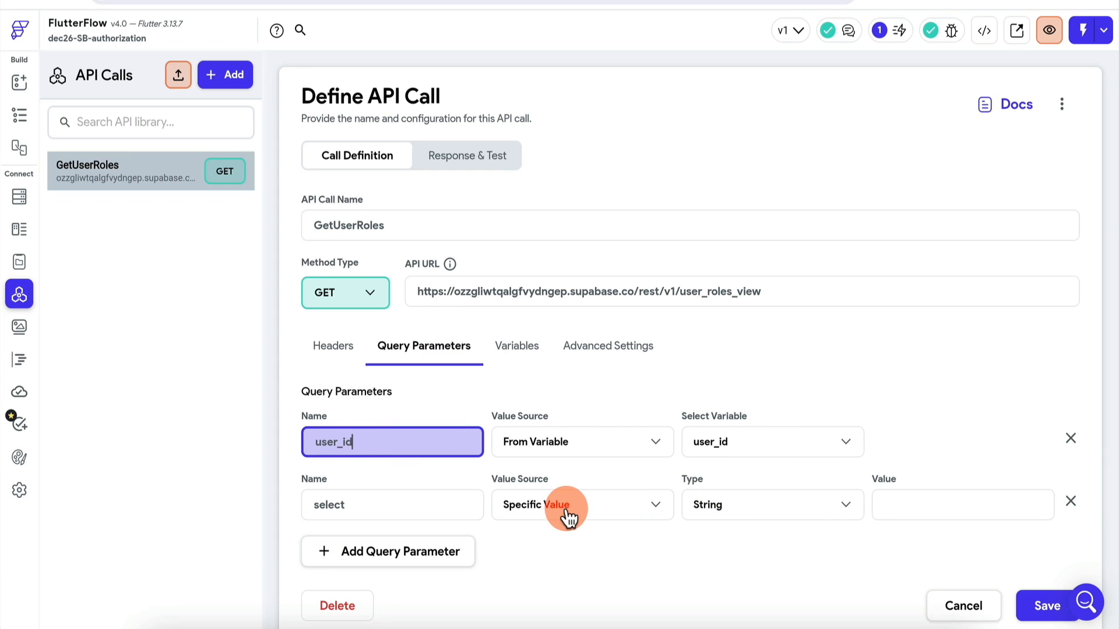
pyautogui.click(965, 511)
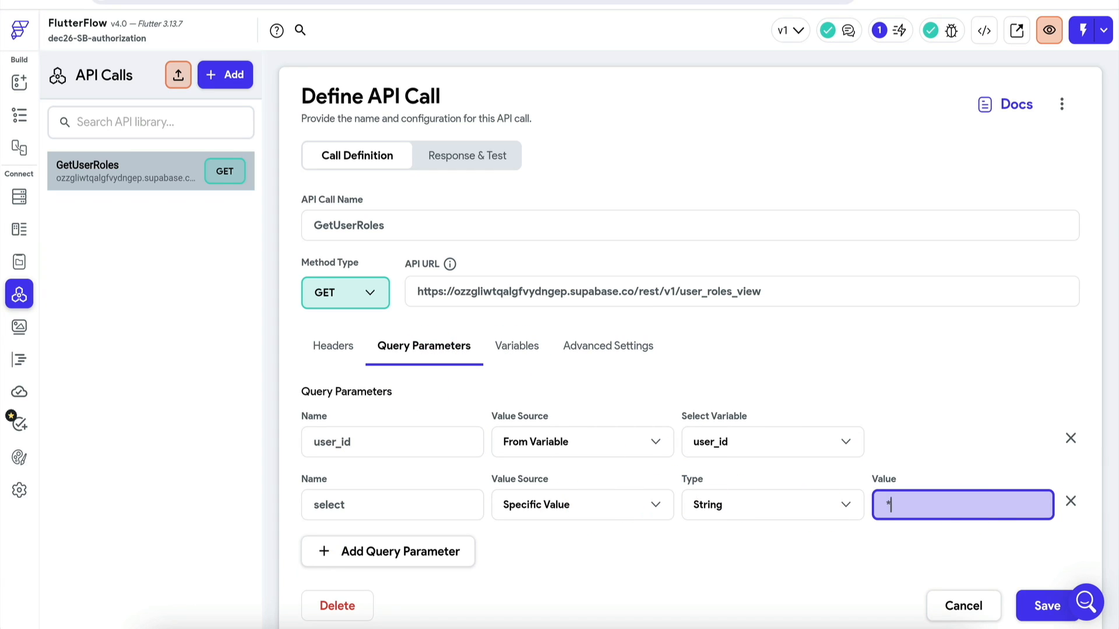
pyautogui.write('*')
pyautogui.click(1034, 604)
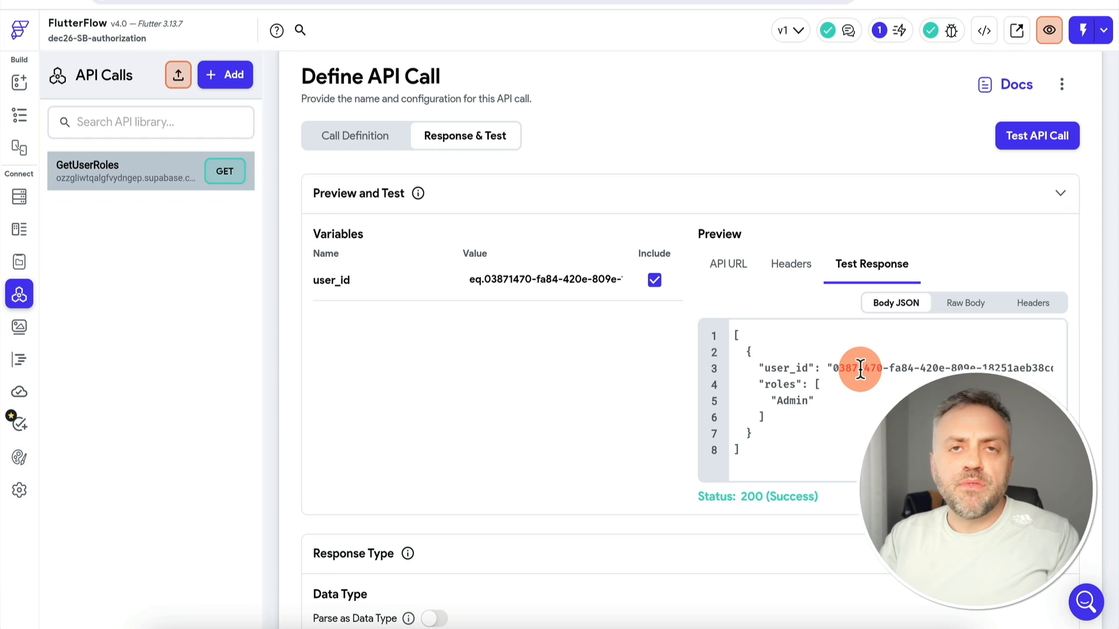
# Add the $[:].roles response path as a JSON path named userRoles
pyautogui.scroll(-1, 861, 408)
pyautogui.scroll(-4, 631, 365)
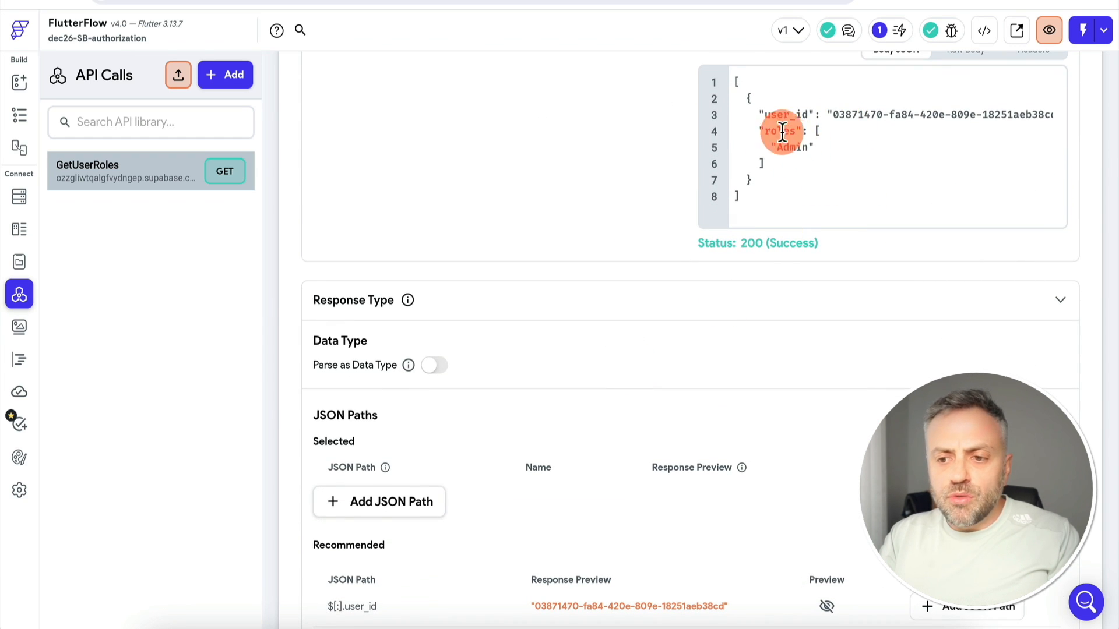
pyautogui.scroll(-2, 636, 391)
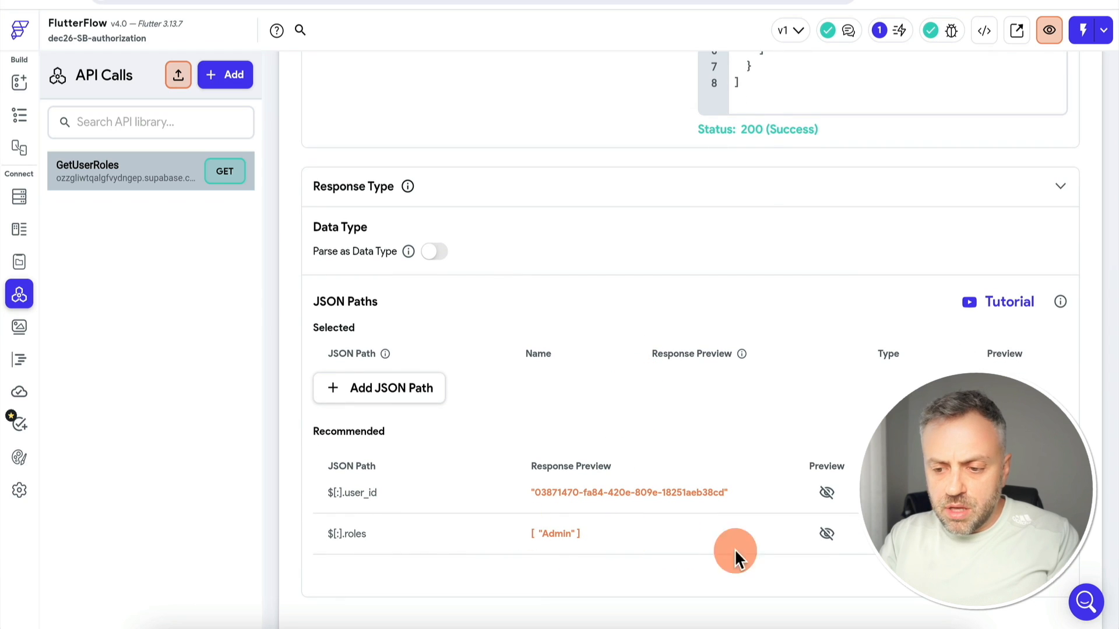
pyautogui.click(925, 535)
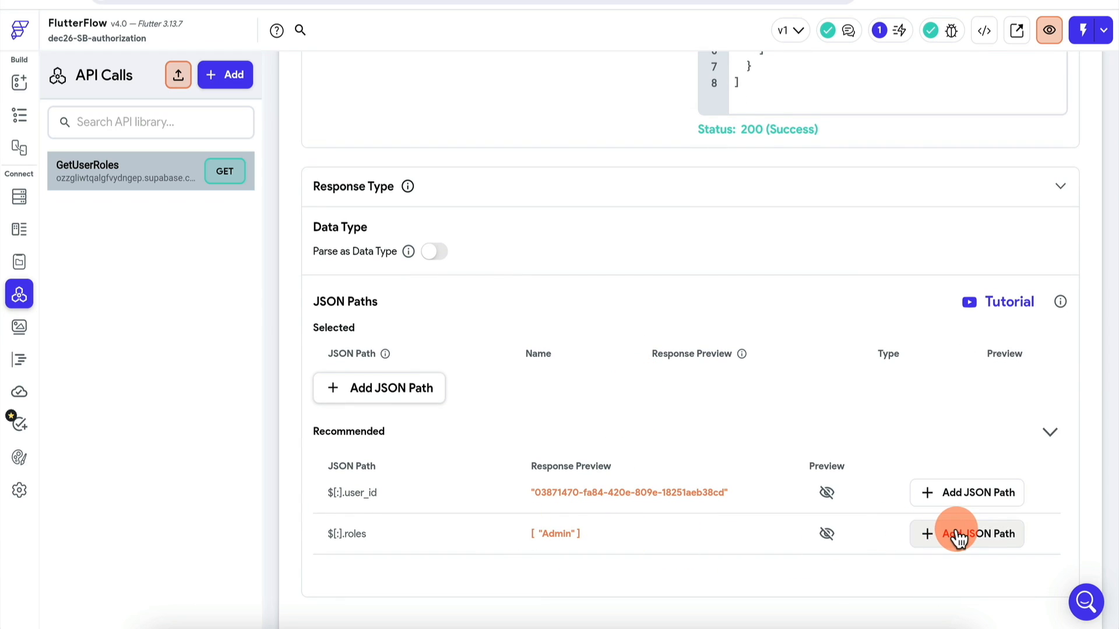
pyautogui.click(559, 379)
pyautogui.write('user')
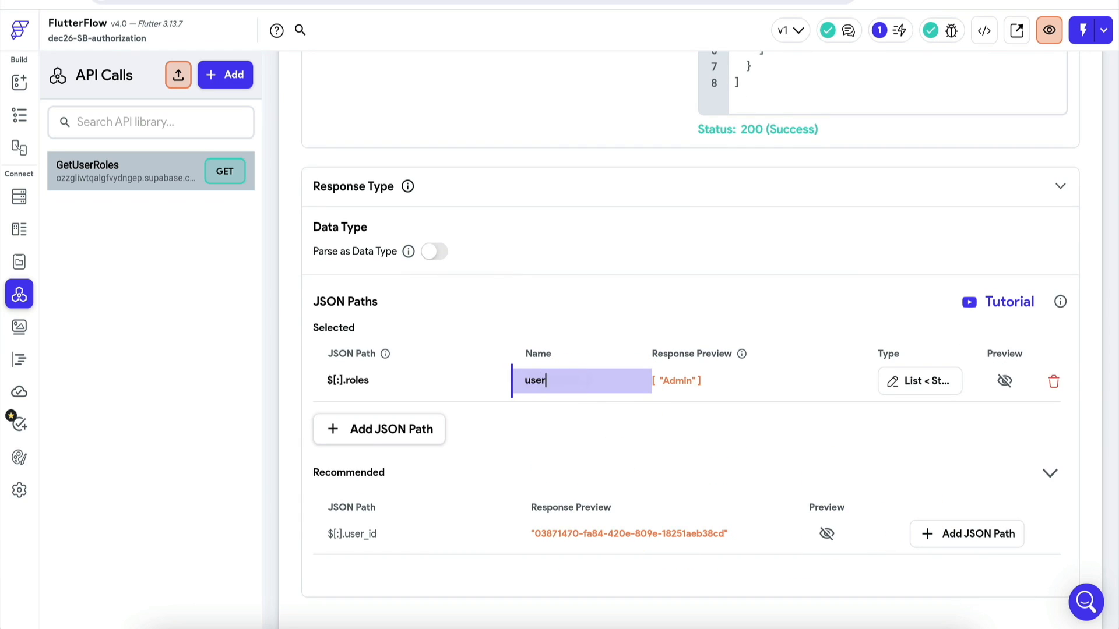
pyautogui.write('Roles')
pyautogui.press('Return')
pyautogui.scroll(-1, 956, 475)
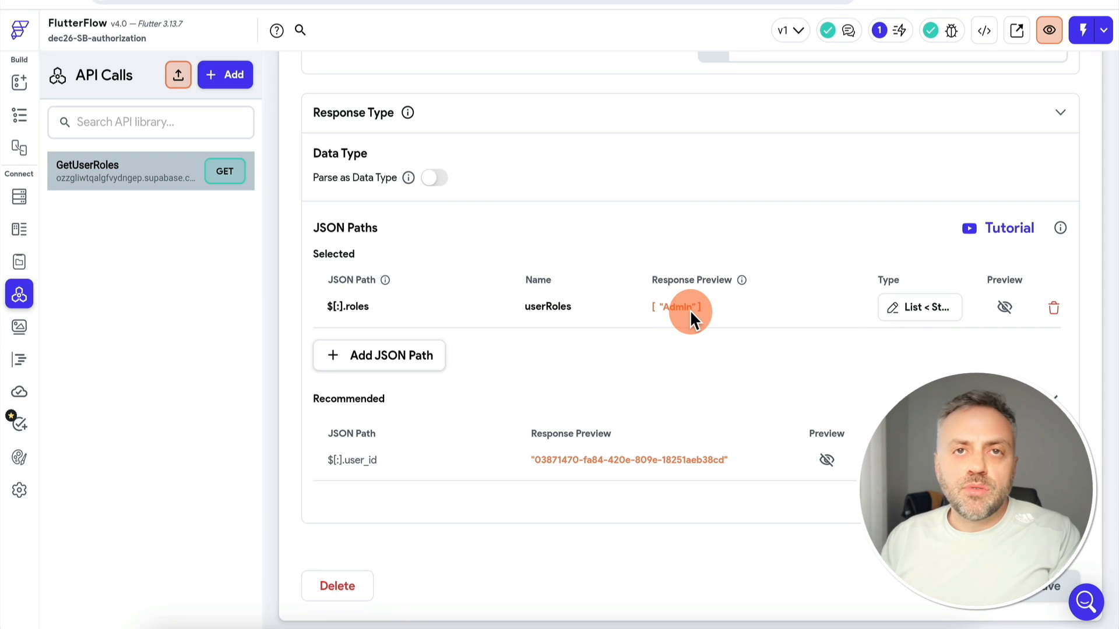
pyautogui.scroll(5, 589, 316)
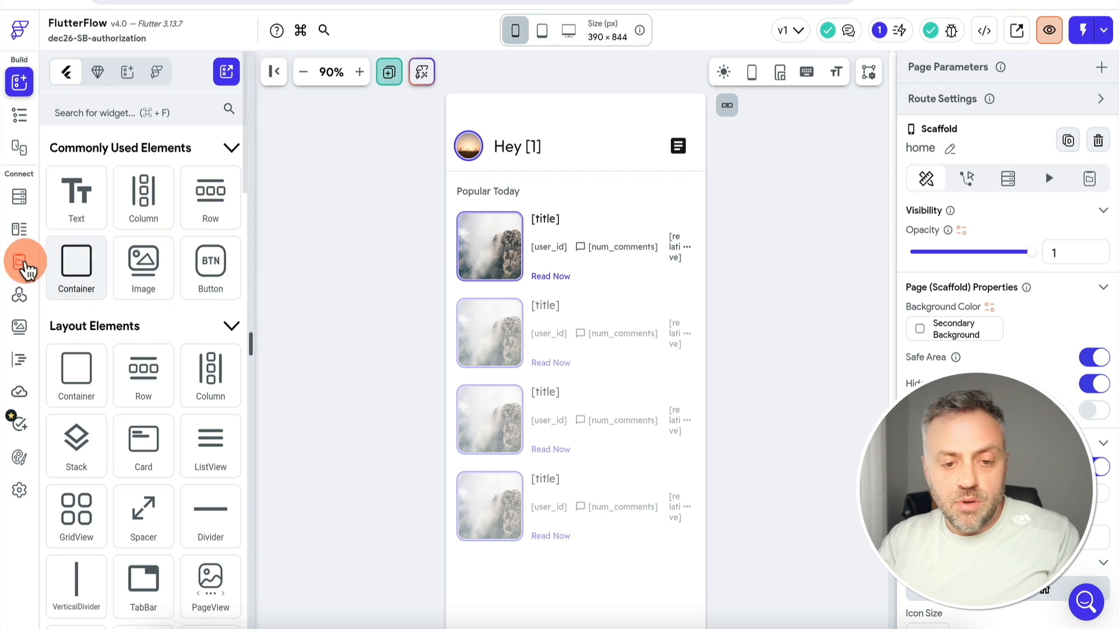
# Create a userRoles app state variable as a list of strings
pyautogui.click(20, 261)
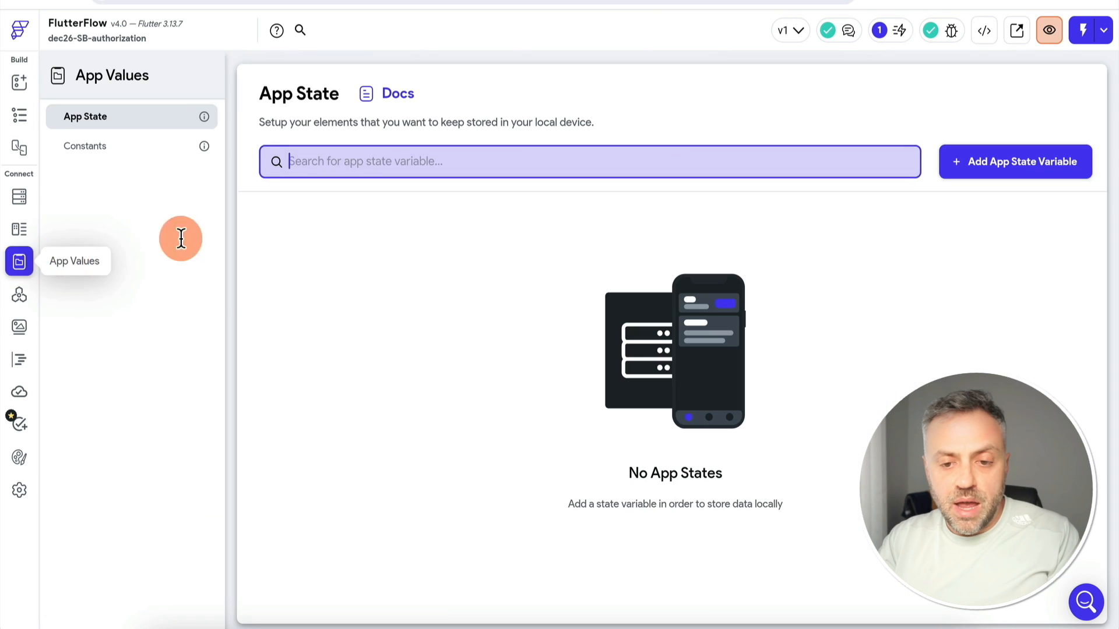
pyautogui.click(981, 170)
pyautogui.write('userRoles')
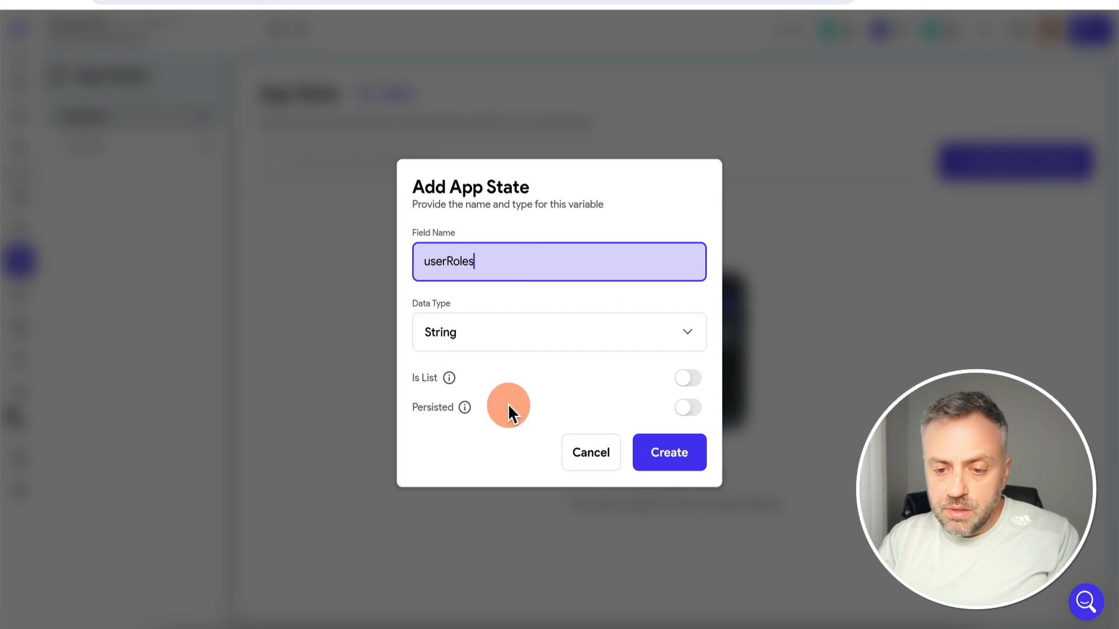
pyautogui.click(689, 379)
pyautogui.click(681, 454)
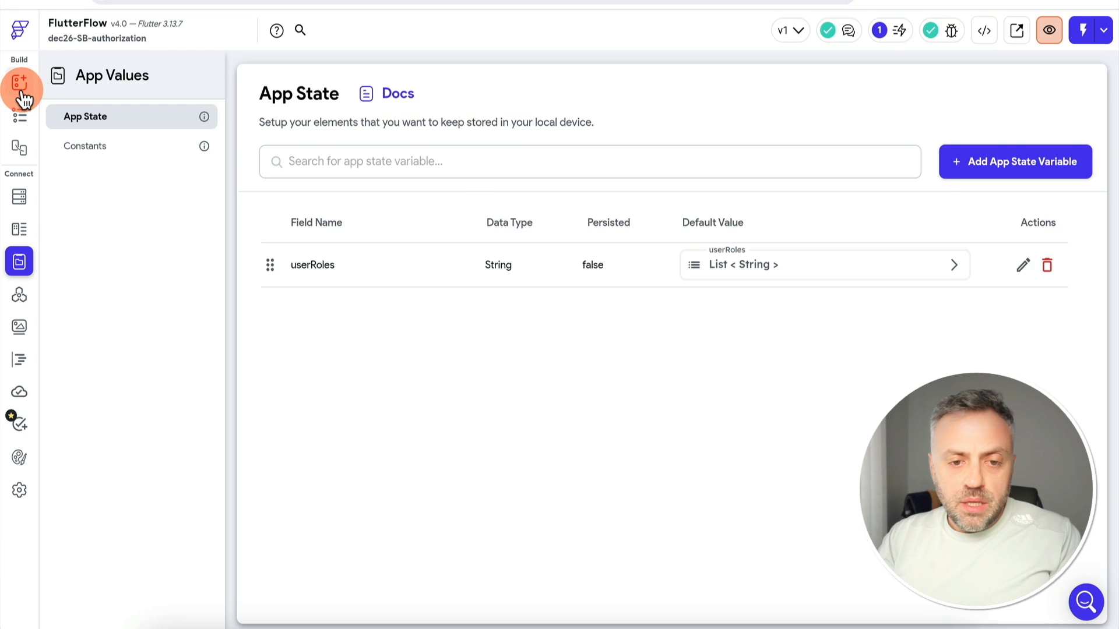
# Select the home page and add an On Page Load action
pyautogui.click(19, 83)
pyautogui.click(19, 116)
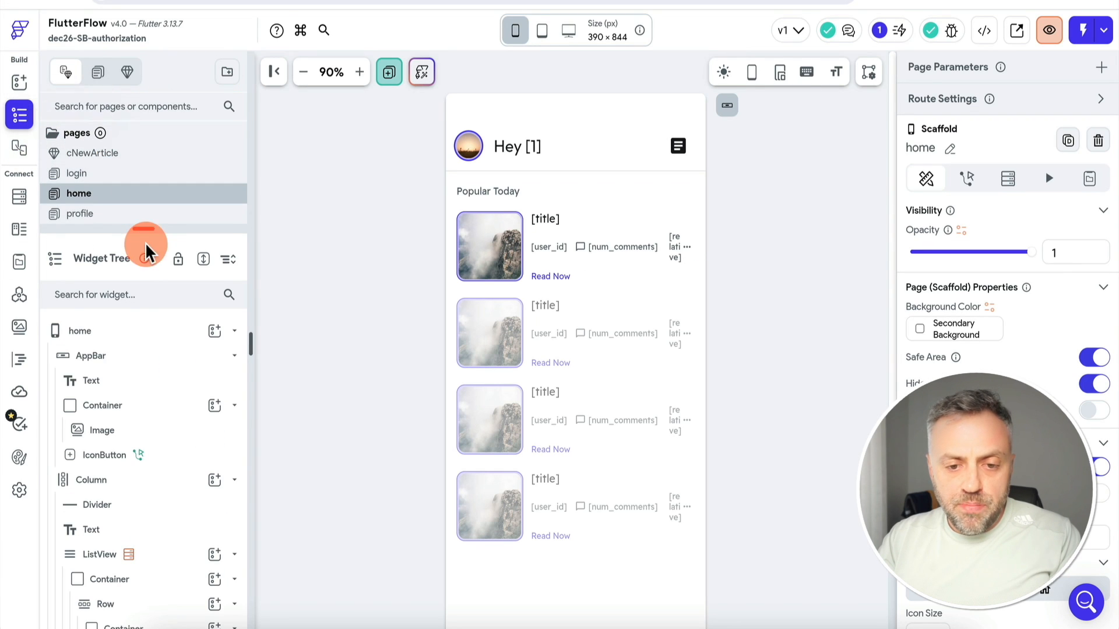
pyautogui.click(117, 331)
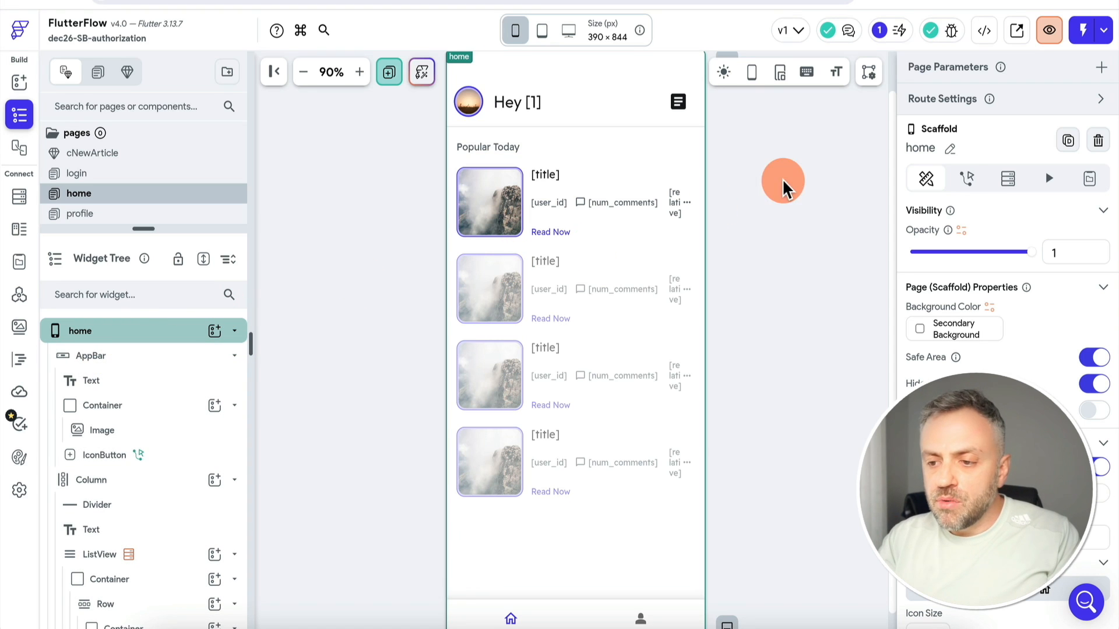
pyautogui.click(967, 178)
pyautogui.click(1026, 344)
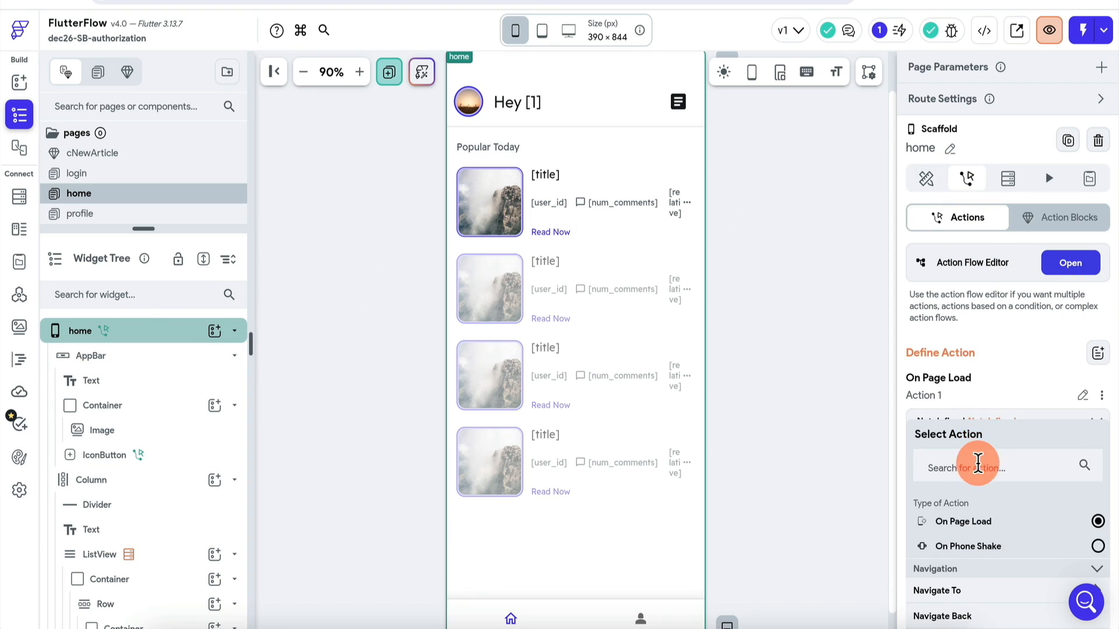
pyautogui.click(978, 465)
# Make the page-load action a GetUserRoles API call passing its user_id variable
pyautogui.write('api')
pyautogui.click(977, 591)
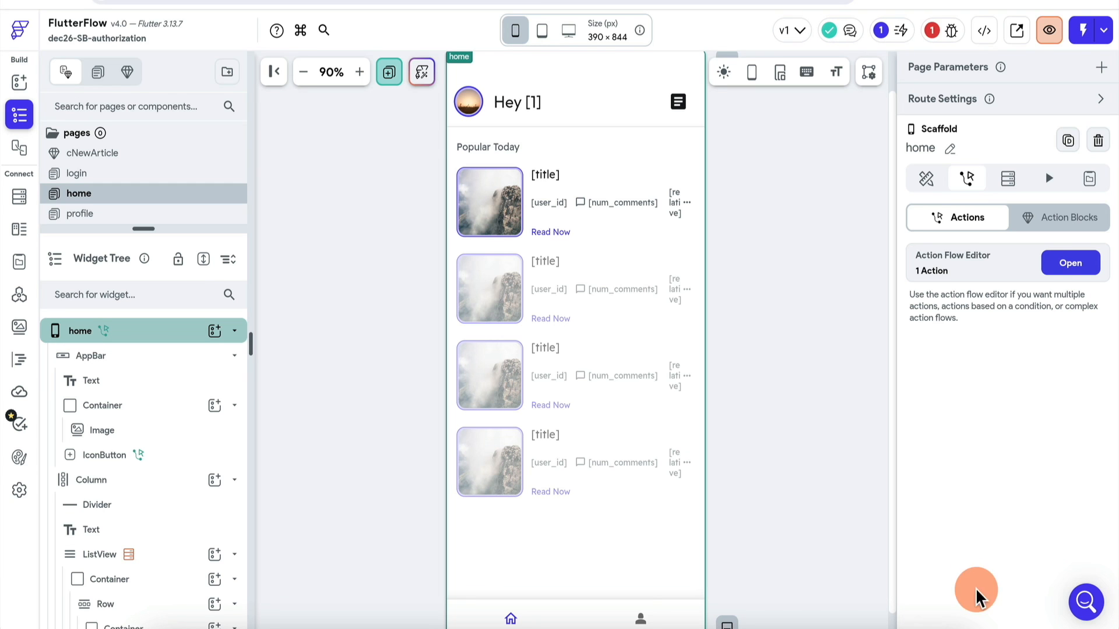
pyautogui.click(1078, 261)
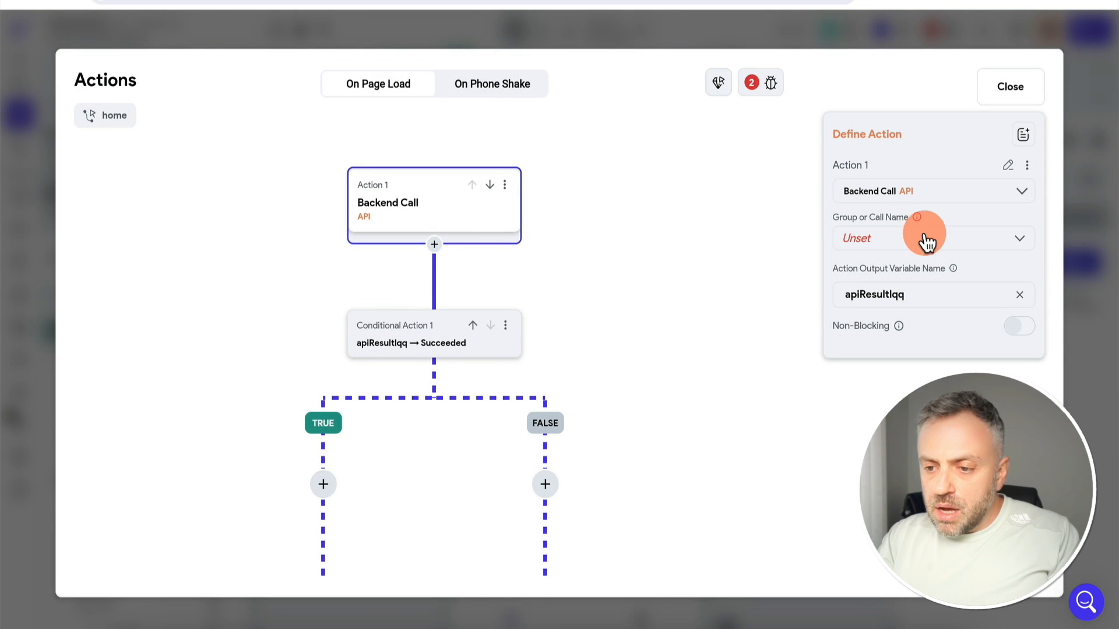
pyautogui.click(927, 242)
pyautogui.click(892, 253)
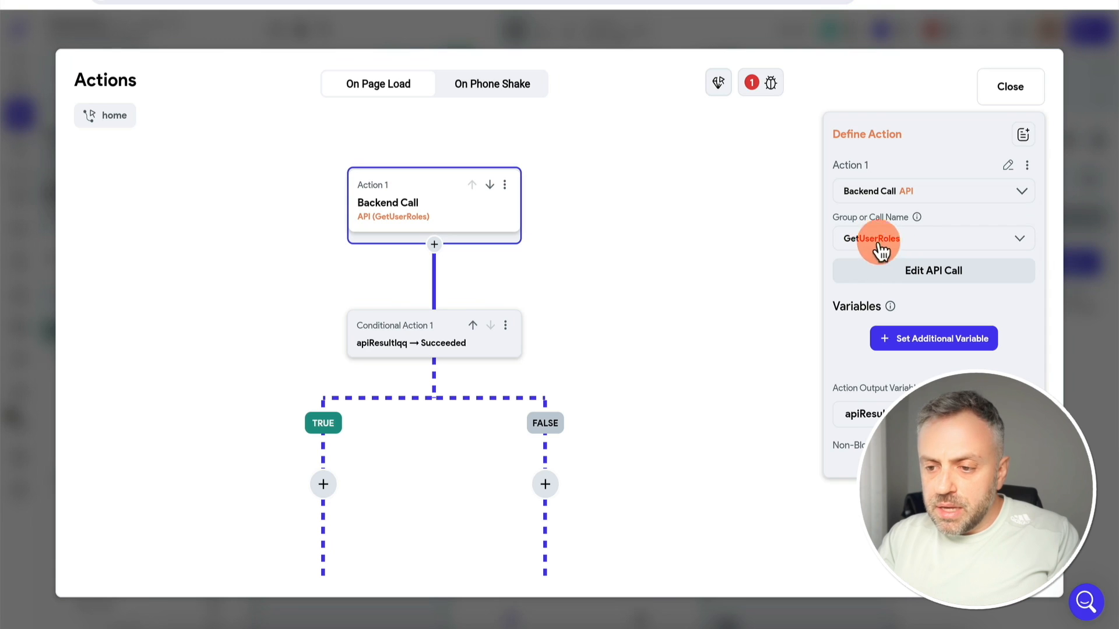
pyautogui.click(933, 340)
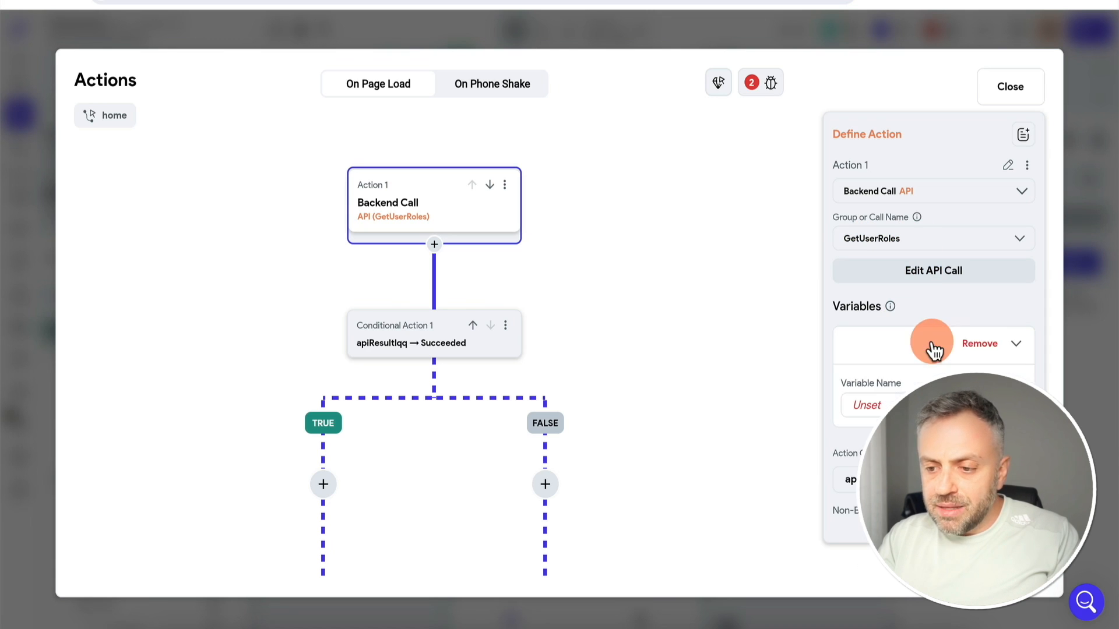
pyautogui.click(883, 398)
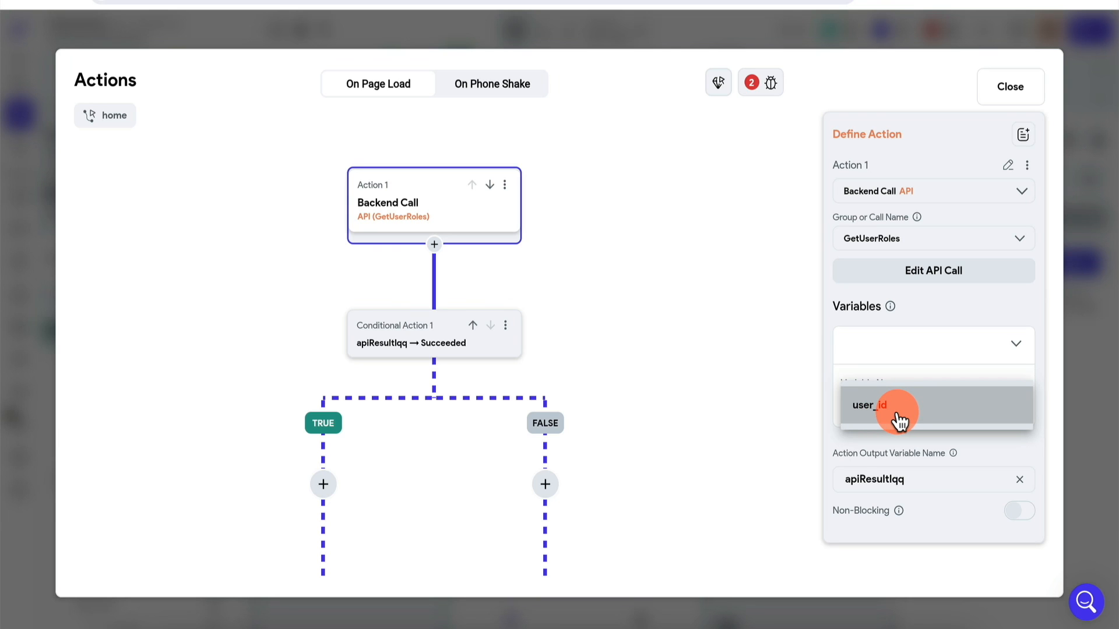
pyautogui.click(904, 361)
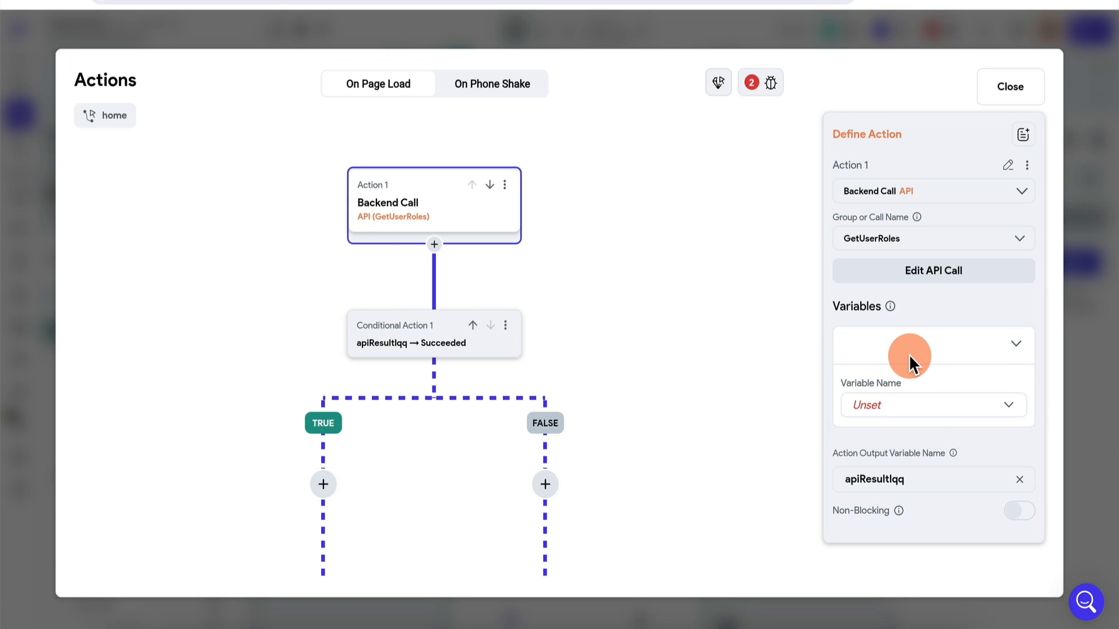
pyautogui.click(911, 396)
pyautogui.click(926, 412)
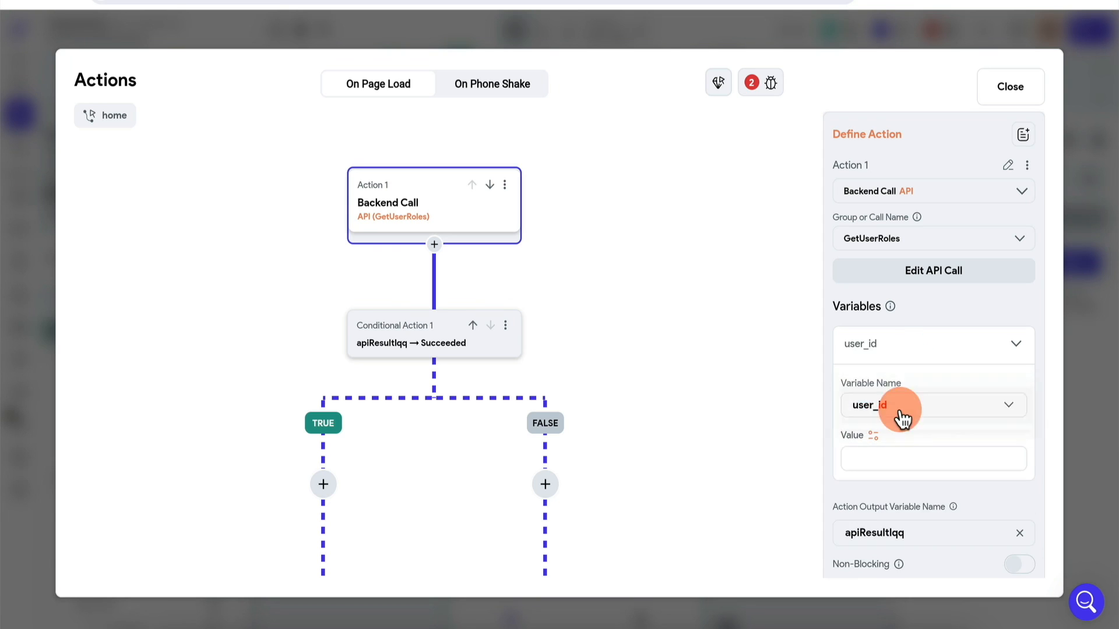
# Set user_id to Combine Text of 'eq.' plus the authenticated user's ID
pyautogui.click(874, 438)
pyautogui.write('comb')
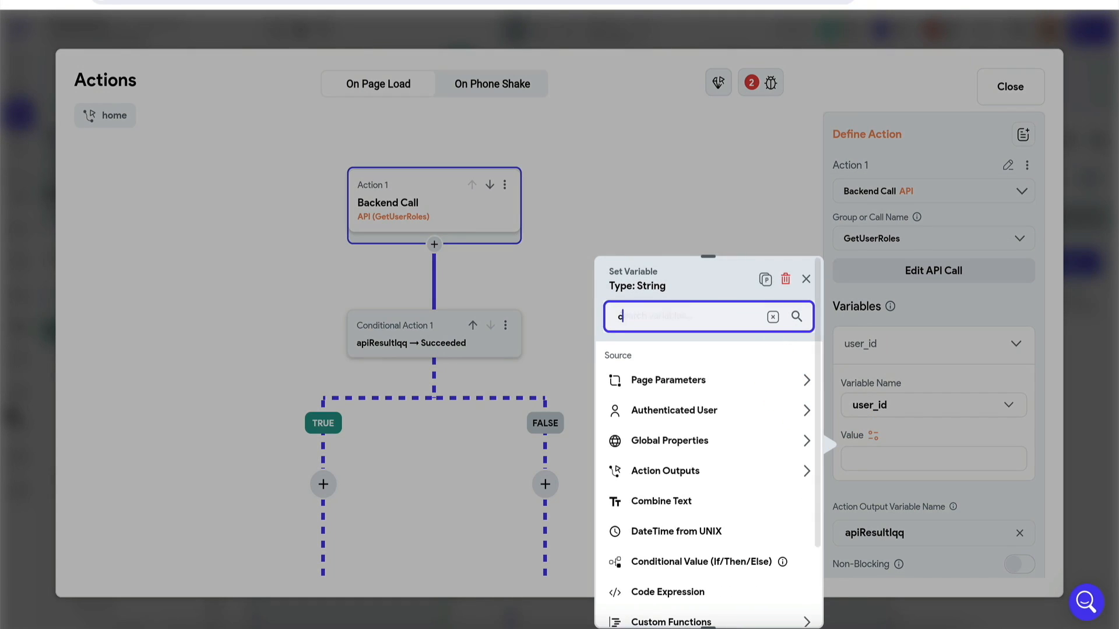
pyautogui.click(722, 386)
pyautogui.click(679, 427)
pyautogui.write('eq.')
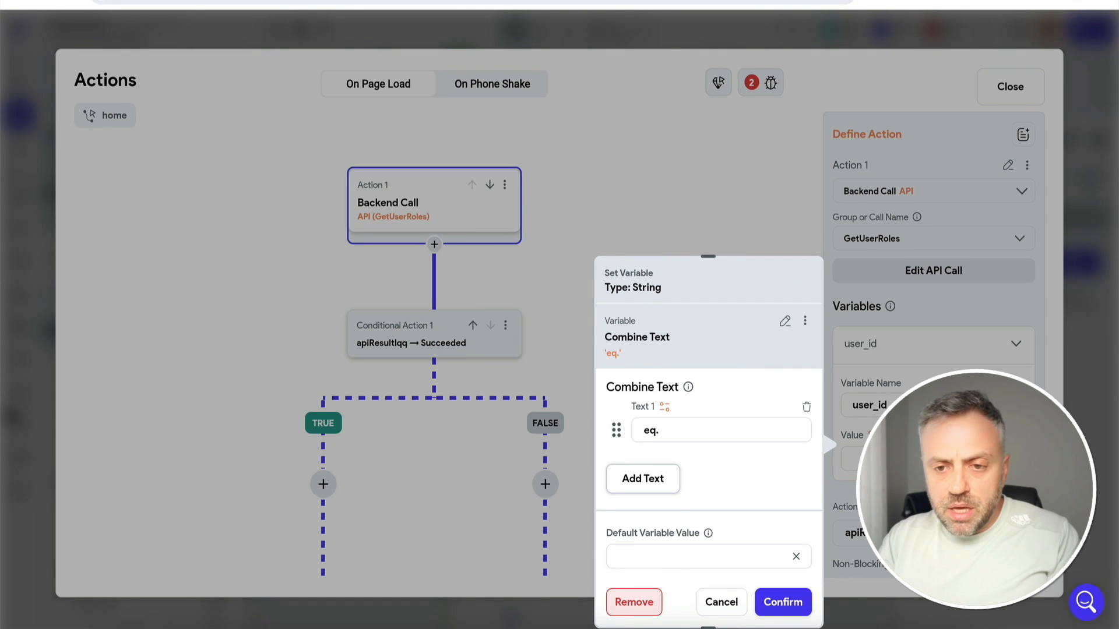
pyautogui.press('super+Tab')
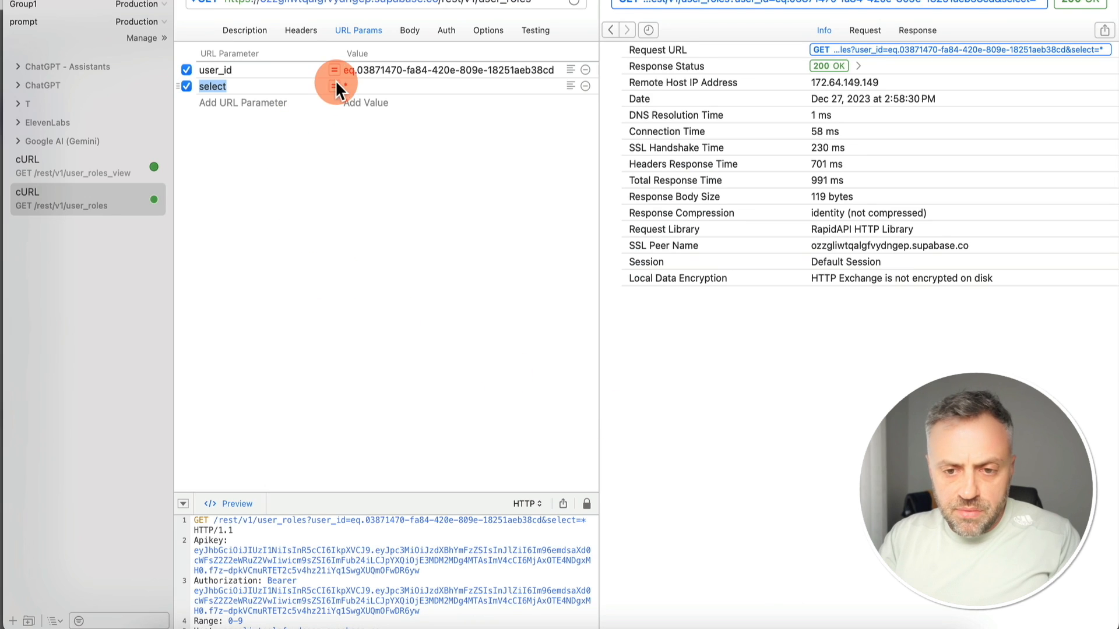
pyautogui.press('super+Tab')
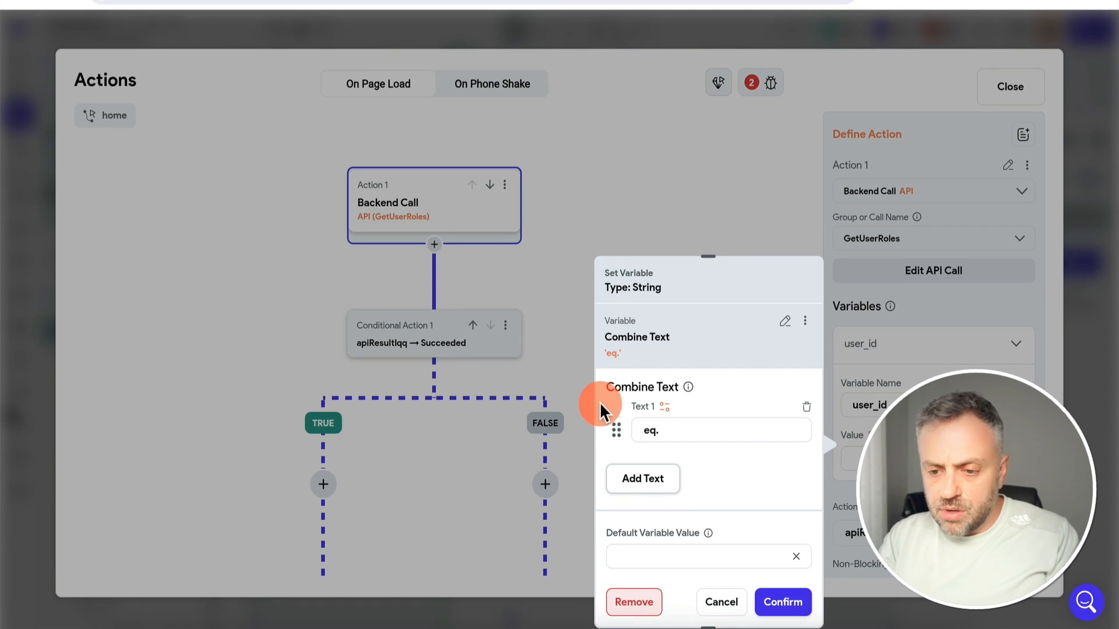
pyautogui.click(662, 482)
pyautogui.click(665, 461)
pyautogui.click(490, 411)
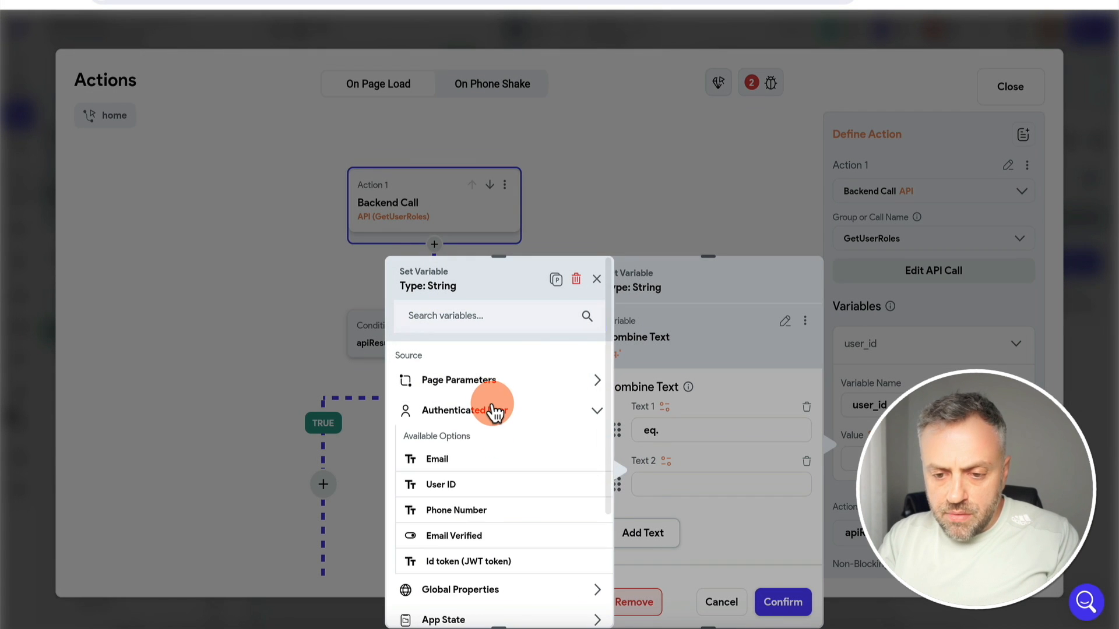
pyautogui.click(455, 483)
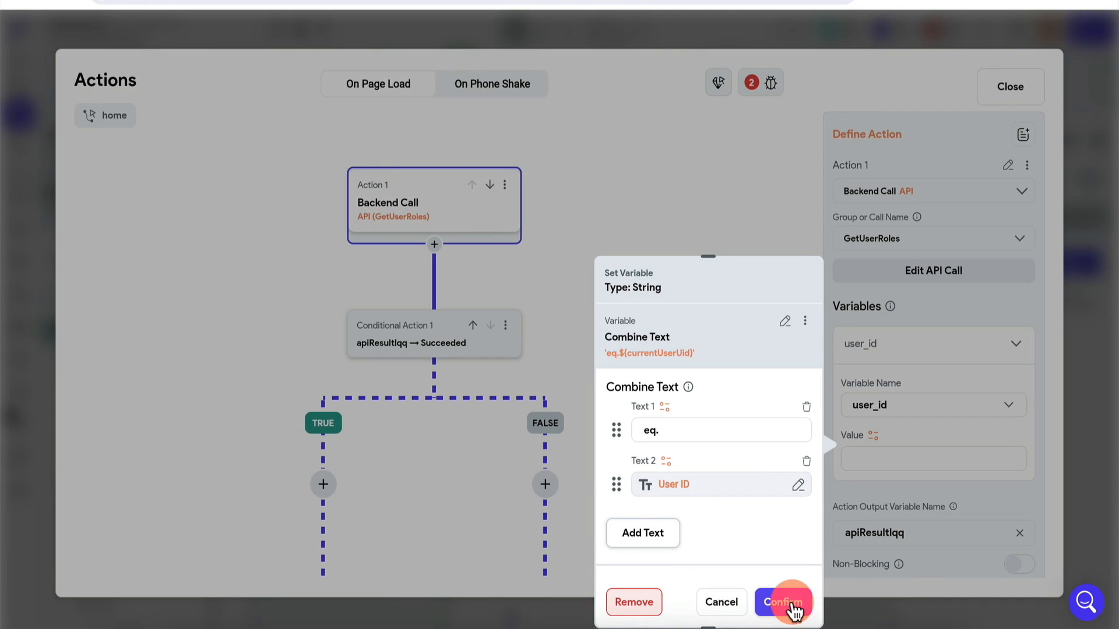
pyautogui.click(783, 602)
pyautogui.scroll(-3, 637, 287)
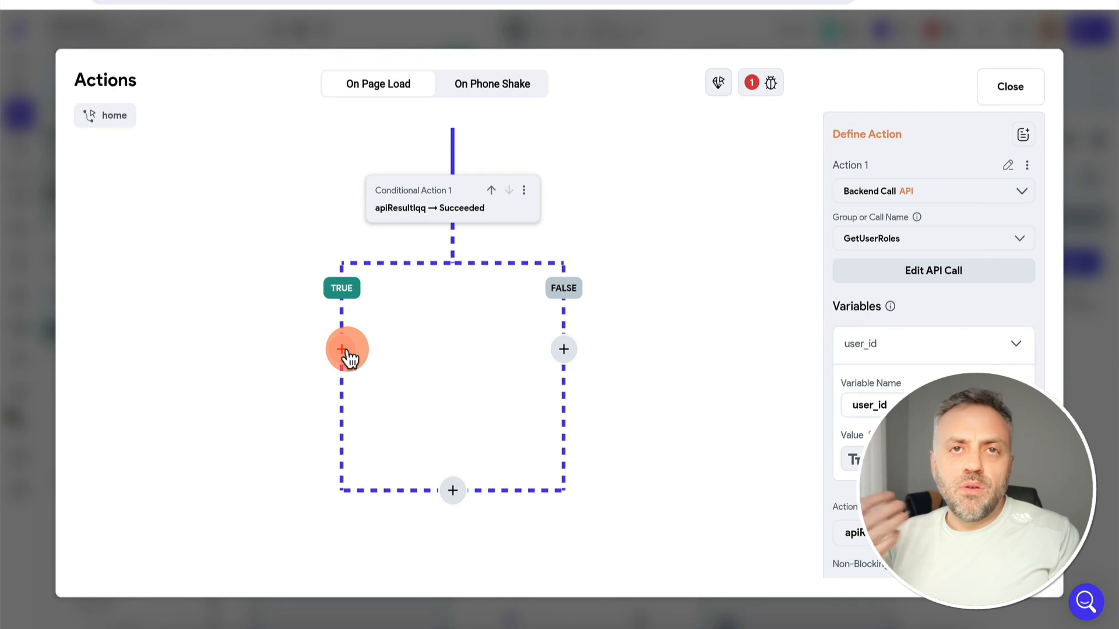
# Add an Update App State action on the TRUE branch replacing the userRoles field
pyautogui.click(346, 351)
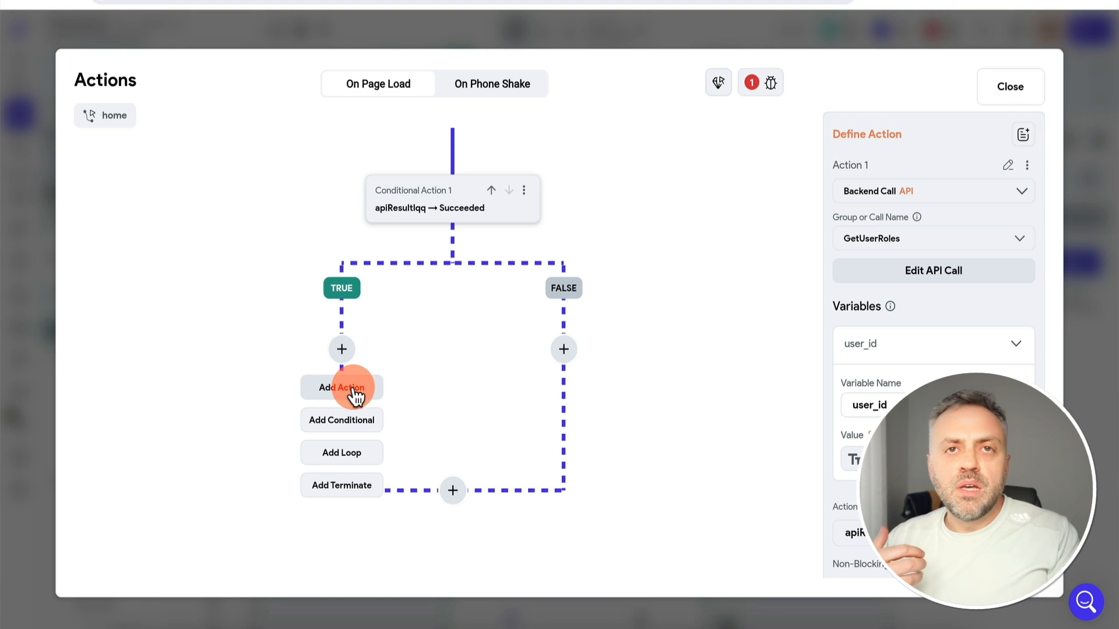
pyautogui.click(354, 394)
pyautogui.click(929, 253)
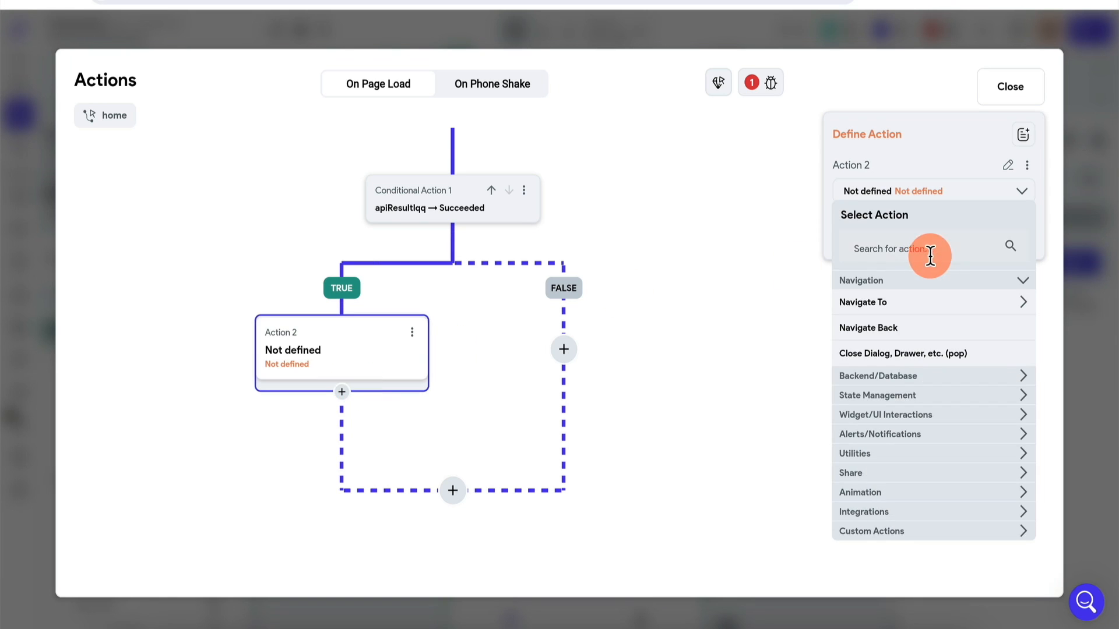
pyautogui.write('app')
pyautogui.click(907, 348)
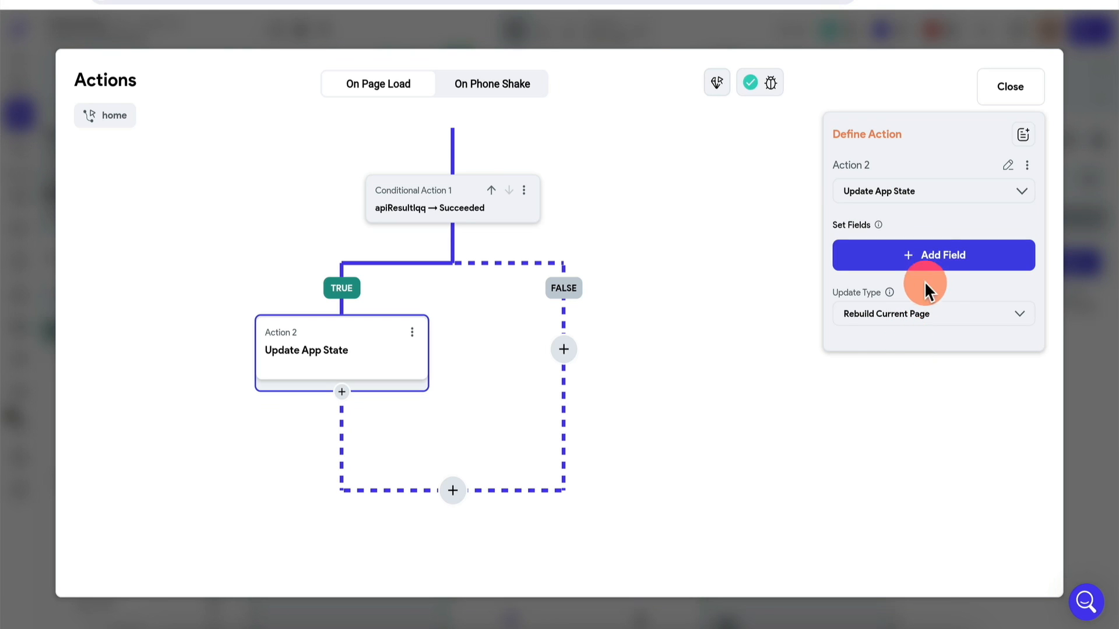
pyautogui.click(944, 259)
pyautogui.click(664, 237)
pyautogui.click(883, 318)
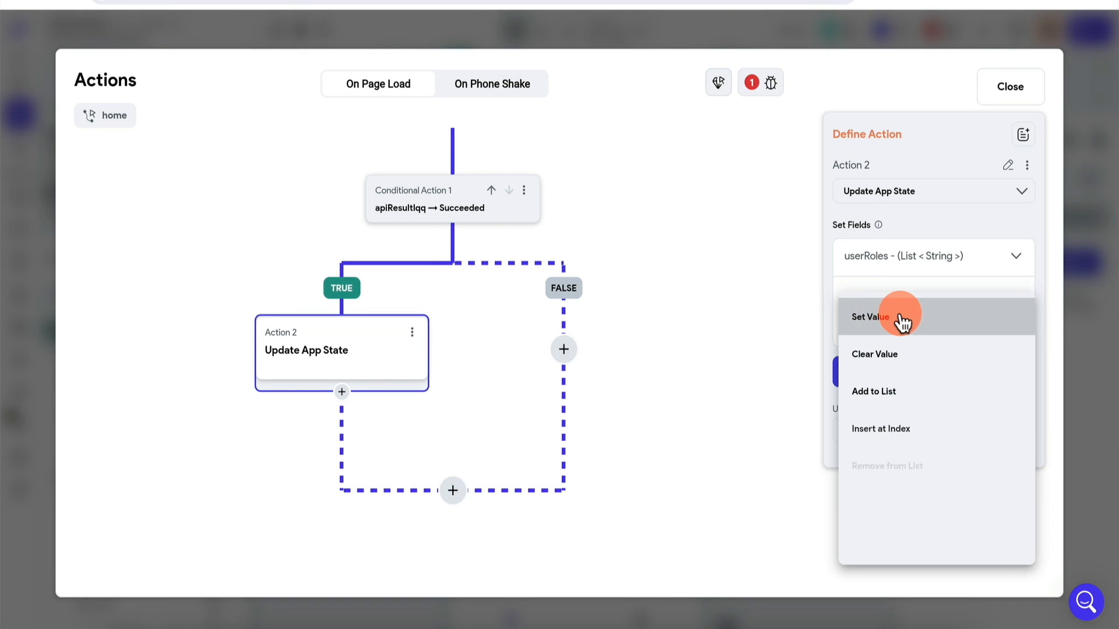
pyautogui.click(901, 320)
# Set userRoles to apiResultlqq's JSON Body predefined path userRoles
pyautogui.click(903, 368)
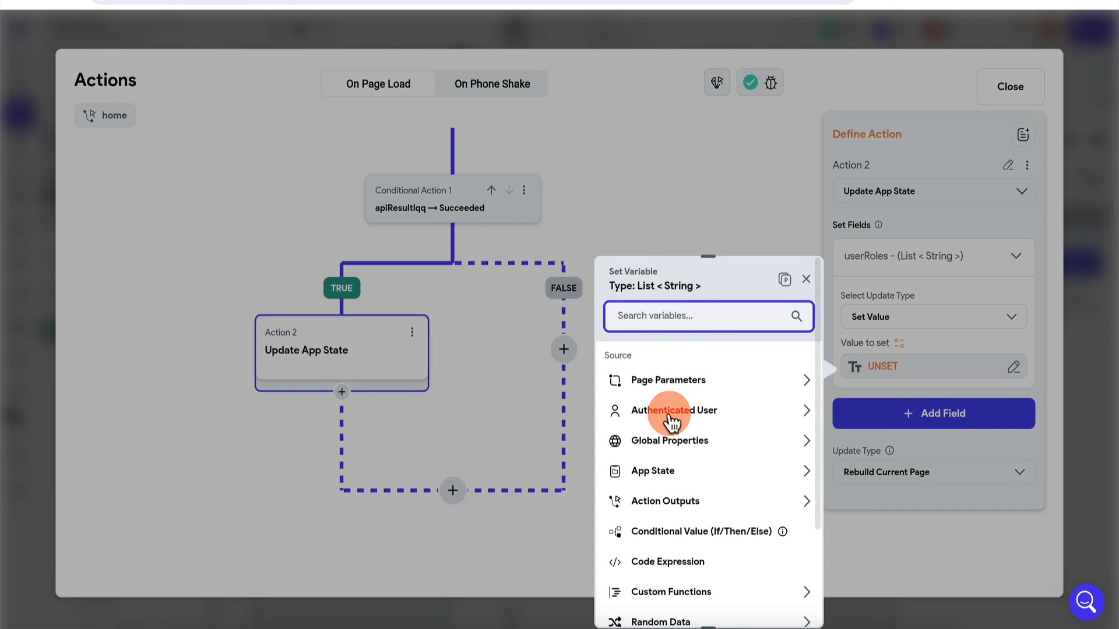
pyautogui.click(687, 511)
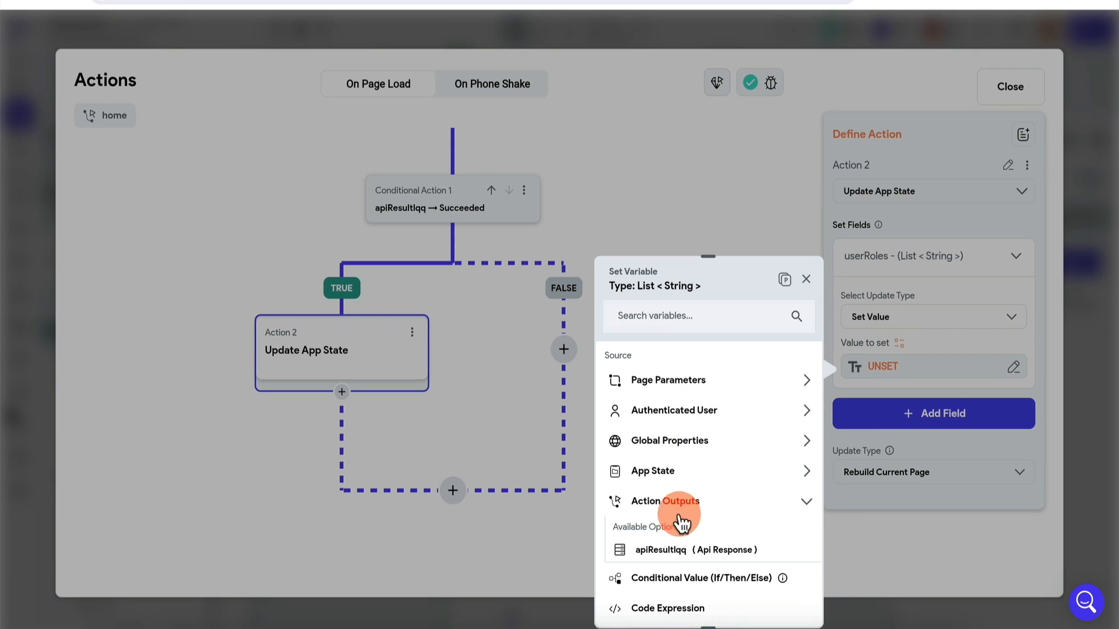
pyautogui.click(676, 550)
pyautogui.click(701, 417)
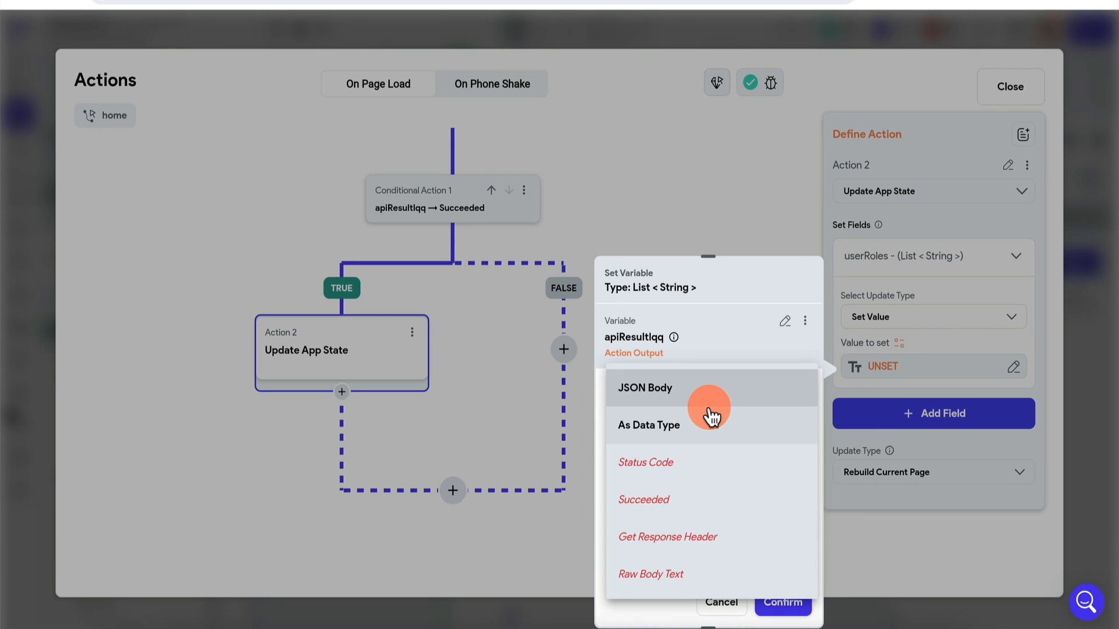
pyautogui.click(695, 391)
pyautogui.click(678, 454)
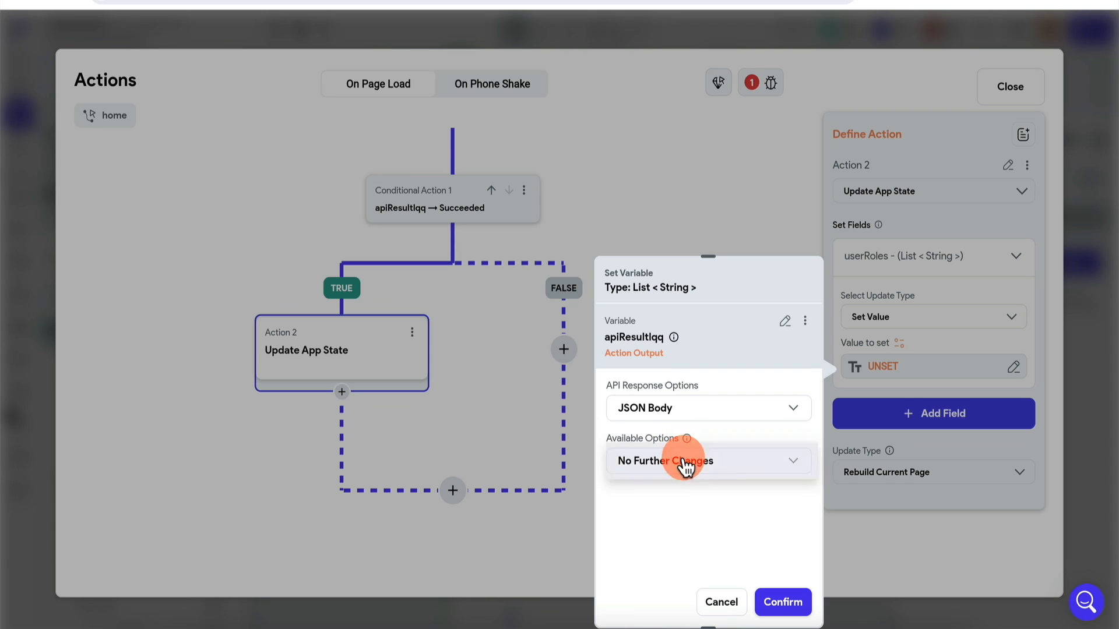
pyautogui.click(676, 356)
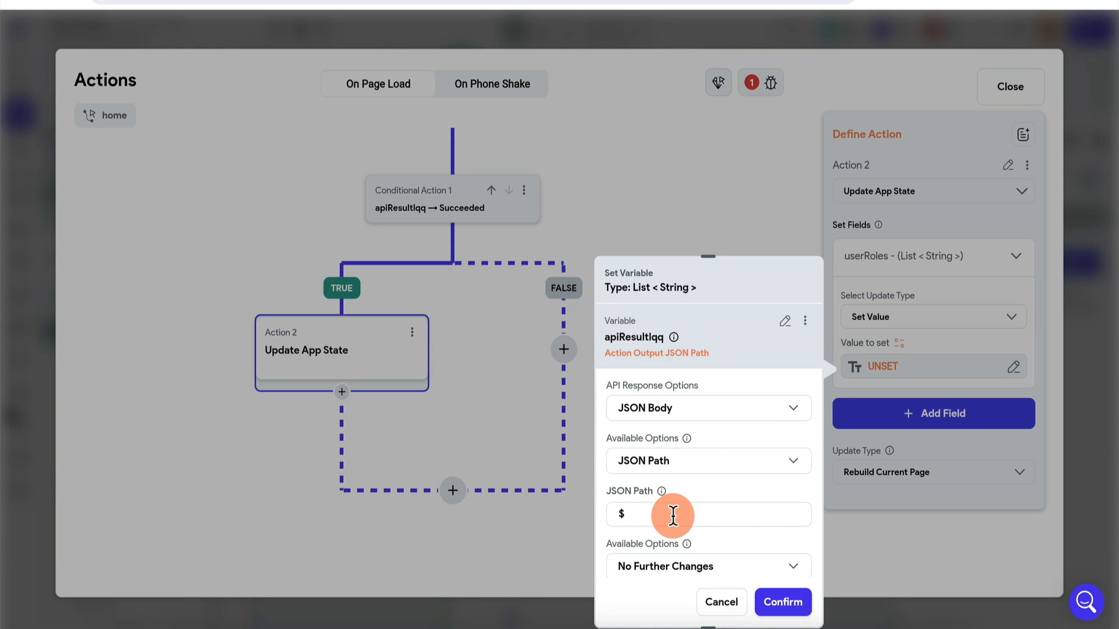
pyautogui.click(678, 461)
pyautogui.click(684, 502)
pyautogui.click(665, 517)
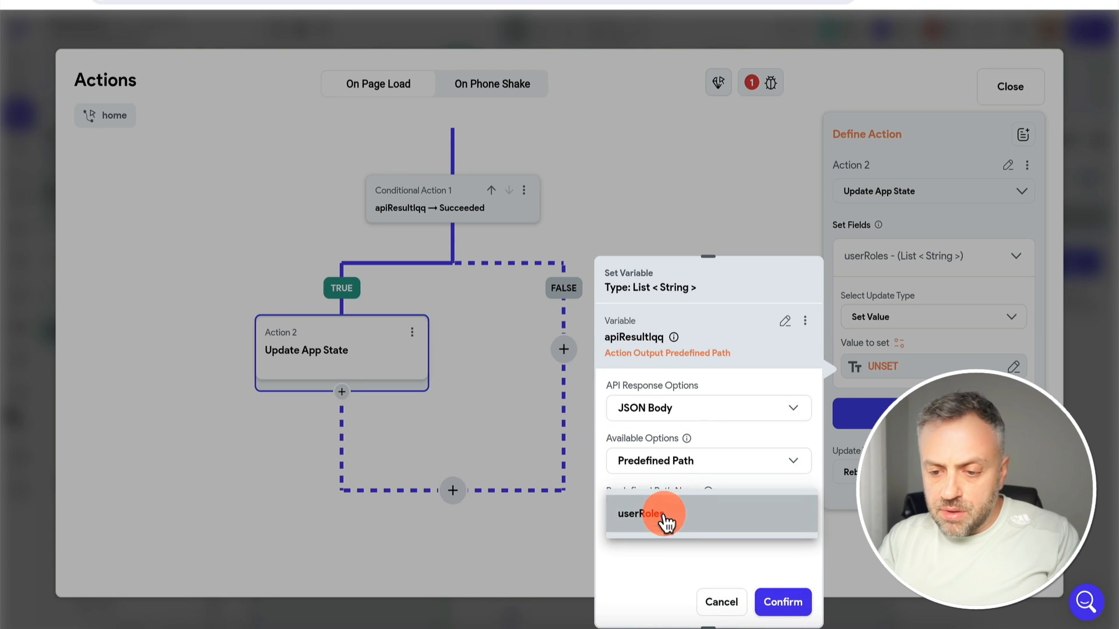
pyautogui.click(782, 601)
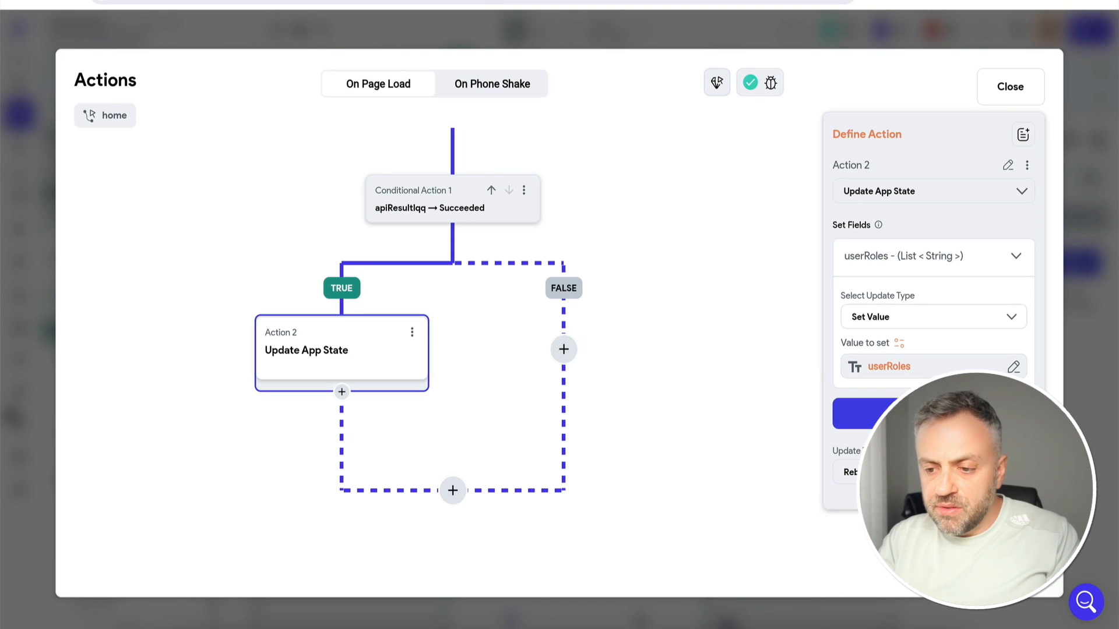
# Add an Informational Dialog titled 'API' on the FALSE branch
pyautogui.click(563, 359)
pyautogui.click(565, 389)
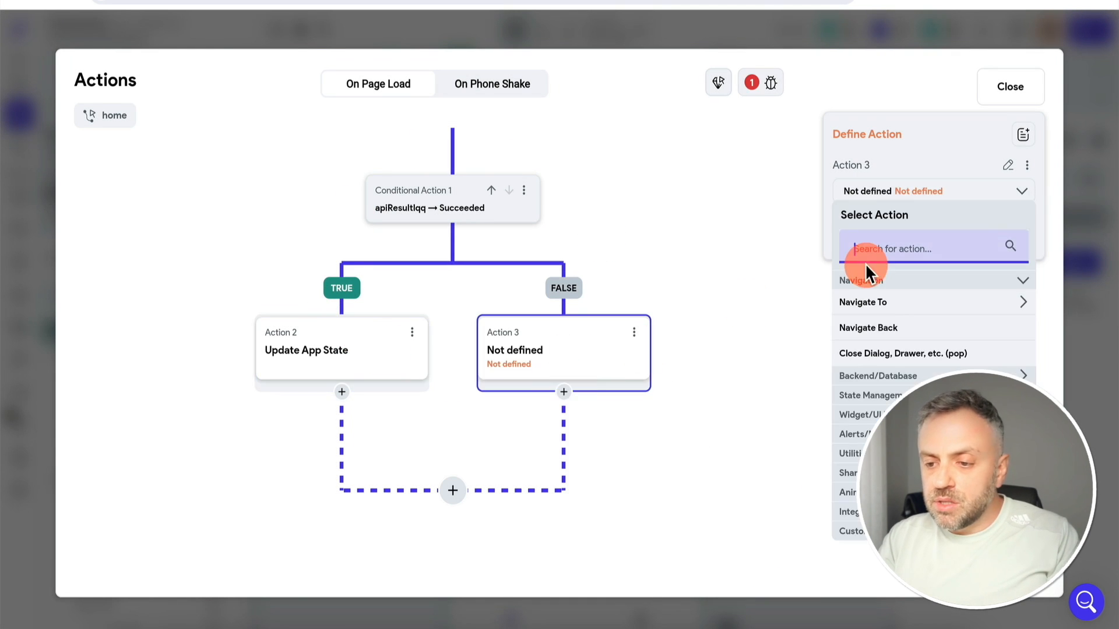
pyautogui.write('info')
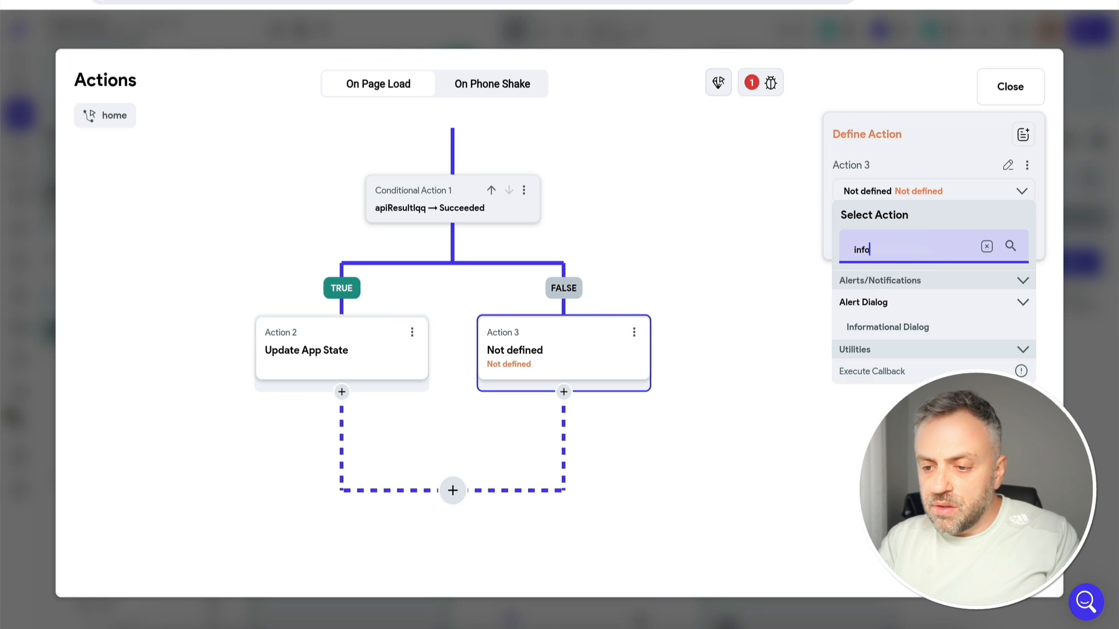
pyautogui.click(914, 323)
pyautogui.click(918, 343)
pyautogui.write('API')
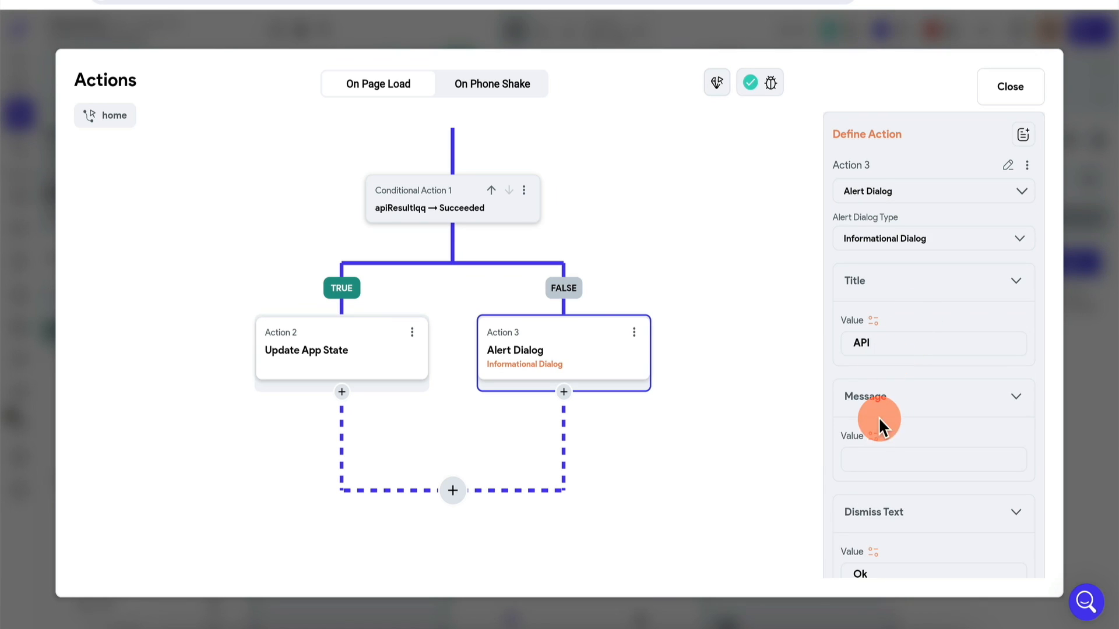
# Set the alert message to apiResultlqq's Raw Body Text and confirm
pyautogui.click(873, 436)
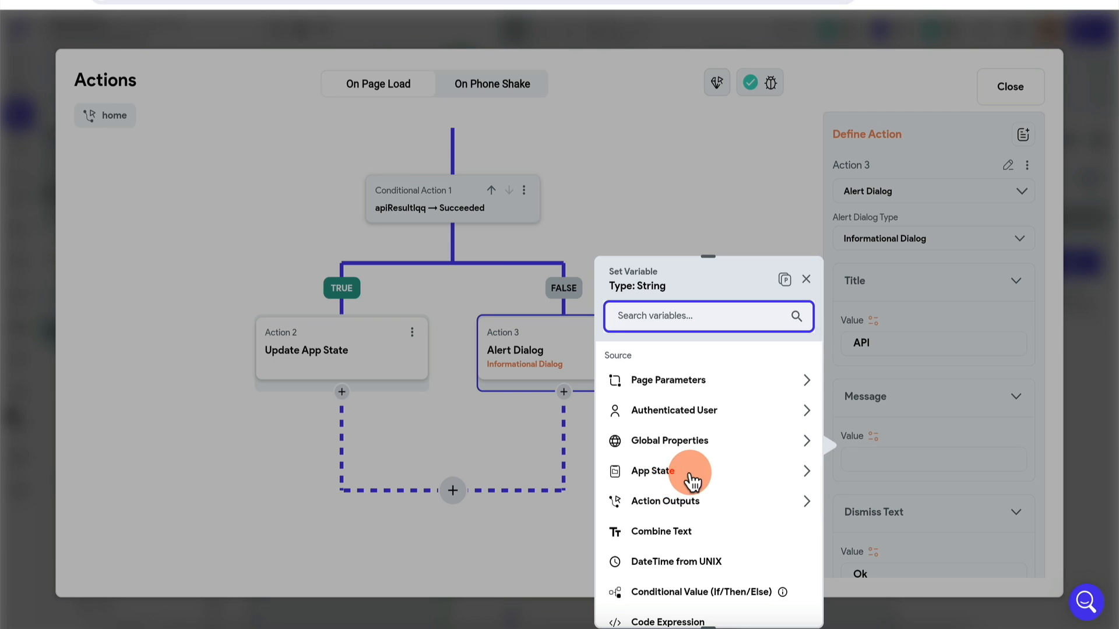
pyautogui.click(681, 503)
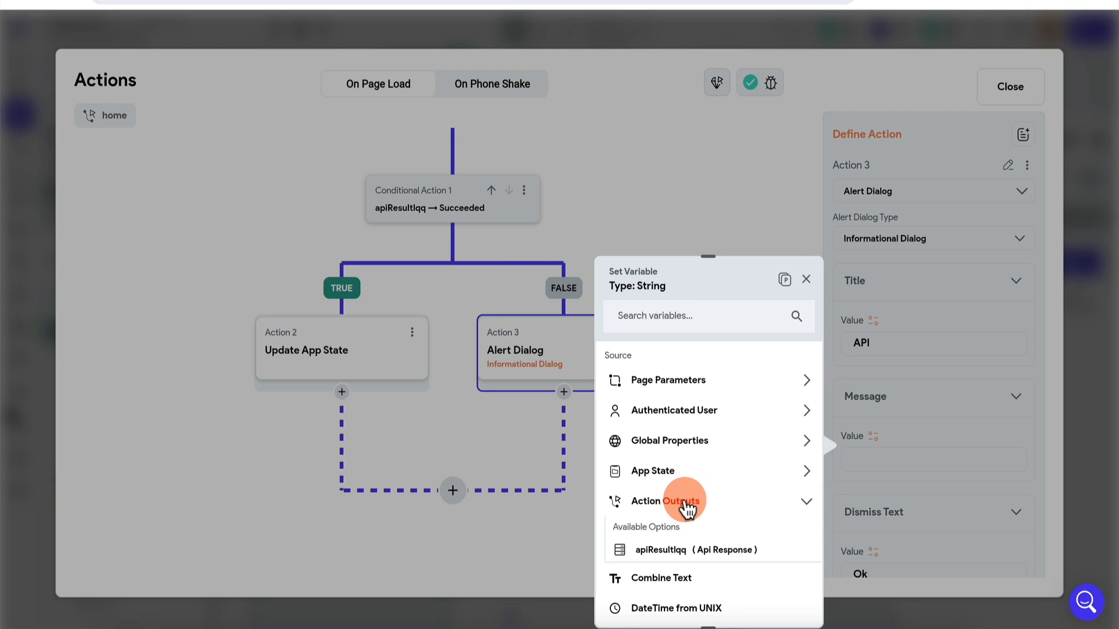
pyautogui.click(692, 559)
pyautogui.click(717, 408)
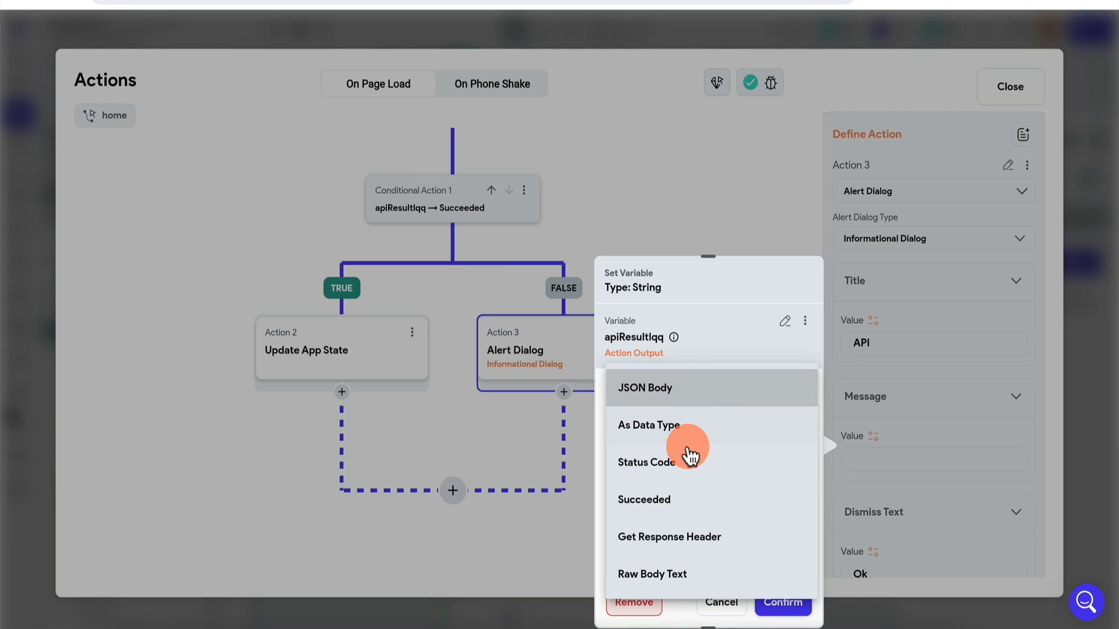
pyautogui.click(675, 574)
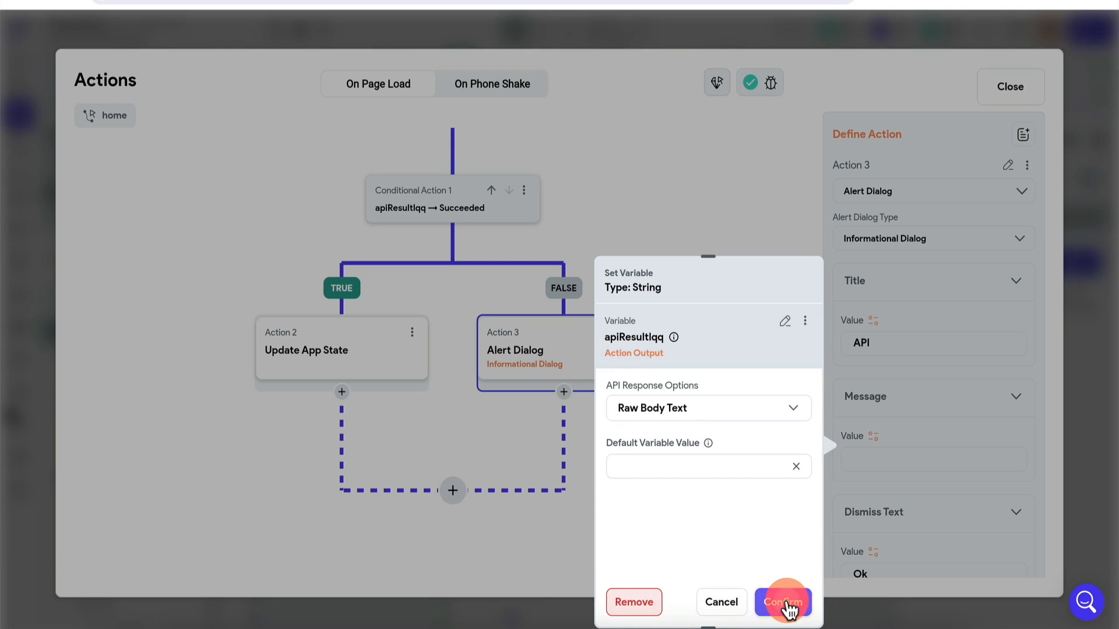
pyautogui.click(784, 603)
pyautogui.moveTo(707, 230); pyautogui.dragTo(698, 318)
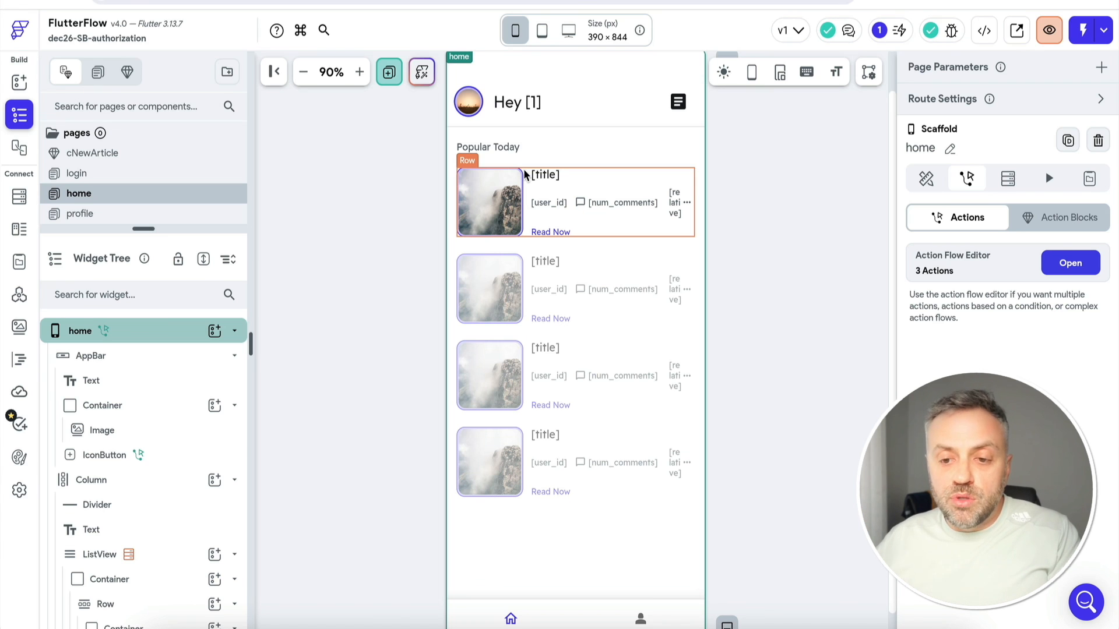
# Open the home page and select the IconButton in its app bar
pyautogui.click(121, 196)
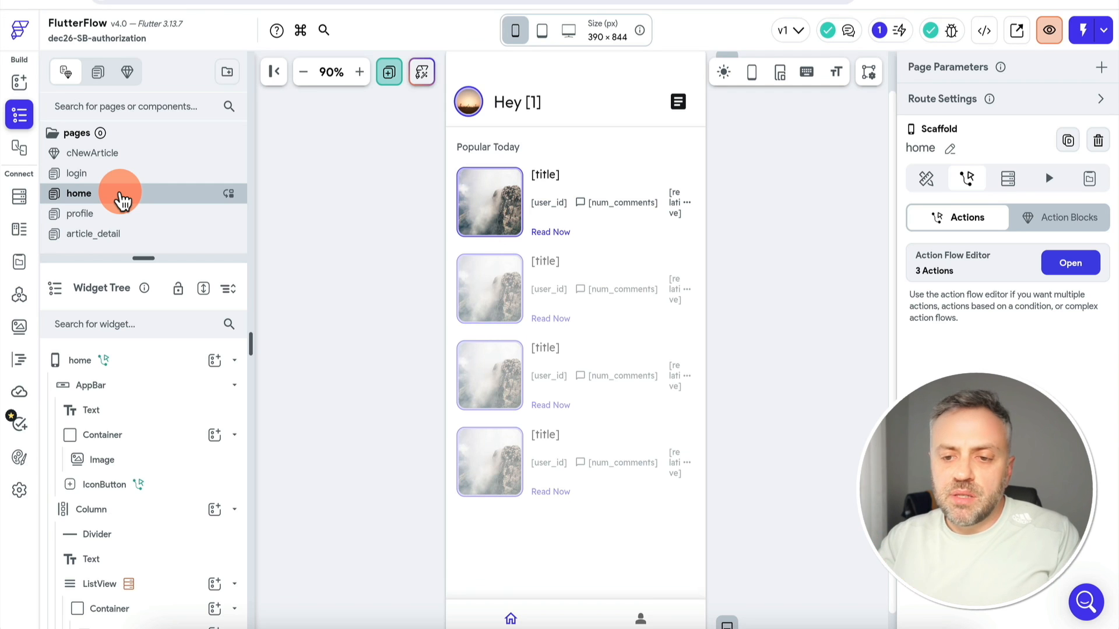
pyautogui.click(679, 107)
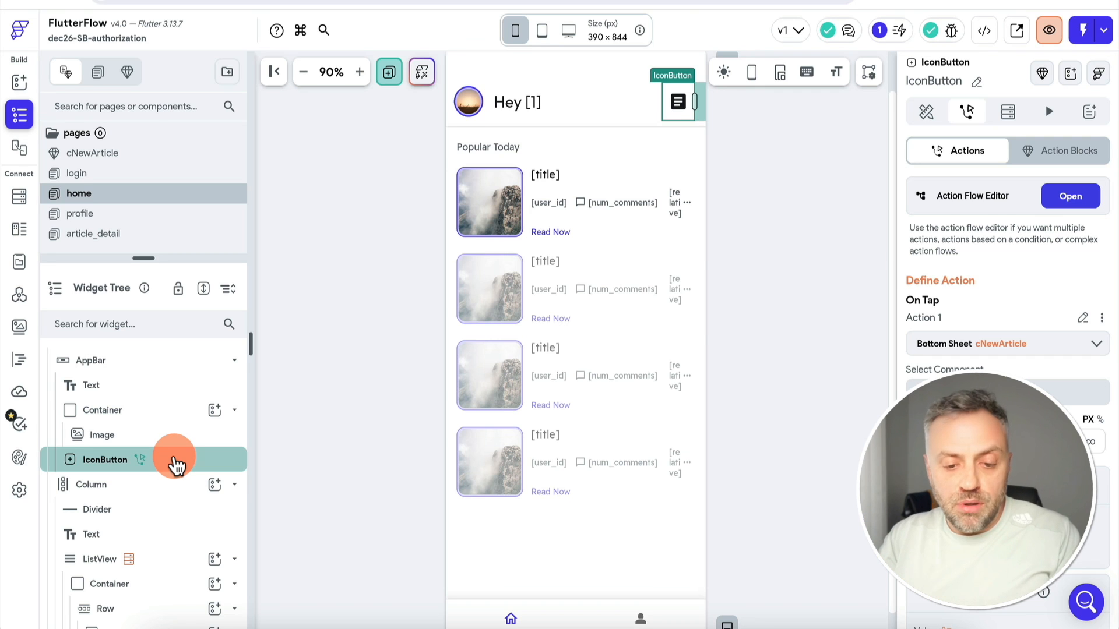
# Make the icon button conditionally visible when the userRoles app state list contains an item
pyautogui.click(927, 112)
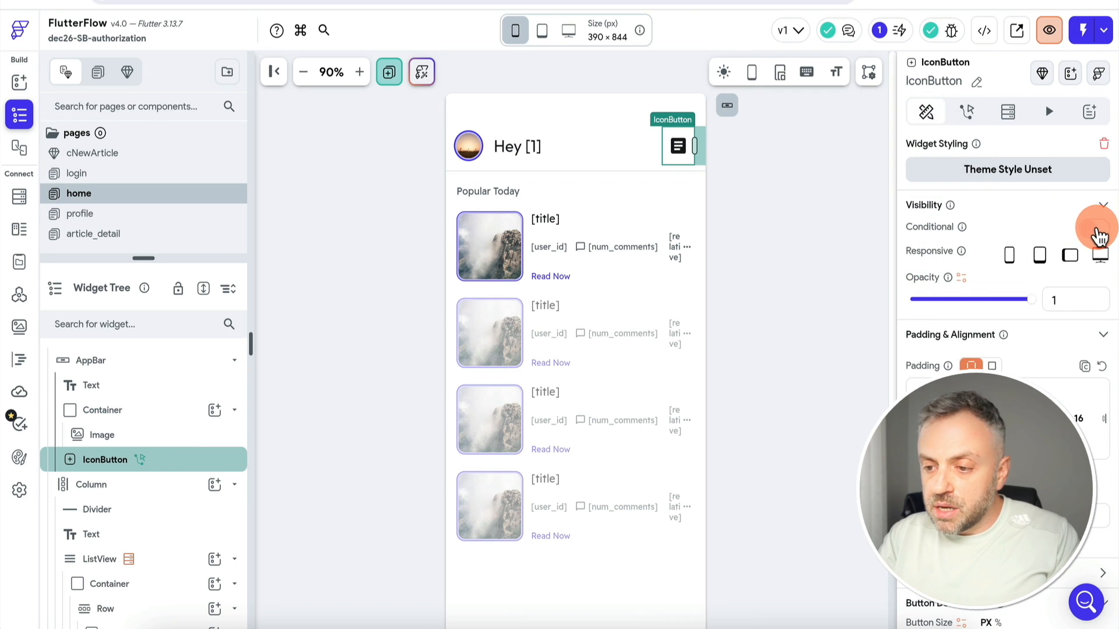
pyautogui.click(1096, 228)
pyautogui.click(998, 261)
pyautogui.click(723, 564)
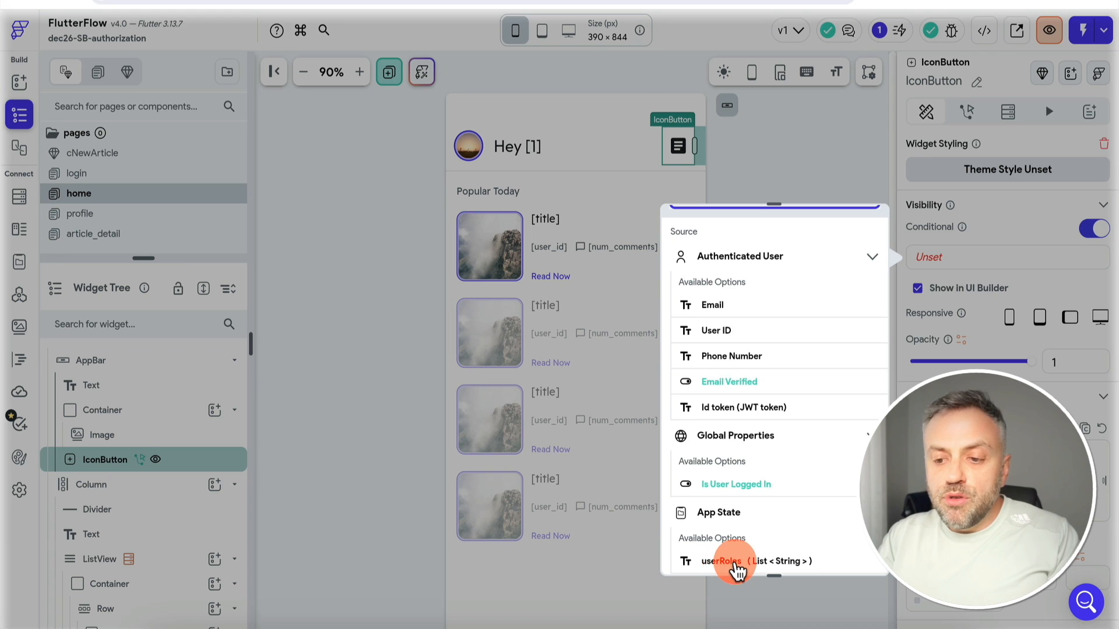
pyautogui.click(765, 389)
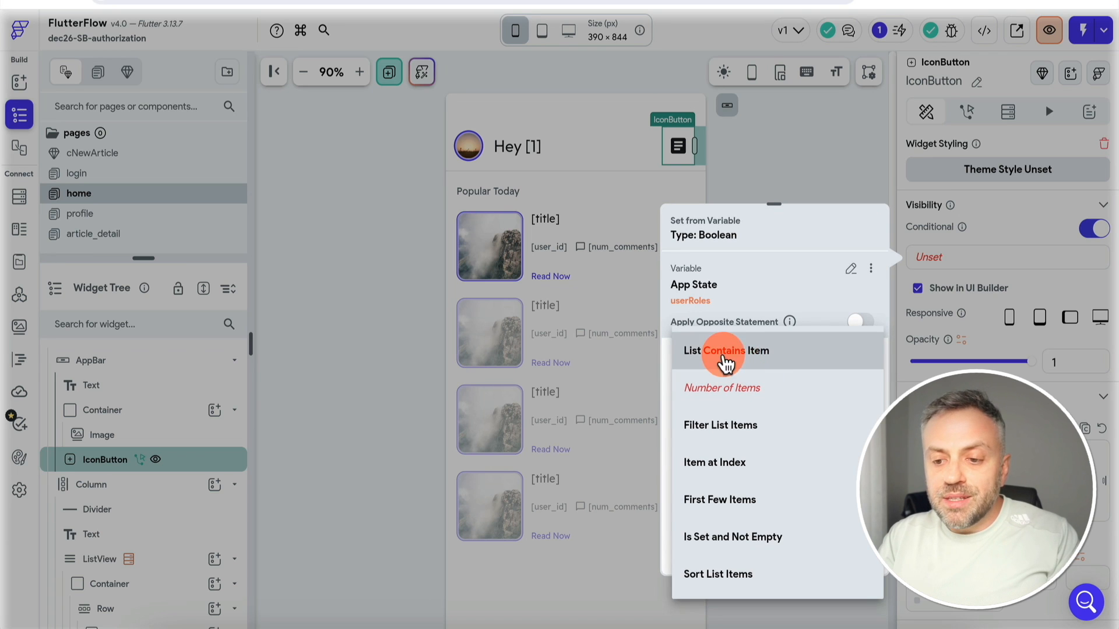
pyautogui.click(743, 360)
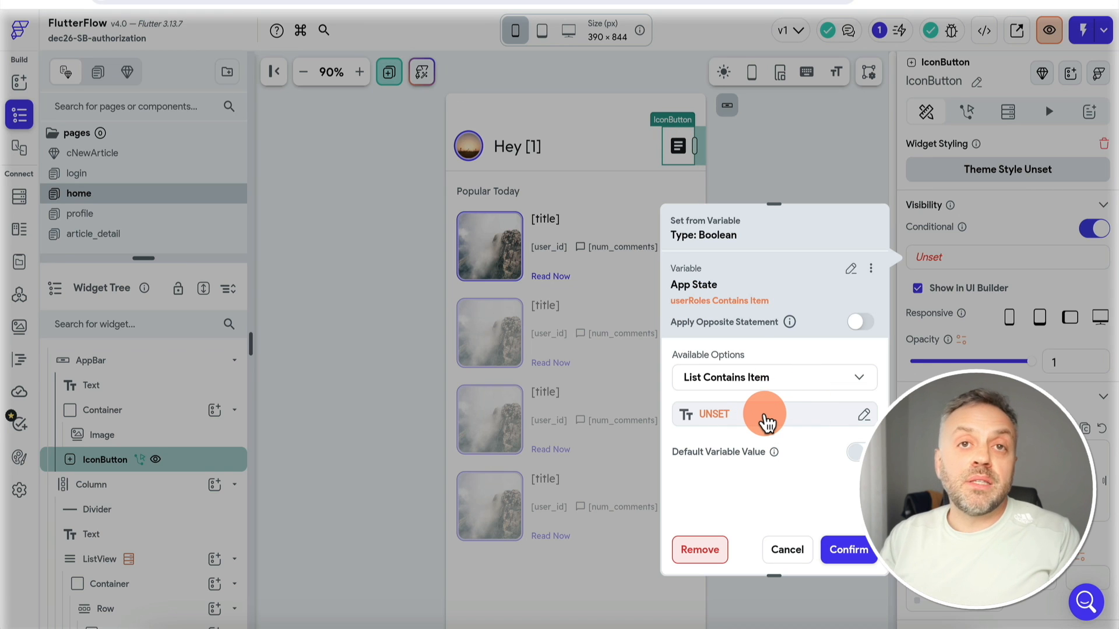
# Set the role to check to the text 'Admin', confirm, and view the test app
pyautogui.click(757, 415)
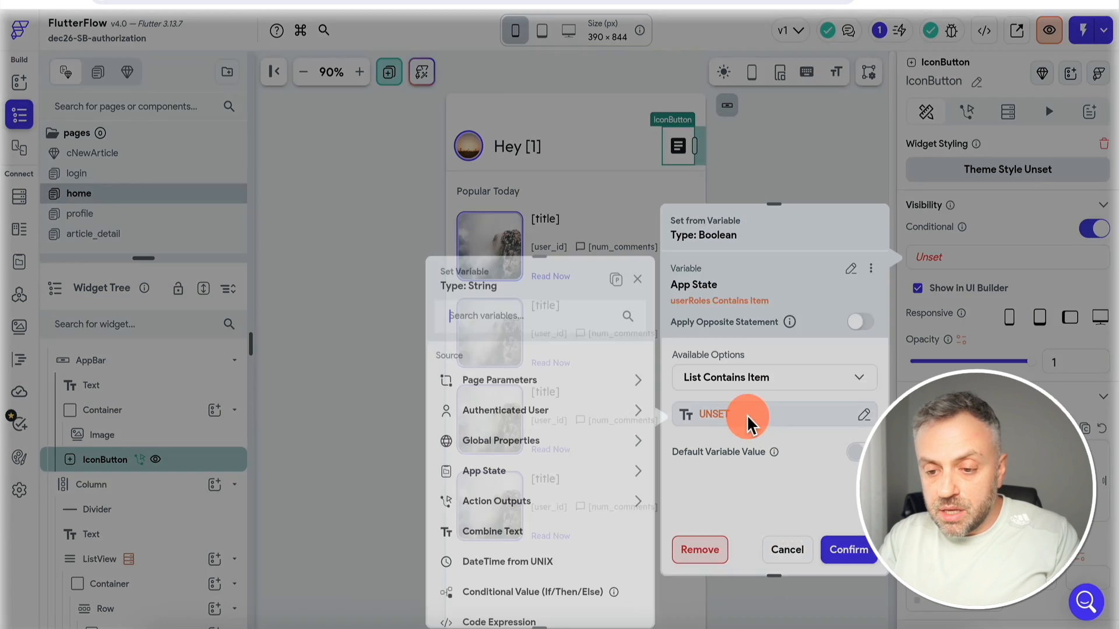
pyautogui.click(577, 317)
pyautogui.write('text')
pyautogui.click(502, 380)
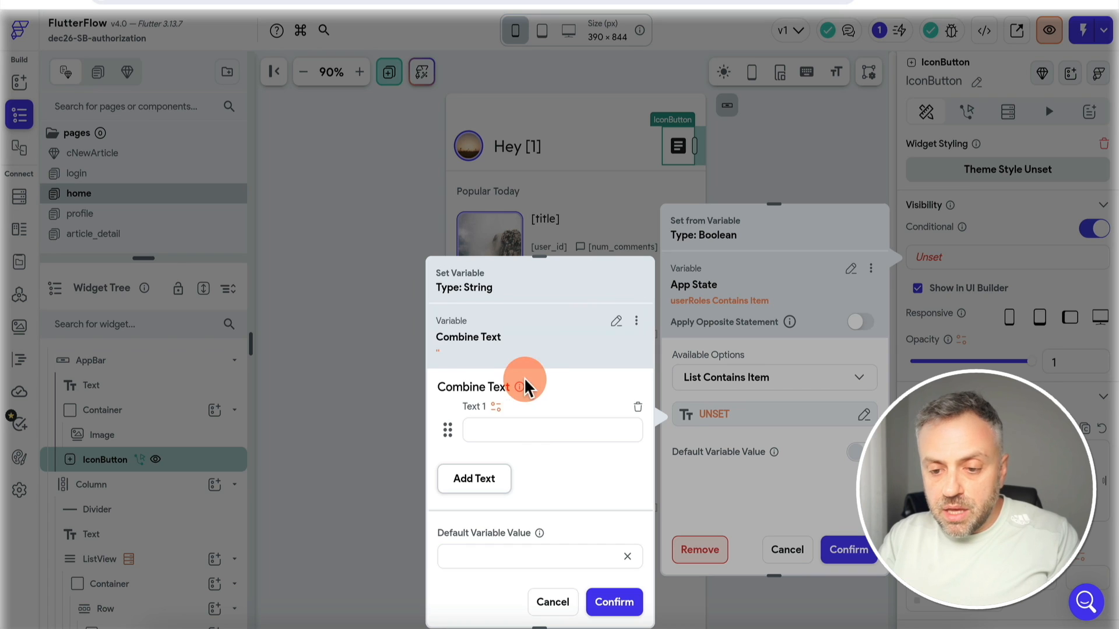
pyautogui.click(530, 431)
pyautogui.write('Admin')
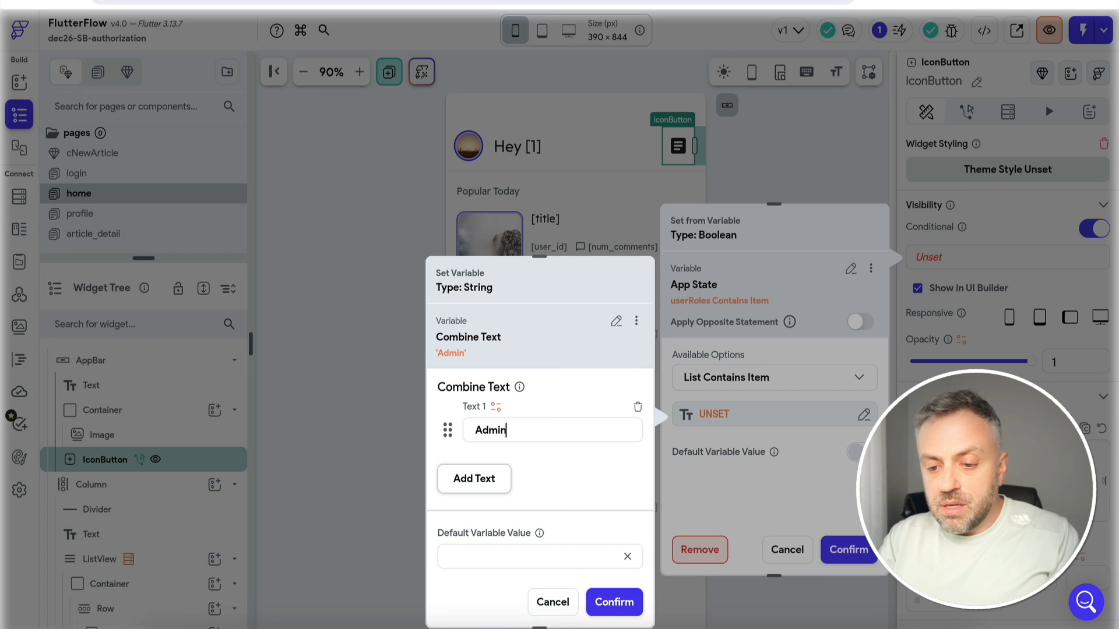
pyautogui.click(626, 604)
pyautogui.click(856, 550)
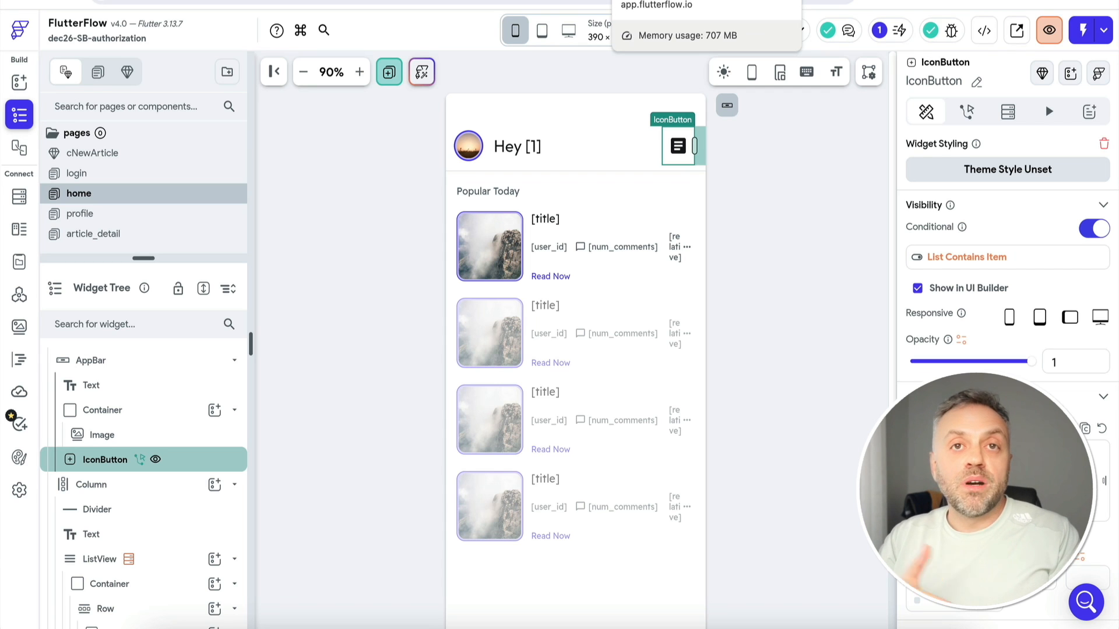
pyautogui.click(700, 3)
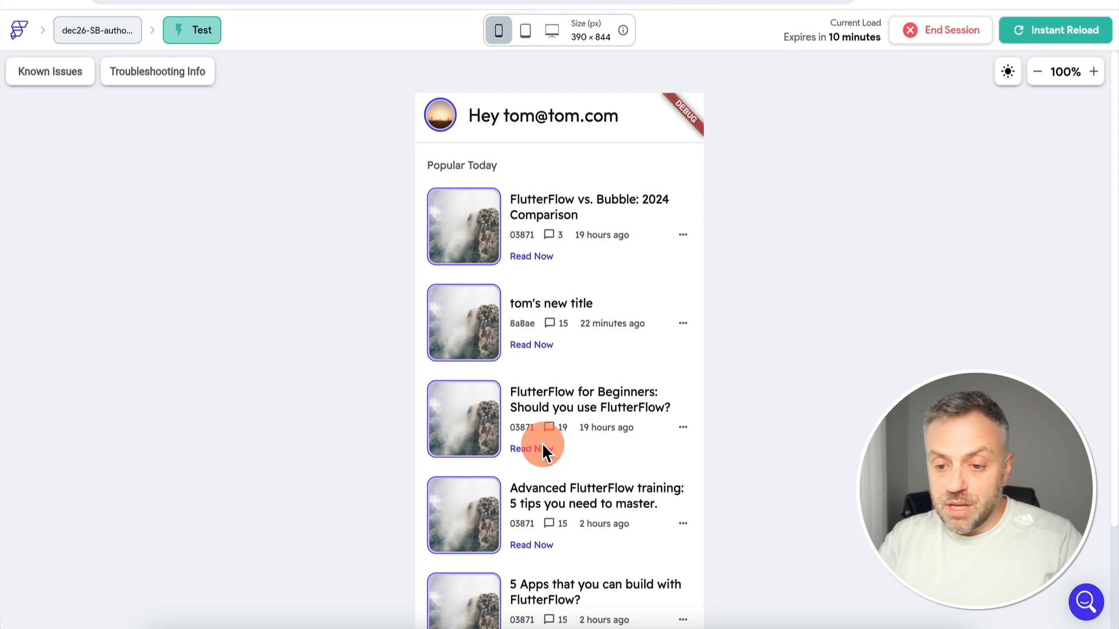
# Sign into the test app with the admin e-mail and password, then check the header icon opens the new-article sheet
pyautogui.scroll(-2, 729, 305)
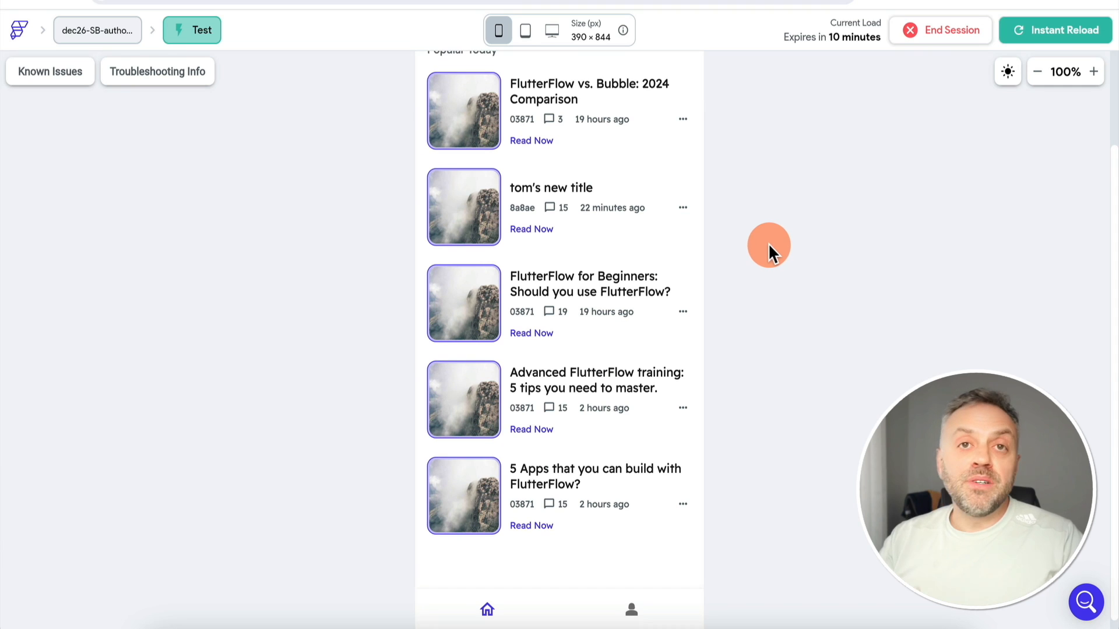
pyautogui.scroll(2, 768, 243)
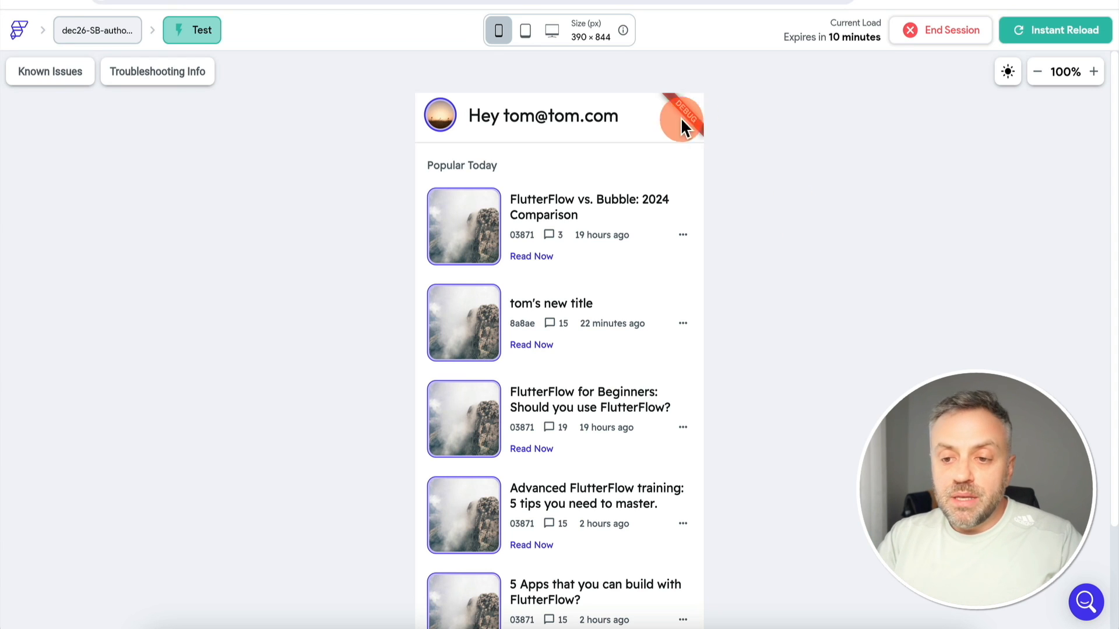
pyautogui.scroll(-2, 755, 242)
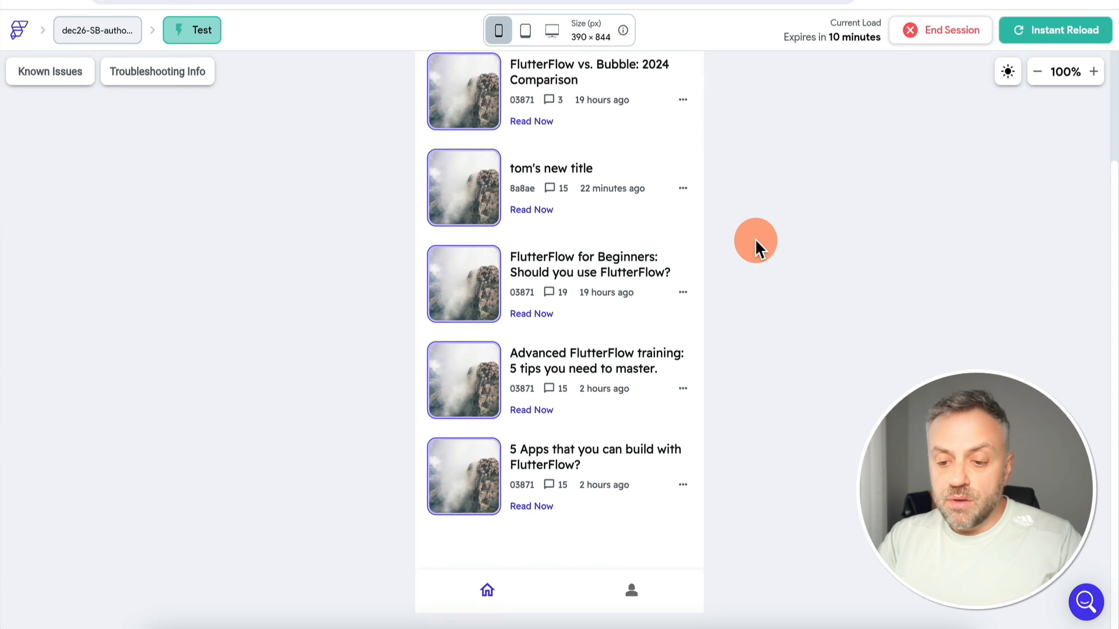
pyautogui.click(631, 591)
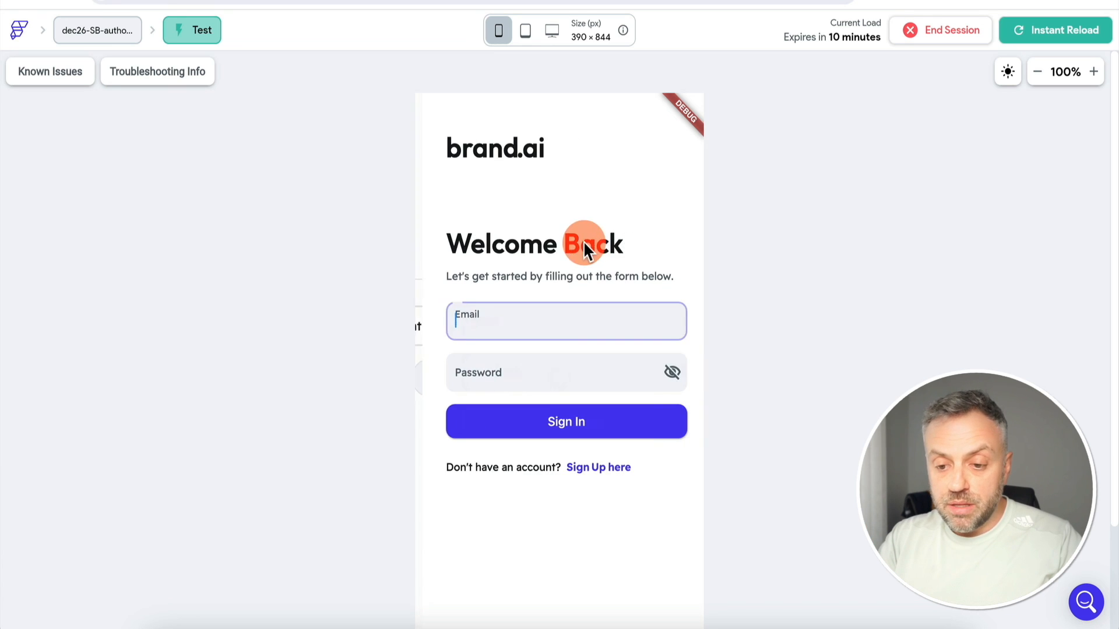
pyautogui.click(536, 313)
pyautogui.write('james@james.')
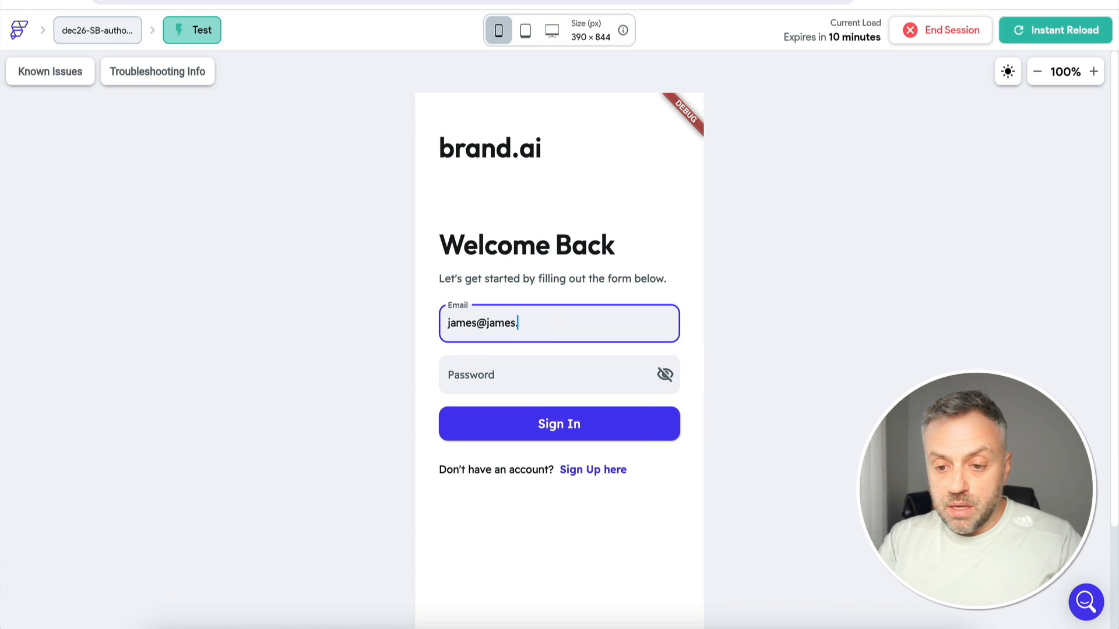
pyautogui.write('com')
pyautogui.press('Tab')
pyautogui.press('Return')
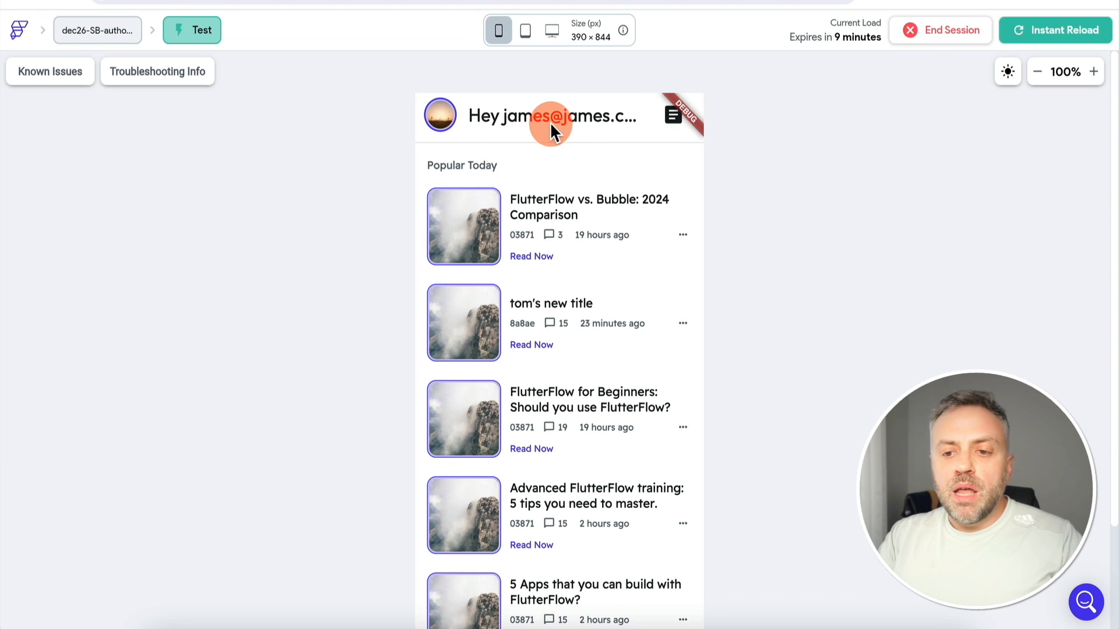
pyautogui.click(675, 117)
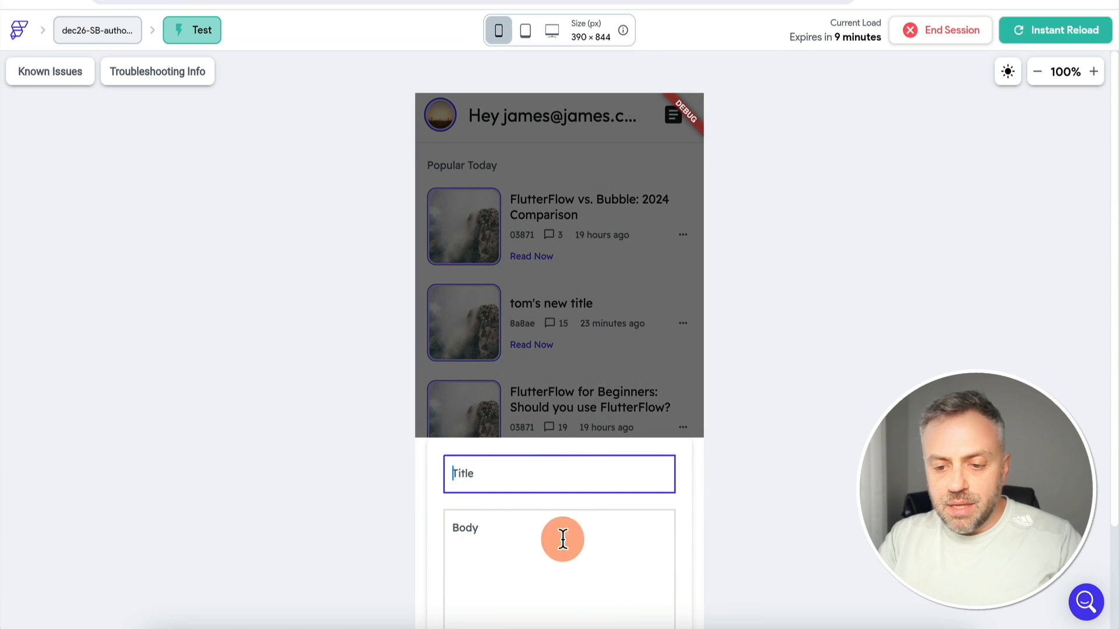
pyautogui.click(572, 341)
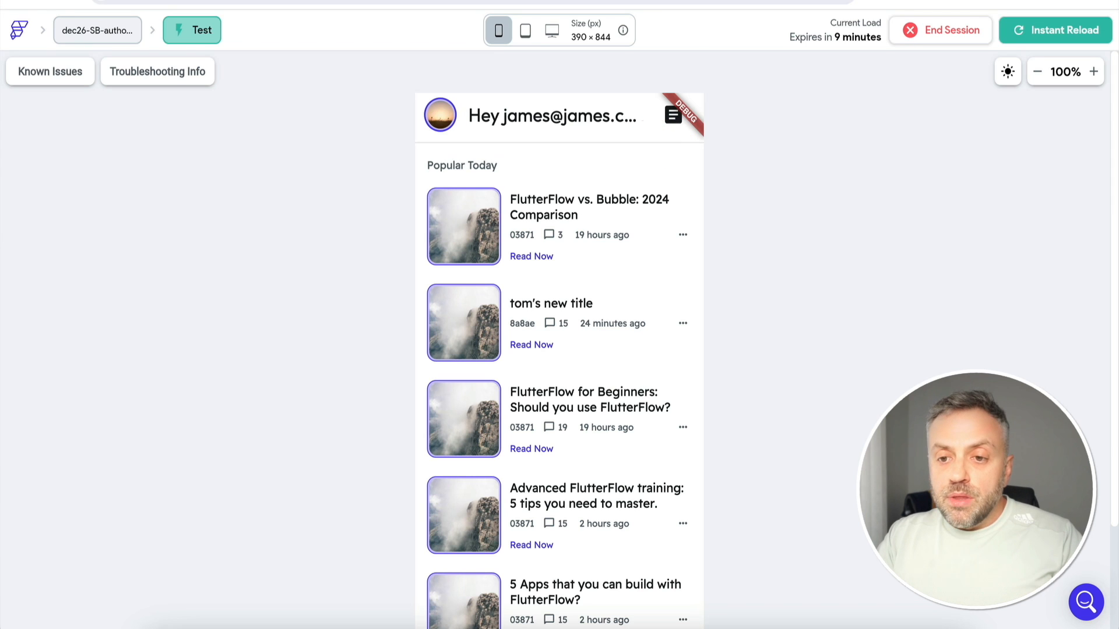
# On the profile page, set the Account Settings text to Combine Text starting with 'Role: '
pyautogui.click(554, 1)
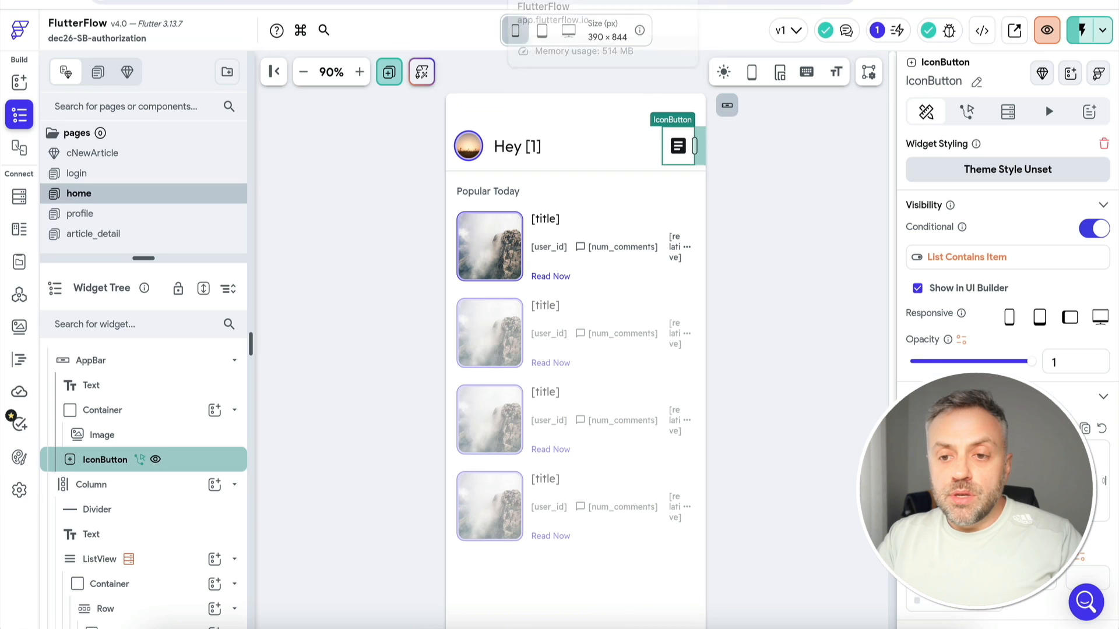
pyautogui.click(180, 257)
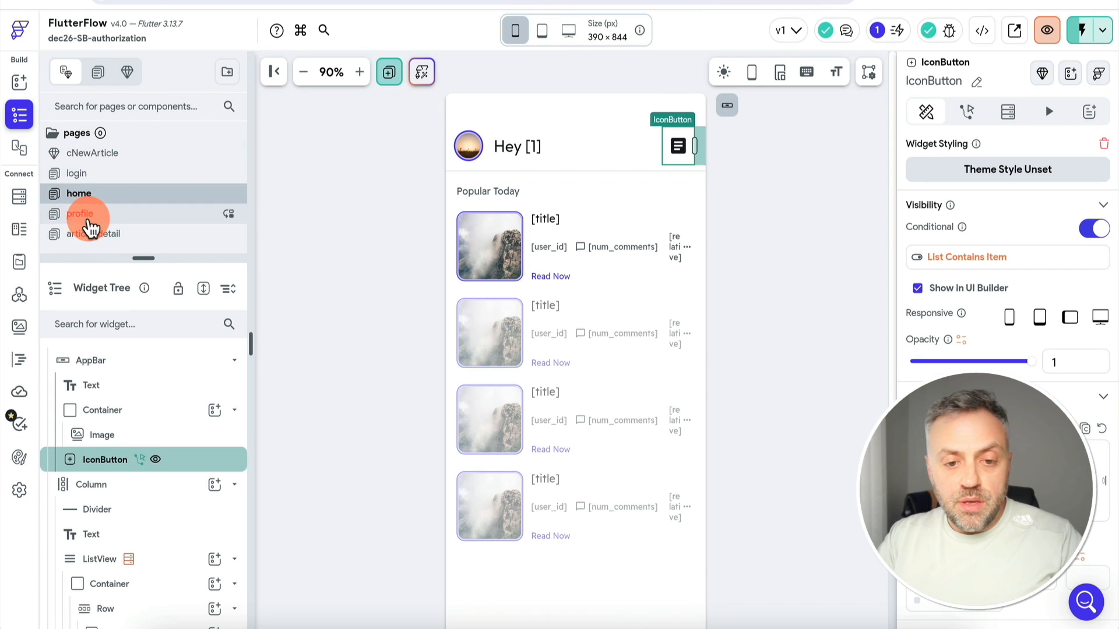
pyautogui.click(89, 225)
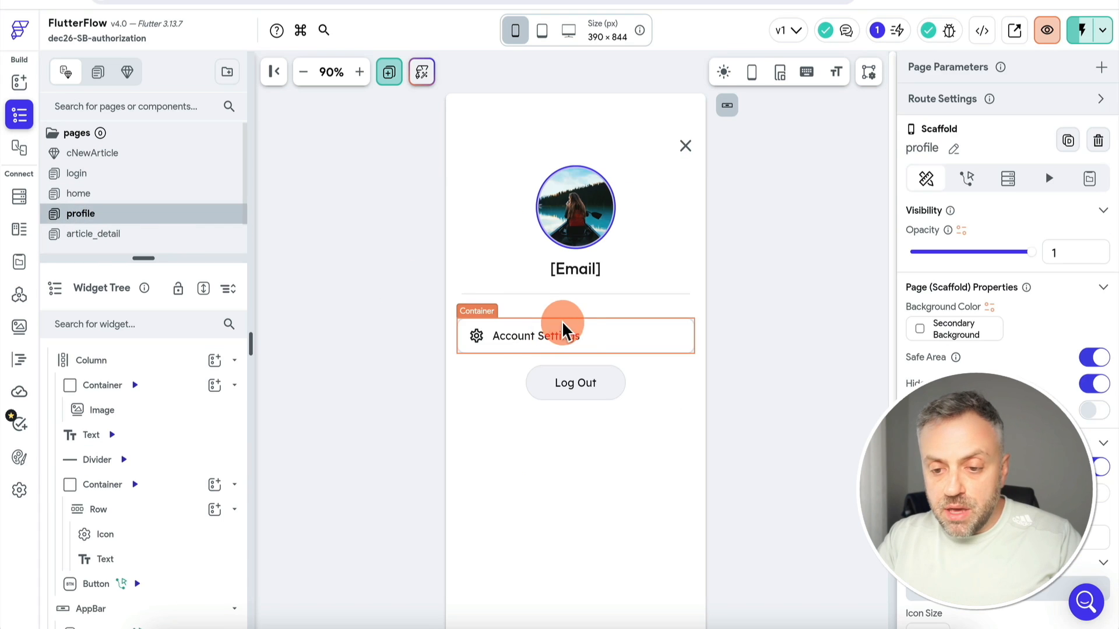
pyautogui.click(537, 341)
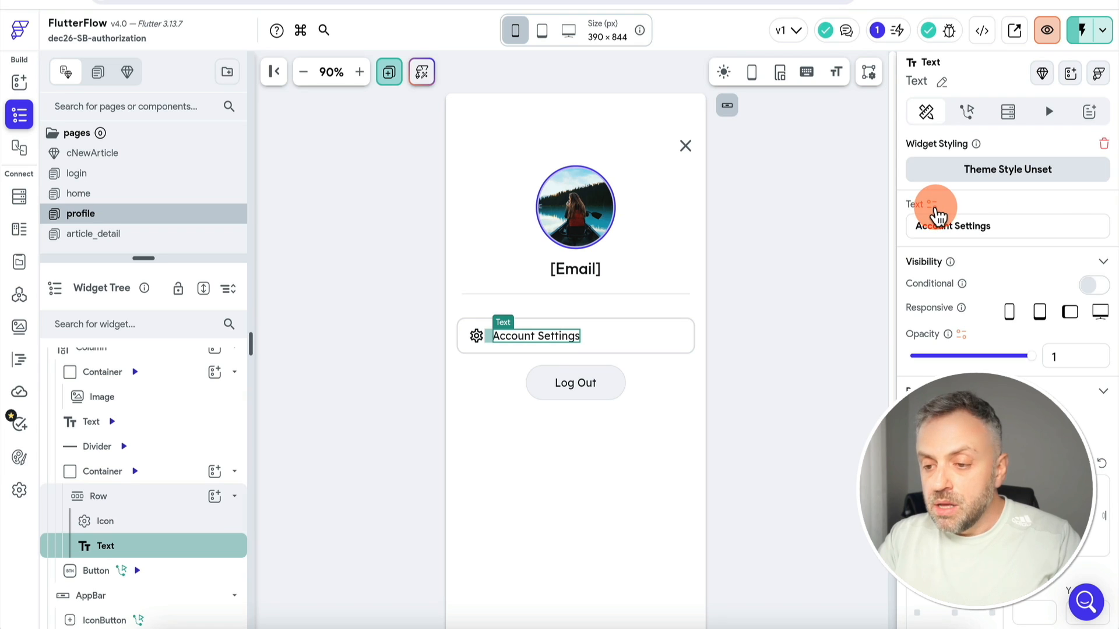
pyautogui.click(931, 205)
pyautogui.write('comb')
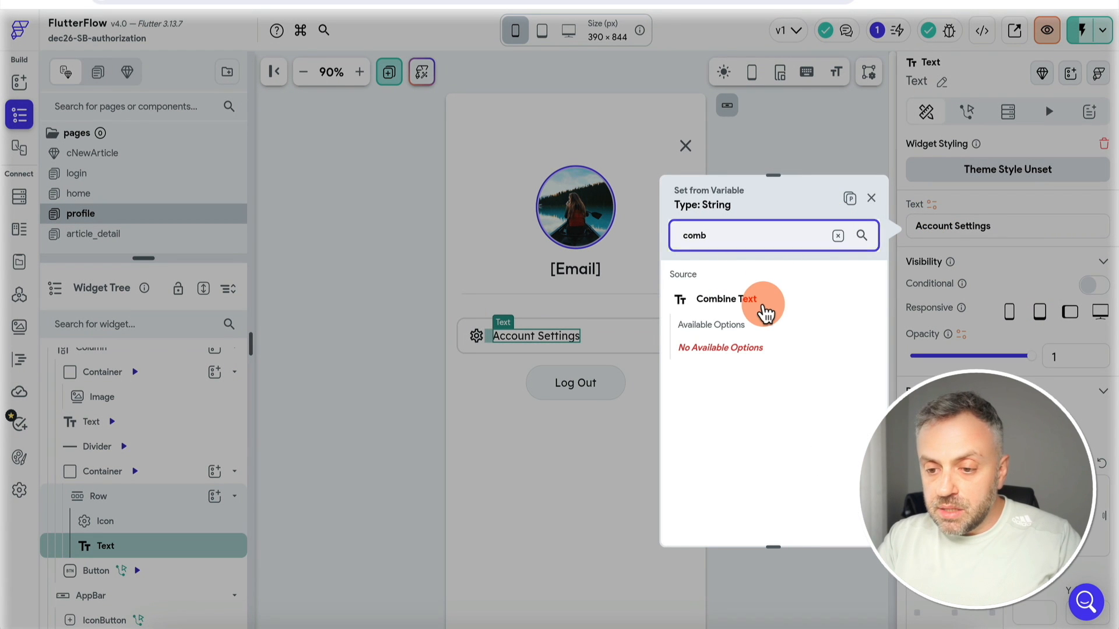
pyautogui.click(758, 299)
pyautogui.click(739, 345)
pyautogui.write('Role:')
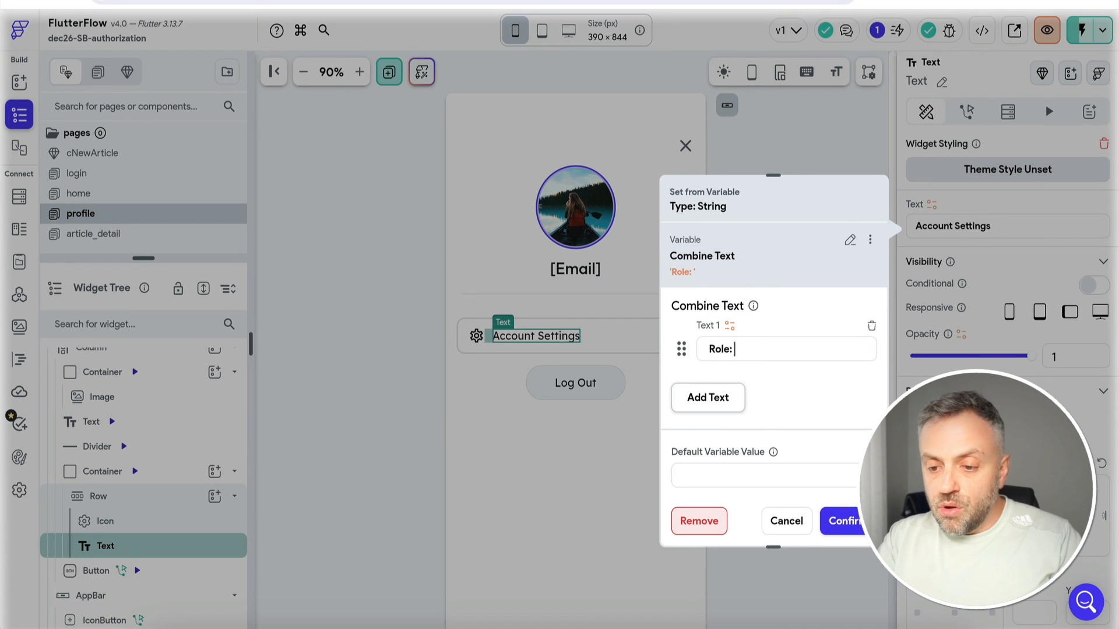
# Append the first item of App State userRoles as the second text piece and confirm
pyautogui.click(712, 398)
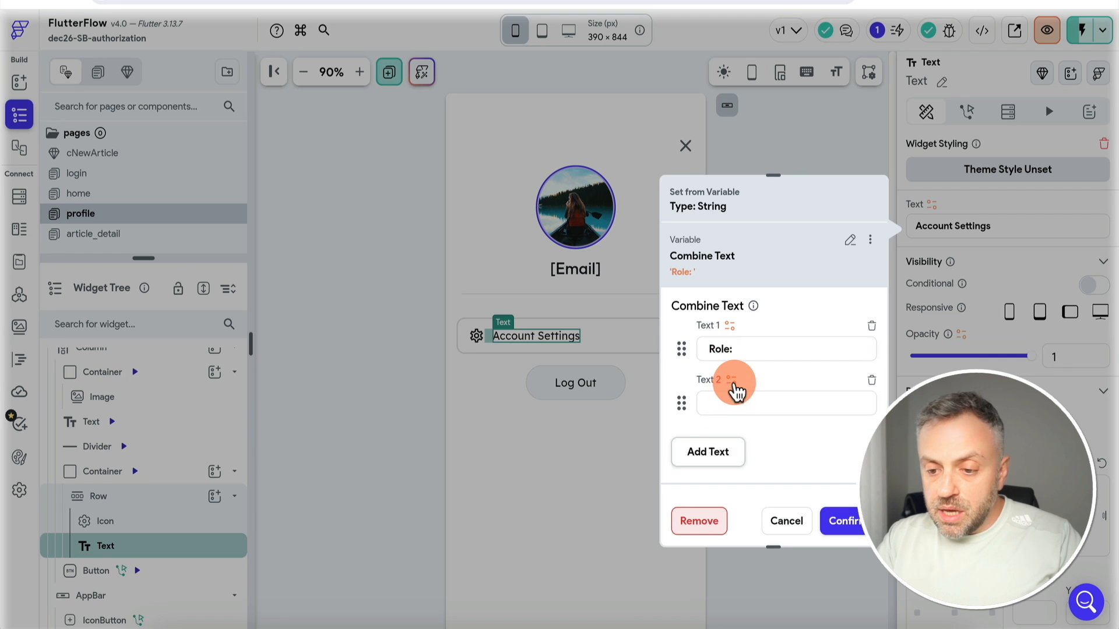
pyautogui.click(730, 382)
pyautogui.click(533, 473)
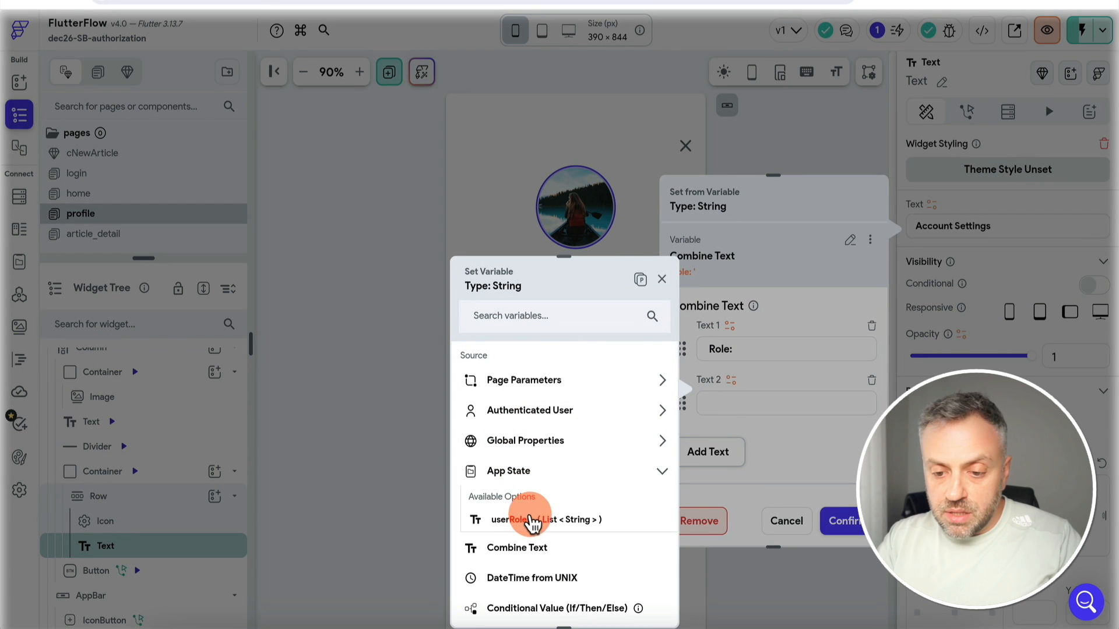
pyautogui.click(543, 521)
pyautogui.click(563, 411)
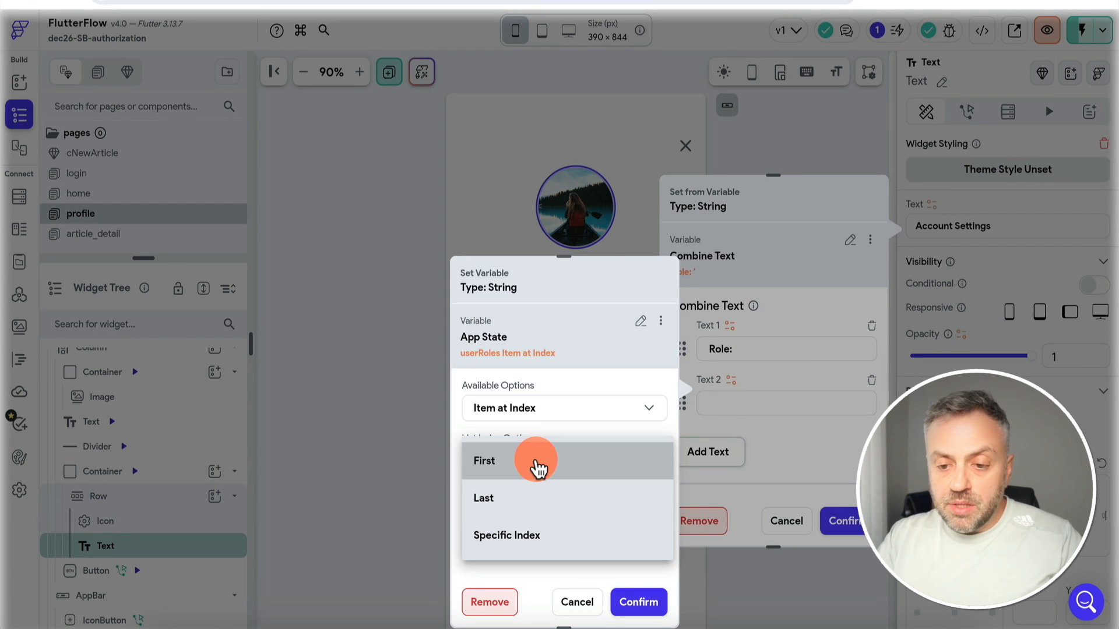
pyautogui.click(534, 461)
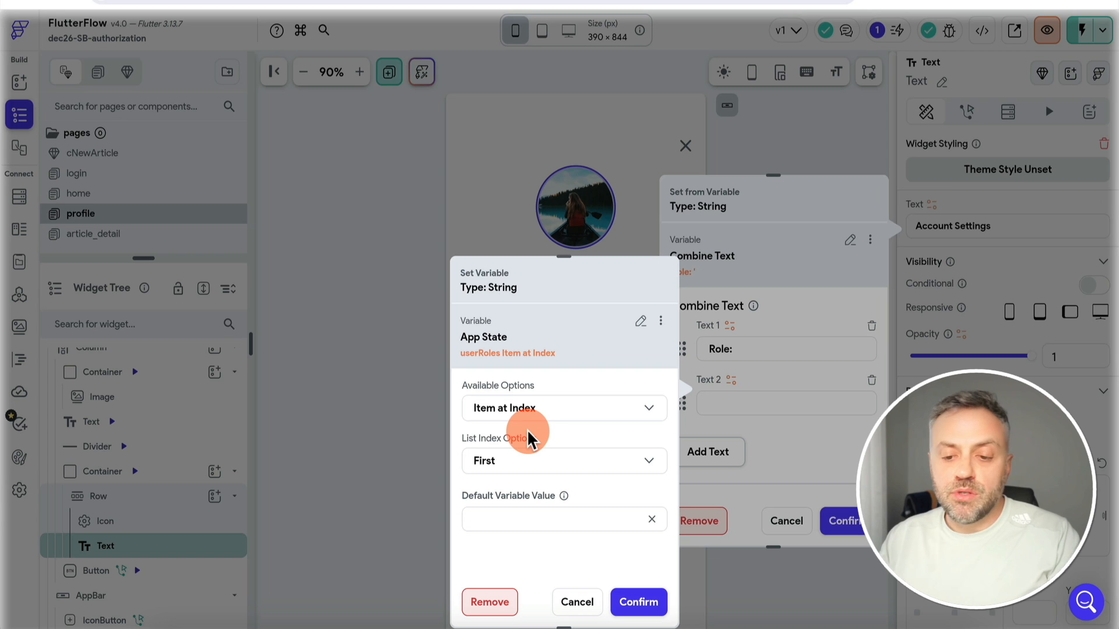
pyautogui.click(639, 603)
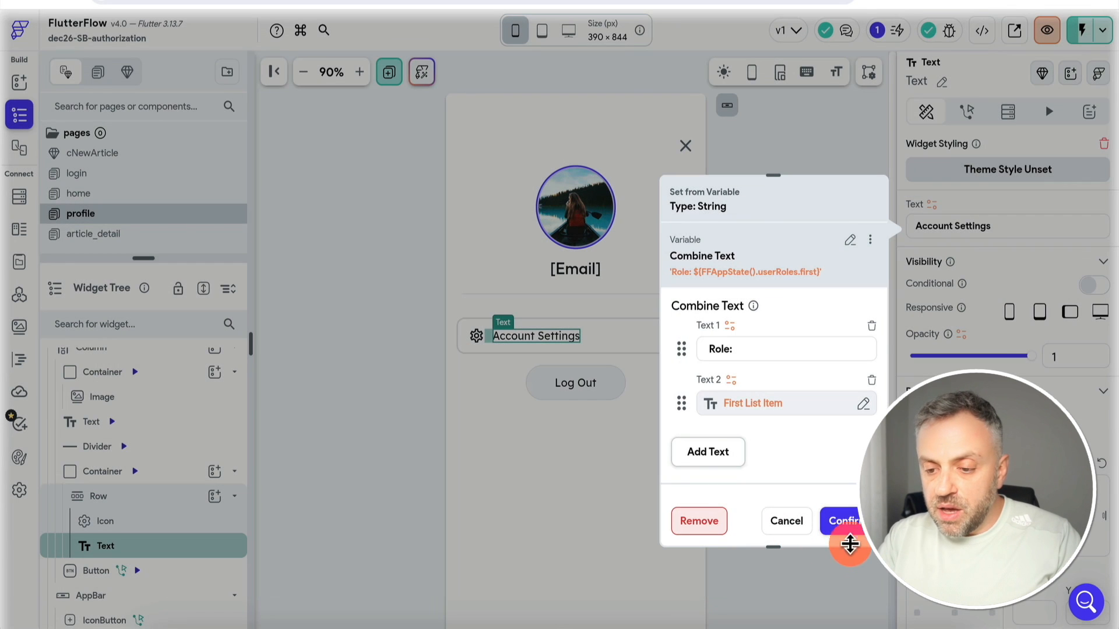
pyautogui.click(854, 525)
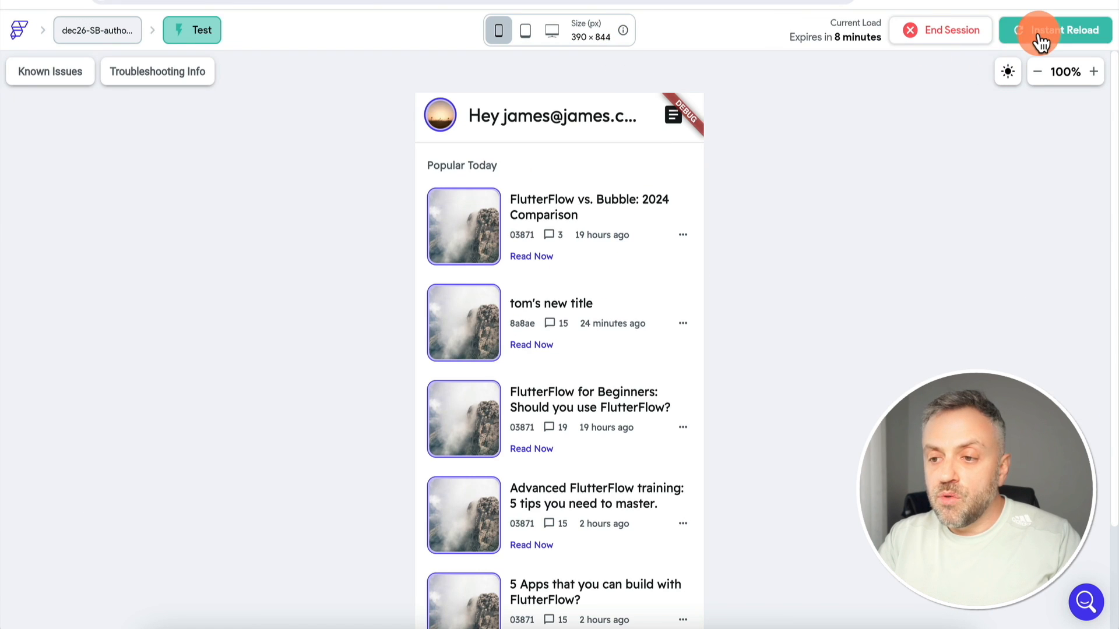
# Reload the test app, log the admin out from the profile page, and enter the other test user's e-mail
pyautogui.click(1040, 41)
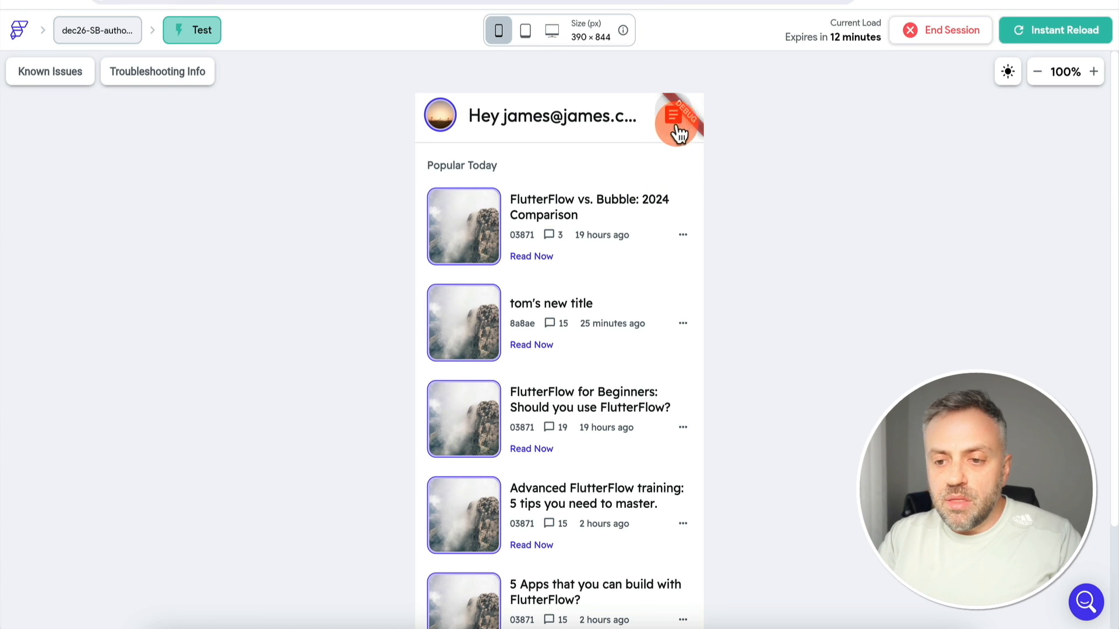
pyautogui.scroll(-3, 736, 203)
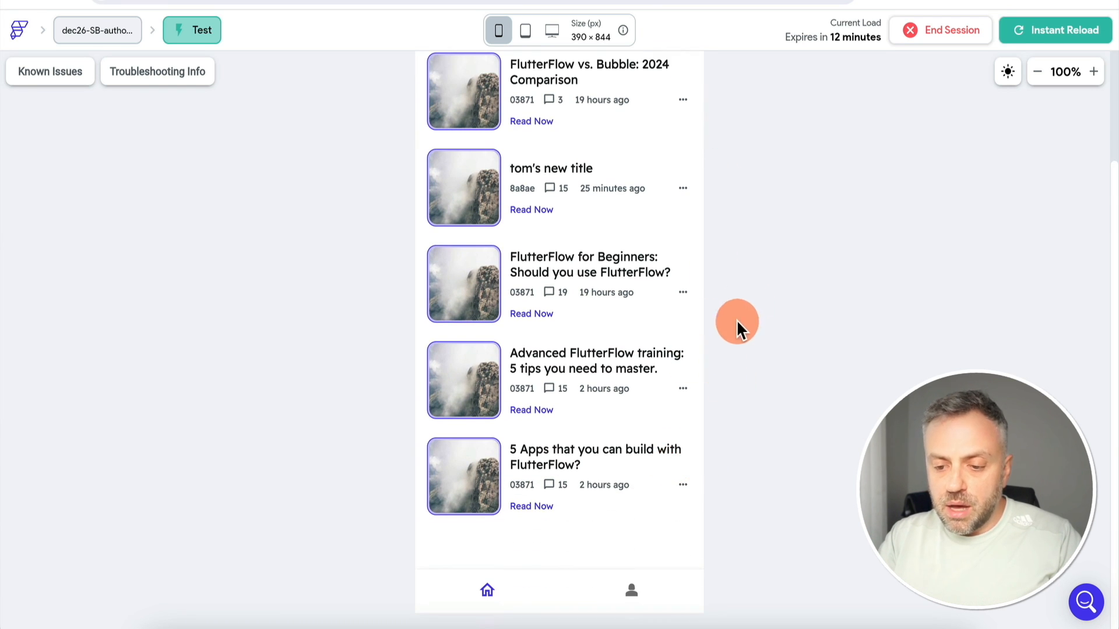
pyautogui.click(632, 592)
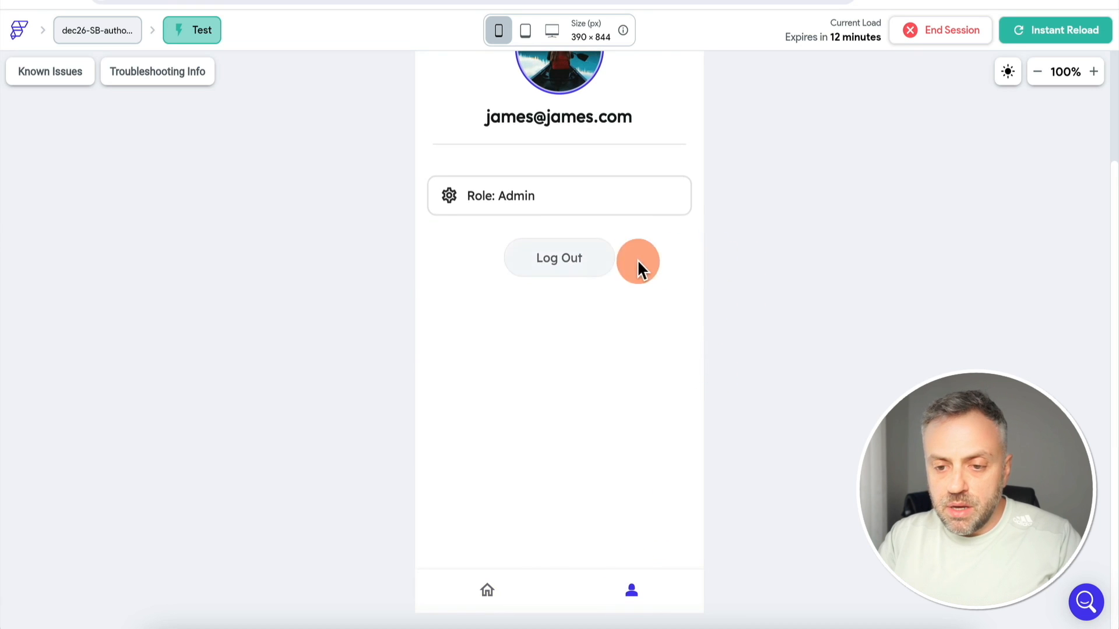
pyautogui.scroll(3, 764, 279)
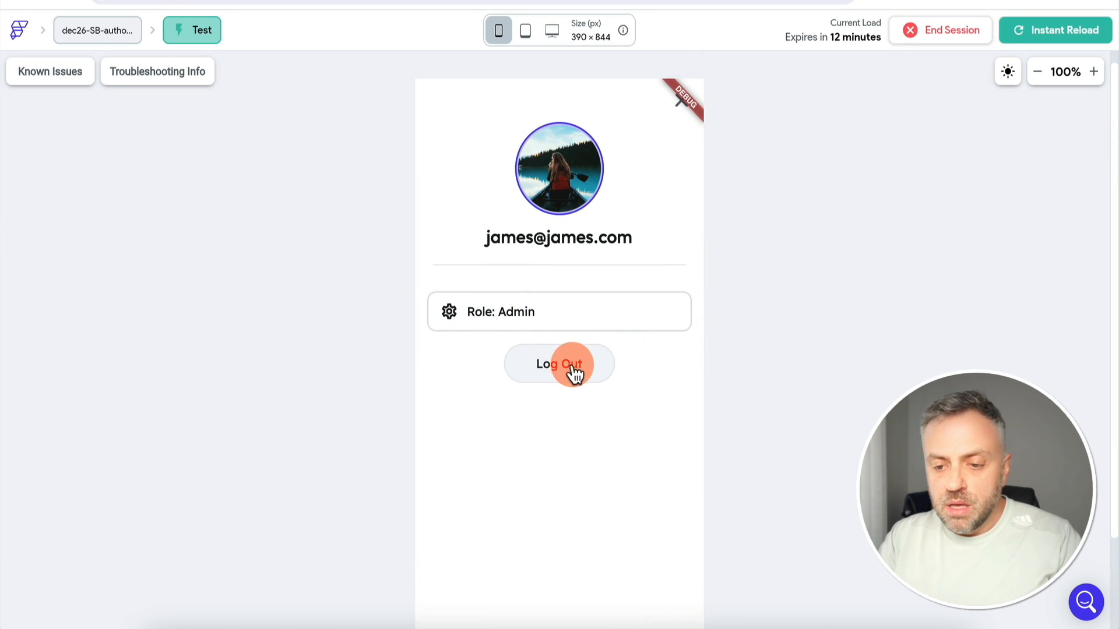
pyautogui.click(561, 371)
pyautogui.write('tom@')
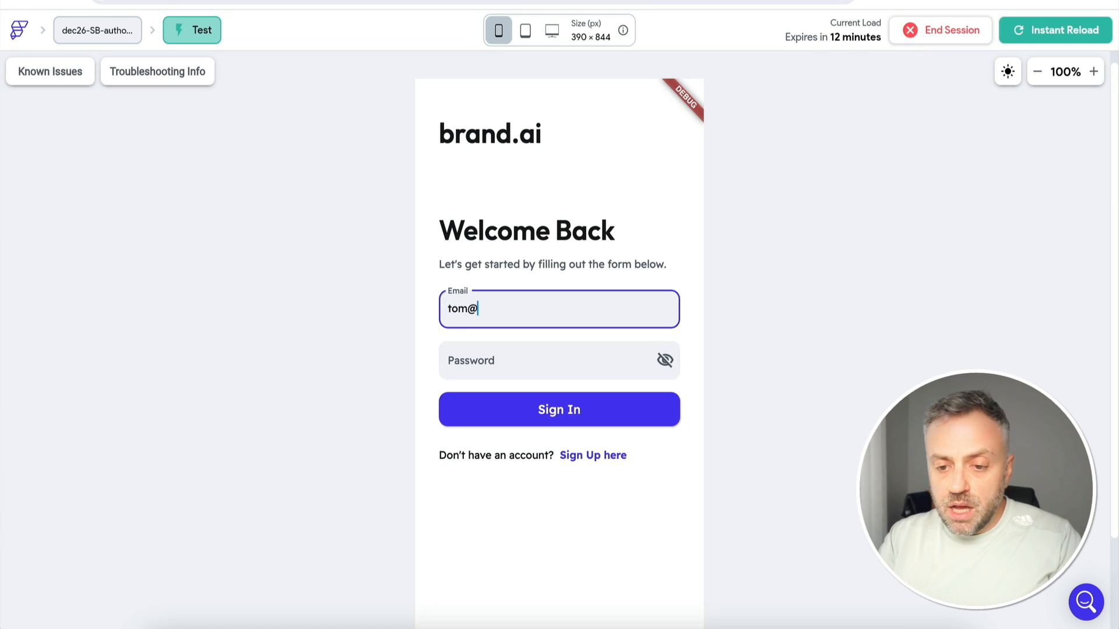
pyautogui.write('tom.com')
pyautogui.press('Tab')
# Sign in as the other test user with their password, then switch to the Supabase table editor
pyautogui.write('password12')
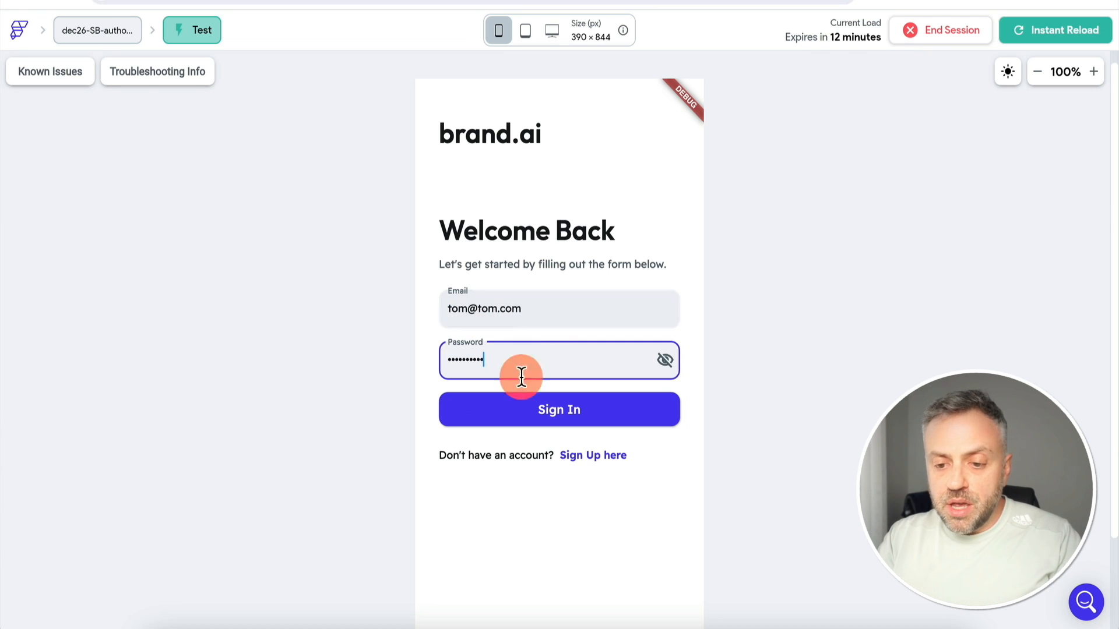
pyautogui.click(565, 415)
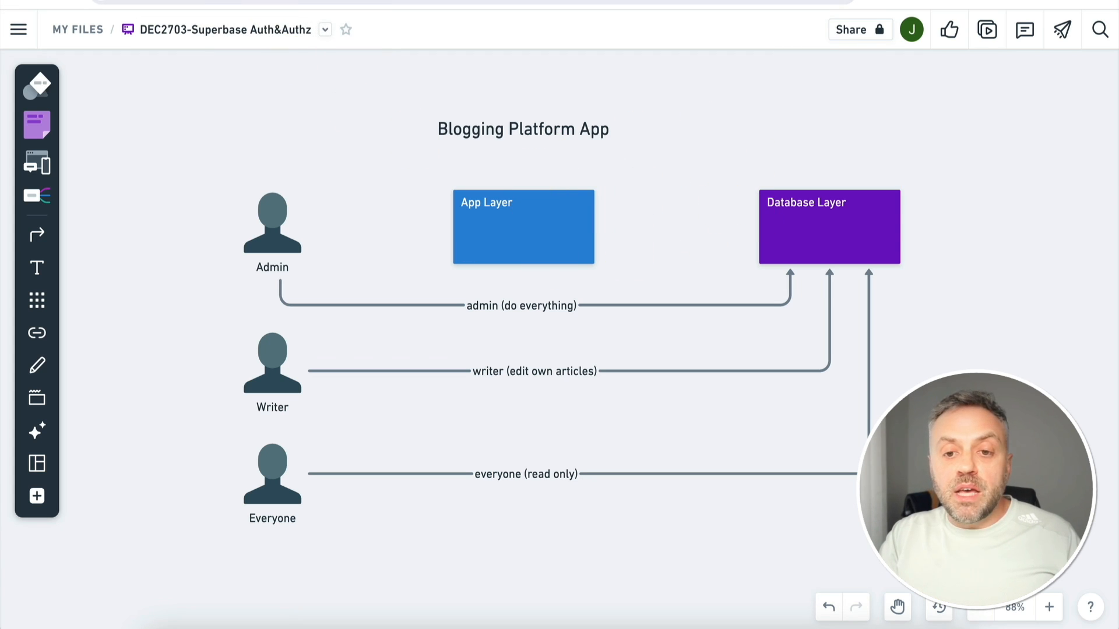
pyautogui.click(256, 1)
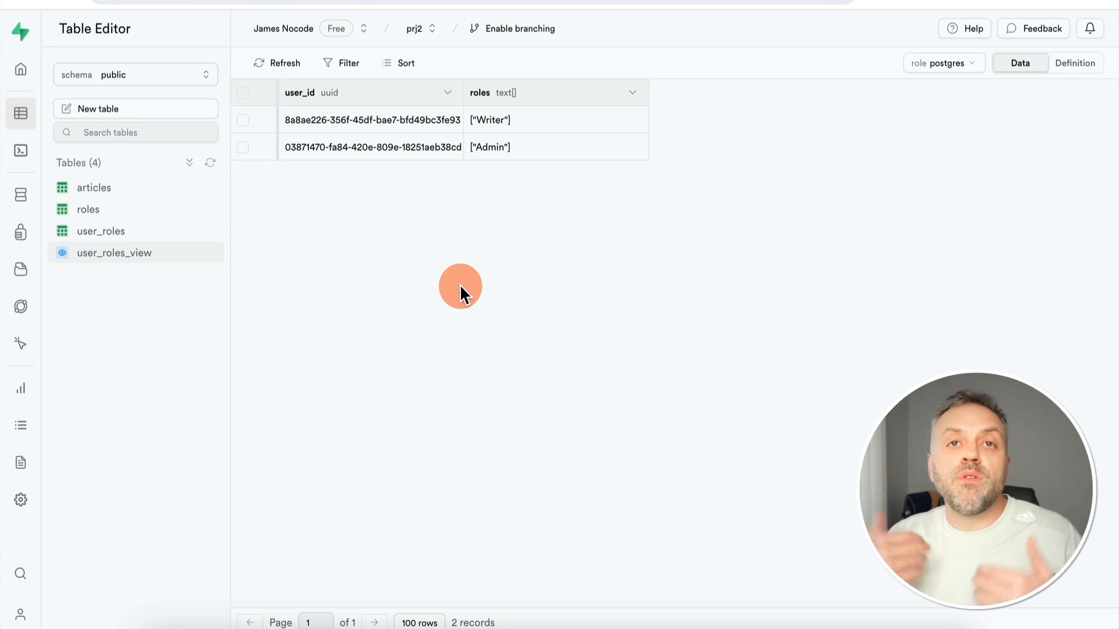
# Insert a user_roles row linking the Writer user to the Admin role, then rerun the FlutterFlow test app
pyautogui.click(115, 235)
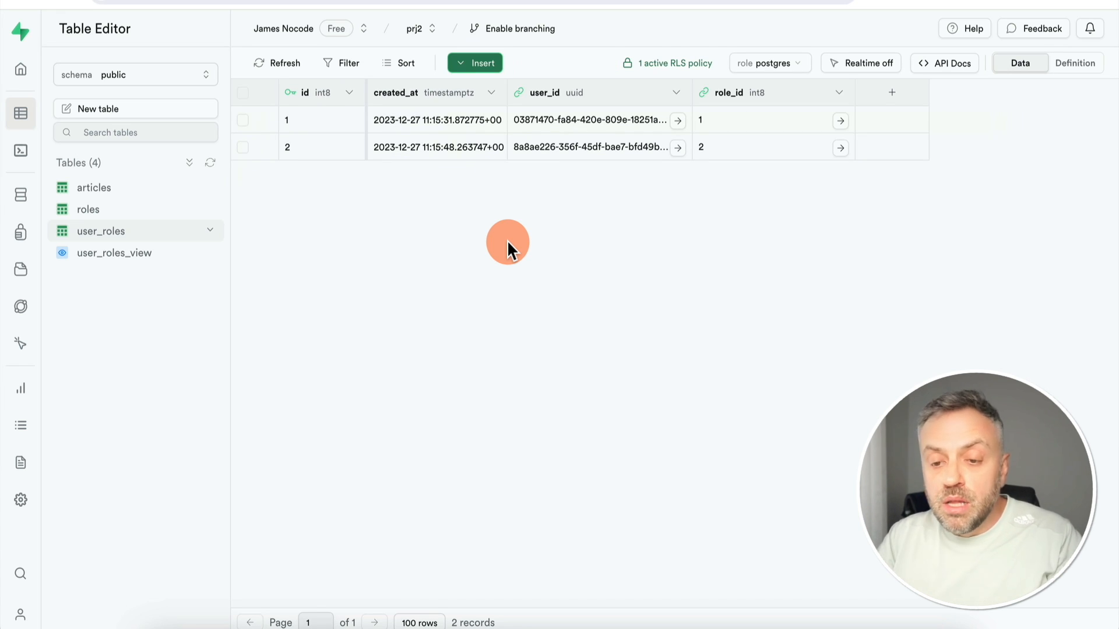
pyautogui.click(488, 65)
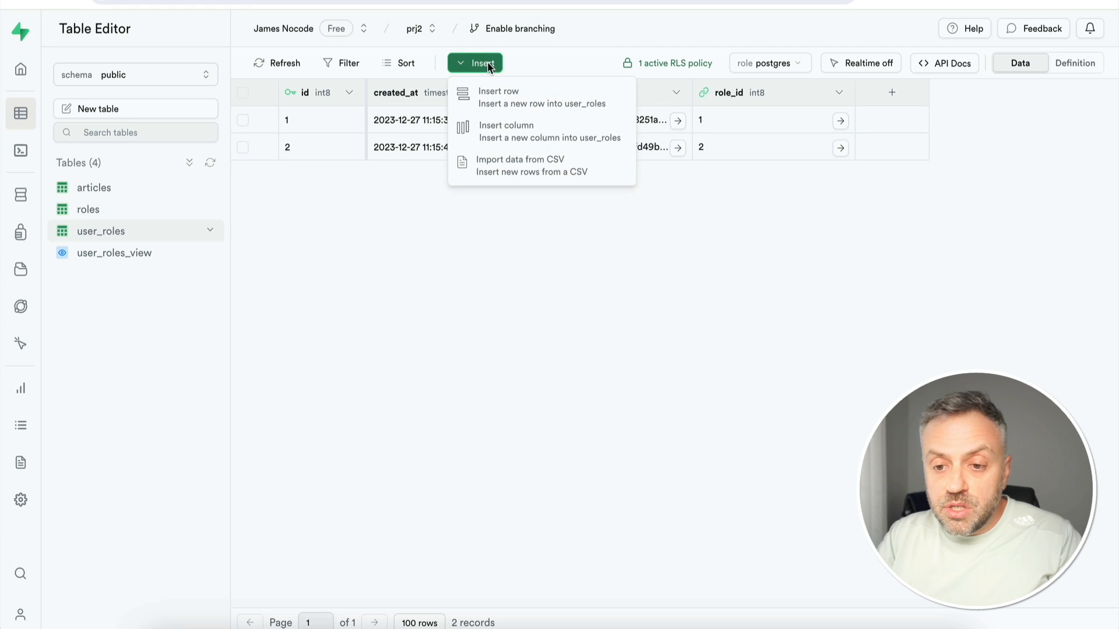
pyautogui.click(538, 99)
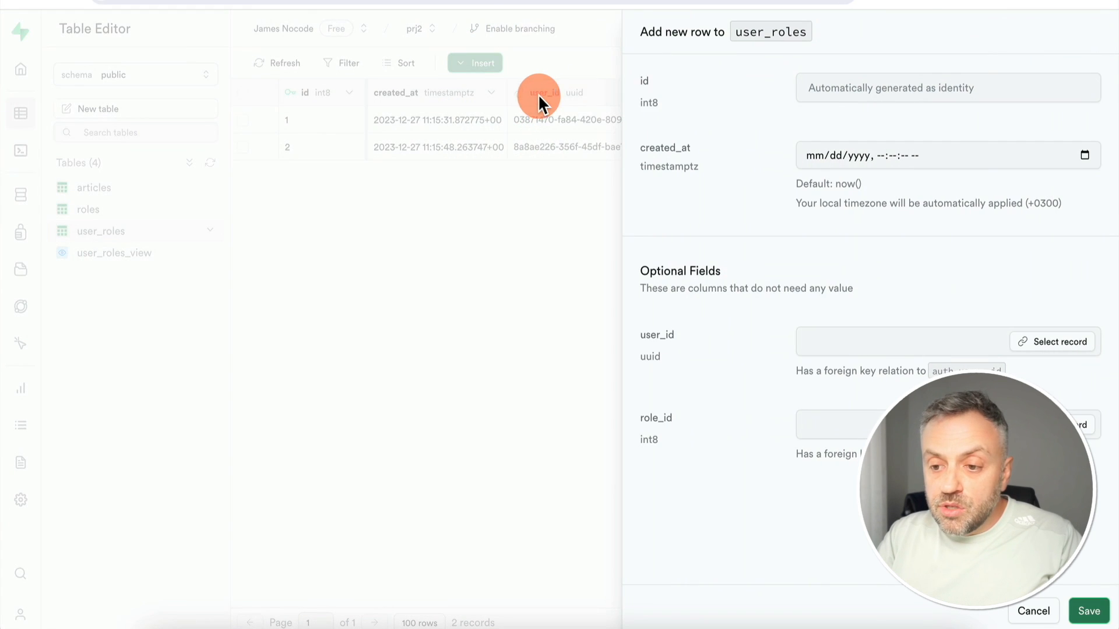
pyautogui.click(1066, 349)
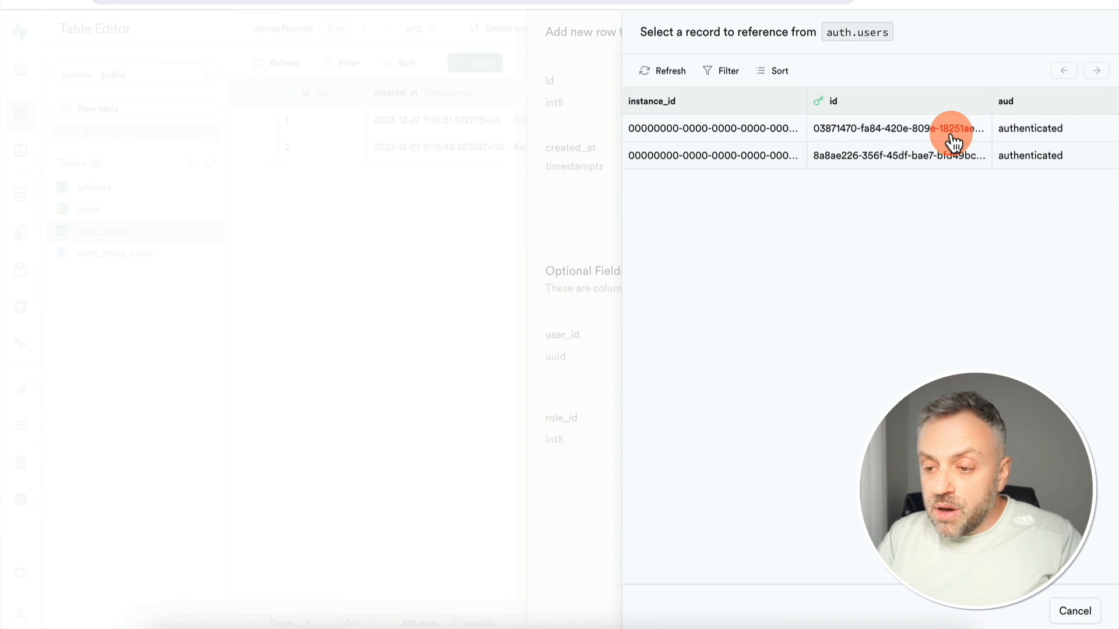
pyautogui.hscroll(5, 952, 143)
pyautogui.click(1043, 157)
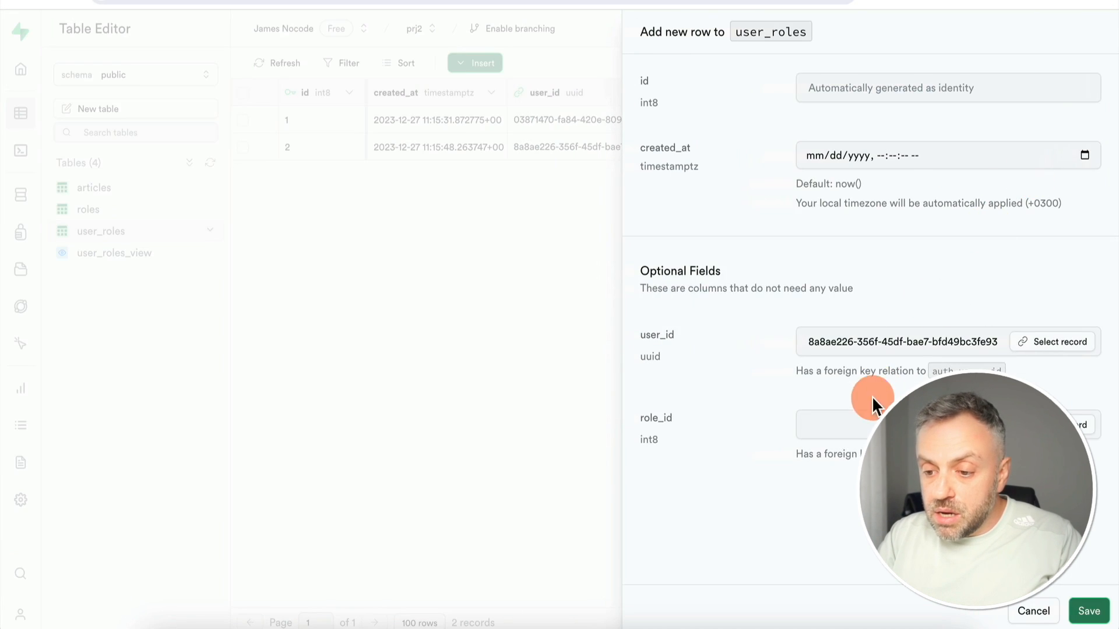
pyautogui.click(1065, 434)
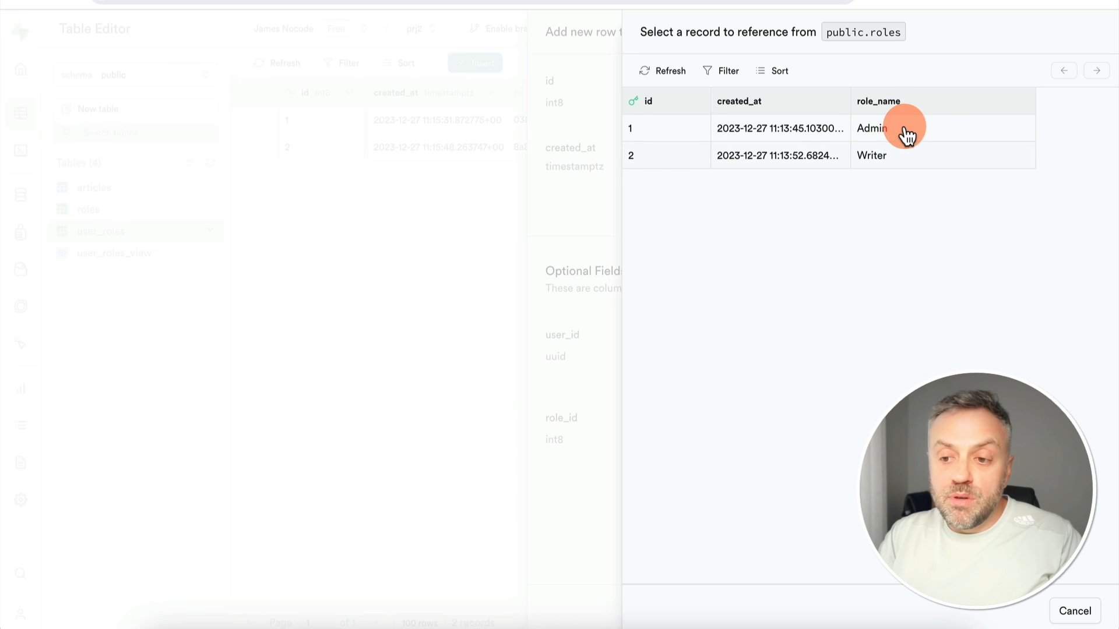
pyautogui.click(903, 131)
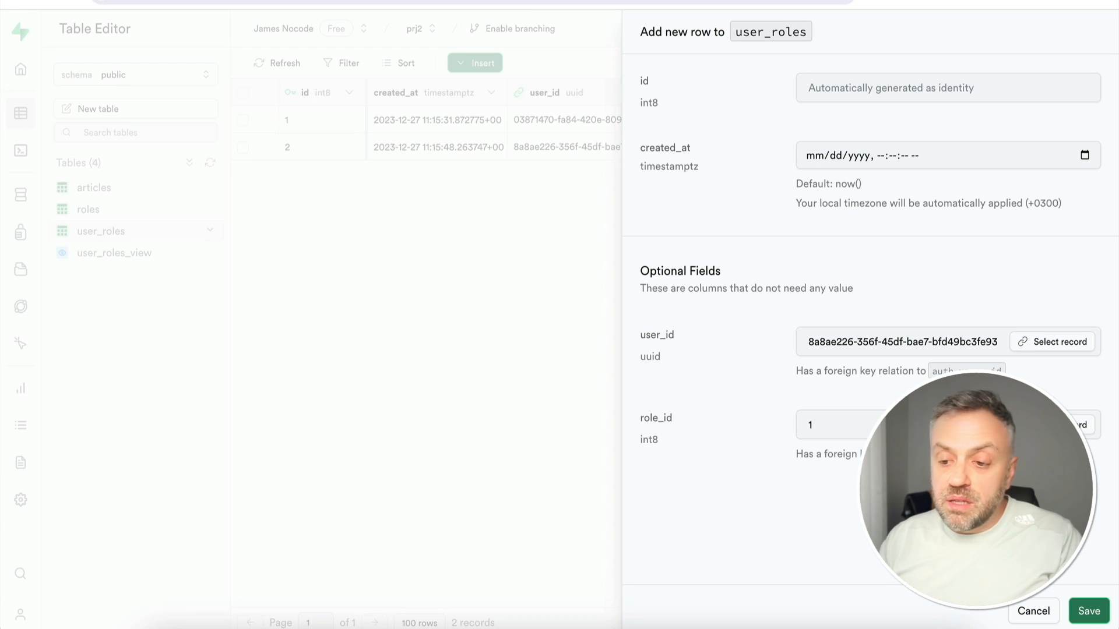
pyautogui.click(1086, 609)
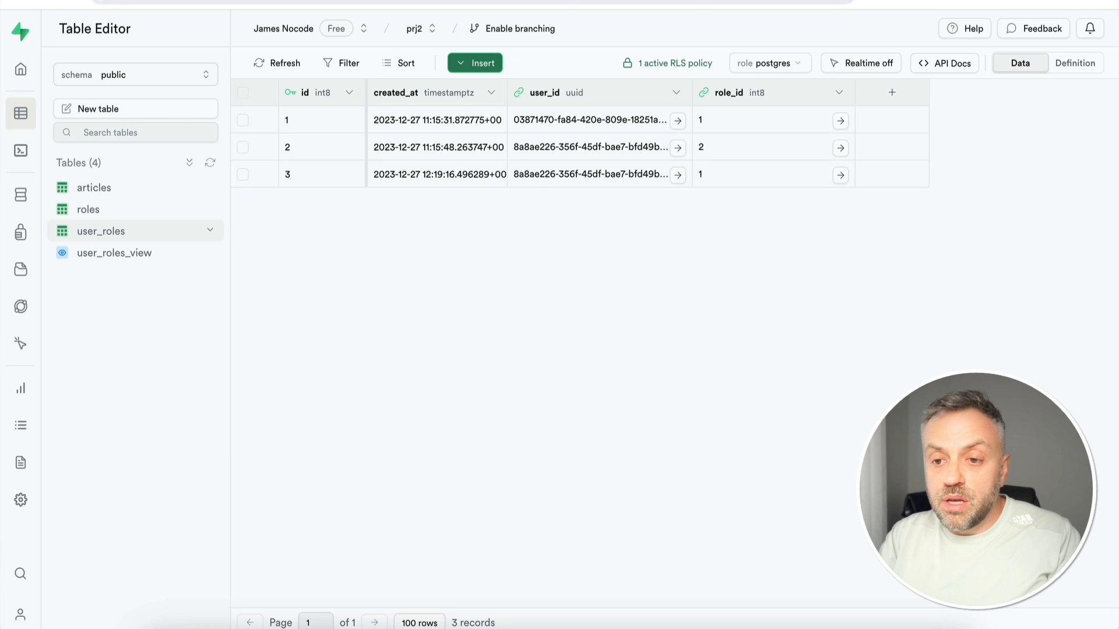
pyautogui.click(547, 3)
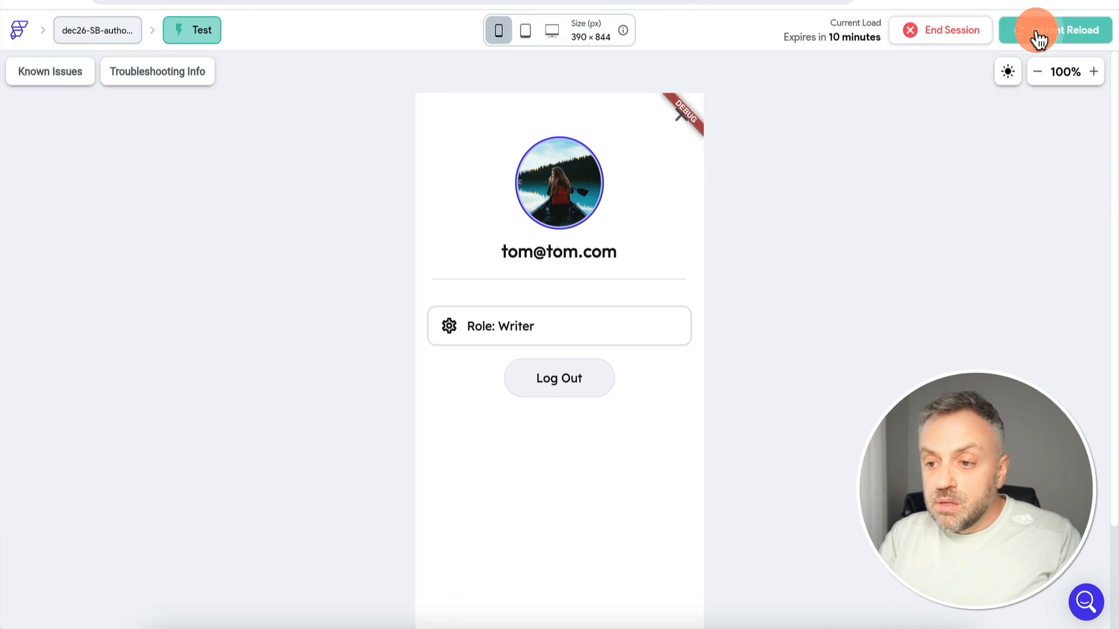
pyautogui.click(1037, 37)
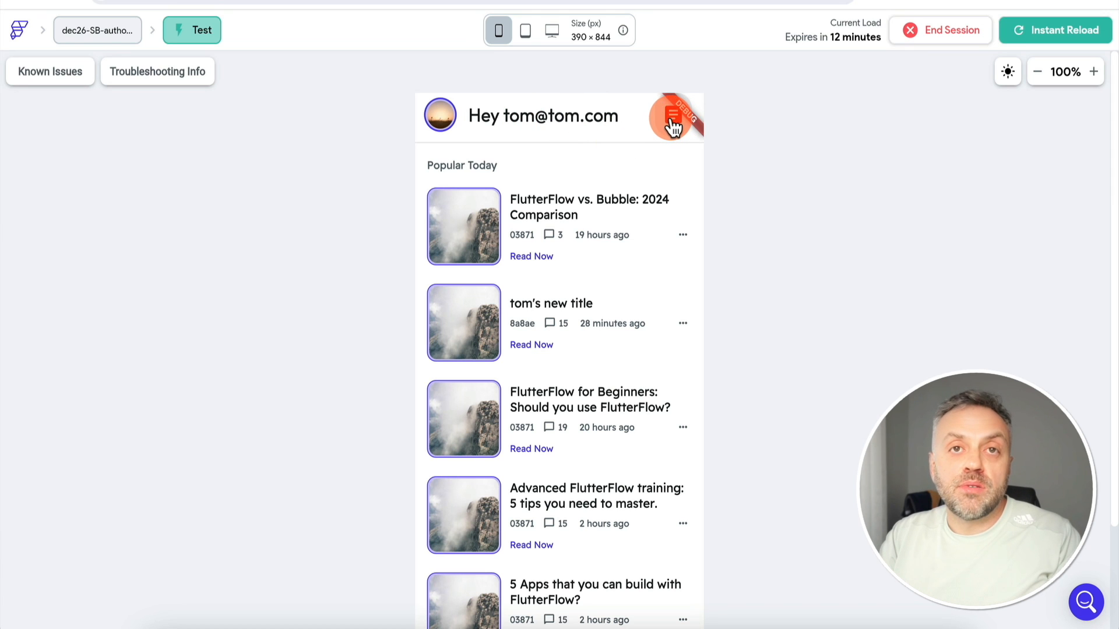
# Scroll the home feed and open the profile tab, which shows Role: Writer
pyautogui.scroll(-3, 758, 316)
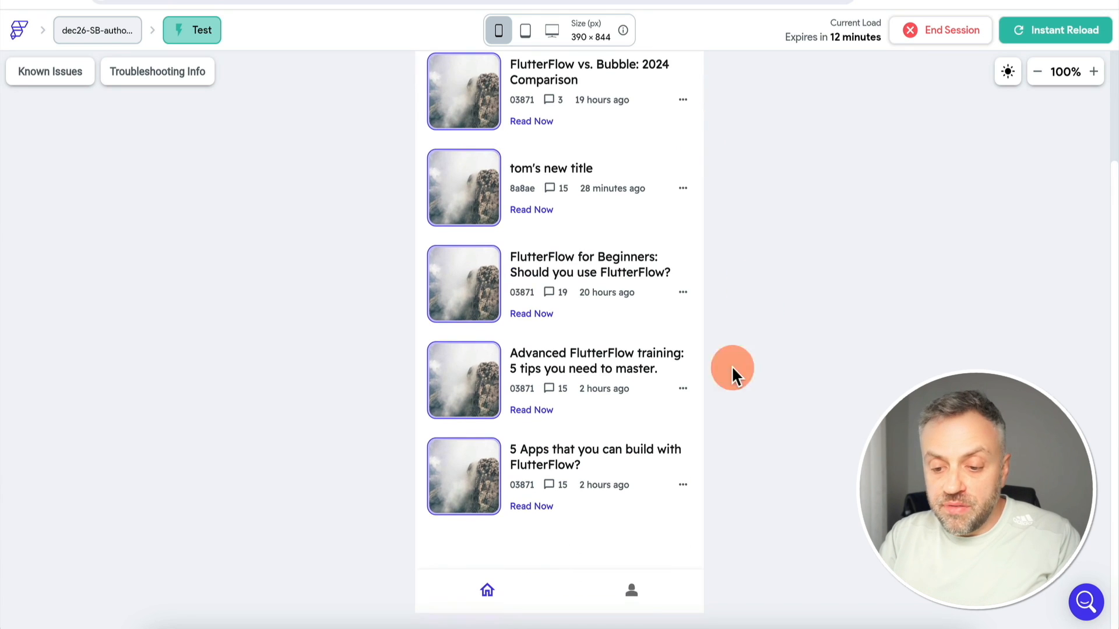
pyautogui.click(632, 590)
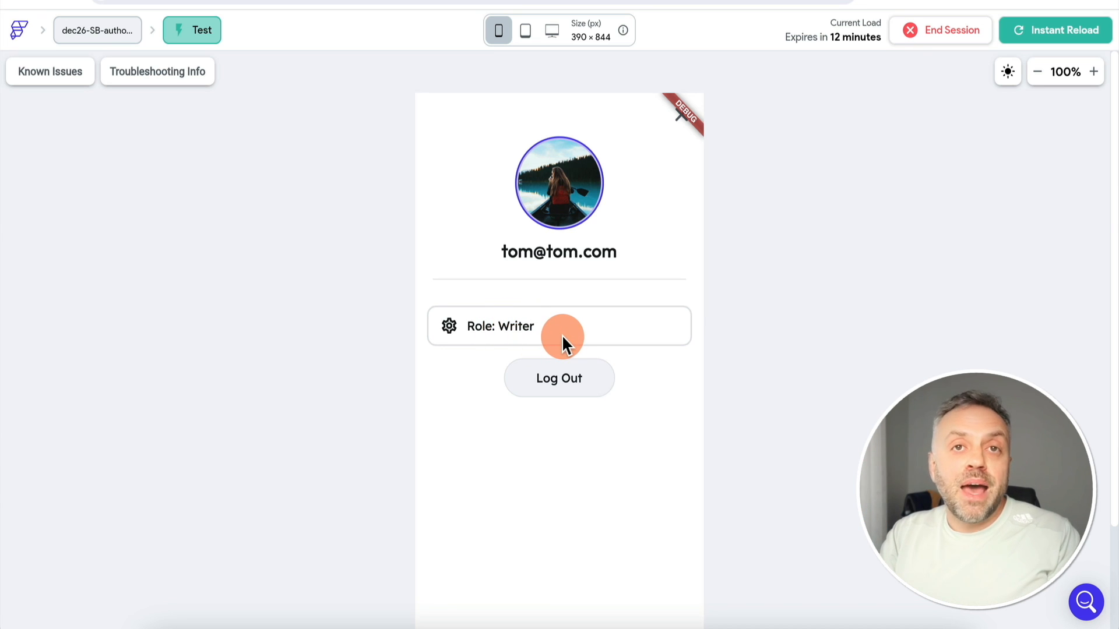
# Add a third part to the role text combination and paste the copied userRoles variable into it
pyautogui.click(537, 19)
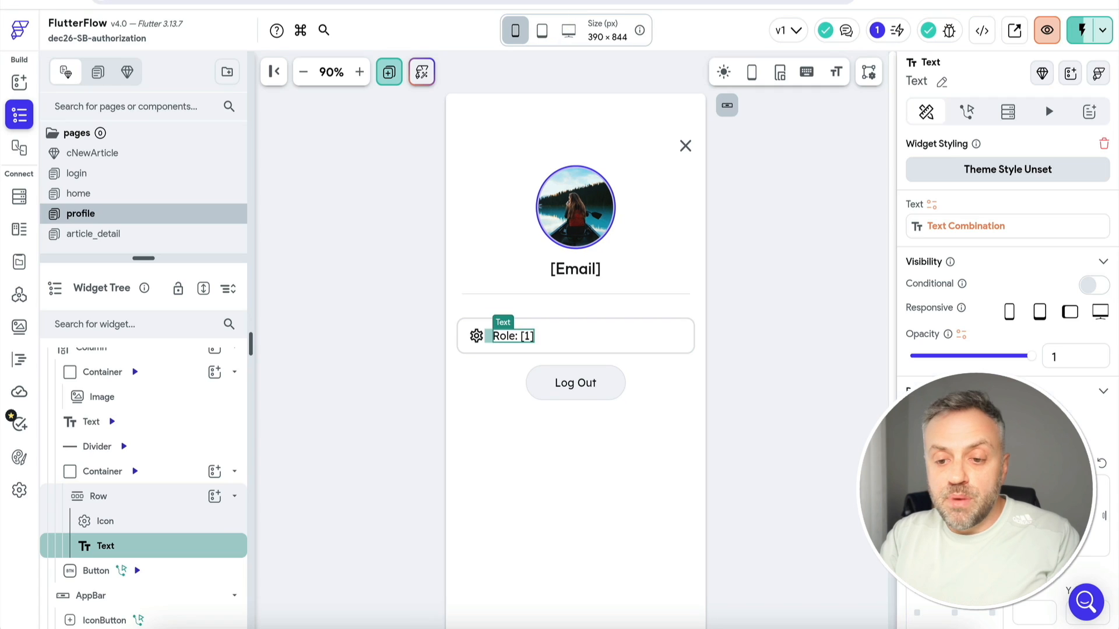
pyautogui.click(952, 228)
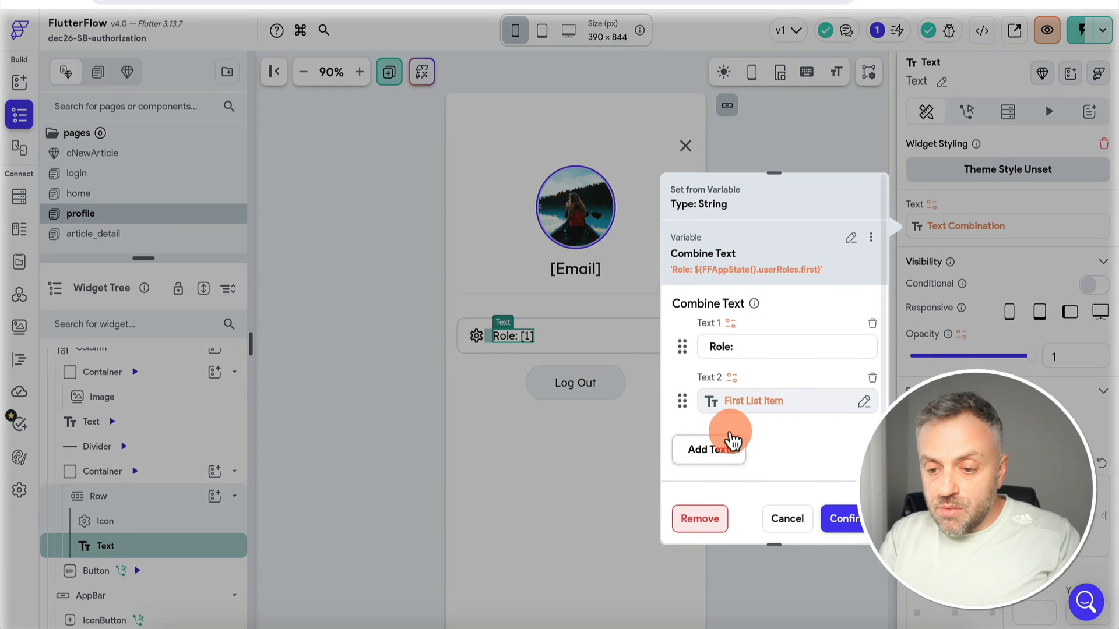
pyautogui.click(727, 446)
pyautogui.click(863, 401)
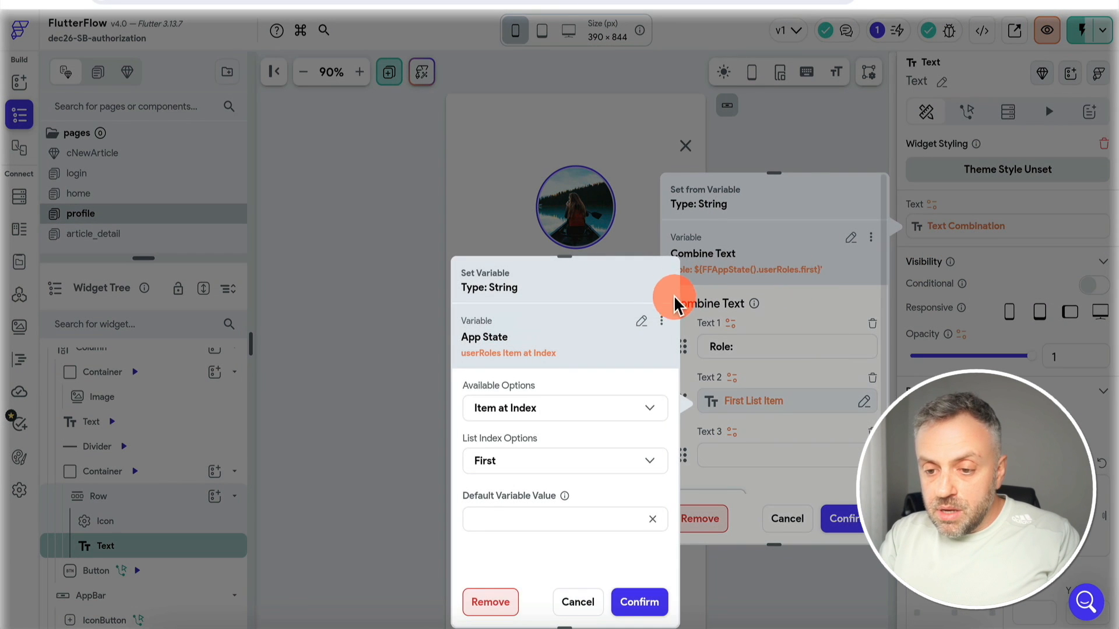
pyautogui.click(662, 320)
pyautogui.click(615, 352)
pyautogui.click(727, 449)
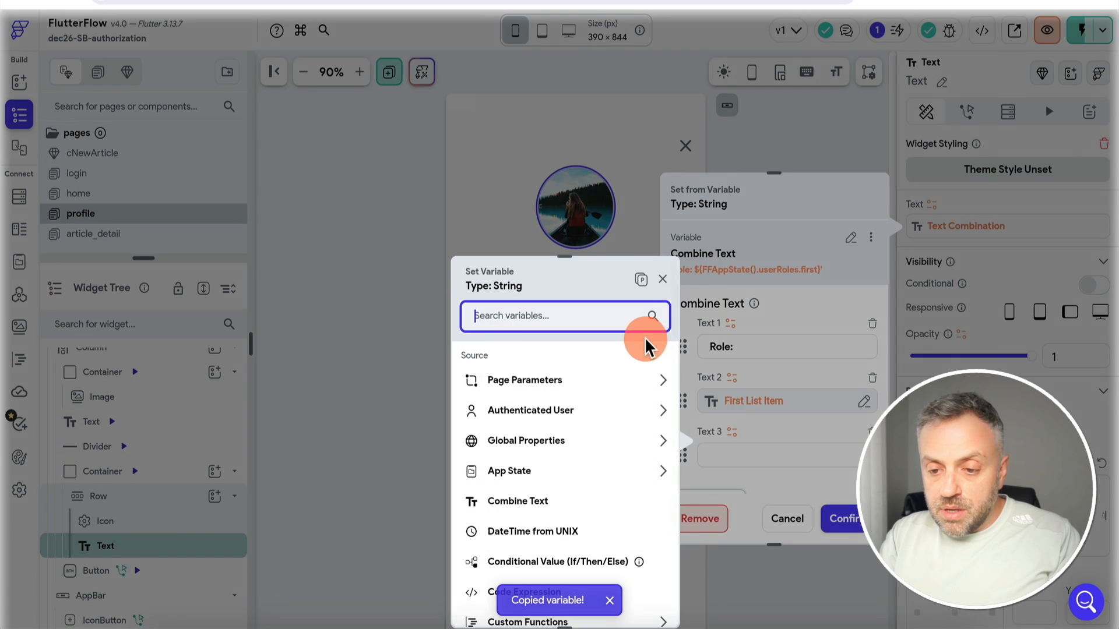
pyautogui.click(643, 281)
# Make Text 3 take the userRoles item at index 1 and confirm the combination
pyautogui.click(542, 464)
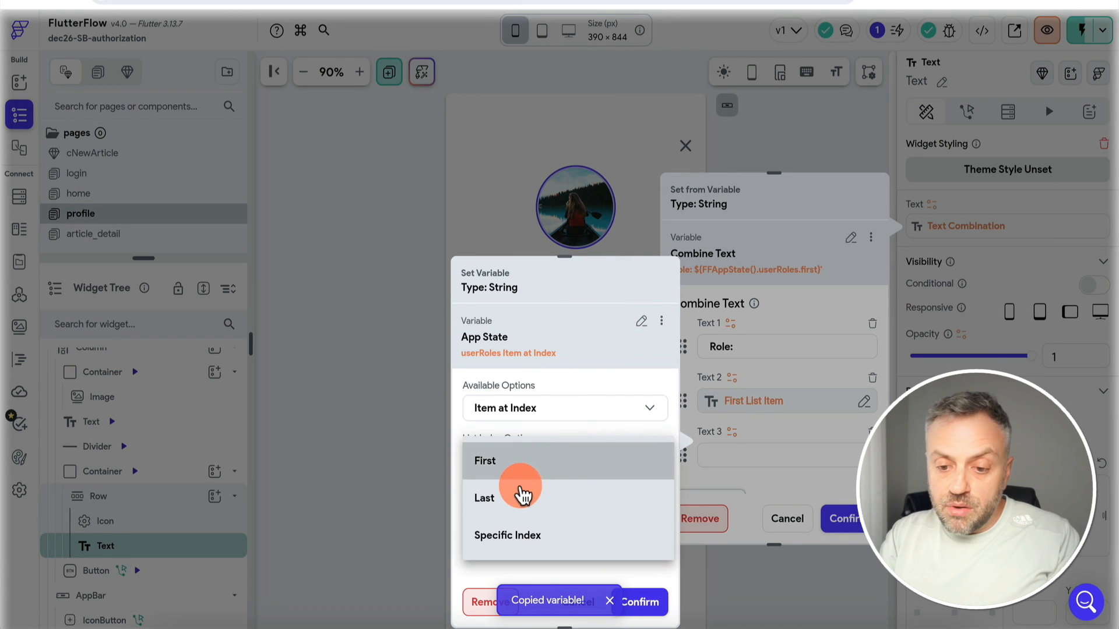
pyautogui.click(533, 539)
pyautogui.click(542, 568)
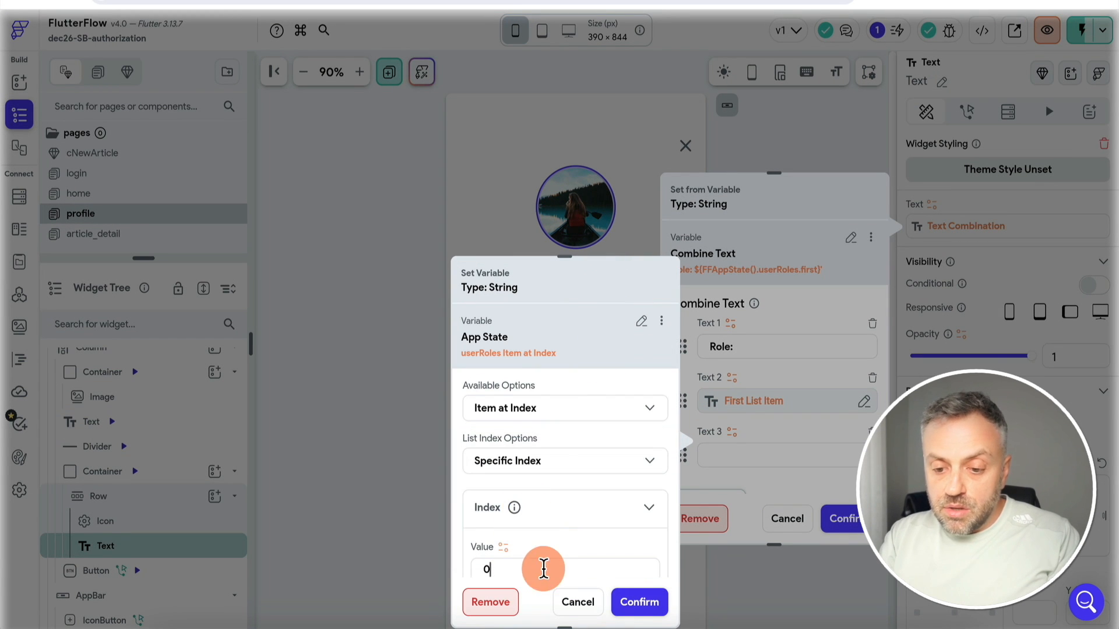
pyautogui.press('BackSpace')
pyautogui.write('1')
pyautogui.click(641, 606)
pyautogui.click(838, 518)
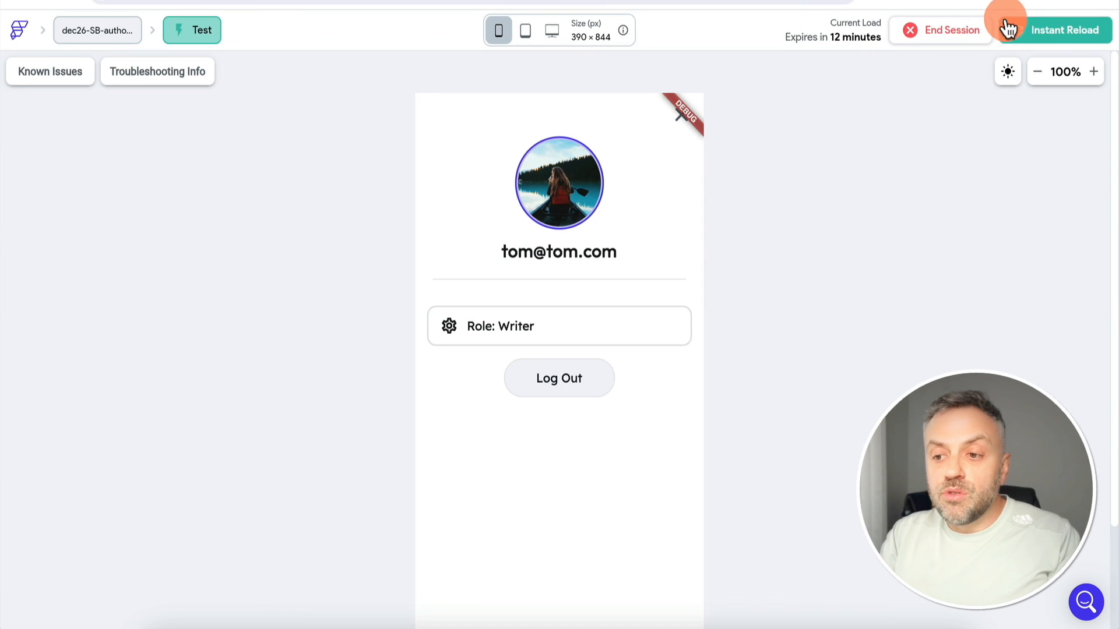
# Reload the test app and open the profile page to see Role: WriterAdmin
pyautogui.click(1034, 32)
pyautogui.scroll(-3, 628, 491)
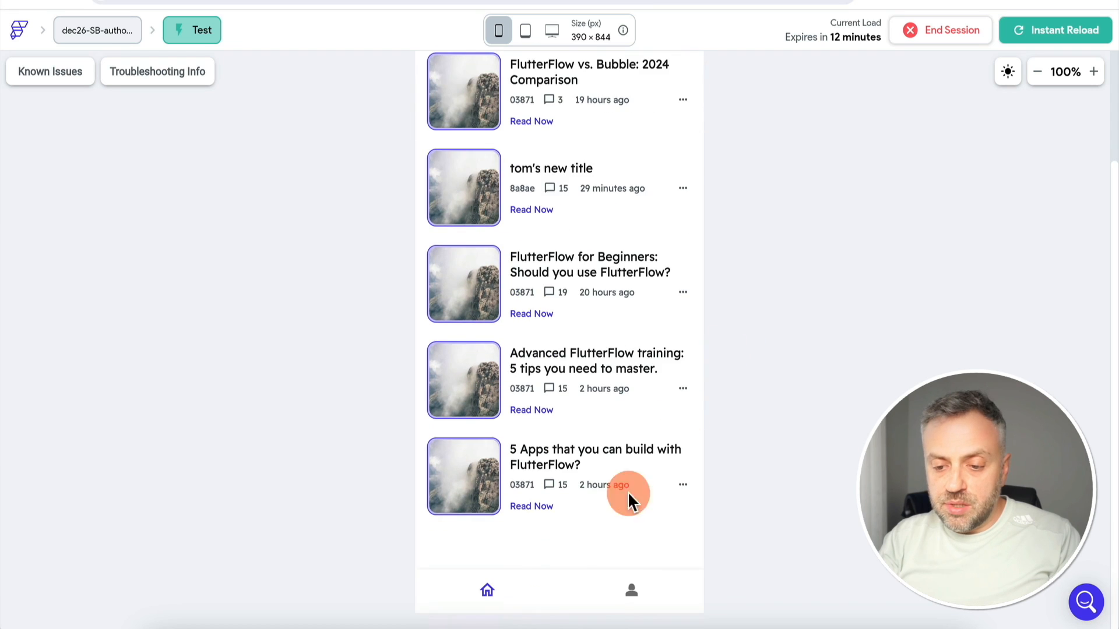
pyautogui.click(633, 593)
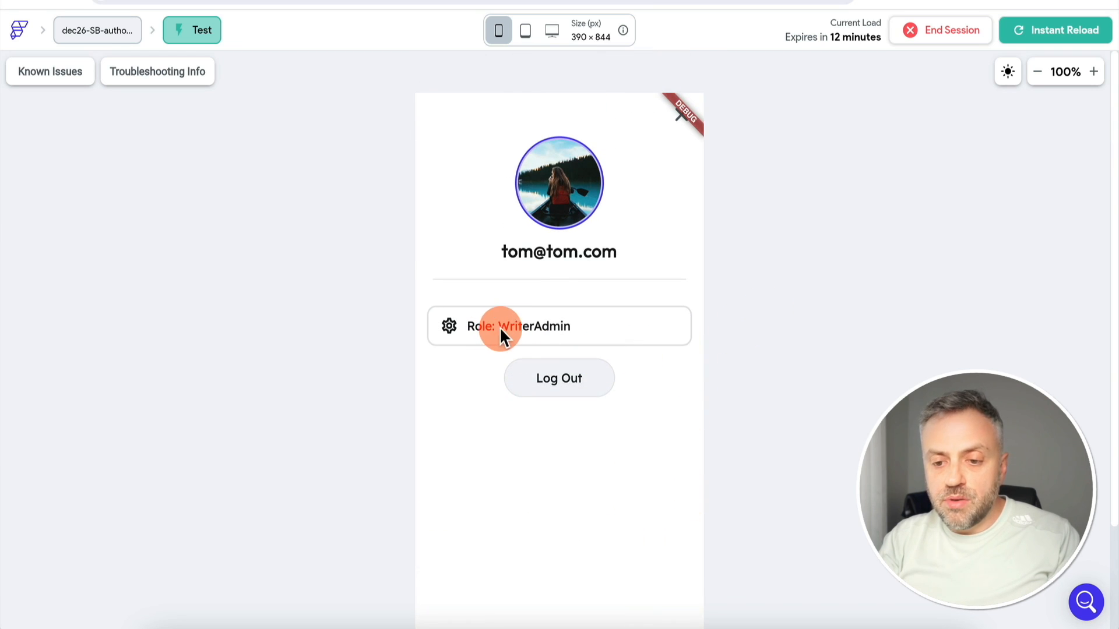